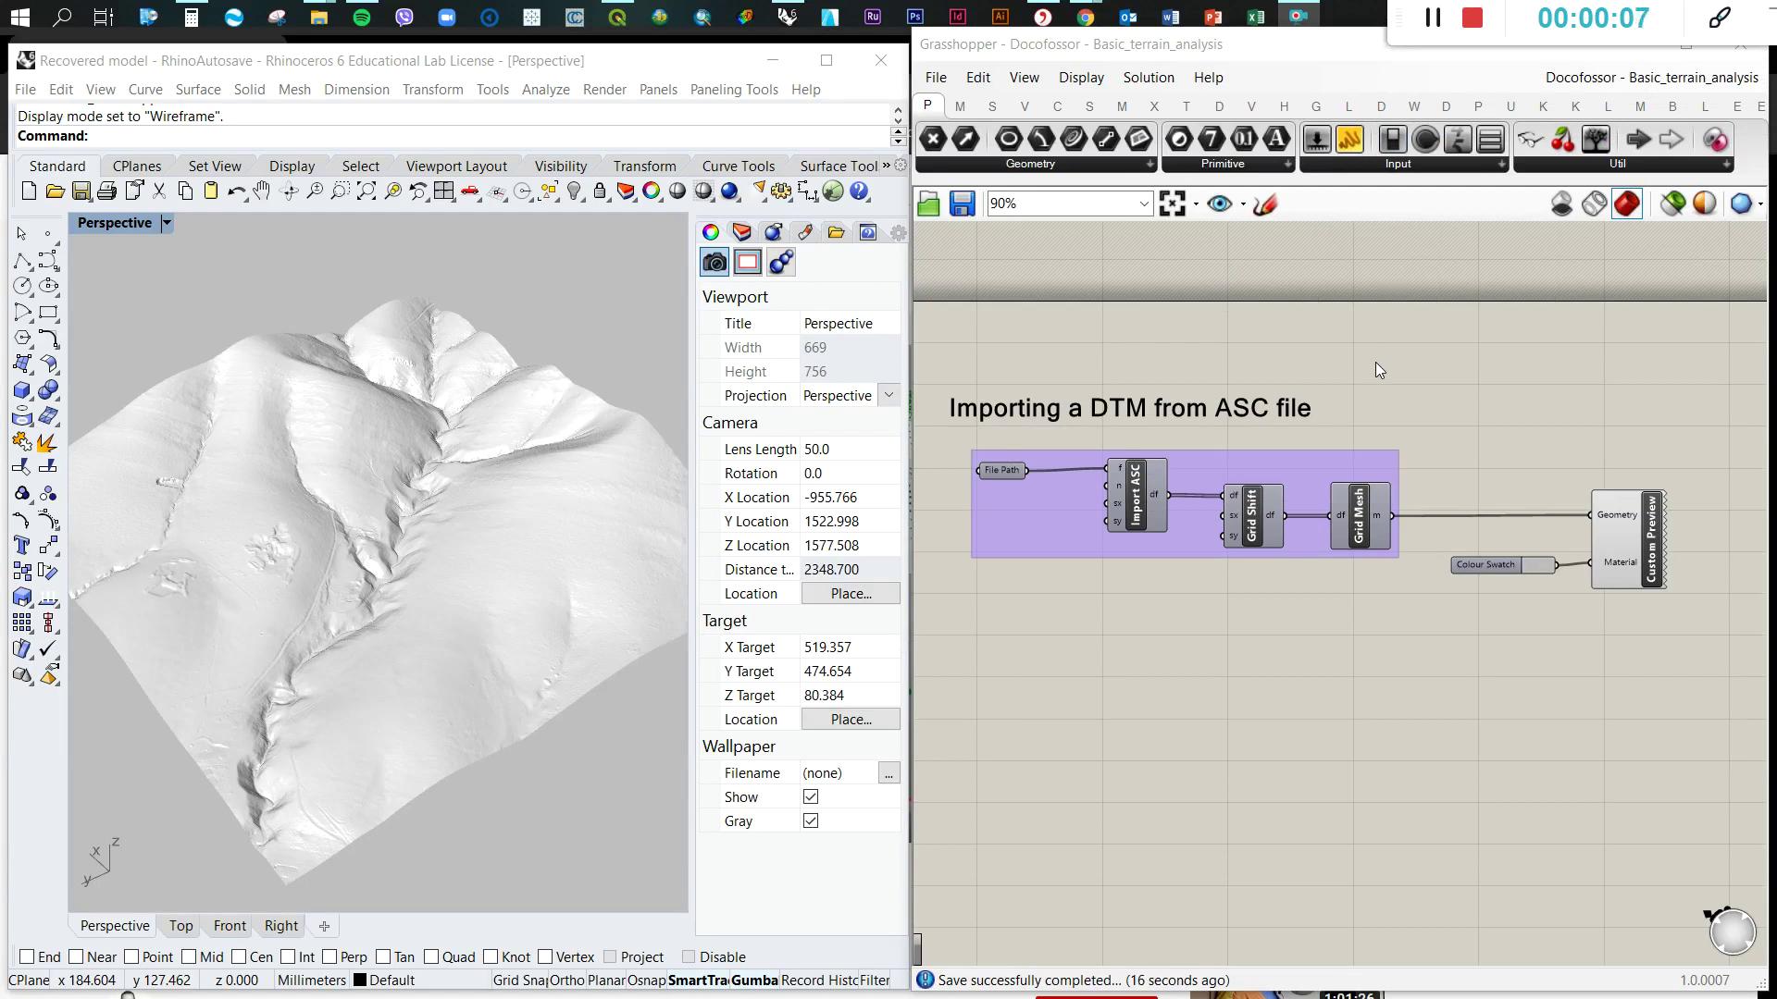
- Display the Docofossor plug-in's component set in Grasshopper
{"action": "scroll", "coordinate": [1585, 455], "scroll_direction": "down", "scroll_amount": 2}
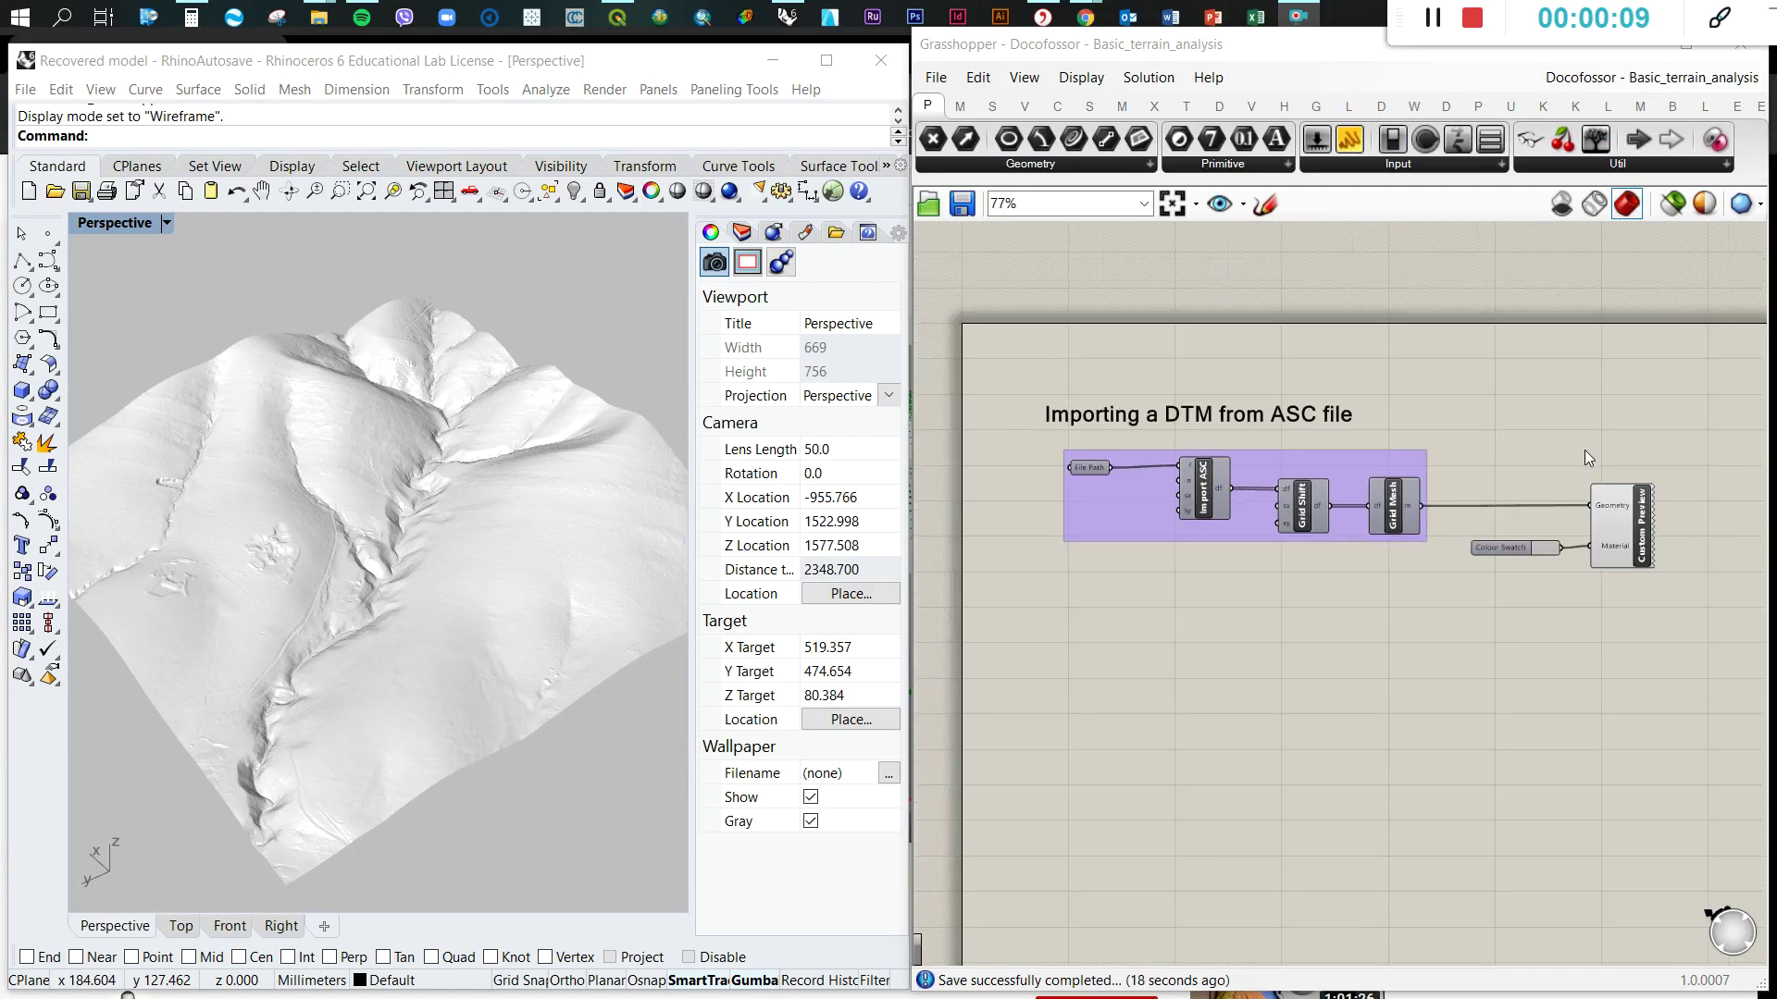
{"action": "left_click", "coordinate": [1414, 106]}
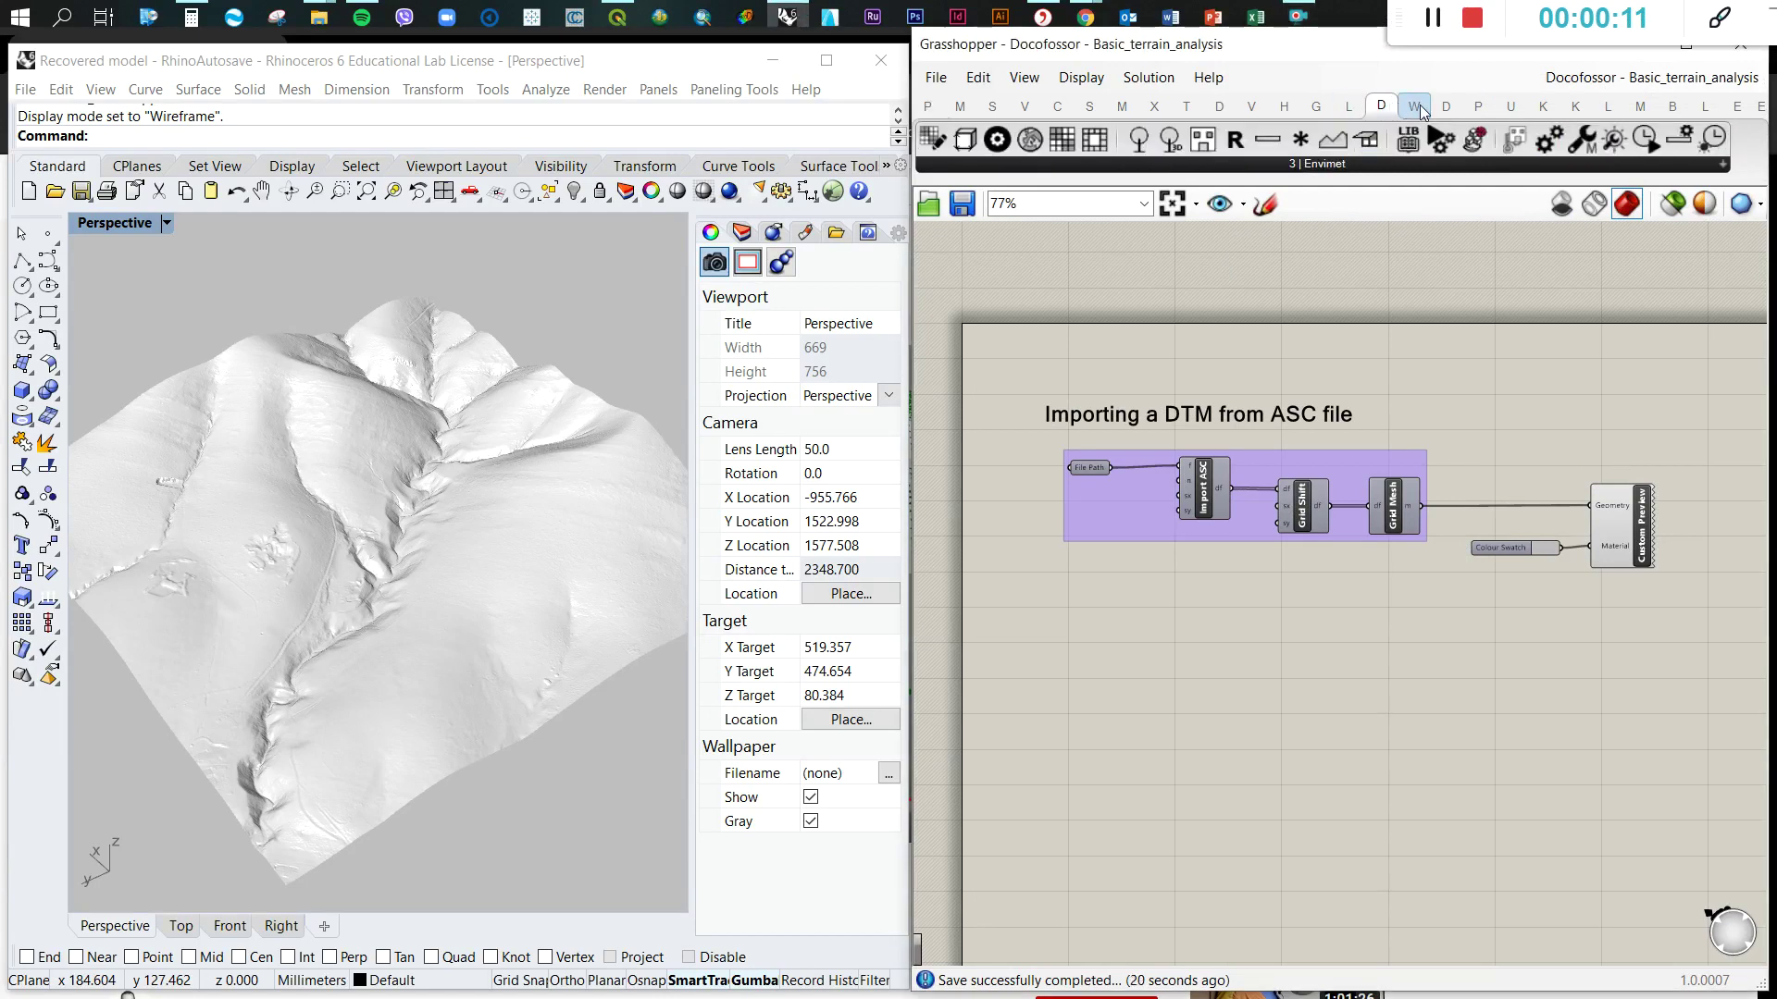
{"action": "left_click", "coordinate": [1478, 106]}
{"action": "left_click", "coordinate": [1446, 106]}
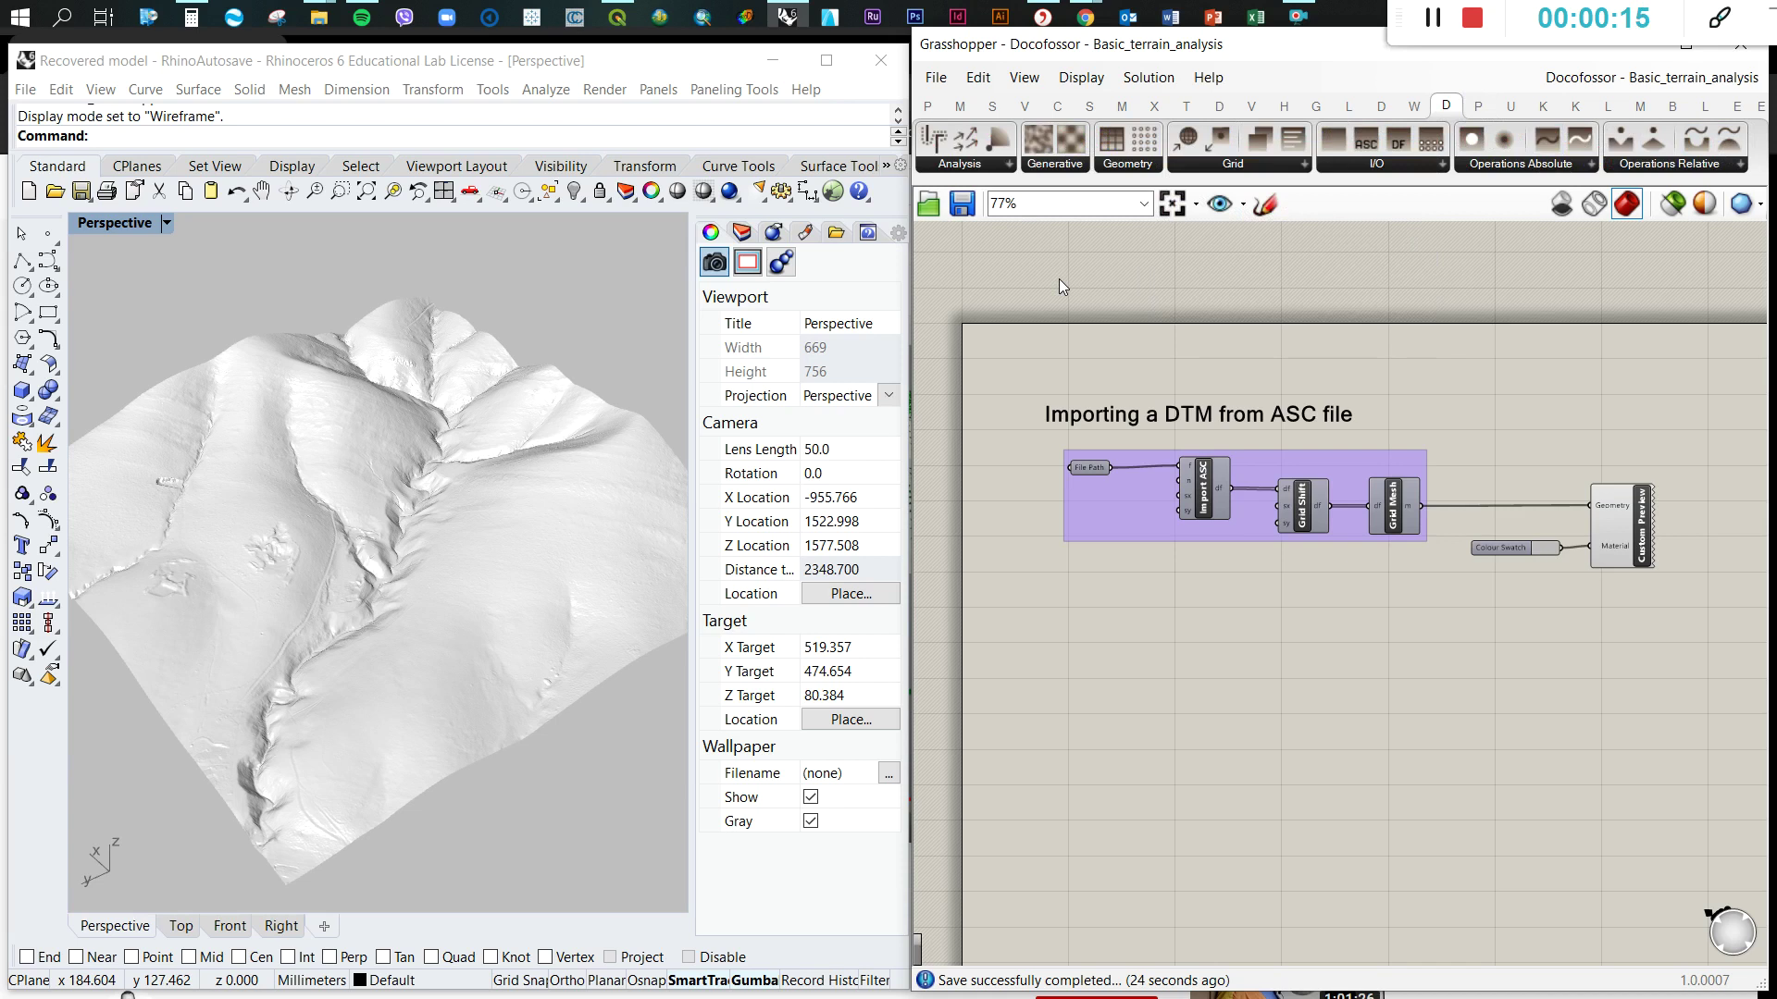
- Examine the DTM import chain from File Path through Import ASC, Grid Shift and Grid Mesh to Custom Preview
{"action": "scroll", "coordinate": [1240, 476], "scroll_direction": "up", "scroll_amount": 2}
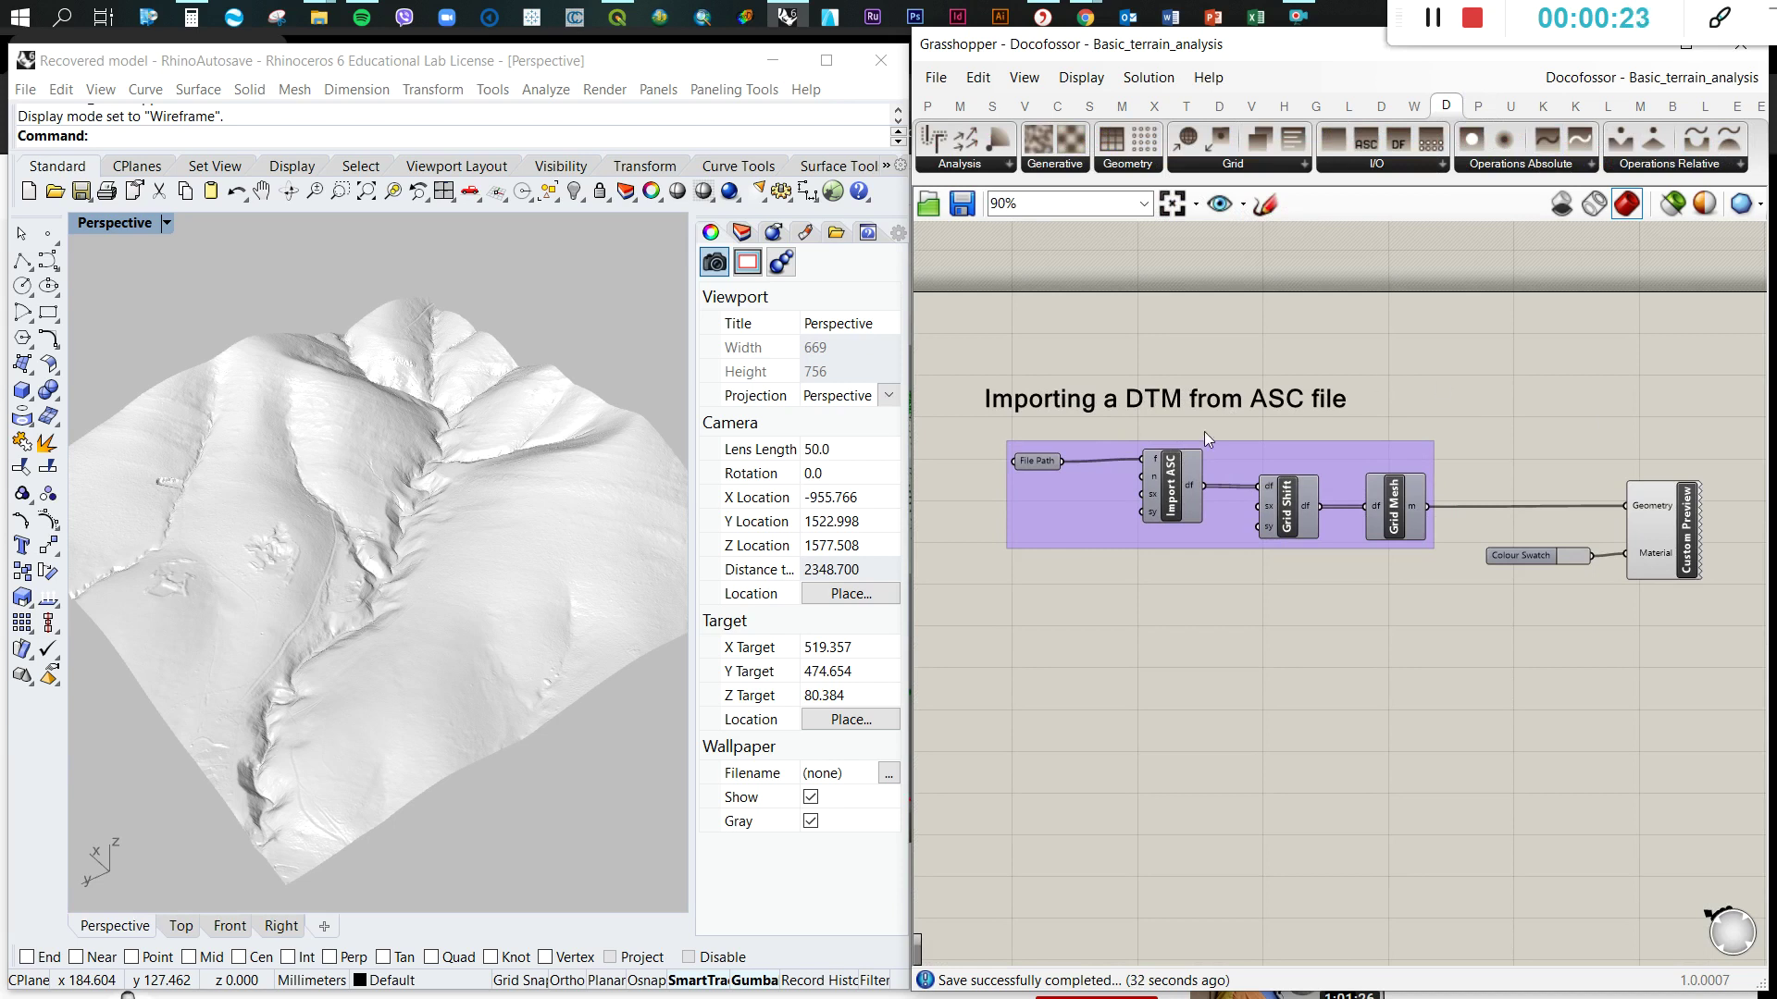
{"action": "scroll", "coordinate": [1150, 489], "scroll_direction": "up", "scroll_amount": 2}
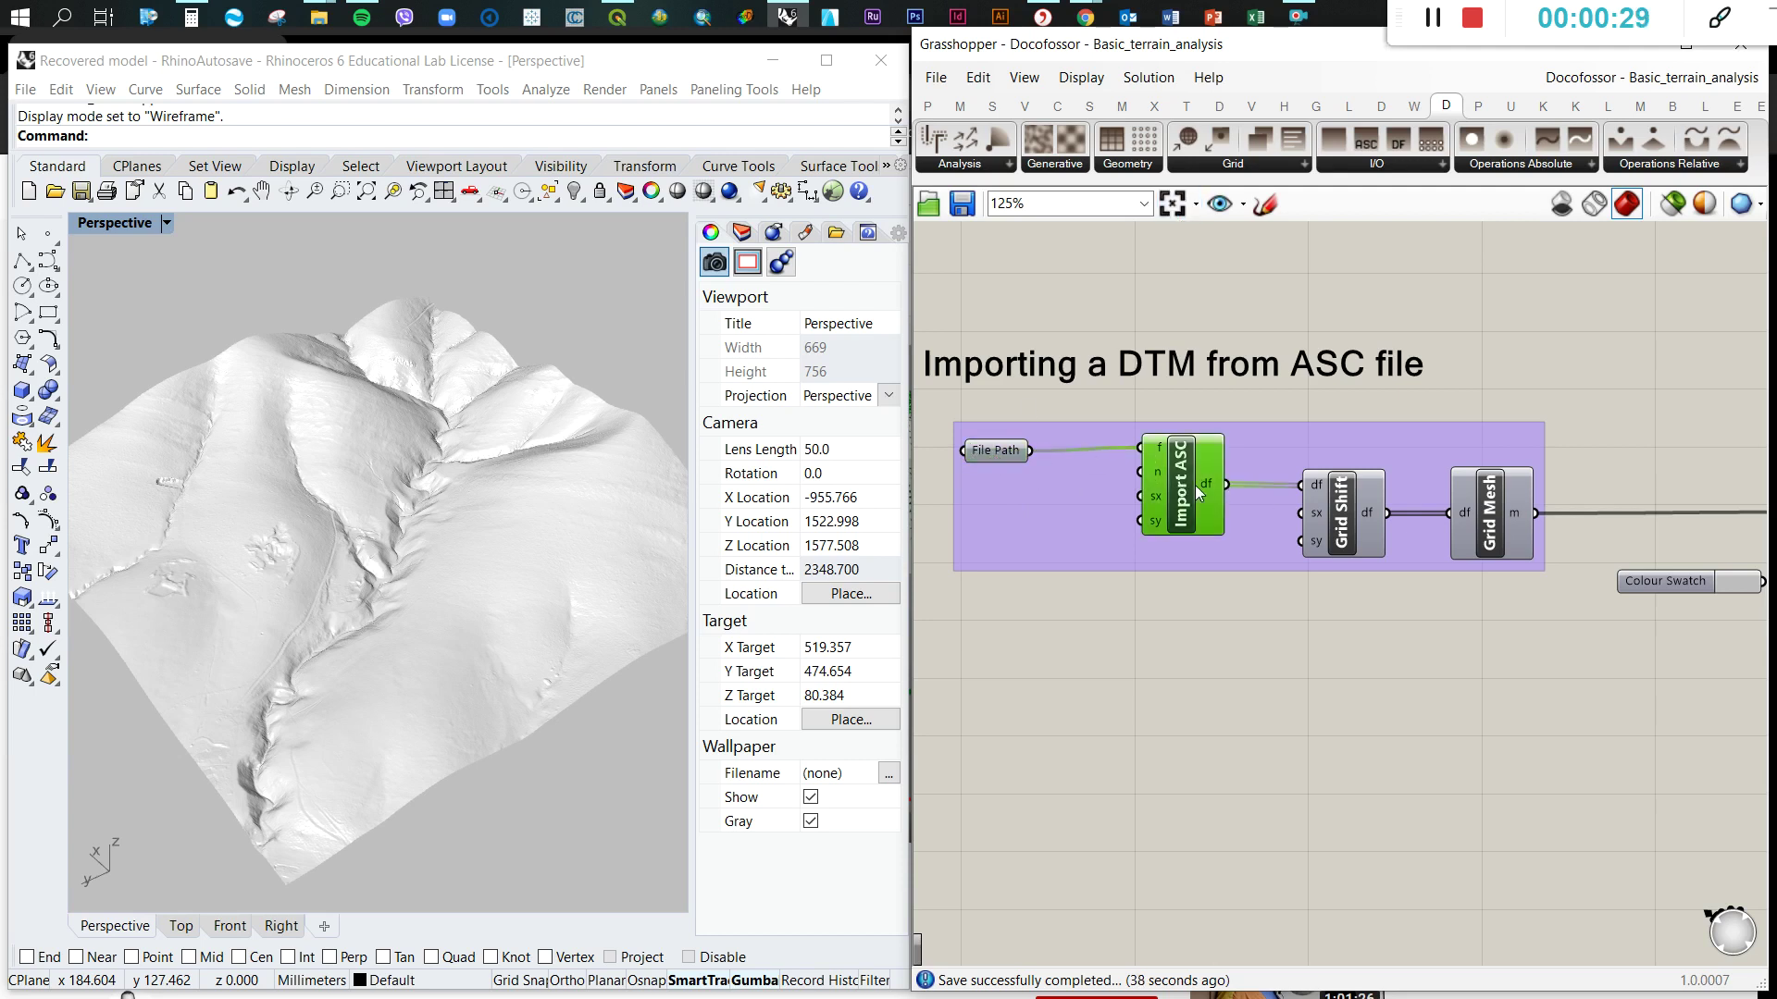
{"action": "left_click", "coordinate": [1439, 166]}
{"action": "left_click", "coordinate": [1278, 167]}
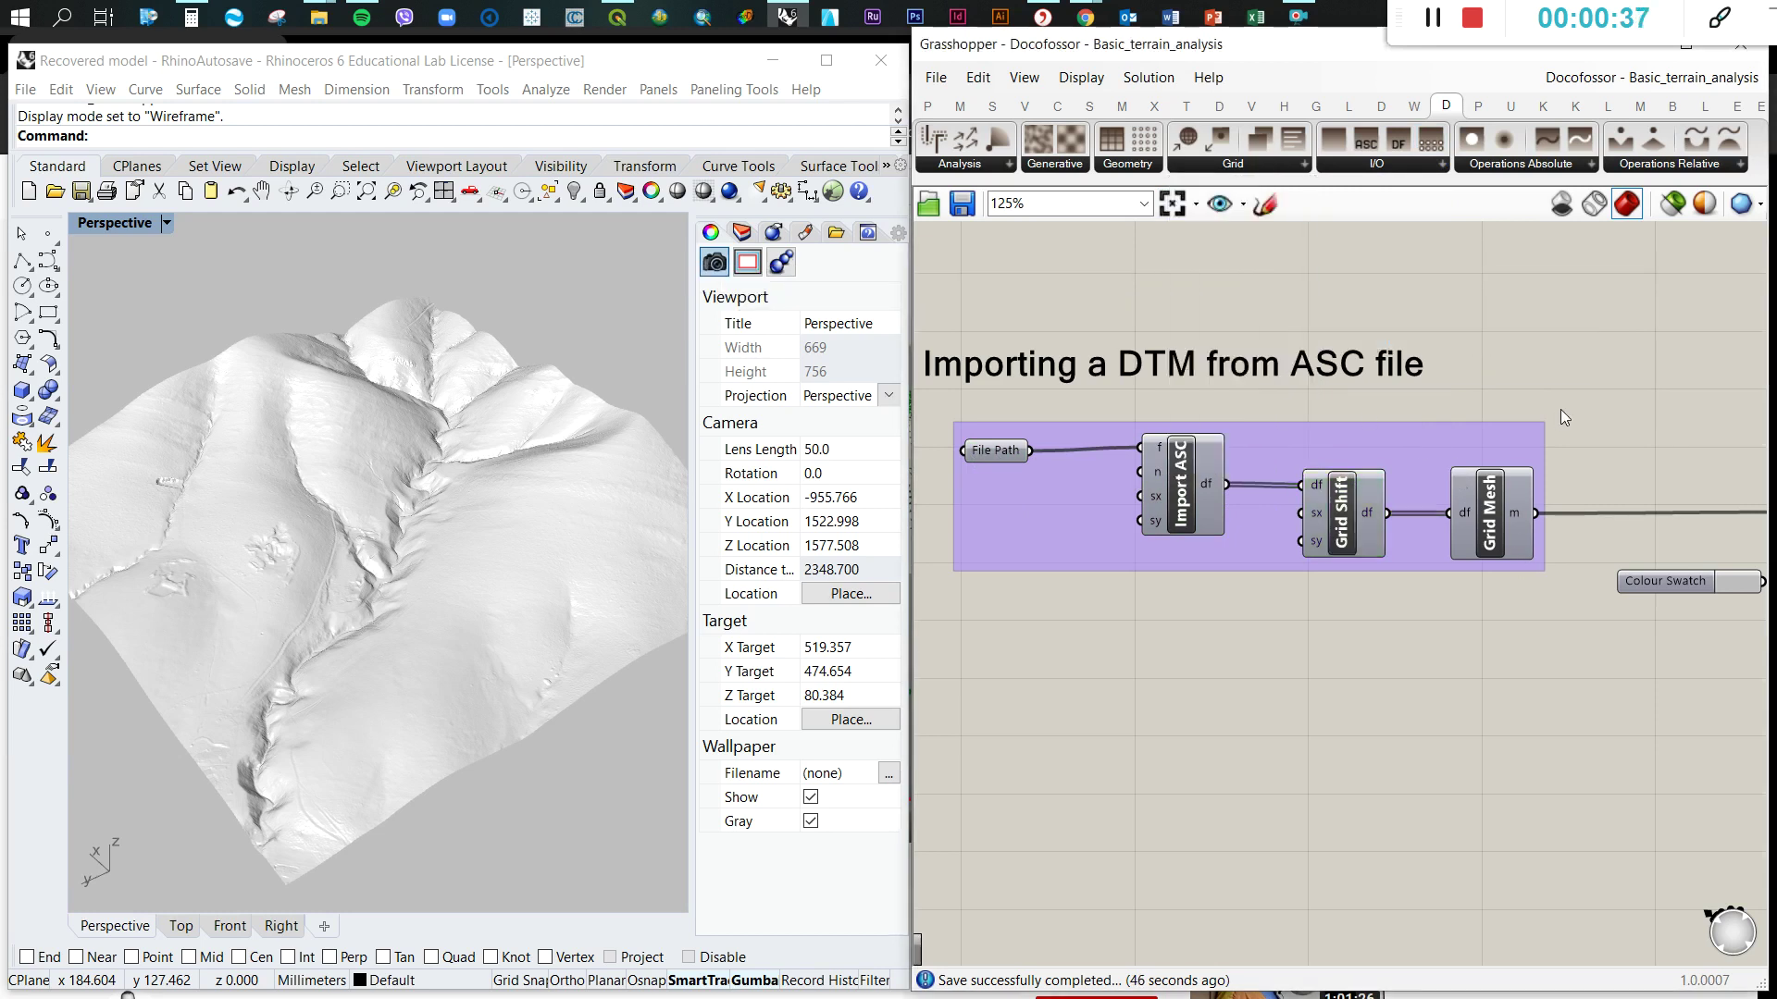
{"action": "scroll", "coordinate": [1561, 409], "scroll_direction": "down", "scroll_amount": 5}
{"action": "scroll", "coordinate": [1560, 537], "scroll_direction": "up", "scroll_amount": 5}
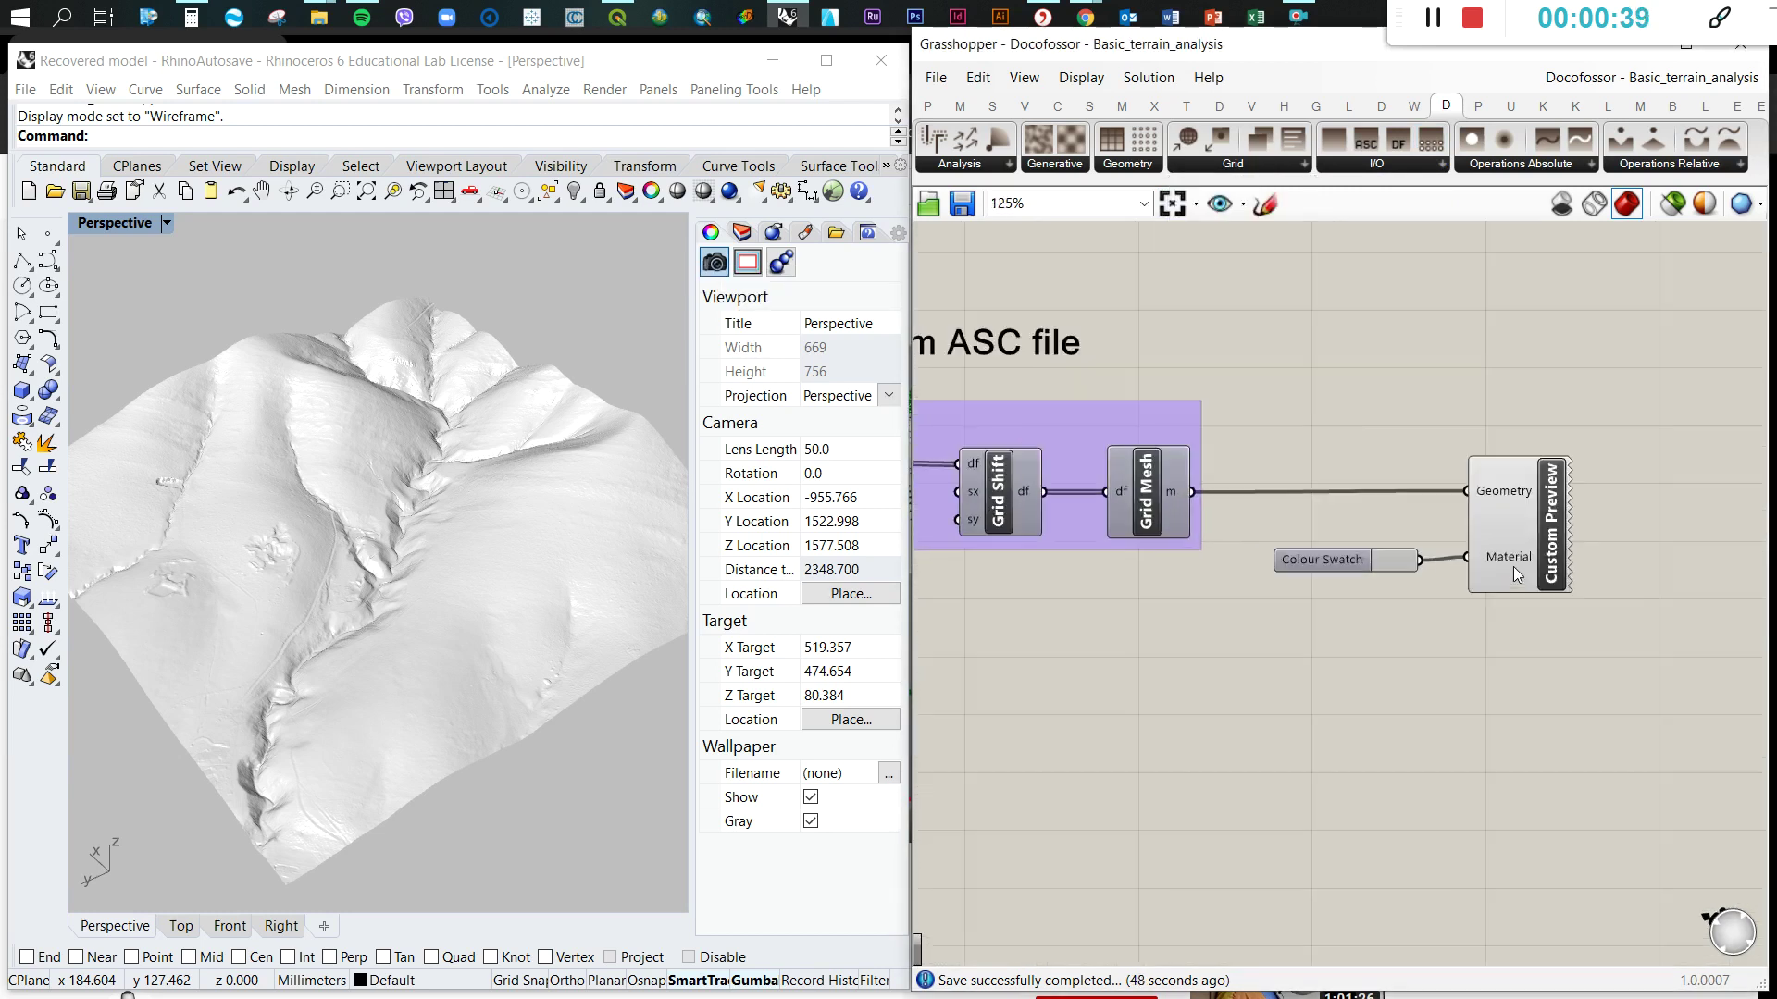
{"action": "left_click", "coordinate": [1534, 529]}
{"action": "left_click", "coordinate": [1058, 529]}
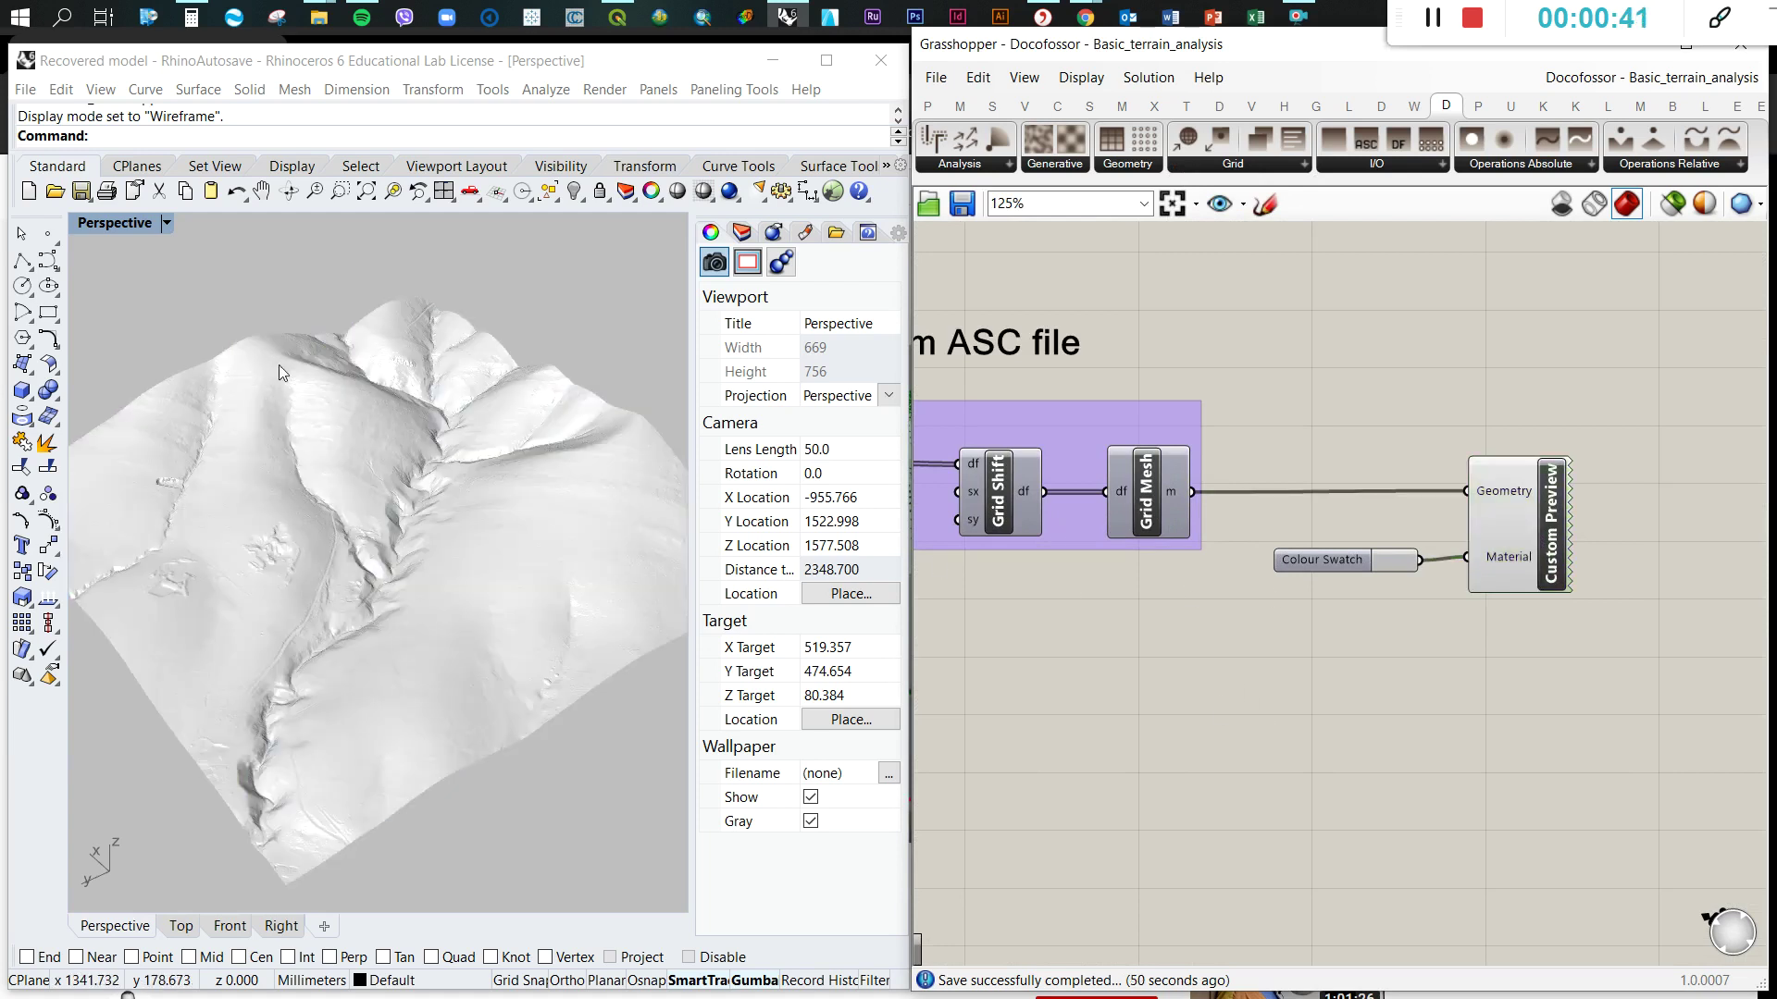
- View the terrain in Shaded display mode and return the Perspective viewport to Wireframe
{"action": "left_click", "coordinate": [139, 223]}
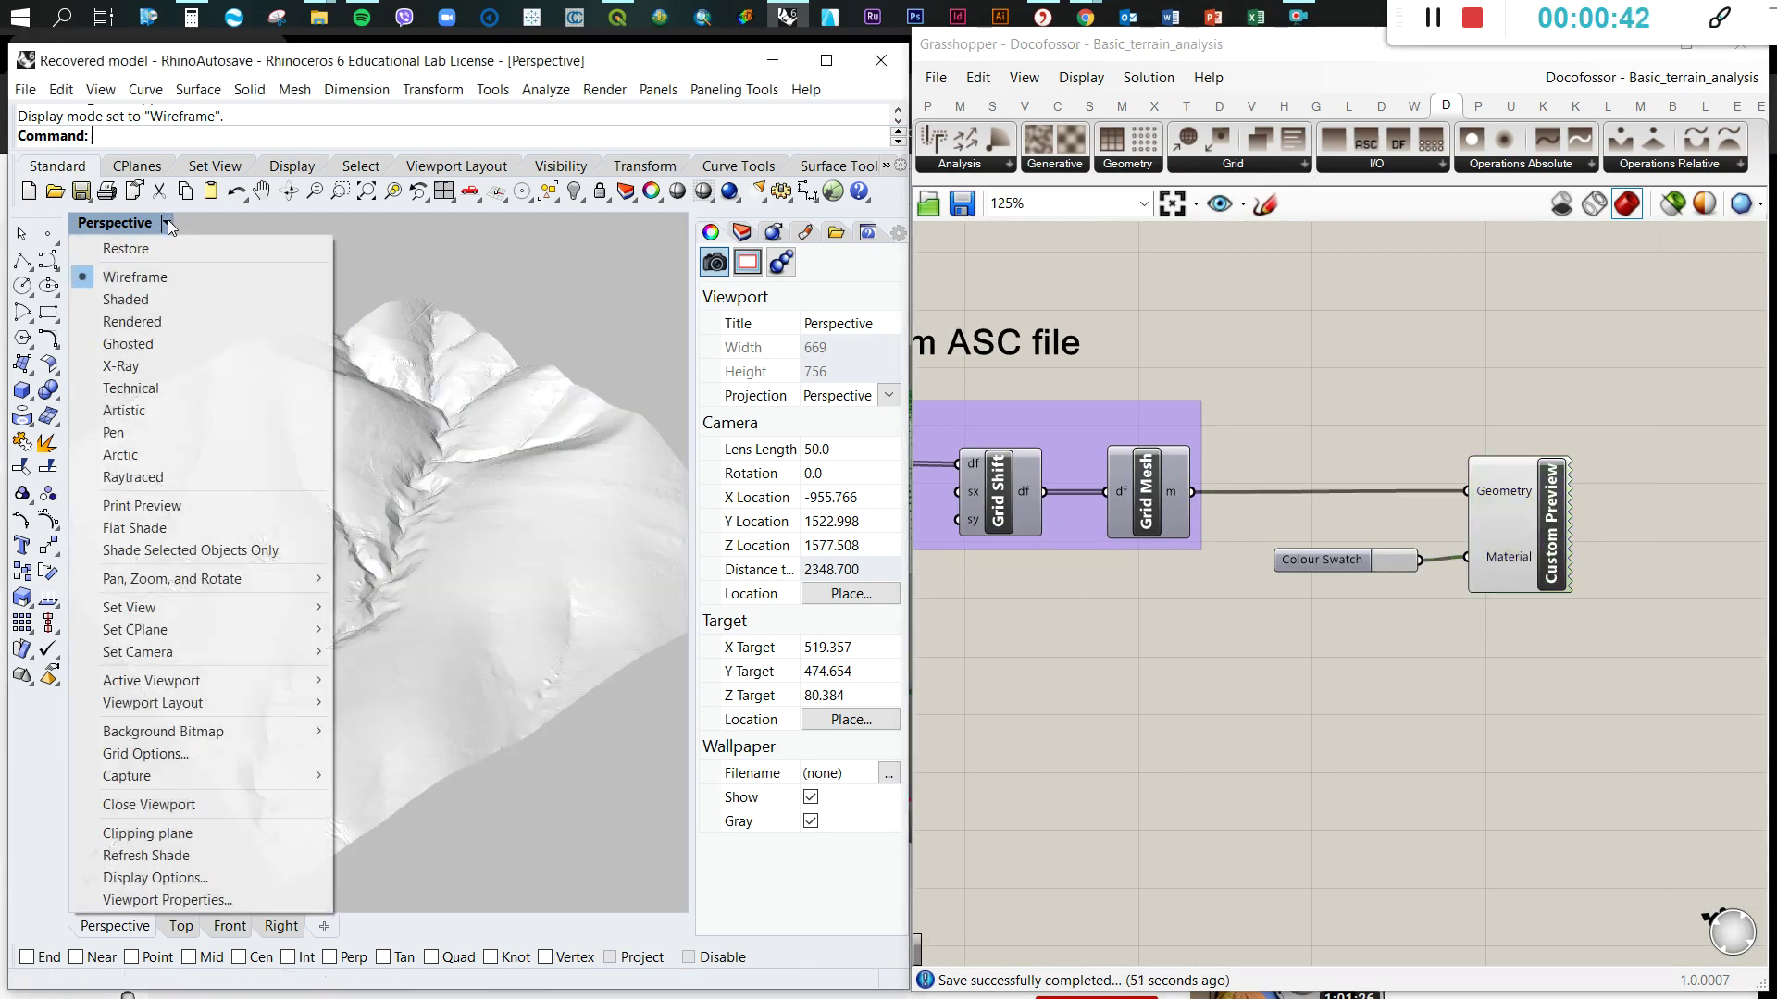
{"action": "left_click", "coordinate": [135, 299]}
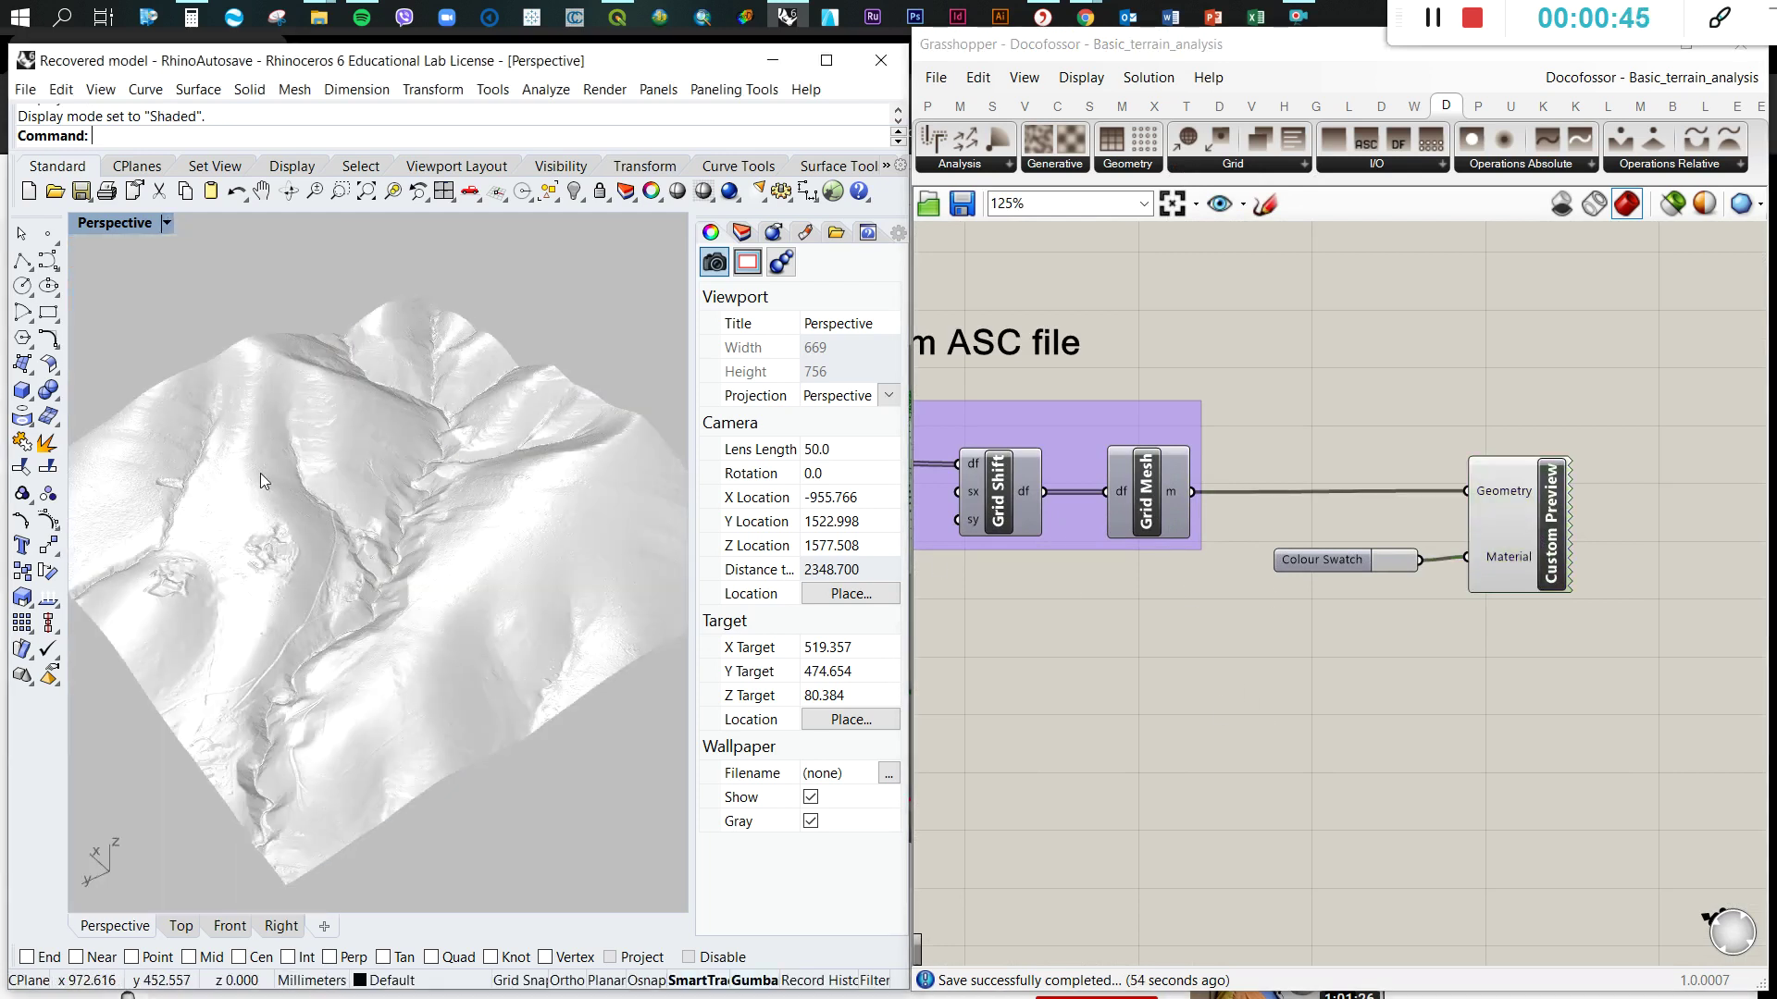
{"action": "right_click_drag", "start_coordinate": [260, 475], "coordinate": [266, 489]}
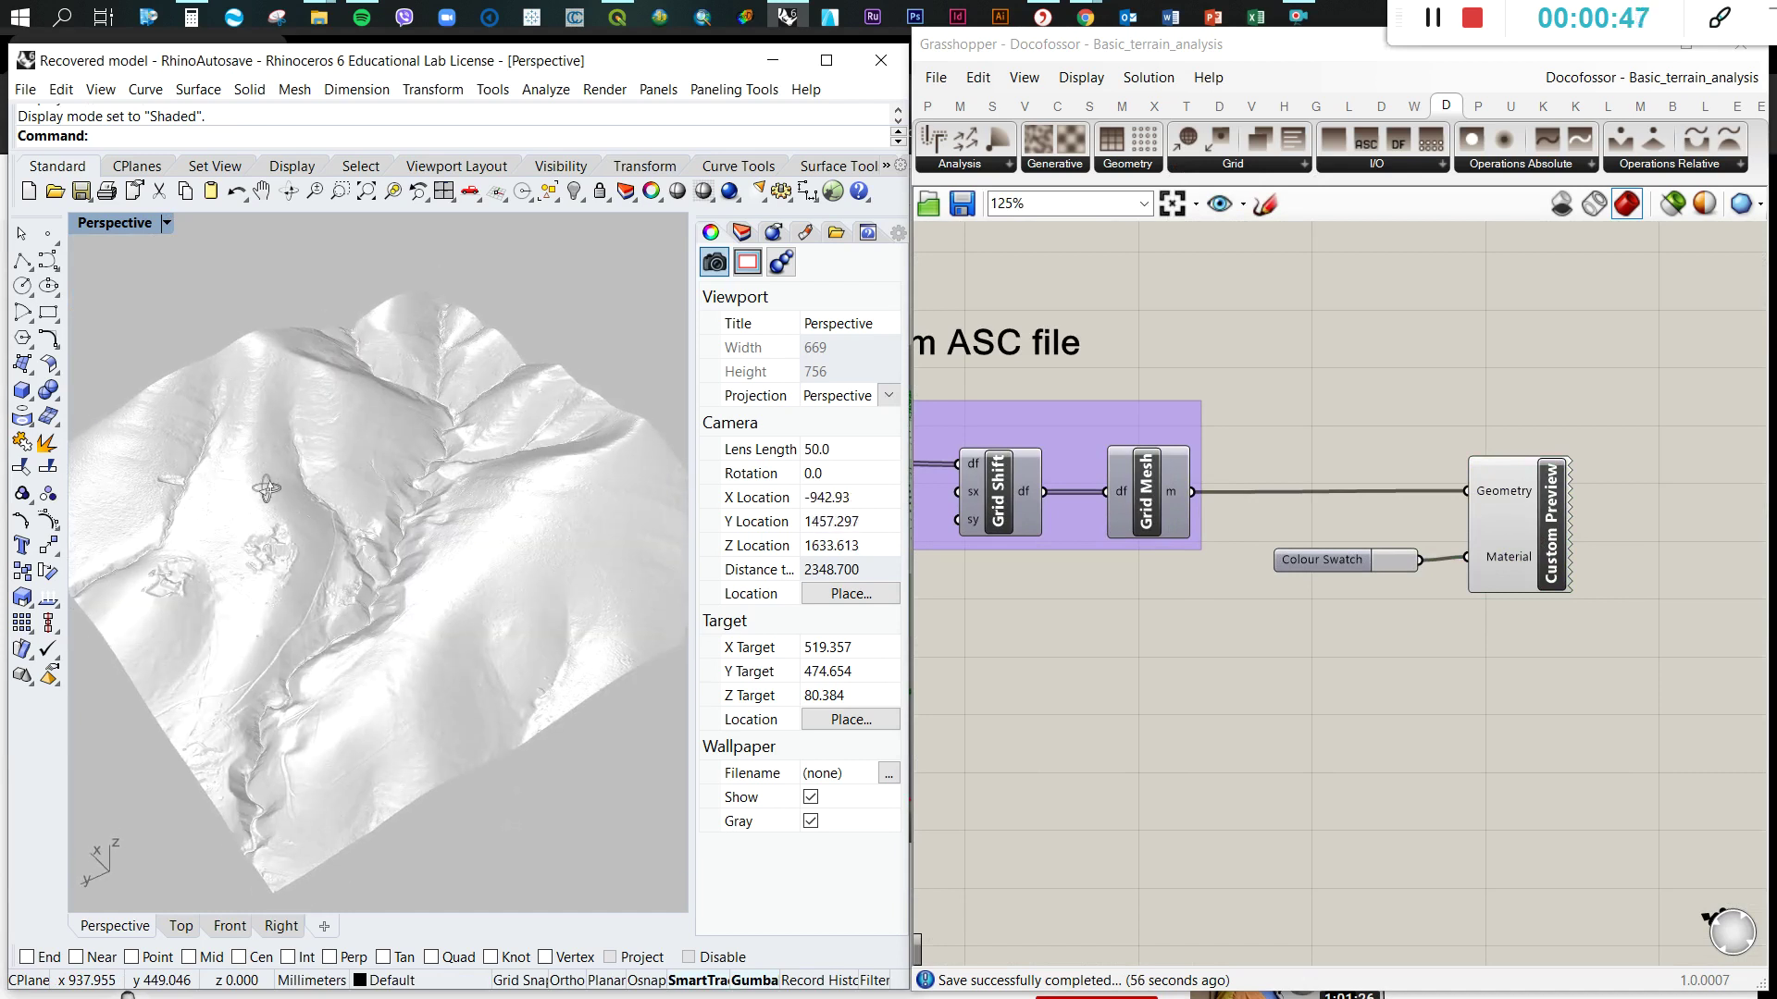
{"action": "left_click", "coordinate": [164, 225]}
{"action": "left_click", "coordinate": [135, 277]}
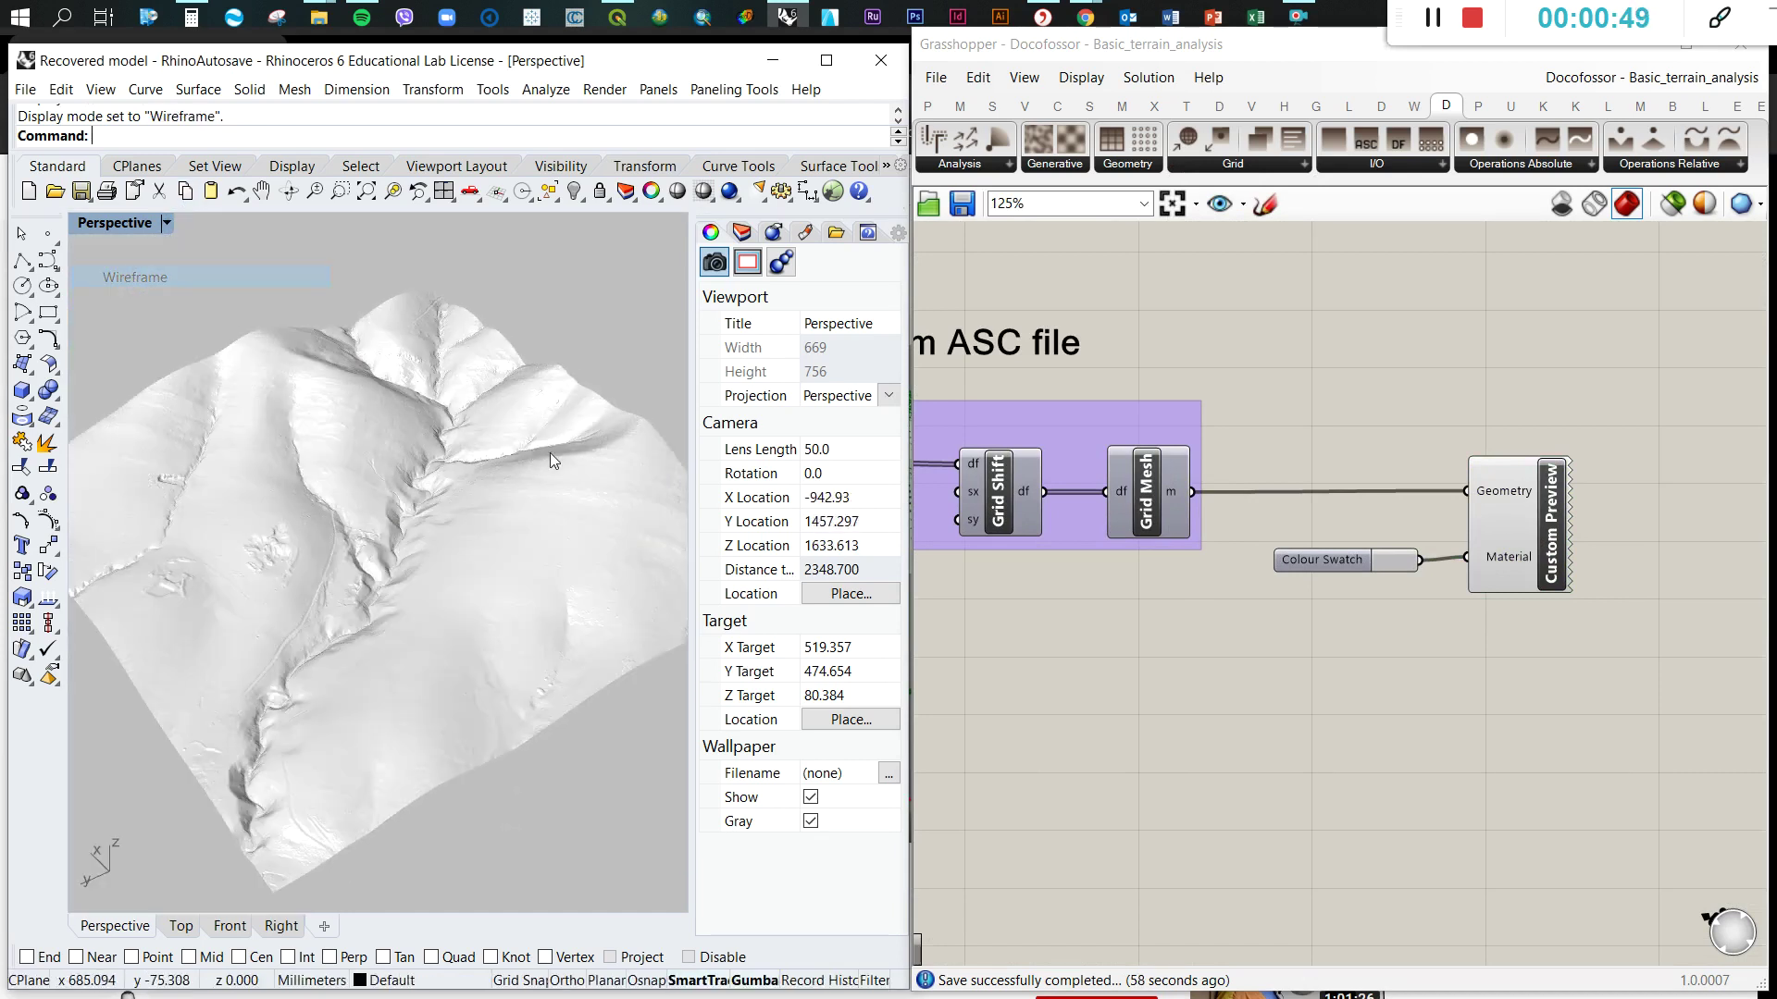
- Examine the previewed terrain's surface detail in the Perspective viewport, along with the File Path component that feeds it
{"action": "scroll", "coordinate": [296, 509], "scroll_direction": "up", "scroll_amount": 5}
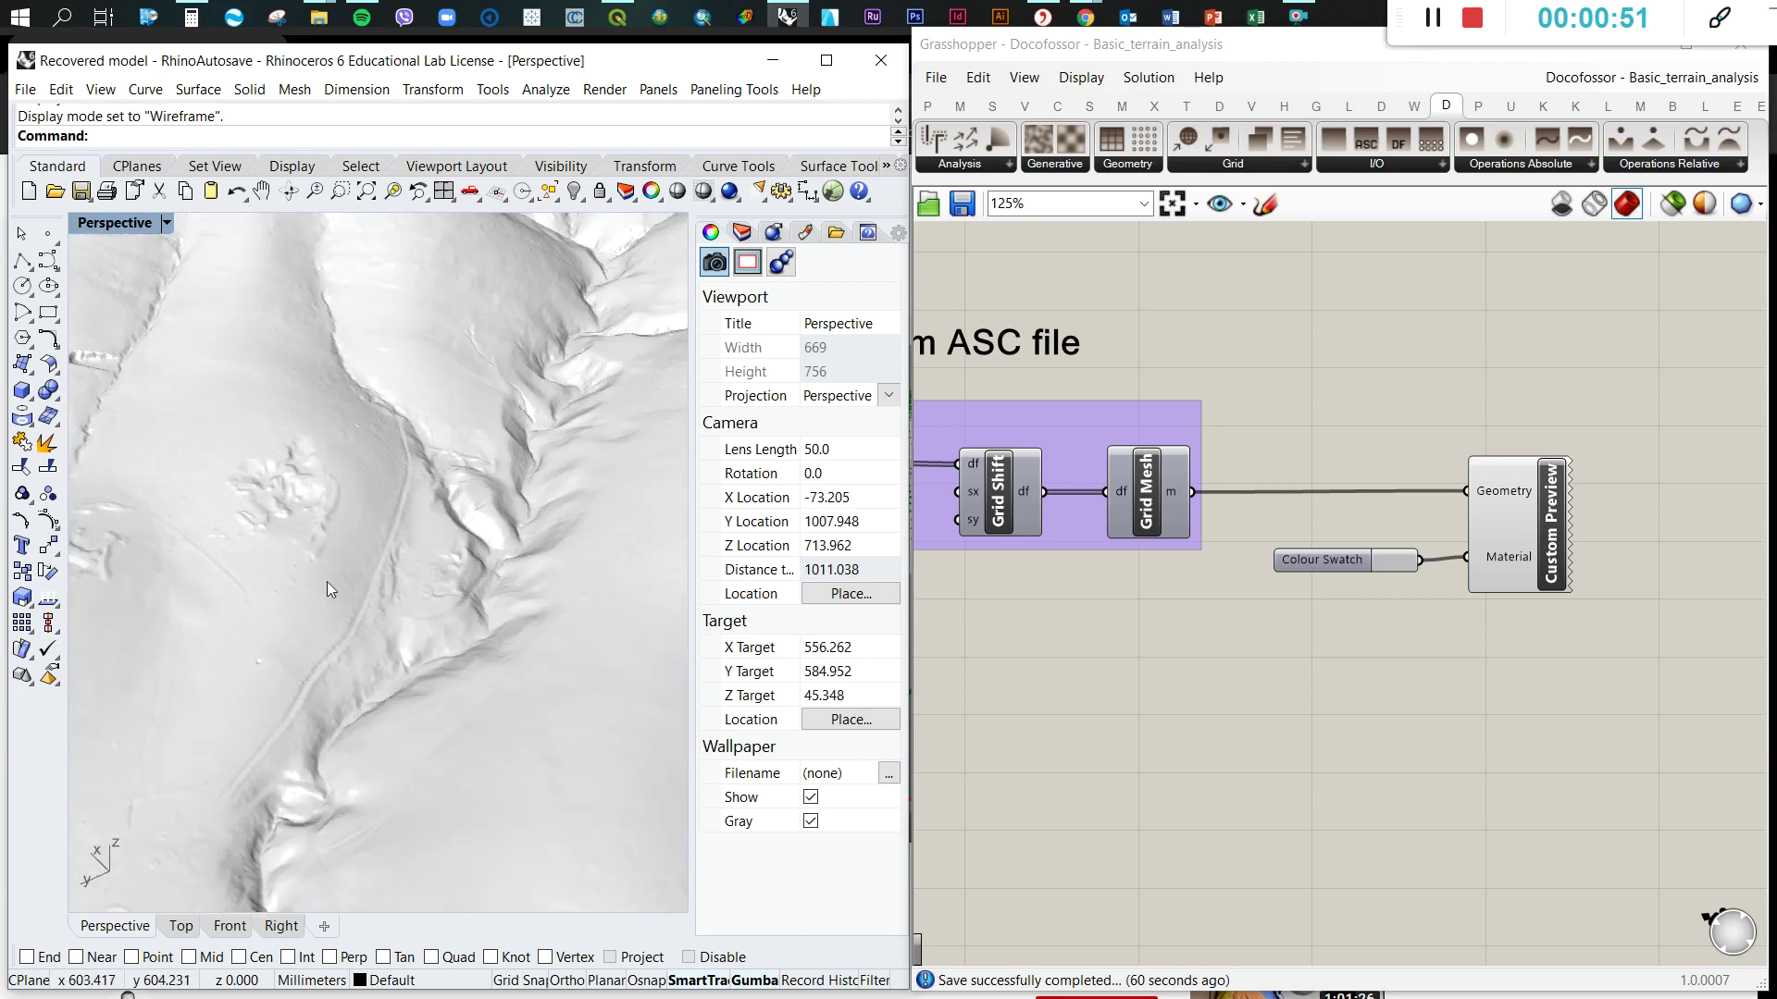
{"action": "scroll", "coordinate": [326, 581], "scroll_direction": "down", "scroll_amount": 6}
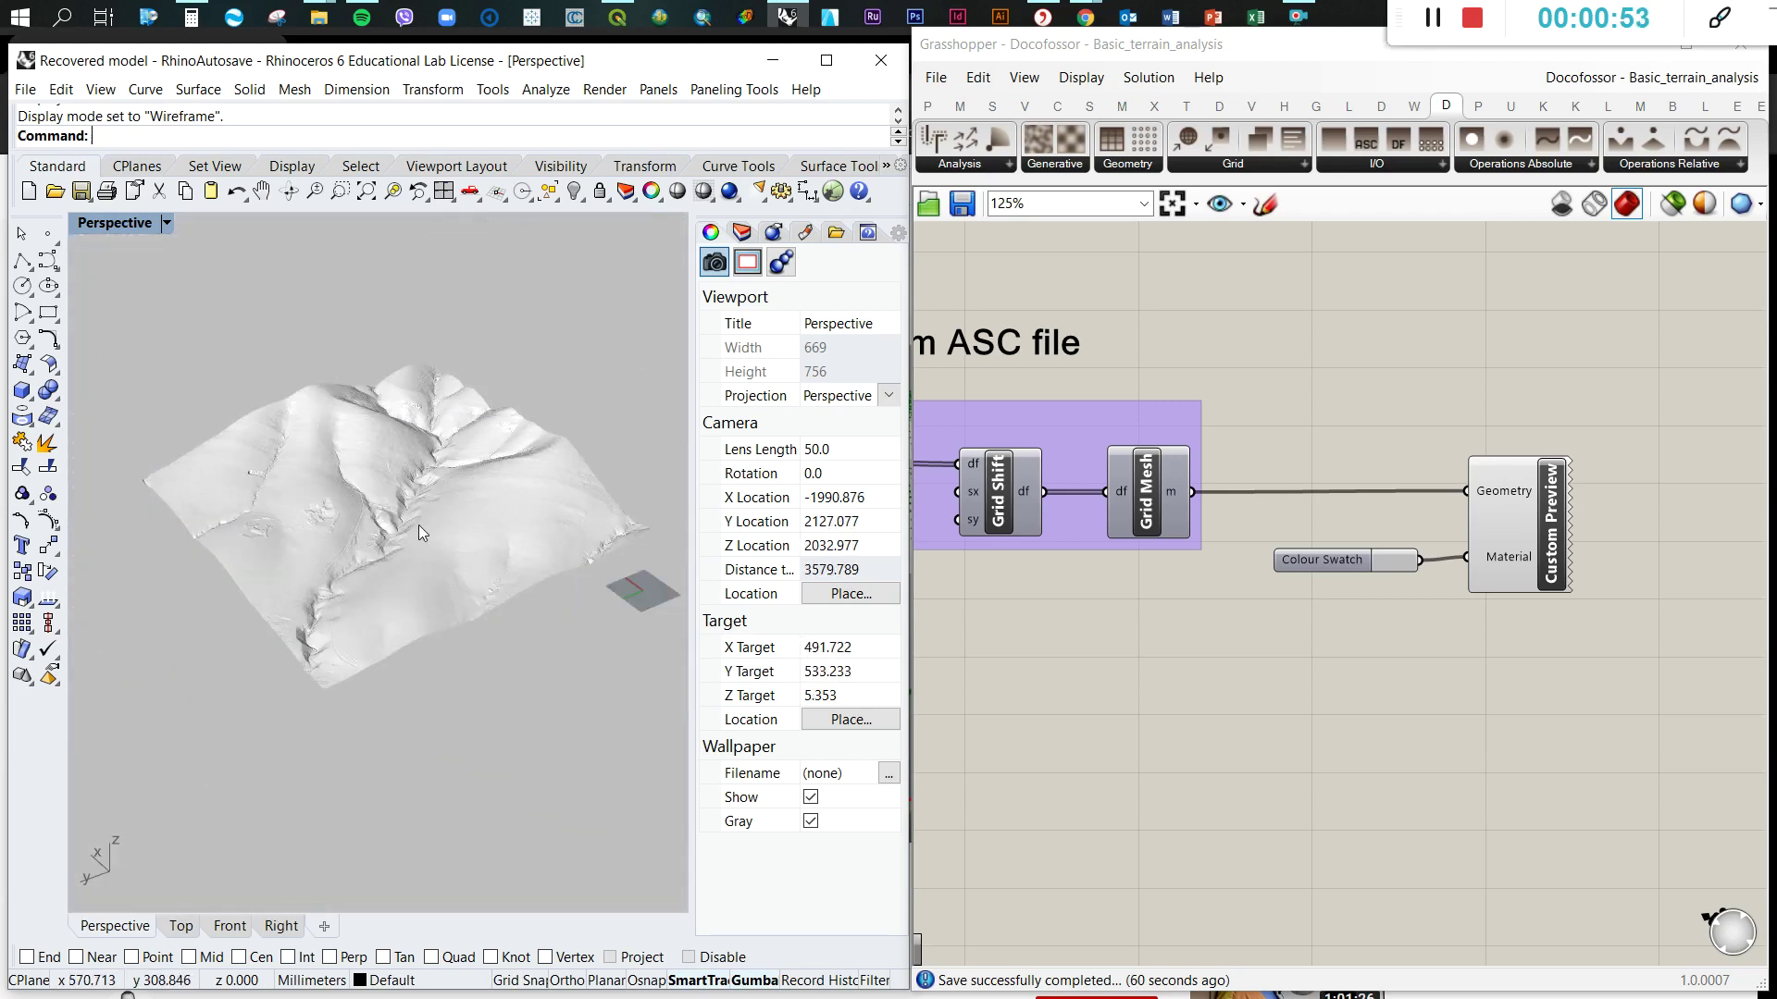
{"action": "scroll", "coordinate": [435, 541], "scroll_direction": "up", "scroll_amount": 2}
{"action": "scroll", "coordinate": [1408, 658], "scroll_direction": "down", "scroll_amount": 3}
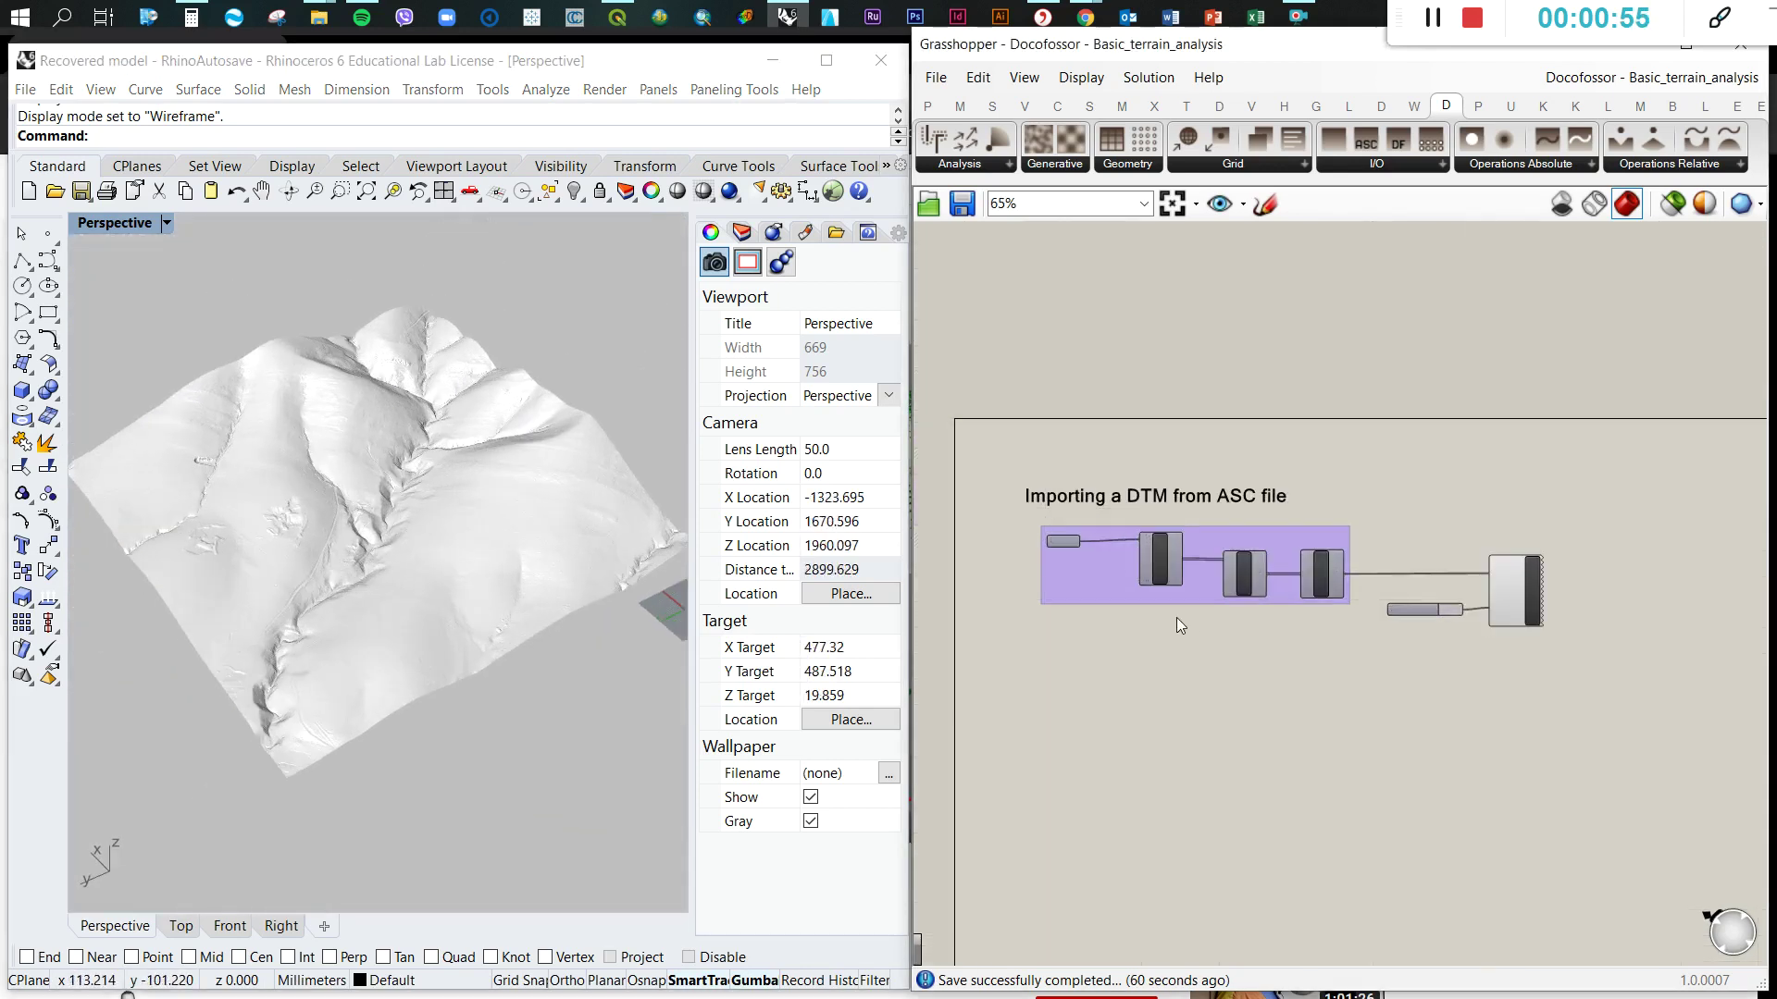
{"action": "scroll", "coordinate": [1177, 625], "scroll_direction": "up", "scroll_amount": 3}
{"action": "left_click_drag", "start_coordinate": [972, 482], "coordinate": [968, 477]}
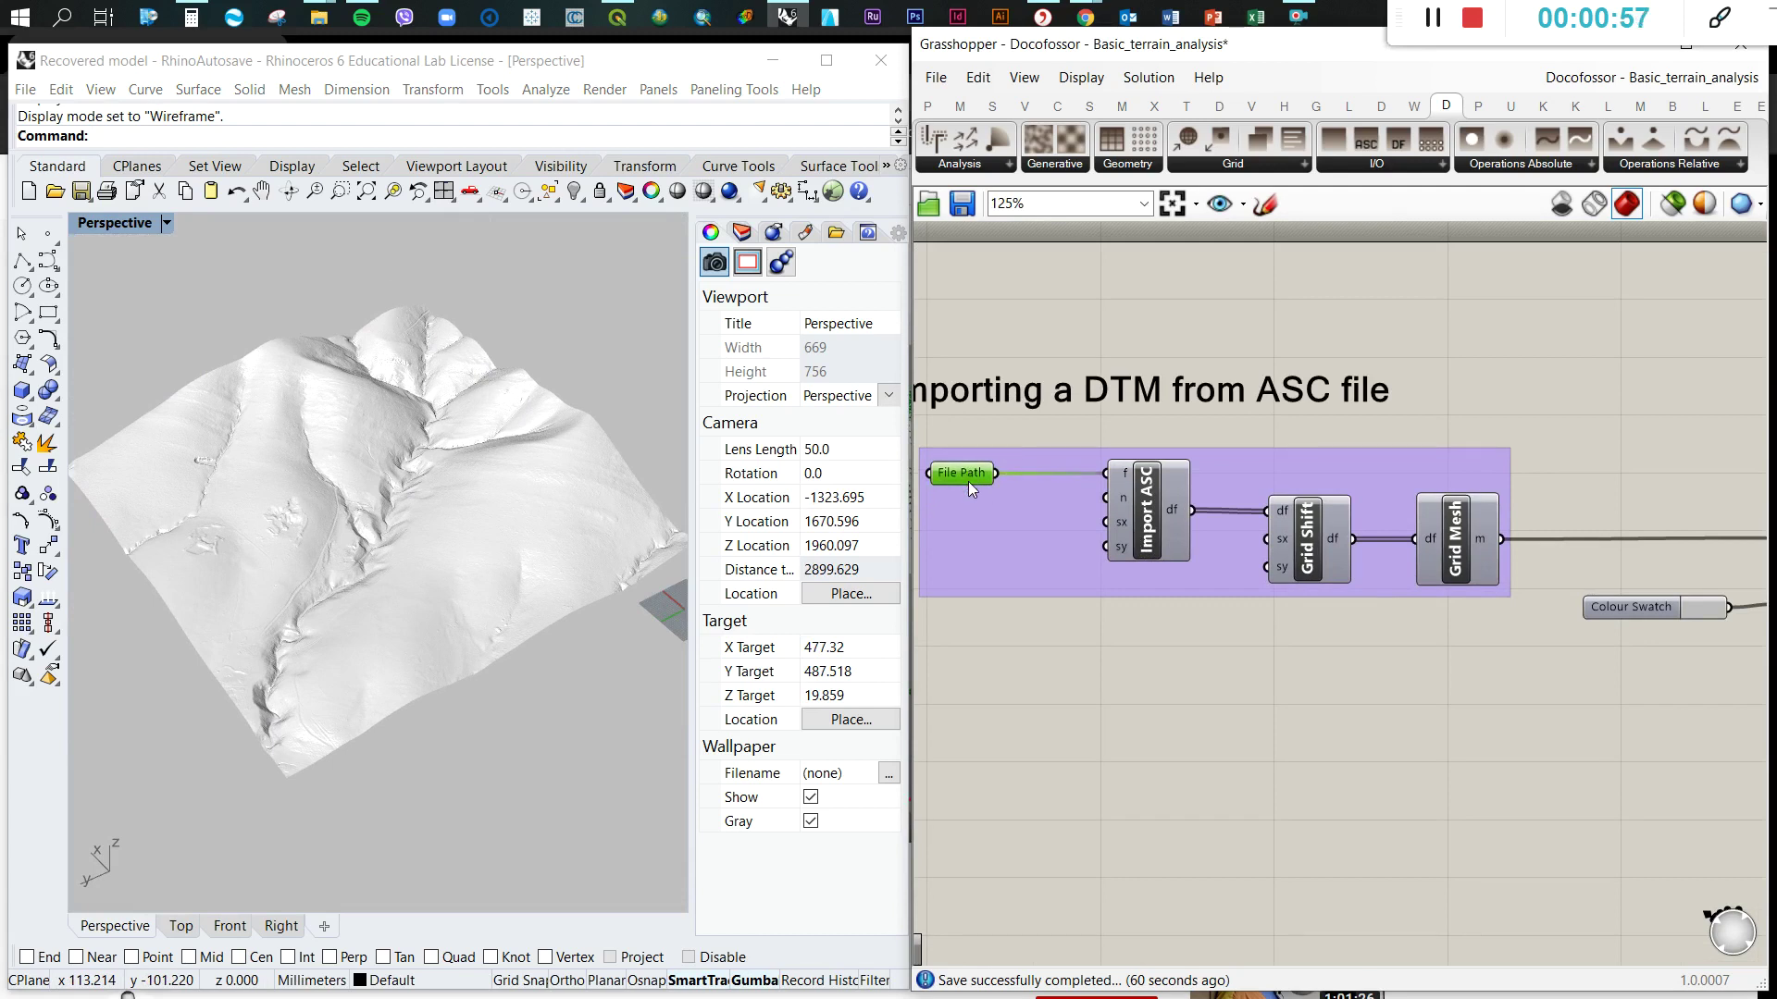
{"action": "scroll", "coordinate": [336, 533], "scroll_direction": "up", "scroll_amount": 9}
{"action": "scroll", "coordinate": [592, 595], "scroll_direction": "down", "scroll_amount": 8}
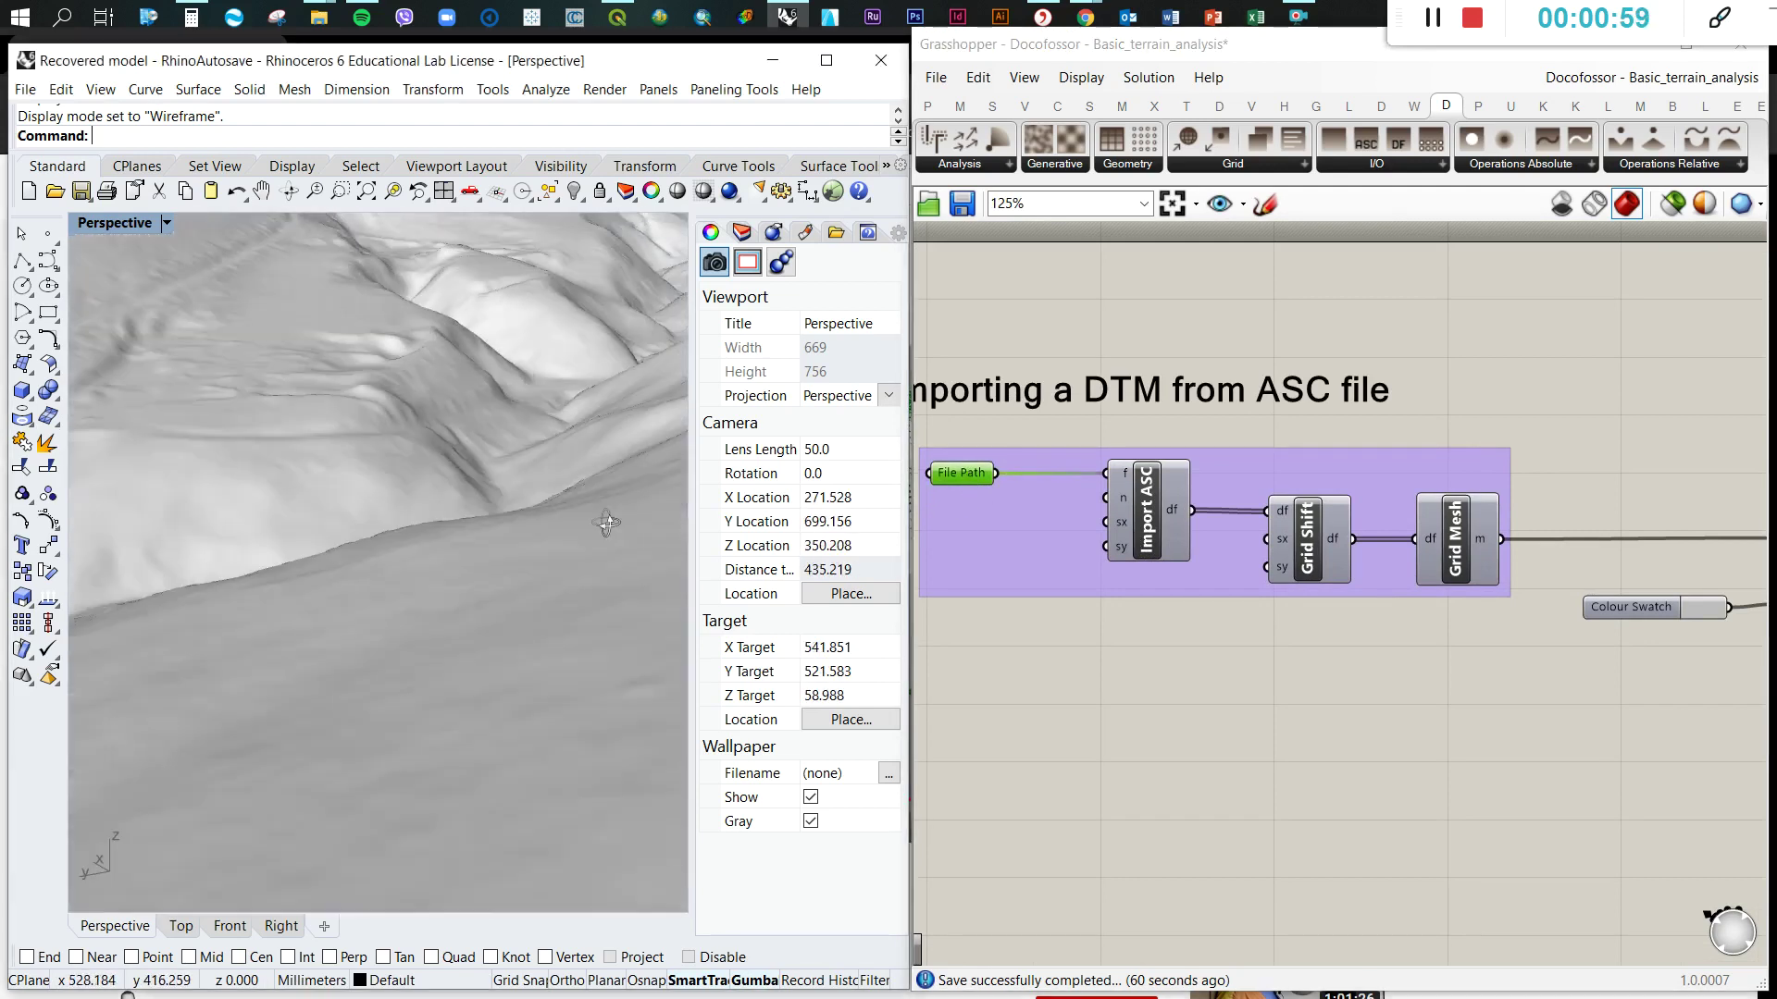
{"action": "scroll", "coordinate": [436, 523], "scroll_direction": "down", "scroll_amount": 6}
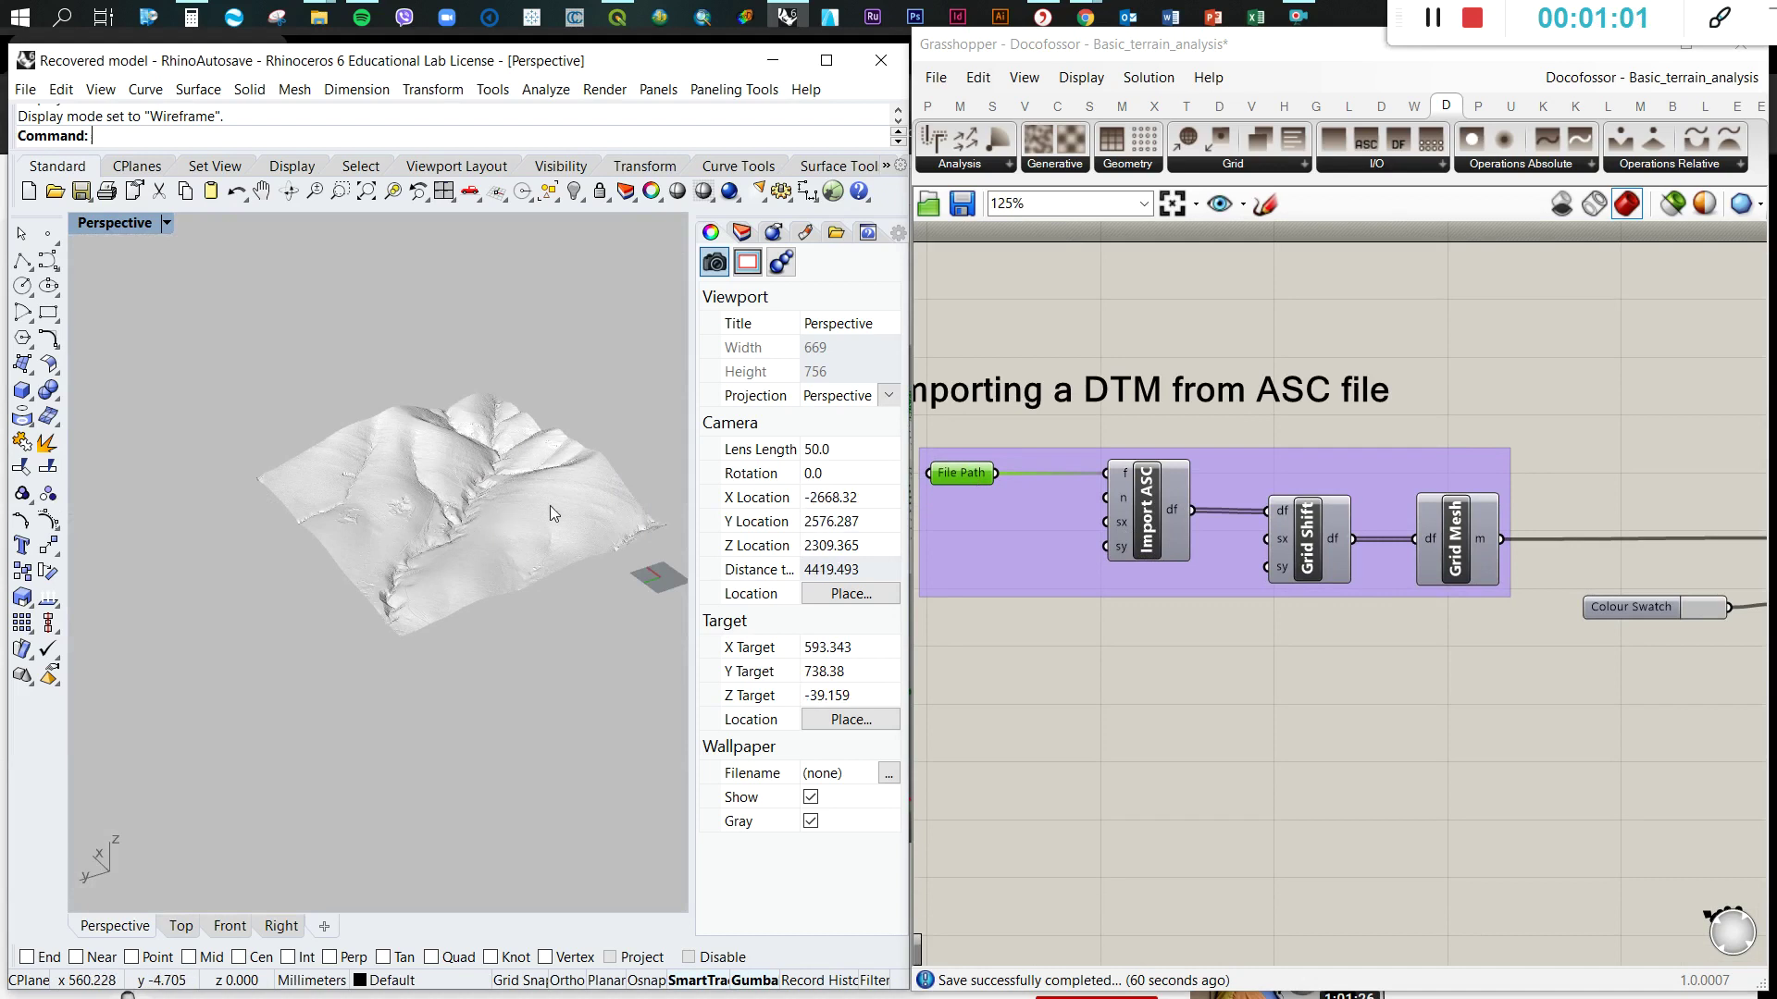
{"action": "scroll", "coordinate": [590, 492], "scroll_direction": "up", "scroll_amount": 6}
{"action": "mouse_move", "coordinate": [416, 485]}
{"action": "right_mouse_down"}
{"action": "mouse_move", "coordinate": [474, 493]}
{"action": "mouse_move", "coordinate": [419, 509]}
{"action": "right_mouse_up"}
{"action": "scroll", "coordinate": [476, 492], "scroll_direction": "down", "scroll_amount": 2}
{"action": "left_click", "coordinate": [1080, 723]}
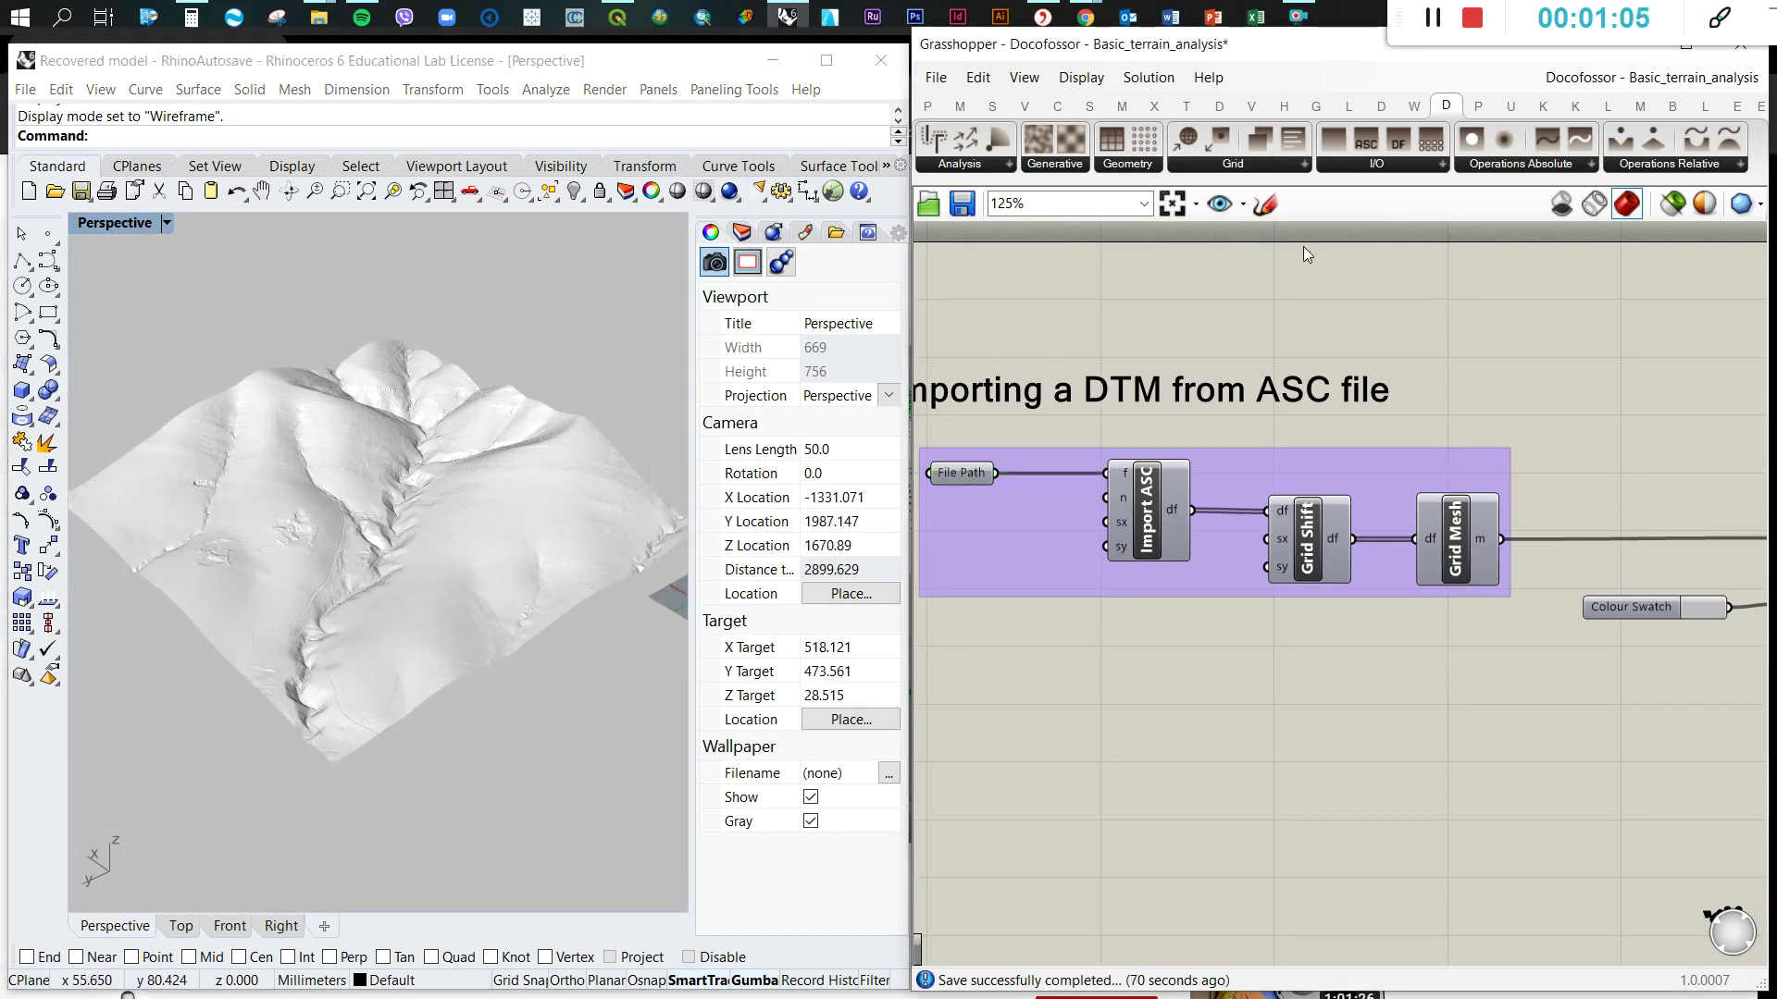
- Add a Docofossor Grid Filter component to the canvas below the Grid Shift component
{"action": "left_click", "coordinate": [1294, 167]}
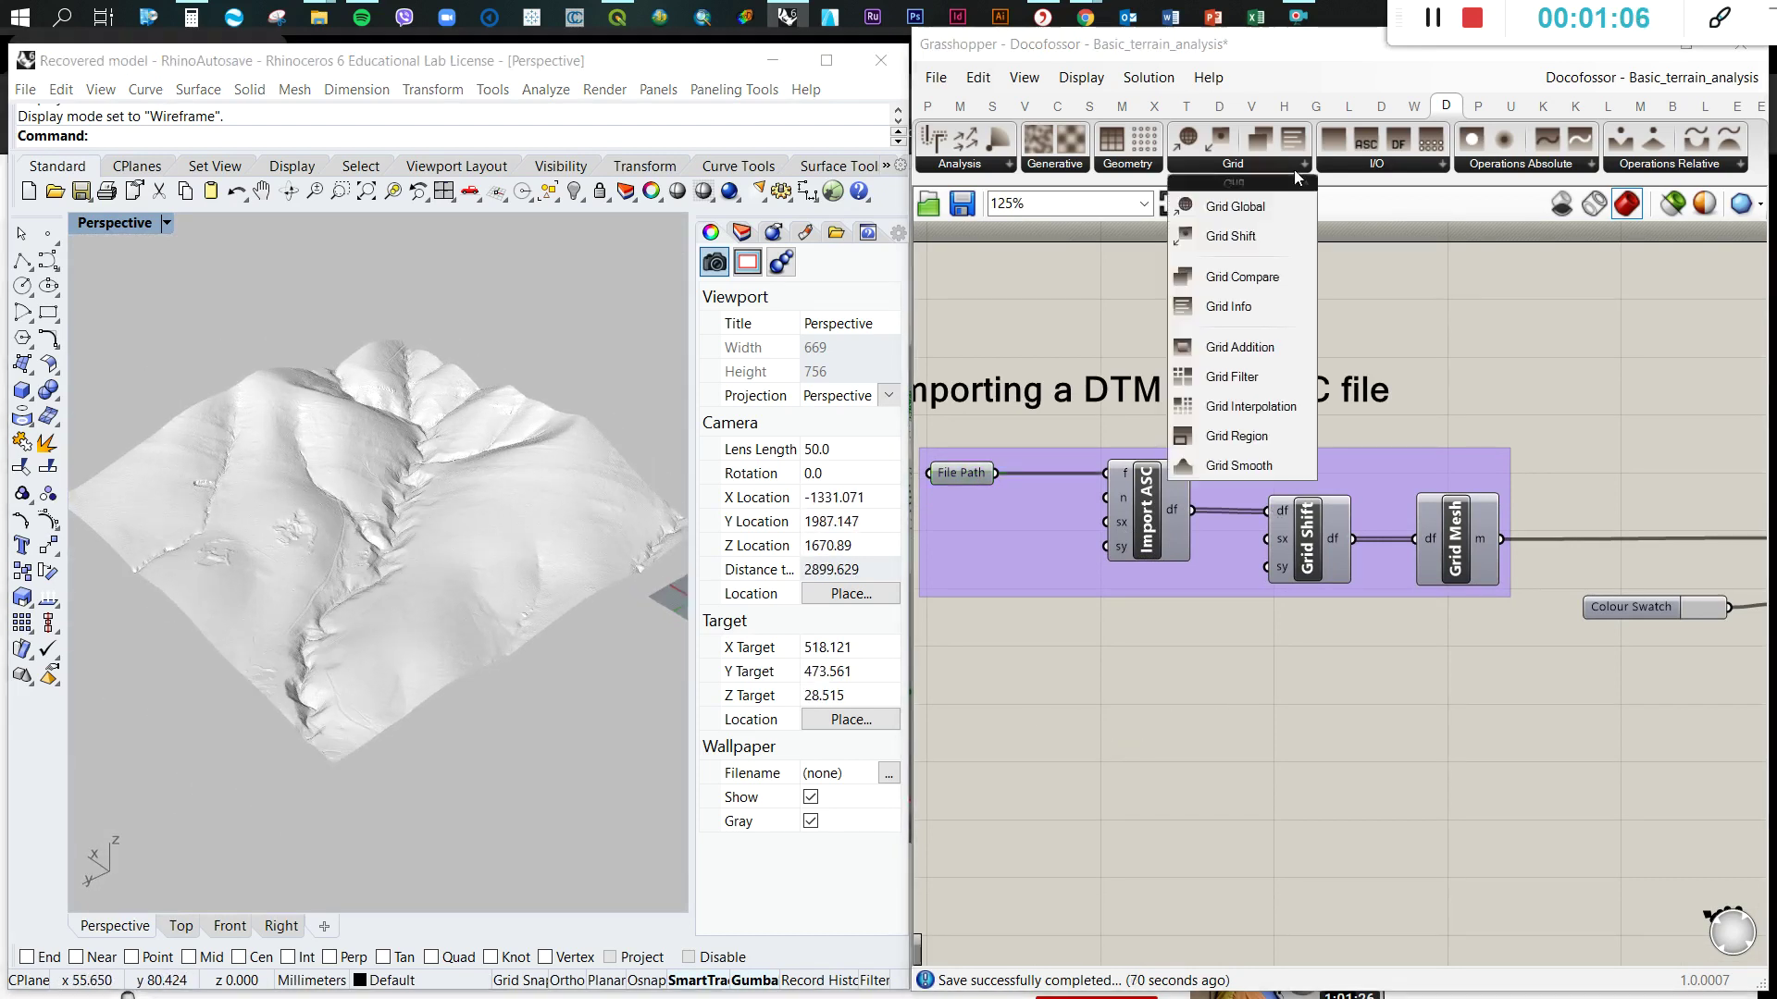
{"action": "left_click", "coordinate": [1254, 381]}
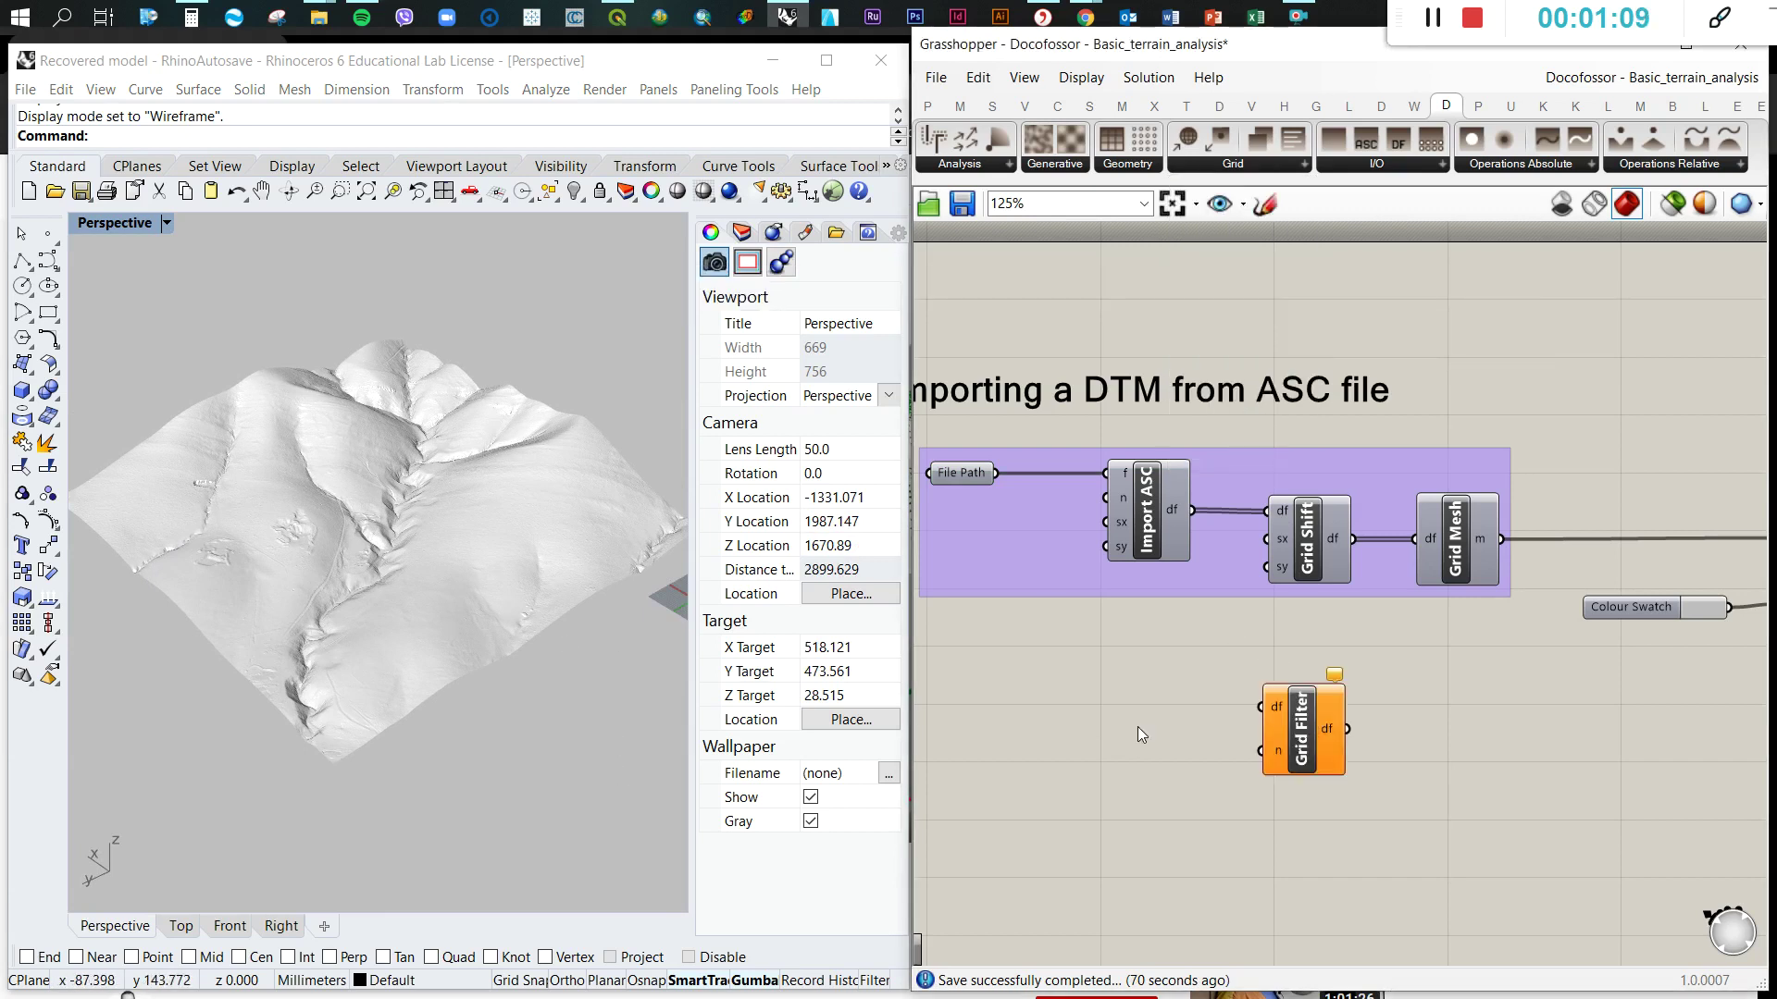
{"action": "scroll", "coordinate": [1078, 514], "scroll_direction": "down", "scroll_amount": 3}
{"action": "scroll", "coordinate": [1174, 626], "scroll_direction": "up", "scroll_amount": 4}
{"action": "left_click_drag", "start_coordinate": [1237, 659], "coordinate": [1253, 730]}
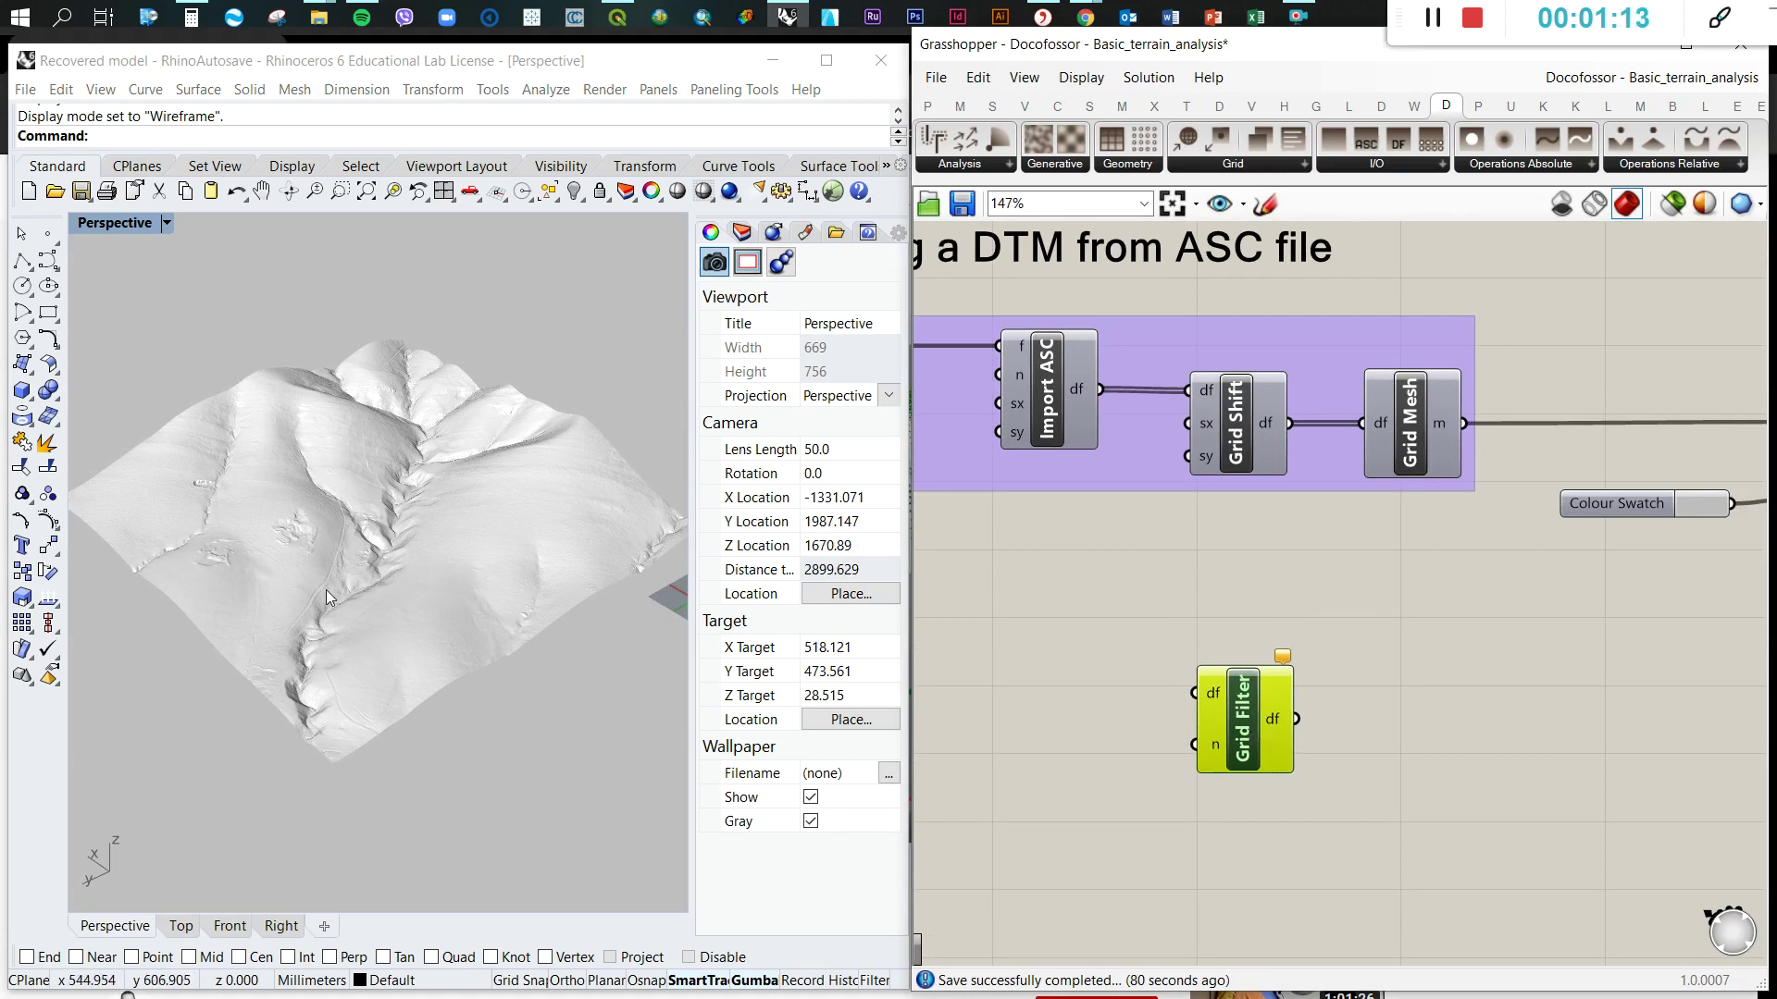
- Bake the terrain mesh from the Grid Mesh component into the Rhino model
{"action": "scroll", "coordinate": [326, 591], "scroll_direction": "up", "scroll_amount": 5}
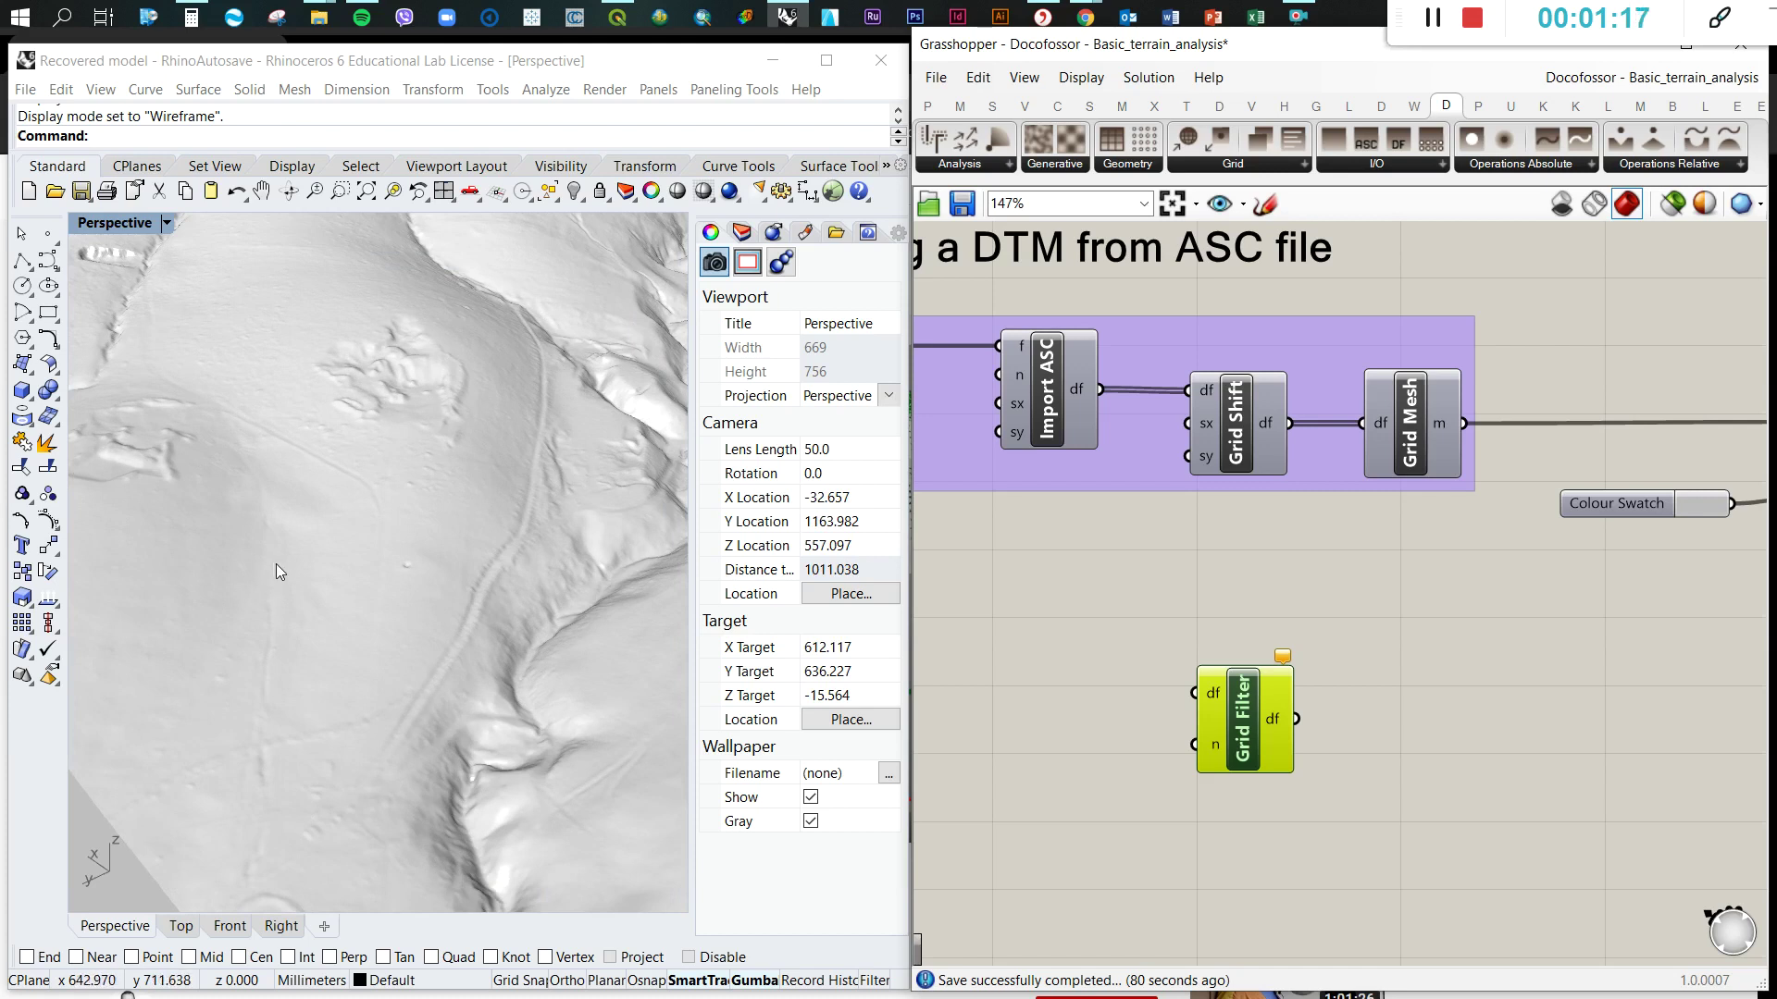
{"action": "scroll", "coordinate": [1141, 464], "scroll_direction": "down", "scroll_amount": 4}
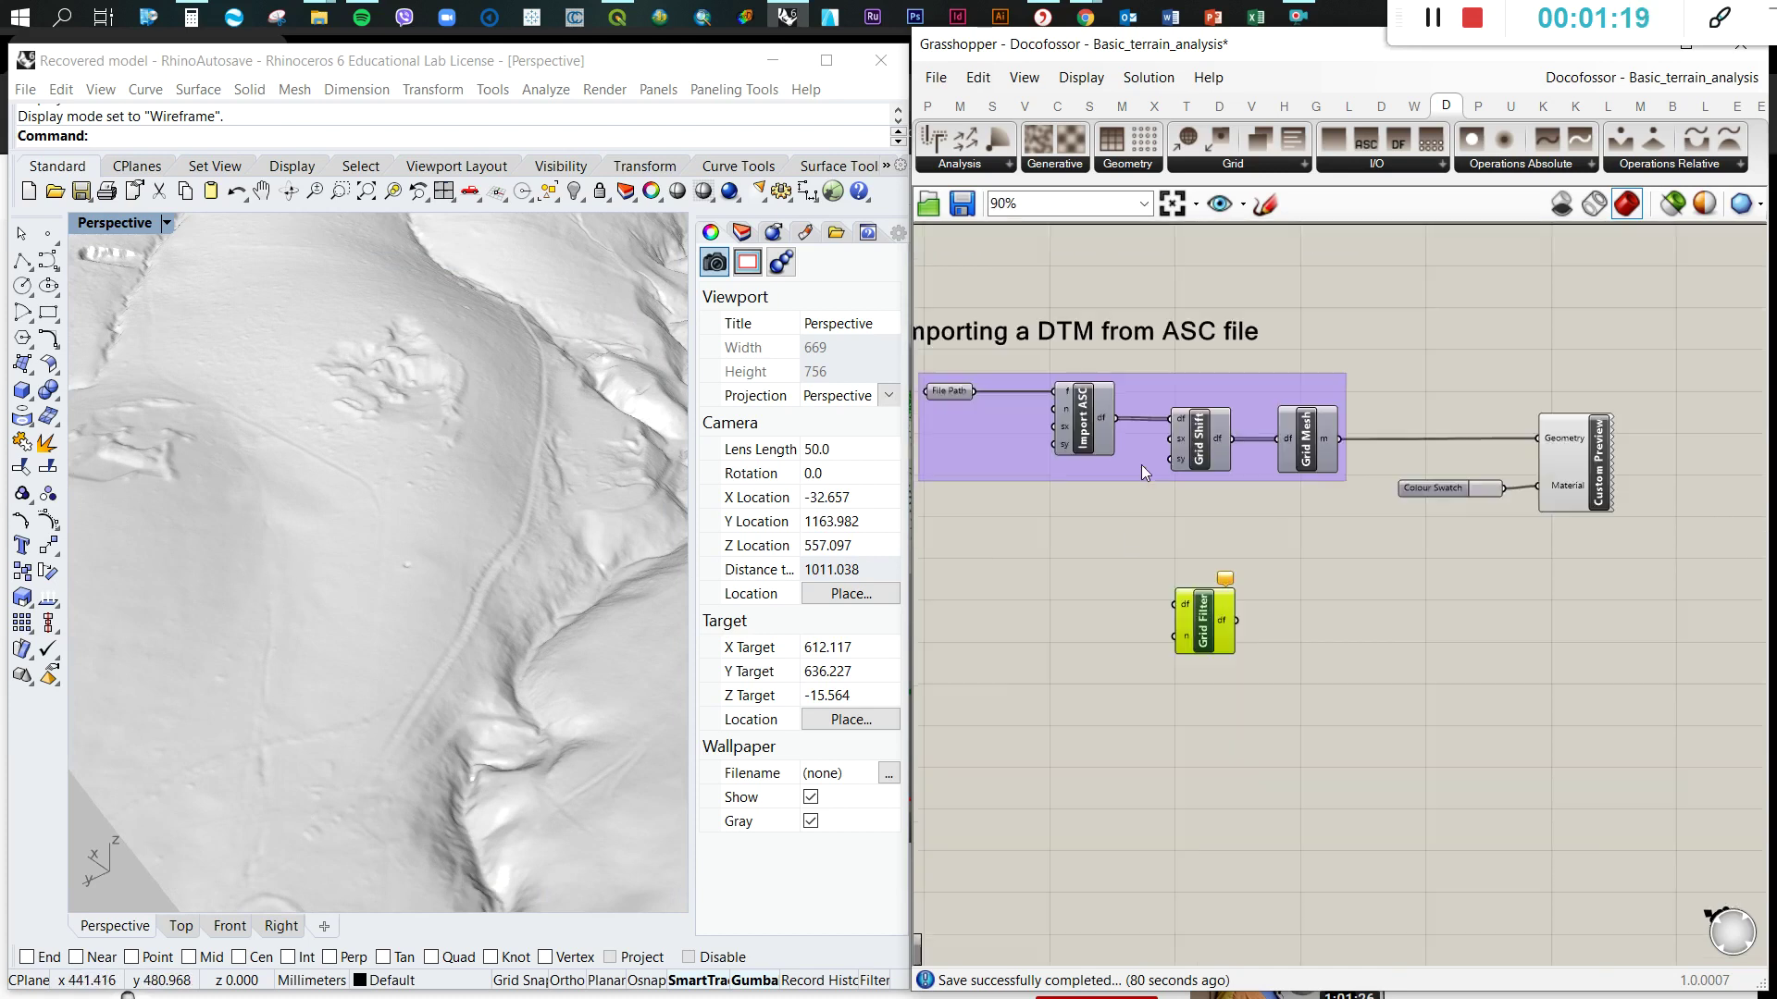
{"action": "left_click", "coordinate": [1462, 459]}
{"action": "left_click", "coordinate": [1260, 455]}
{"action": "right_click", "coordinate": [1261, 455]}
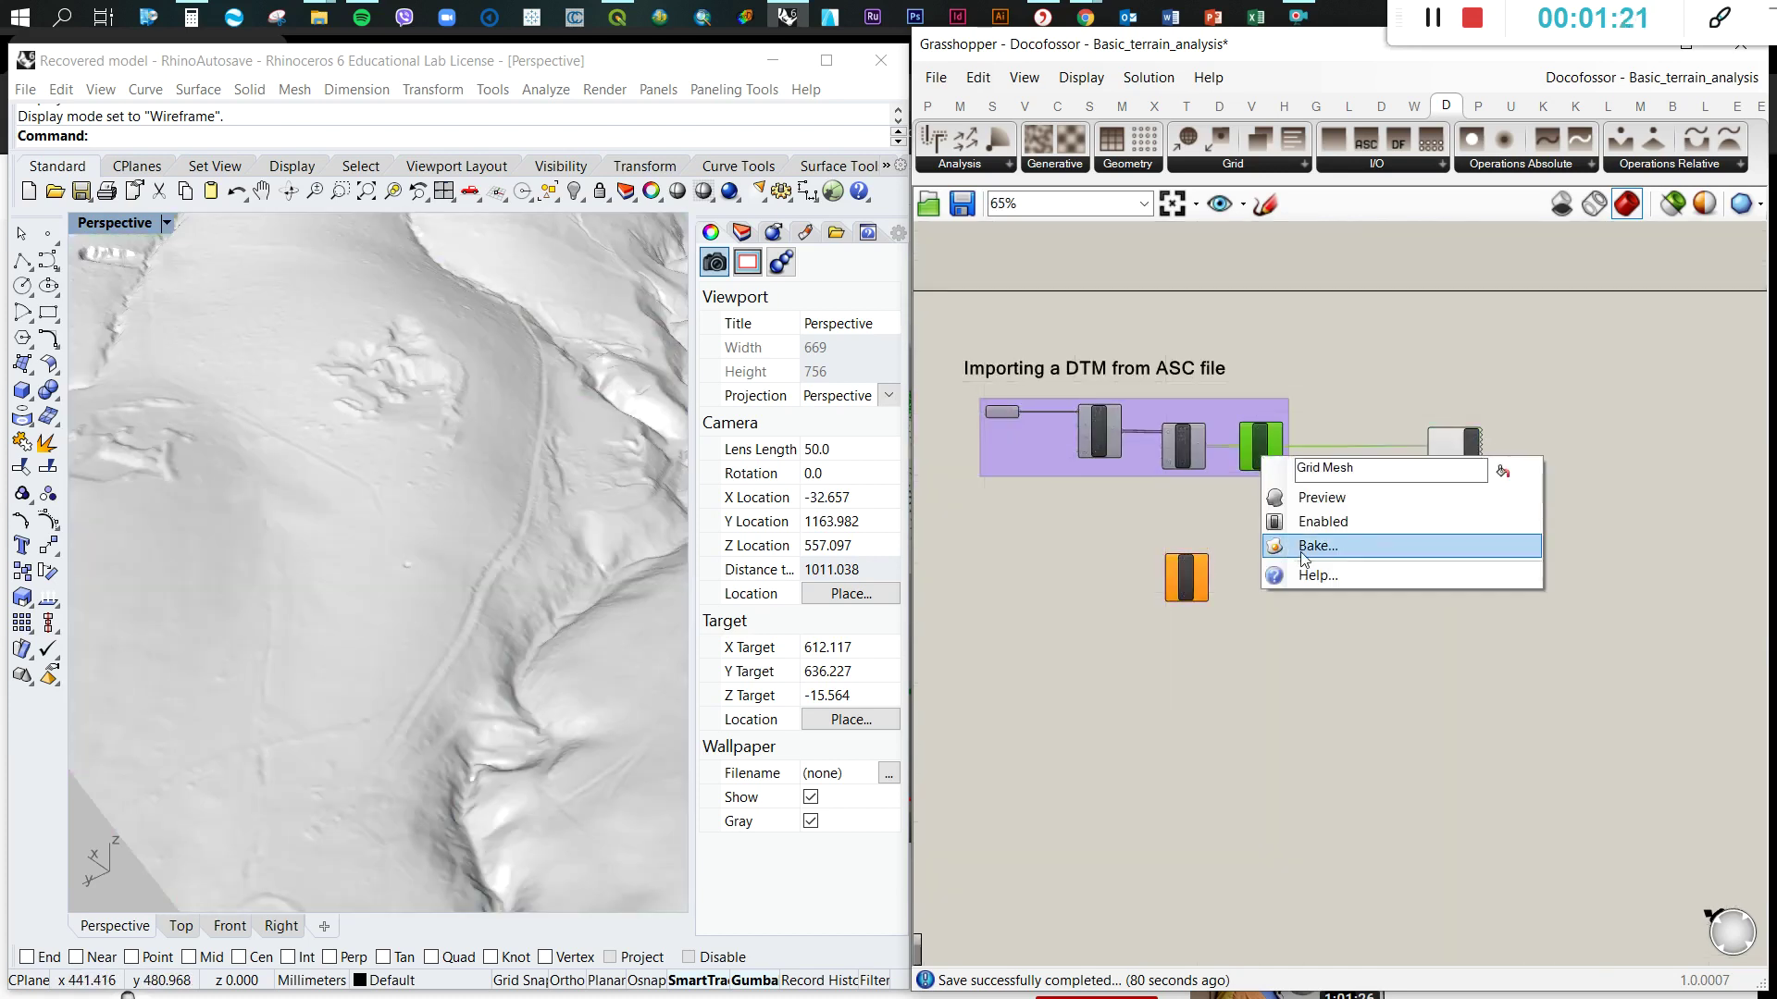
{"action": "left_click", "coordinate": [1315, 544]}
{"action": "left_click", "coordinate": [1333, 771]}
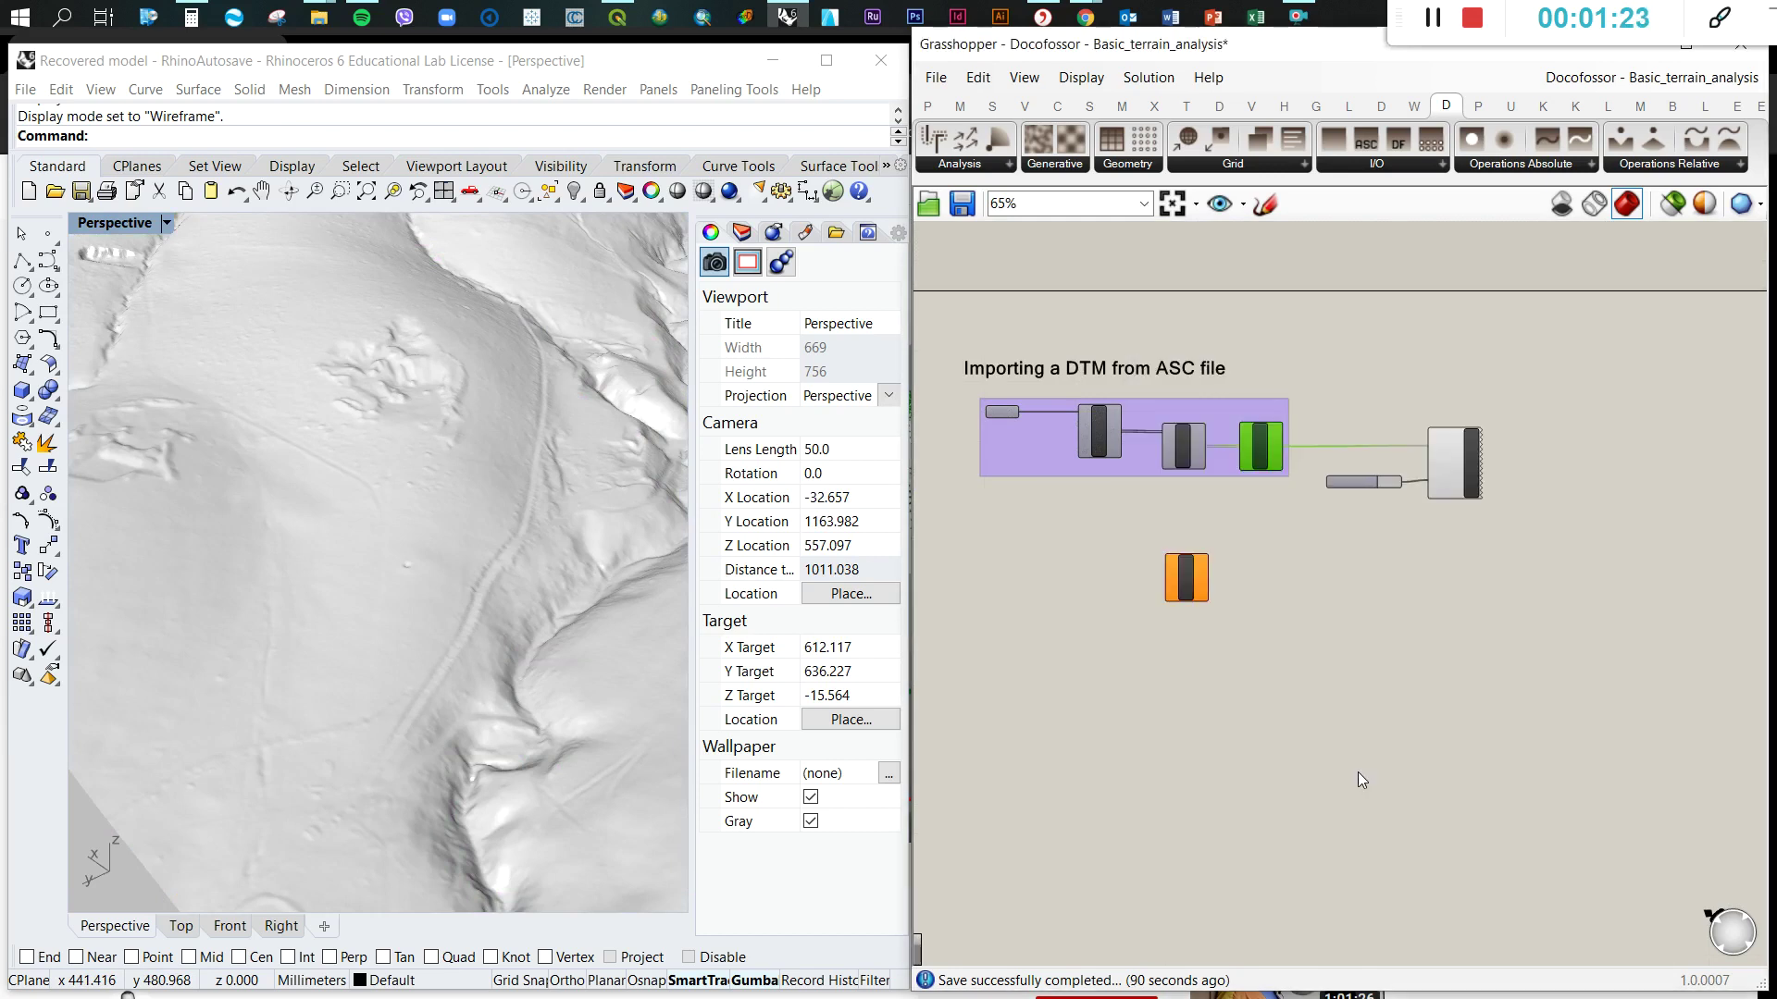
- Examine the baked mesh's grid of faces up close and delete the baked mesh
{"action": "scroll", "coordinate": [281, 430], "scroll_direction": "up", "scroll_amount": 5}
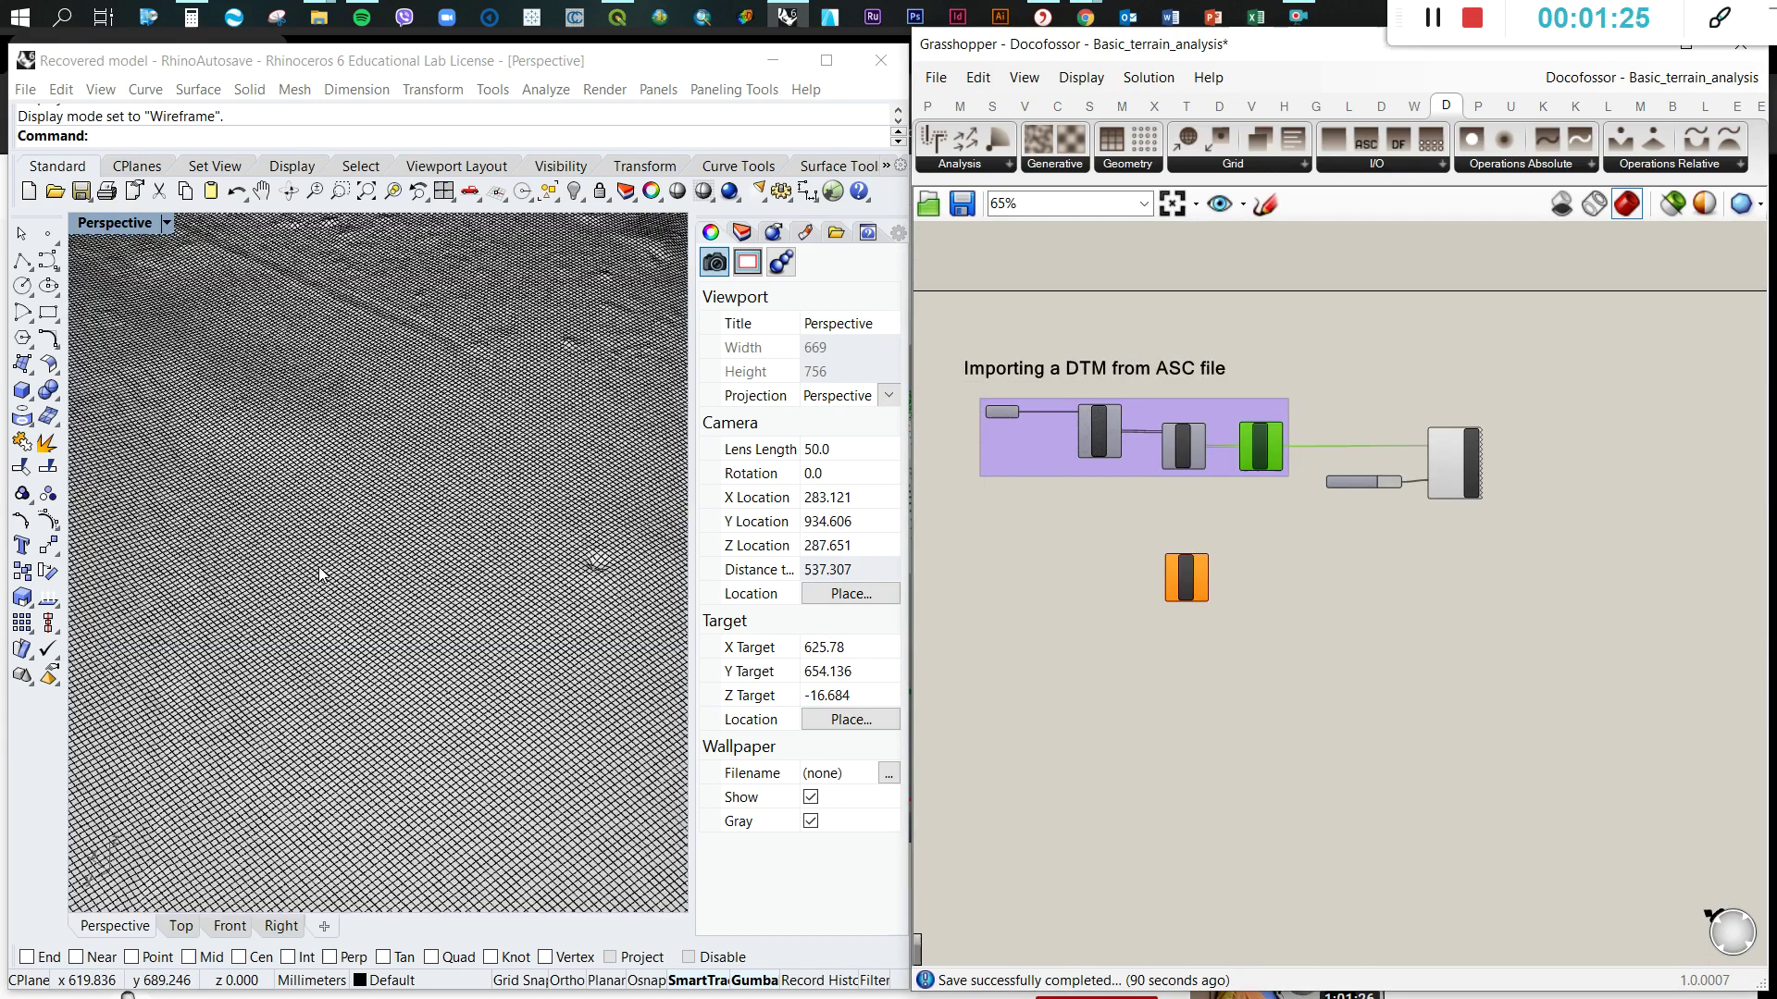
{"action": "scroll", "coordinate": [296, 594], "scroll_direction": "up", "scroll_amount": 3}
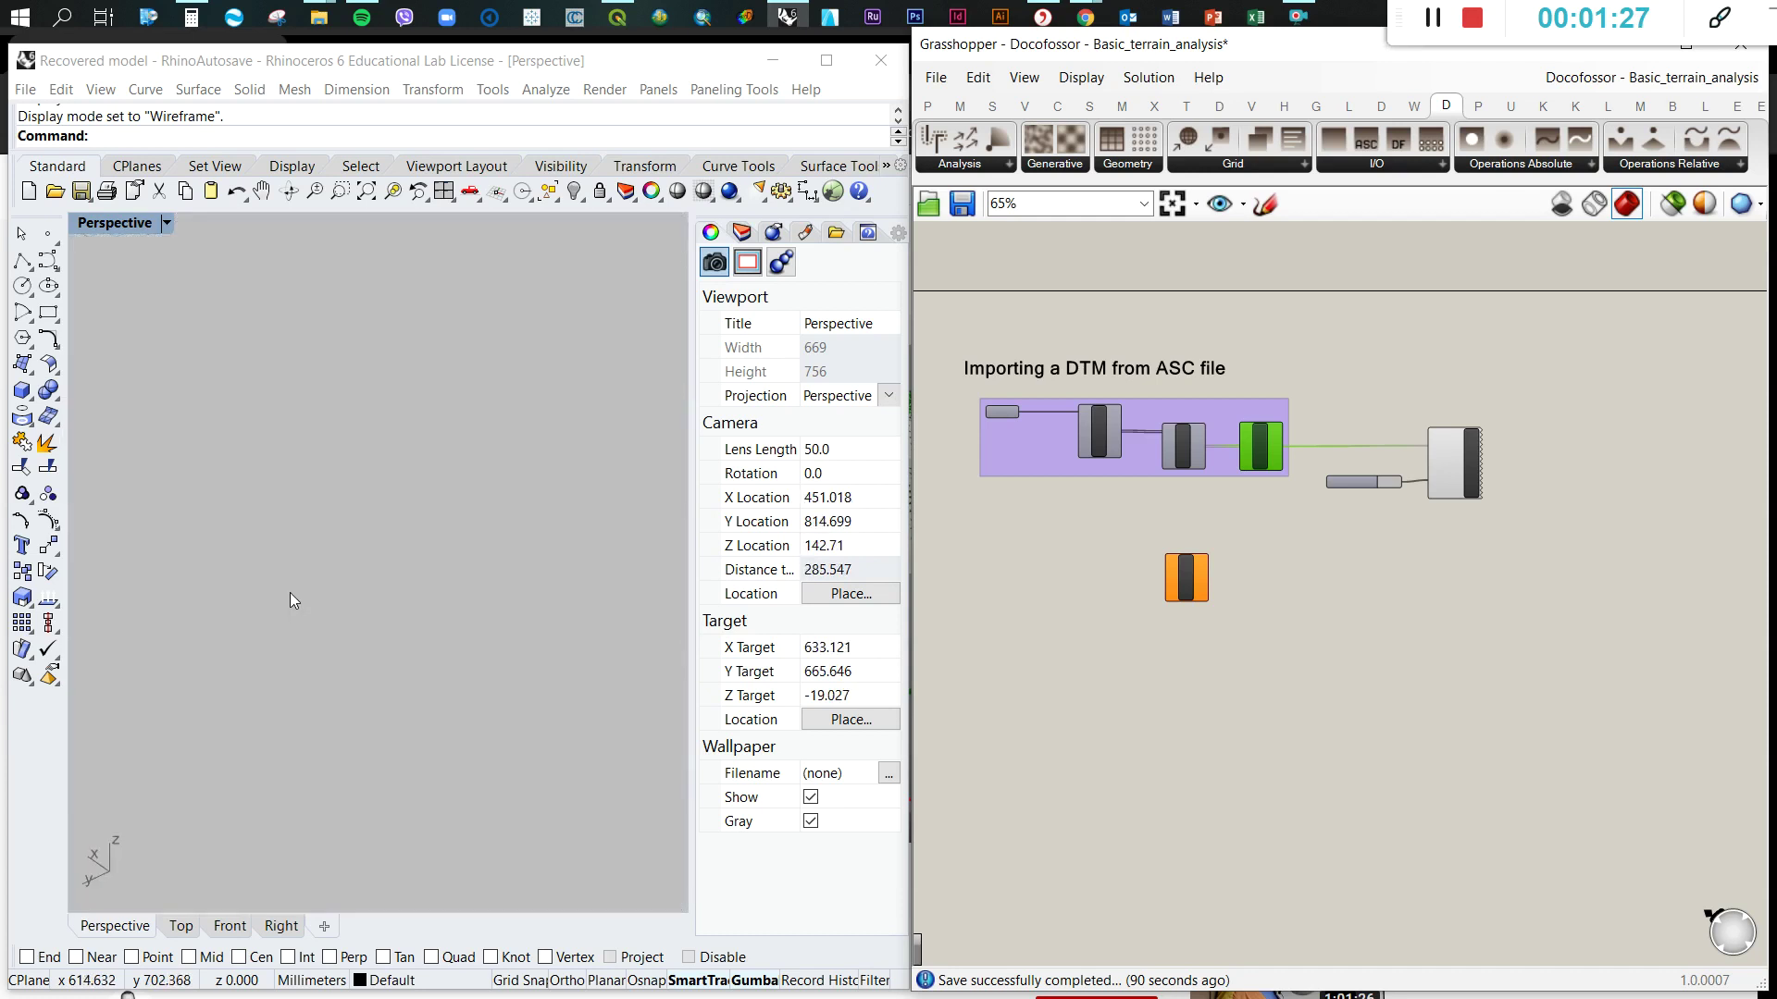
{"action": "scroll", "coordinate": [290, 594], "scroll_direction": "down", "scroll_amount": 2}
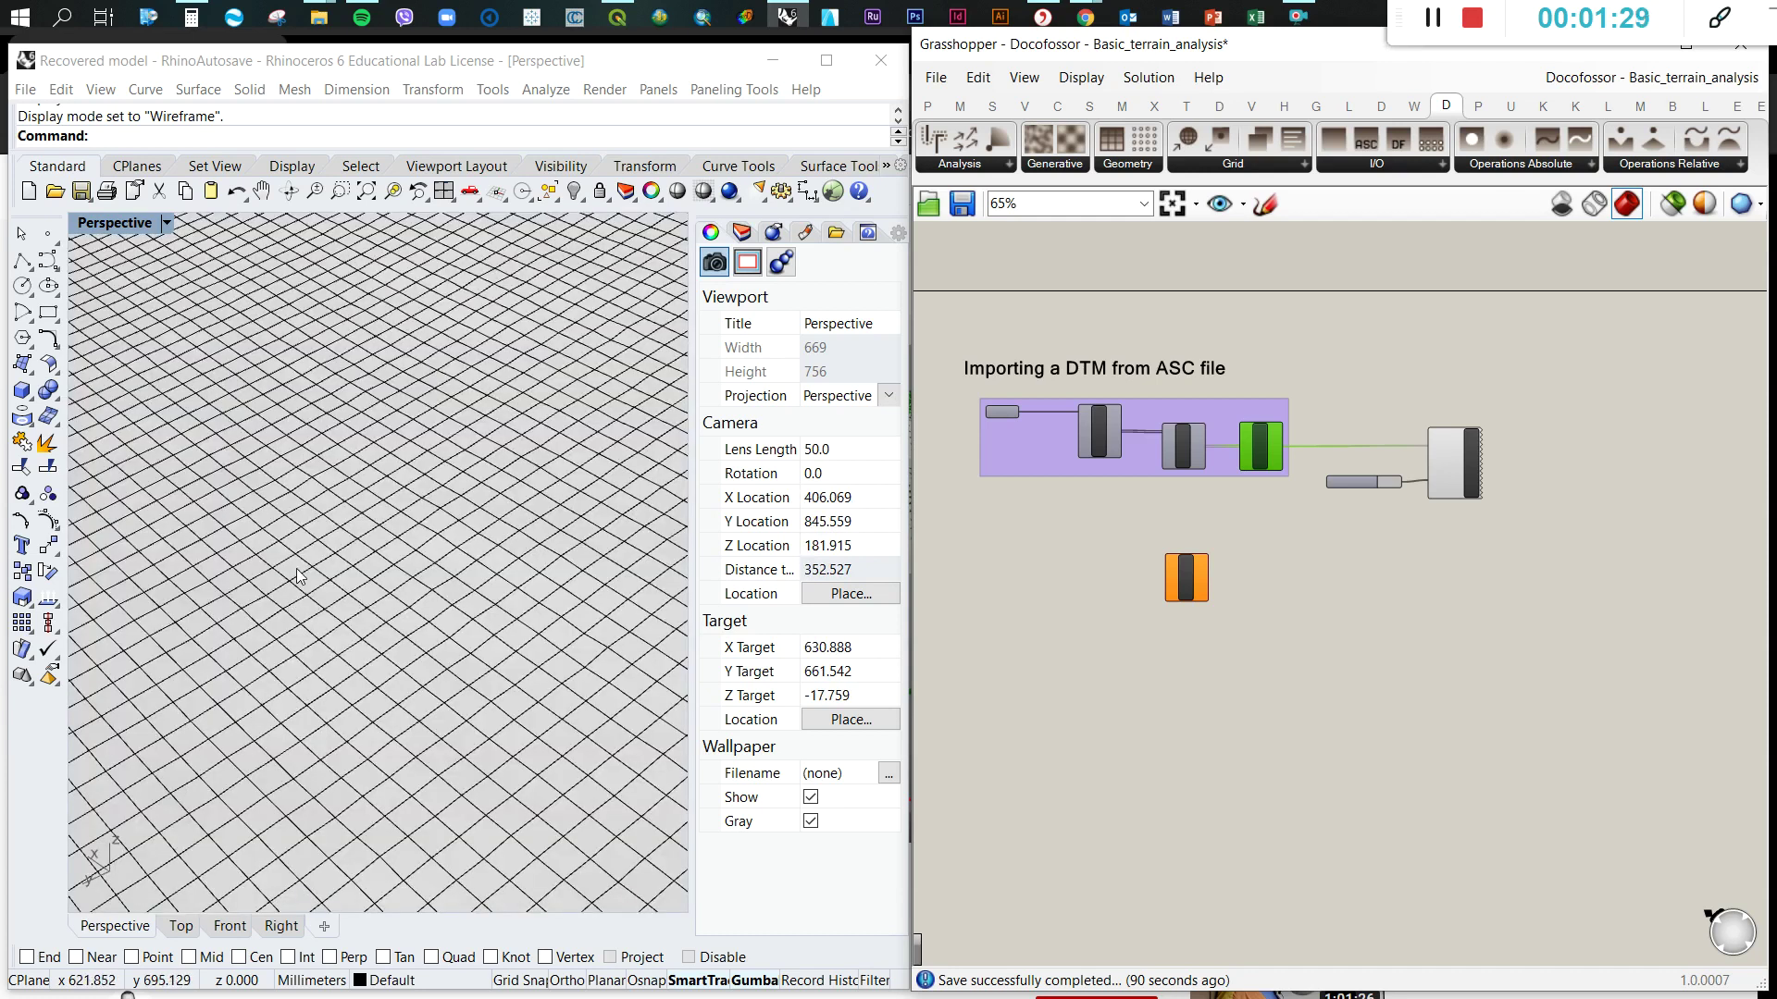
{"action": "scroll", "coordinate": [285, 596], "scroll_direction": "down", "scroll_amount": 17}
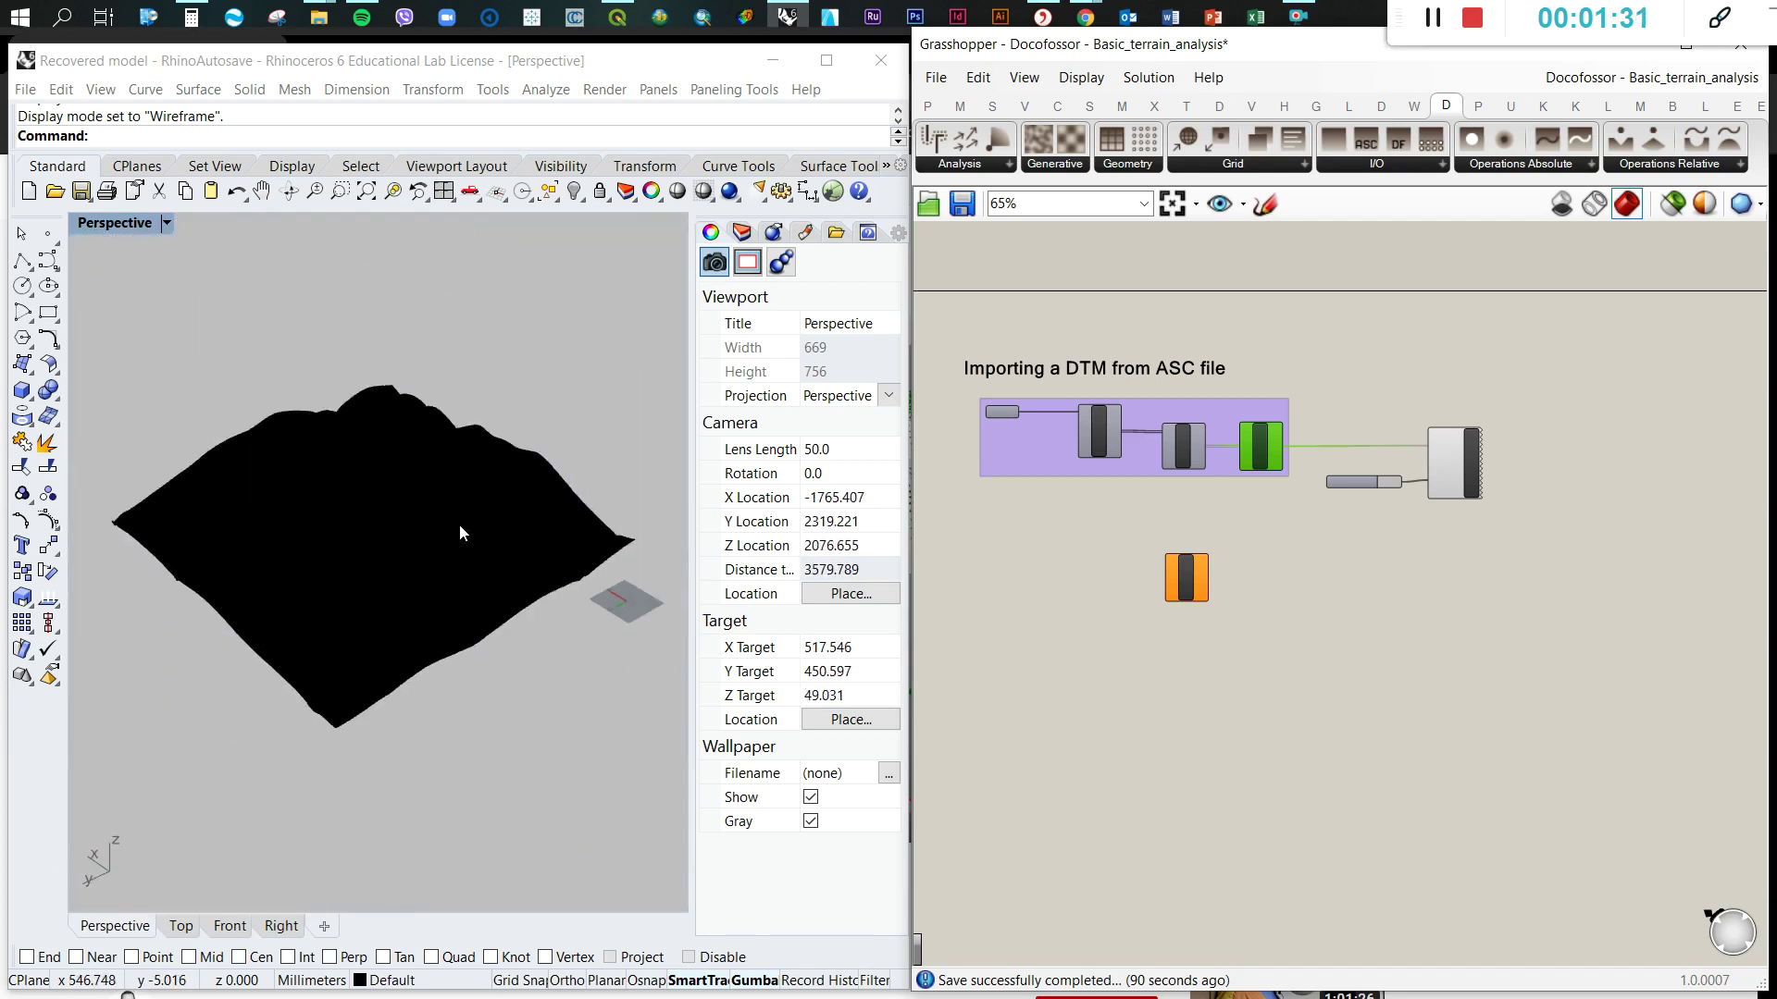
{"action": "left_click", "coordinate": [393, 556]}
{"action": "key", "text": "Delete"}
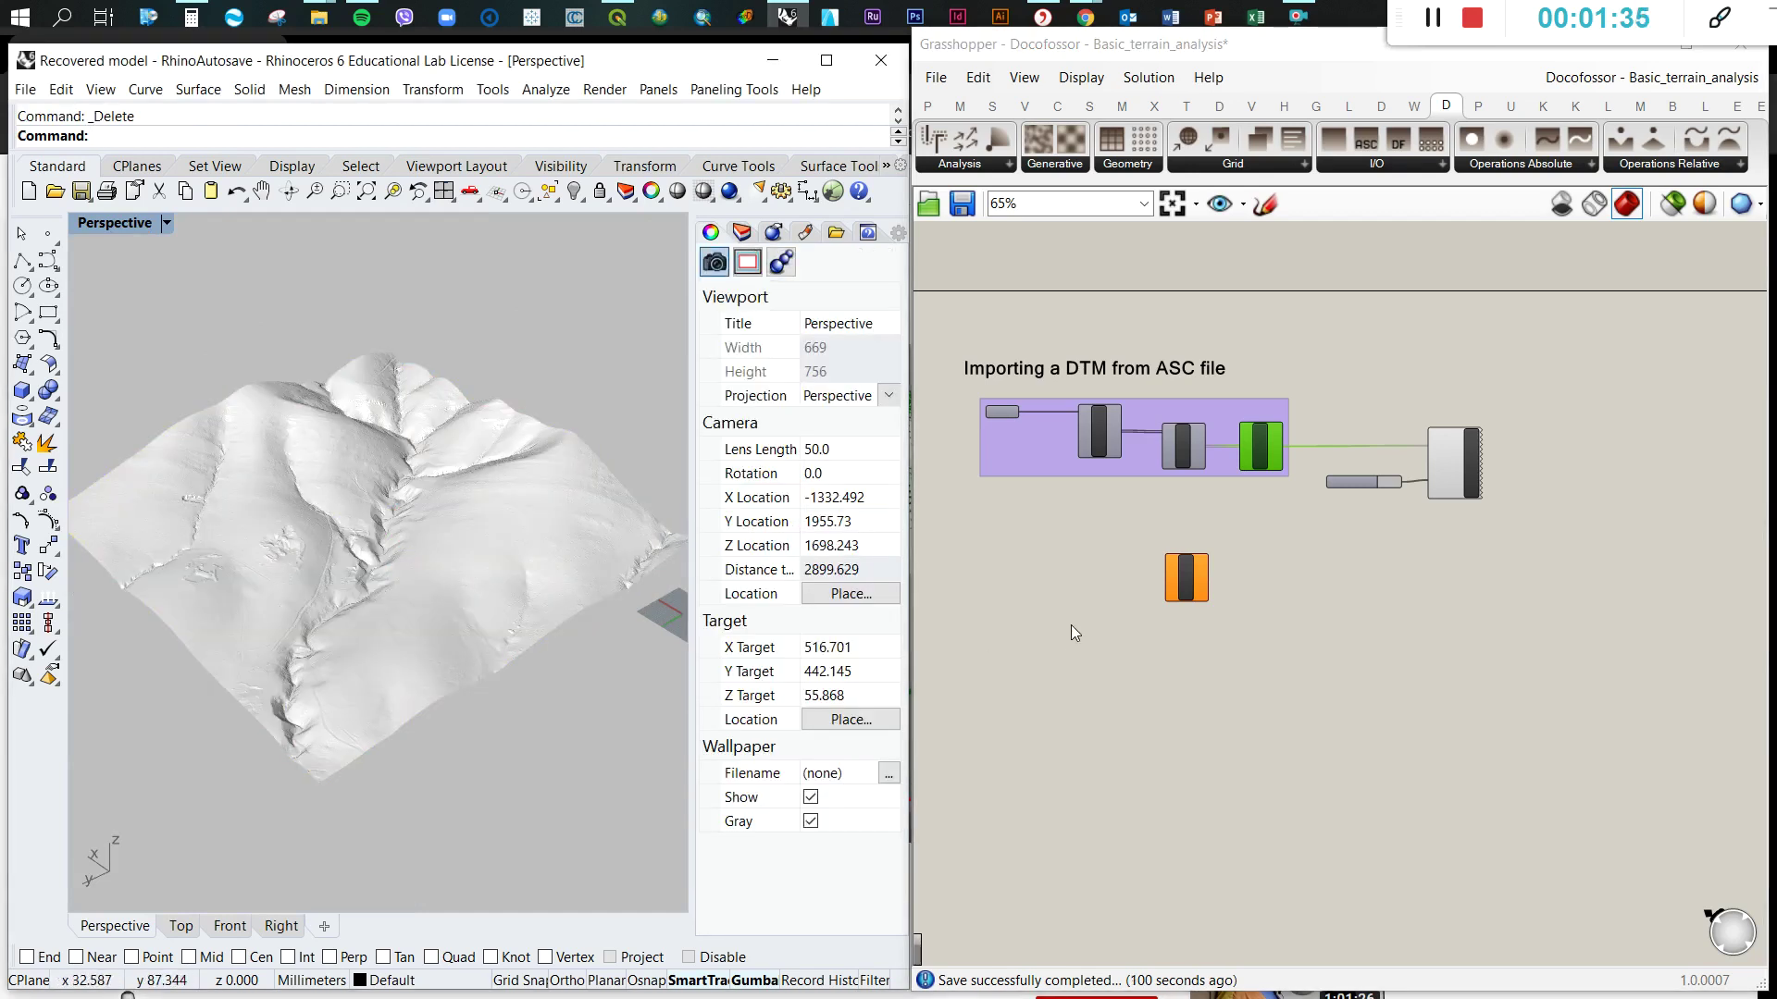
- Create a Number Slider with the value 30 beside the Grid Filter component's inputs
{"action": "scroll", "coordinate": [1223, 565], "scroll_direction": "up", "scroll_amount": 4}
{"action": "left_click", "coordinate": [1148, 574]}
{"action": "left_click", "coordinate": [1340, 586]}
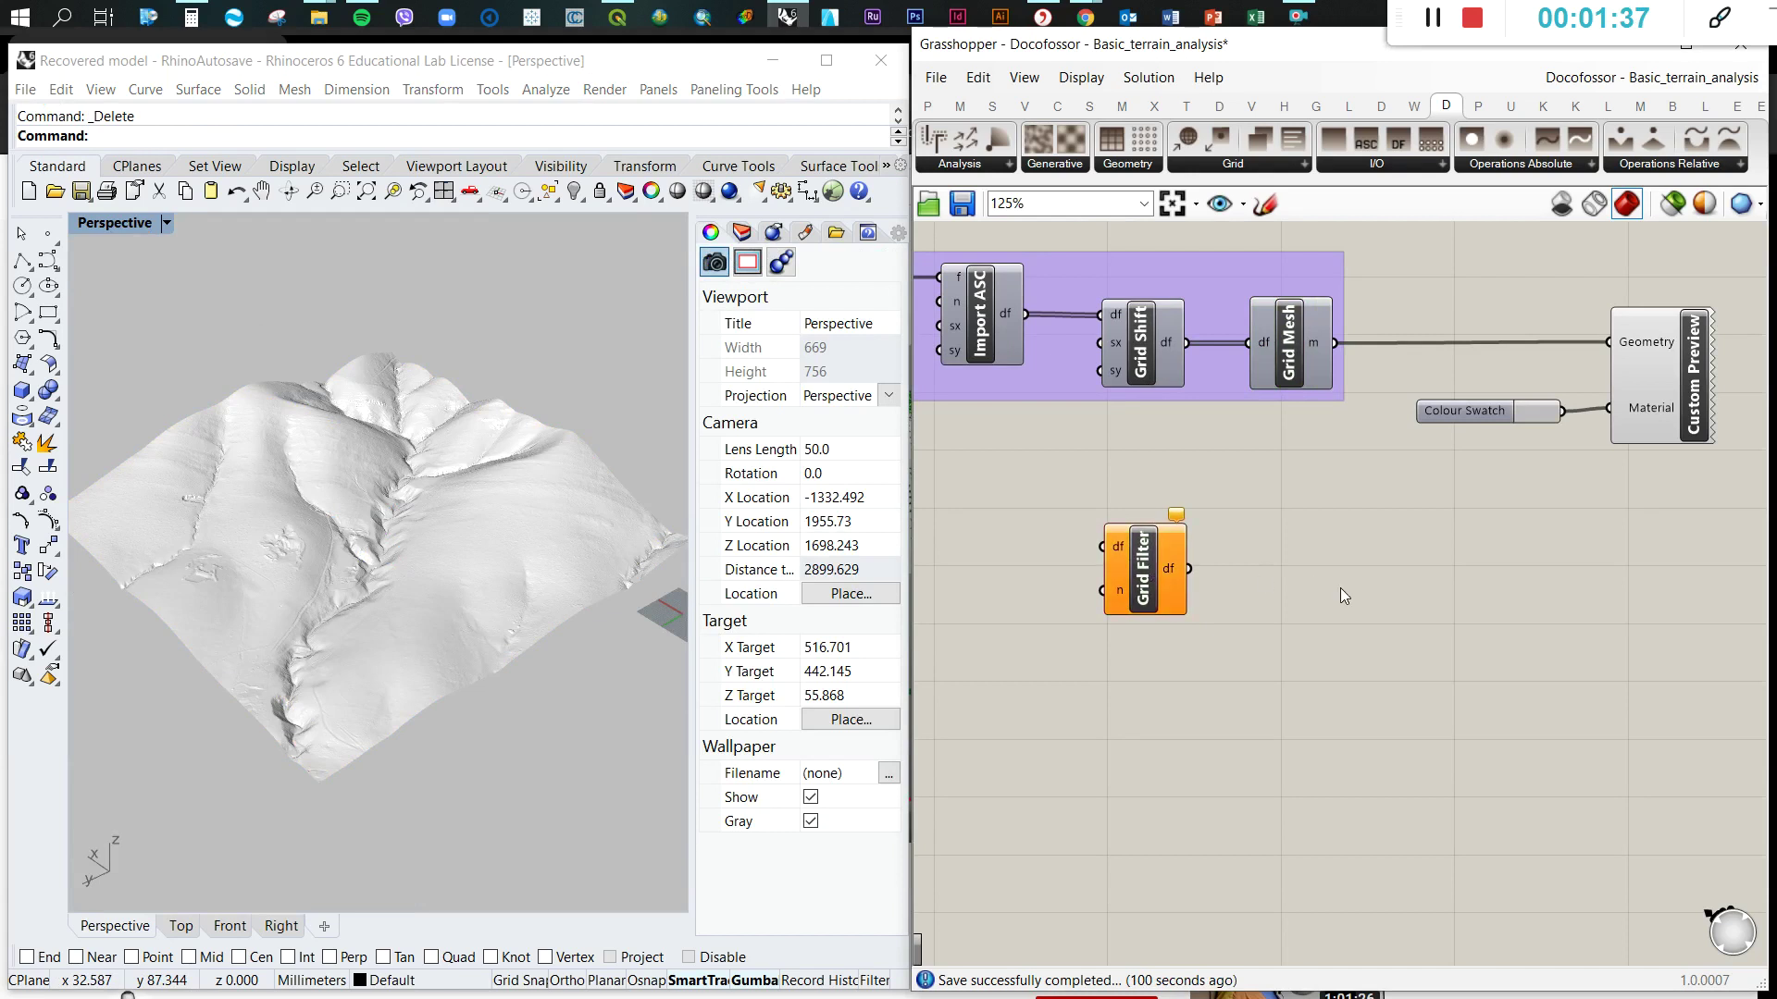
{"action": "scroll", "coordinate": [1346, 548], "scroll_direction": "down", "scroll_amount": 3}
{"action": "scroll", "coordinate": [1218, 541], "scroll_direction": "up", "scroll_amount": 2}
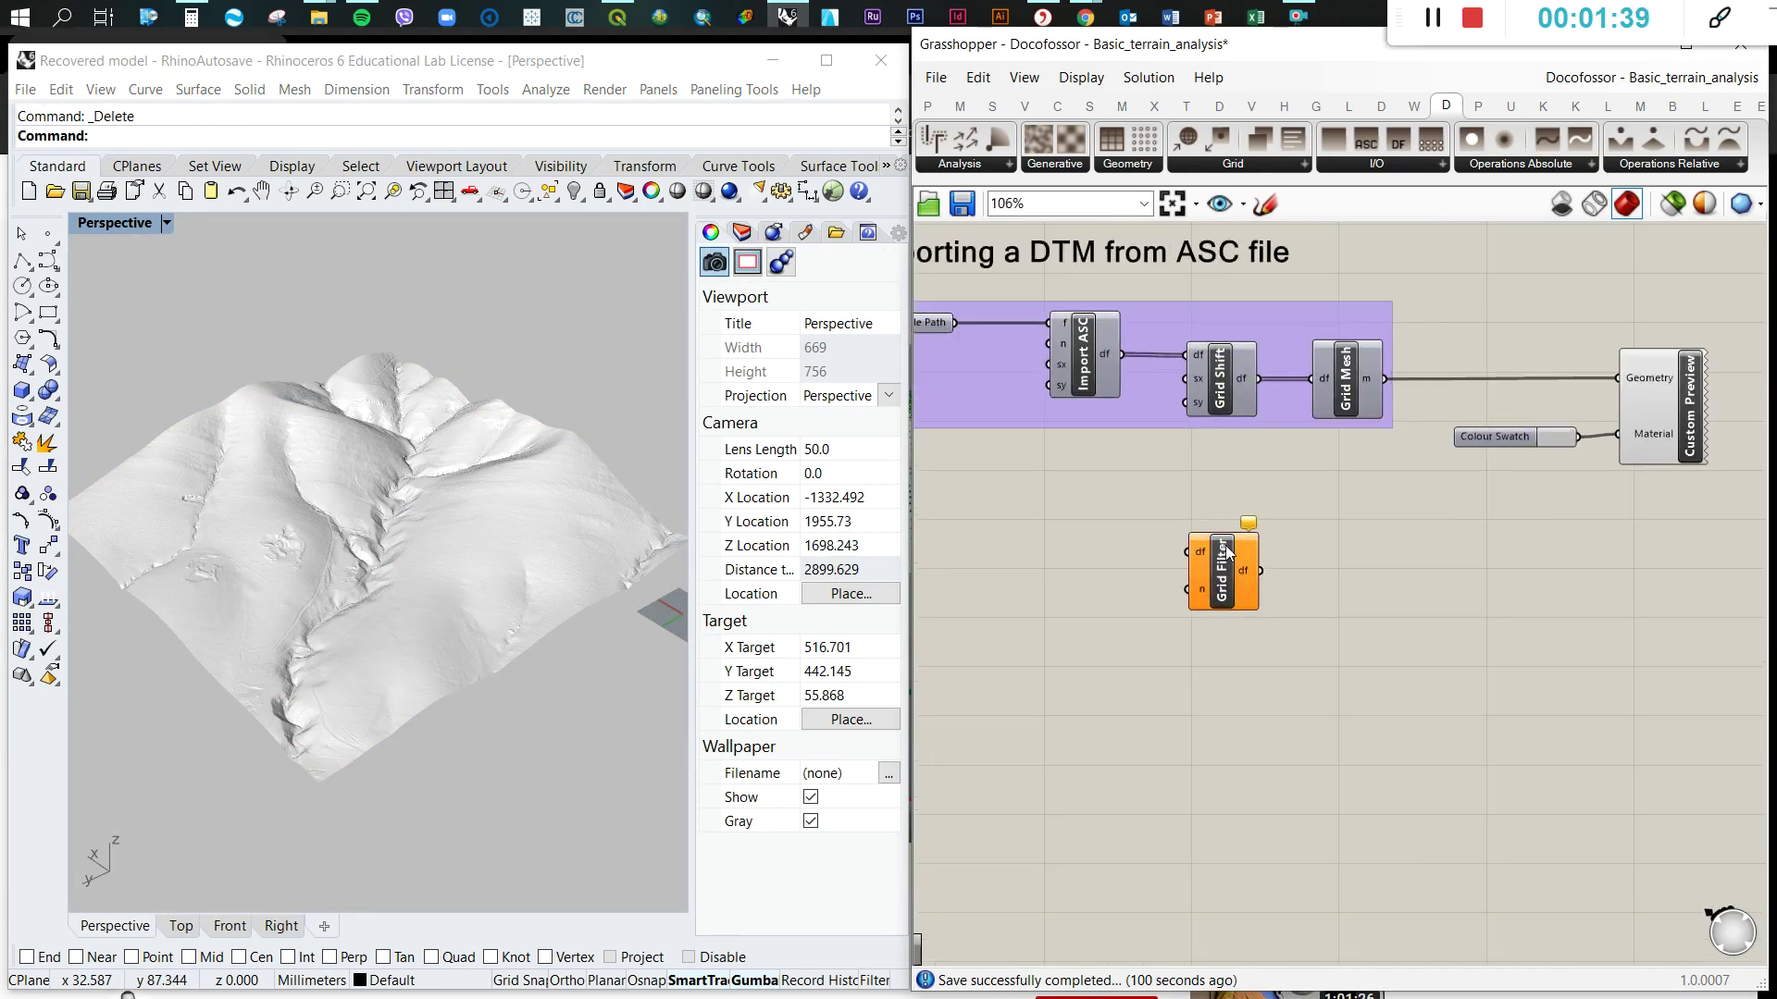
{"action": "double_click", "coordinate": [1077, 585]}
{"action": "type", "text": "30"}
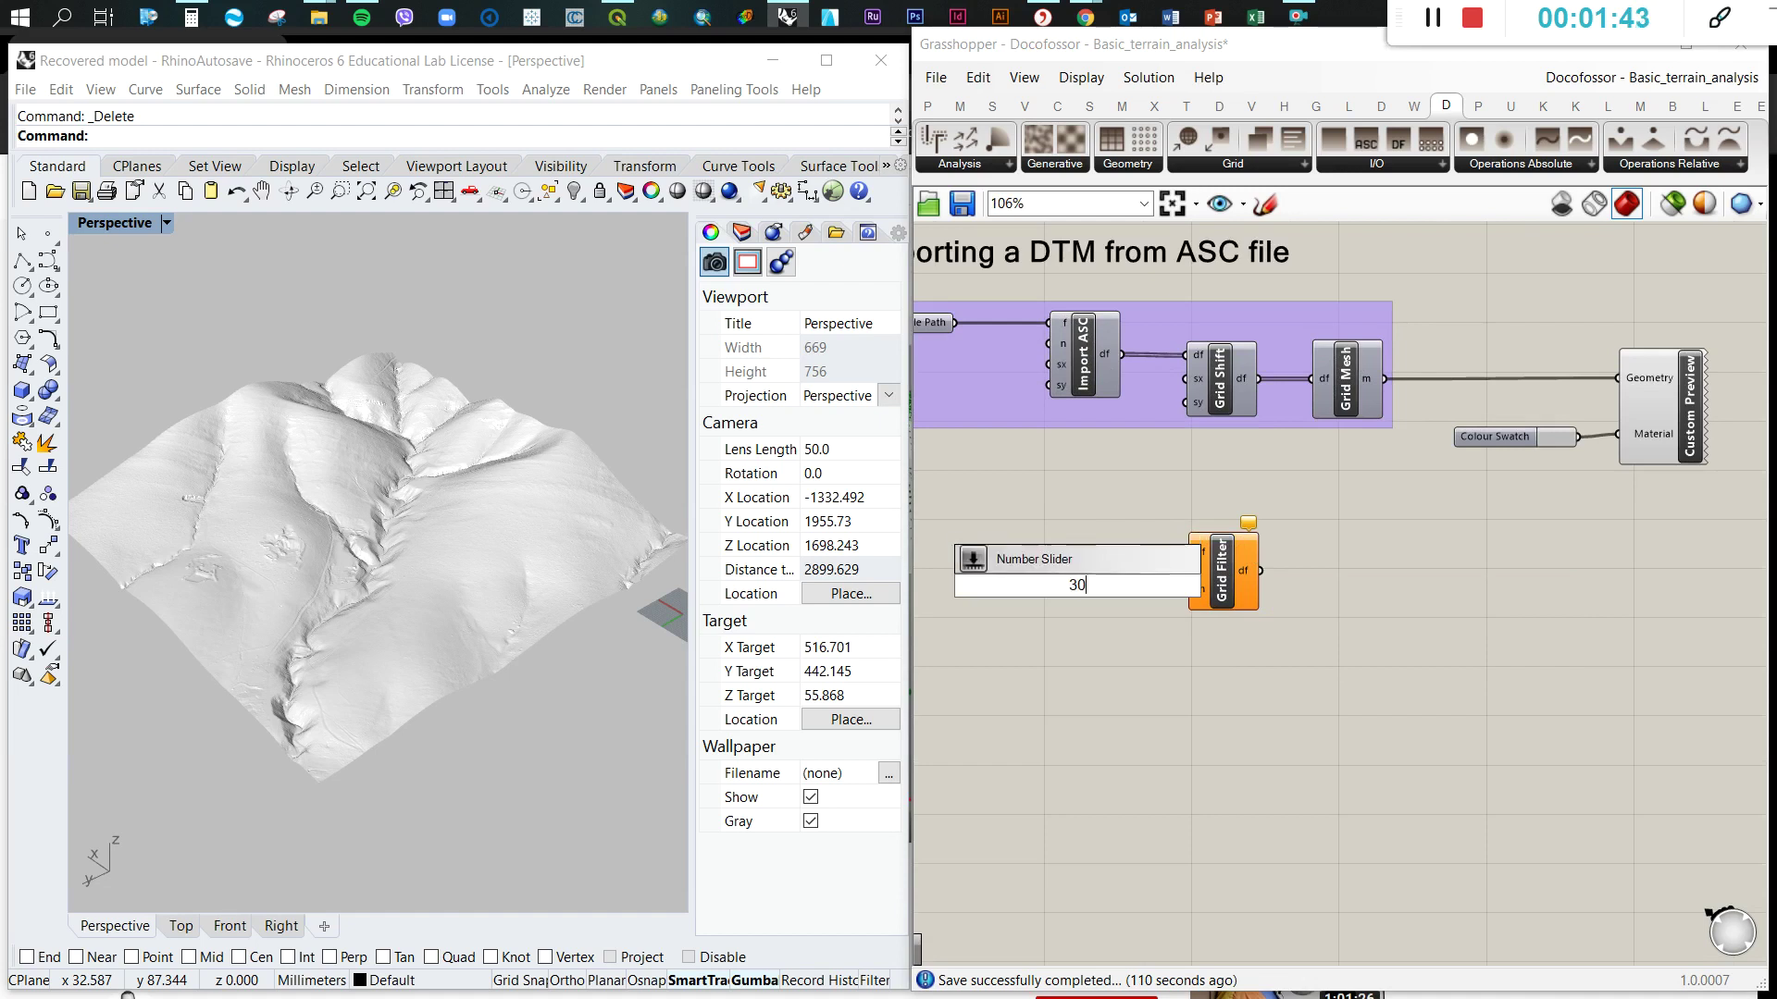
{"action": "key", "text": "Return"}
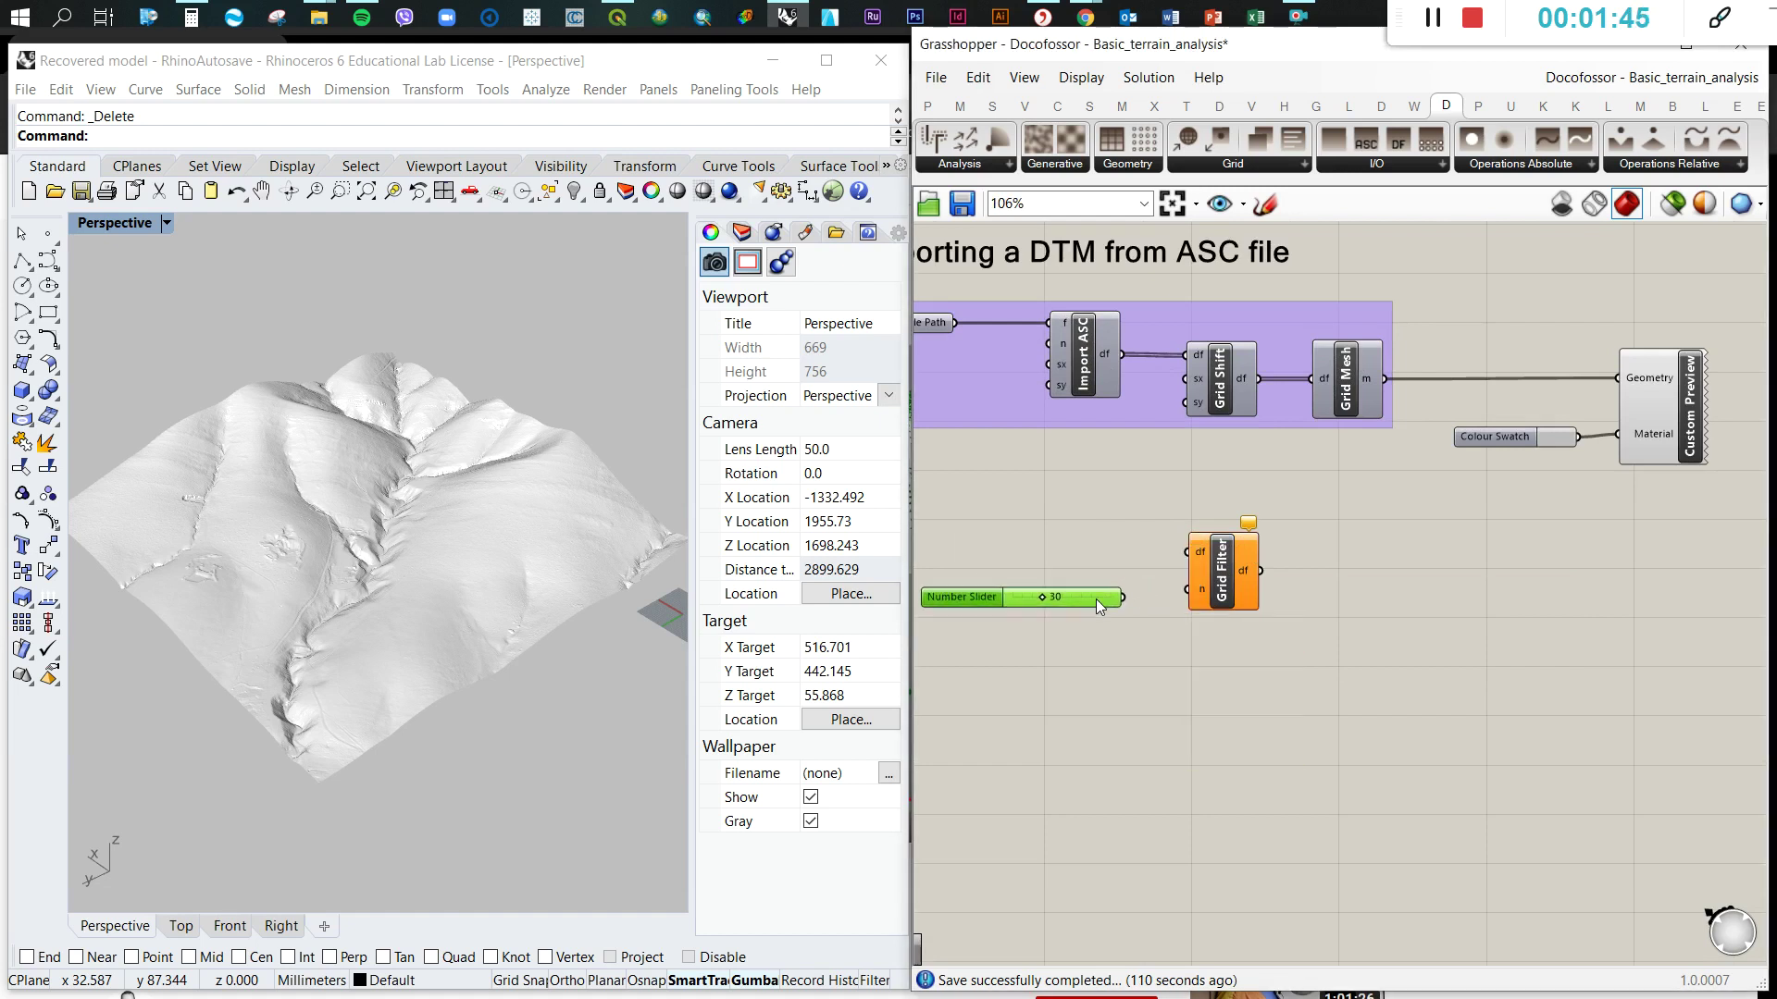
- Connect the slider of 30 to the Grid Filter's n input and add a Slope Vectors component to the right of Grid Filter
{"action": "left_click_drag", "start_coordinate": [1127, 597], "coordinate": [1187, 589]}
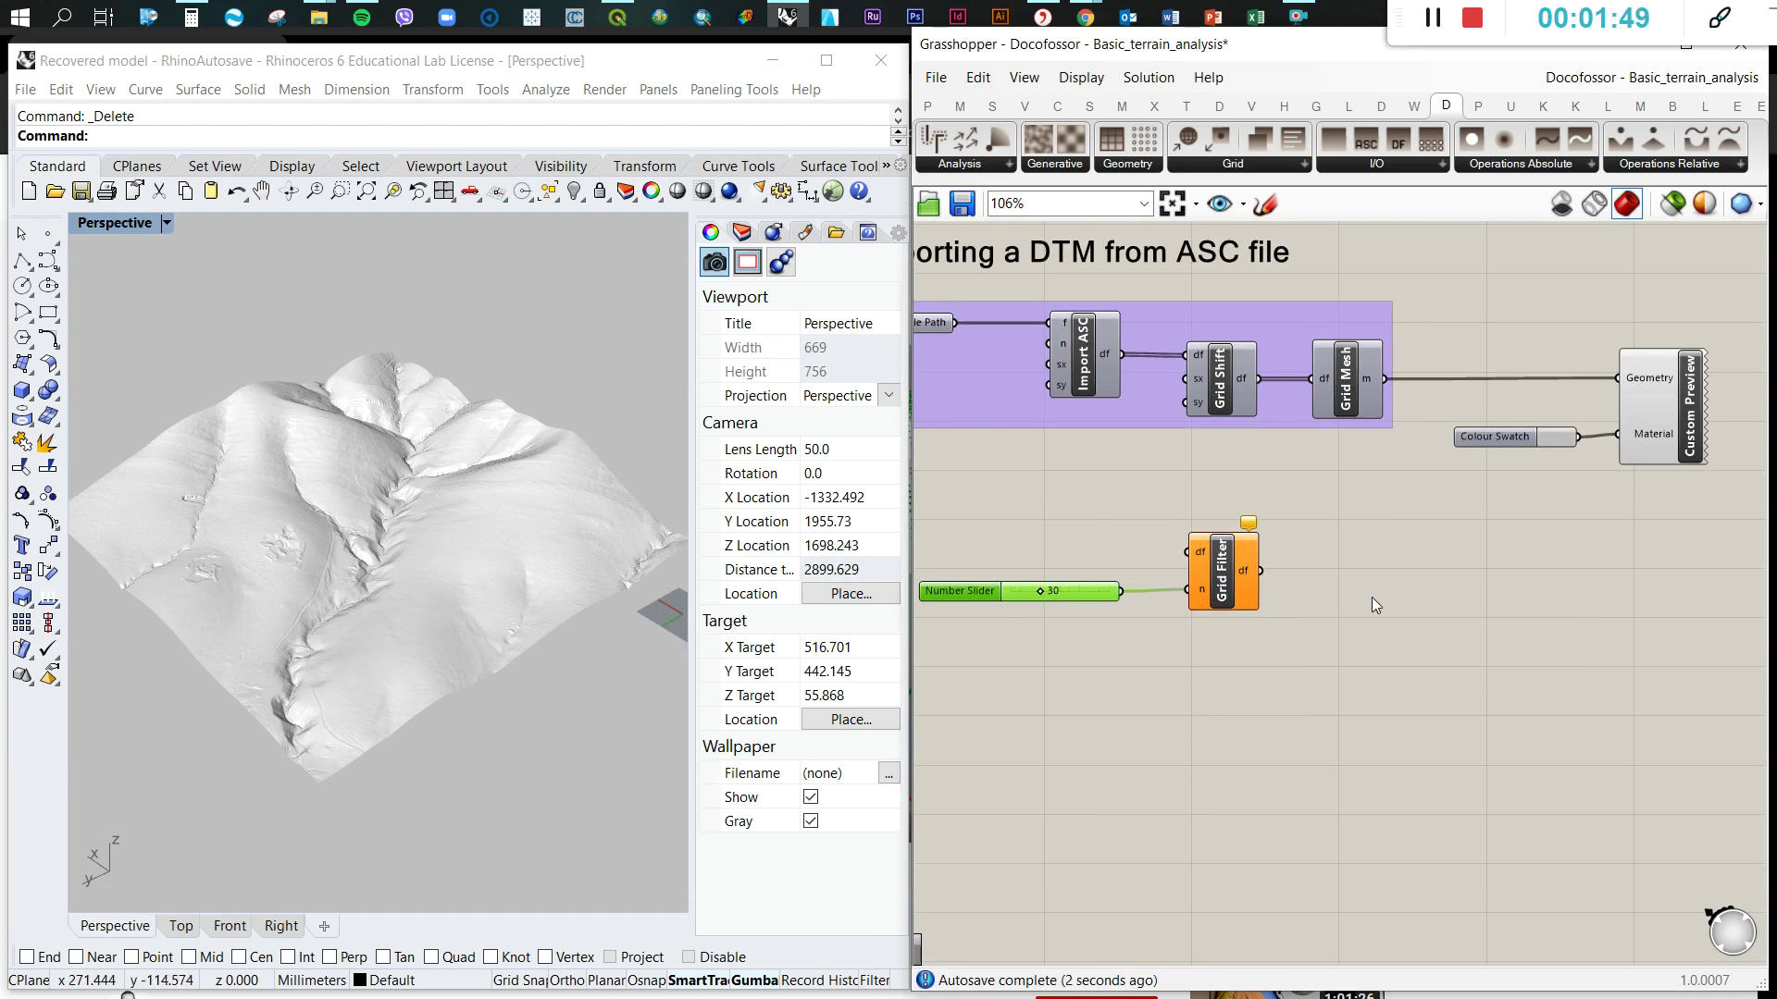
{"action": "scroll", "coordinate": [1411, 597], "scroll_direction": "down", "scroll_amount": 2}
{"action": "left_click", "coordinate": [1008, 165]}
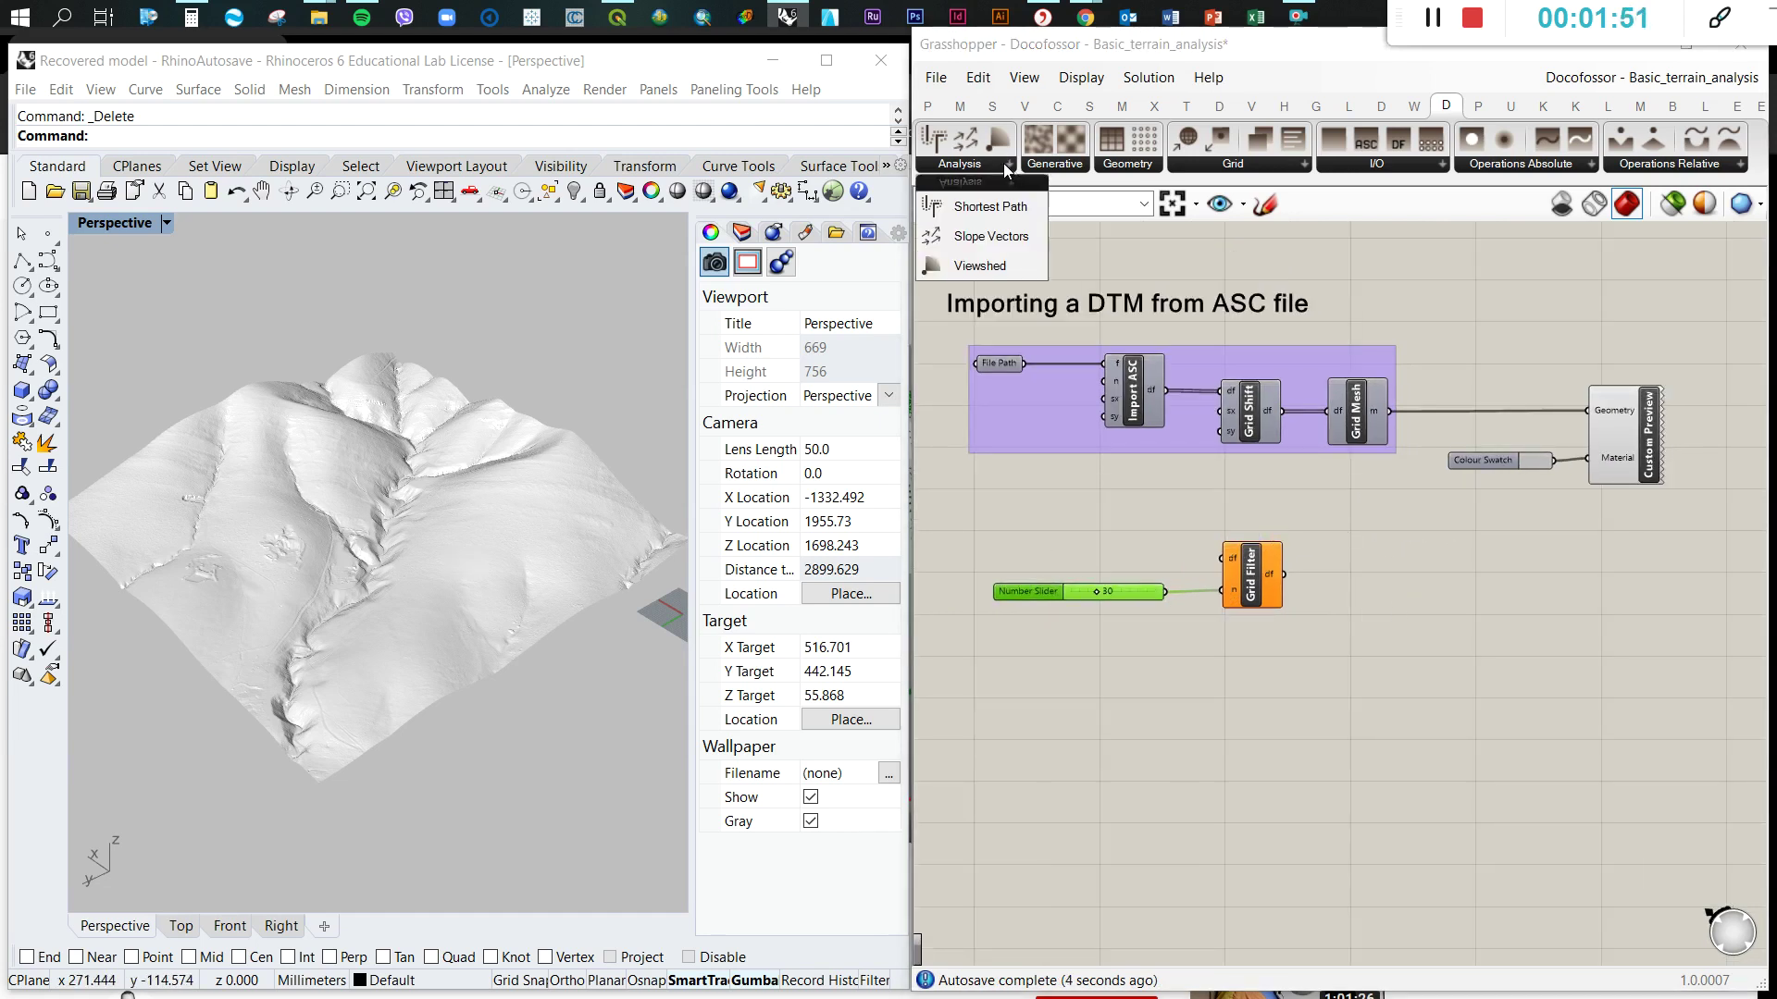
{"action": "left_click", "coordinate": [983, 237]}
{"action": "left_click", "coordinate": [1425, 620]}
{"action": "left_click_drag", "start_coordinate": [1428, 643], "coordinate": [1499, 648]}
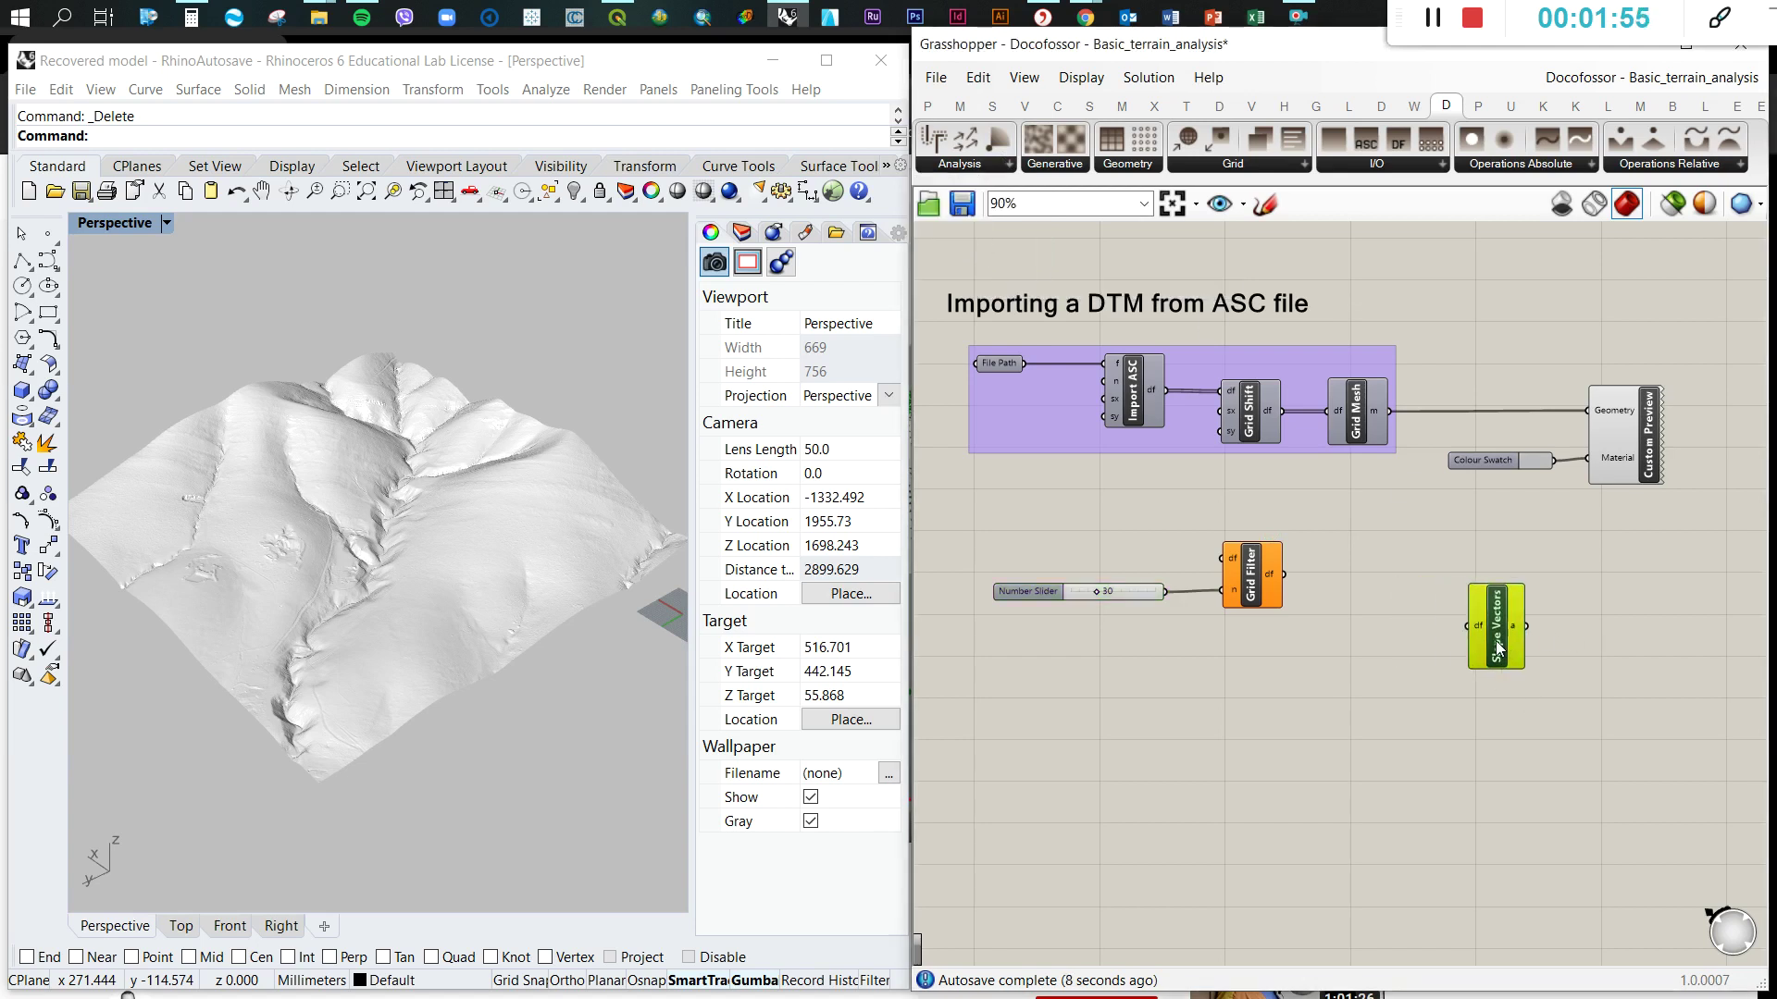
{"action": "left_click", "coordinate": [1351, 627]}
- Connect the Grid Shift component's df output to the df input of the Grid Filter component
{"action": "scroll", "coordinate": [1099, 587], "scroll_direction": "up", "scroll_amount": 2}
{"action": "left_click", "coordinate": [1135, 592]}
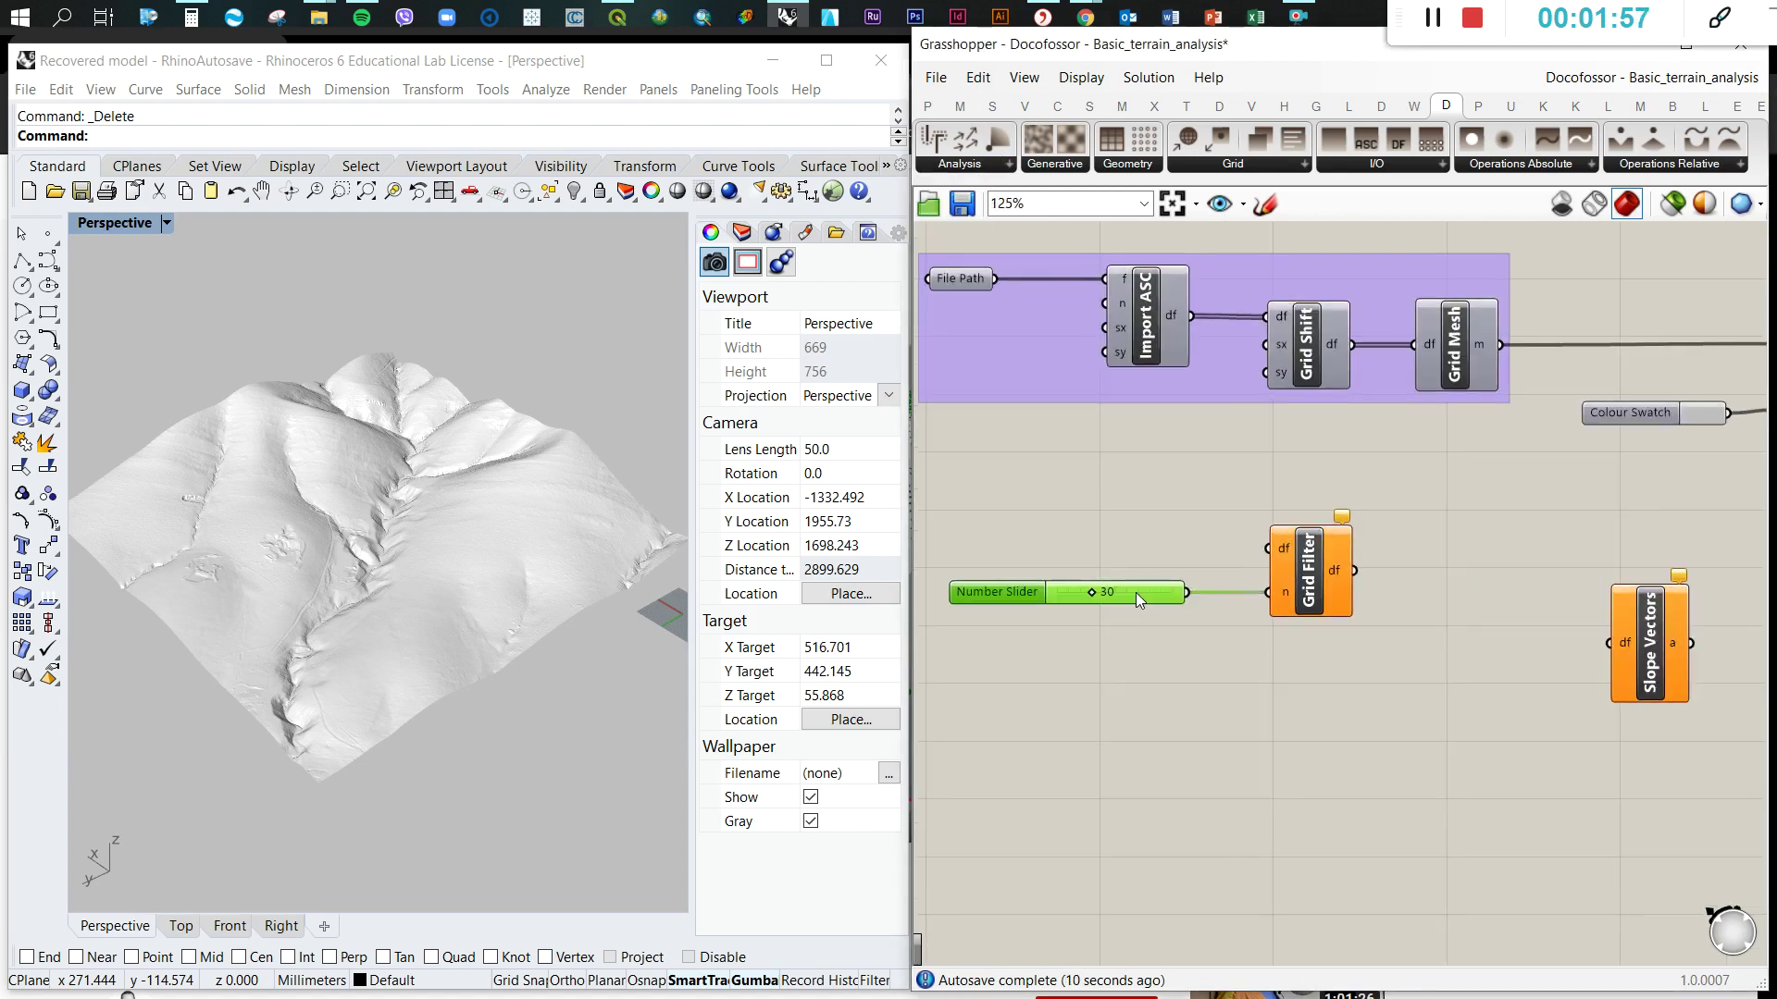
{"action": "left_click", "coordinate": [1207, 526]}
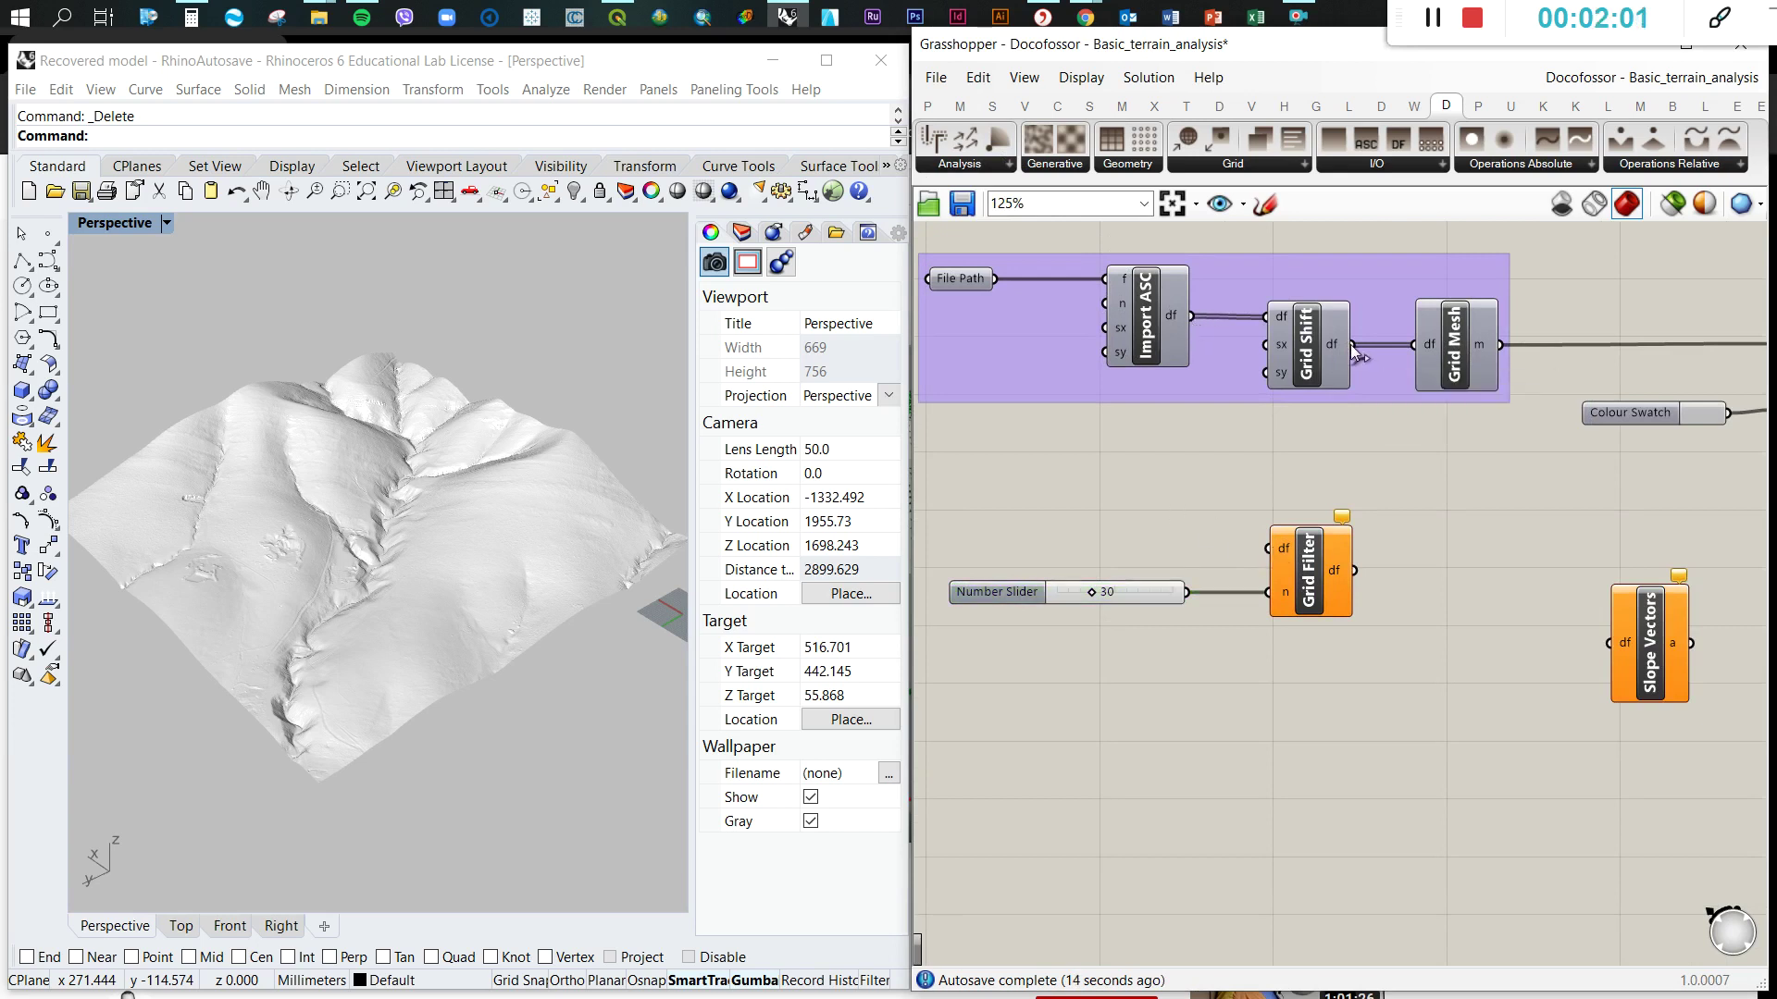
{"action": "left_click_drag", "start_coordinate": [1353, 344], "coordinate": [1326, 613]}
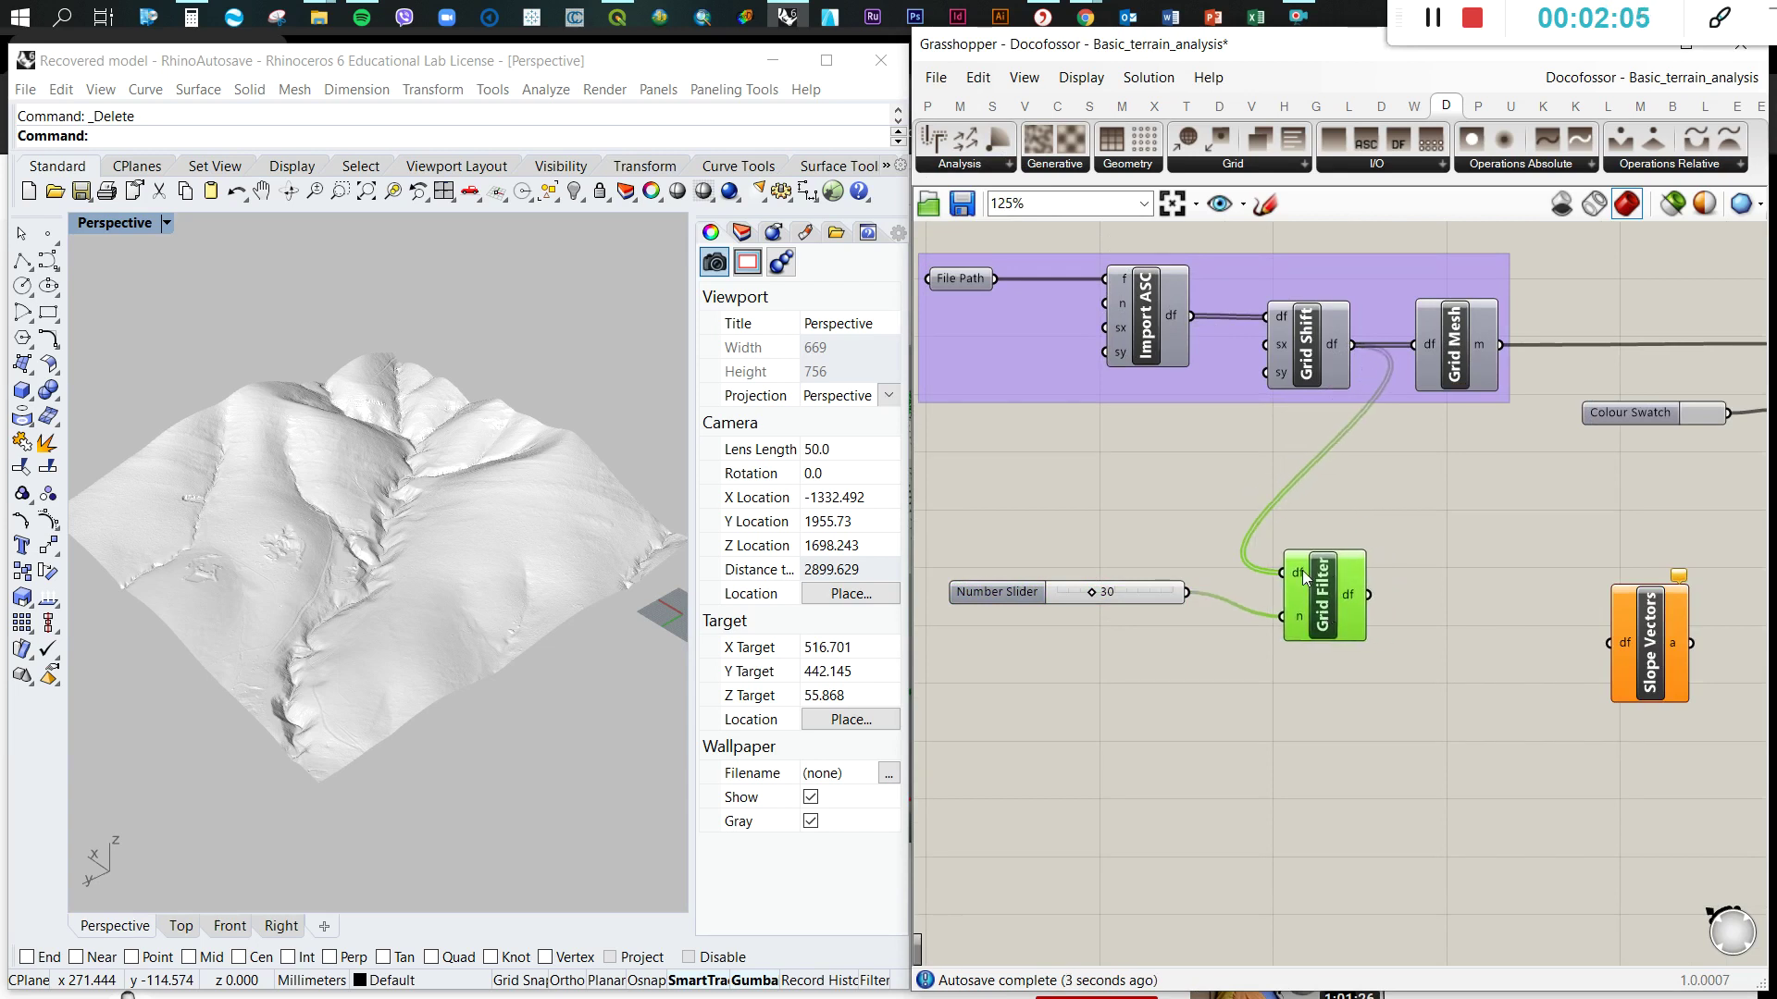
- Set the wire display of the Grid Filter's df input to Hidden and align the slider with its n input
{"action": "right_click", "coordinate": [1302, 570]}
{"action": "mouse_move", "coordinate": [1434, 637]}
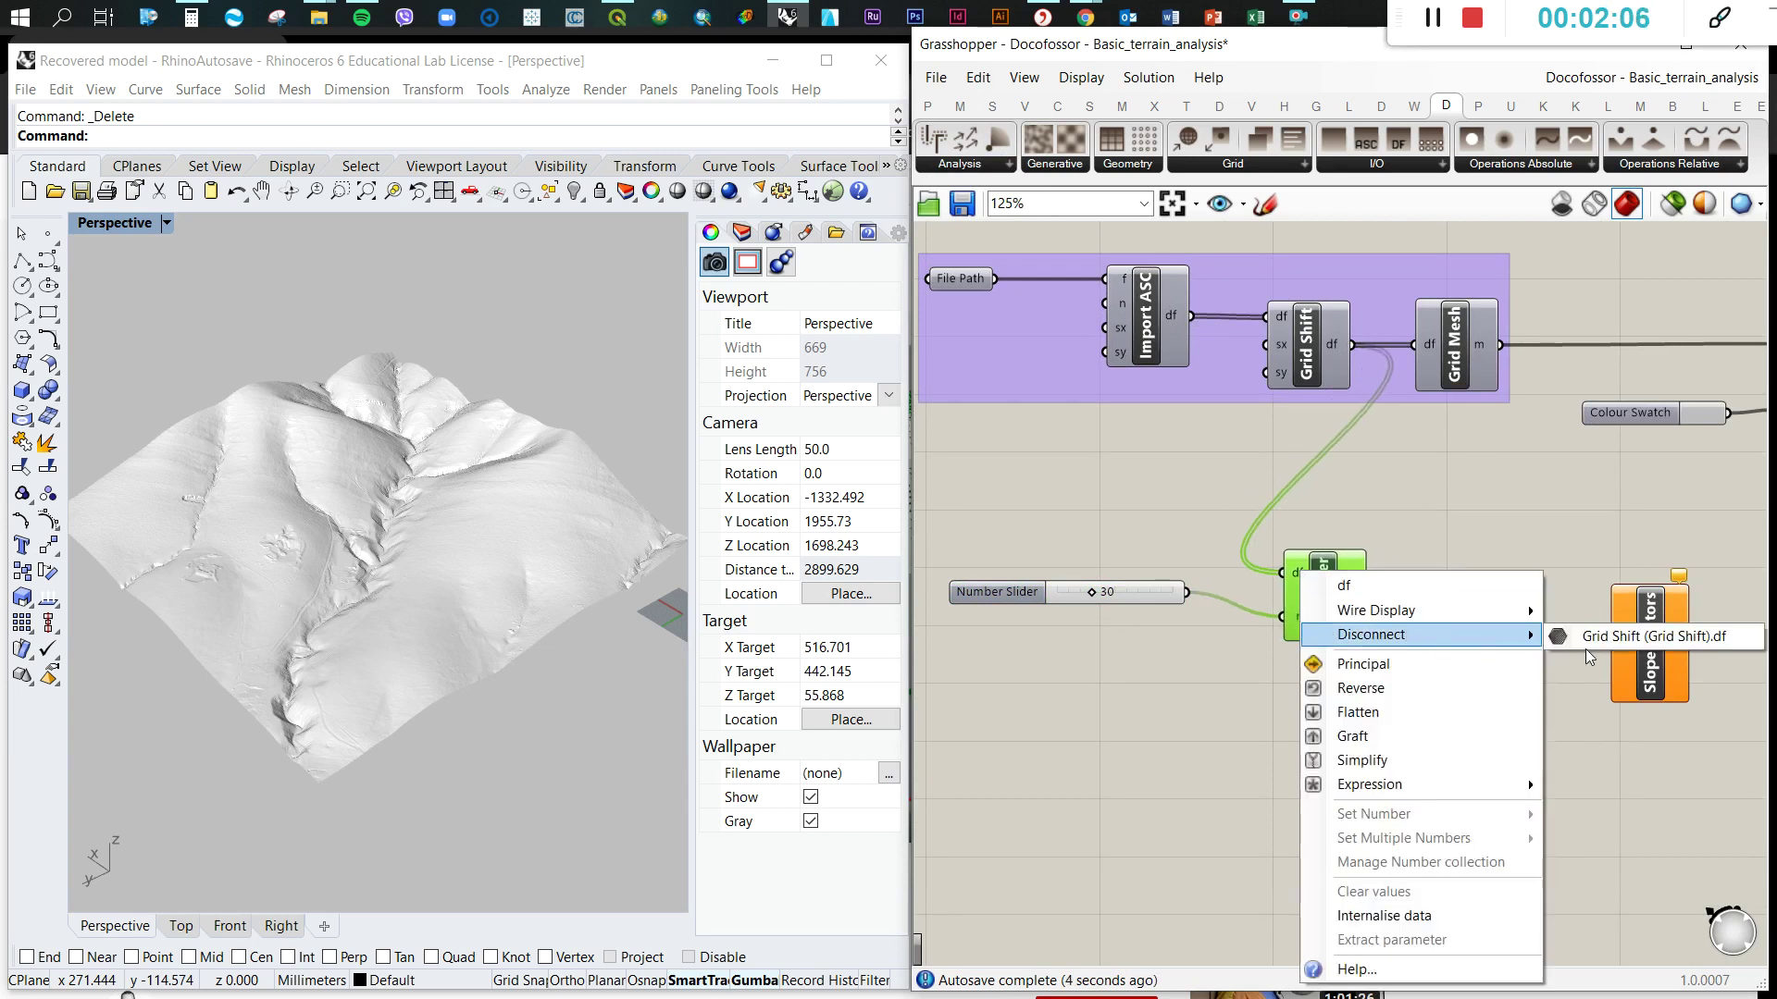
{"action": "left_click", "coordinate": [1572, 557]}
{"action": "right_click", "coordinate": [1301, 575]}
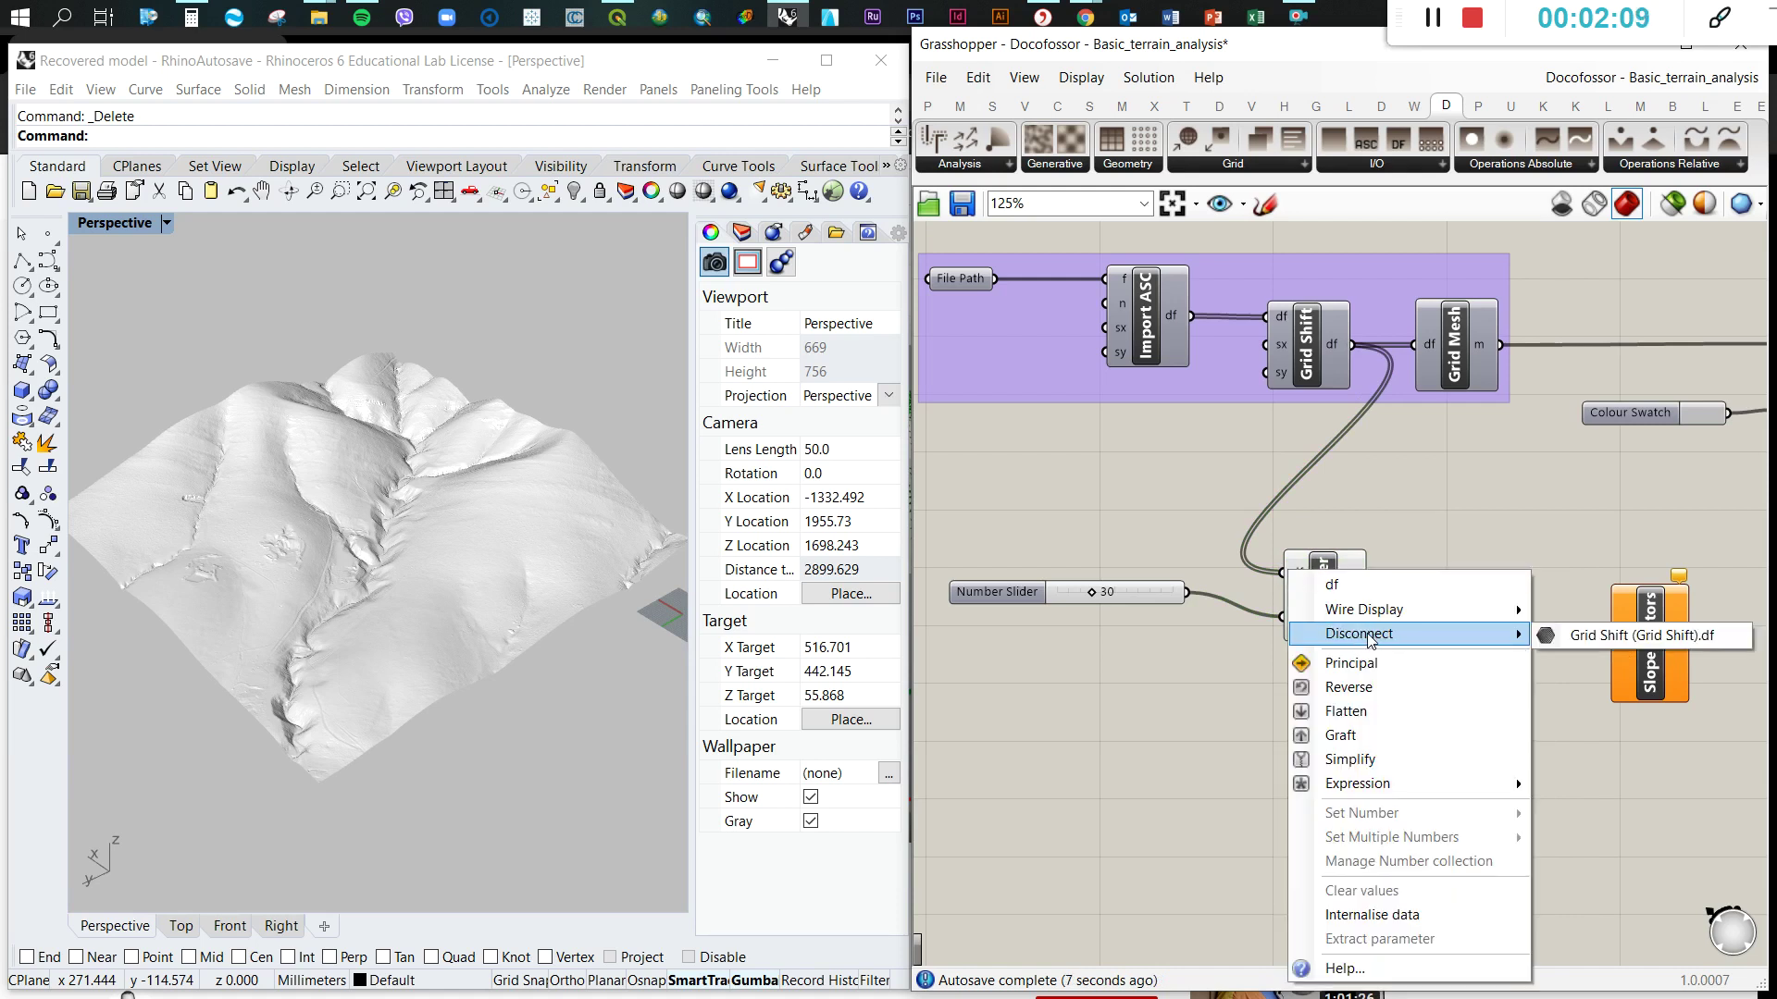
{"action": "mouse_move", "coordinate": [1509, 609]}
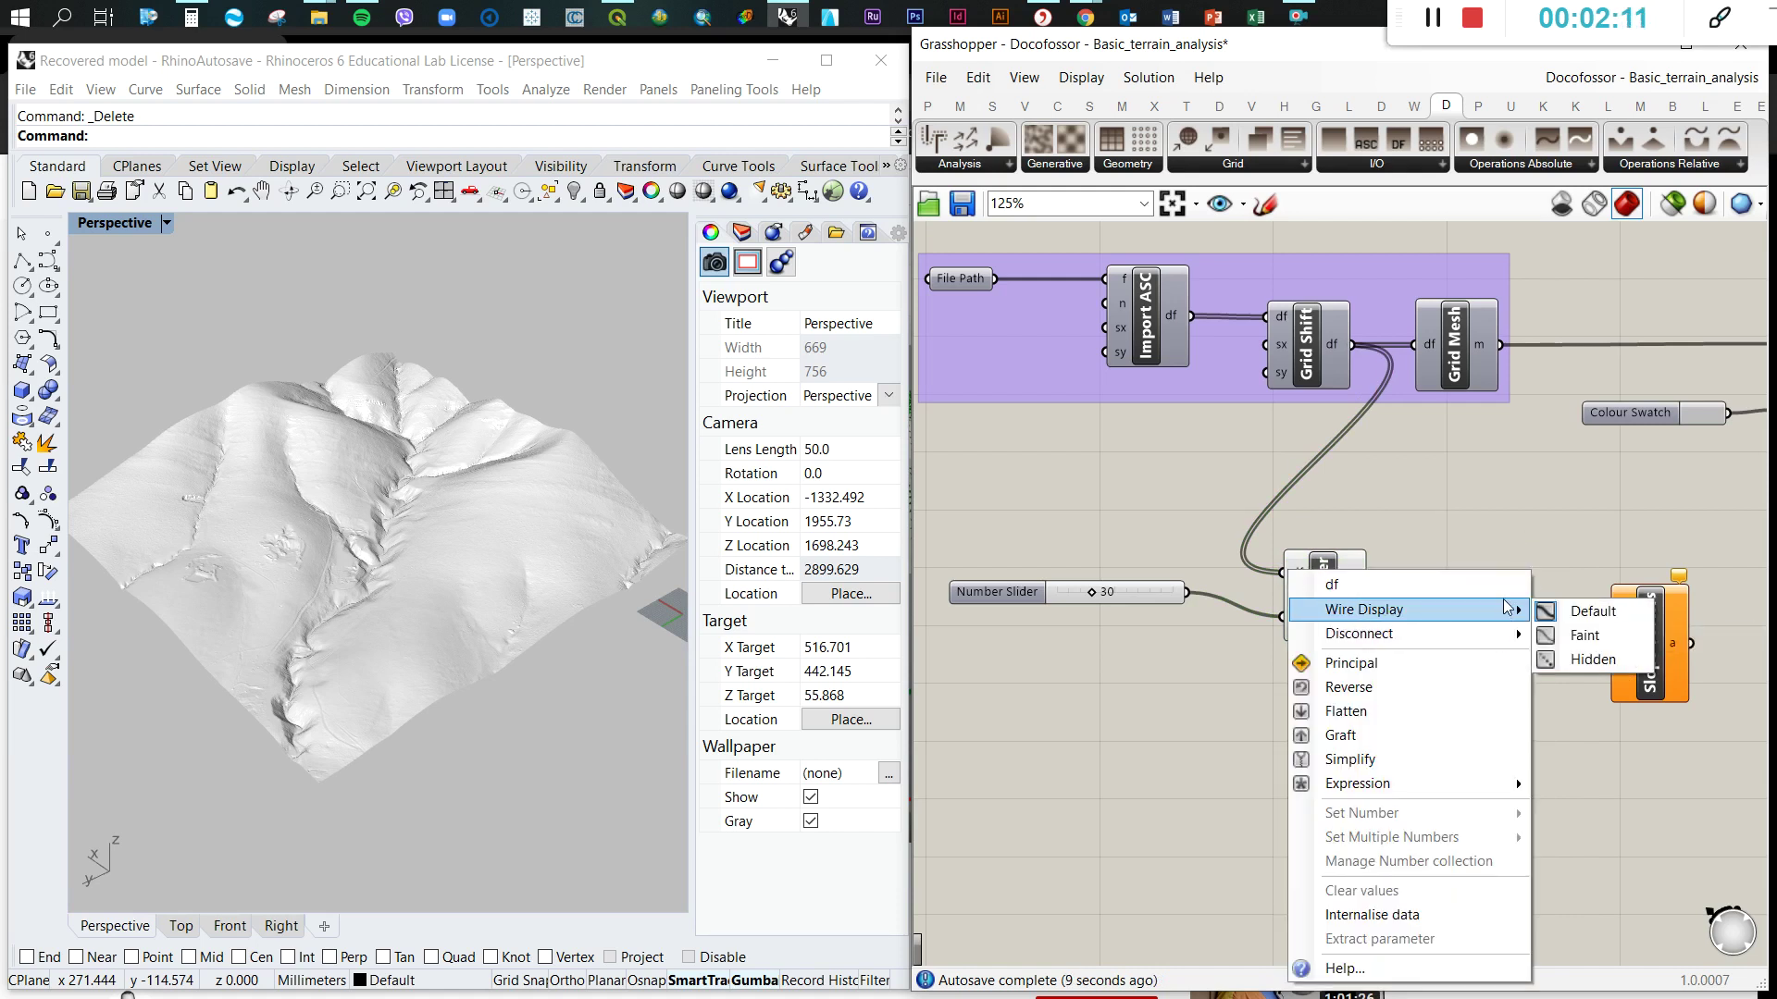
{"action": "left_click", "coordinate": [1588, 658]}
{"action": "scroll", "coordinate": [1359, 591], "scroll_direction": "down", "scroll_amount": 1}
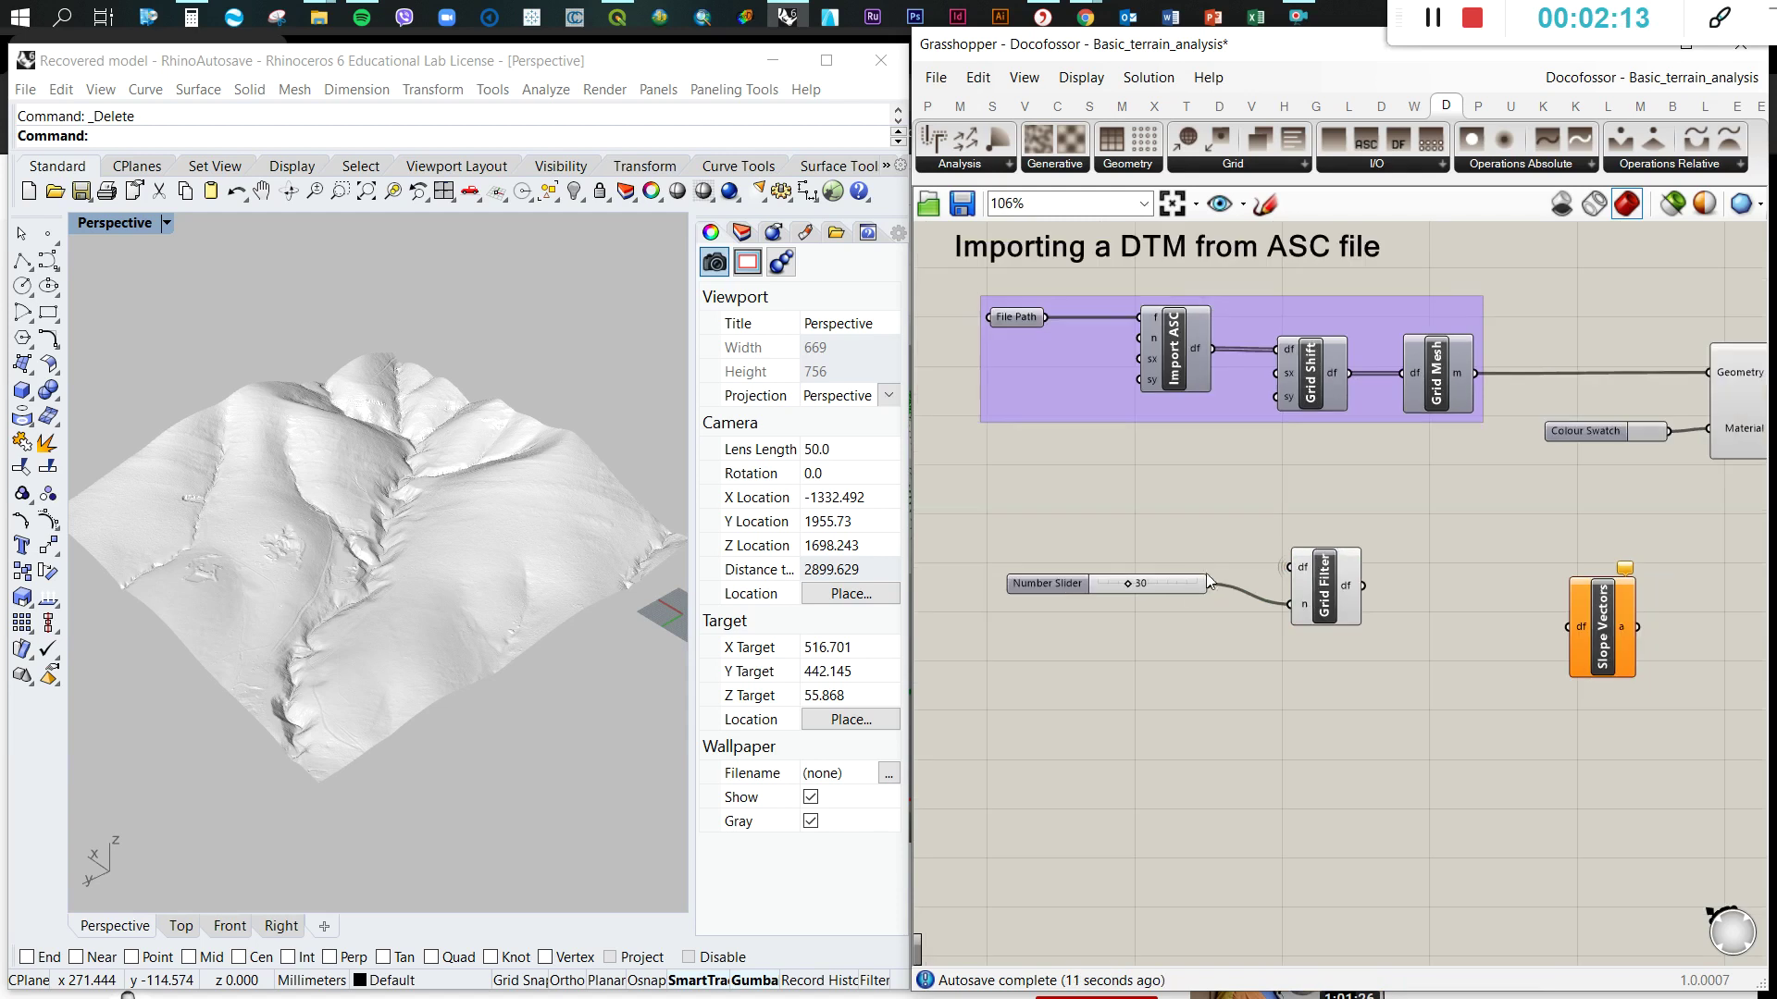
{"action": "left_click_drag", "start_coordinate": [1055, 592], "coordinate": [1080, 603]}
{"action": "left_click", "coordinate": [1342, 664]}
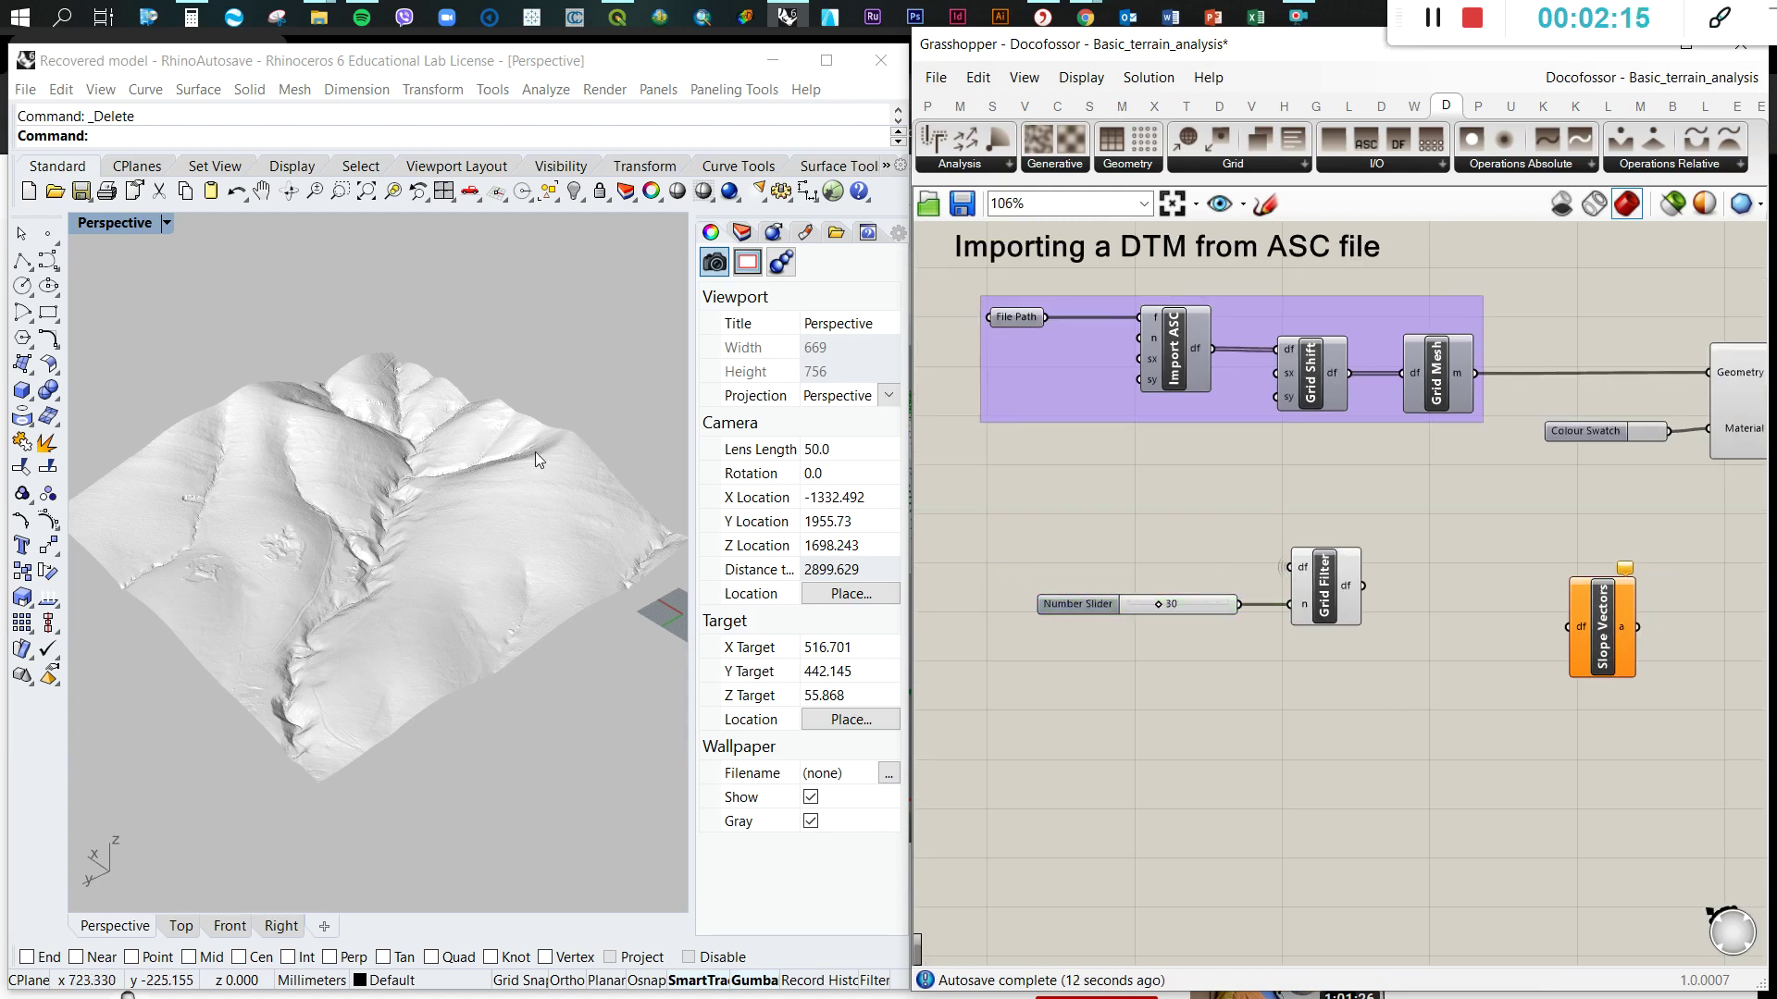
- Add a Docofossor Grid Smooth component below Grid Filter and move the Slope Vectors component further right
{"action": "left_click", "coordinate": [1300, 169]}
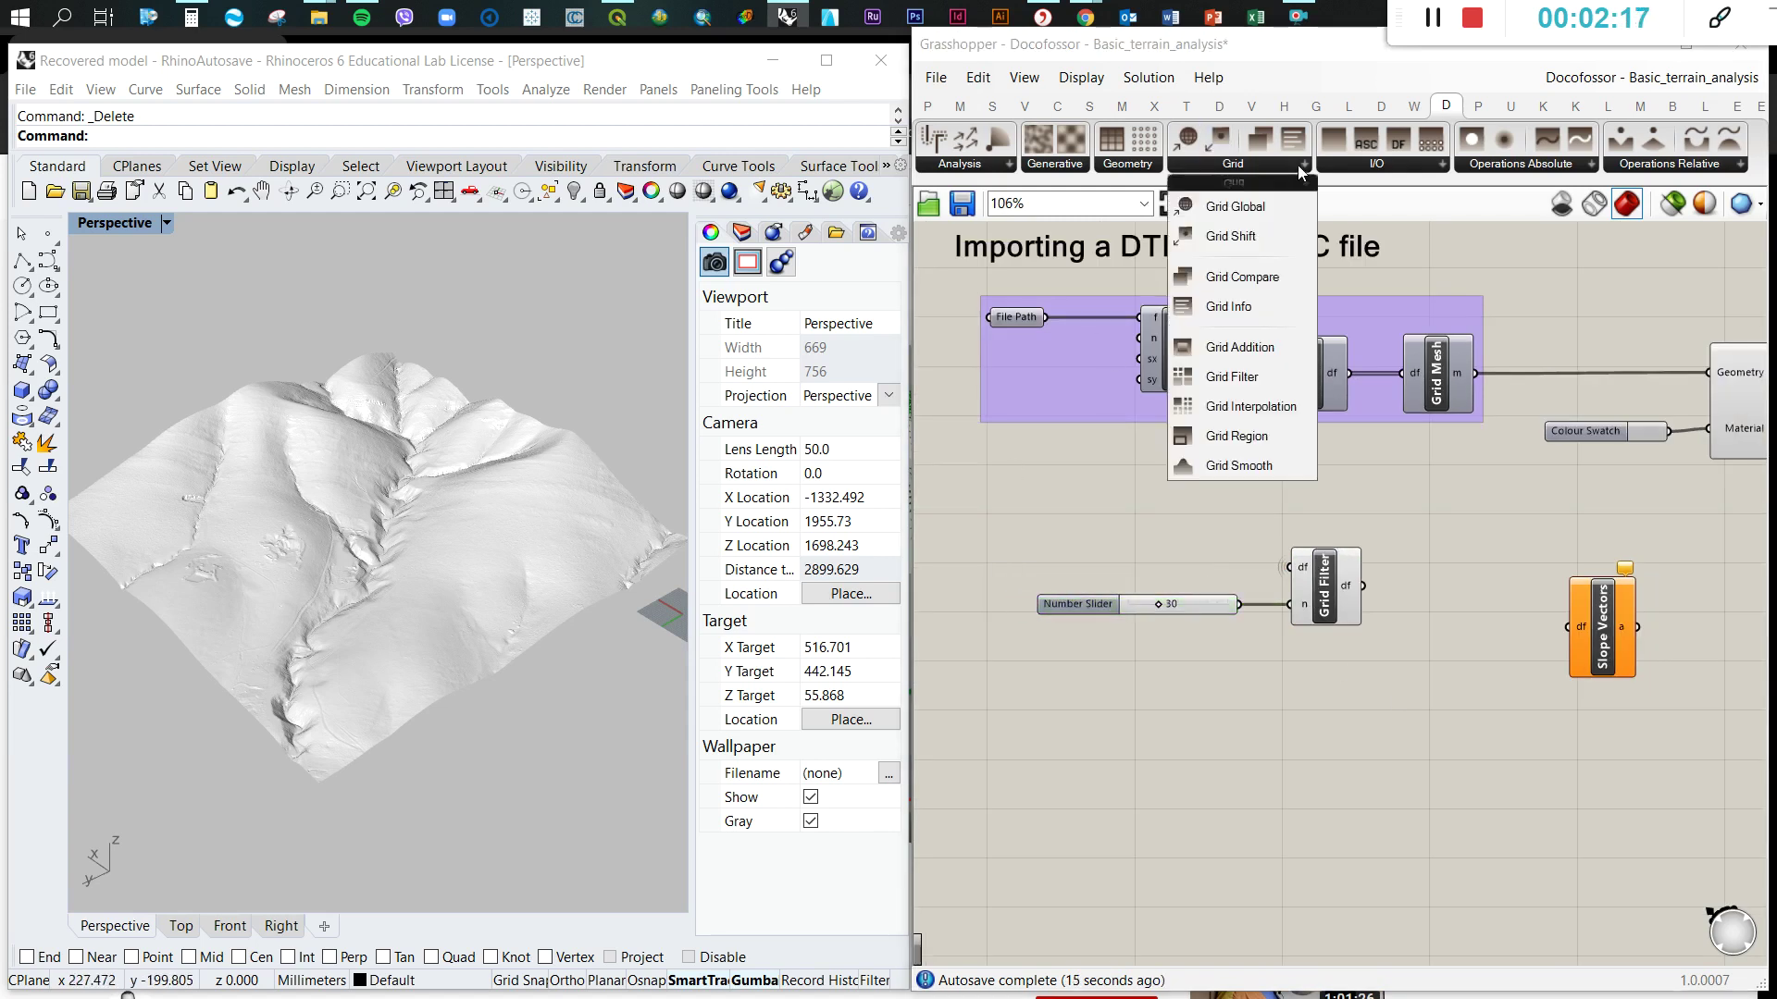
{"action": "left_click_drag", "start_coordinate": [1251, 457], "coordinate": [1394, 559]}
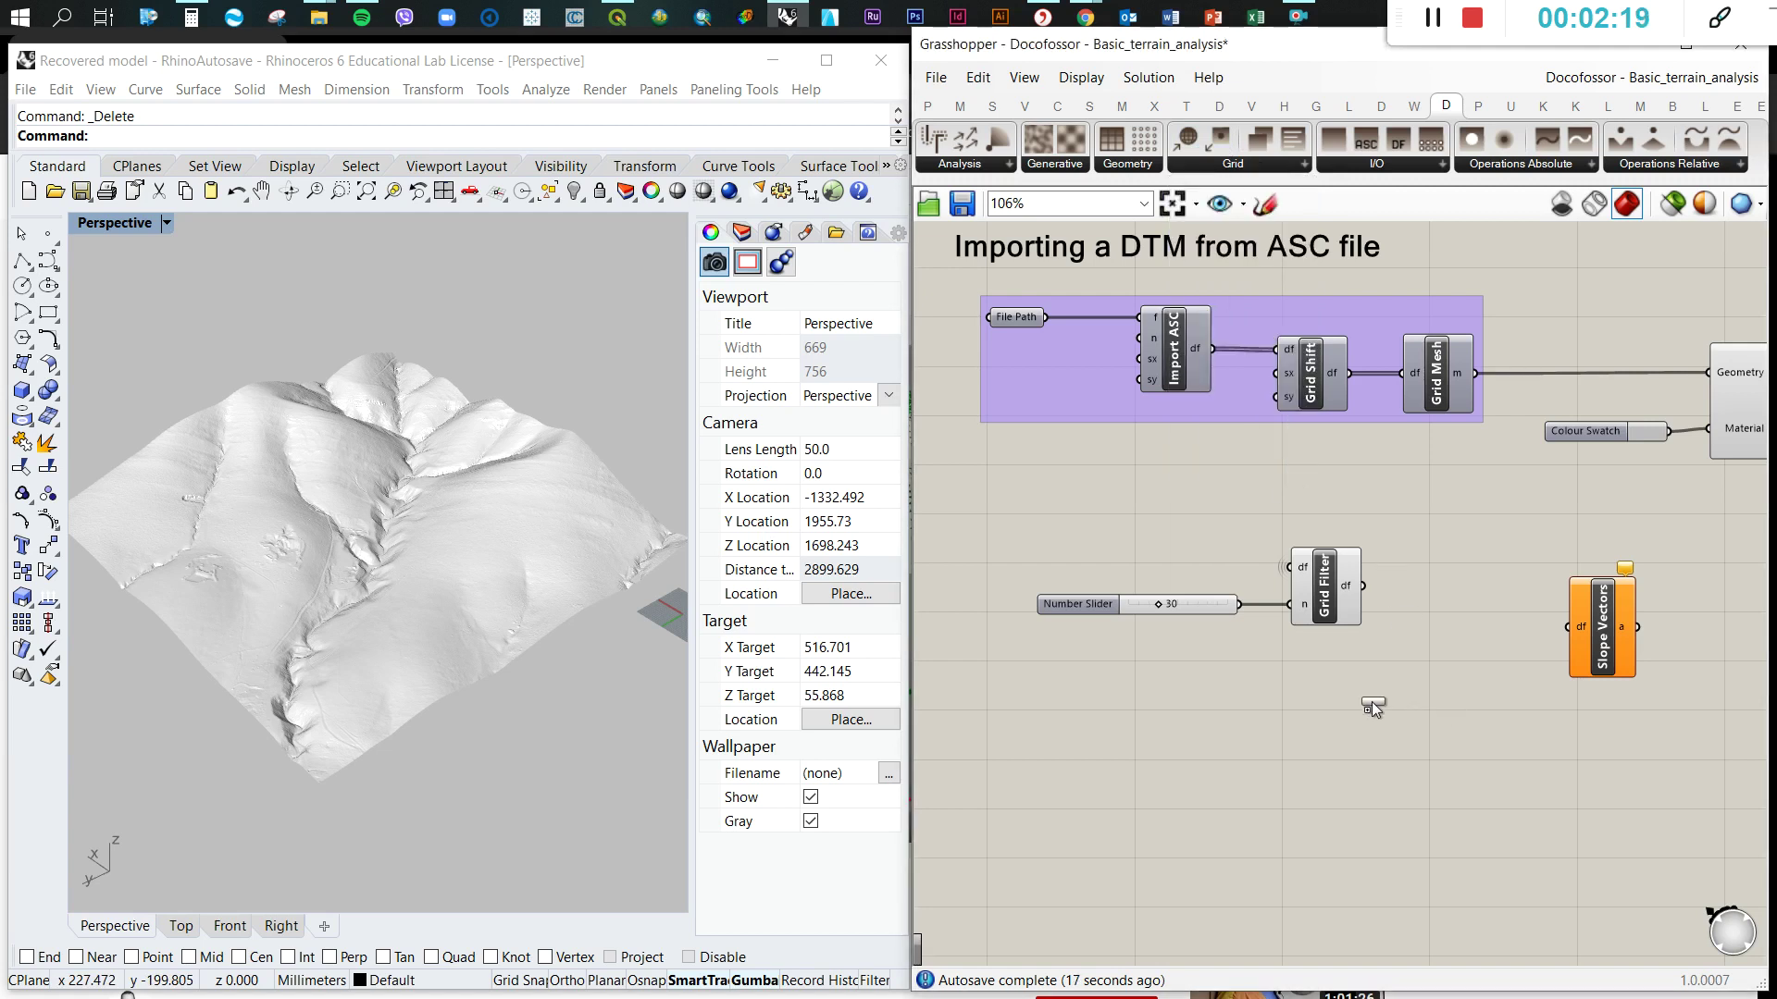
{"action": "left_click_drag", "start_coordinate": [1367, 713], "coordinate": [1434, 706]}
{"action": "left_click", "coordinate": [1474, 609]}
{"action": "scroll", "coordinate": [1396, 561], "scroll_direction": "down", "scroll_amount": 4}
{"action": "scroll", "coordinate": [1506, 608], "scroll_direction": "up", "scroll_amount": 3}
{"action": "left_click_drag", "start_coordinate": [1484, 591], "coordinate": [1520, 602]}
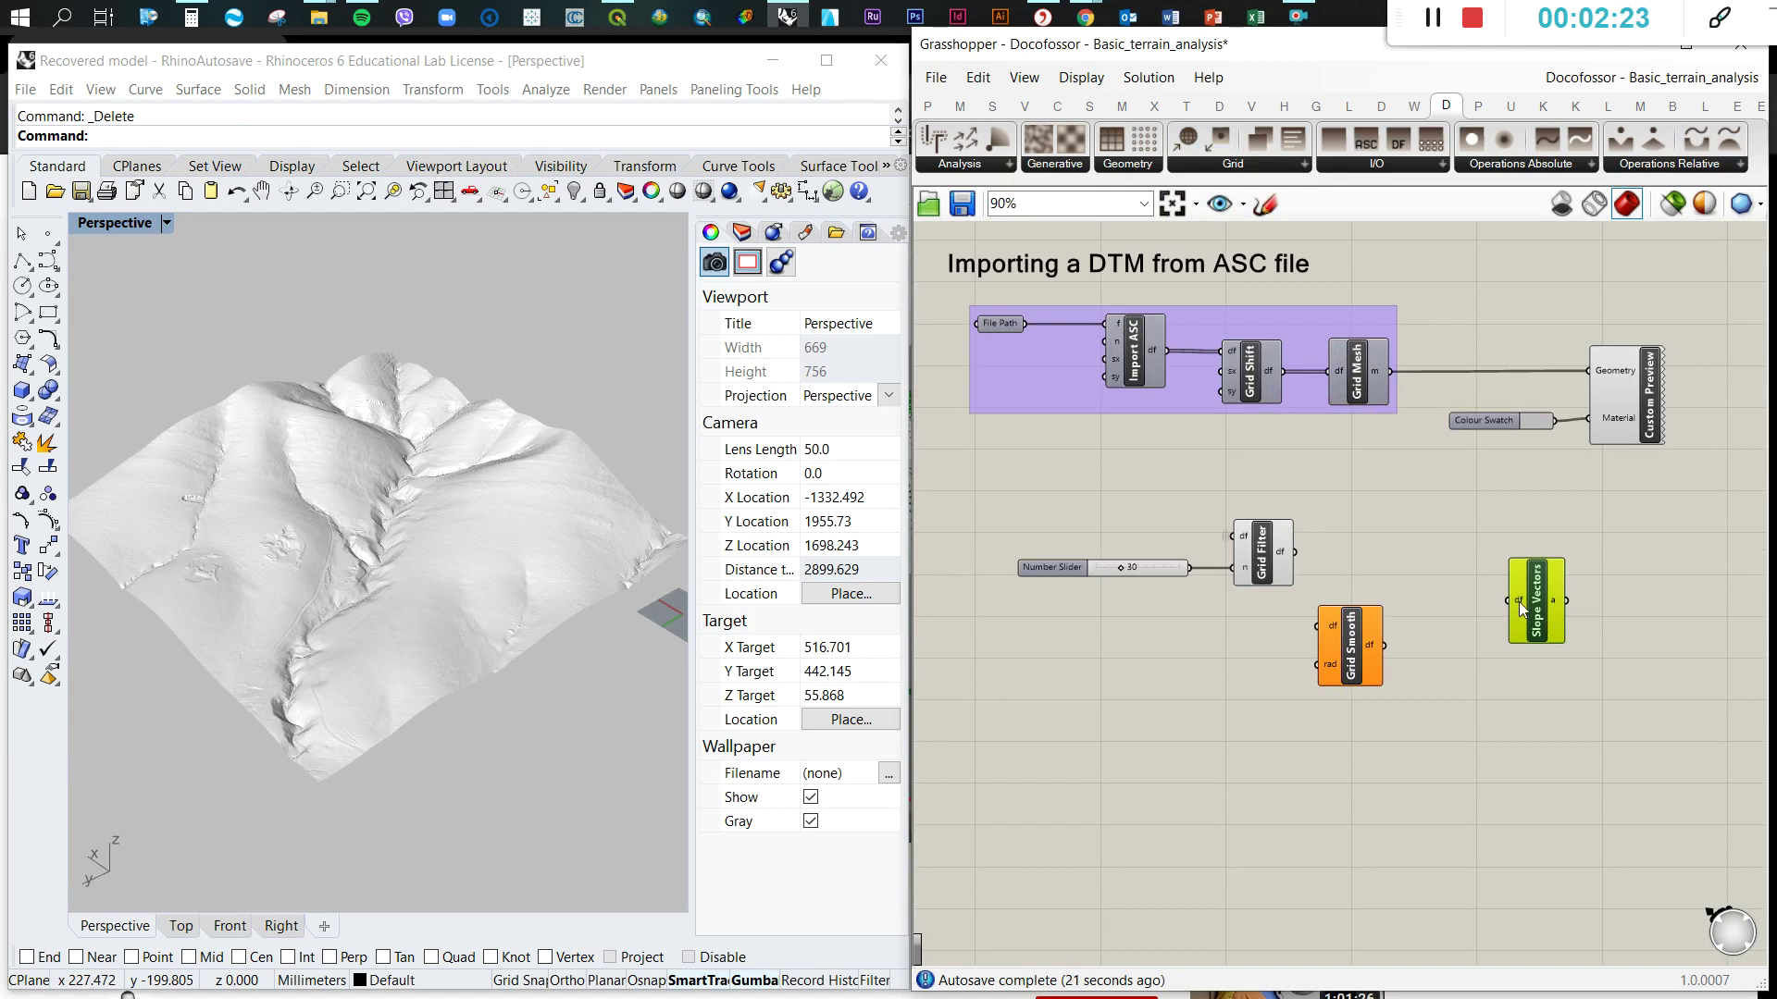
- Reposition the Grid Smooth component and connect the Grid Filter's df output to its df input
{"action": "left_click", "coordinate": [1425, 592]}
{"action": "scroll", "coordinate": [1283, 580], "scroll_direction": "up", "scroll_amount": 4}
{"action": "left_click_drag", "start_coordinate": [1379, 696], "coordinate": [1396, 691]}
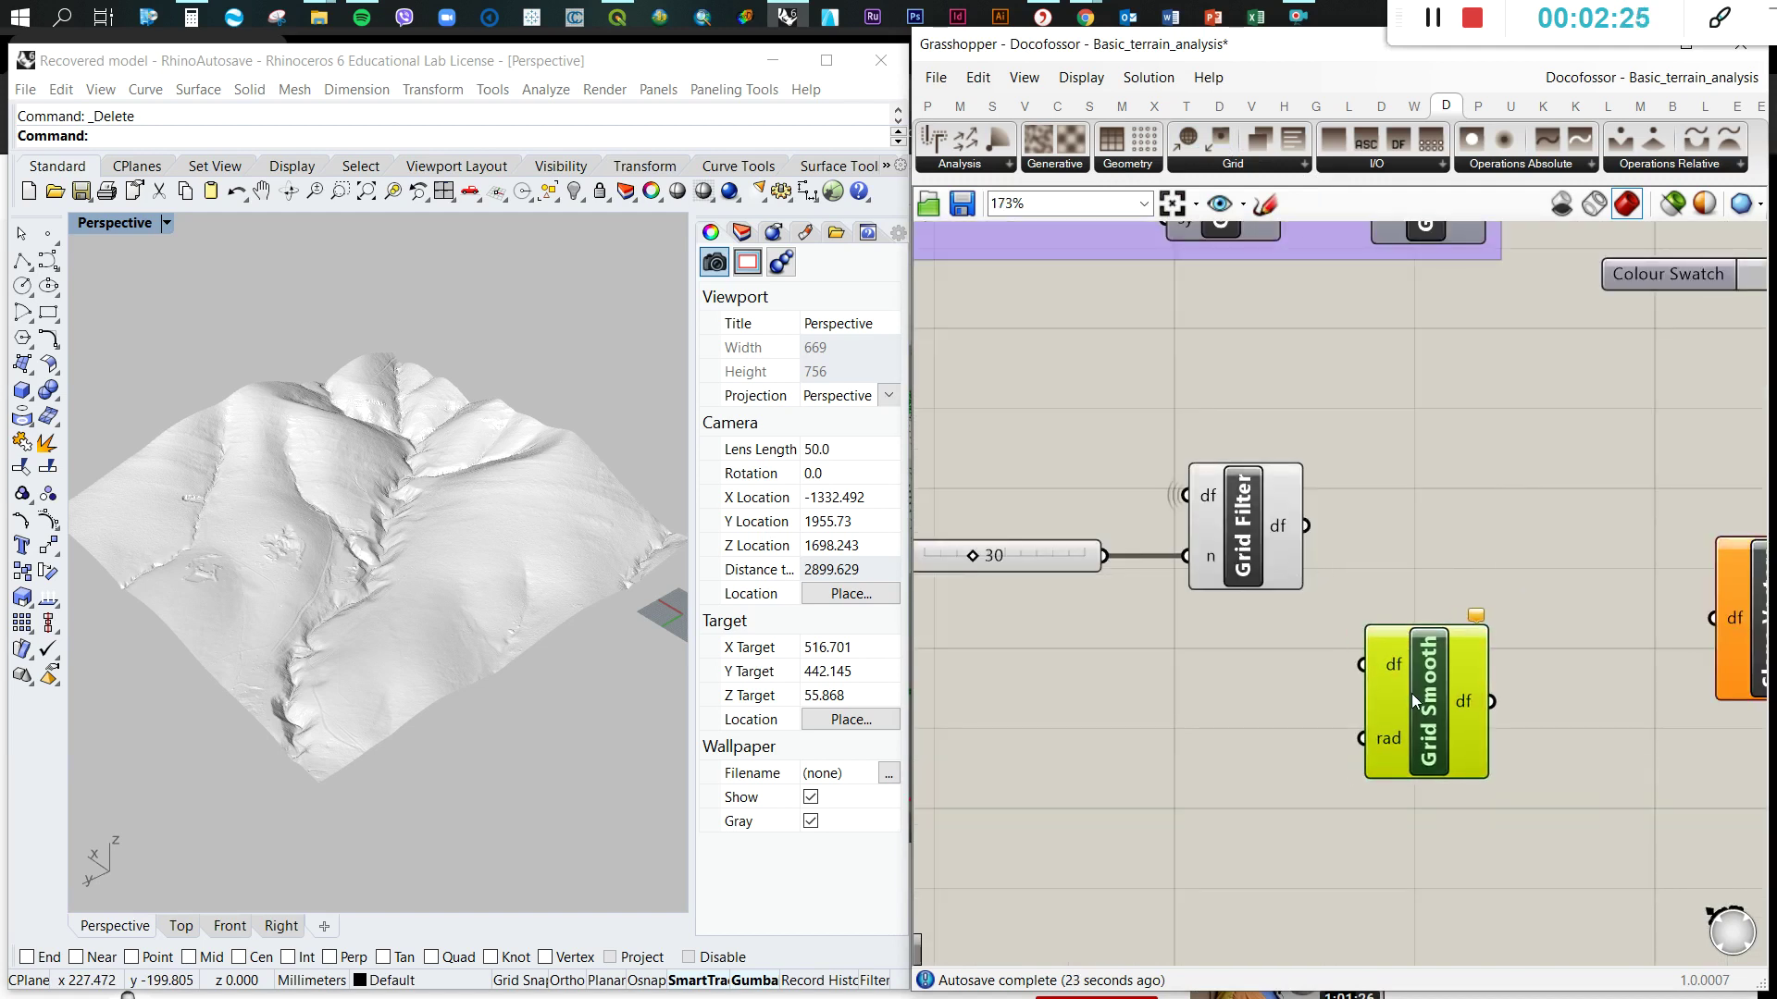
{"action": "left_click_drag", "start_coordinate": [1304, 525], "coordinate": [1364, 663]}
{"action": "left_click", "coordinate": [1247, 740]}
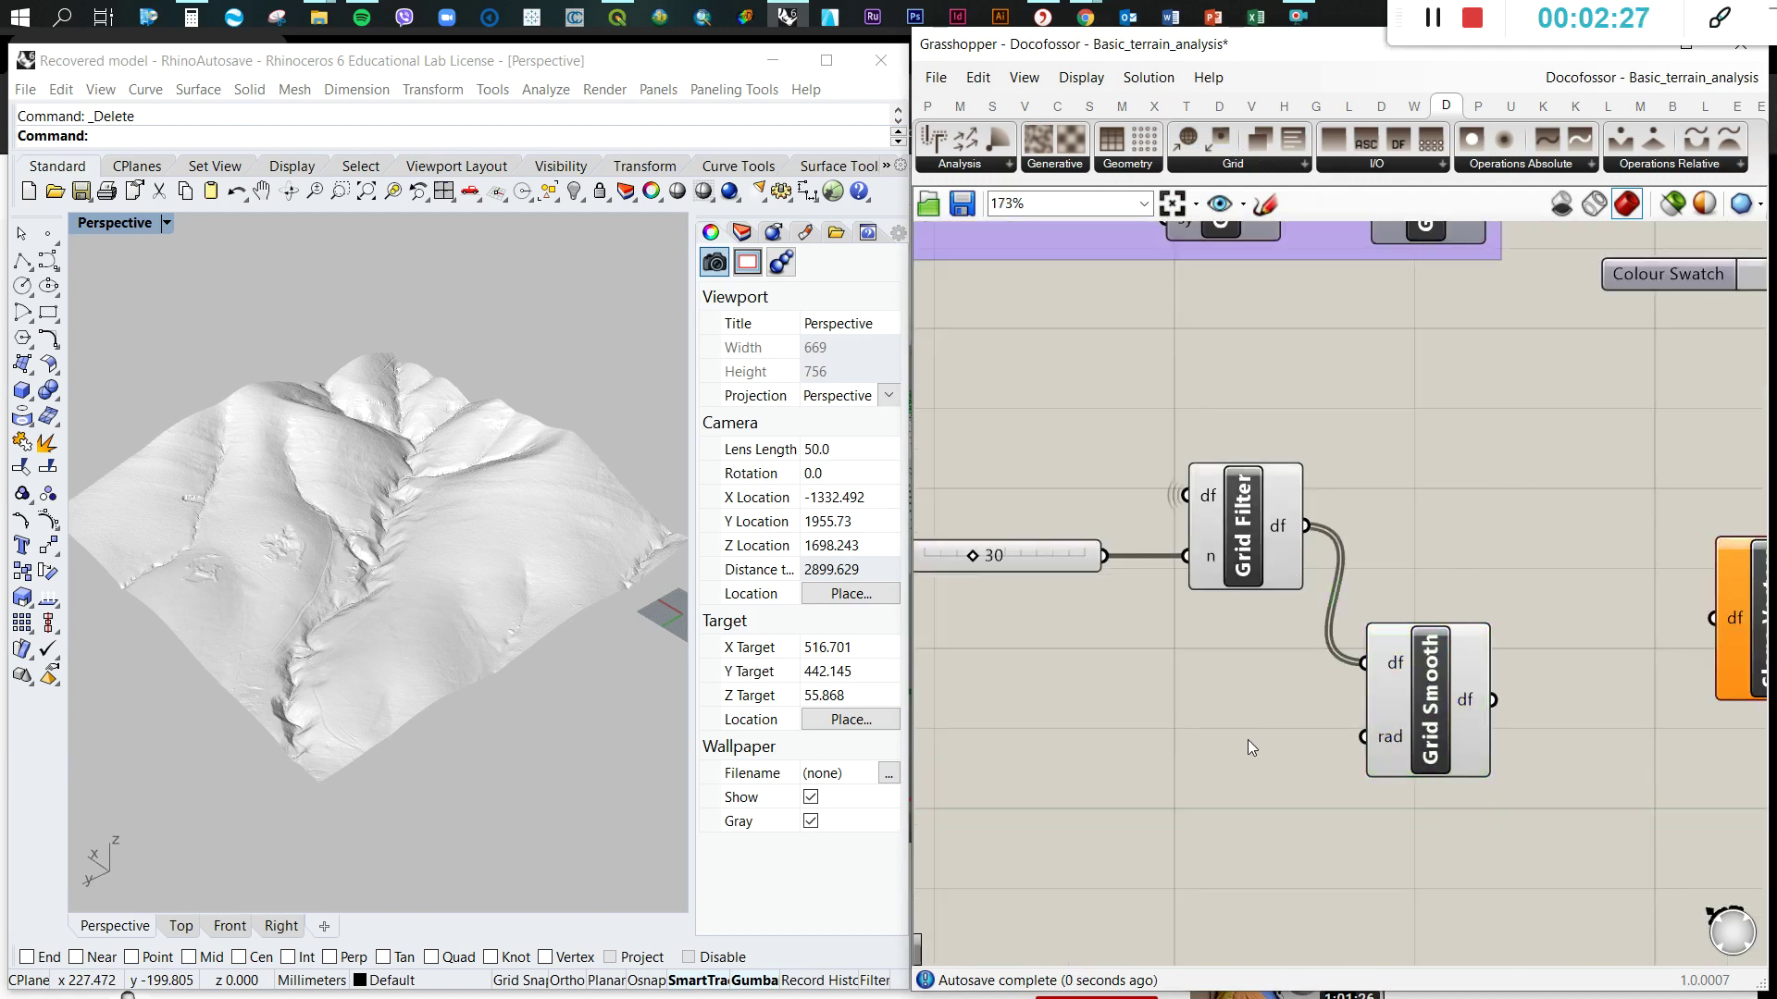
- Create a Number Slider with the value 2 and connect it to the Grid Smooth component's rad input
{"action": "double_click", "coordinate": [1224, 742]}
{"action": "type", "text": "2"}
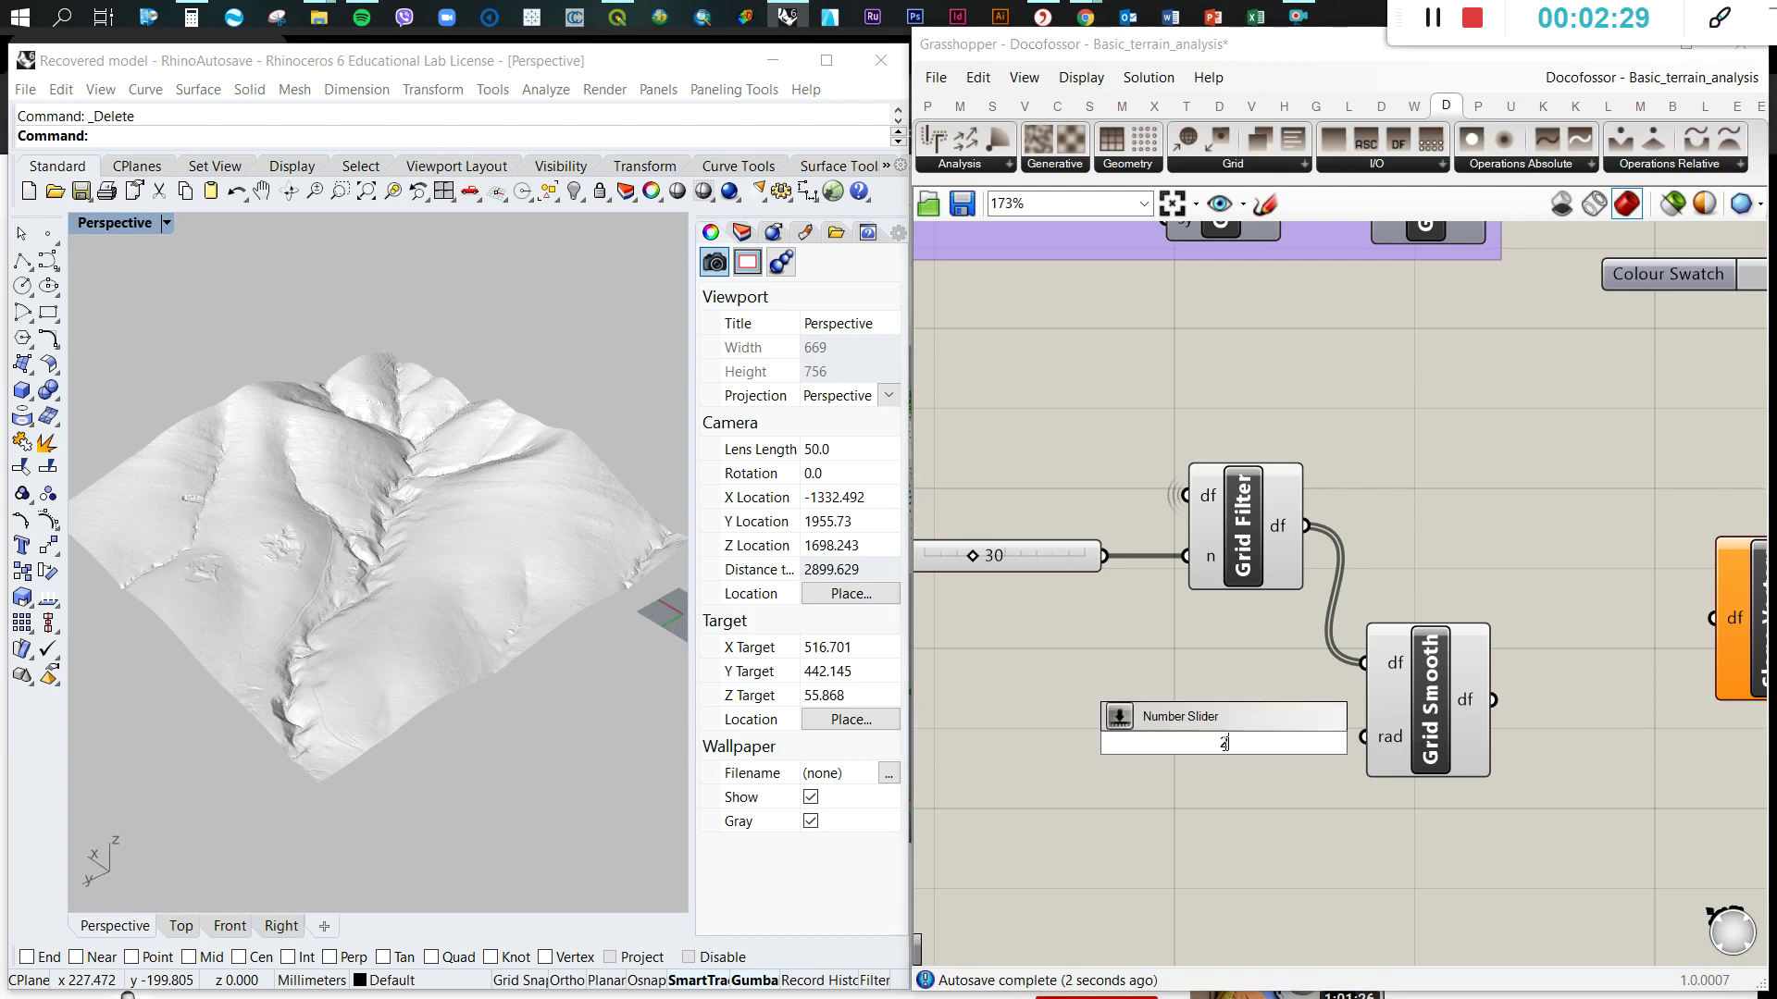
{"action": "key", "text": "Return"}
{"action": "left_click_drag", "start_coordinate": [1348, 742], "coordinate": [1256, 735]}
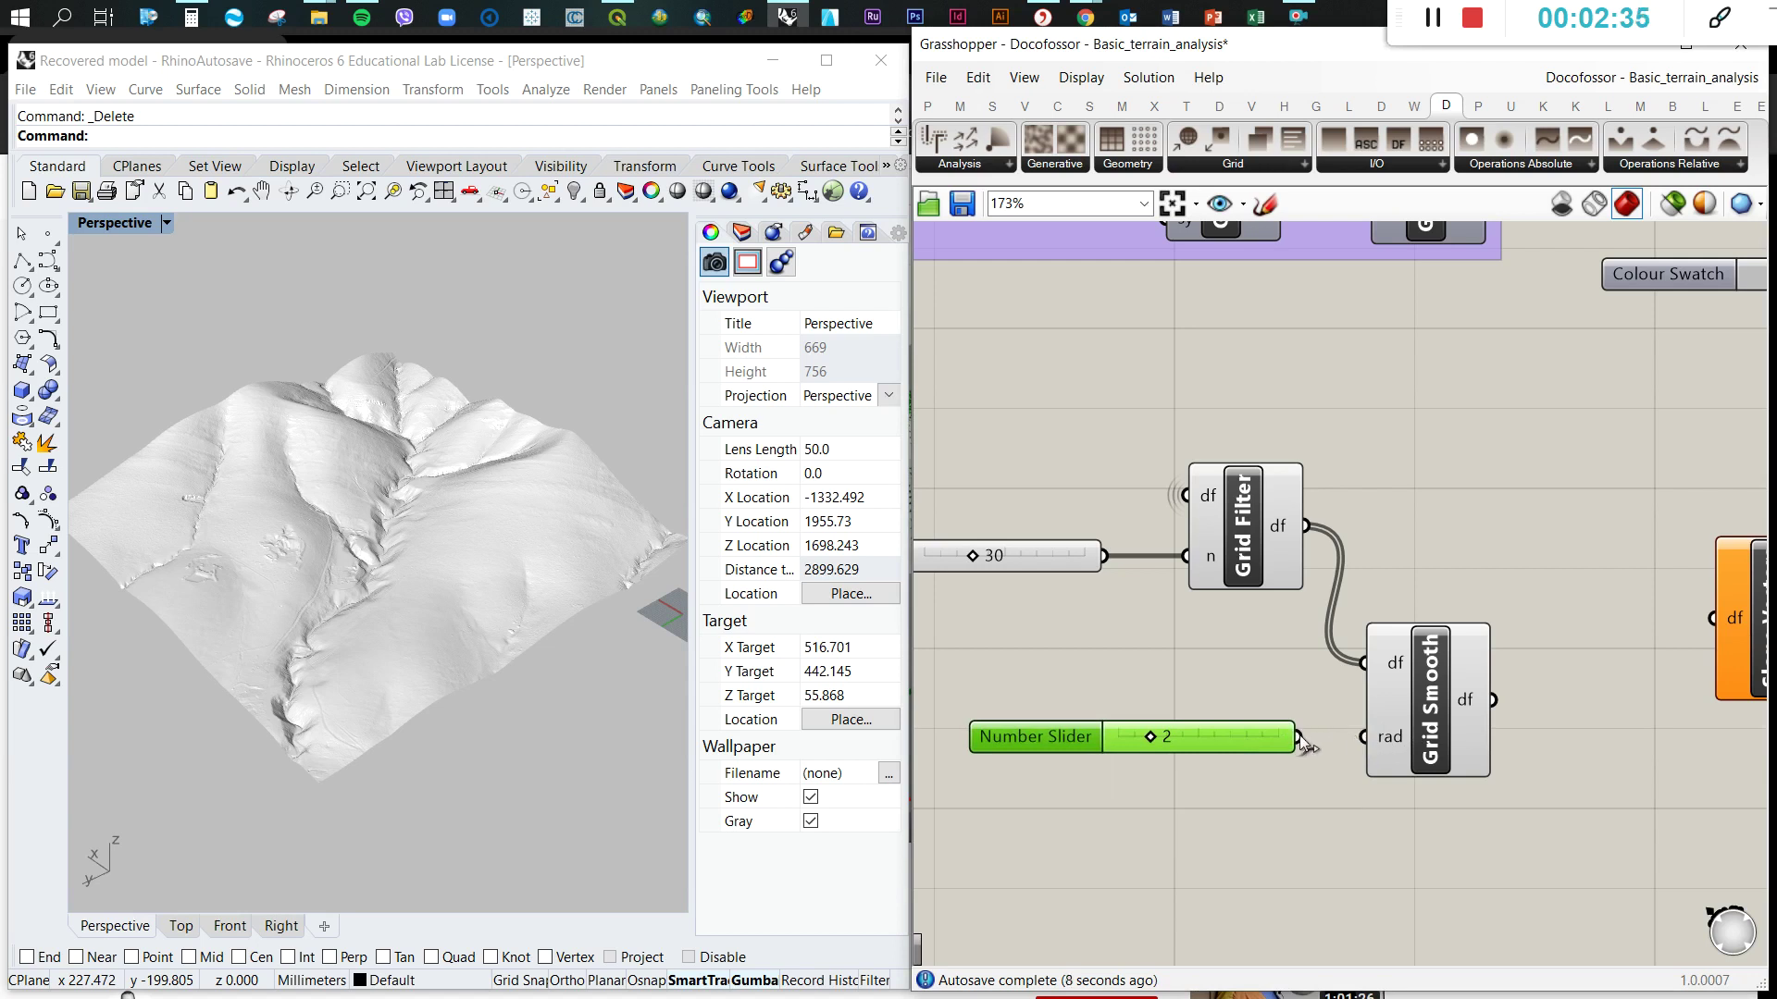
{"action": "left_click_drag", "start_coordinate": [1299, 738], "coordinate": [1366, 739]}
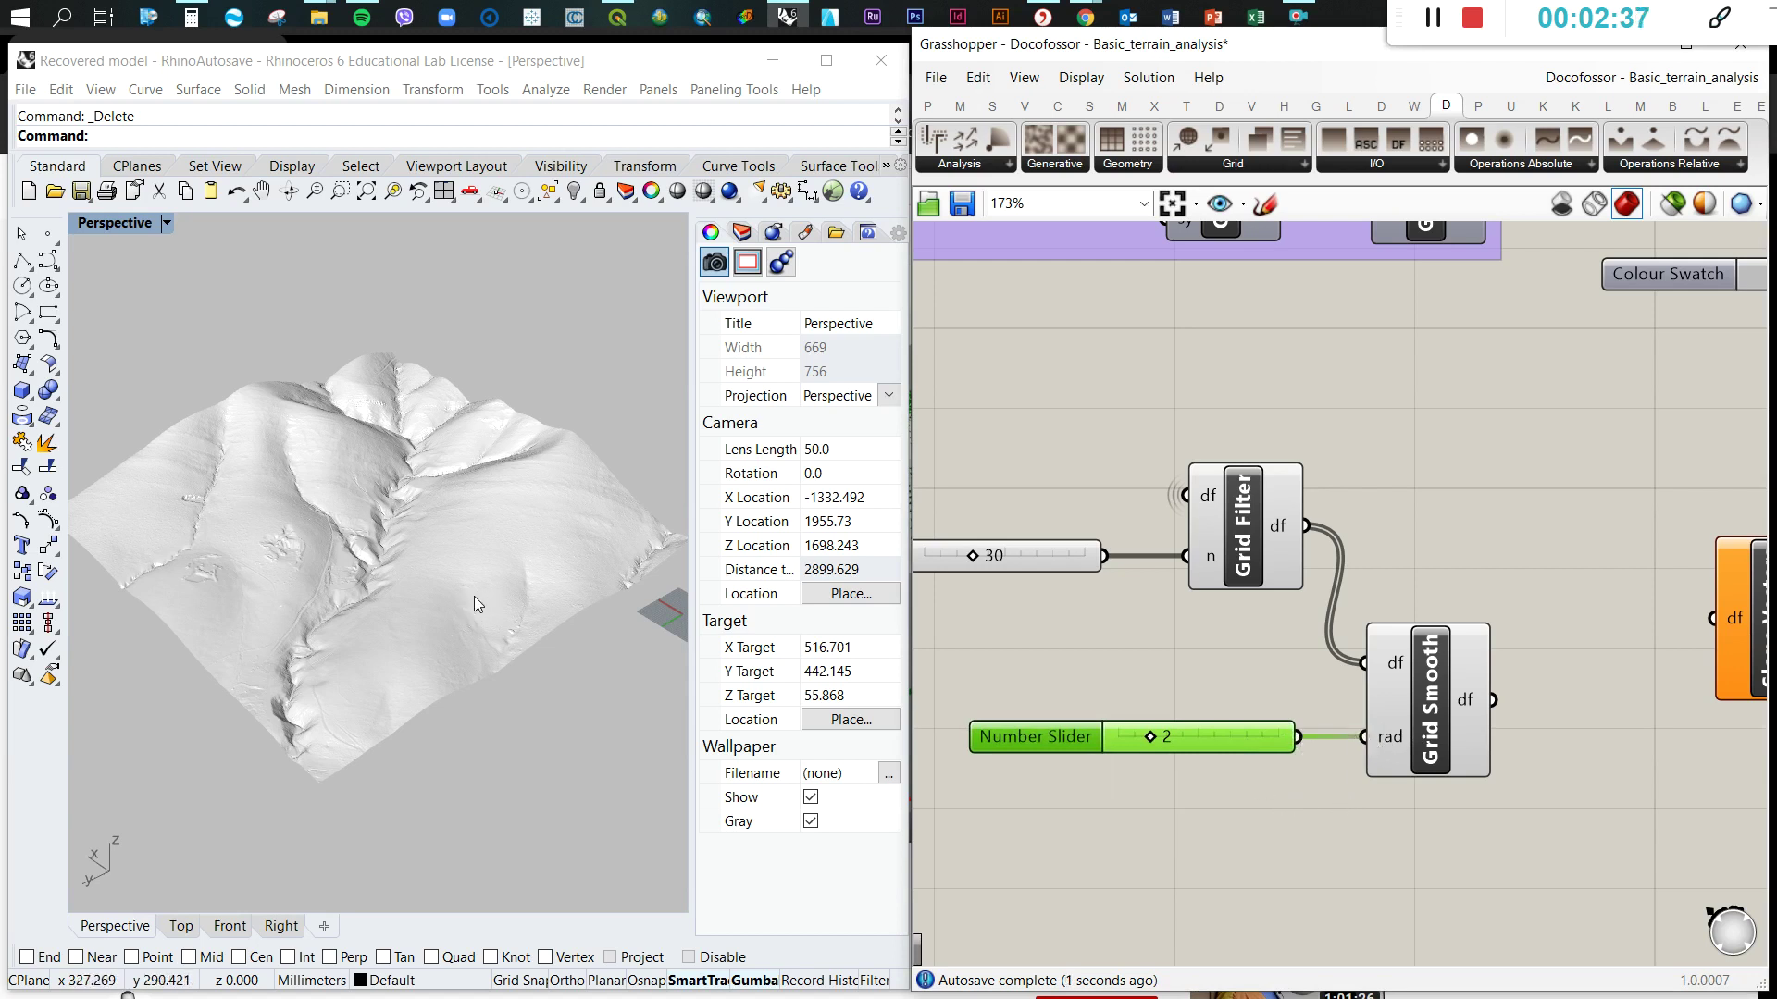
{"action": "left_click", "coordinate": [1344, 894]}
- Line up the Slope Vectors component with Grid Smooth and connect the Grid Smooth df output to its df input
{"action": "scroll", "coordinate": [1432, 725], "scroll_direction": "down", "scroll_amount": 3}
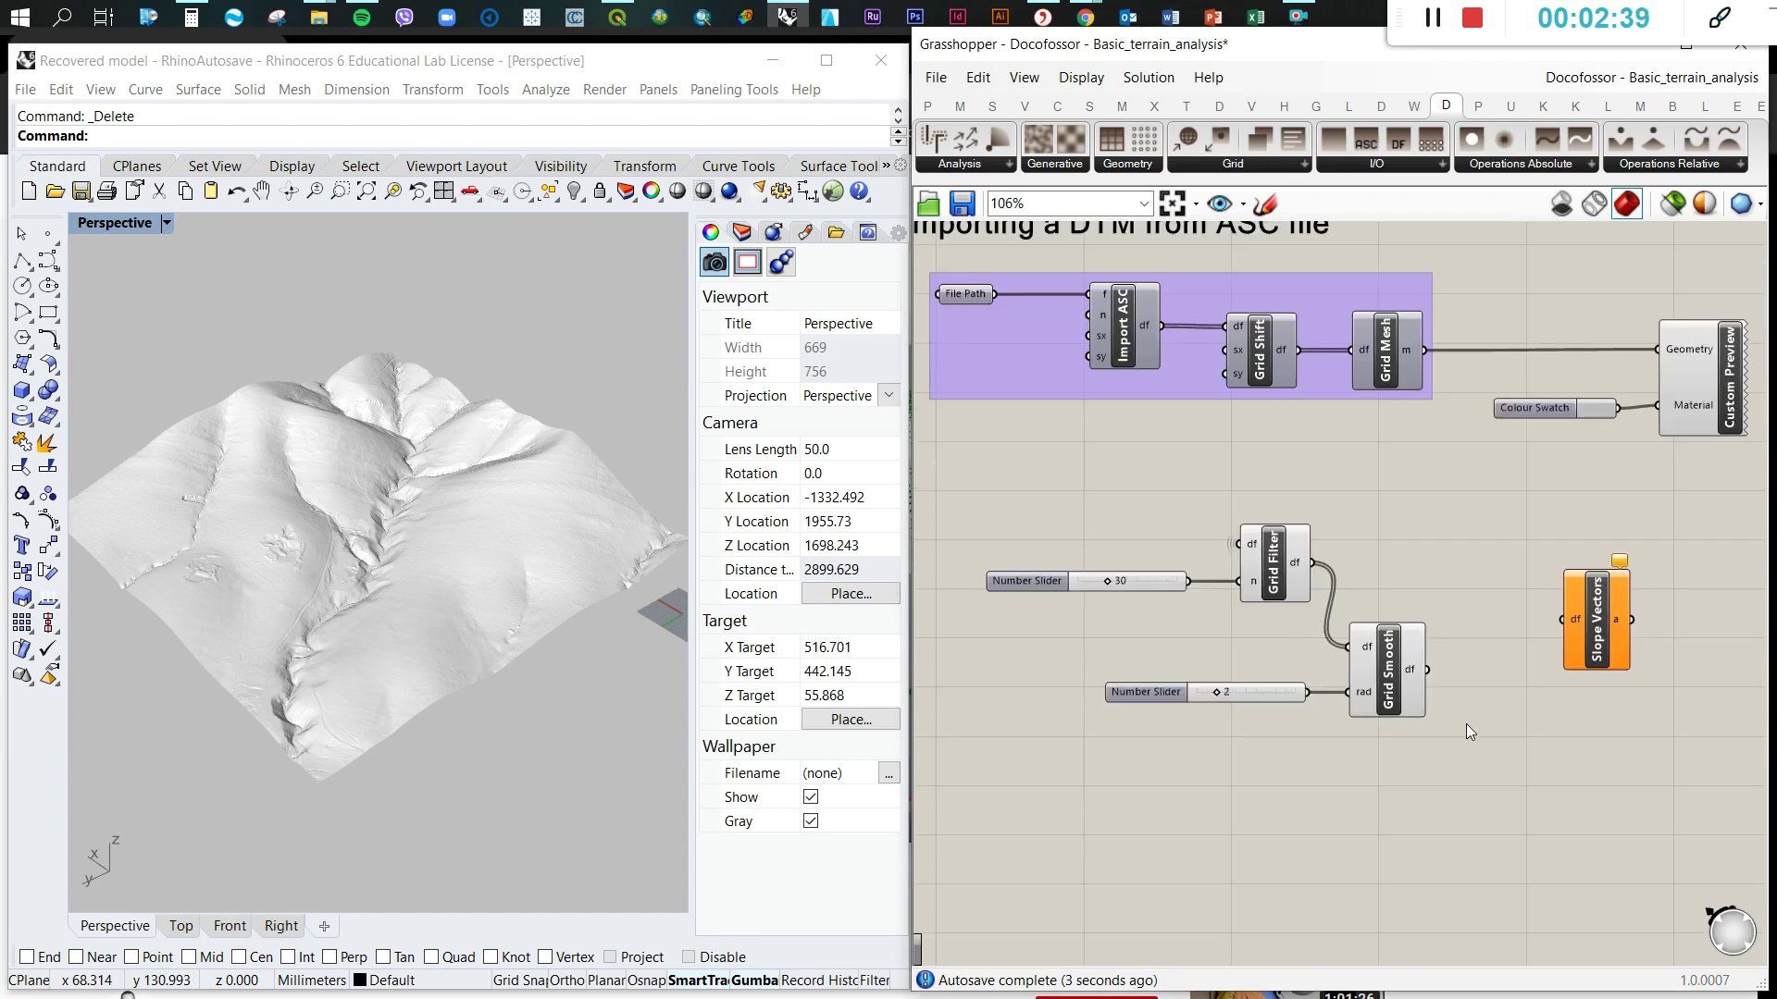
{"action": "left_click_drag", "start_coordinate": [1391, 699], "coordinate": [1398, 699]}
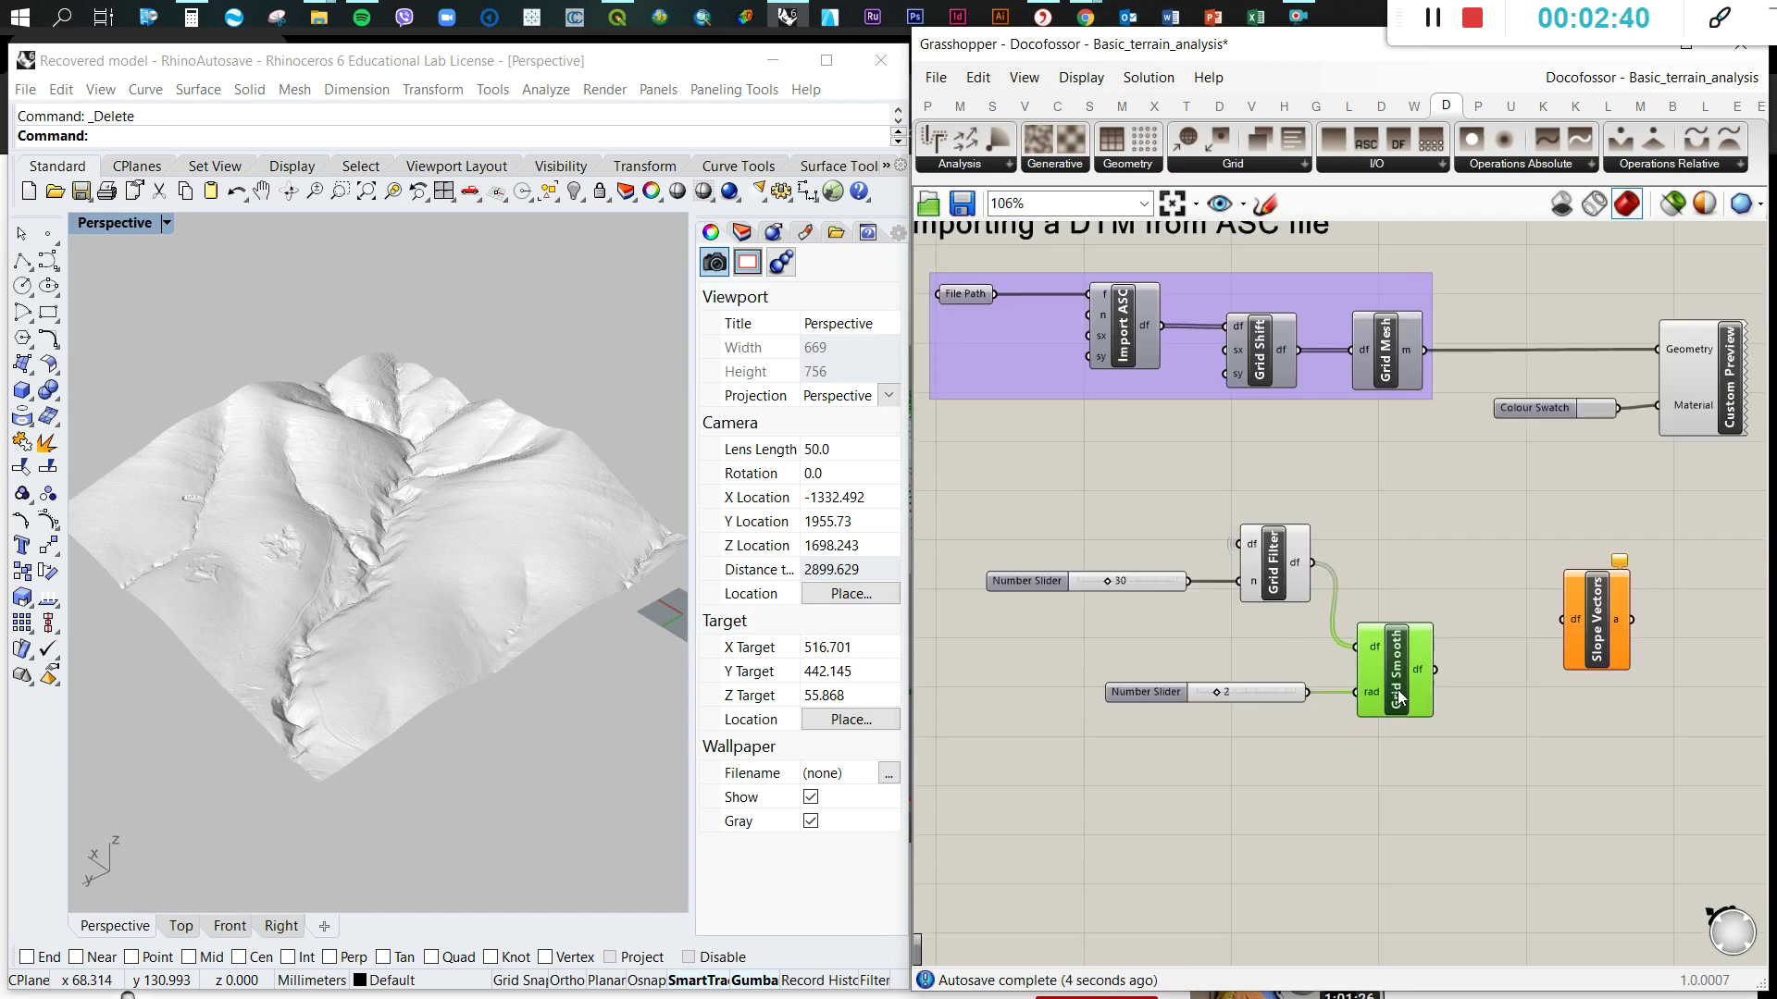
{"action": "left_click", "coordinate": [1566, 720]}
{"action": "left_click_drag", "start_coordinate": [1611, 645], "coordinate": [1625, 699]}
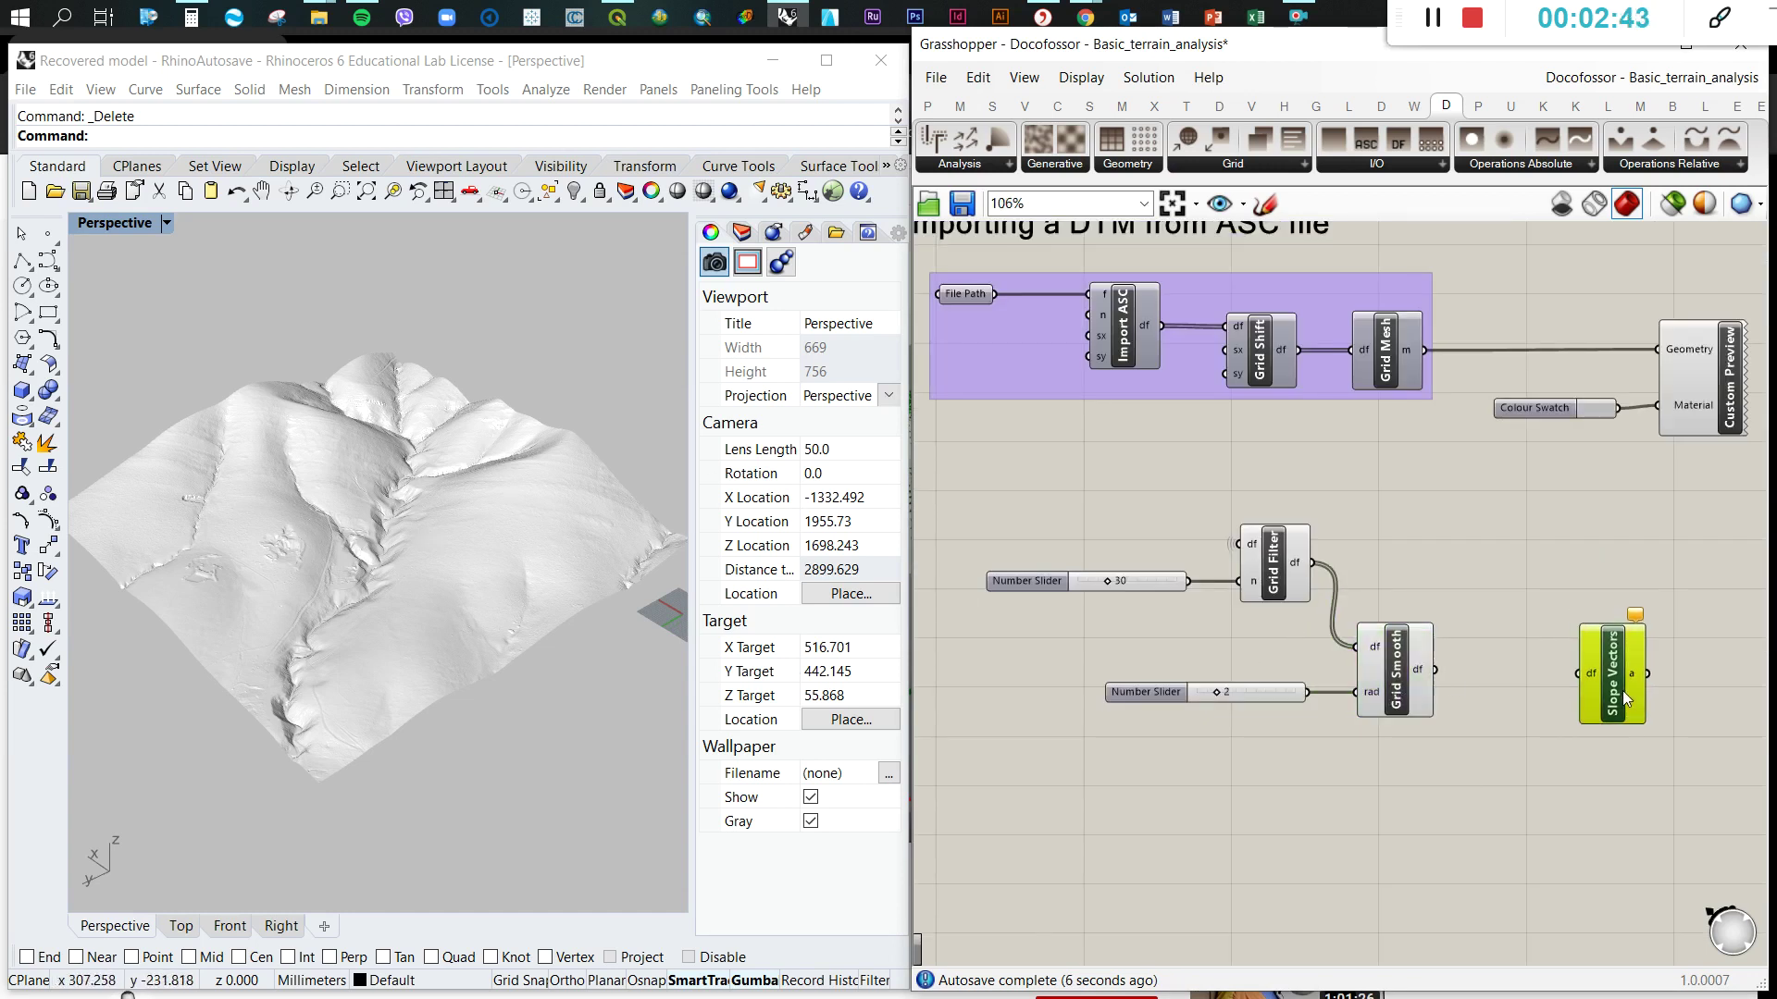
{"action": "left_click", "coordinate": [1527, 769]}
{"action": "scroll", "coordinate": [1333, 676], "scroll_direction": "down", "scroll_amount": 3}
{"action": "scroll", "coordinate": [1463, 675], "scroll_direction": "up", "scroll_amount": 5}
{"action": "left_click_drag", "start_coordinate": [1308, 671], "coordinate": [1492, 675]}
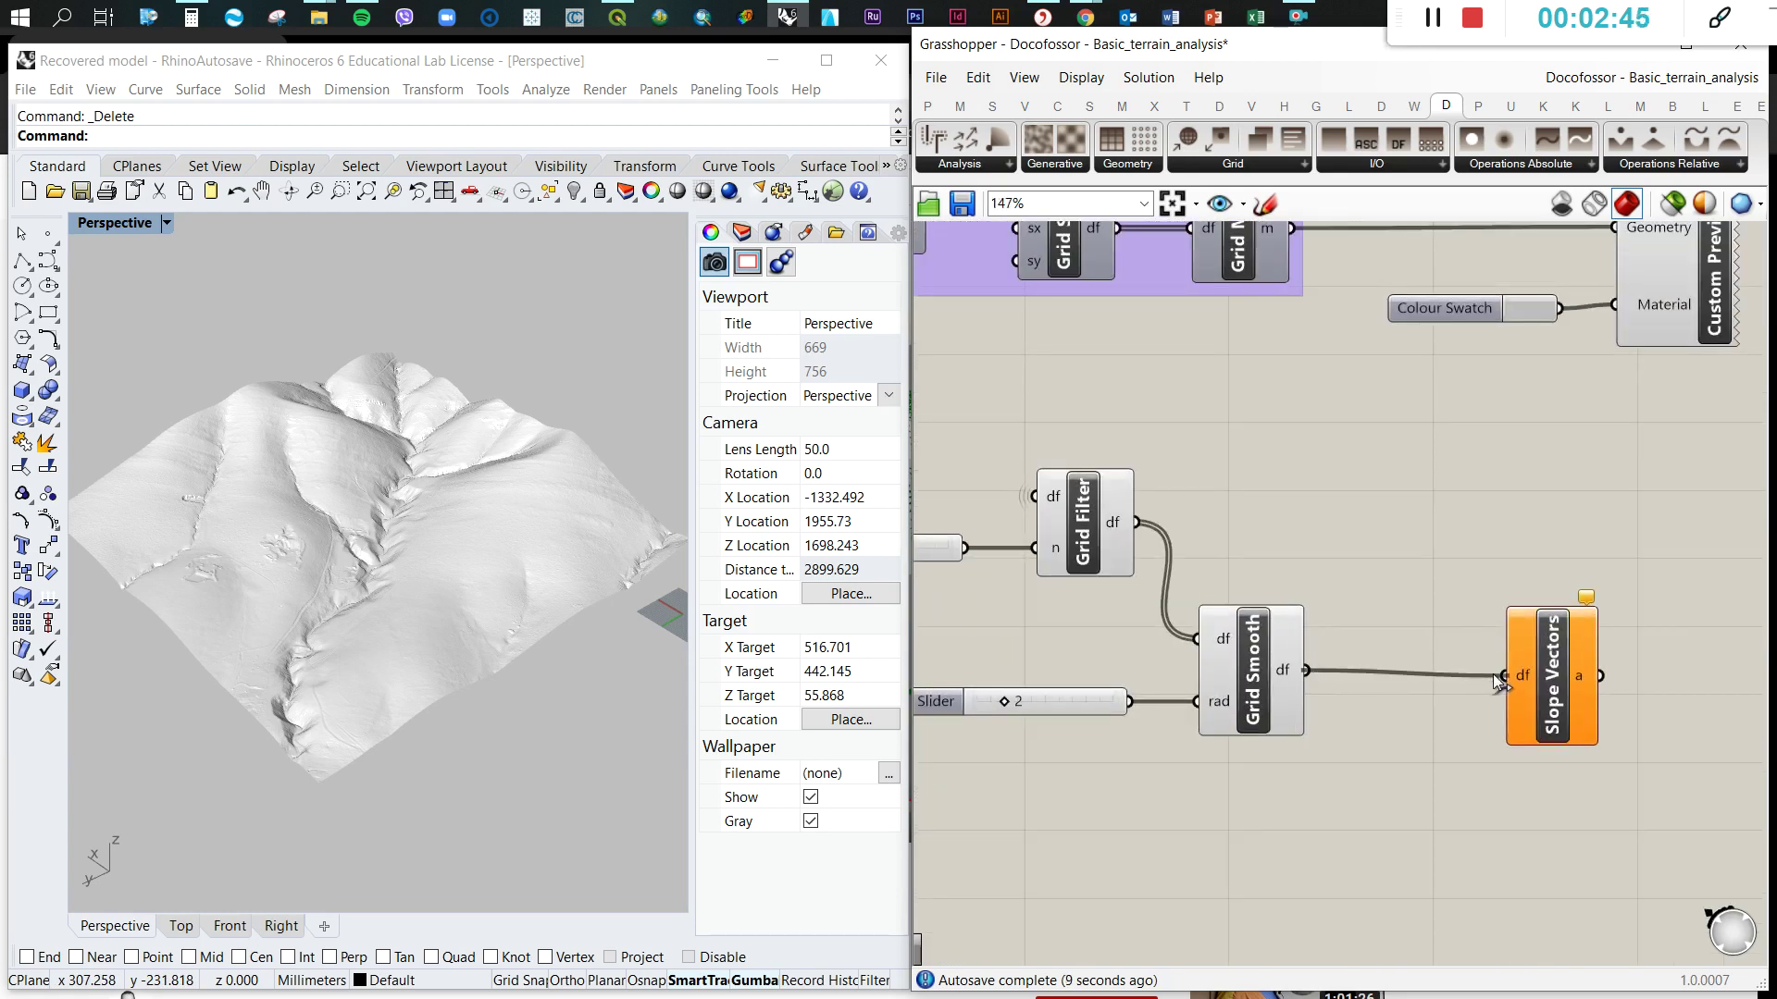
- Examine the slope vector preview points beside the terrain in the Rhino perspective view
{"action": "scroll", "coordinate": [346, 672], "scroll_direction": "down", "scroll_amount": 2}
{"action": "scroll", "coordinate": [608, 634], "scroll_direction": "up", "scroll_amount": 4}
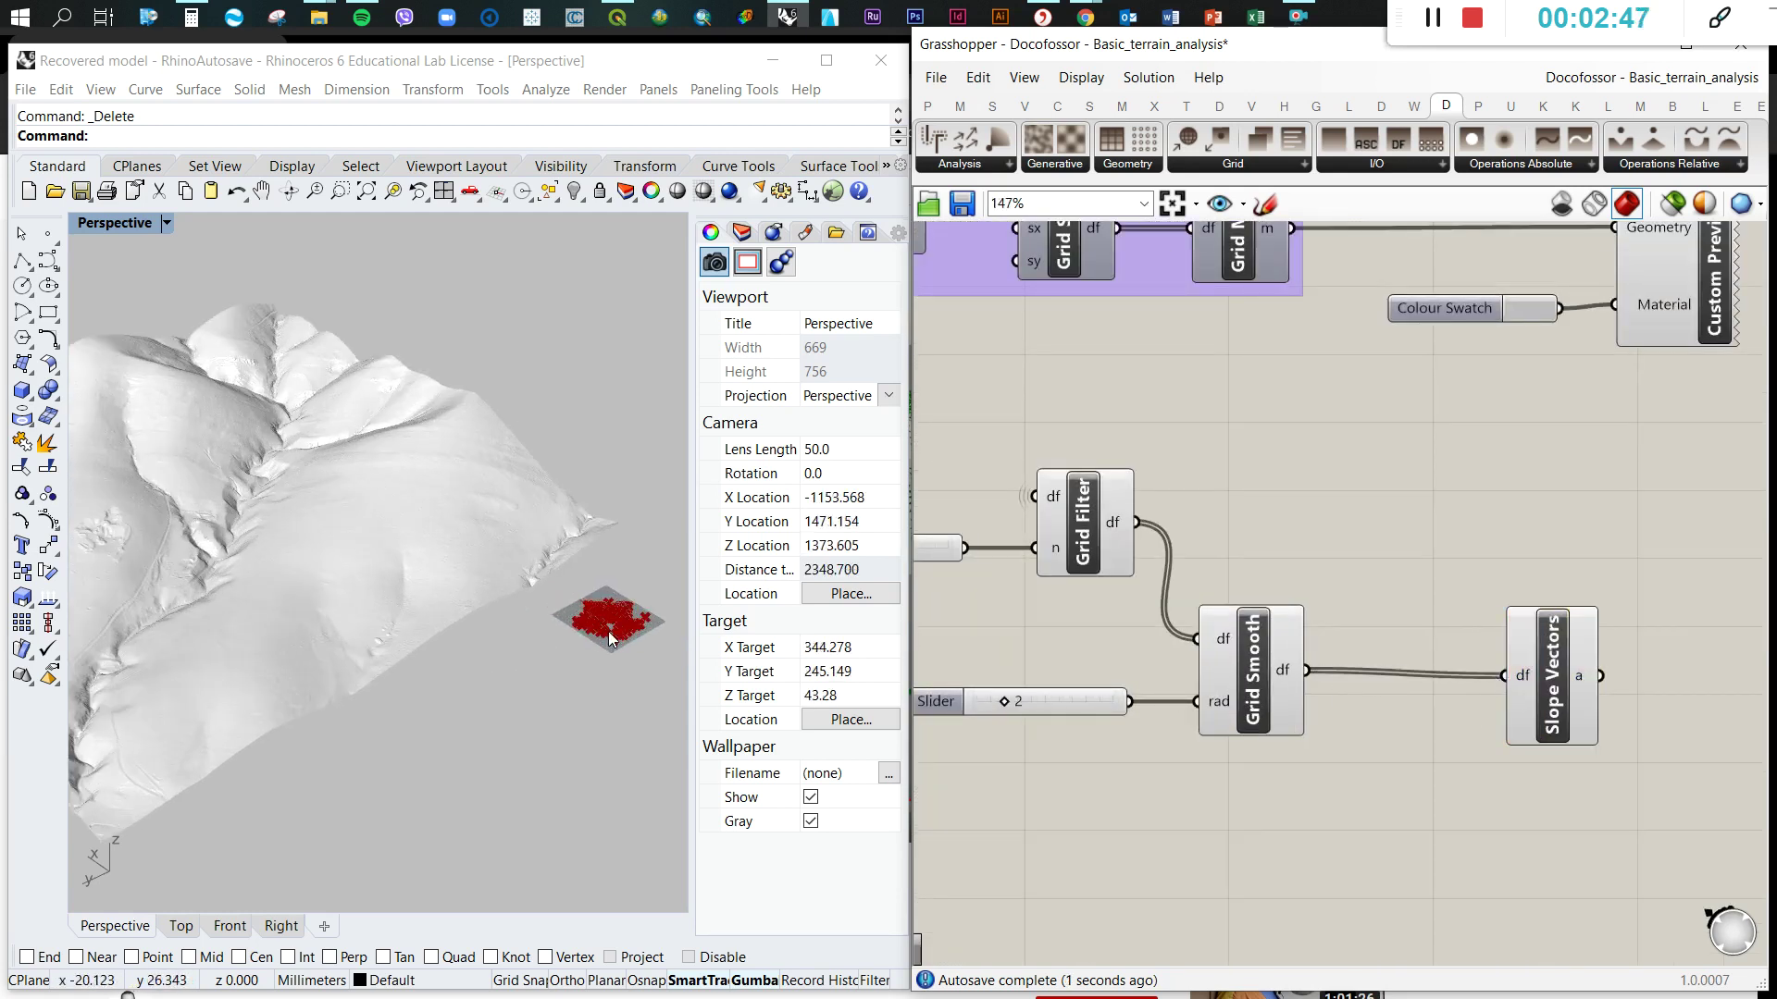
{"action": "scroll", "coordinate": [608, 631], "scroll_direction": "up", "scroll_amount": 5}
{"action": "scroll", "coordinate": [586, 649], "scroll_direction": "down", "scroll_amount": 1}
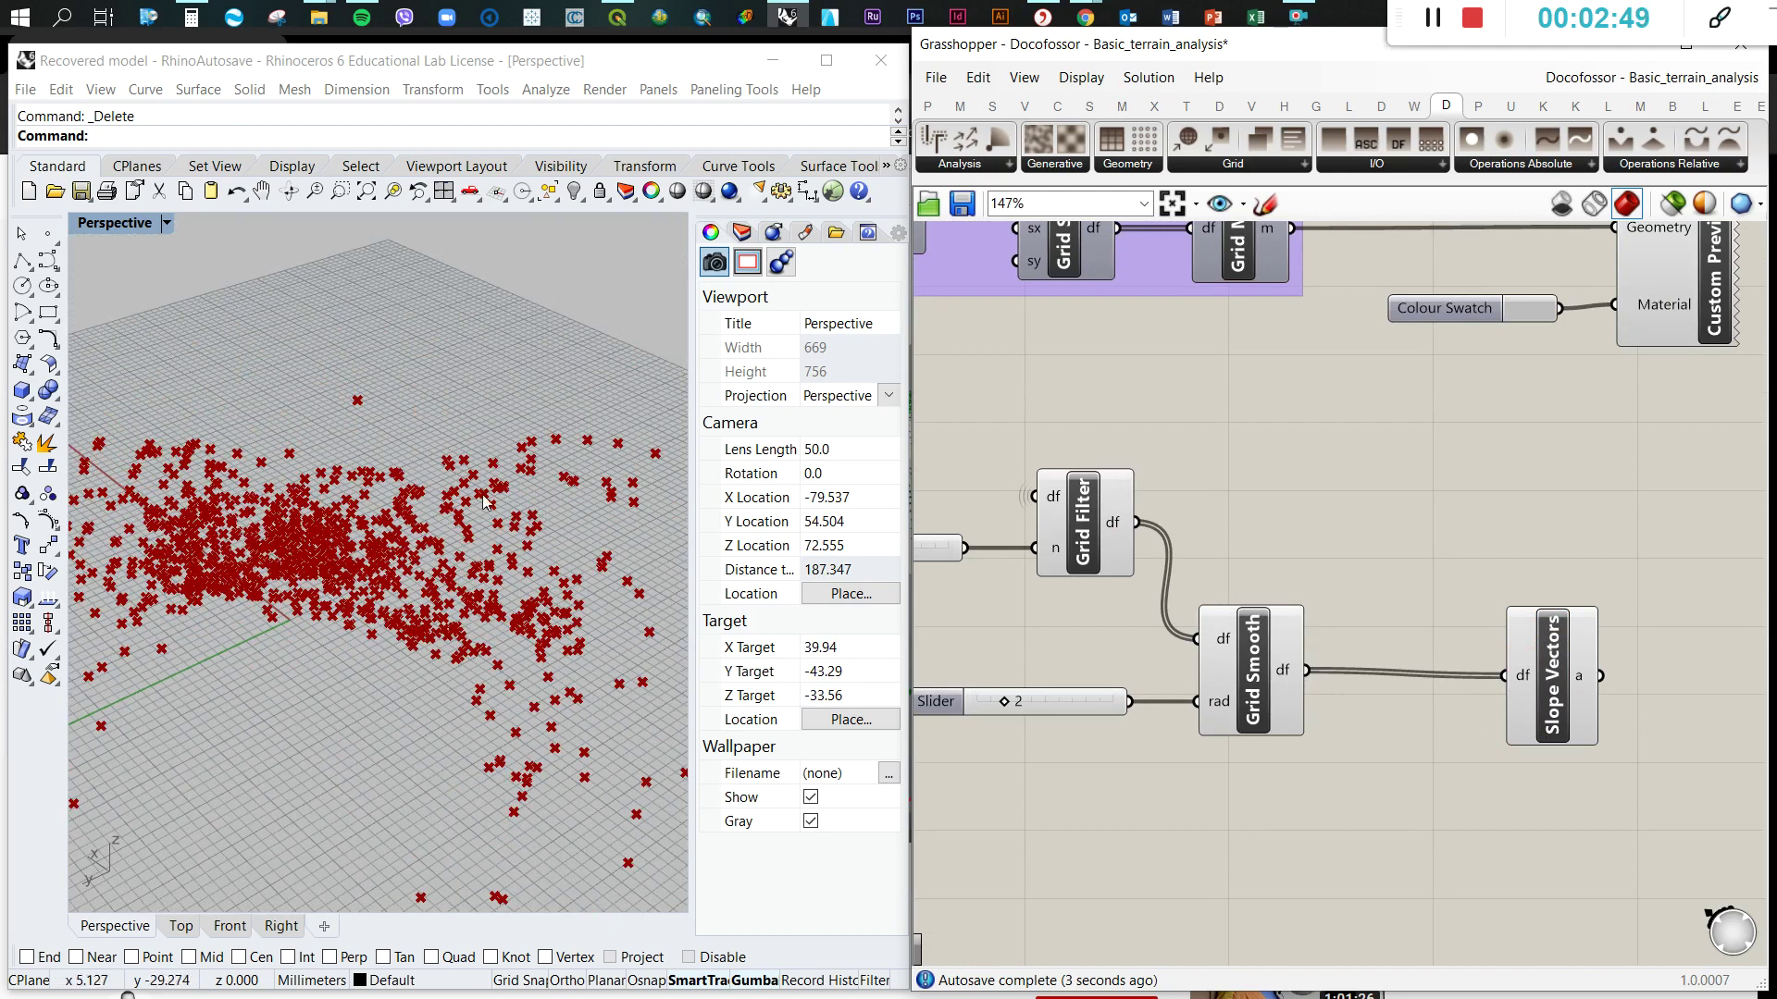
{"action": "scroll", "coordinate": [535, 548], "scroll_direction": "down", "scroll_amount": 10}
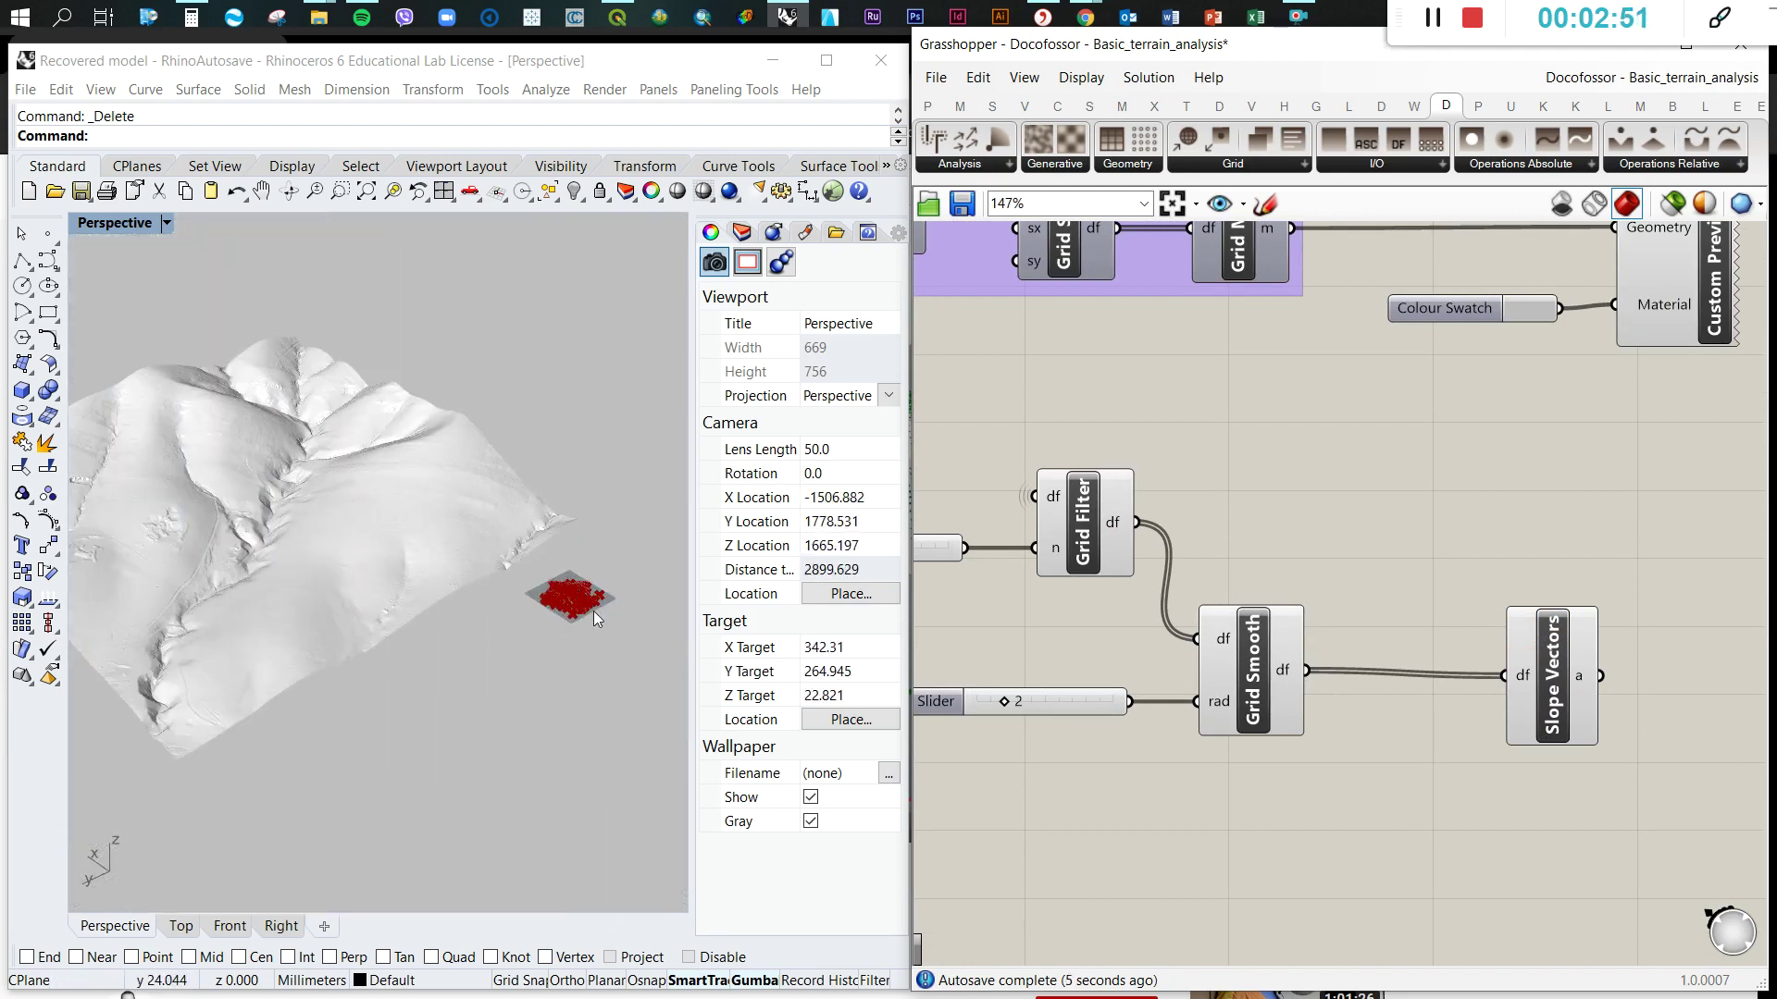
{"action": "right_click_drag", "start_coordinate": [585, 614], "coordinate": [601, 634]}
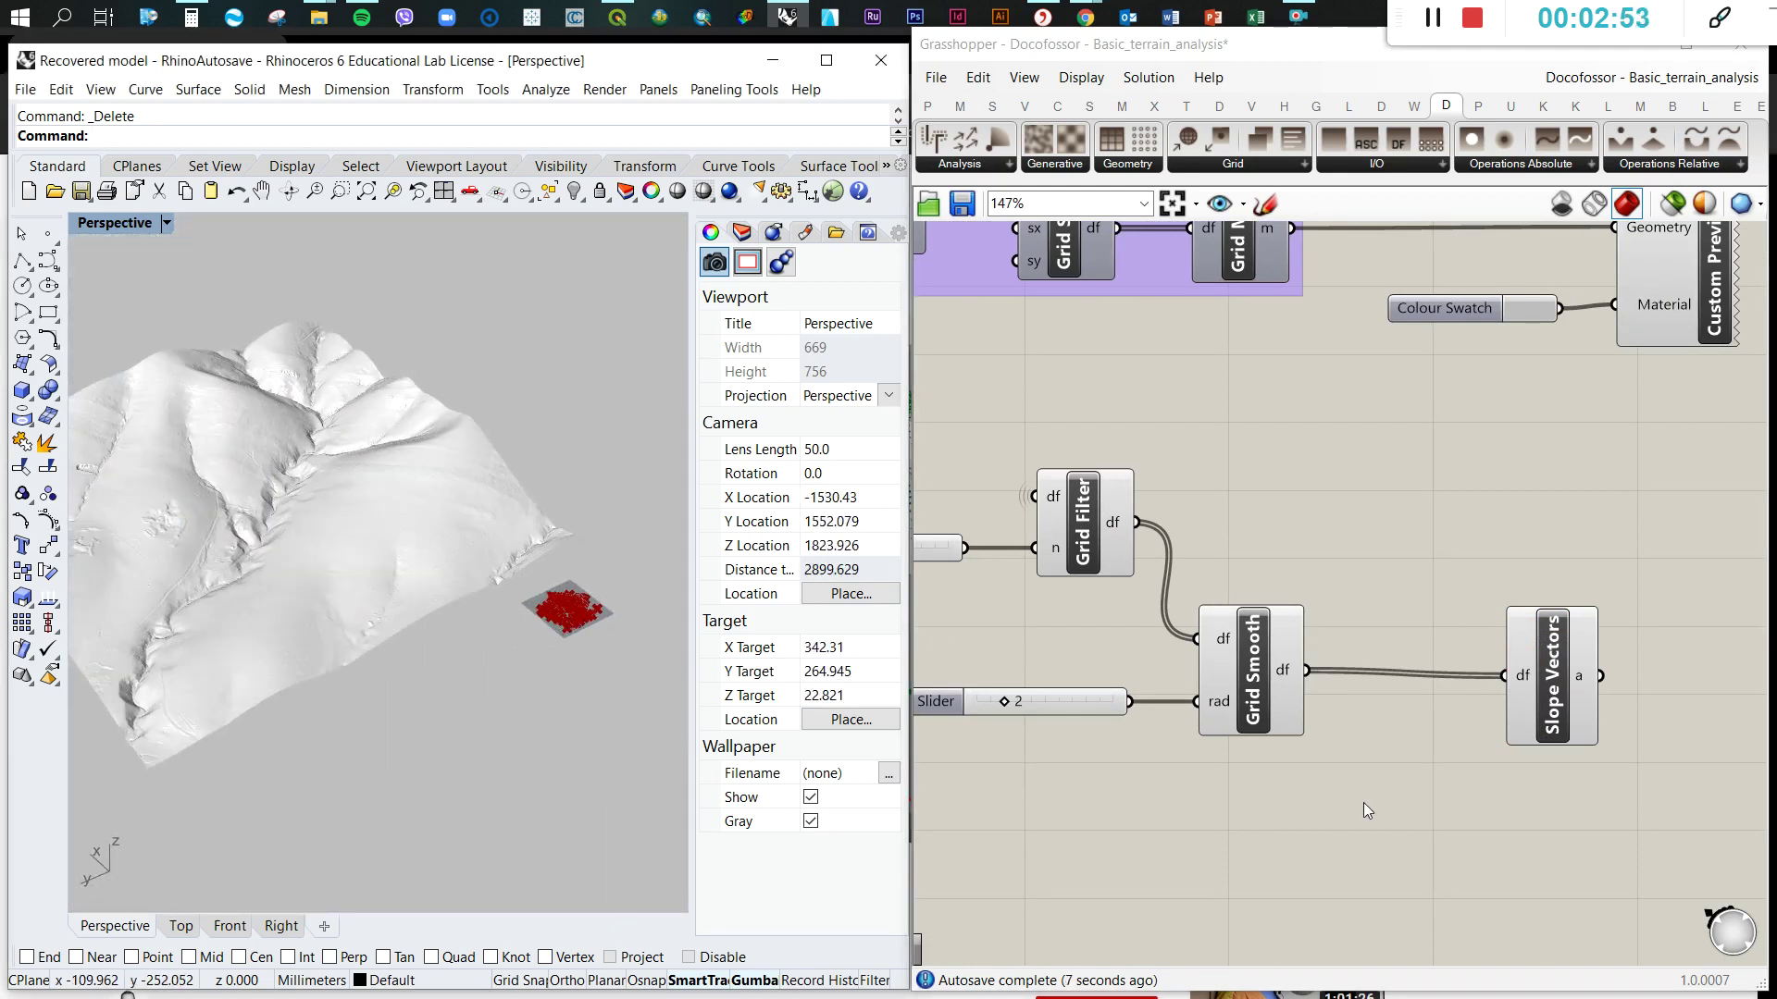
- Add a Grid Points component above Slope Vectors and connect the Grid Smooth df output to its df input
{"action": "left_click_drag", "start_coordinate": [1551, 686], "coordinate": [1553, 681]}
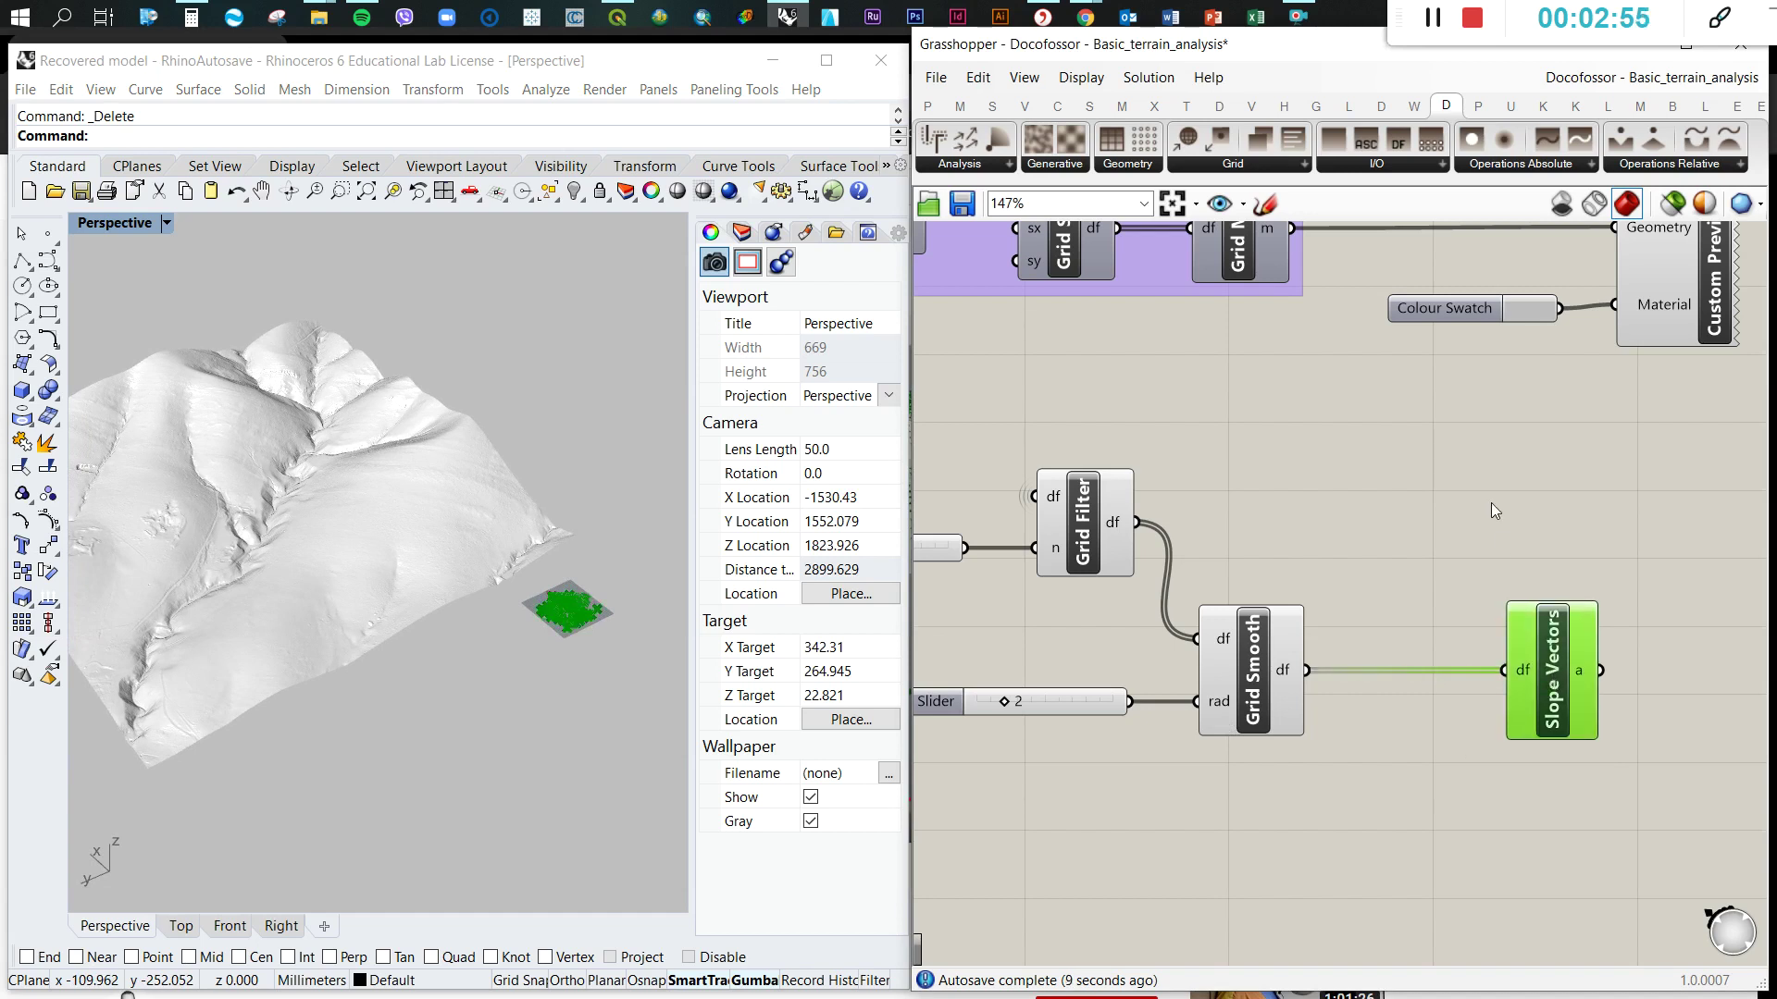
{"action": "left_click", "coordinate": [1516, 508]}
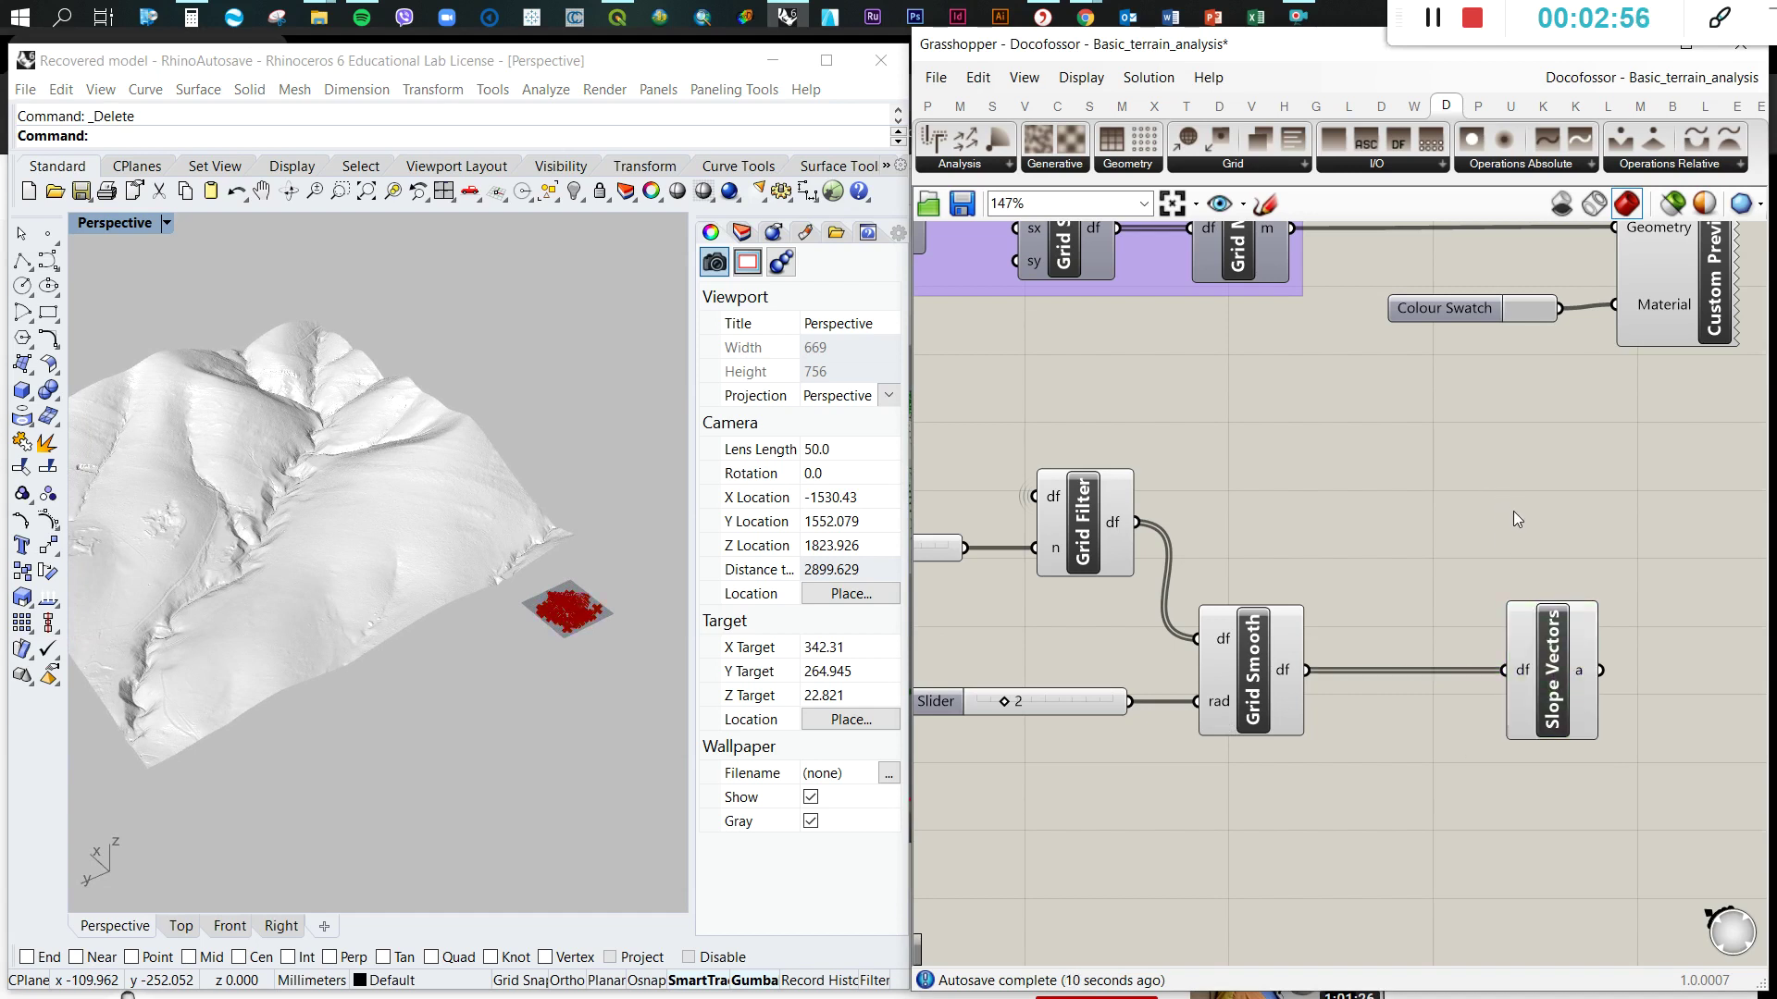
{"action": "left_click", "coordinate": [1147, 167]}
{"action": "left_click_drag", "start_coordinate": [1152, 236], "coordinate": [1547, 521]}
{"action": "left_click_drag", "start_coordinate": [1555, 634], "coordinate": [1551, 635]}
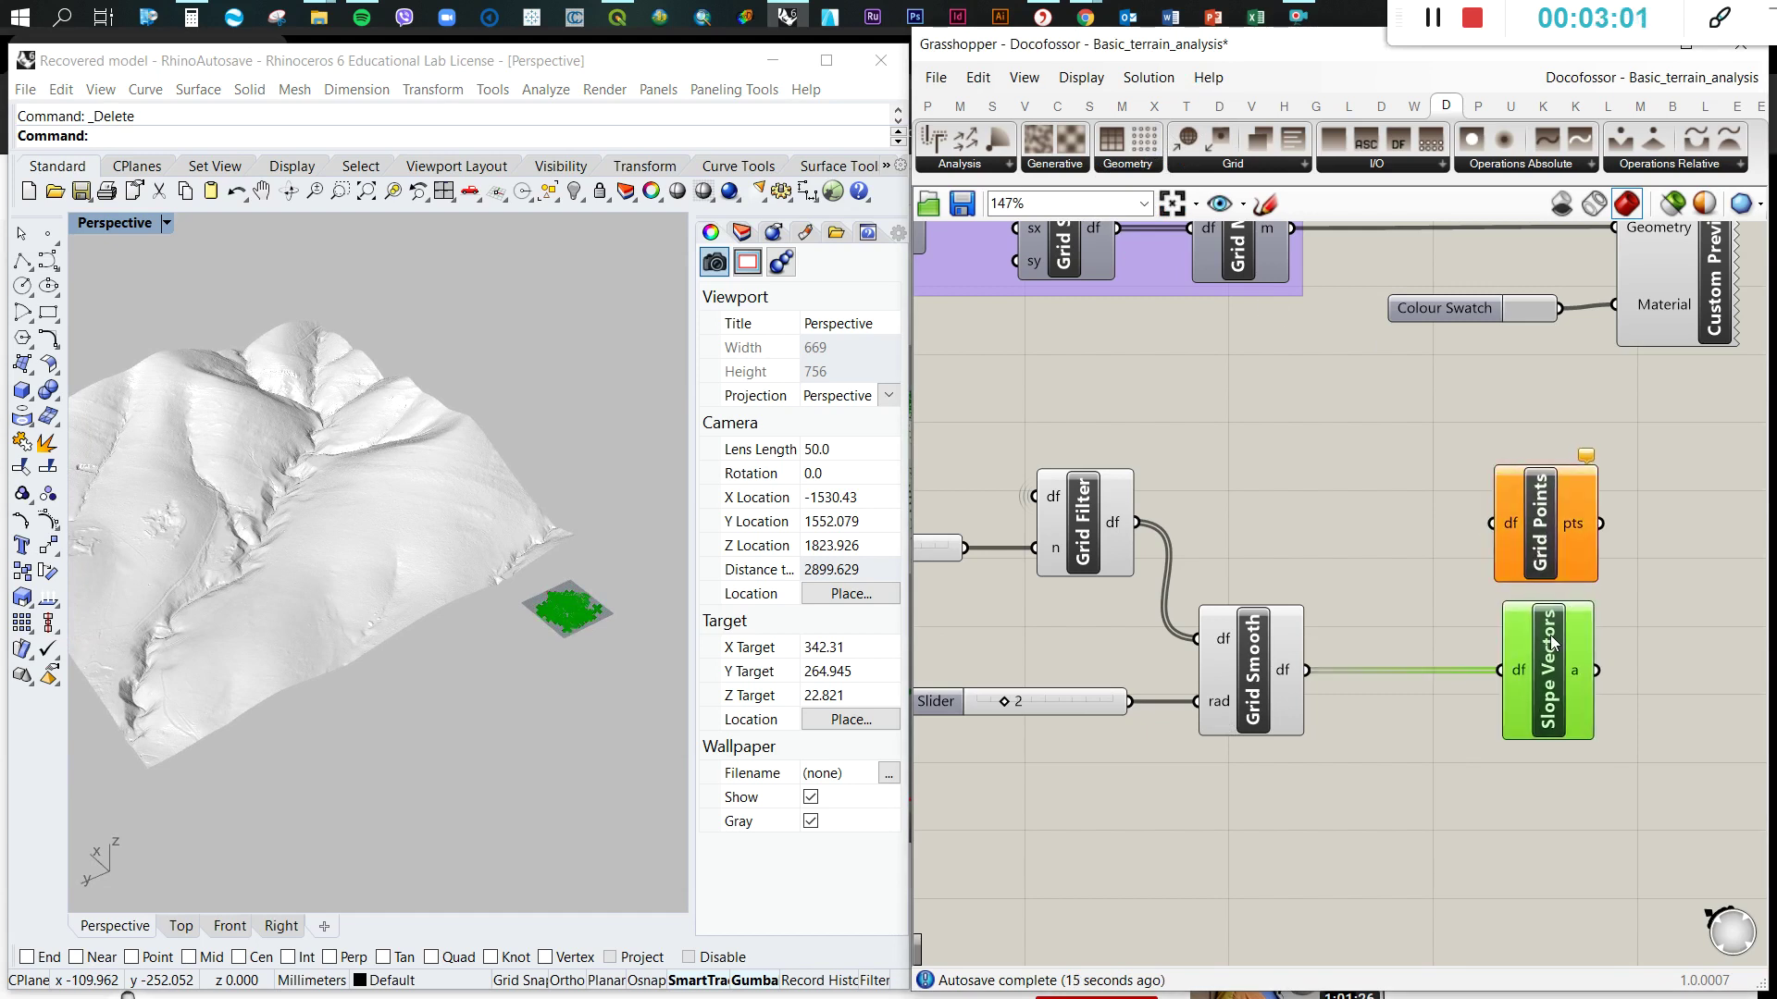
{"action": "left_click", "coordinate": [1351, 609]}
{"action": "left_click_drag", "start_coordinate": [1306, 670], "coordinate": [1497, 526]}
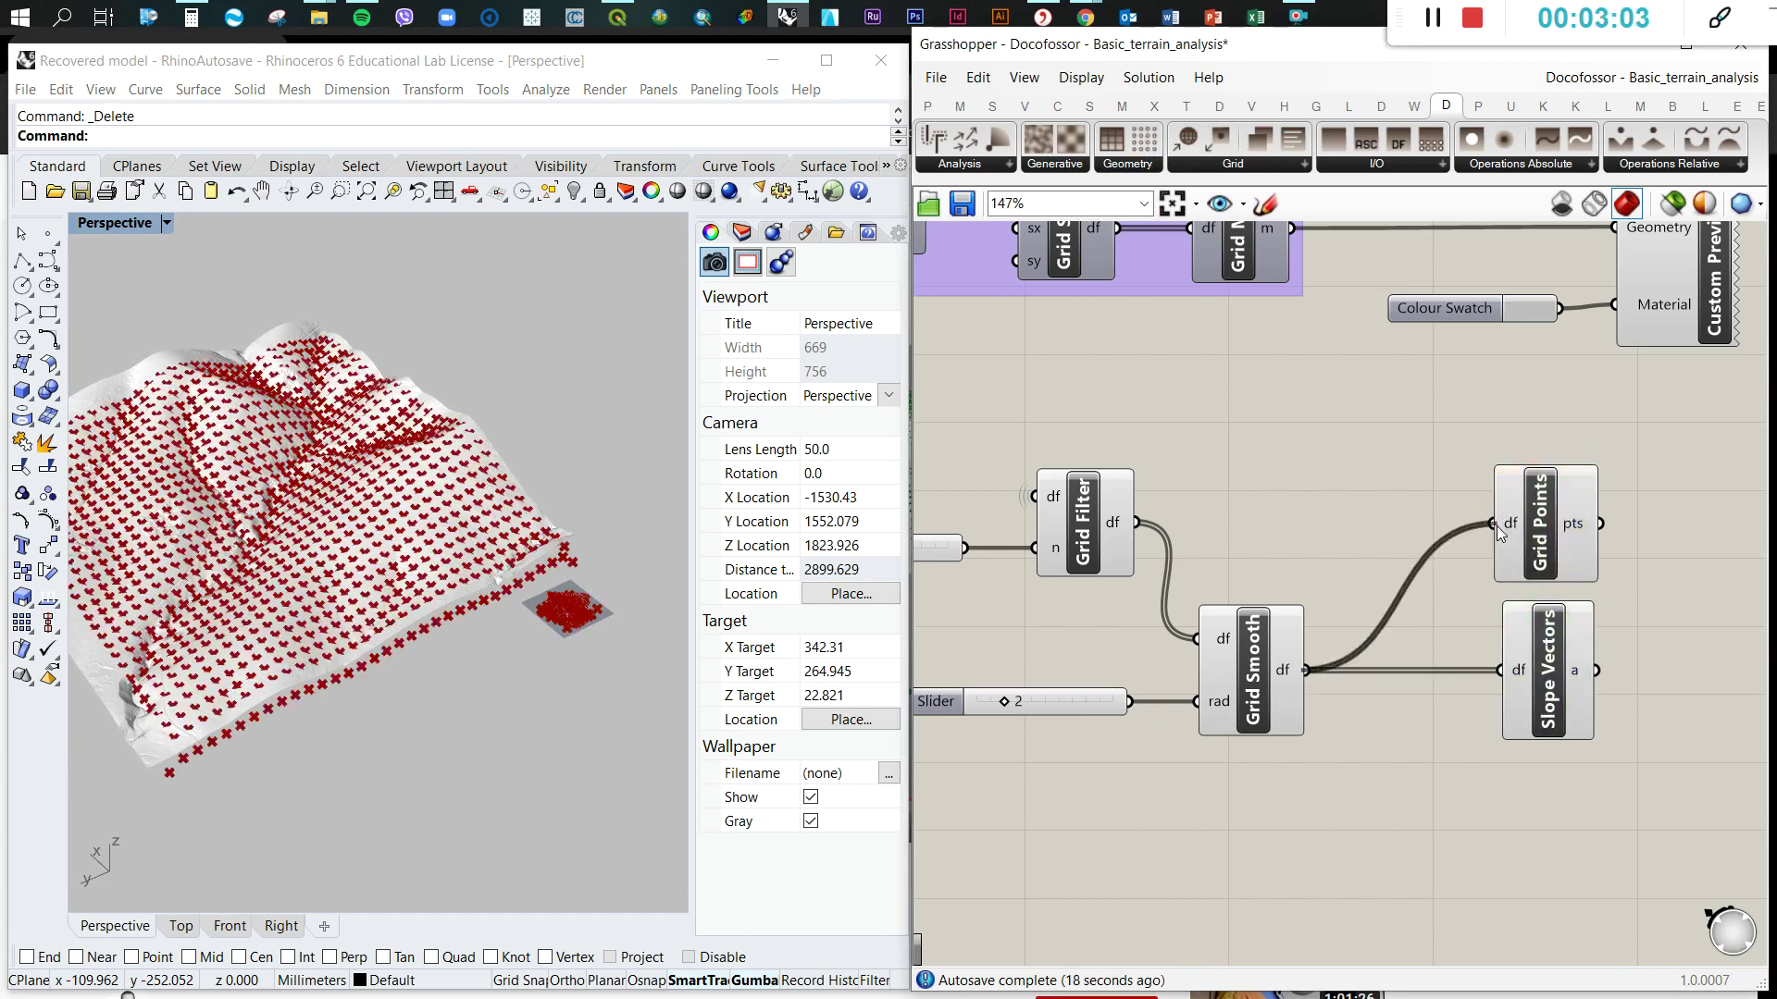
- Inspect the filtered grid points over the terrain mesh from several angles in the Rhino perspective view
{"action": "right_click_drag", "start_coordinate": [331, 552], "coordinate": [456, 518]}
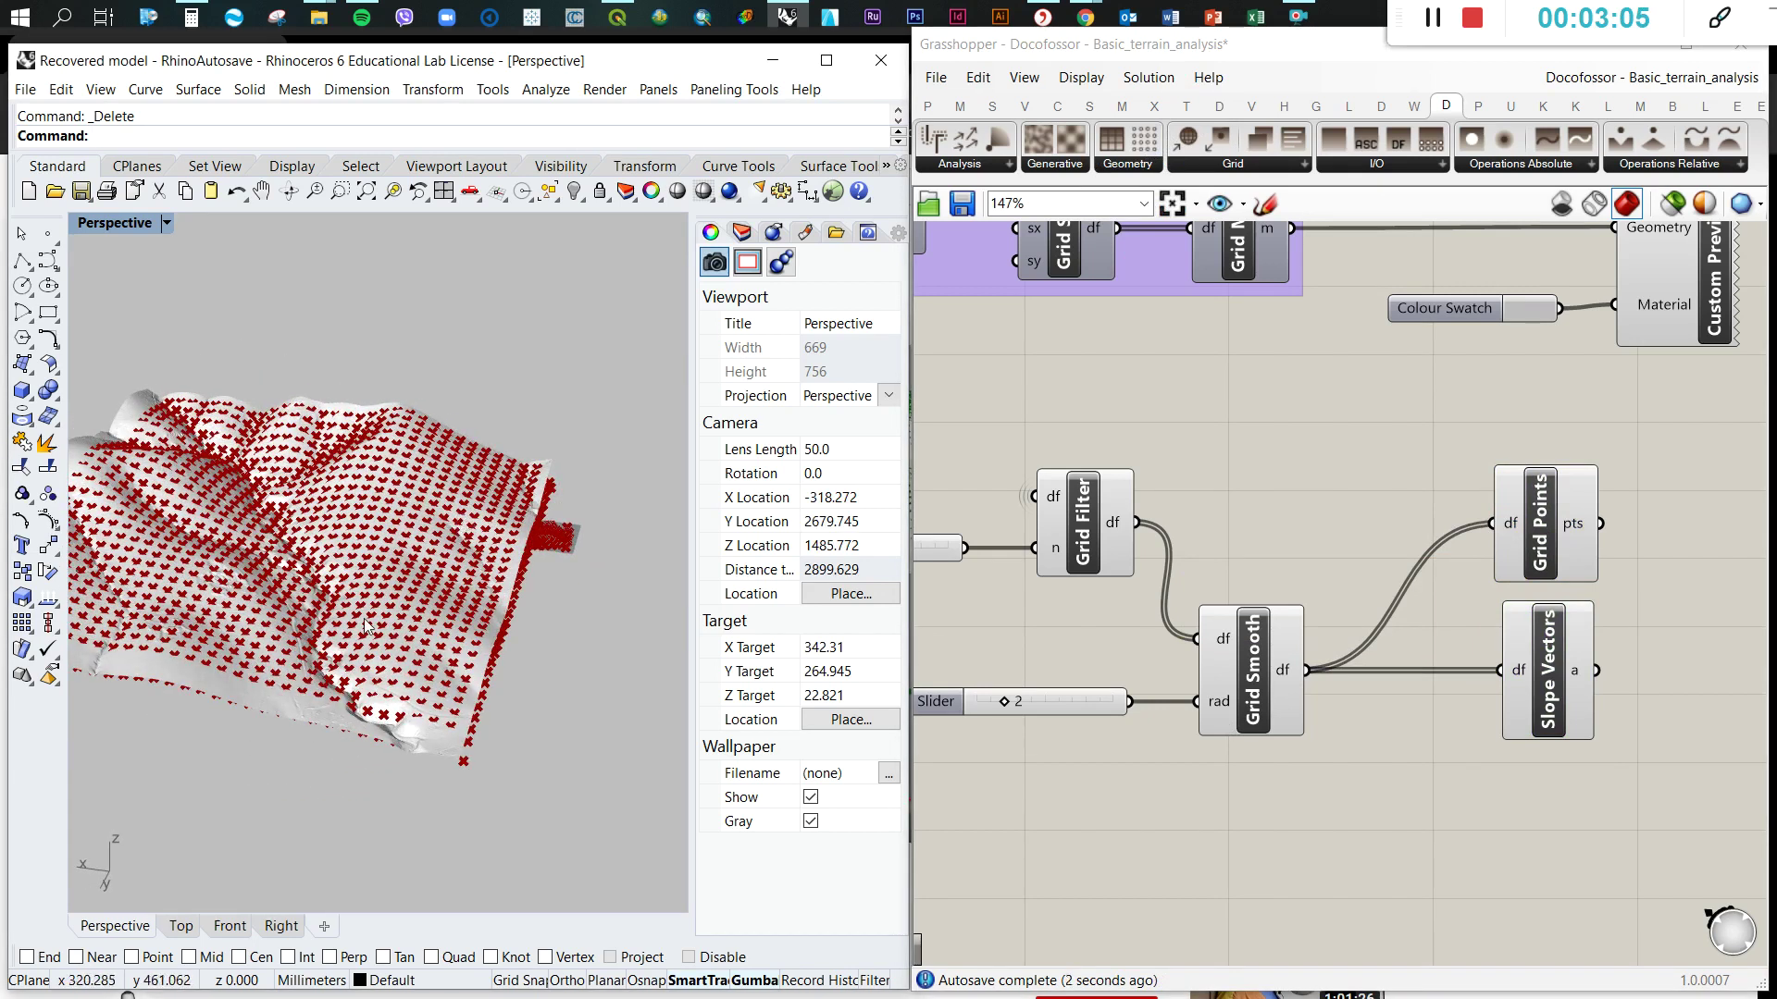
{"action": "scroll", "coordinate": [367, 624], "scroll_direction": "up", "scroll_amount": 6}
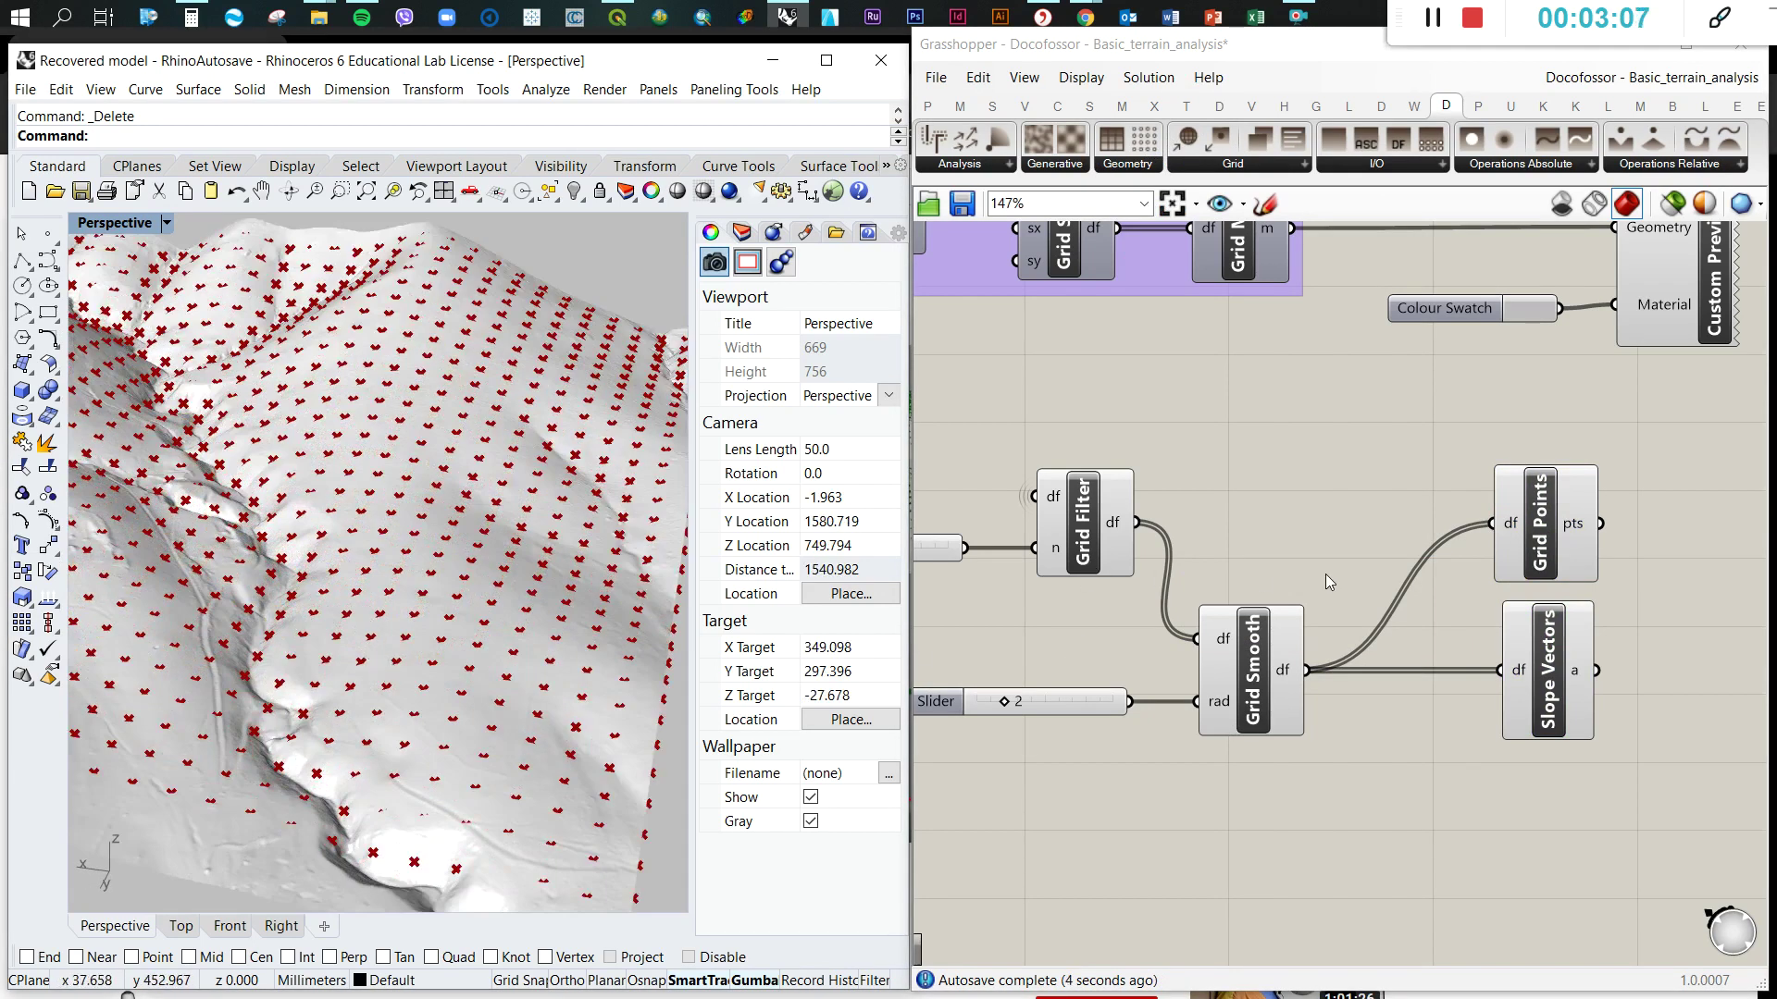
{"action": "scroll", "coordinate": [1325, 581], "scroll_direction": "down", "scroll_amount": 1}
{"action": "right_click_drag", "start_coordinate": [574, 601], "coordinate": [469, 540]}
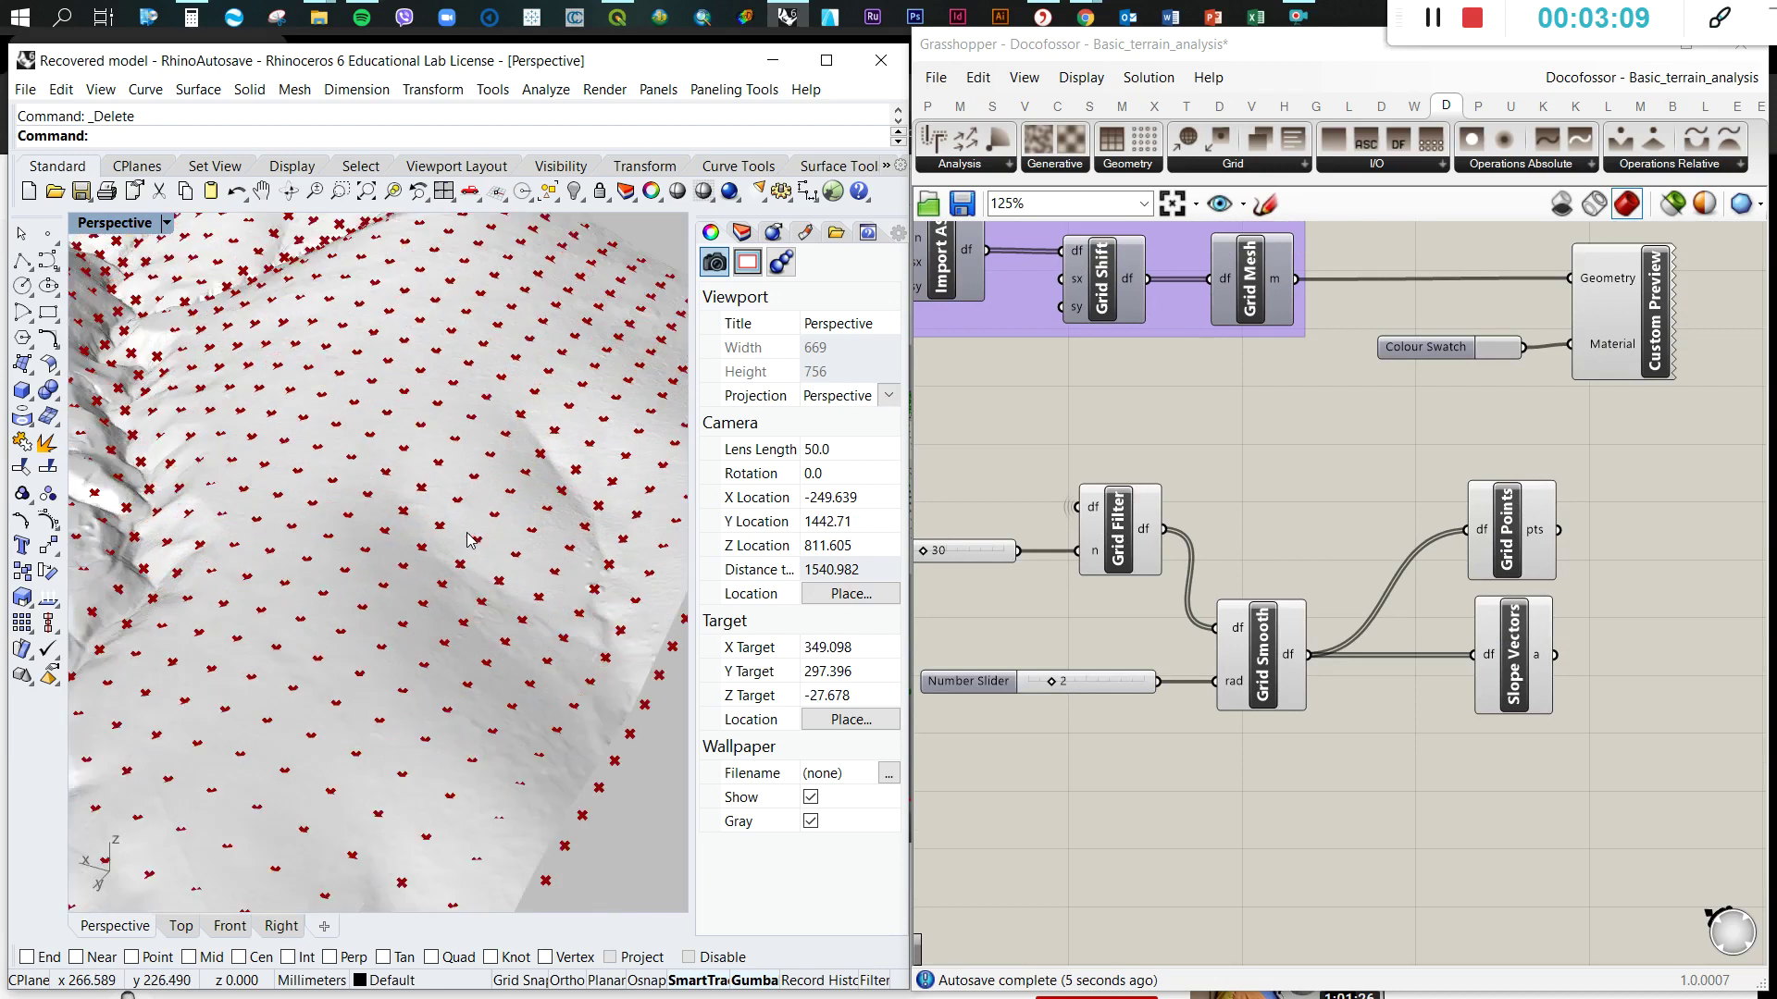
{"action": "scroll", "coordinate": [469, 540], "scroll_direction": "down", "scroll_amount": 3}
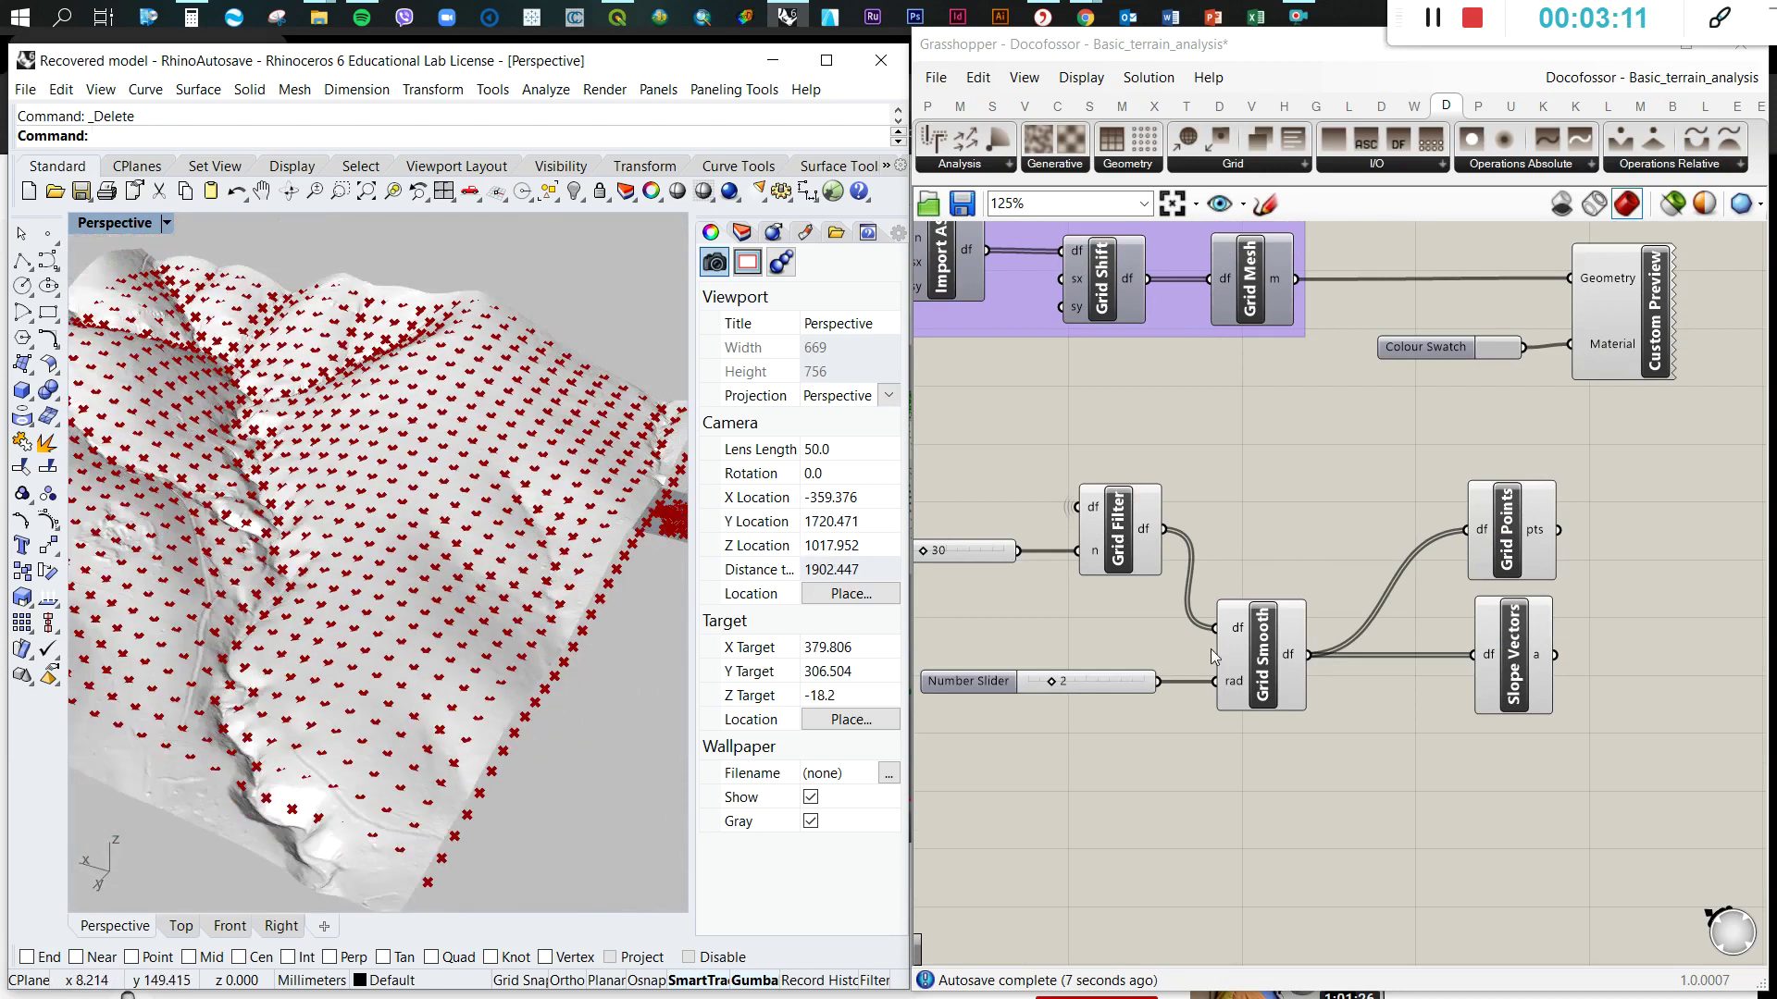
- Add a Vector Display component beside the Grid Points and Slope Vectors components
{"action": "left_click", "coordinate": [1434, 760]}
{"action": "scroll", "coordinate": [1441, 693], "scroll_direction": "down", "scroll_amount": 1}
{"action": "scroll", "coordinate": [1495, 708], "scroll_direction": "up", "scroll_amount": 1}
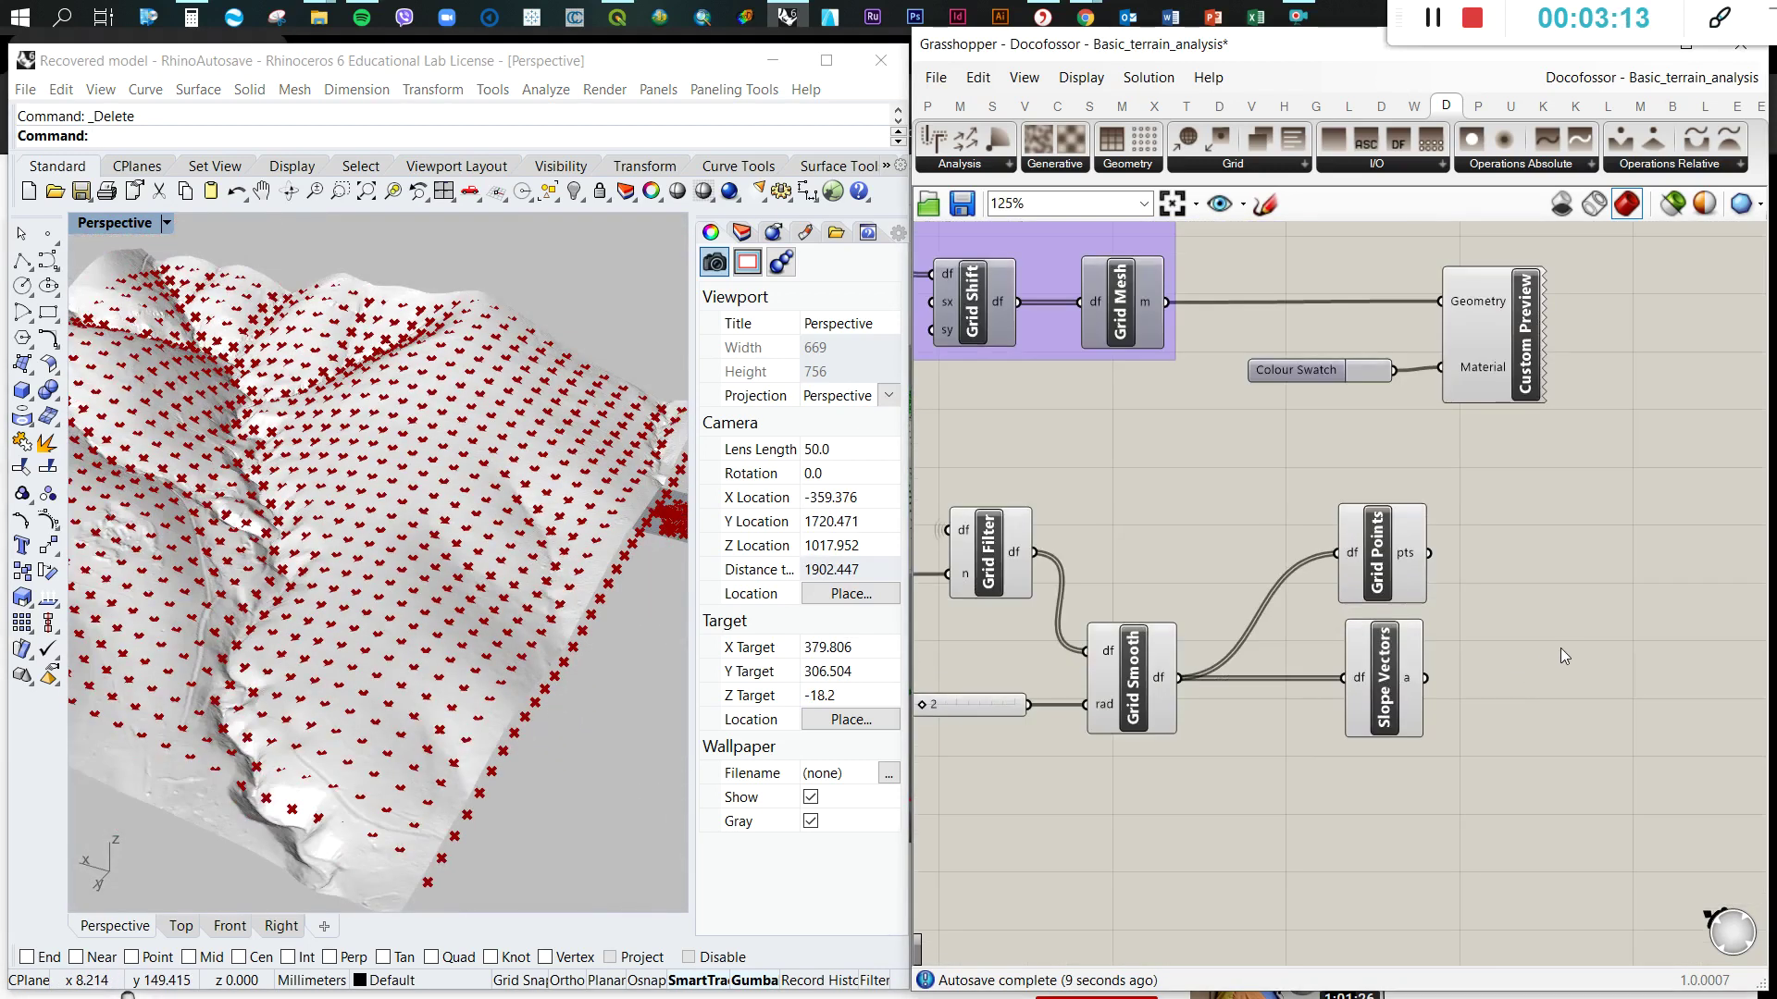
{"action": "double_click", "coordinate": [1567, 640]}
{"action": "type", "text": "disp"}
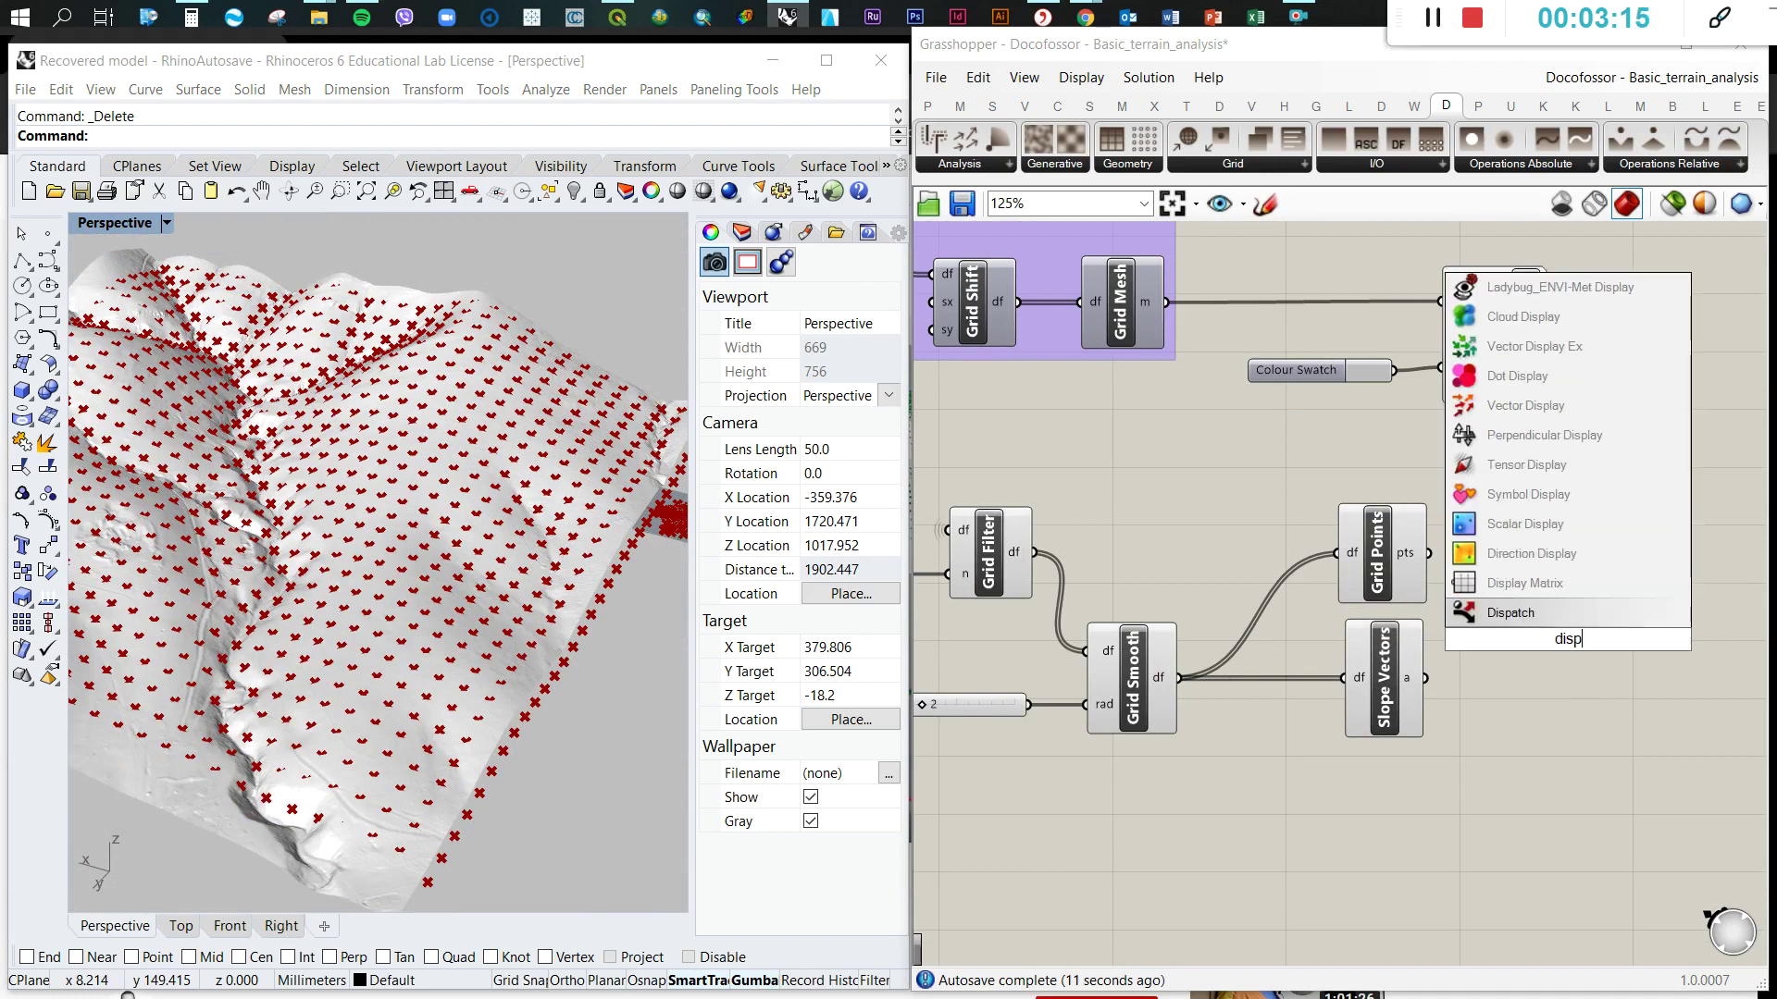
{"action": "key", "text": "BackSpace"}
{"action": "key", "text": "BackSpace"}
{"action": "key", "text": "BackSpace"}
{"action": "key", "text": "BackSpace"}
{"action": "type", "text": "ve"}
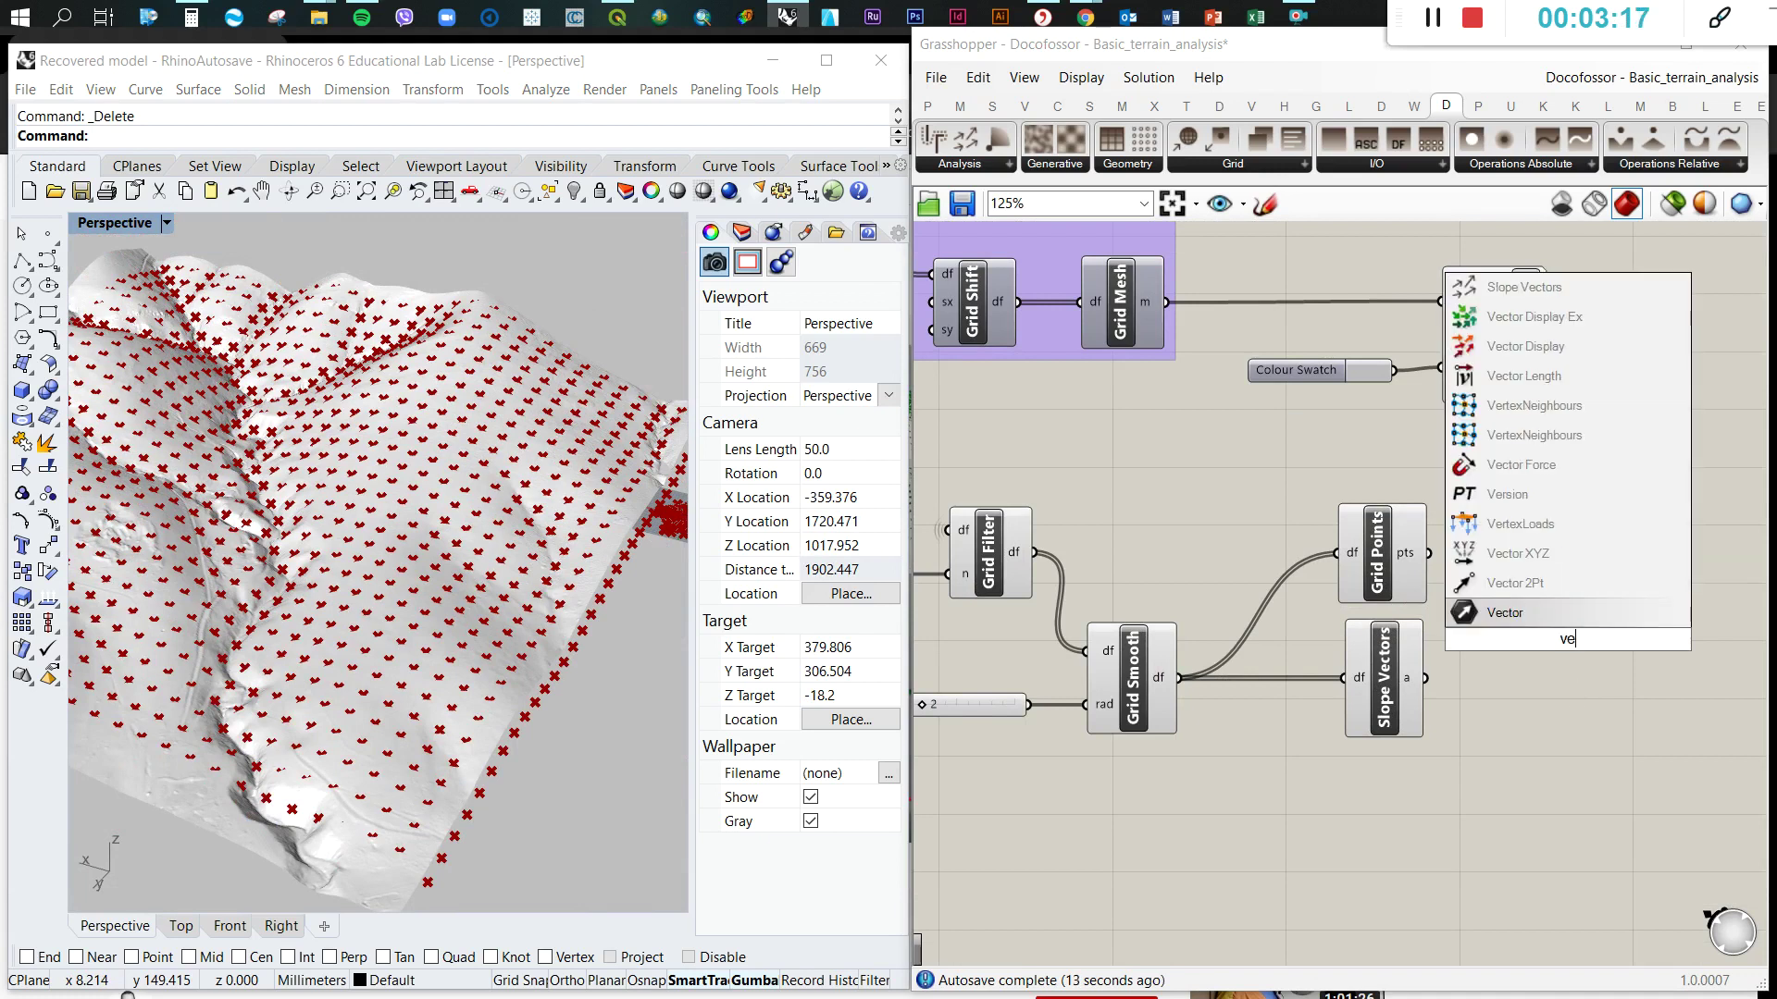
{"action": "type", "text": "ctor di"}
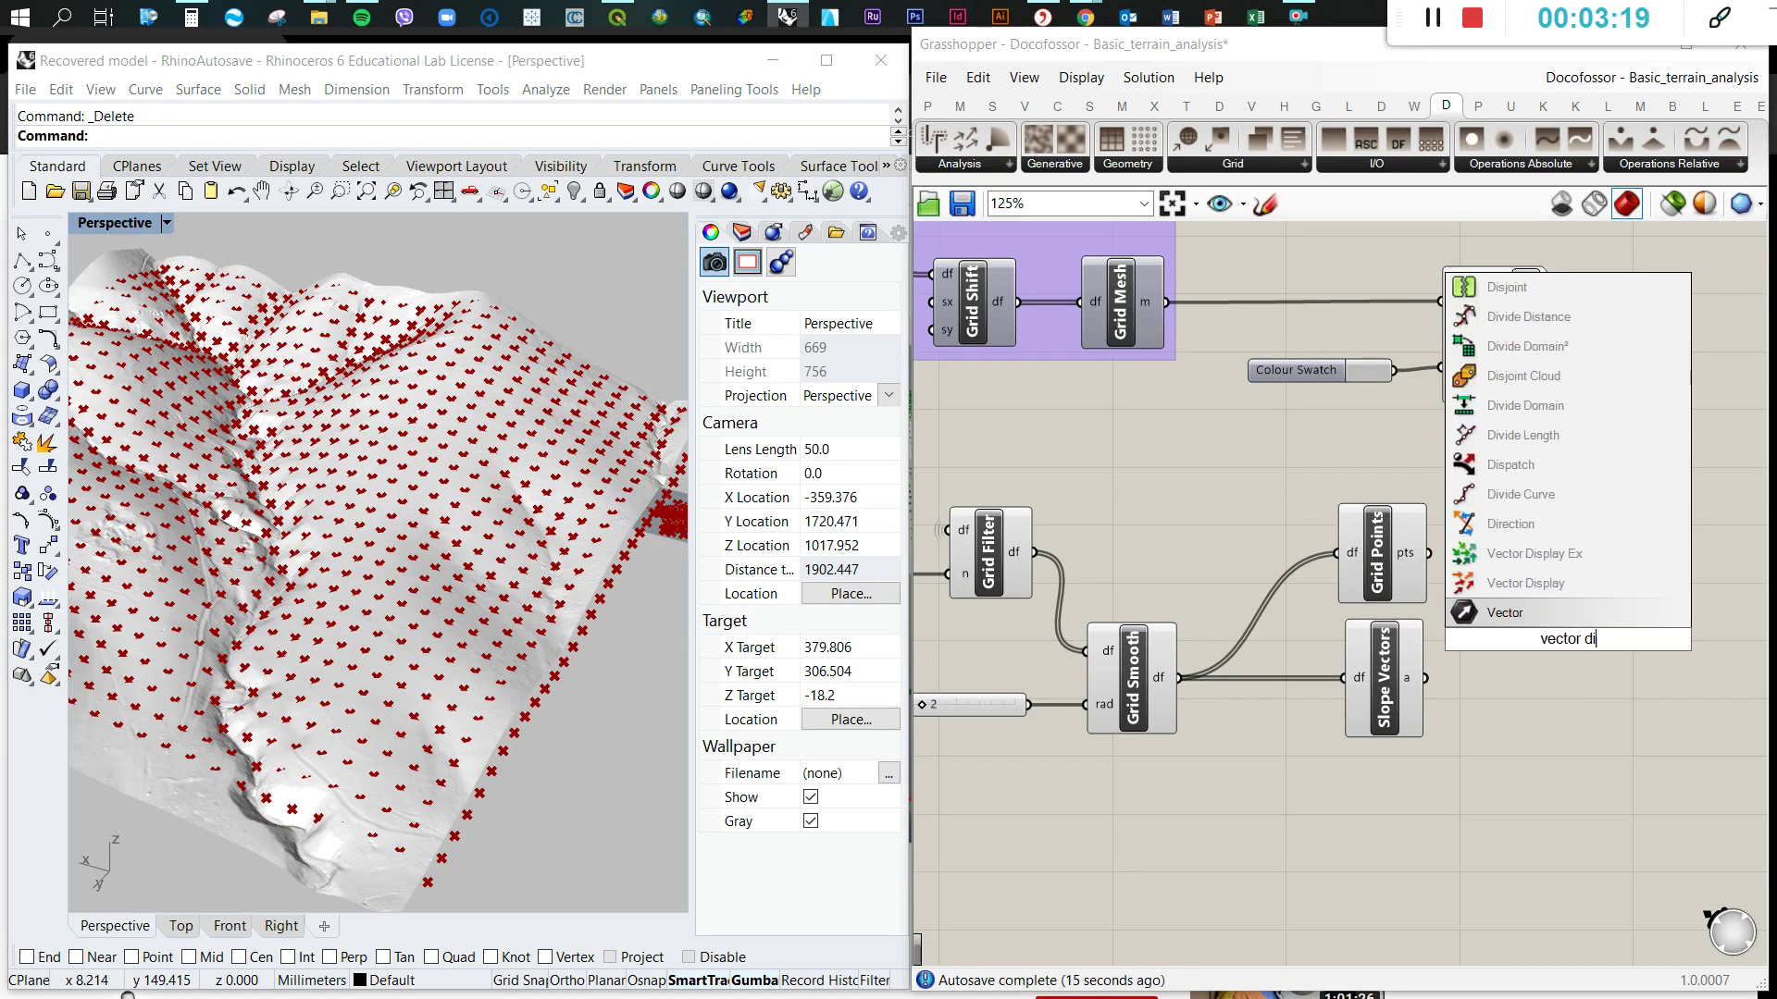
{"action": "type", "text": "spla"}
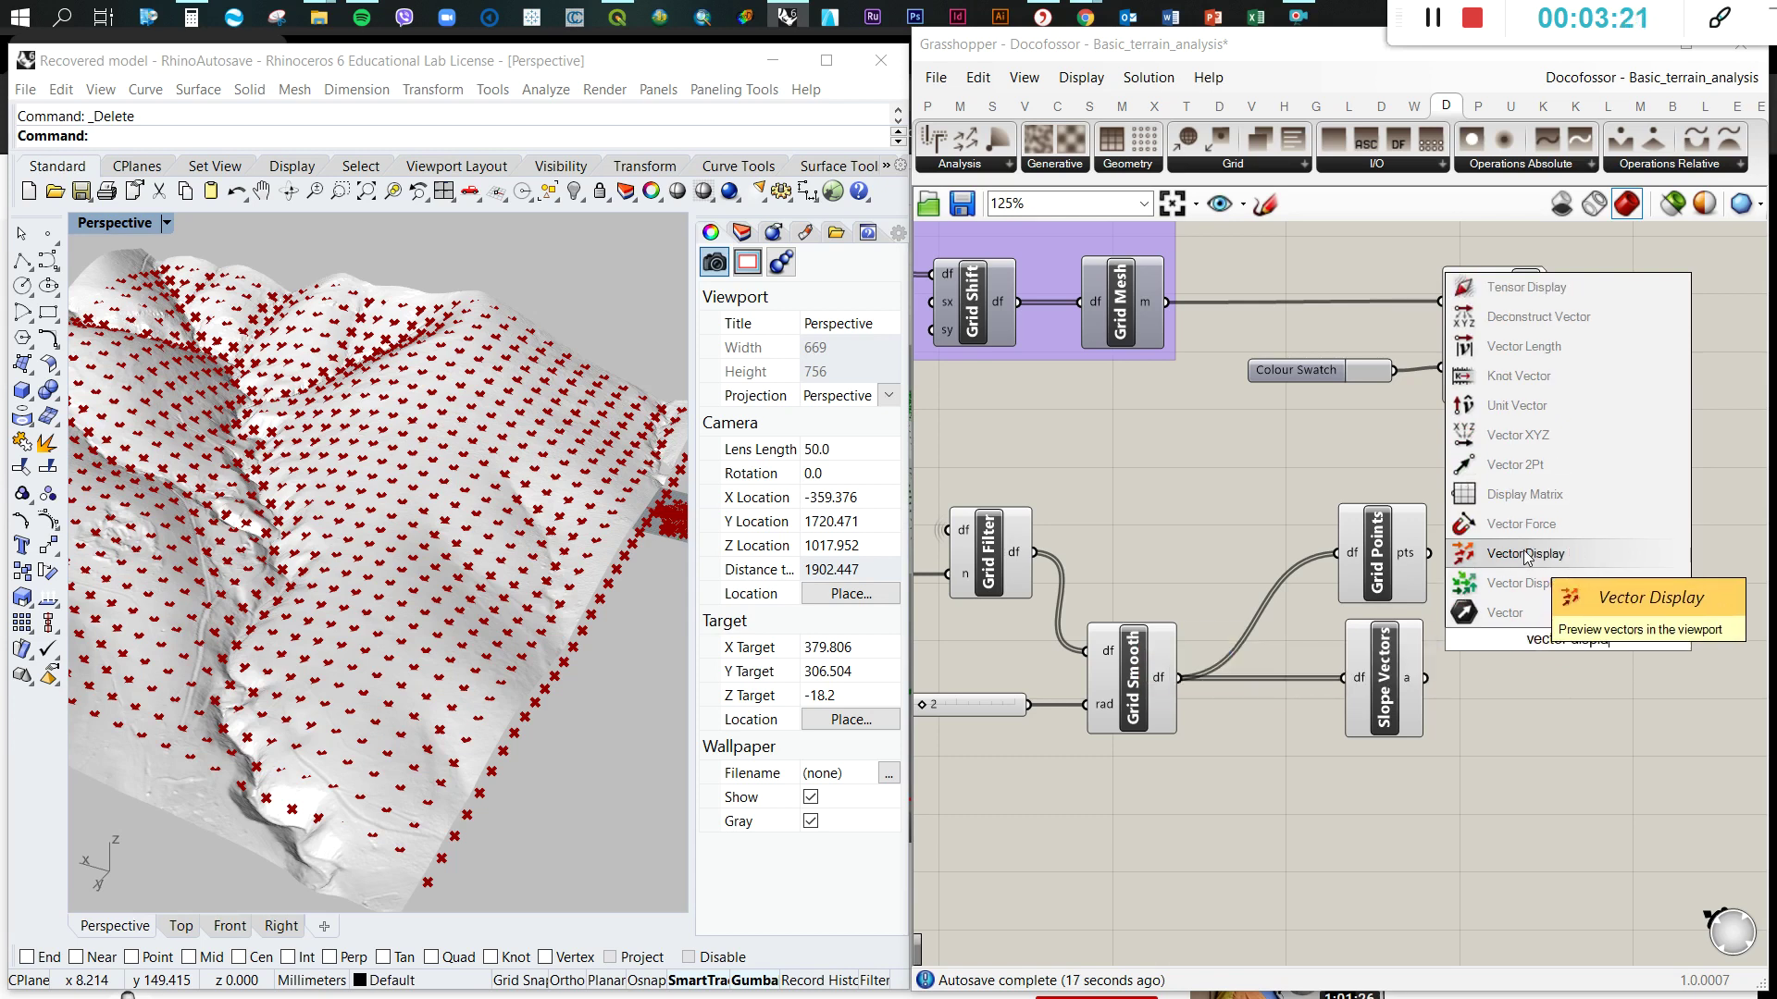
{"action": "left_click", "coordinate": [1522, 583]}
- Connect the Grid Points pts output to Vector Display's Anchor input and the Slope Vectors a output to its Vector input
{"action": "left_click", "coordinate": [1514, 677]}
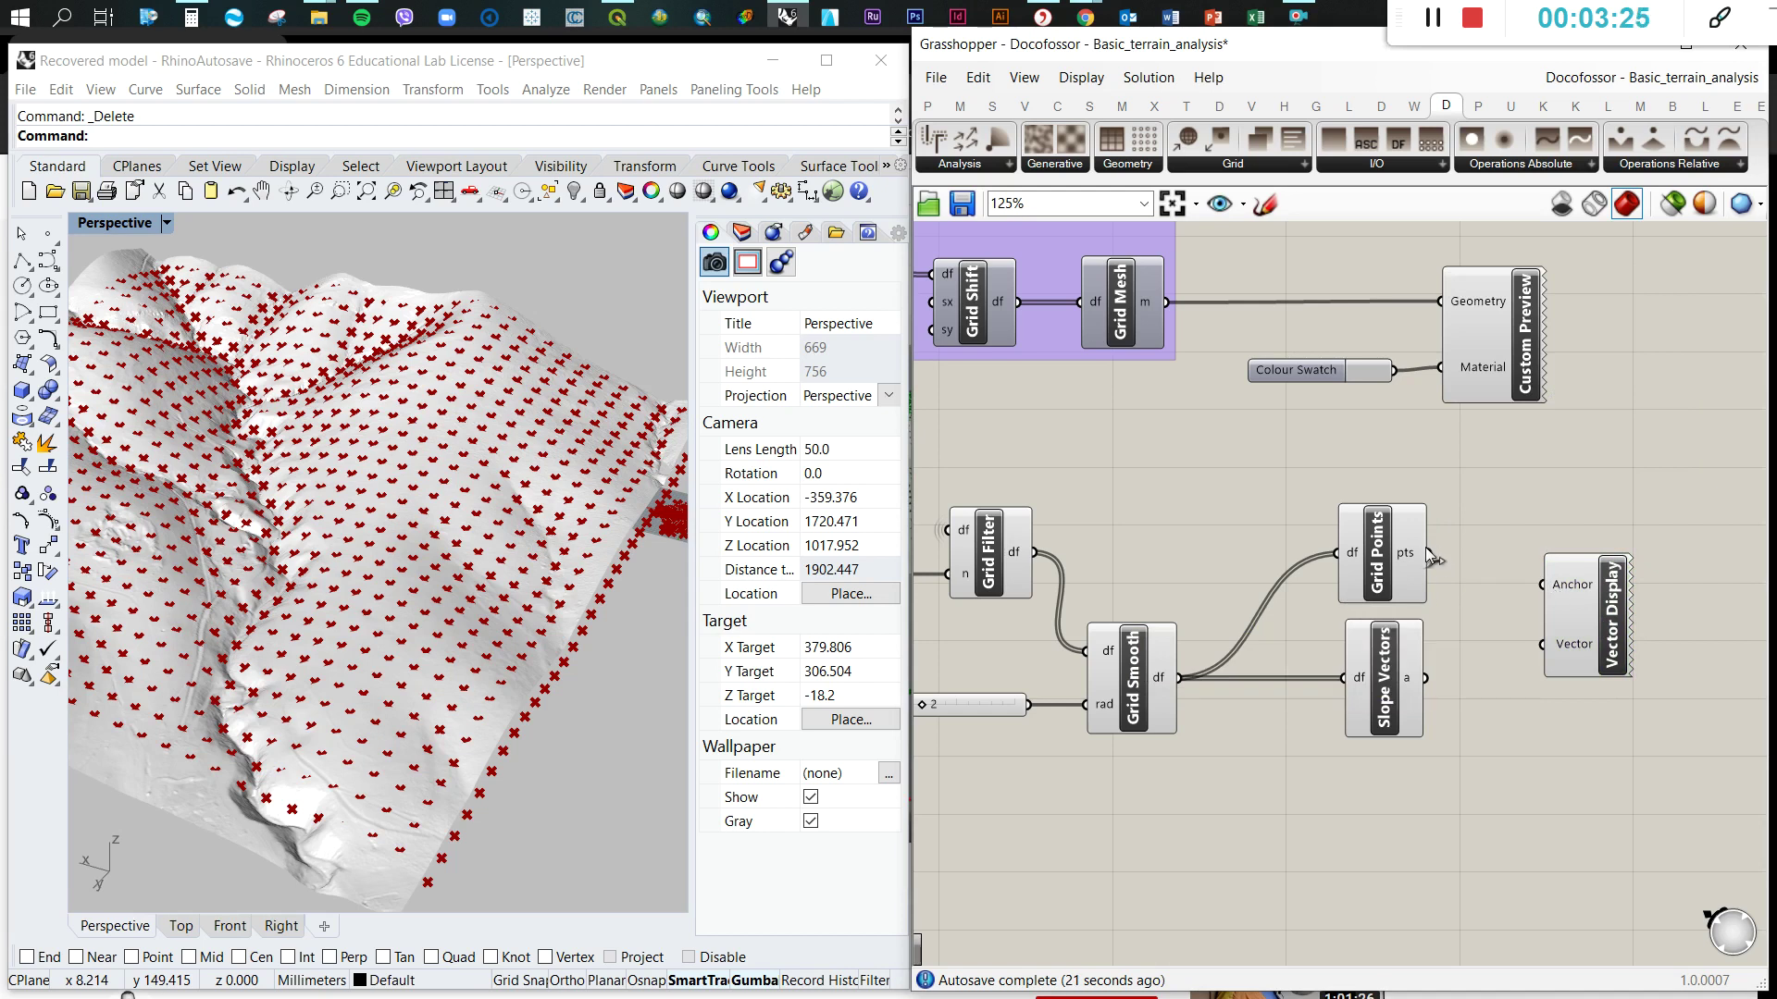
{"action": "left_click_drag", "start_coordinate": [1428, 553], "coordinate": [1494, 567]}
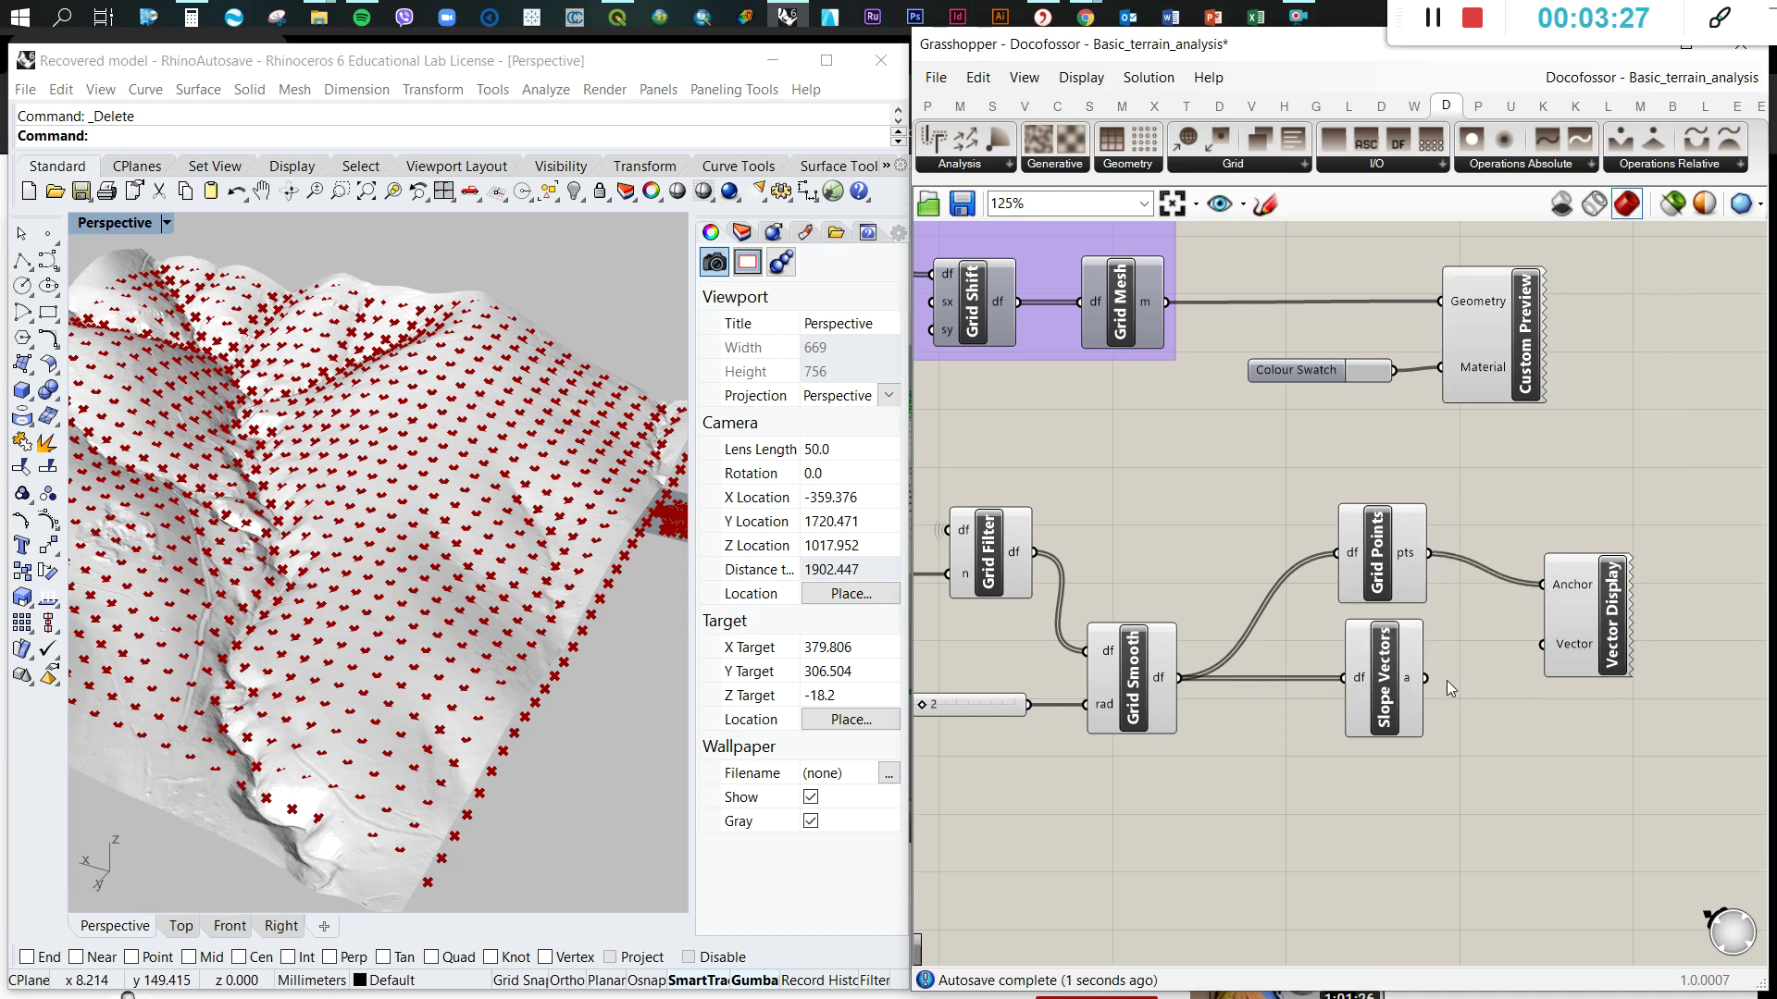
{"action": "left_click_drag", "start_coordinate": [1425, 678], "coordinate": [1543, 653]}
- Examine the slope vector arrows over the terrain mesh from several angles in the Rhino perspective view
{"action": "scroll", "coordinate": [426, 731], "scroll_direction": "up", "scroll_amount": 5}
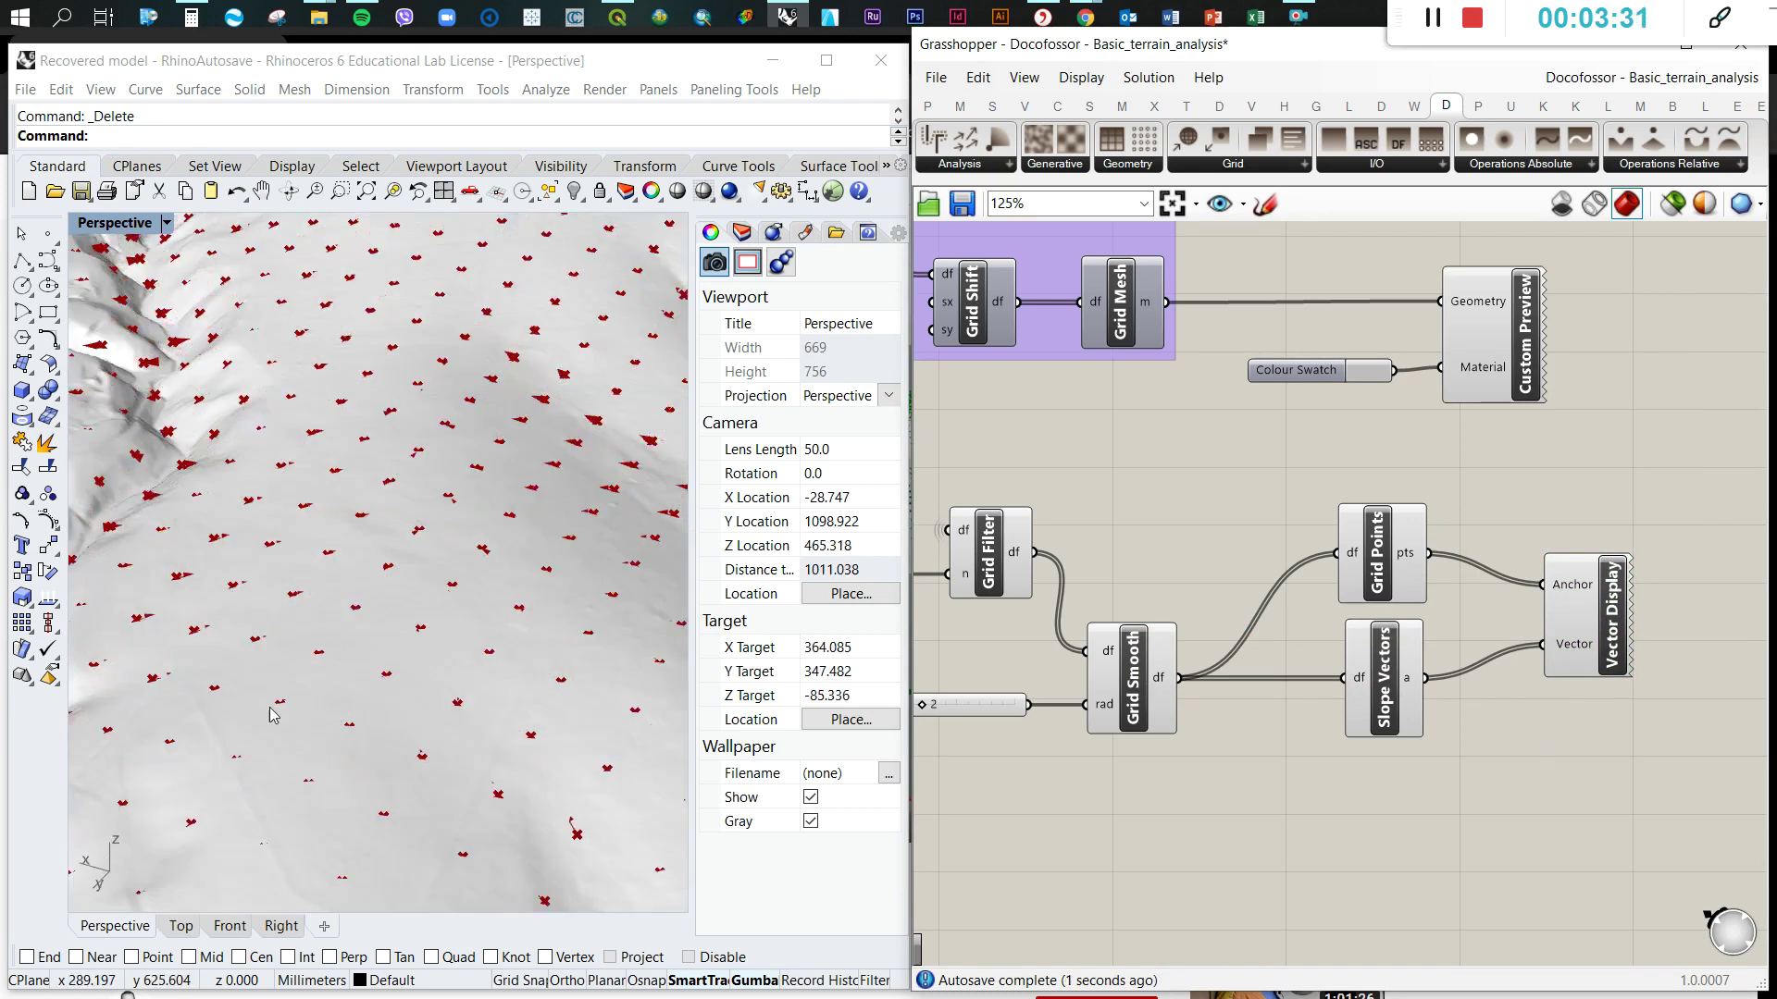
{"action": "scroll", "coordinate": [269, 708], "scroll_direction": "down", "scroll_amount": 2}
{"action": "right_click_drag", "start_coordinate": [374, 672], "coordinate": [418, 729]}
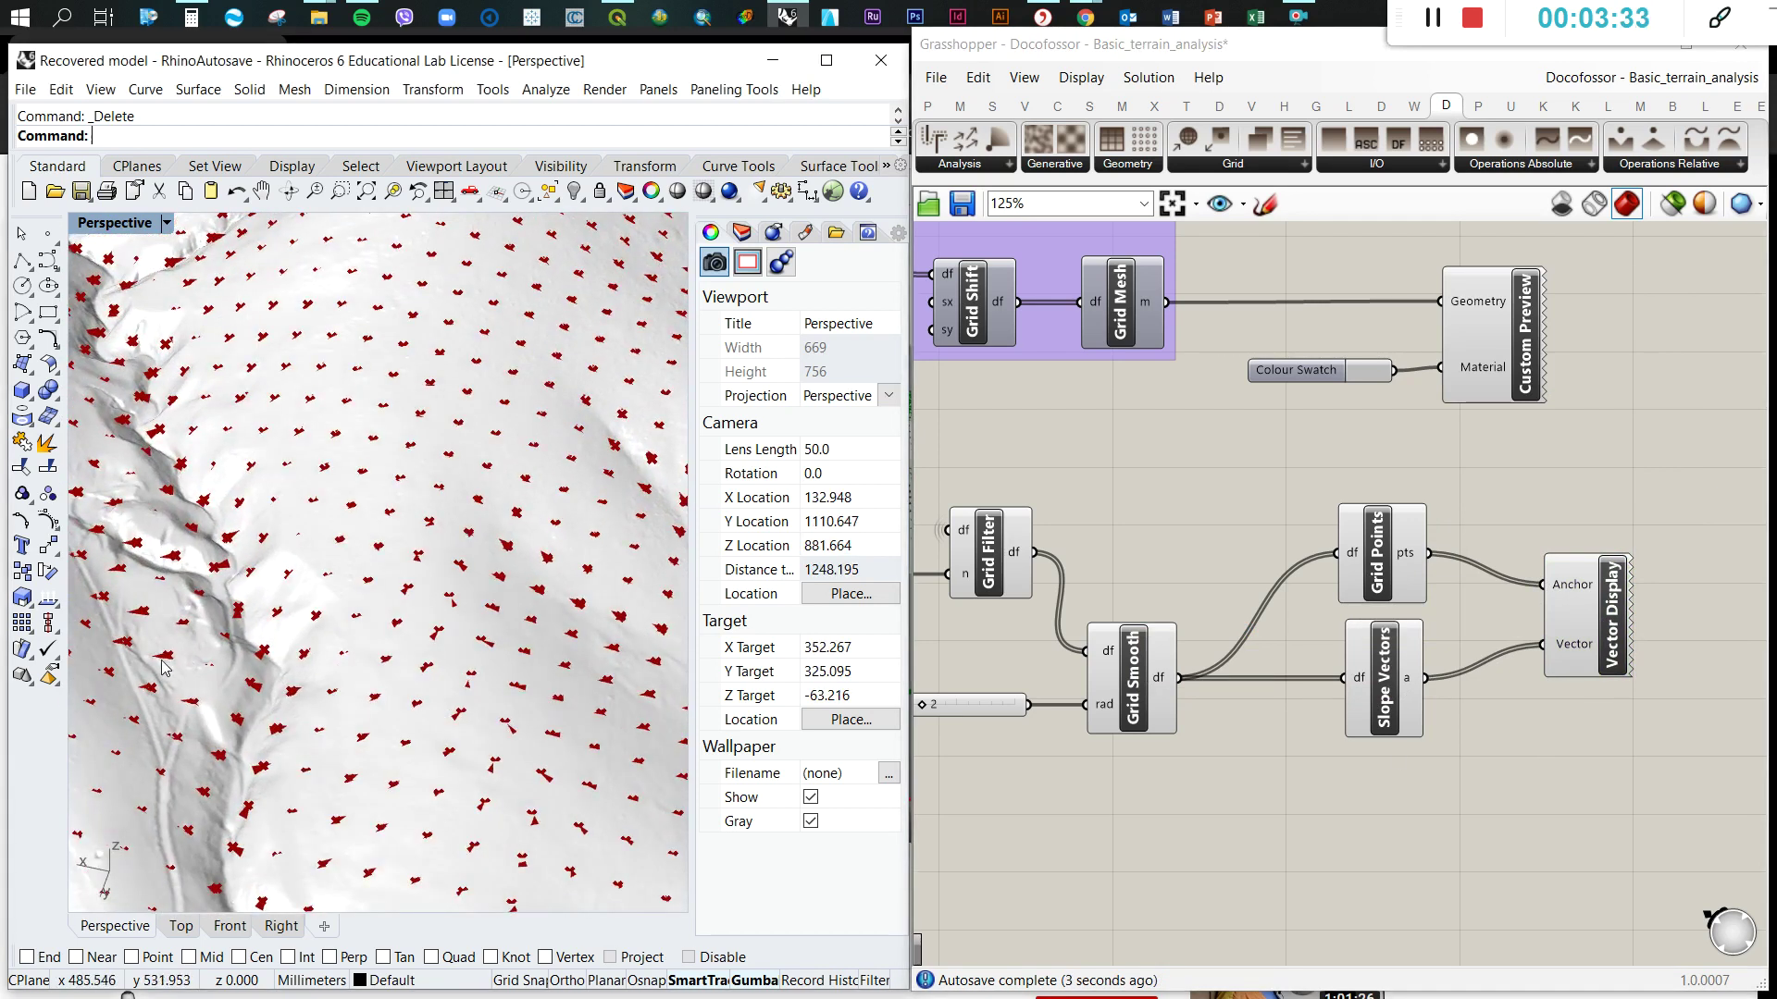
{"action": "scroll", "coordinate": [164, 667], "scroll_direction": "up", "scroll_amount": 2}
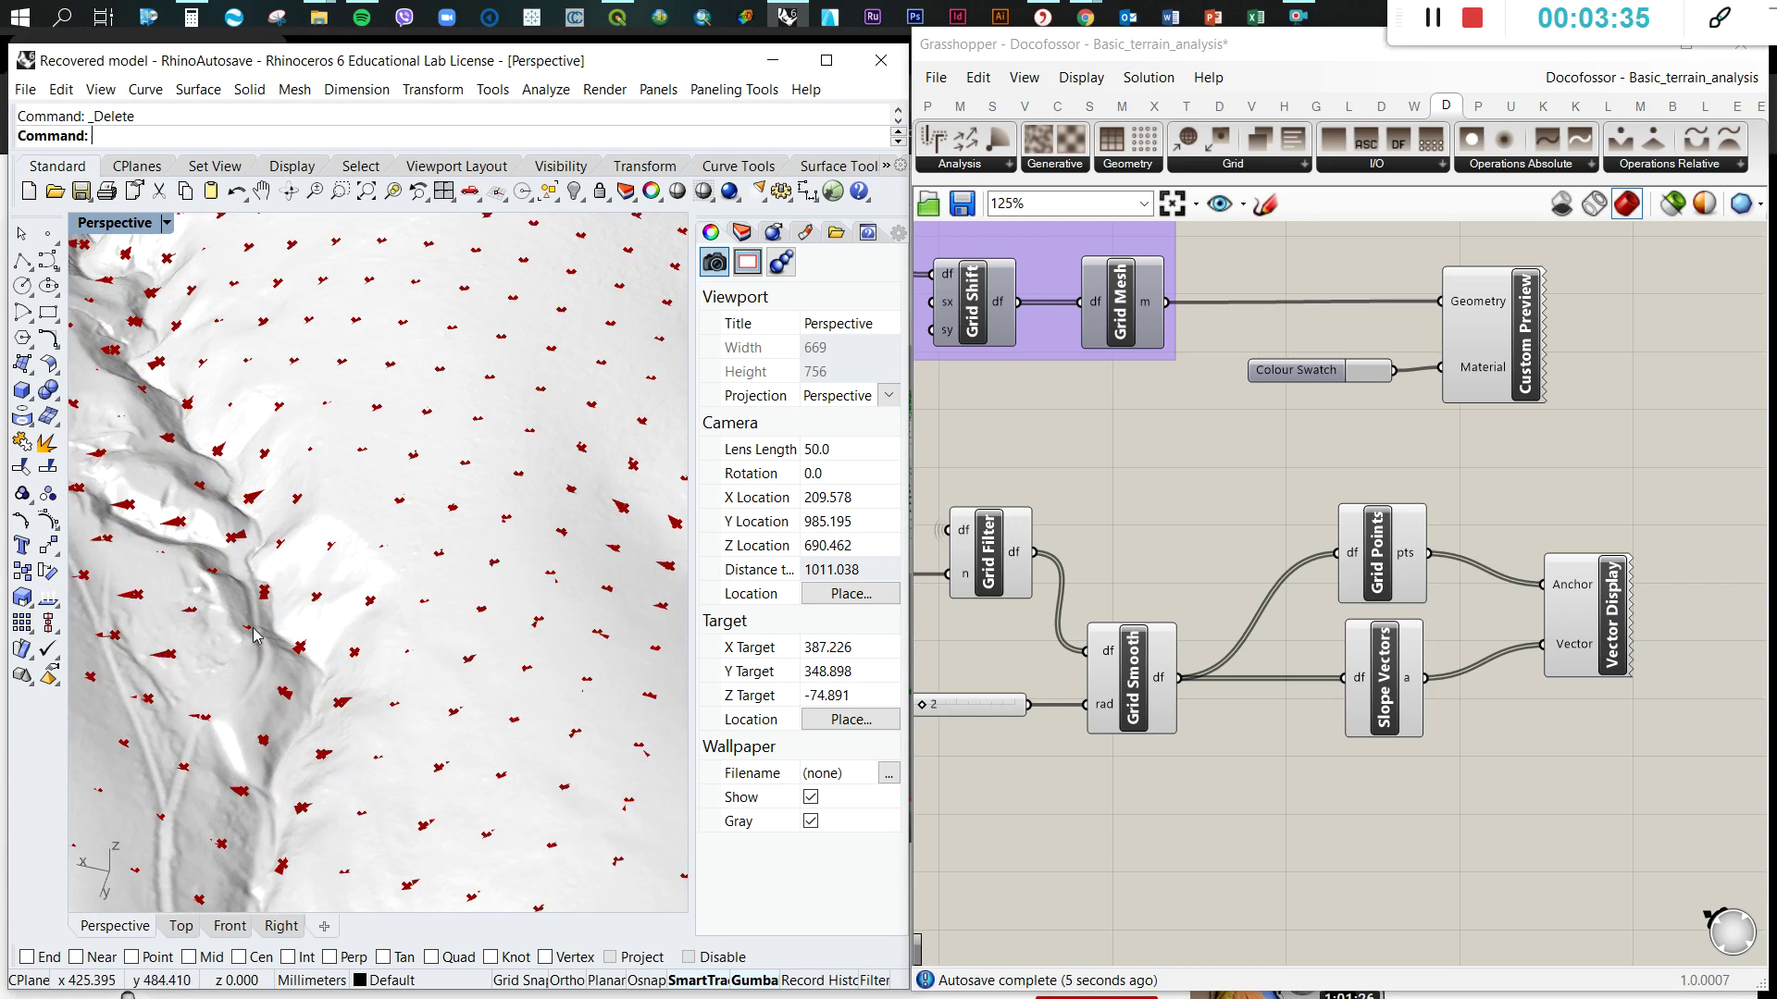
{"action": "scroll", "coordinate": [422, 586], "scroll_direction": "down", "scroll_amount": 4}
{"action": "right_click_drag", "start_coordinate": [428, 578], "coordinate": [369, 620]}
{"action": "scroll", "coordinate": [407, 549], "scroll_direction": "down", "scroll_amount": 6}
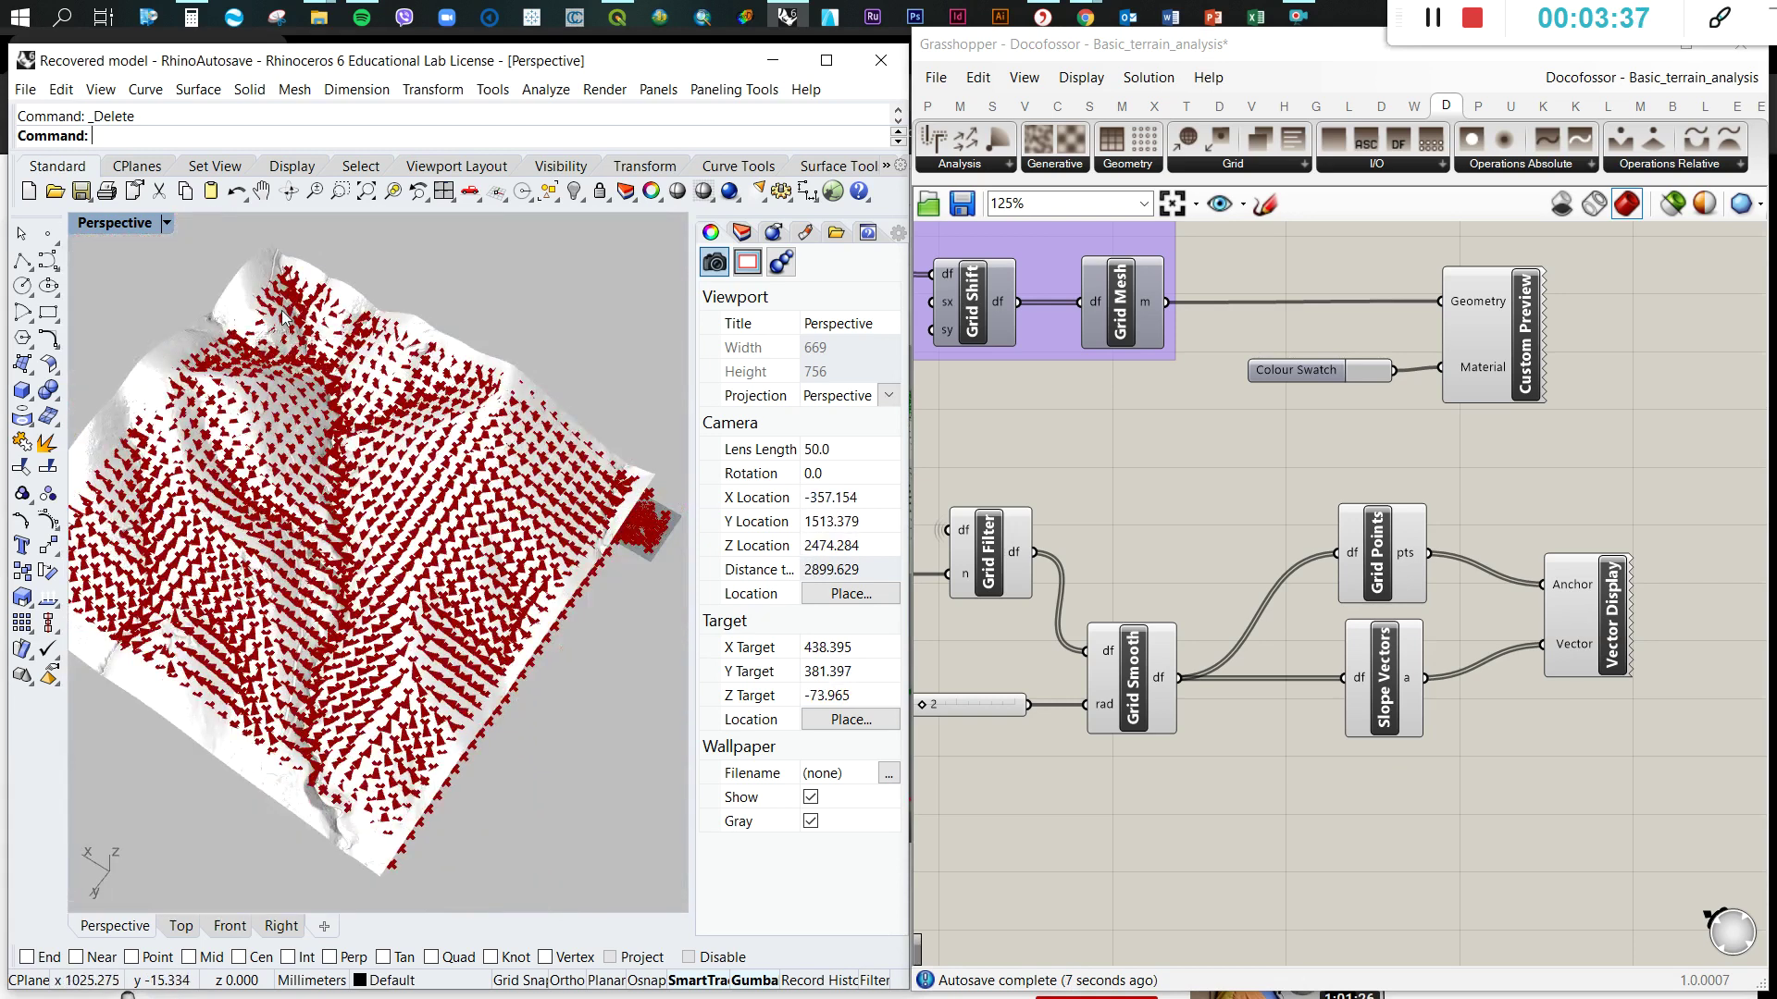
{"action": "scroll", "coordinate": [238, 468], "scroll_direction": "up", "scroll_amount": 10}
{"action": "scroll", "coordinate": [234, 571], "scroll_direction": "down", "scroll_amount": 4}
{"action": "right_click_drag", "start_coordinate": [351, 549], "coordinate": [366, 629]}
- Turn off the Custom Preview component's terrain preview and look closely at the slope arrows in Rhino
{"action": "left_click", "coordinate": [1503, 325]}
{"action": "key", "text": "space"}
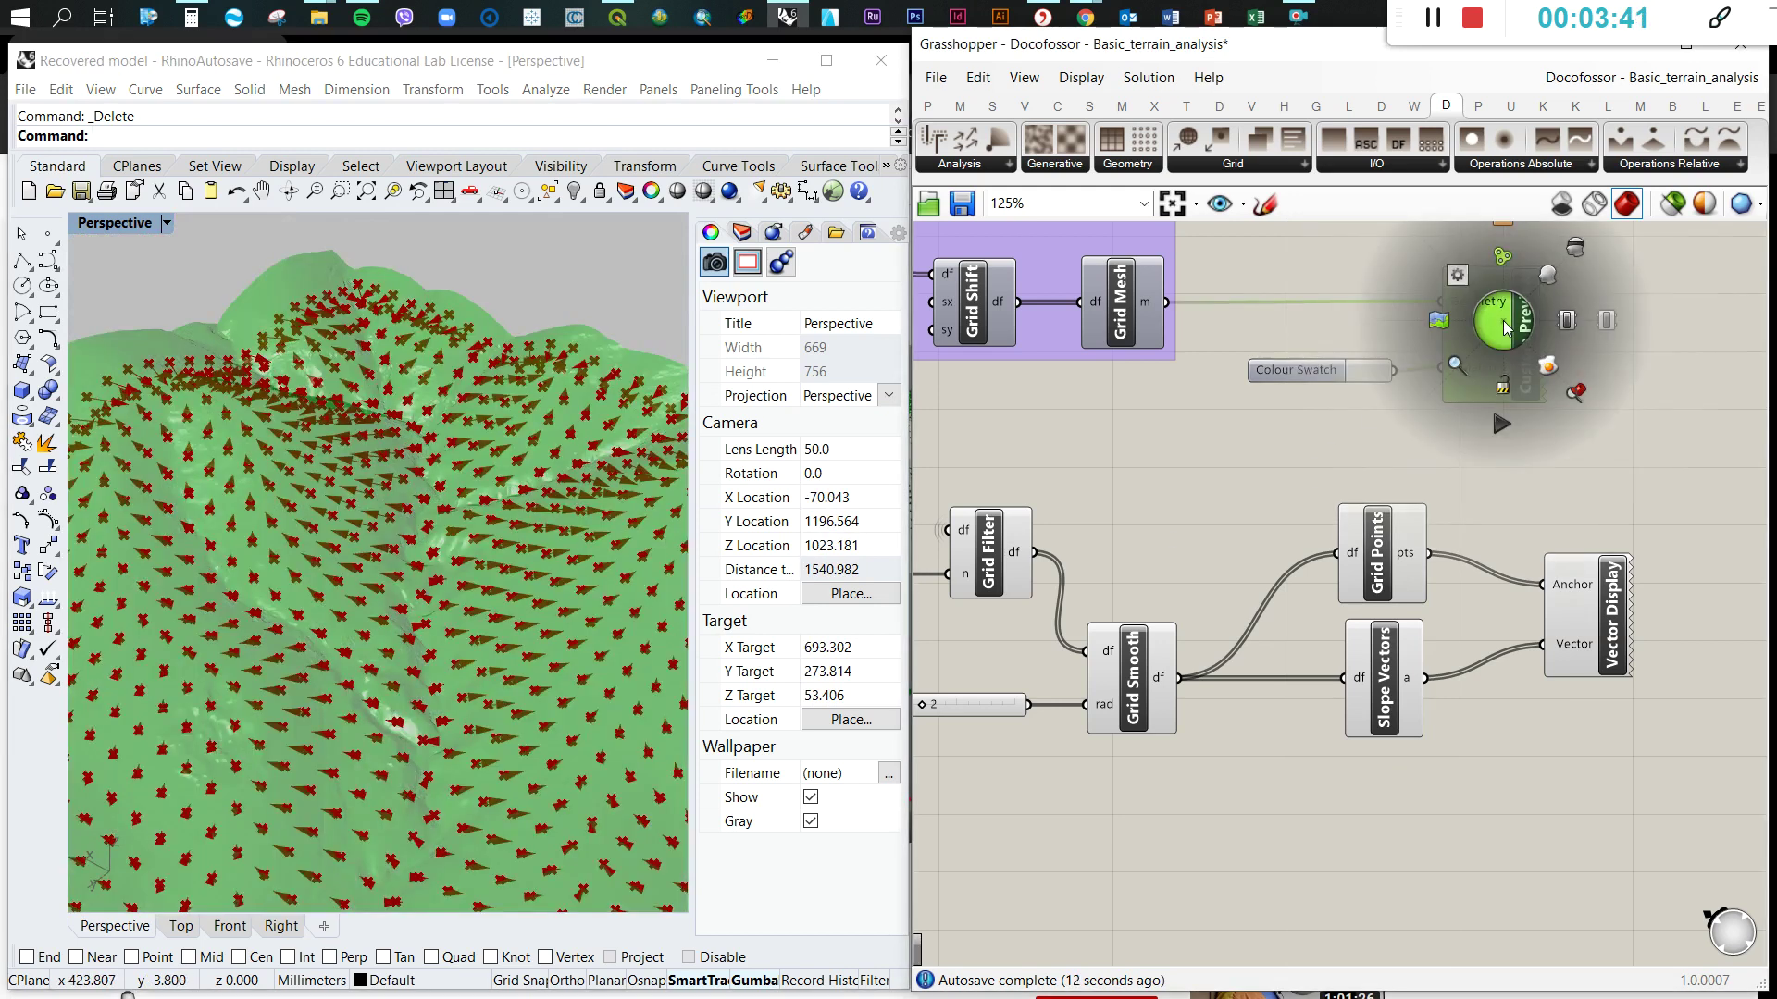
{"action": "left_click", "coordinate": [1577, 252]}
{"action": "scroll", "coordinate": [272, 620], "scroll_direction": "up", "scroll_amount": 5}
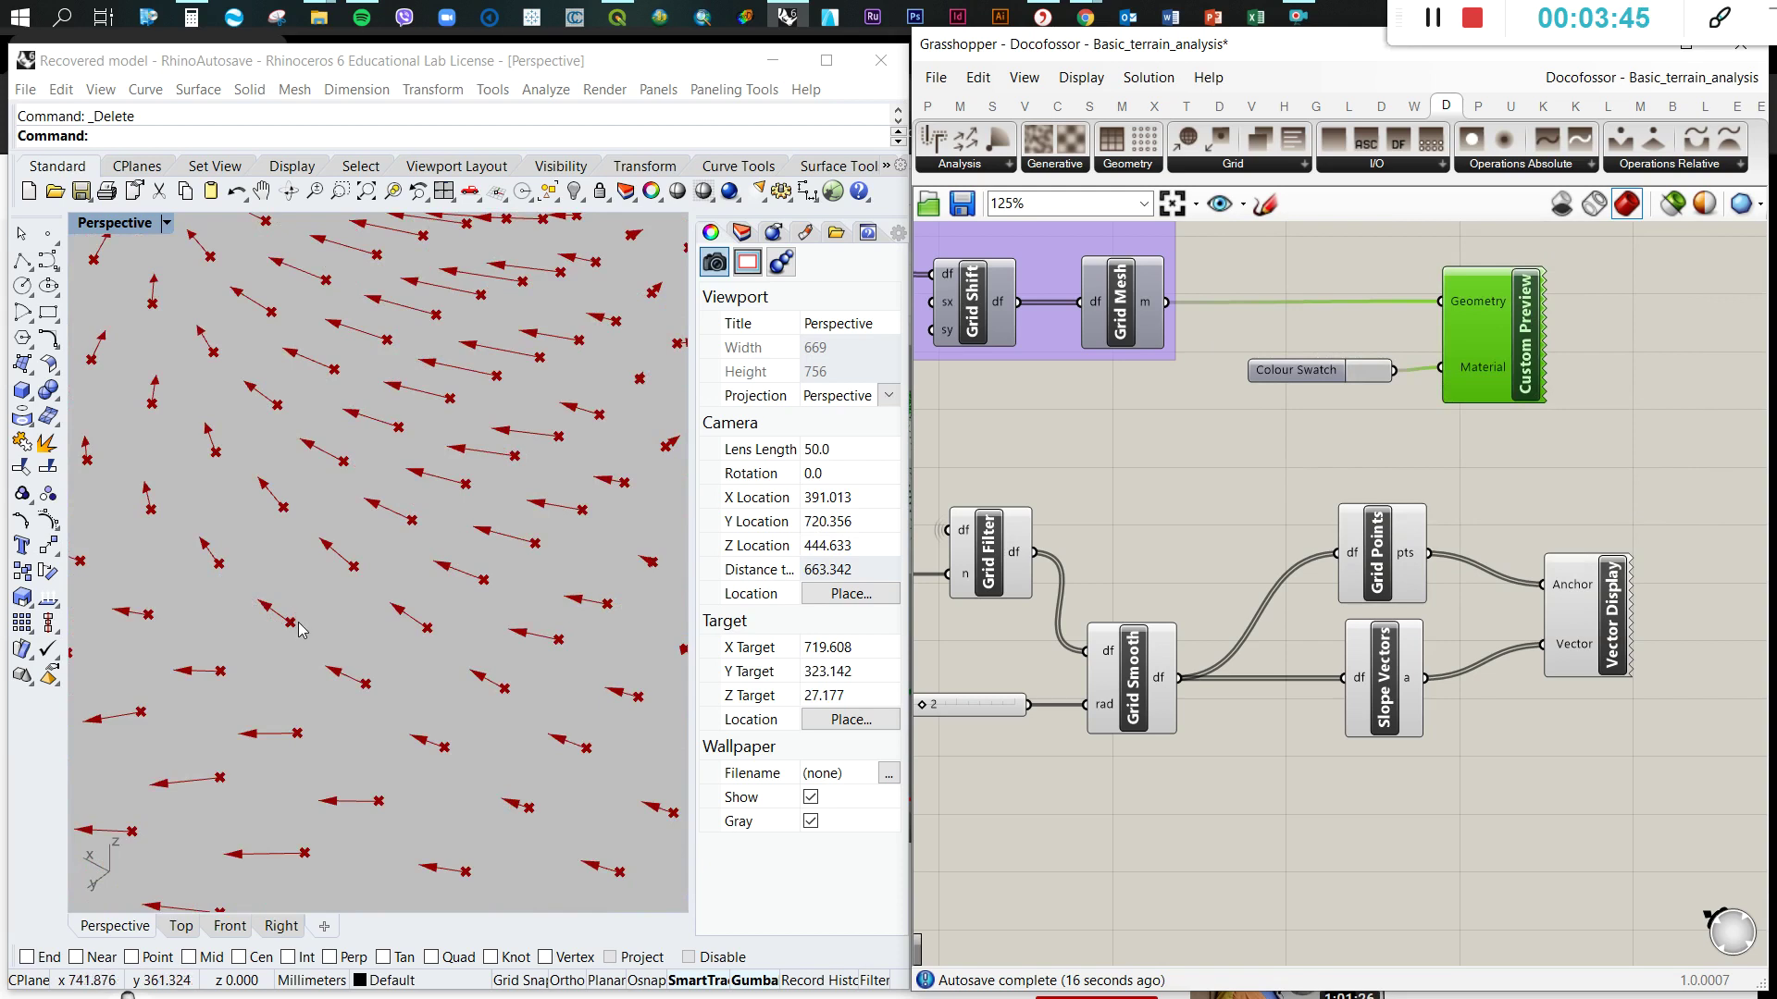
- Move the Vector Display component farther away from Slope Vectors to free space between them
{"action": "left_click", "coordinate": [1485, 754]}
{"action": "left_click_drag", "start_coordinate": [1589, 645], "coordinate": [1649, 643]}
{"action": "left_click", "coordinate": [1612, 726]}
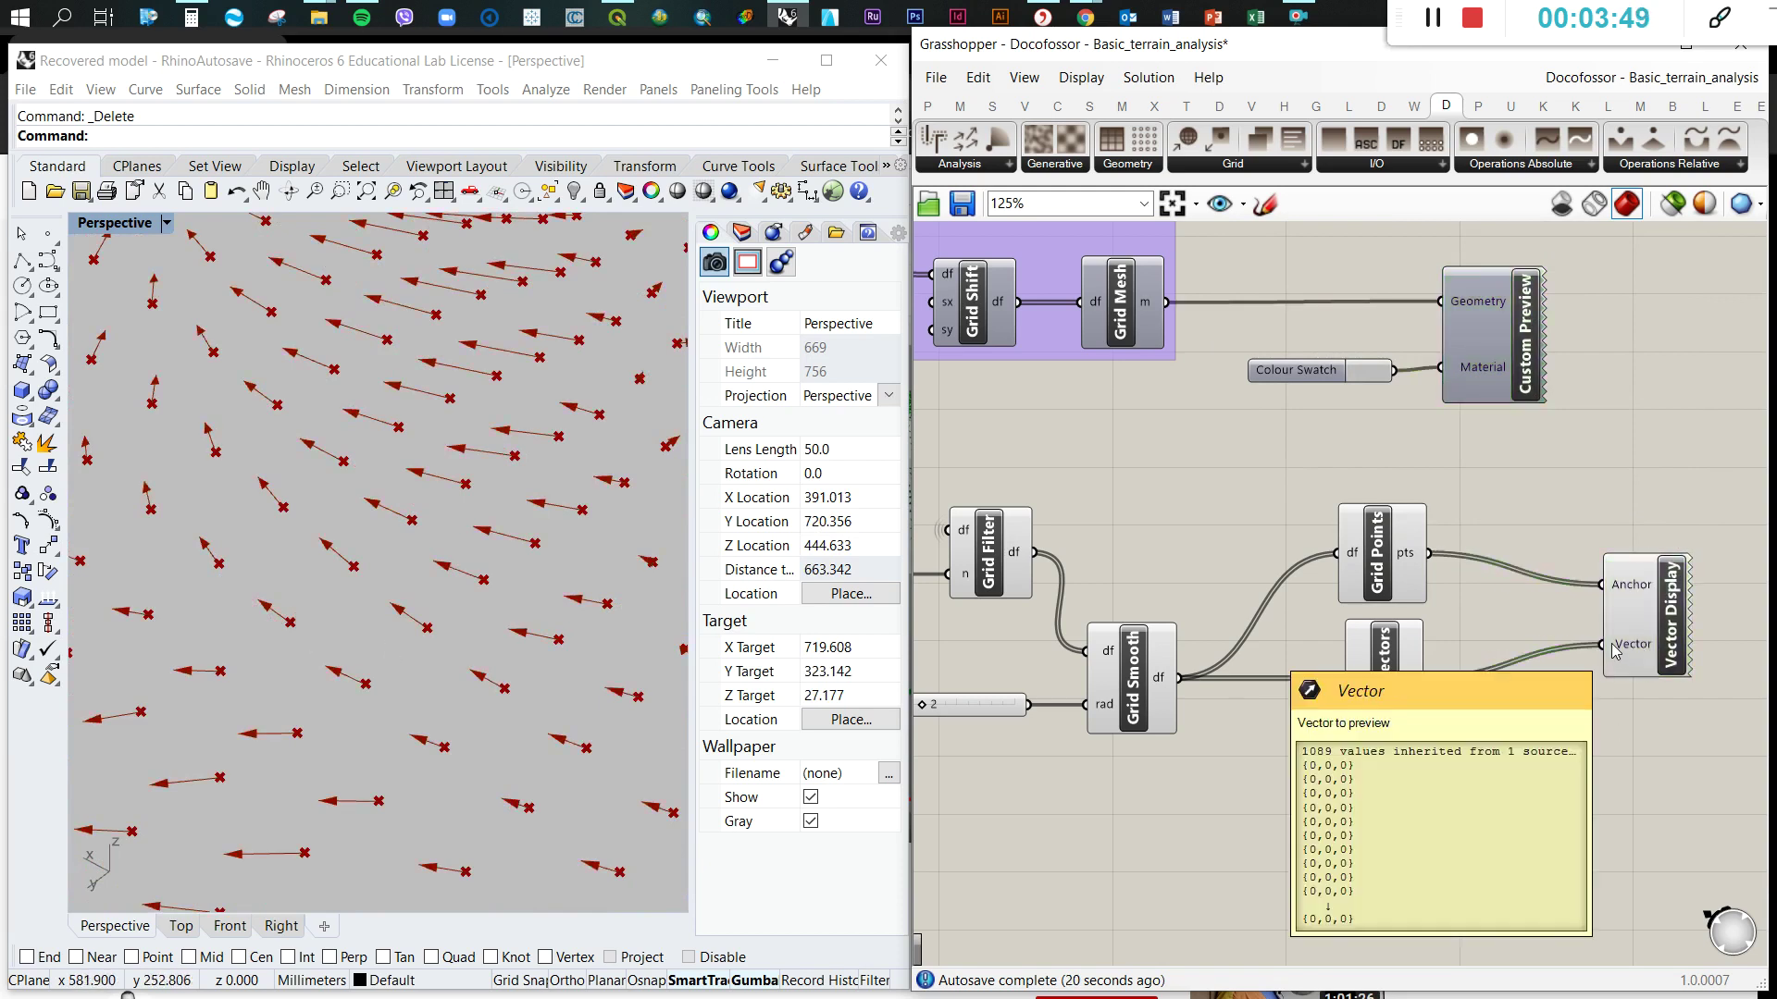
- Try the Reverse option on Vector Display's Vector input, and undo it
{"action": "right_click", "coordinate": [1612, 651]}
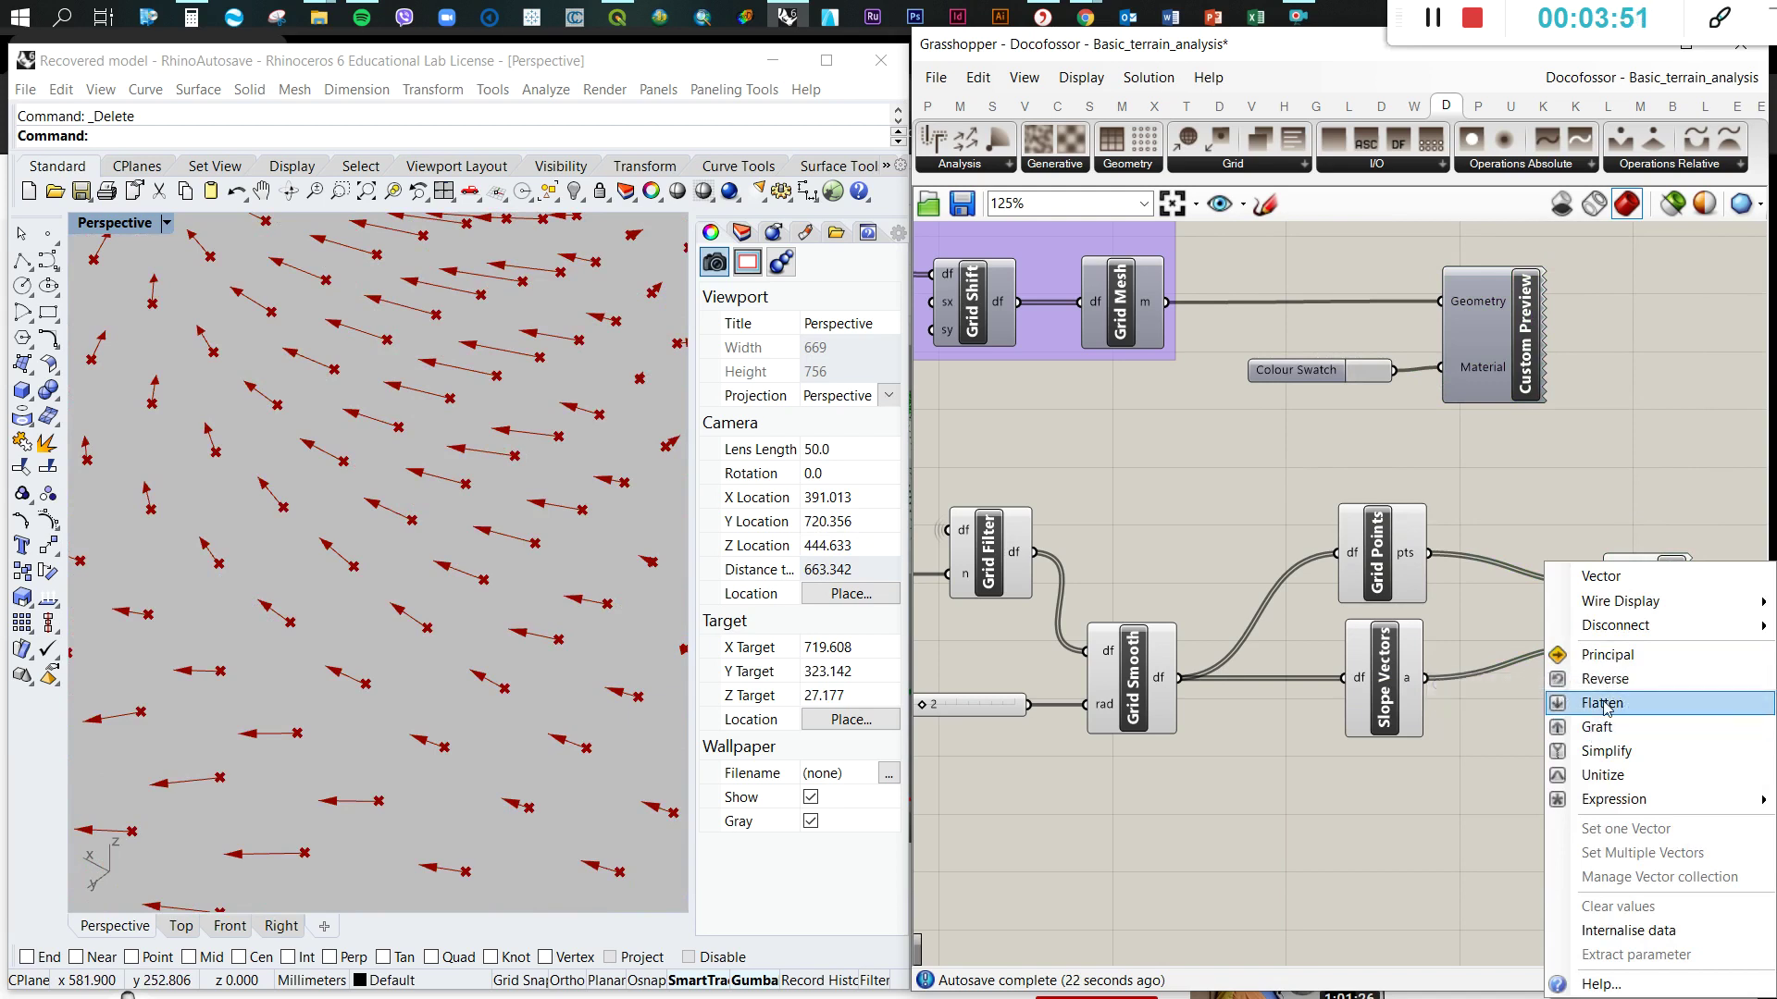
{"action": "left_click", "coordinate": [1606, 681]}
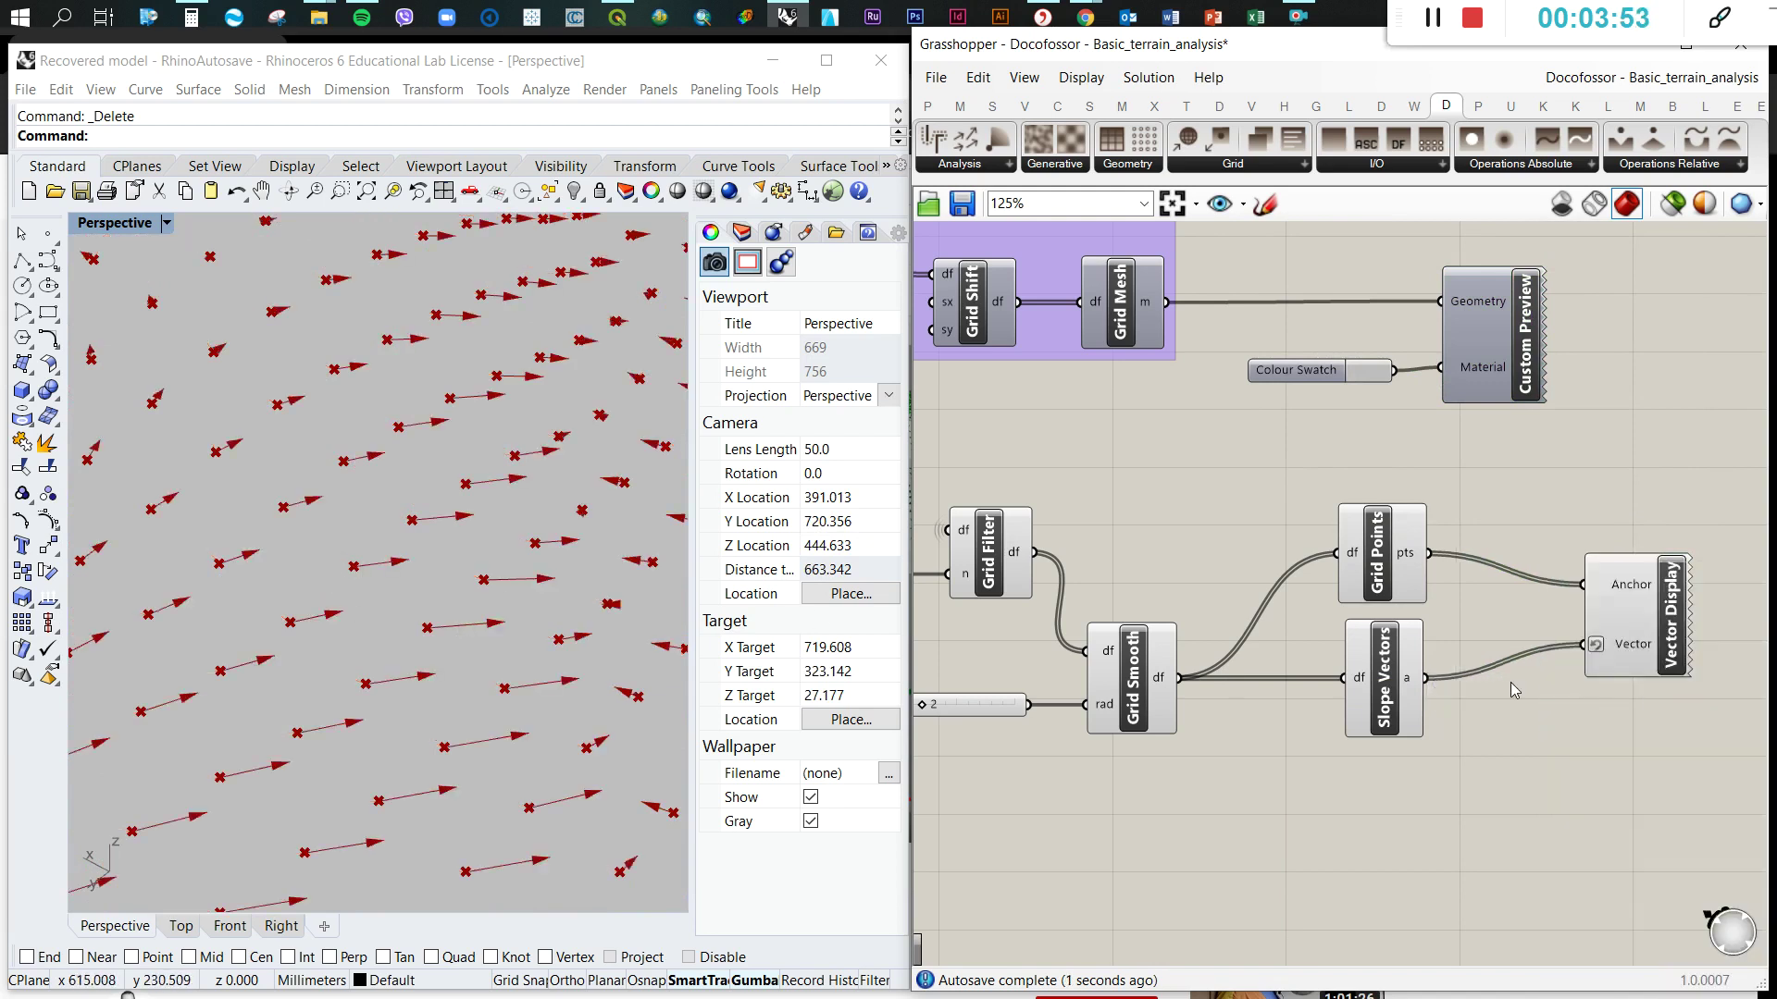
{"action": "key", "text": "ctrl+z"}
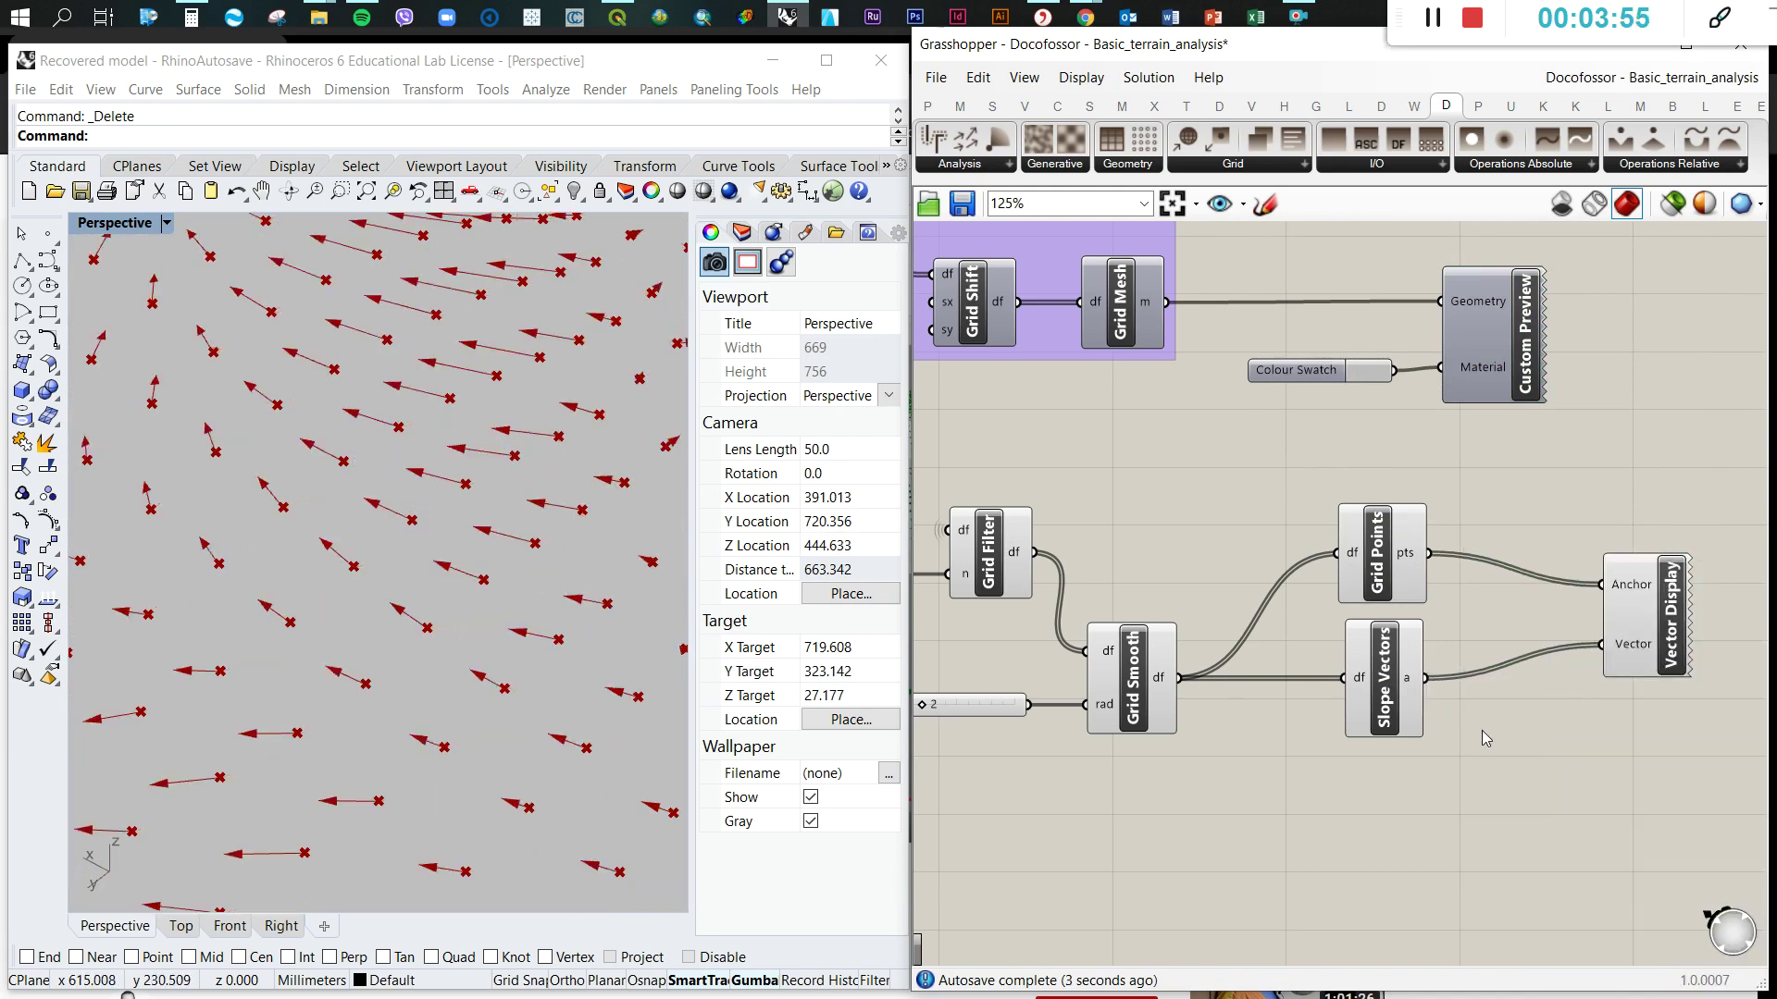
- Insert a Reverse vector component between the Slope Vectors a output and Vector Display's Vector input, and line the components up
{"action": "double_click", "coordinate": [1518, 753]}
{"action": "type", "text": "rever"}
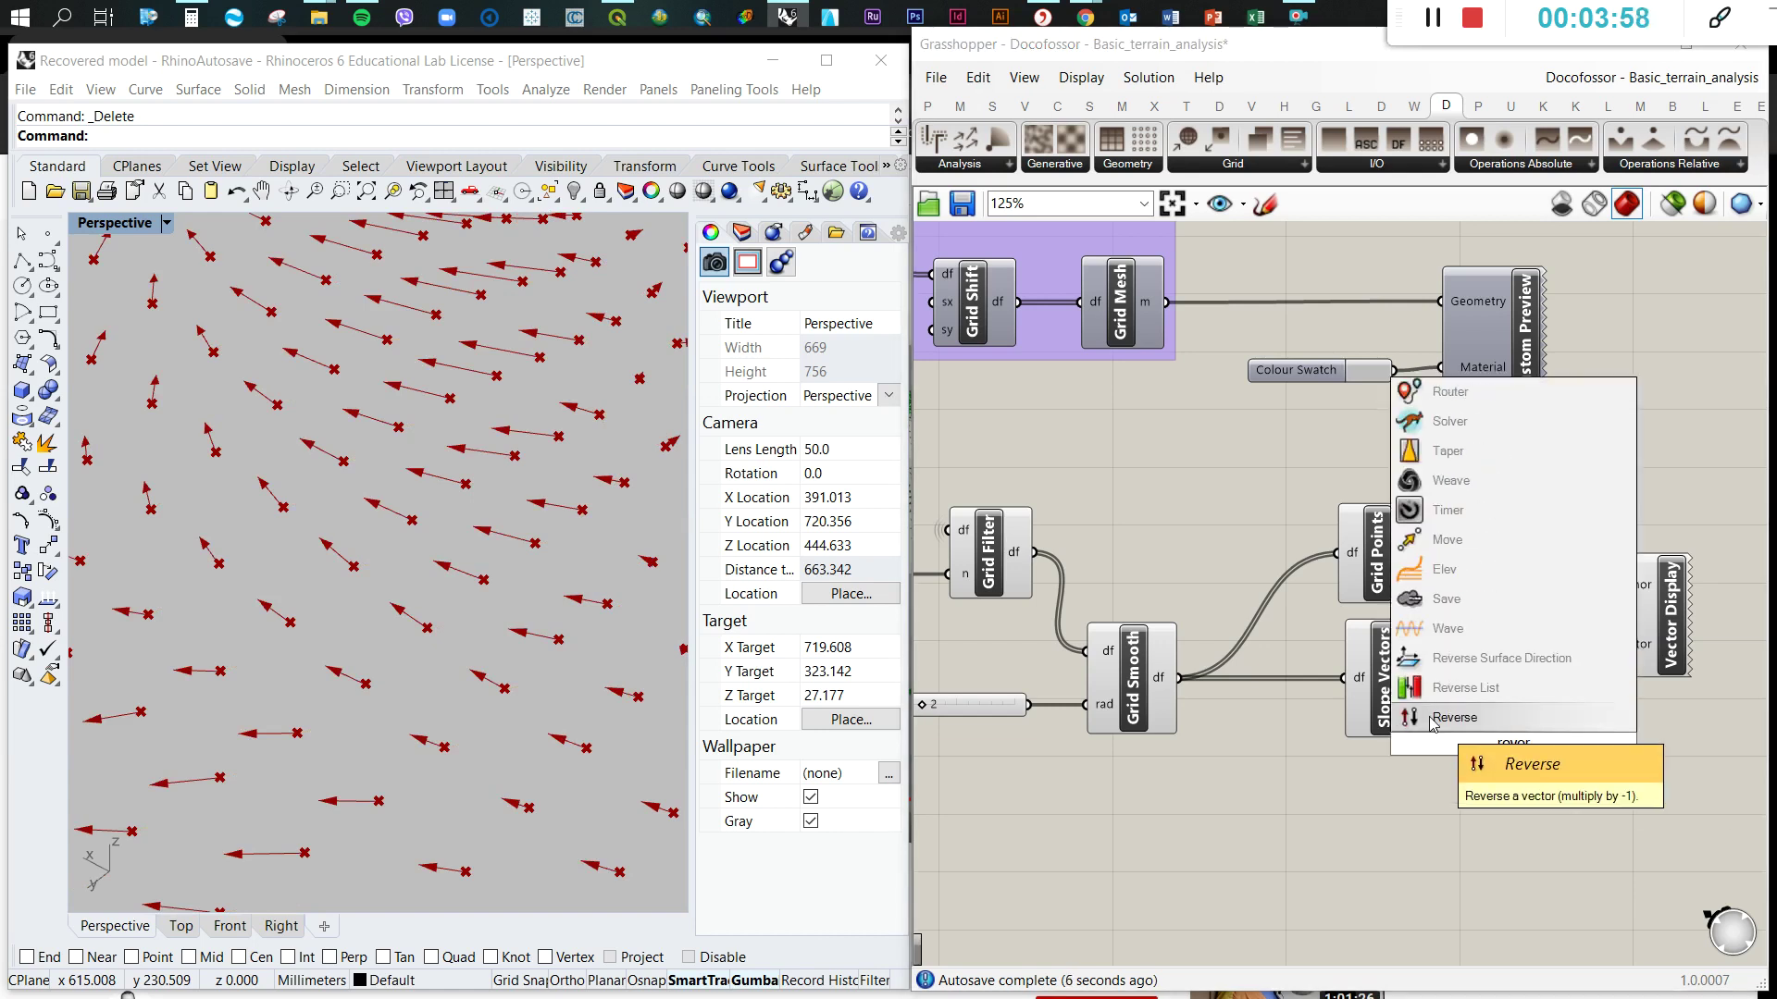
{"action": "key", "text": "Return"}
{"action": "left_click_drag", "start_coordinate": [1425, 677], "coordinate": [1445, 743]}
{"action": "left_click_drag", "start_coordinate": [1580, 743], "coordinate": [1526, 699]}
{"action": "left_click_drag", "start_coordinate": [1643, 641], "coordinate": [1678, 646]}
{"action": "mouse_move", "coordinate": [1522, 697]}
{"action": "left_mouse_down"}
{"action": "mouse_move", "coordinate": [1541, 675]}
{"action": "mouse_move", "coordinate": [1500, 680]}
{"action": "left_mouse_up"}
{"action": "scroll", "coordinate": [1442, 668], "scroll_direction": "down", "scroll_amount": 3}
{"action": "left_click", "coordinate": [1578, 638]}
{"action": "scroll", "coordinate": [1487, 680], "scroll_direction": "up", "scroll_amount": 2}
{"action": "left_click", "coordinate": [1517, 766]}
- Turn the Custom Preview terrain back on and examine the reversed slope vectors over it in the Rhino perspective view
{"action": "middle_click", "coordinate": [1458, 385]}
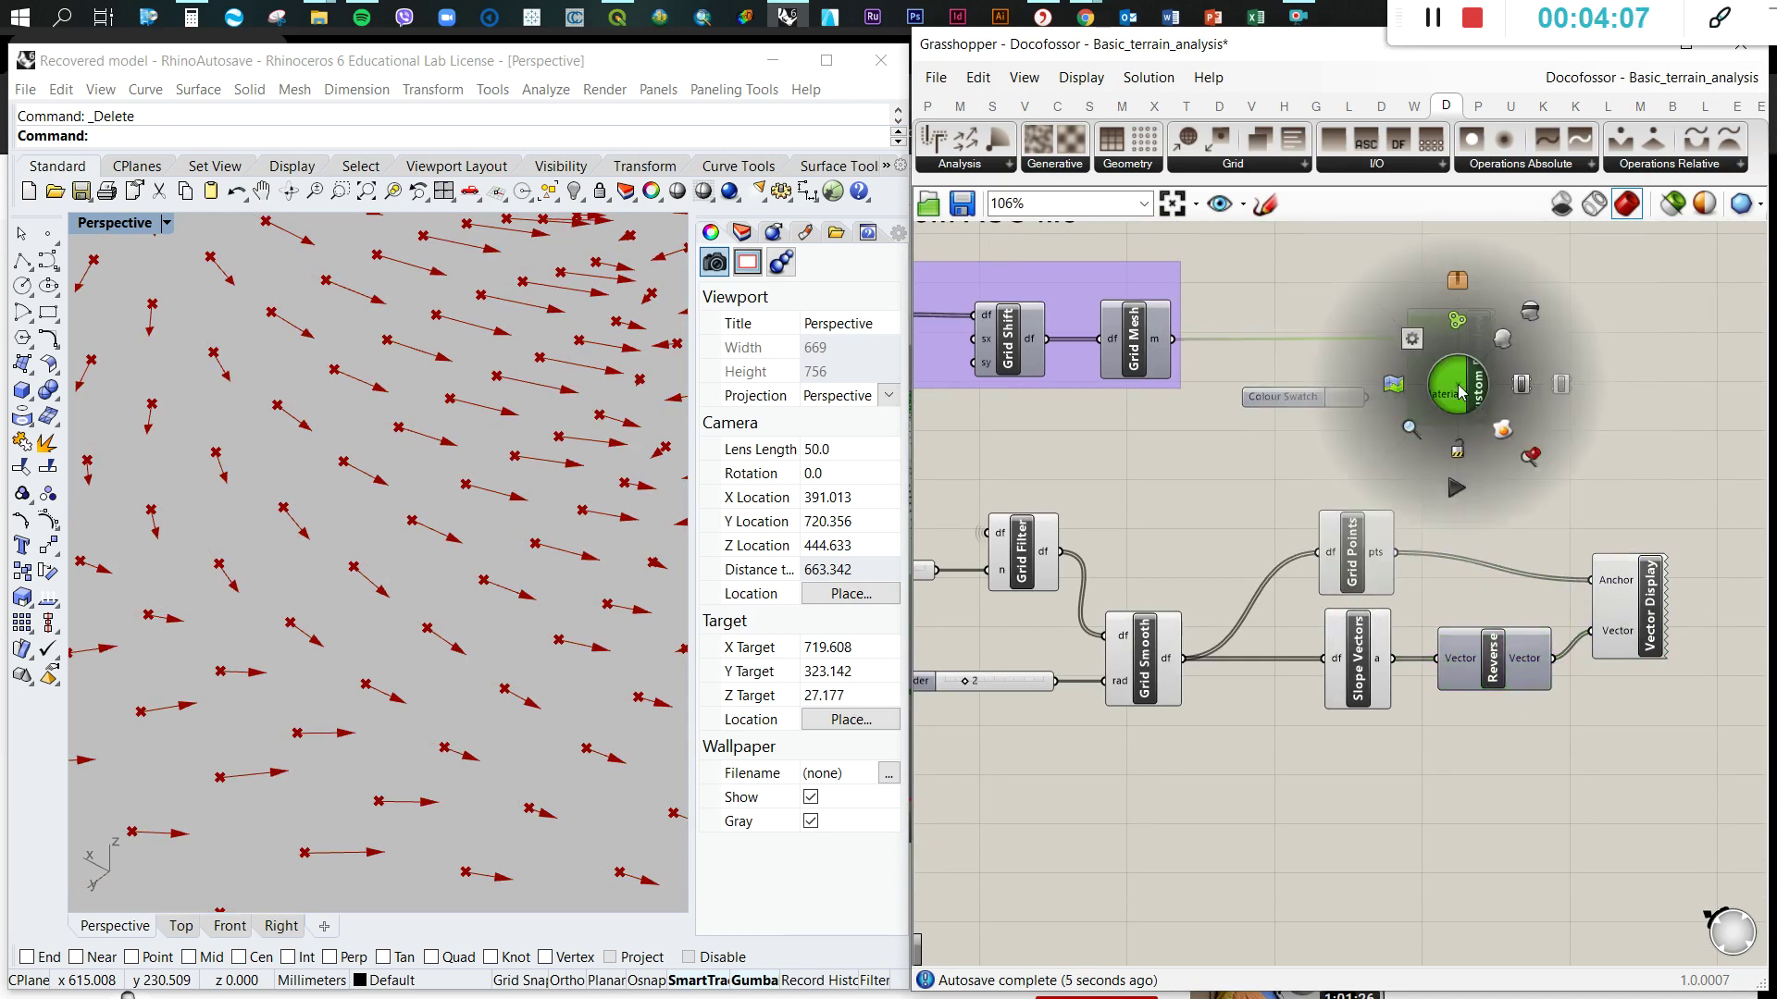
{"action": "left_click", "coordinate": [1505, 342]}
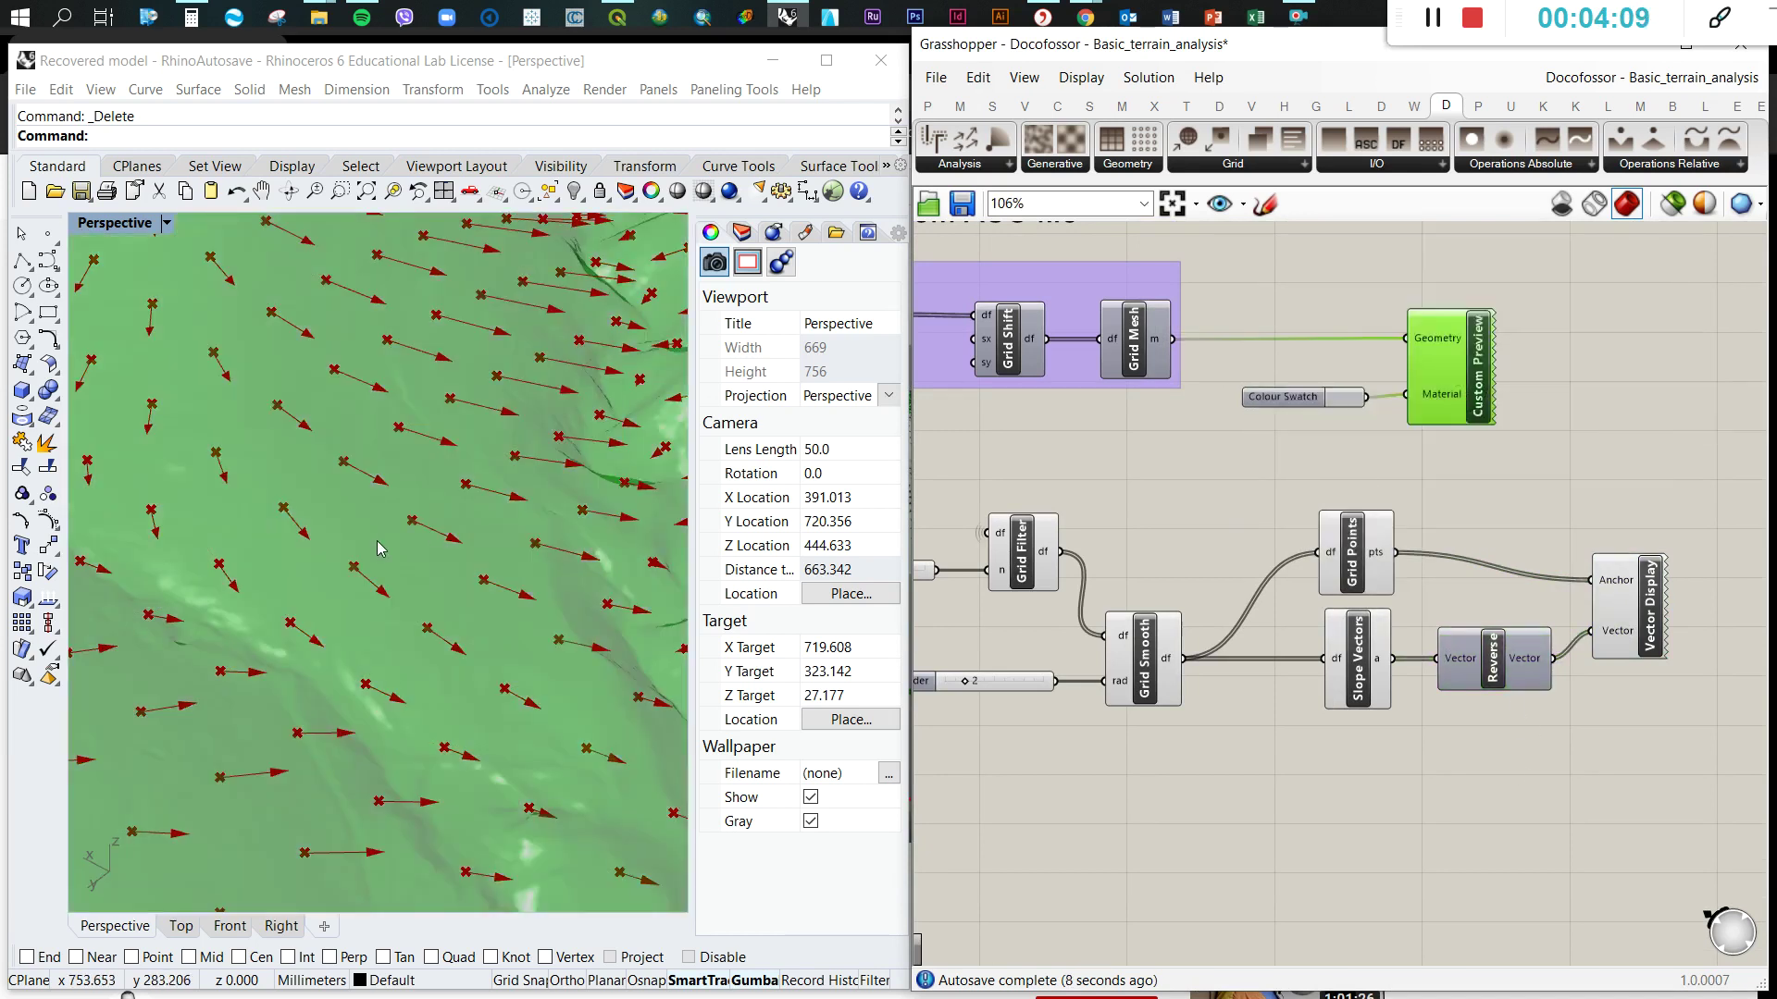
{"action": "scroll", "coordinate": [338, 553], "scroll_direction": "down", "scroll_amount": 6}
{"action": "scroll", "coordinate": [447, 475], "scroll_direction": "up", "scroll_amount": 4}
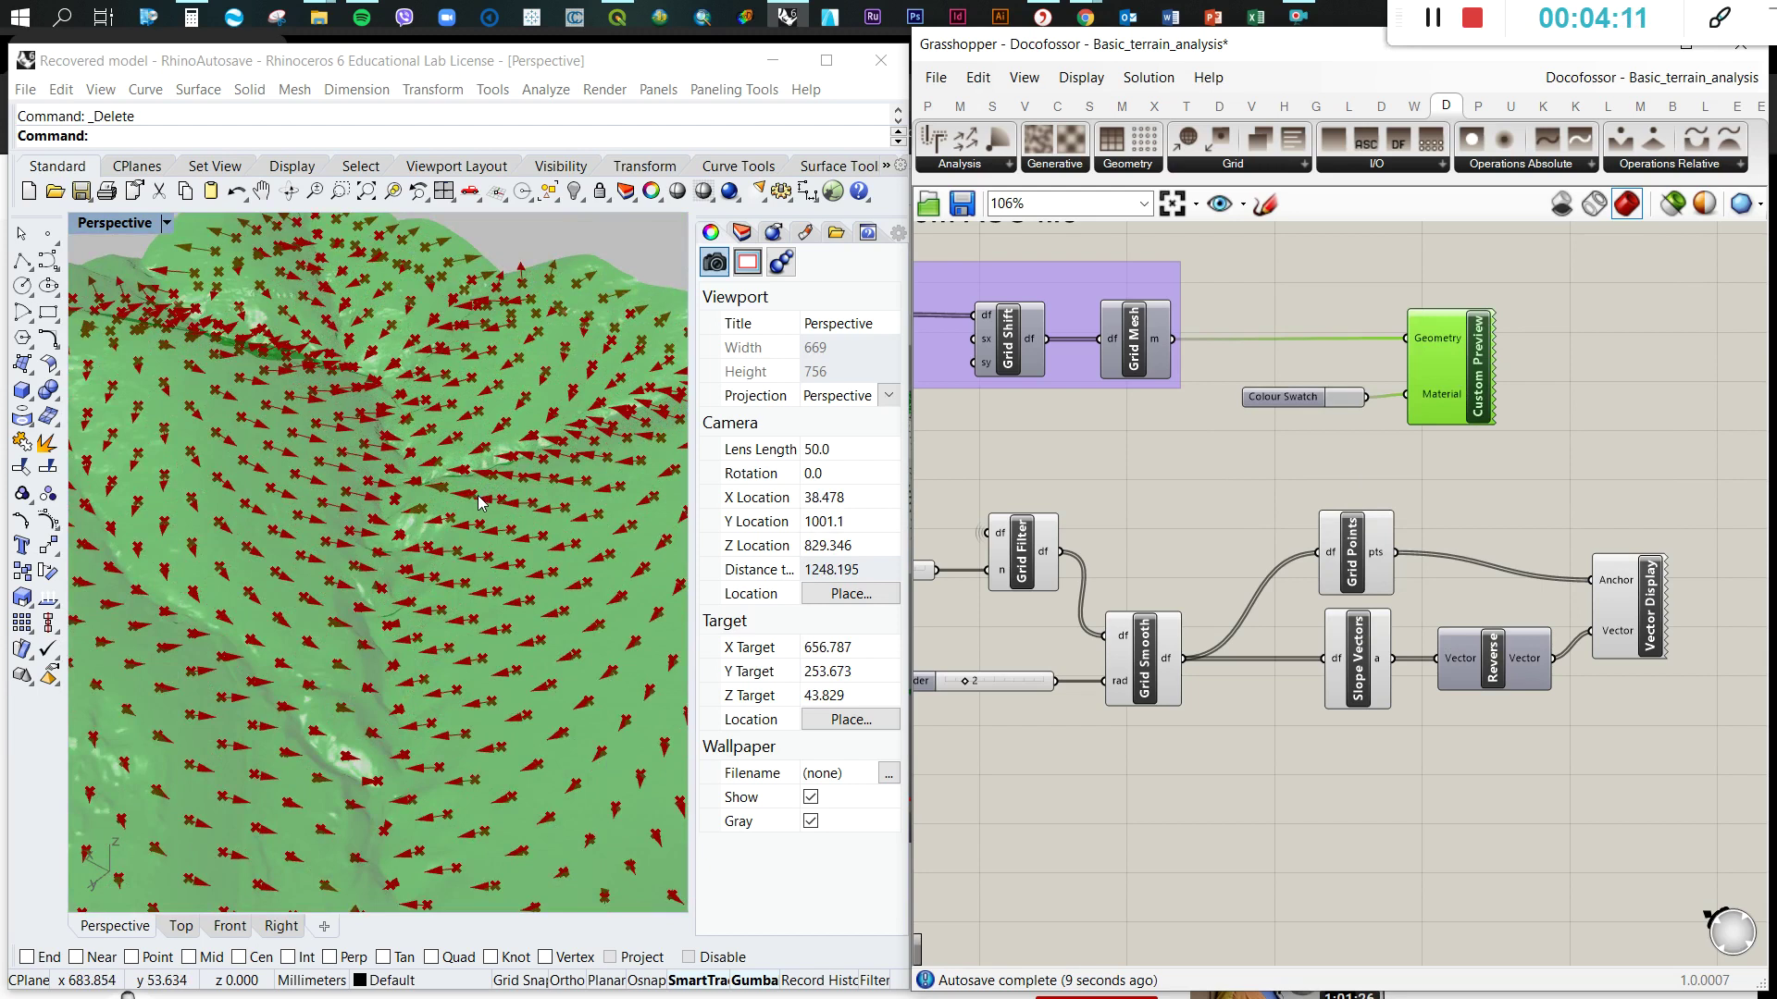
{"action": "left_click", "coordinate": [1354, 474]}
{"action": "scroll", "coordinate": [364, 480], "scroll_direction": "up", "scroll_amount": 6}
{"action": "right_click_drag", "start_coordinate": [383, 491], "coordinate": [368, 420]}
{"action": "scroll", "coordinate": [414, 545], "scroll_direction": "down", "scroll_amount": 4}
{"action": "right_click_drag", "start_coordinate": [439, 637], "coordinate": [451, 602]}
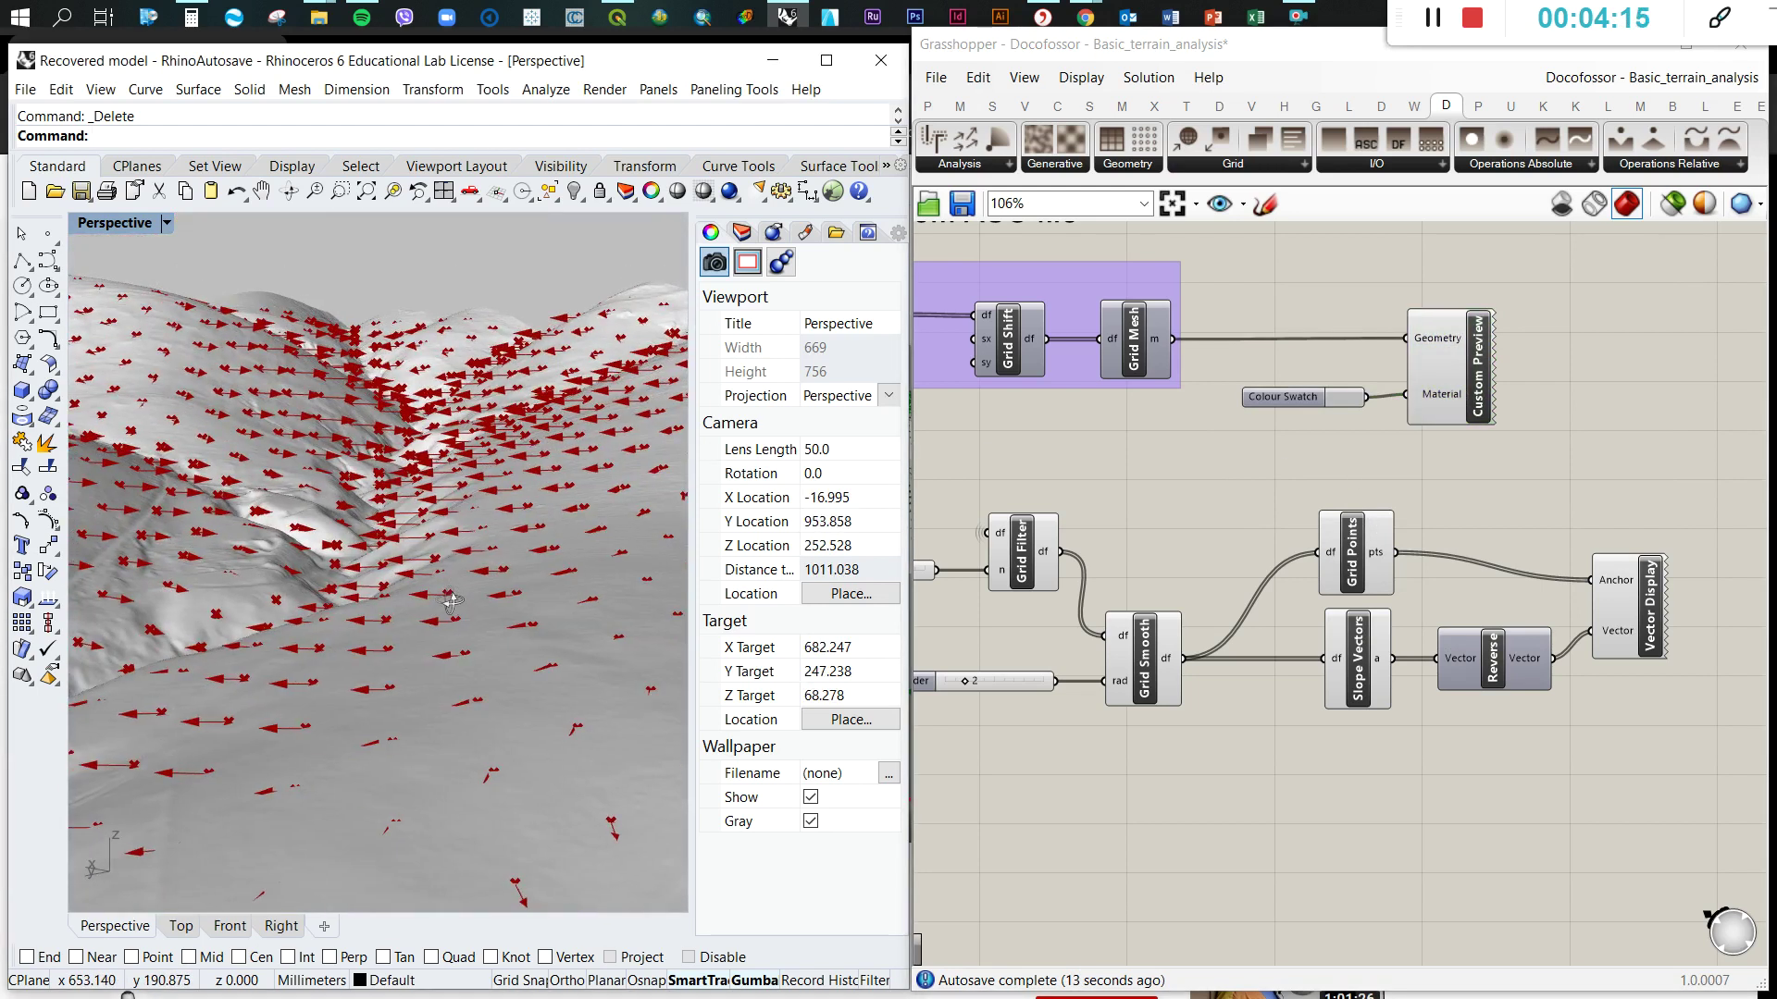
{"action": "scroll", "coordinate": [452, 603], "scroll_direction": "down", "scroll_amount": 6}
{"action": "right_click_drag", "start_coordinate": [588, 605], "coordinate": [533, 641]}
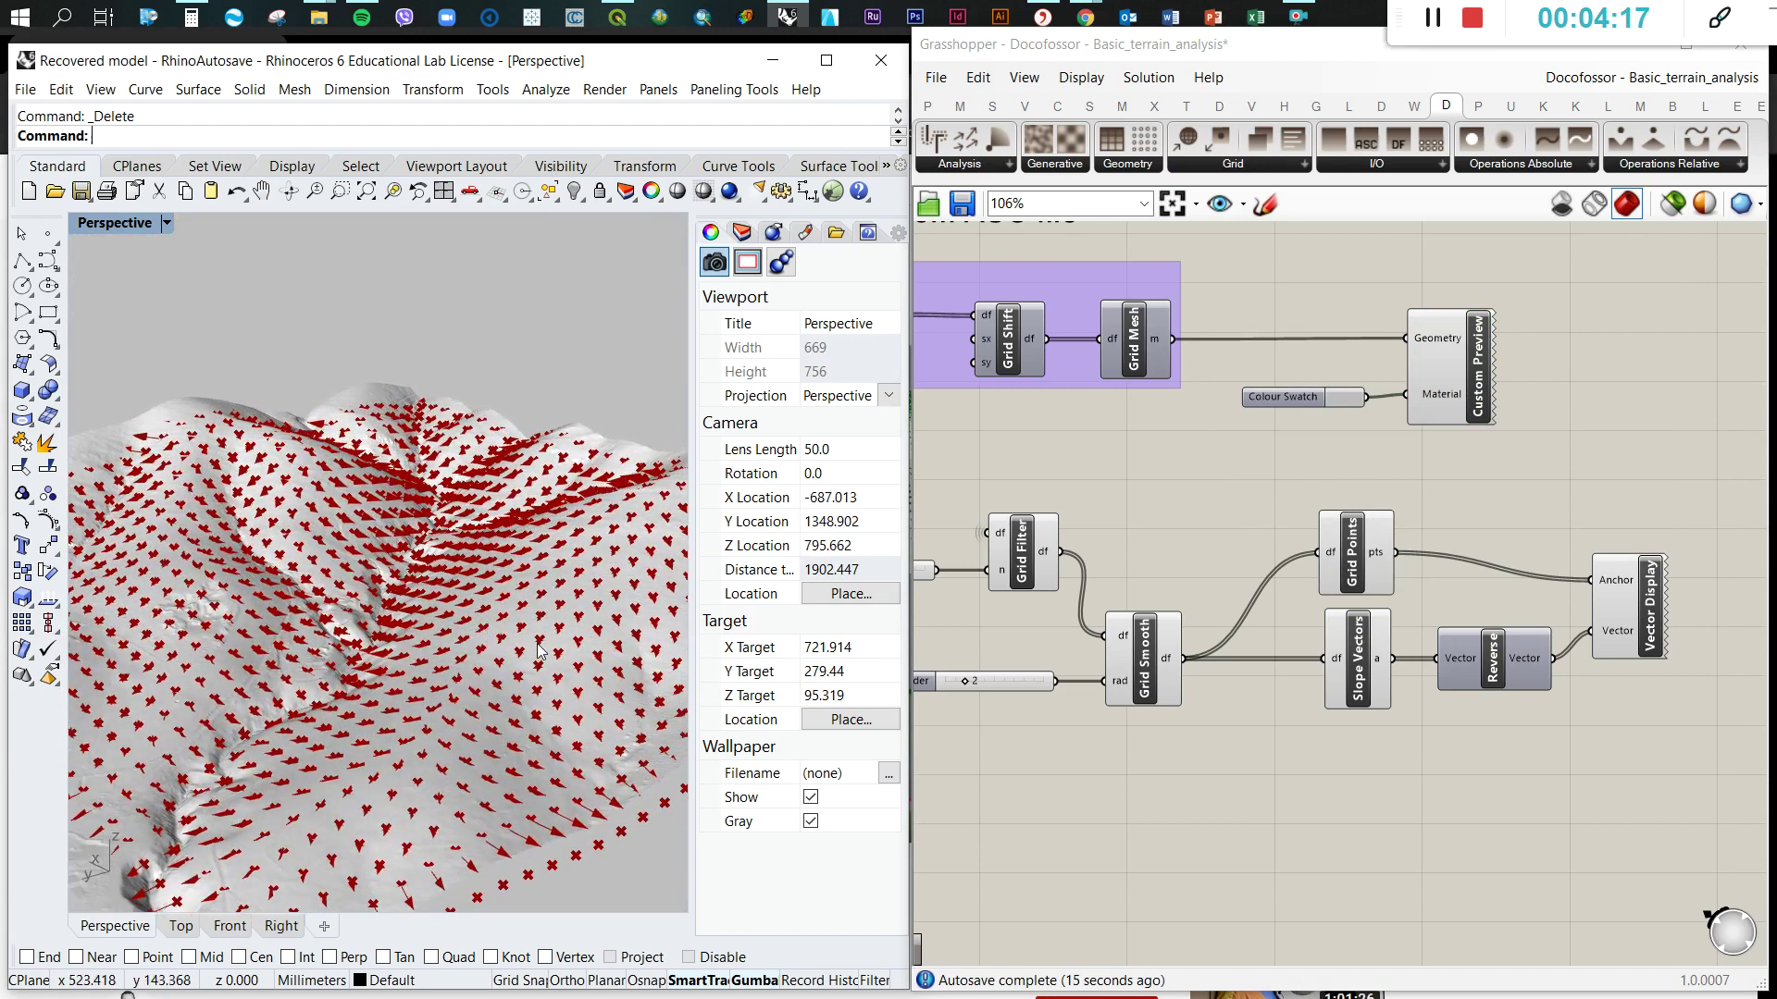
{"action": "scroll", "coordinate": [532, 640], "scroll_direction": "up", "scroll_amount": 2}
- Set the Grid Filter's n slider to 26 and check the slope vectors over the terrain in Rhino
{"action": "scroll", "coordinate": [1283, 797], "scroll_direction": "up", "scroll_amount": 5}
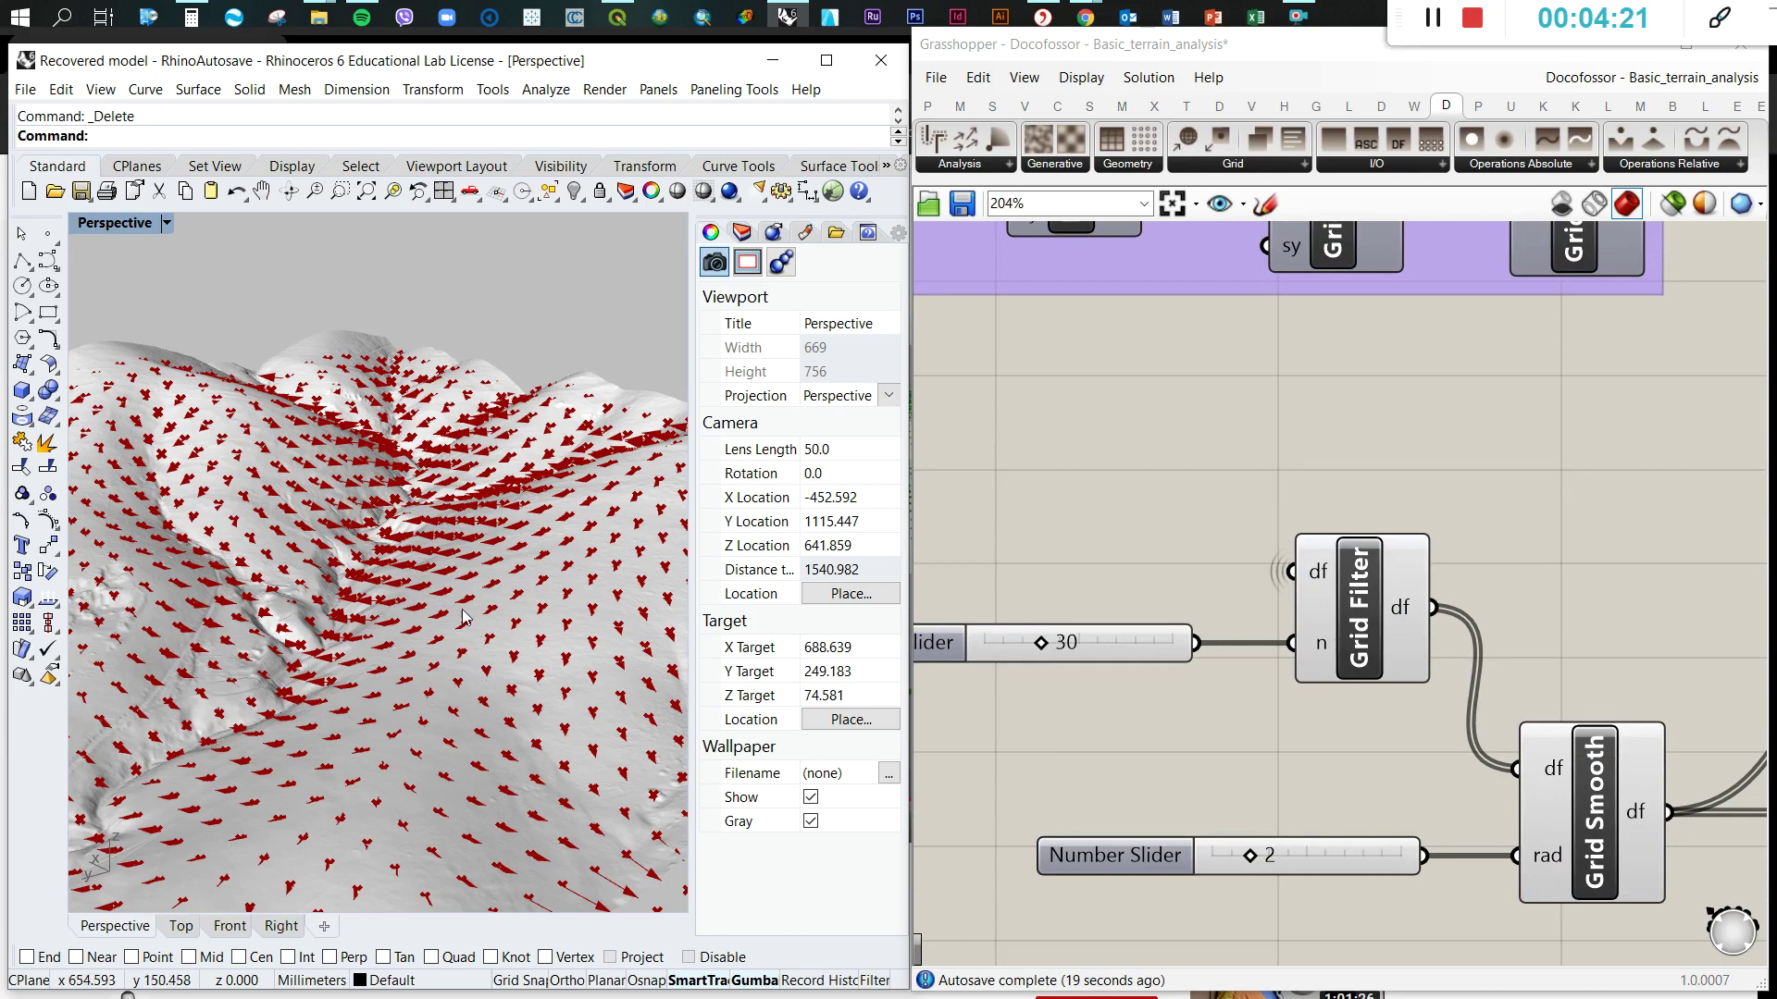
{"action": "mouse_move", "coordinate": [1042, 651]}
{"action": "left_mouse_down"}
{"action": "mouse_move", "coordinate": [1088, 650]}
{"action": "mouse_move", "coordinate": [1037, 648]}
{"action": "left_mouse_up"}
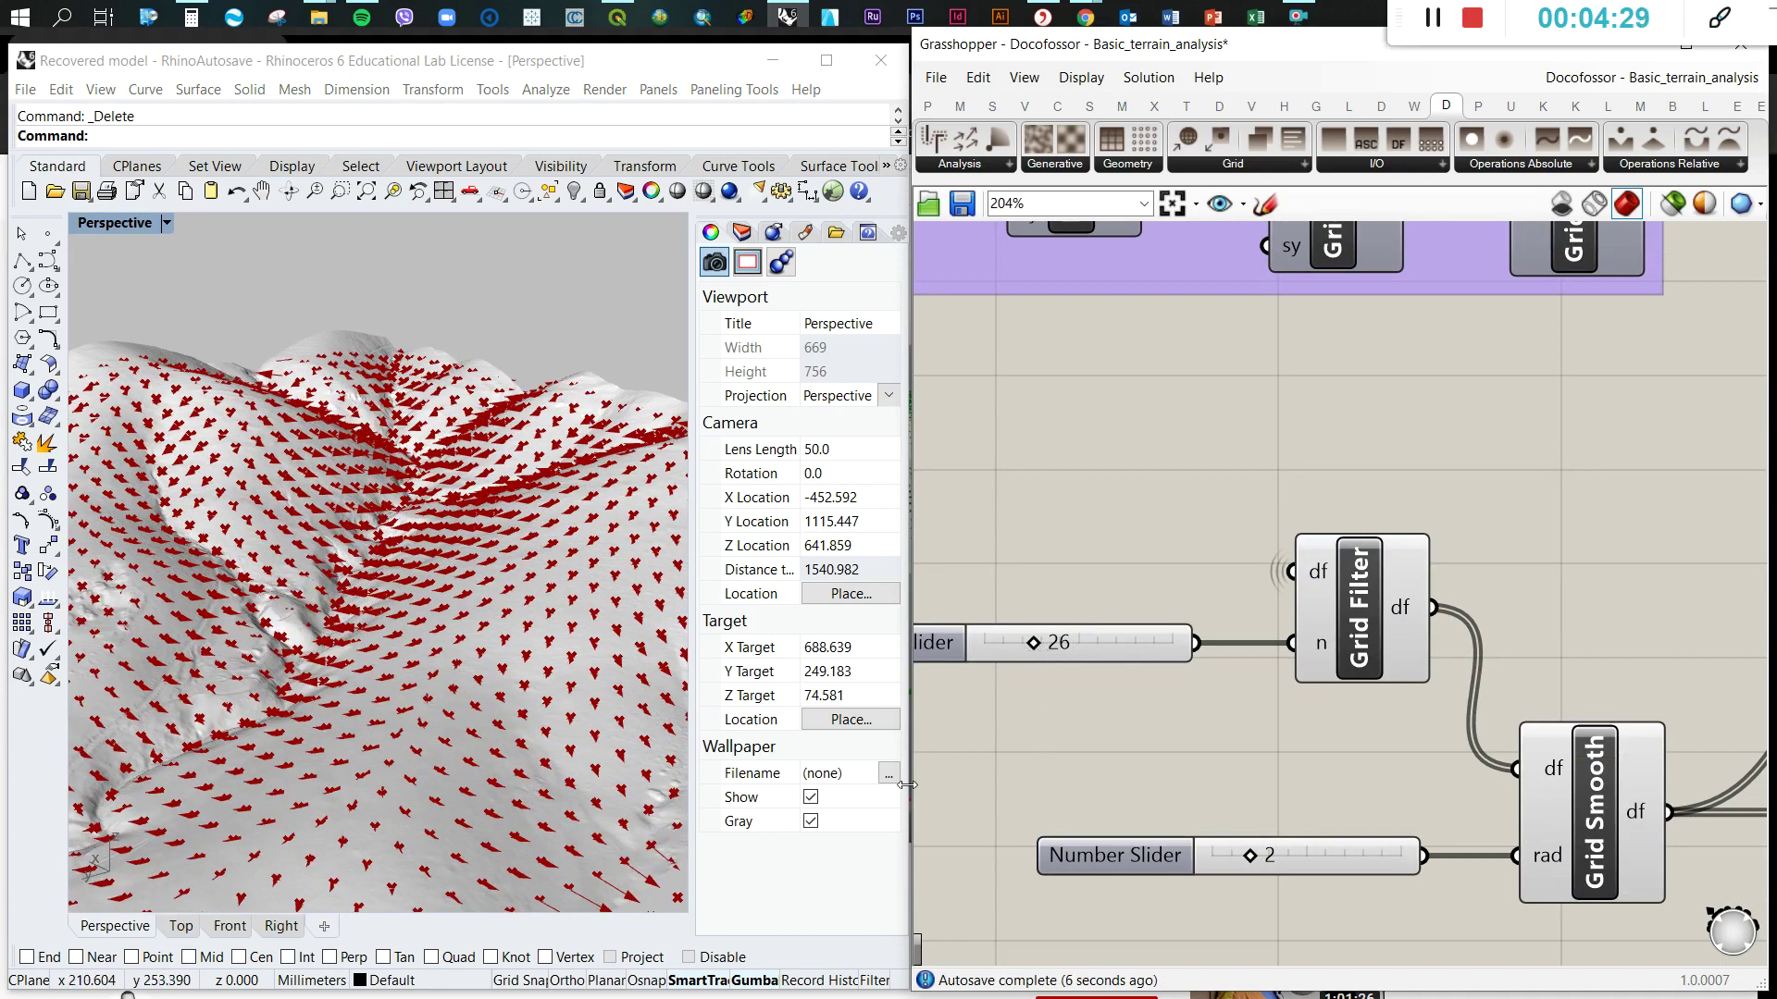
{"action": "scroll", "coordinate": [1092, 685], "scroll_direction": "down", "scroll_amount": 2}
{"action": "scroll", "coordinate": [1095, 677], "scroll_direction": "down", "scroll_amount": 3}
{"action": "scroll", "coordinate": [1053, 660], "scroll_direction": "up", "scroll_amount": 4}
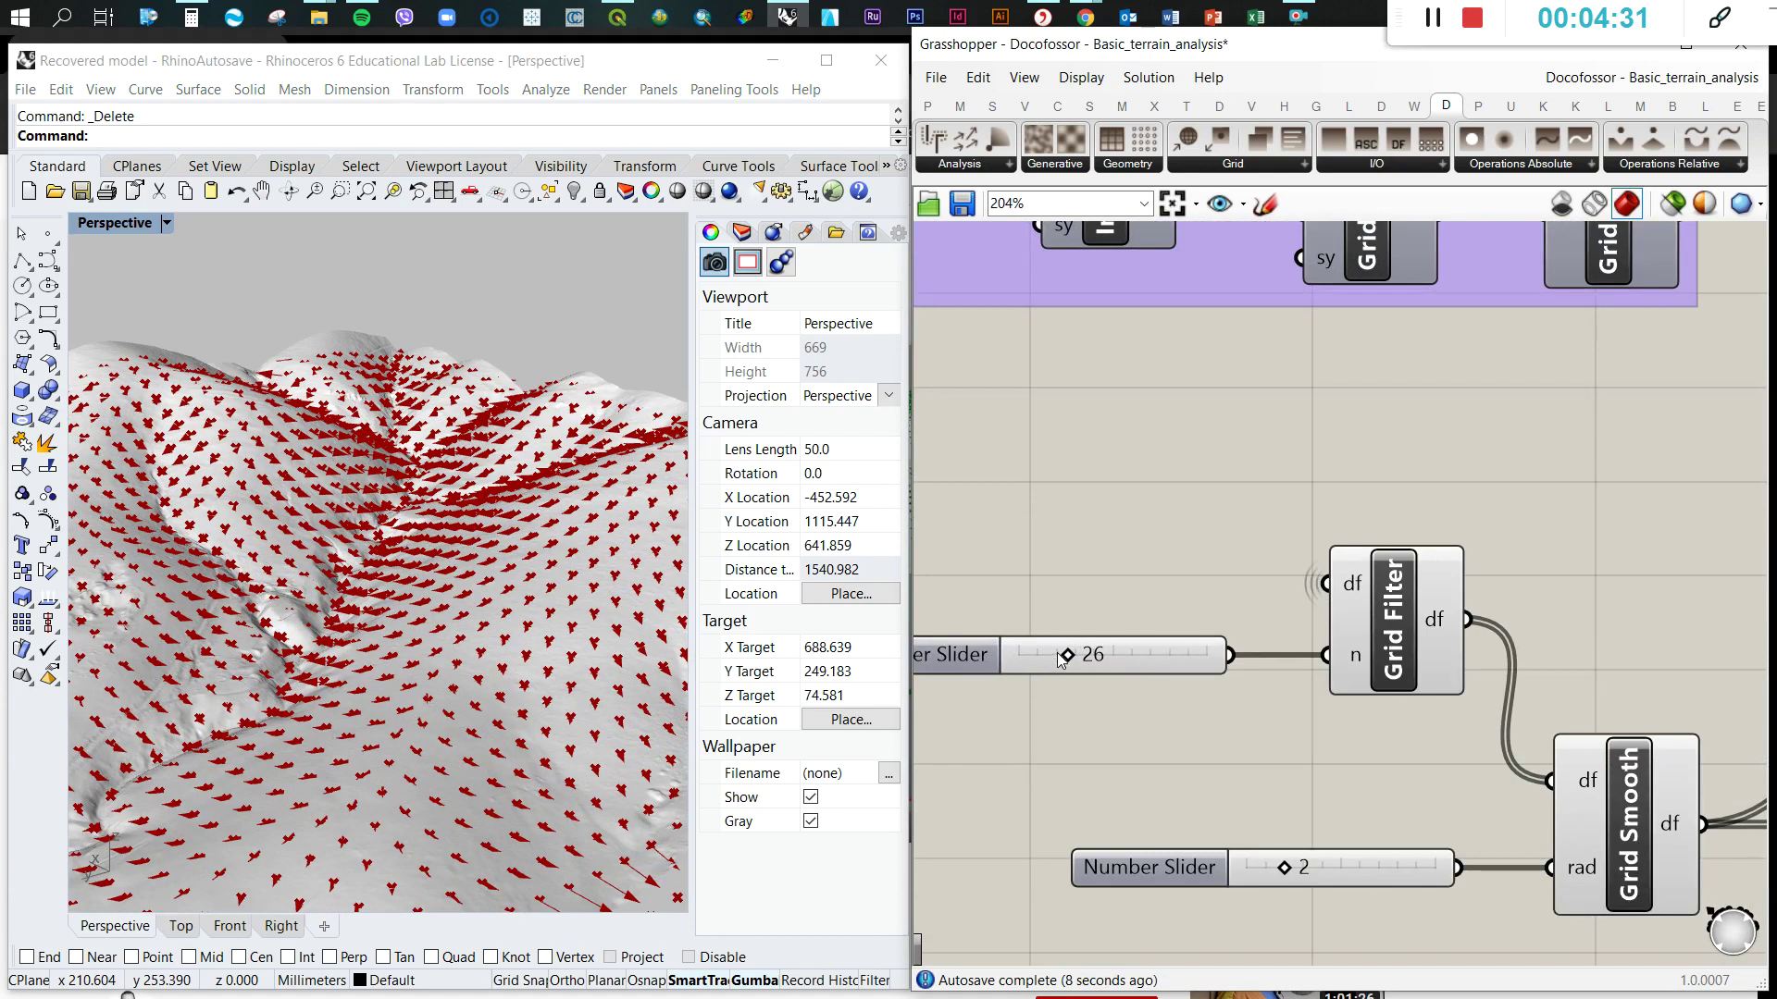
{"action": "right_click_drag", "start_coordinate": [310, 532], "coordinate": [290, 623]}
{"action": "scroll", "coordinate": [290, 623], "scroll_direction": "up", "scroll_amount": 10}
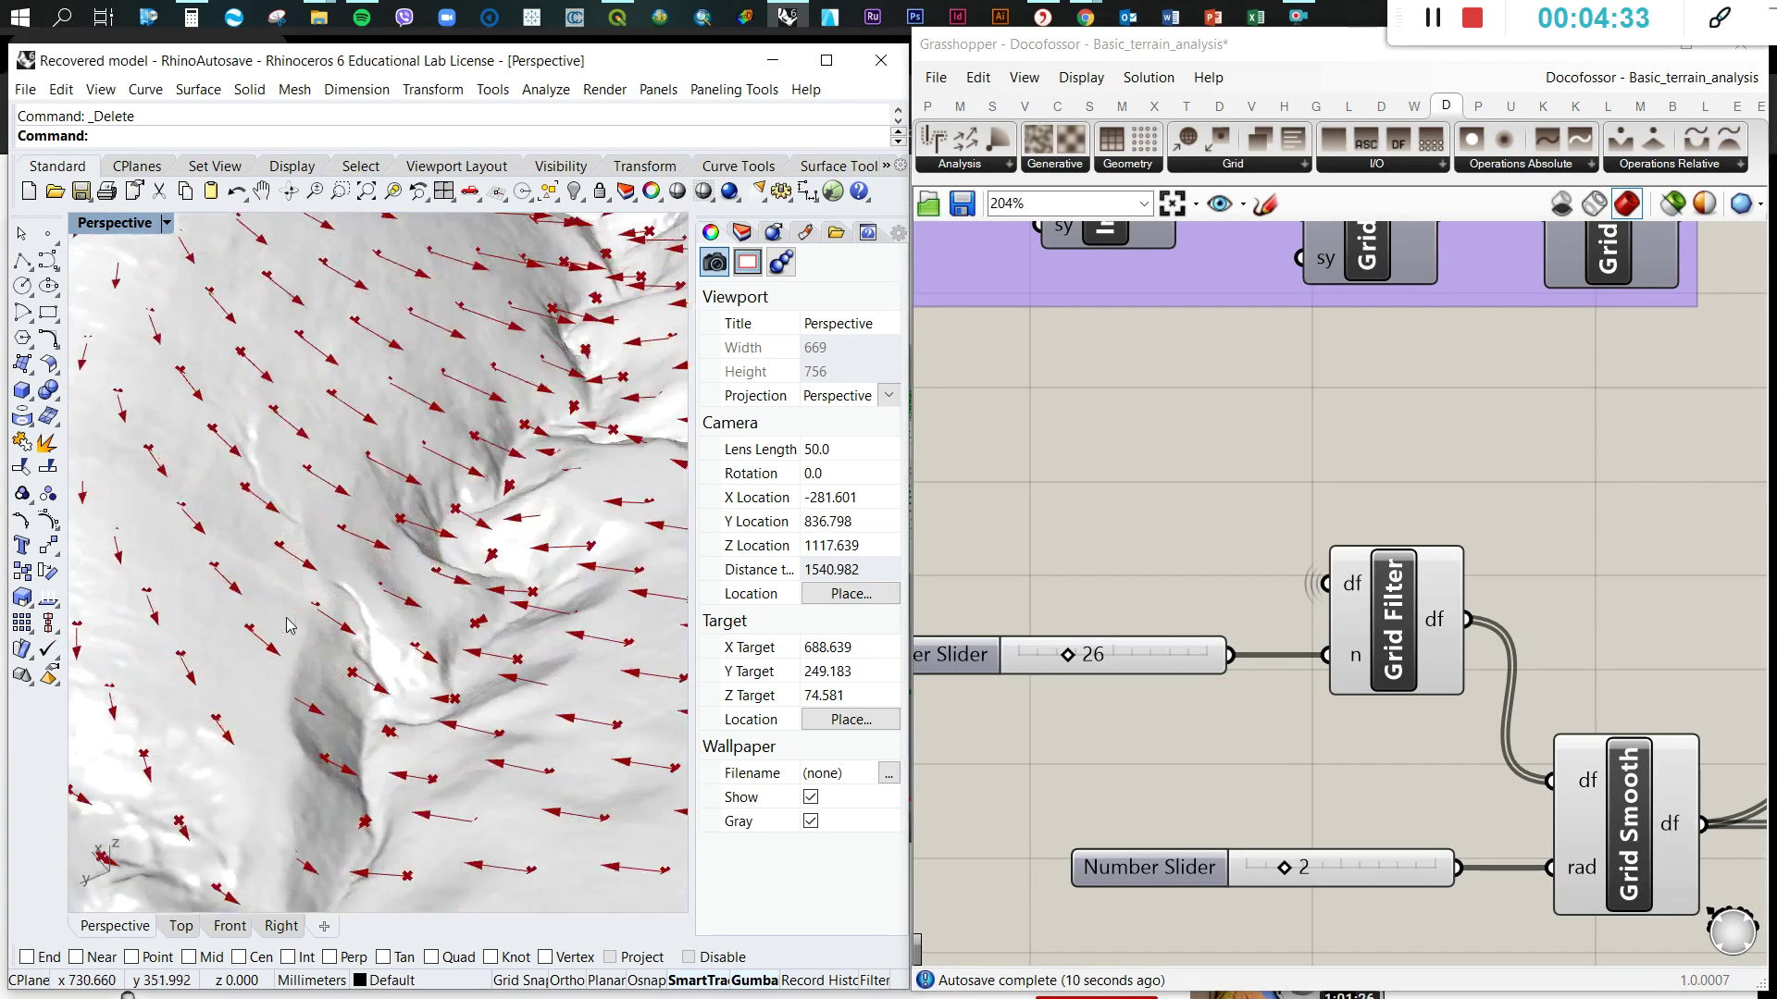
{"action": "scroll", "coordinate": [461, 499], "scroll_direction": "down", "scroll_amount": 7}
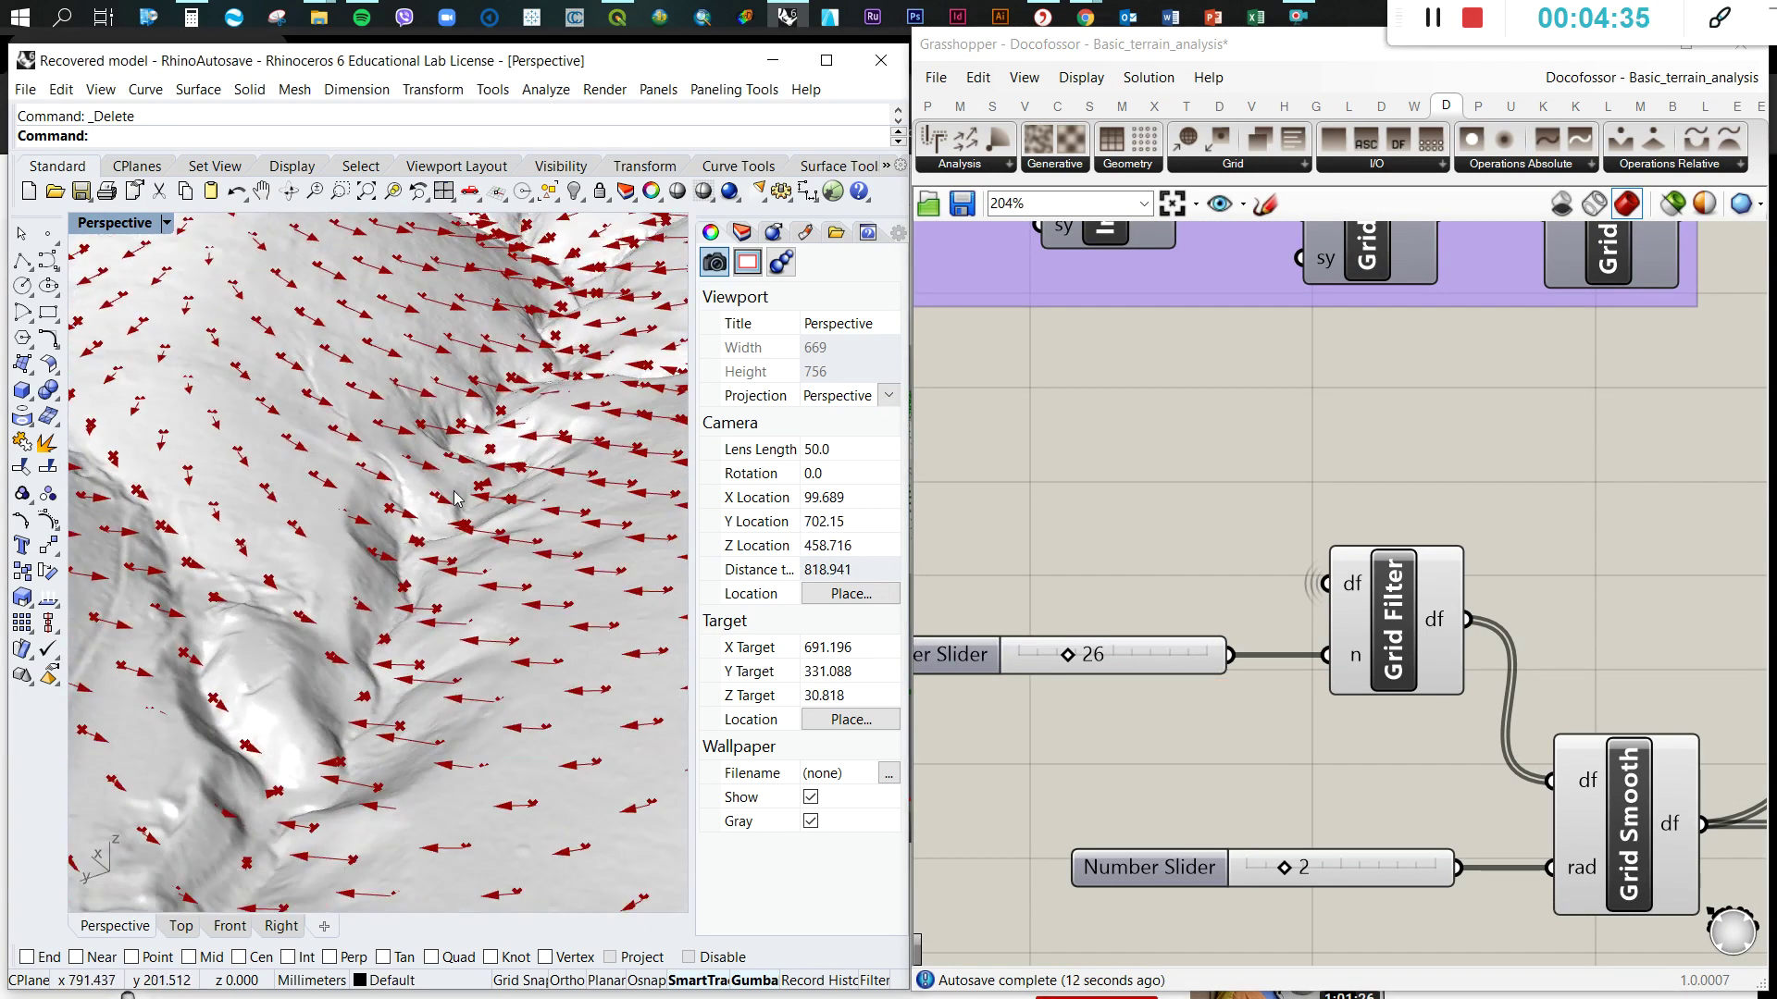
{"action": "right_click_drag", "start_coordinate": [463, 498], "coordinate": [520, 607]}
- Select all components from Grid Filter to Vector Display and shift them slightly beneath the DTM import group
{"action": "left_click", "coordinate": [1209, 457]}
{"action": "scroll", "coordinate": [1216, 465], "scroll_direction": "down", "scroll_amount": 5}
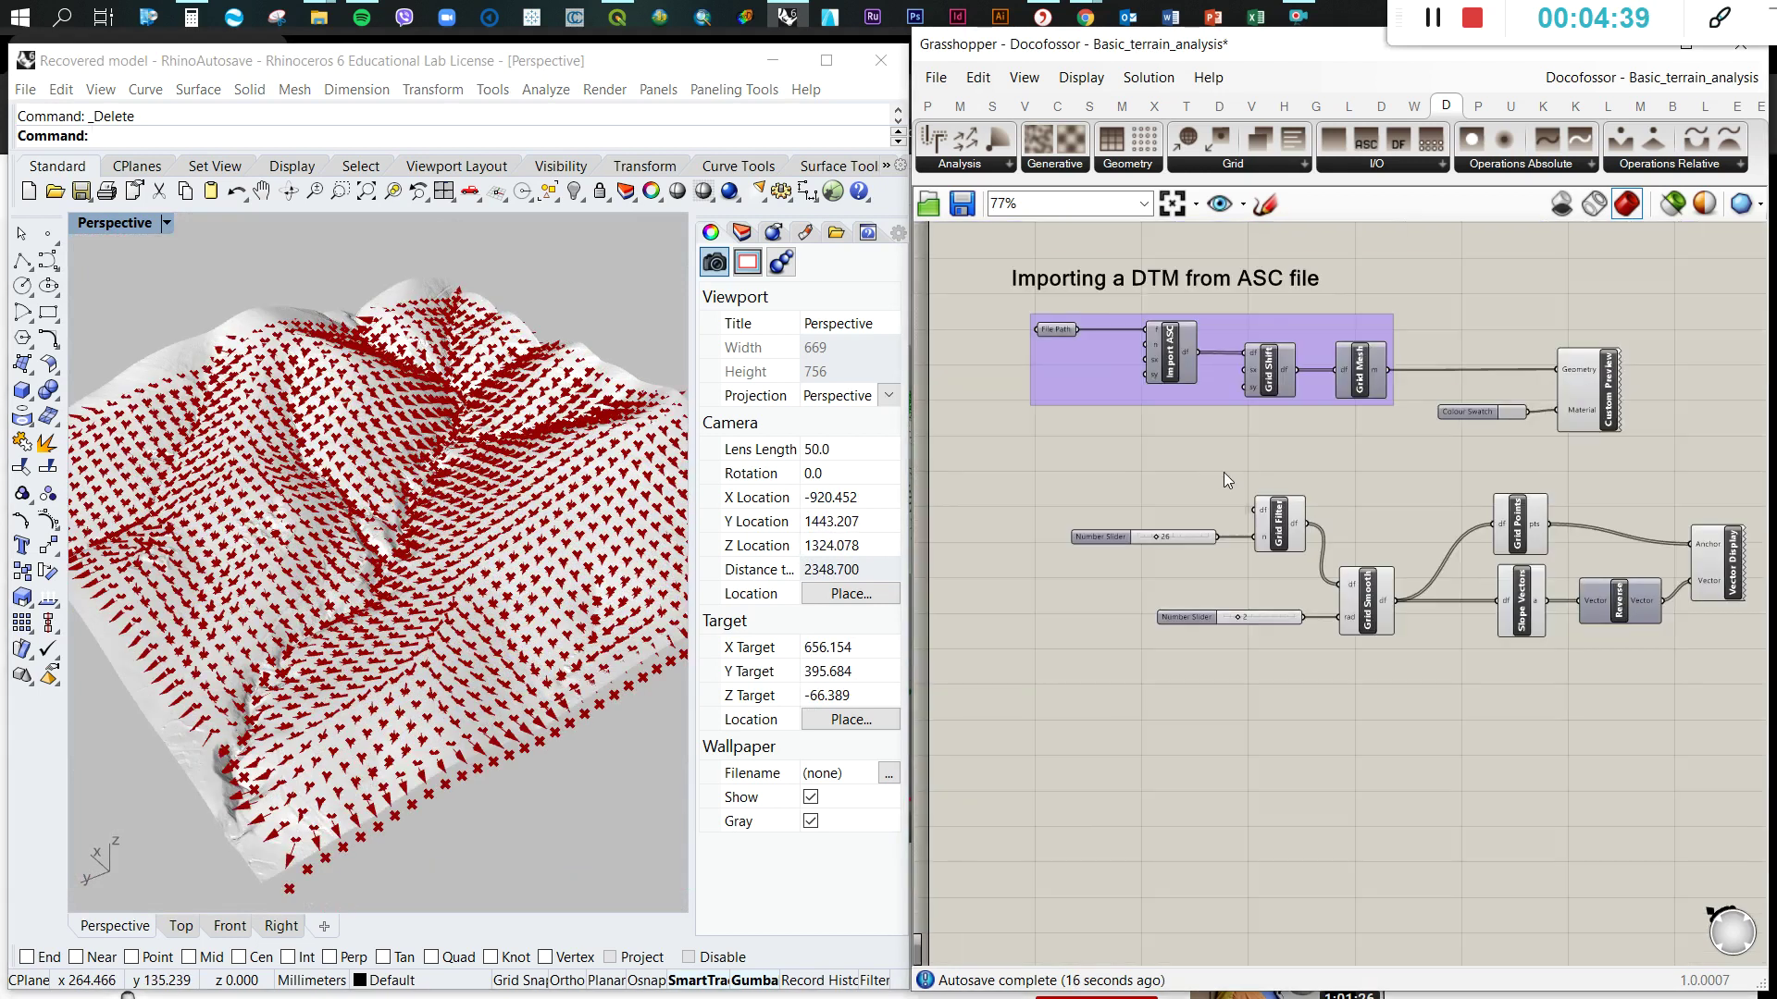
{"action": "scroll", "coordinate": [1517, 498], "scroll_direction": "up", "scroll_amount": 4}
{"action": "scroll", "coordinate": [1510, 504], "scroll_direction": "down", "scroll_amount": 2}
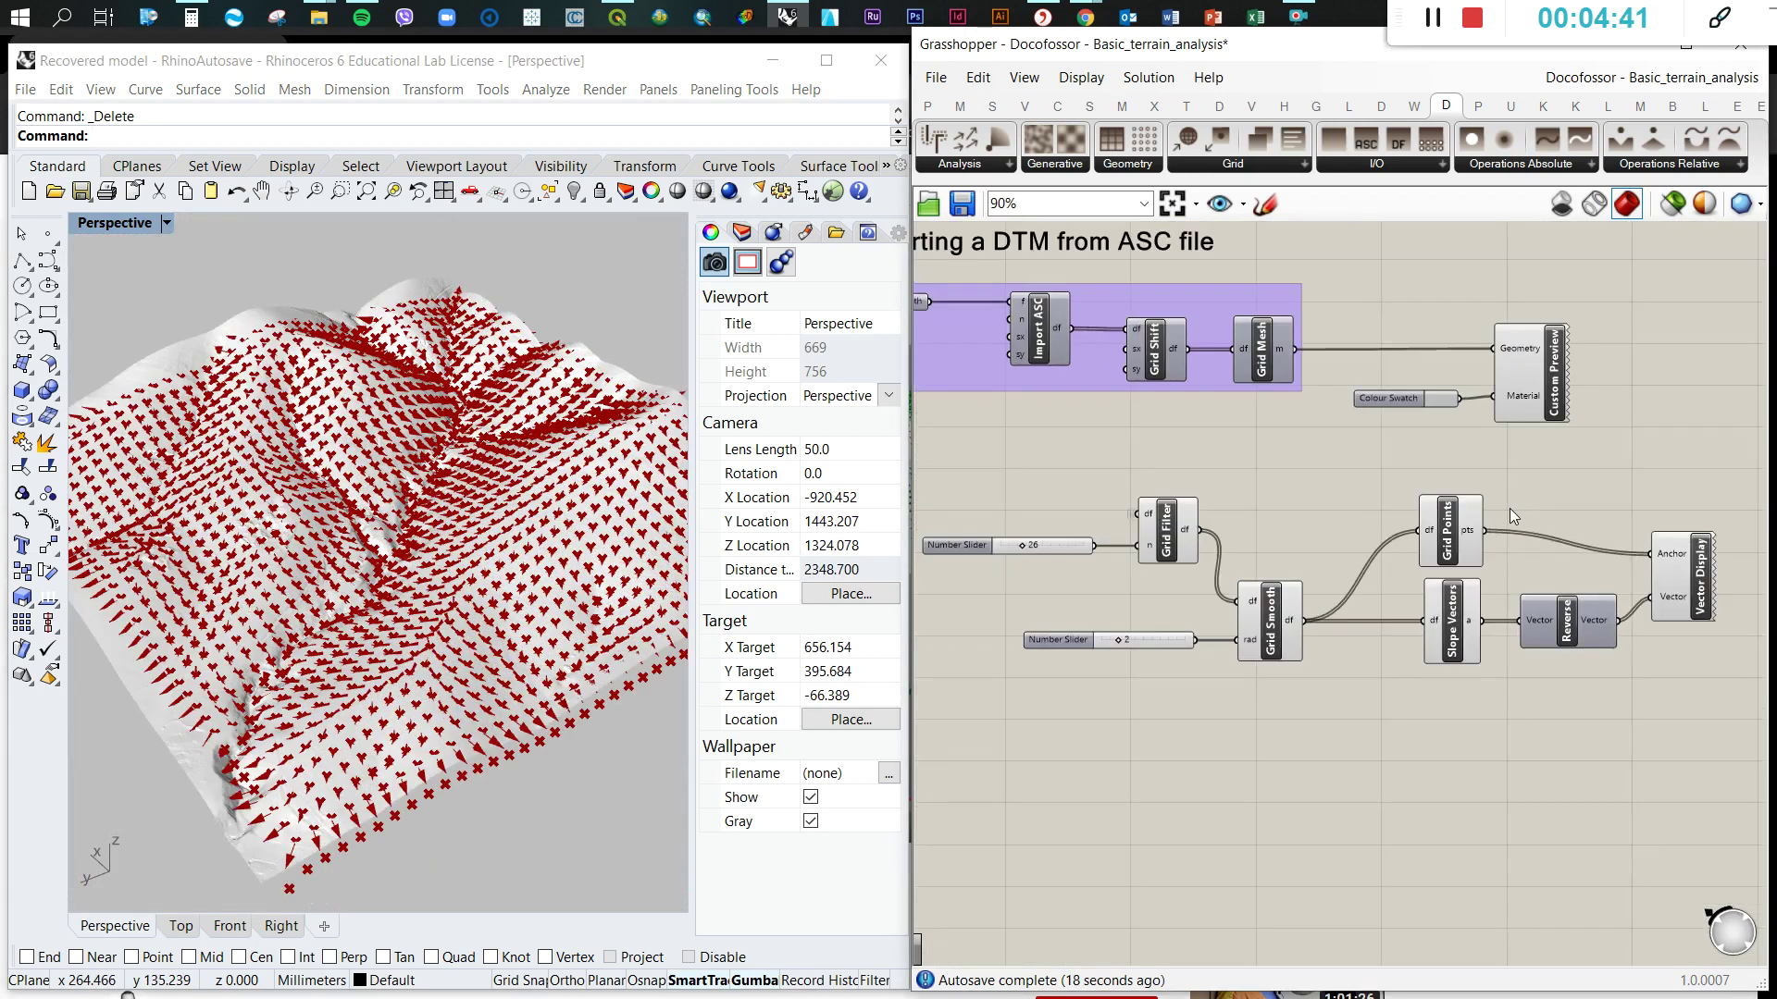
{"action": "scroll", "coordinate": [1412, 542], "scroll_direction": "down", "scroll_amount": 1}
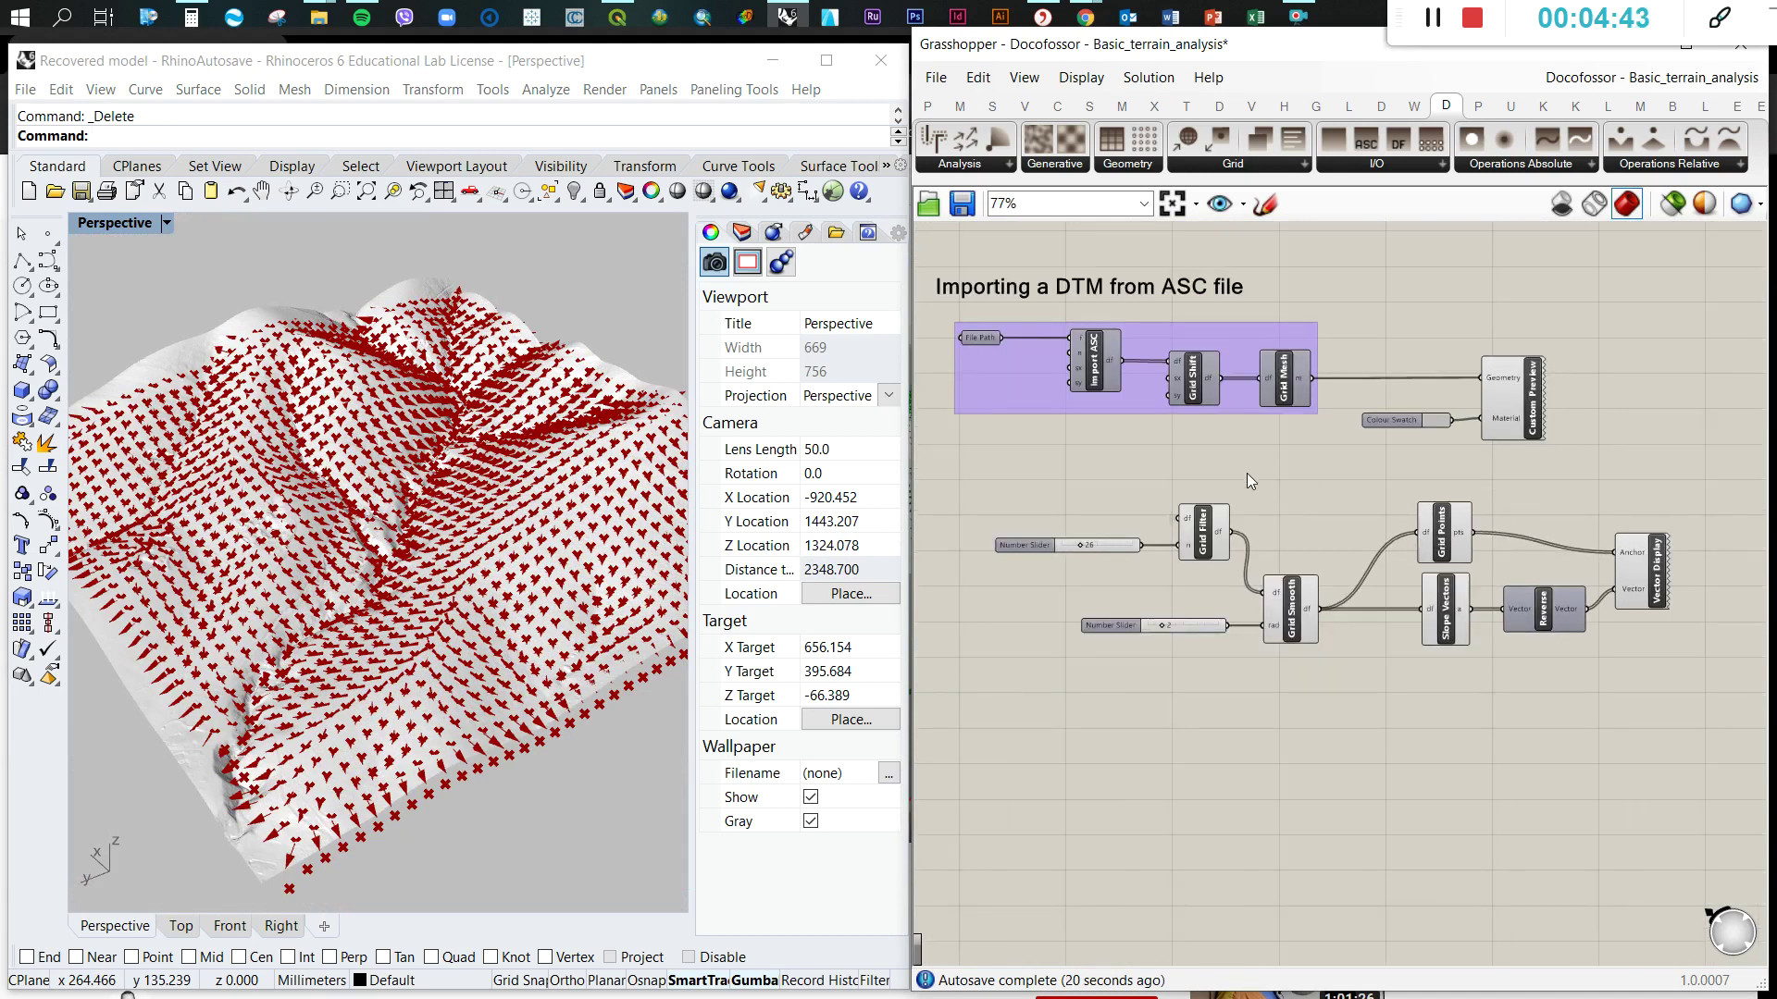
{"action": "left_click_drag", "start_coordinate": [966, 463], "coordinate": [1722, 701]}
{"action": "left_click_drag", "start_coordinate": [1623, 577], "coordinate": [1601, 572]}
{"action": "left_click", "coordinate": [1375, 742]}
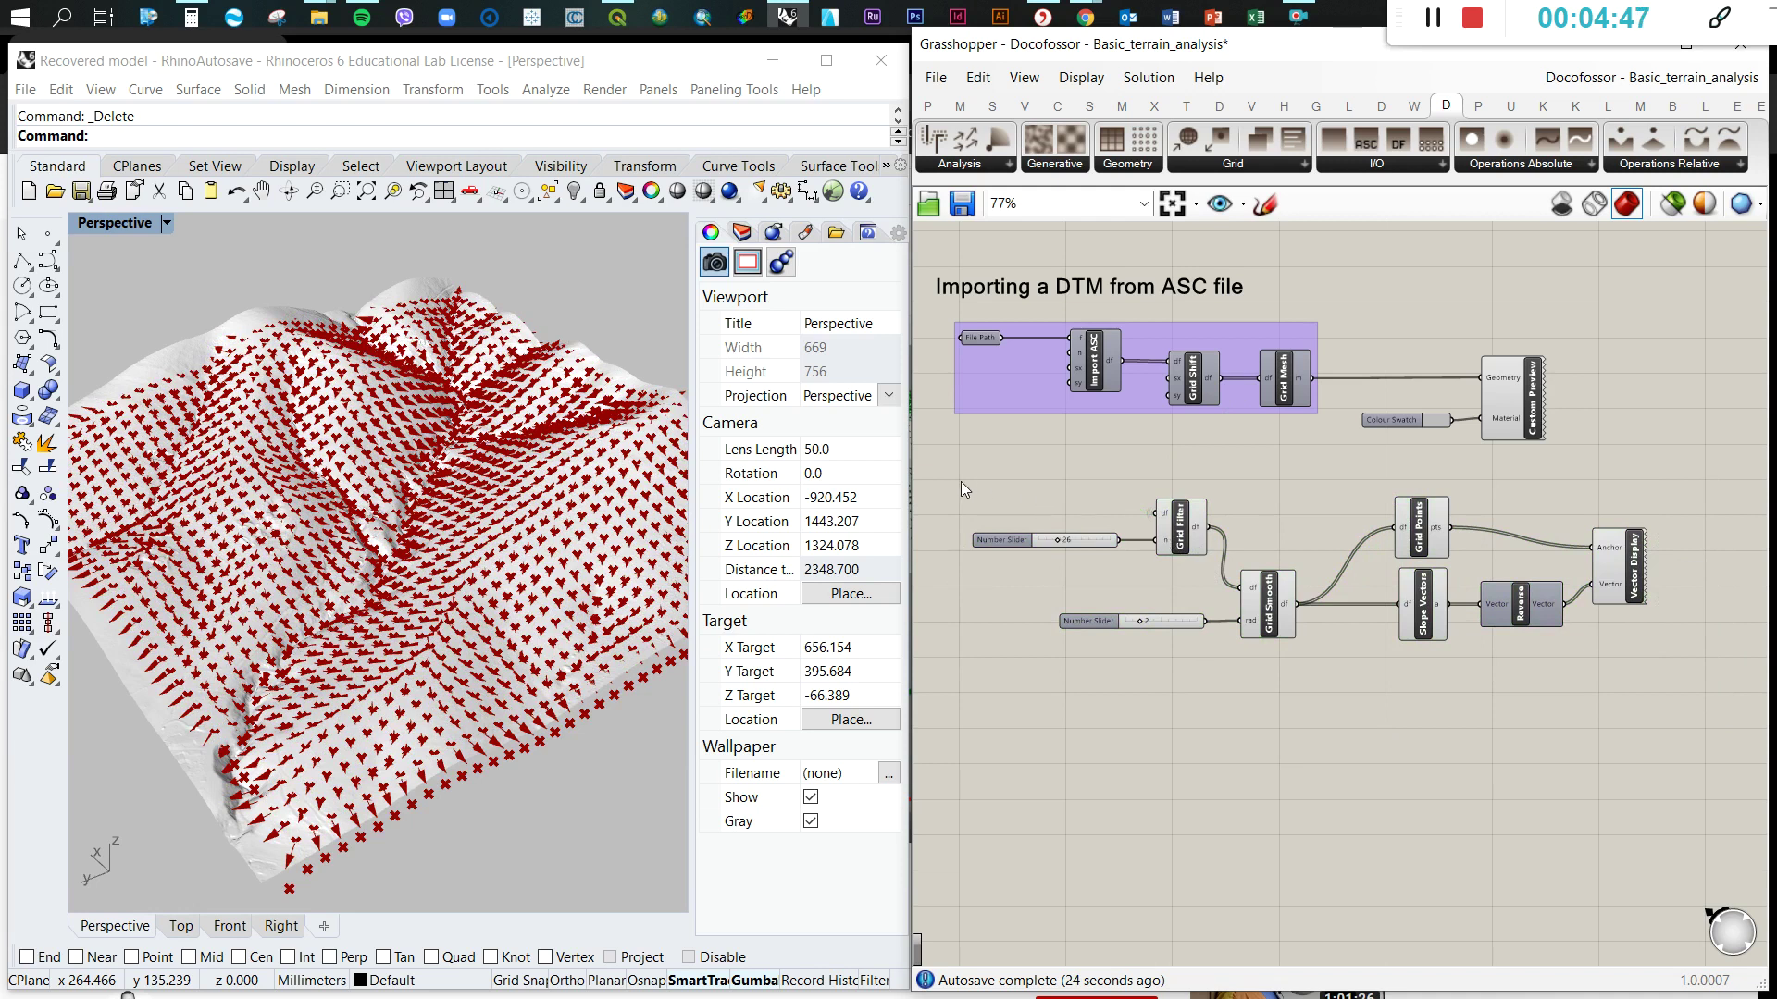
- Group the slope vector components and name the group "Display Slope vectors"
{"action": "left_click_drag", "start_coordinate": [959, 470], "coordinate": [1714, 704]}
{"action": "key", "text": "ctrl+g"}
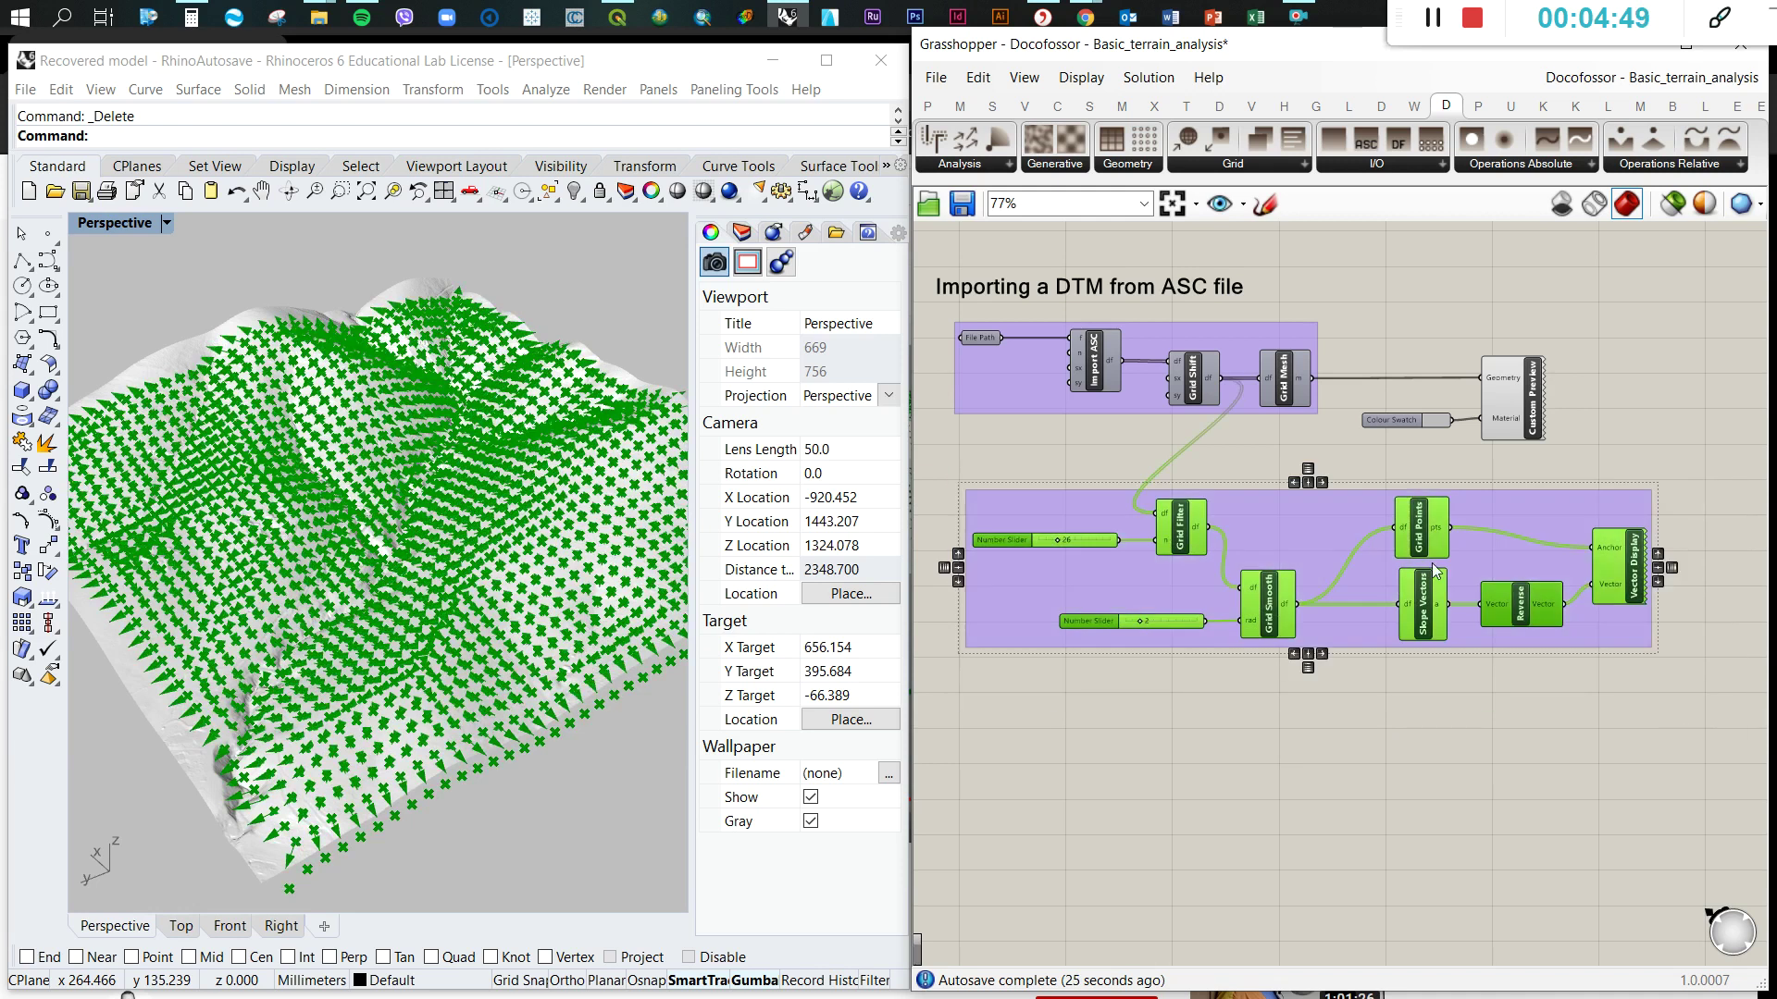
{"action": "right_click", "coordinate": [1303, 525]}
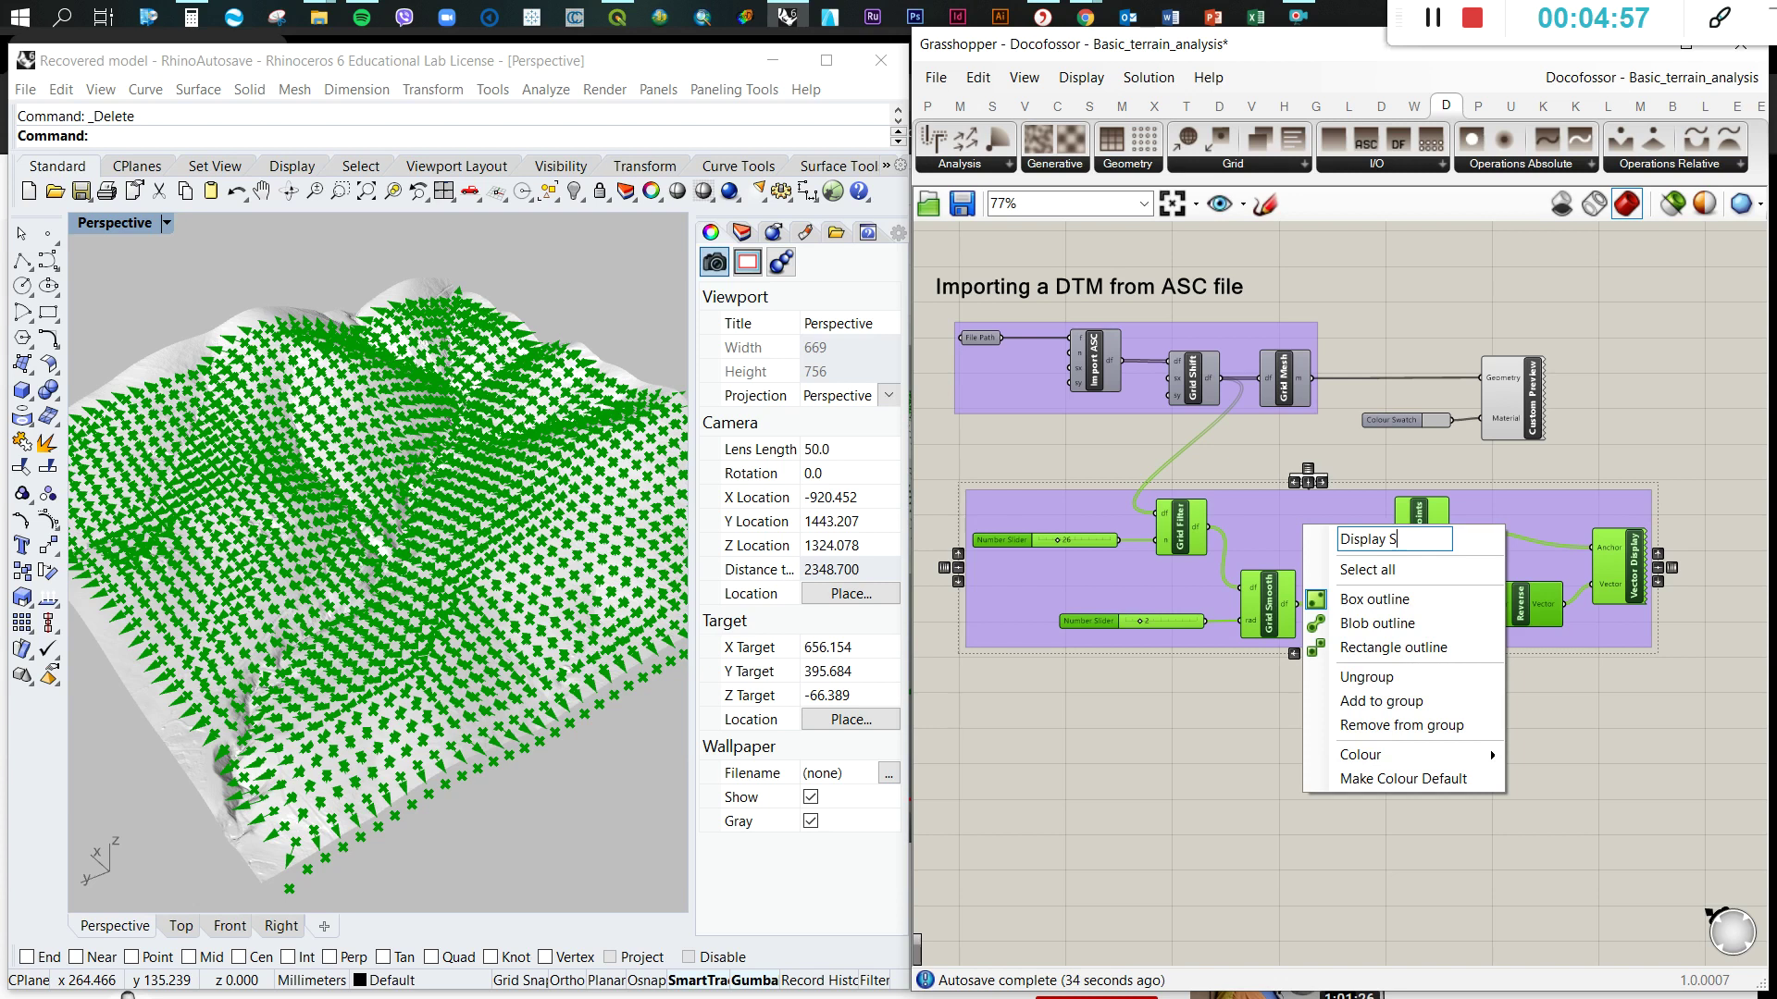
{"action": "type", "text": "Display Slope vectors"}
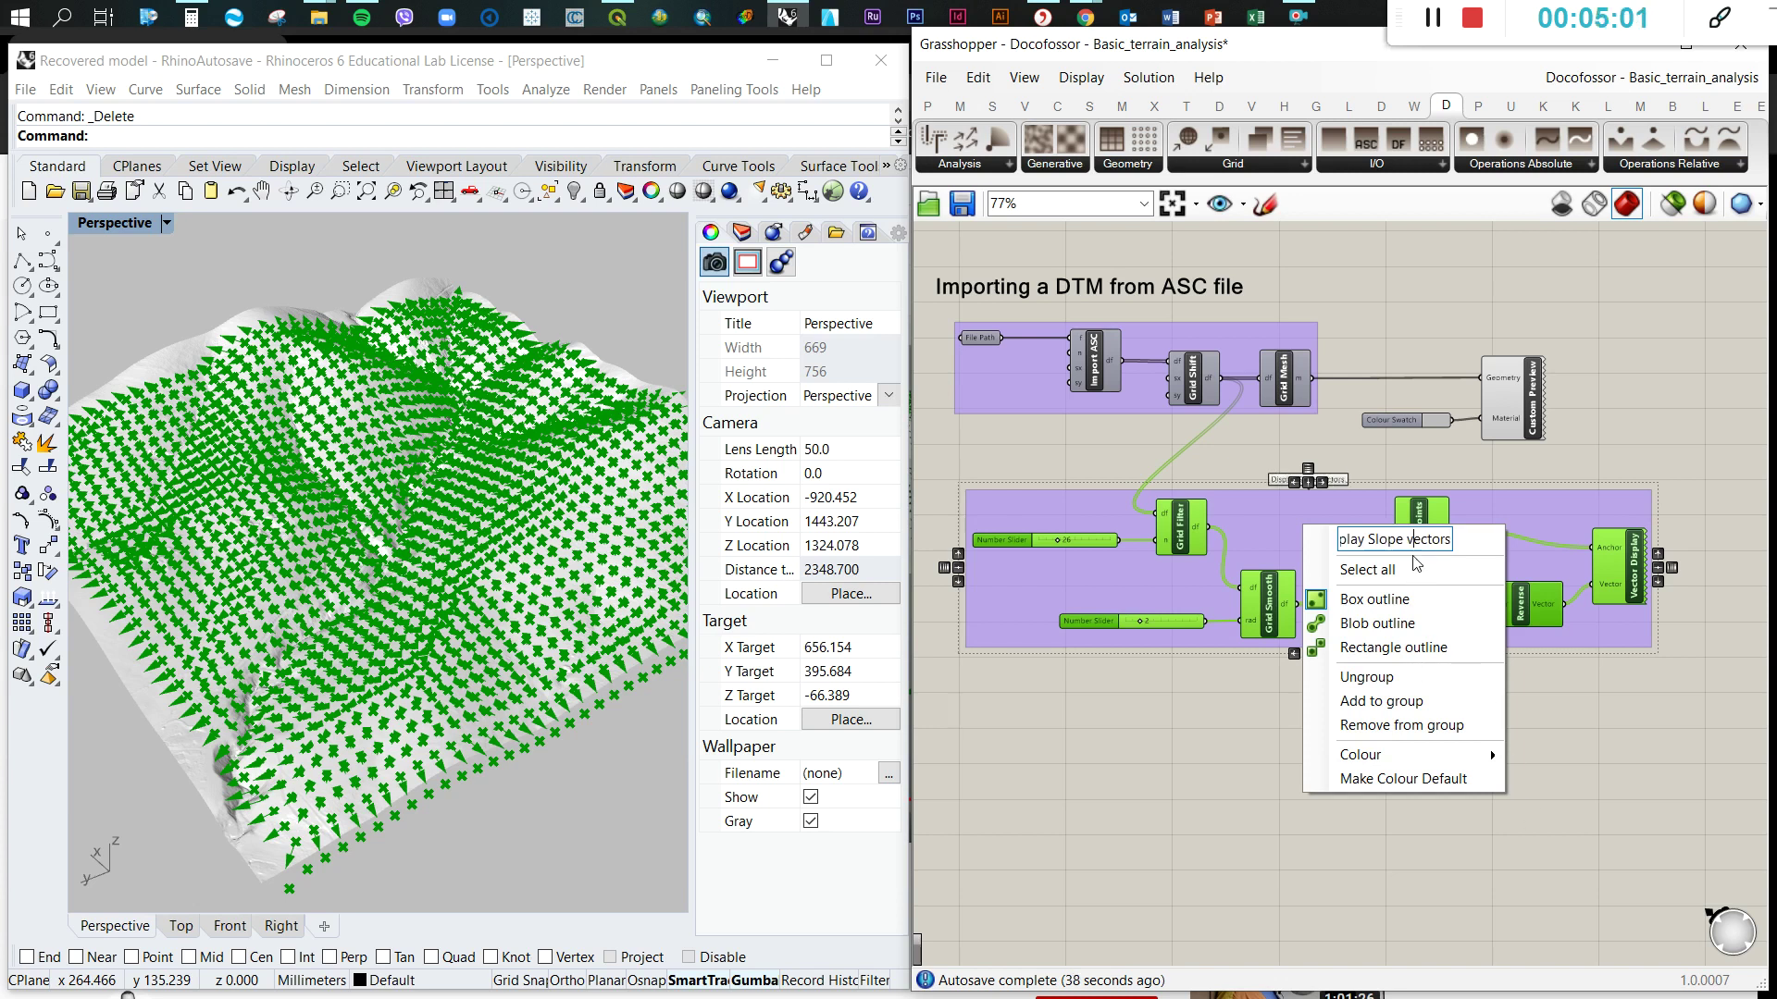
- Correct the slope vector group's name to "Display Slope Vectors"
{"action": "key", "text": "BackSpace"}
{"action": "type", "text": "V"}
{"action": "left_click", "coordinate": [1572, 726]}
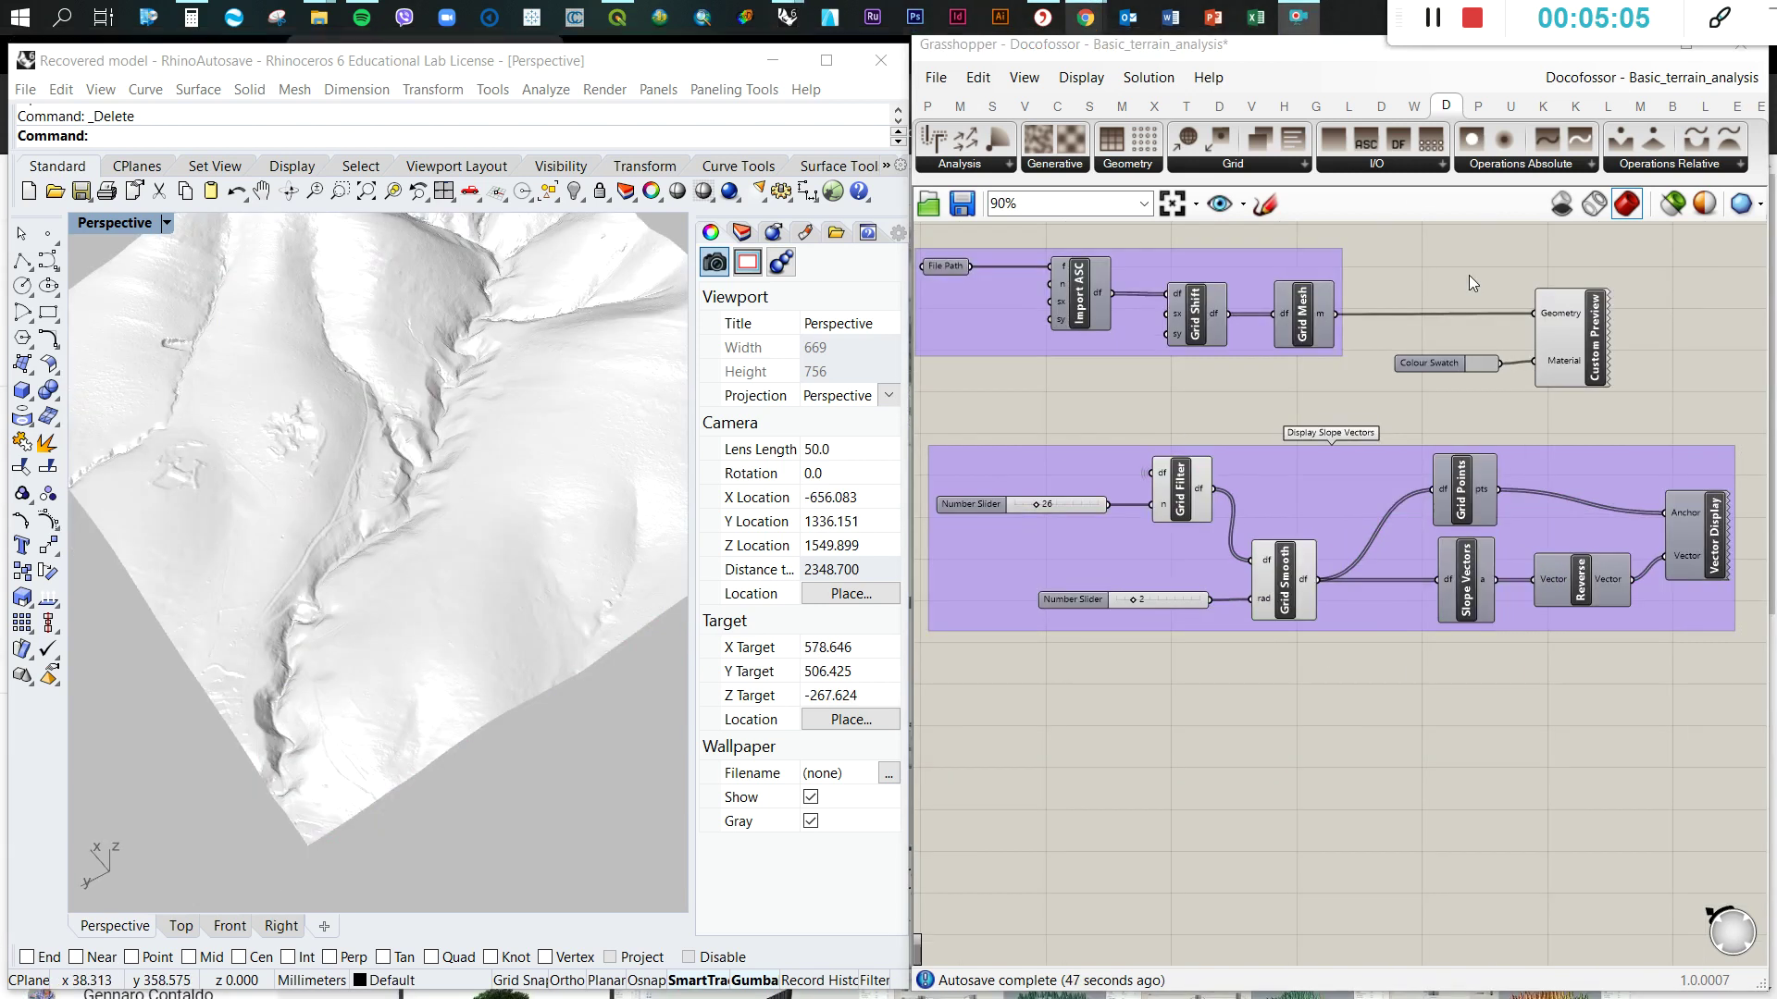
- Add Docofossor's Shortest Path component on the empty canvas beneath the Display Slope Vectors group
{"action": "scroll", "coordinate": [1341, 447], "scroll_direction": "up", "scroll_amount": 1}
{"action": "scroll", "coordinate": [1386, 452], "scroll_direction": "down", "scroll_amount": 1}
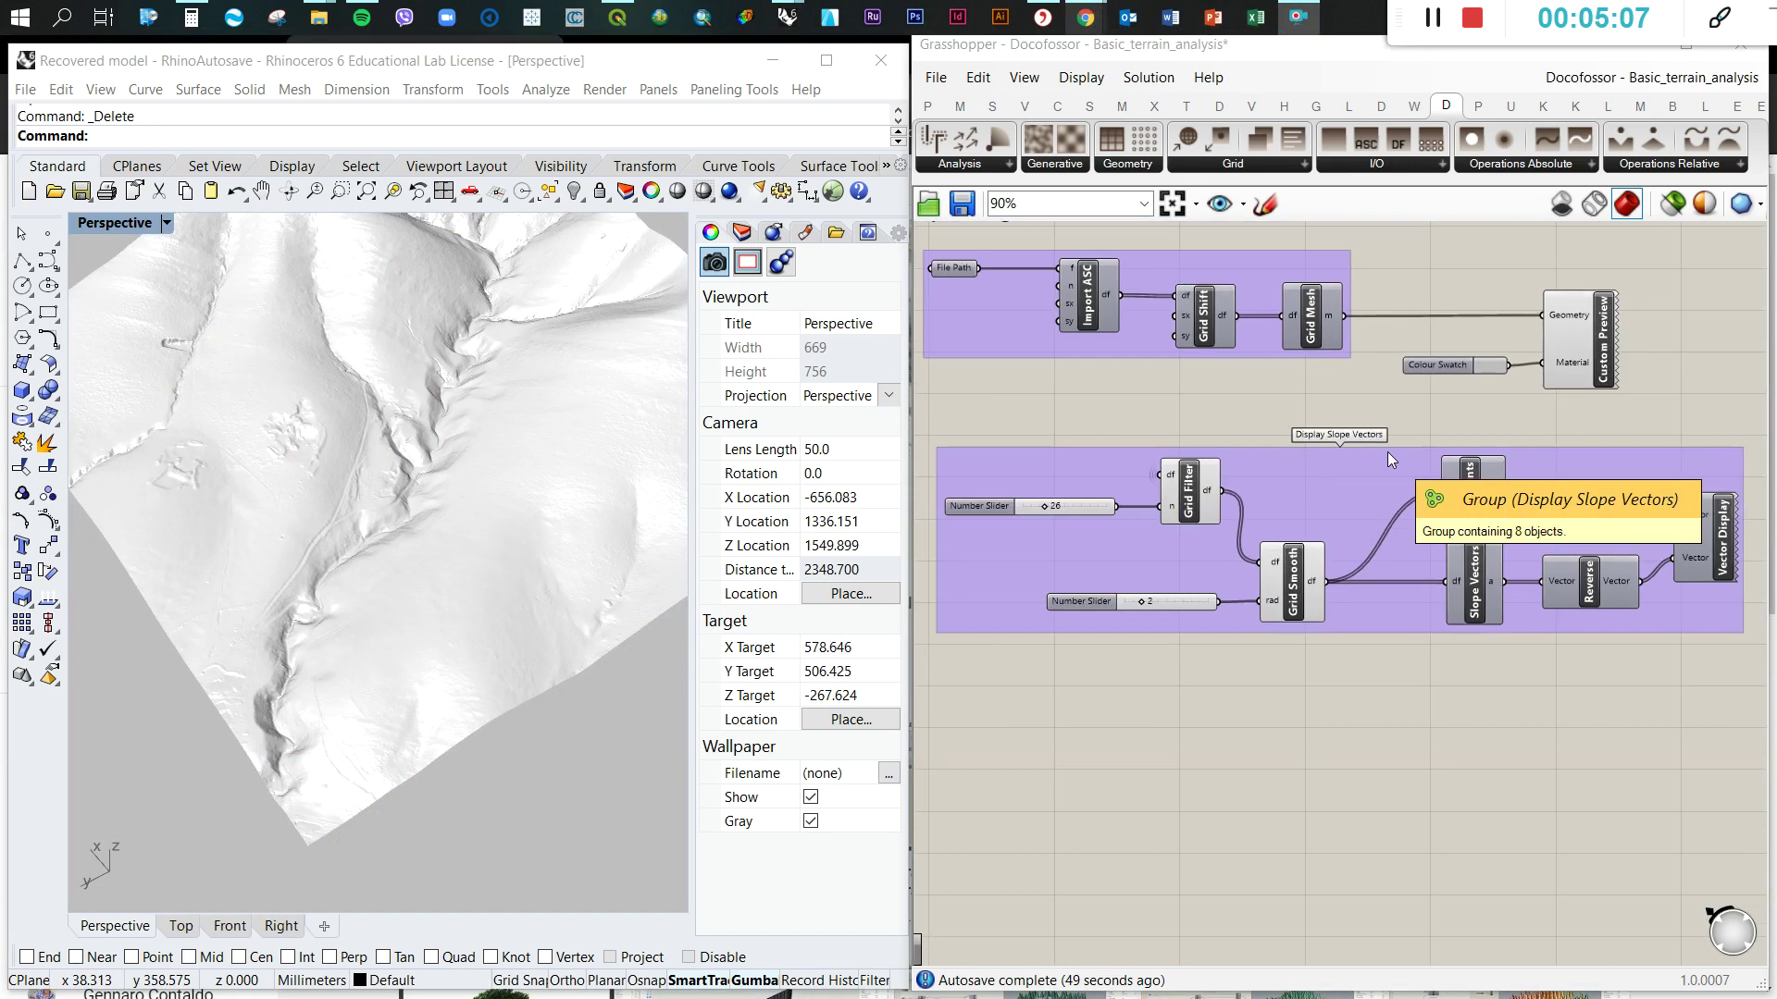
{"action": "left_click", "coordinate": [1000, 165]}
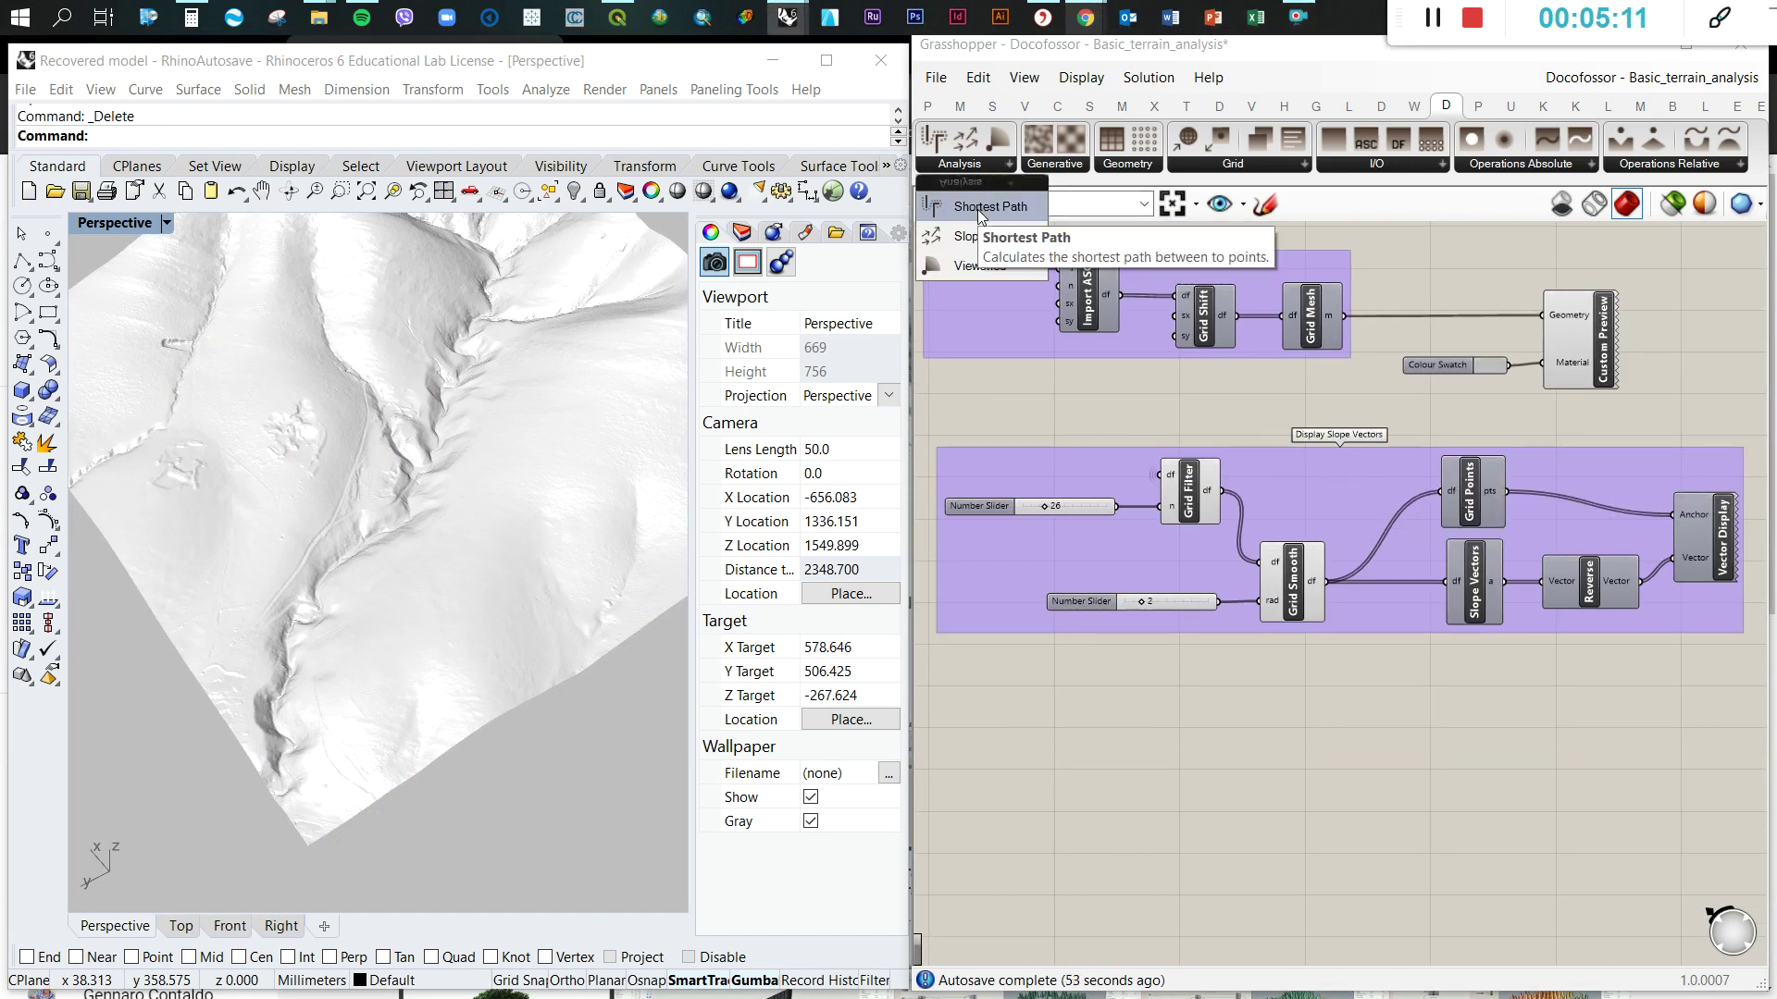
{"action": "left_click_drag", "start_coordinate": [978, 209], "coordinate": [1191, 512]}
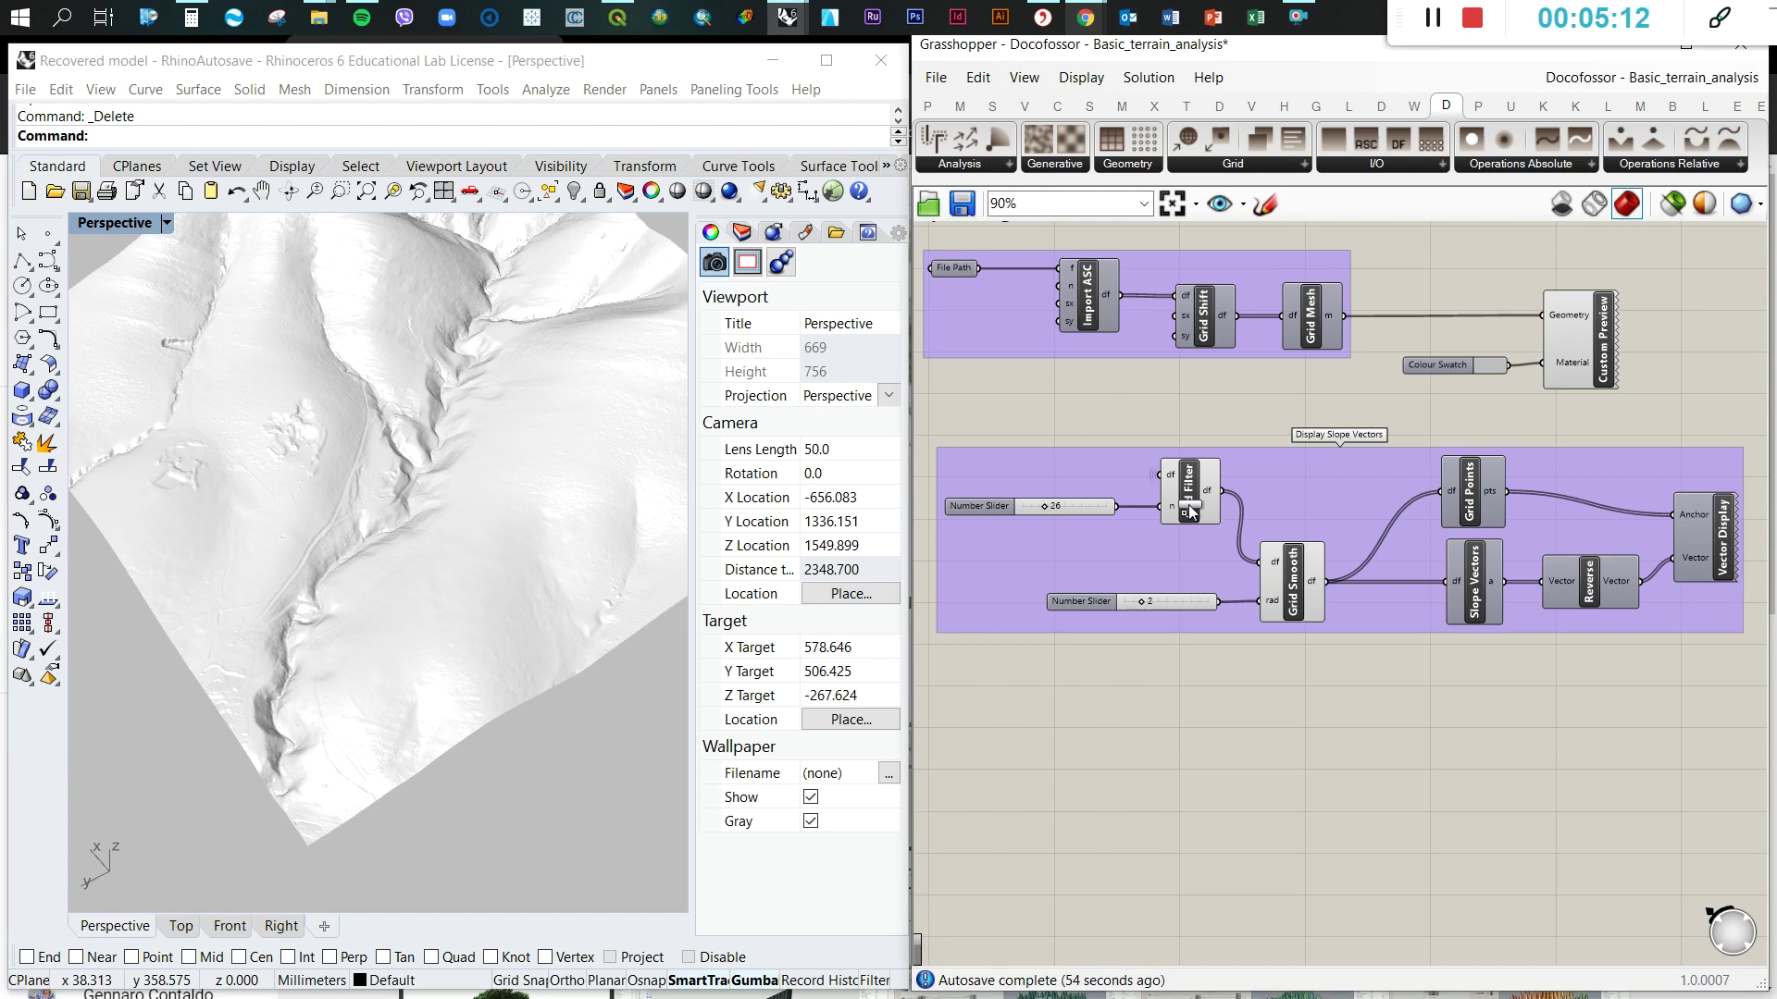
{"action": "left_click_drag", "start_coordinate": [1303, 787], "coordinate": [1303, 785]}
{"action": "scroll", "coordinate": [1325, 783], "scroll_direction": "down", "scroll_amount": 3}
{"action": "scroll", "coordinate": [1336, 683], "scroll_direction": "up", "scroll_amount": 4}
{"action": "left_click", "coordinate": [1308, 752]}
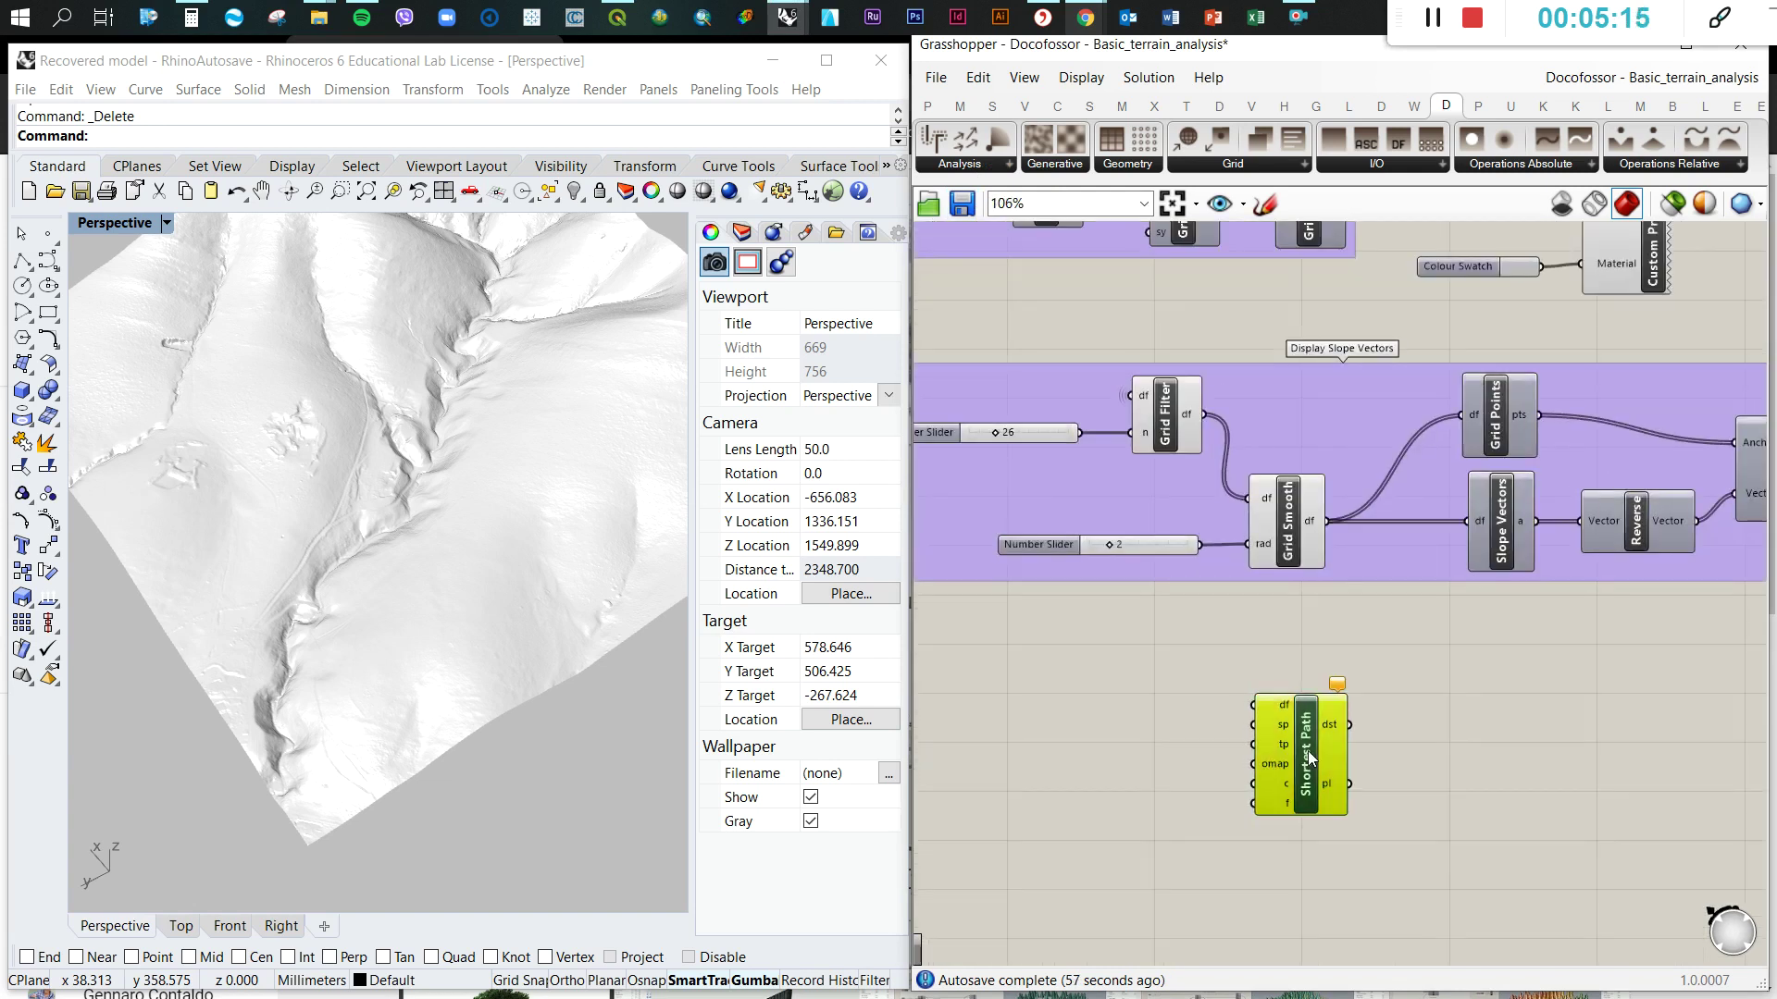
{"action": "left_click", "coordinate": [1388, 778]}
{"action": "scroll", "coordinate": [1268, 704], "scroll_direction": "up", "scroll_amount": 5}
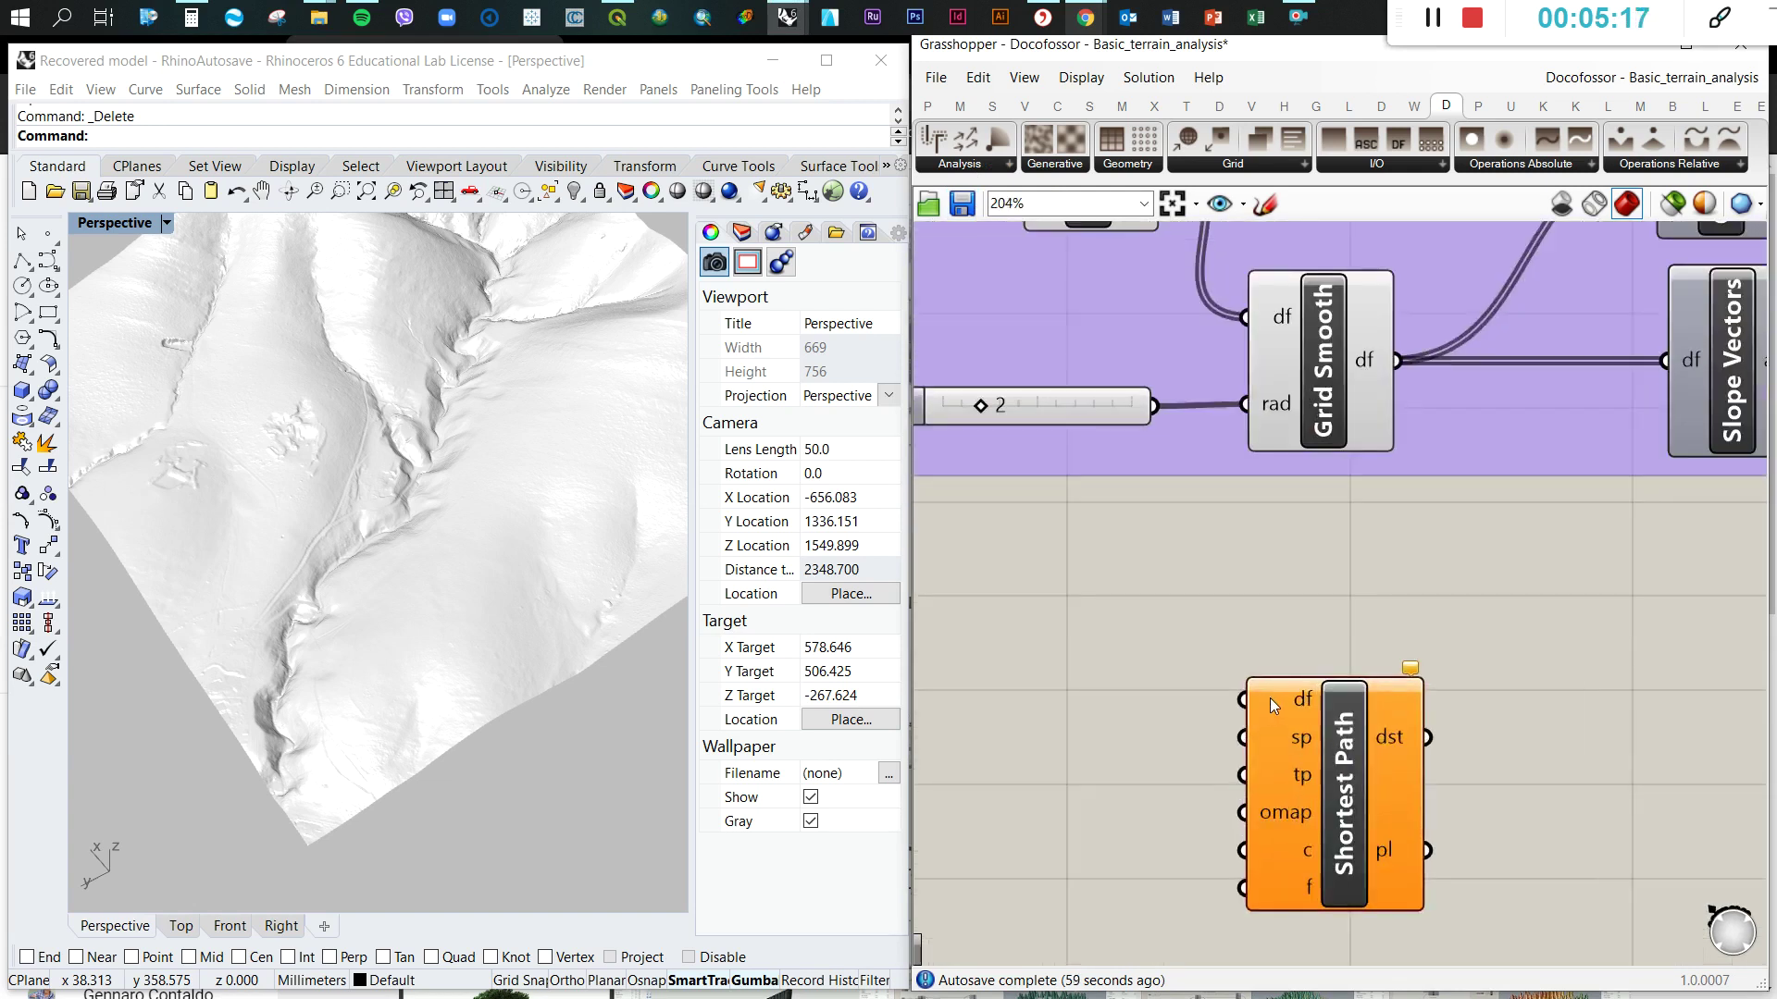
- Connect Grid Shift's df output to Shortest Path's df input and set that wire's display to Hidden
{"action": "scroll", "coordinate": [1270, 698], "scroll_direction": "down", "scroll_amount": 3}
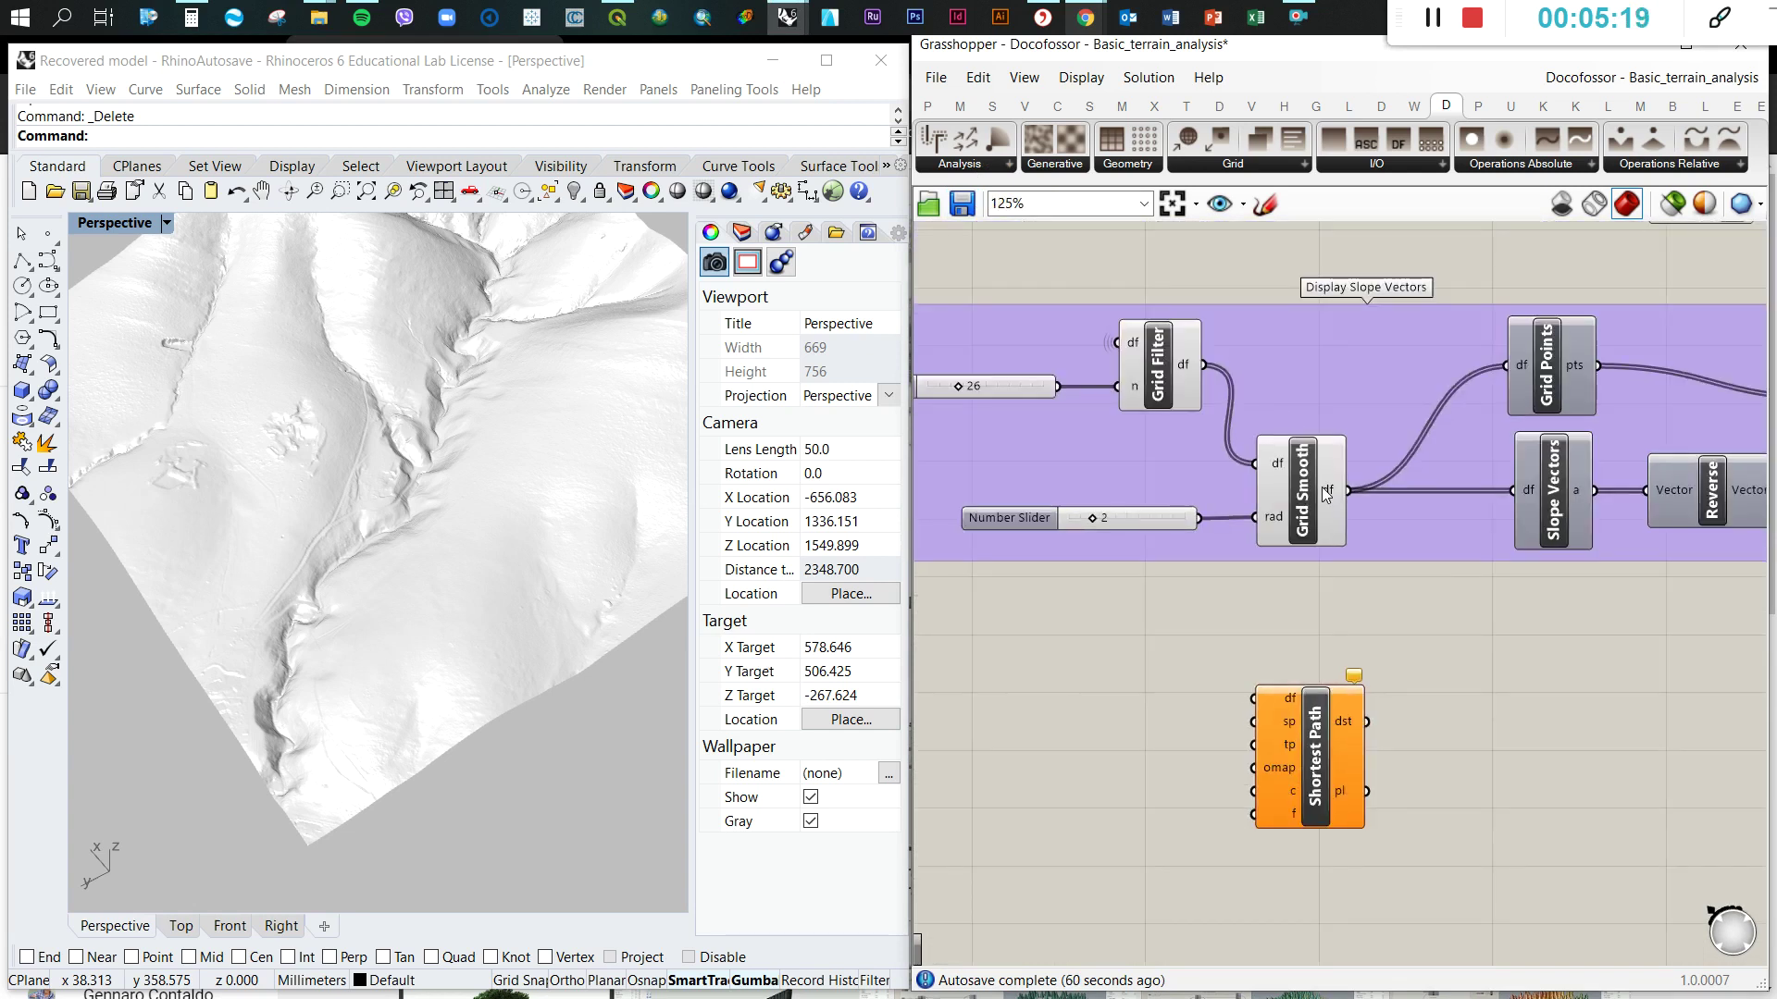
{"action": "scroll", "coordinate": [1322, 487], "scroll_direction": "down", "scroll_amount": 3}
{"action": "scroll", "coordinate": [1157, 302], "scroll_direction": "up", "scroll_amount": 3}
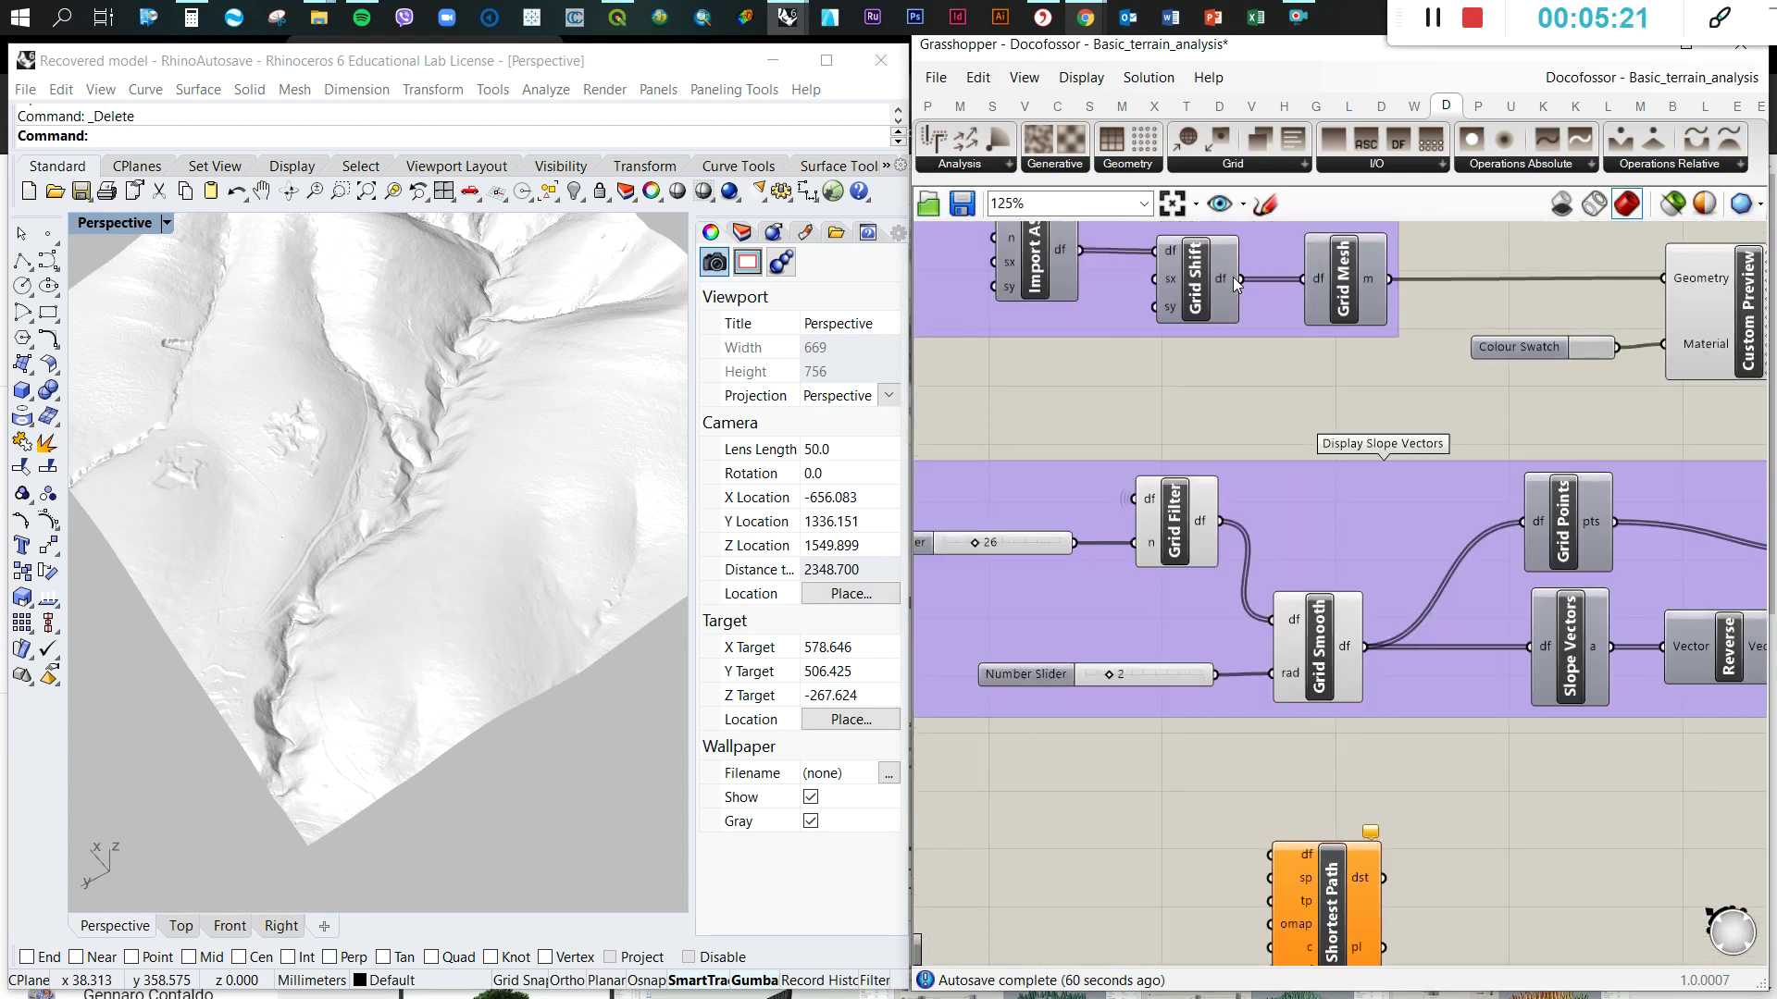
{"action": "left_click_drag", "start_coordinate": [1240, 277], "coordinate": [1275, 858]}
{"action": "right_click", "coordinate": [1280, 860]}
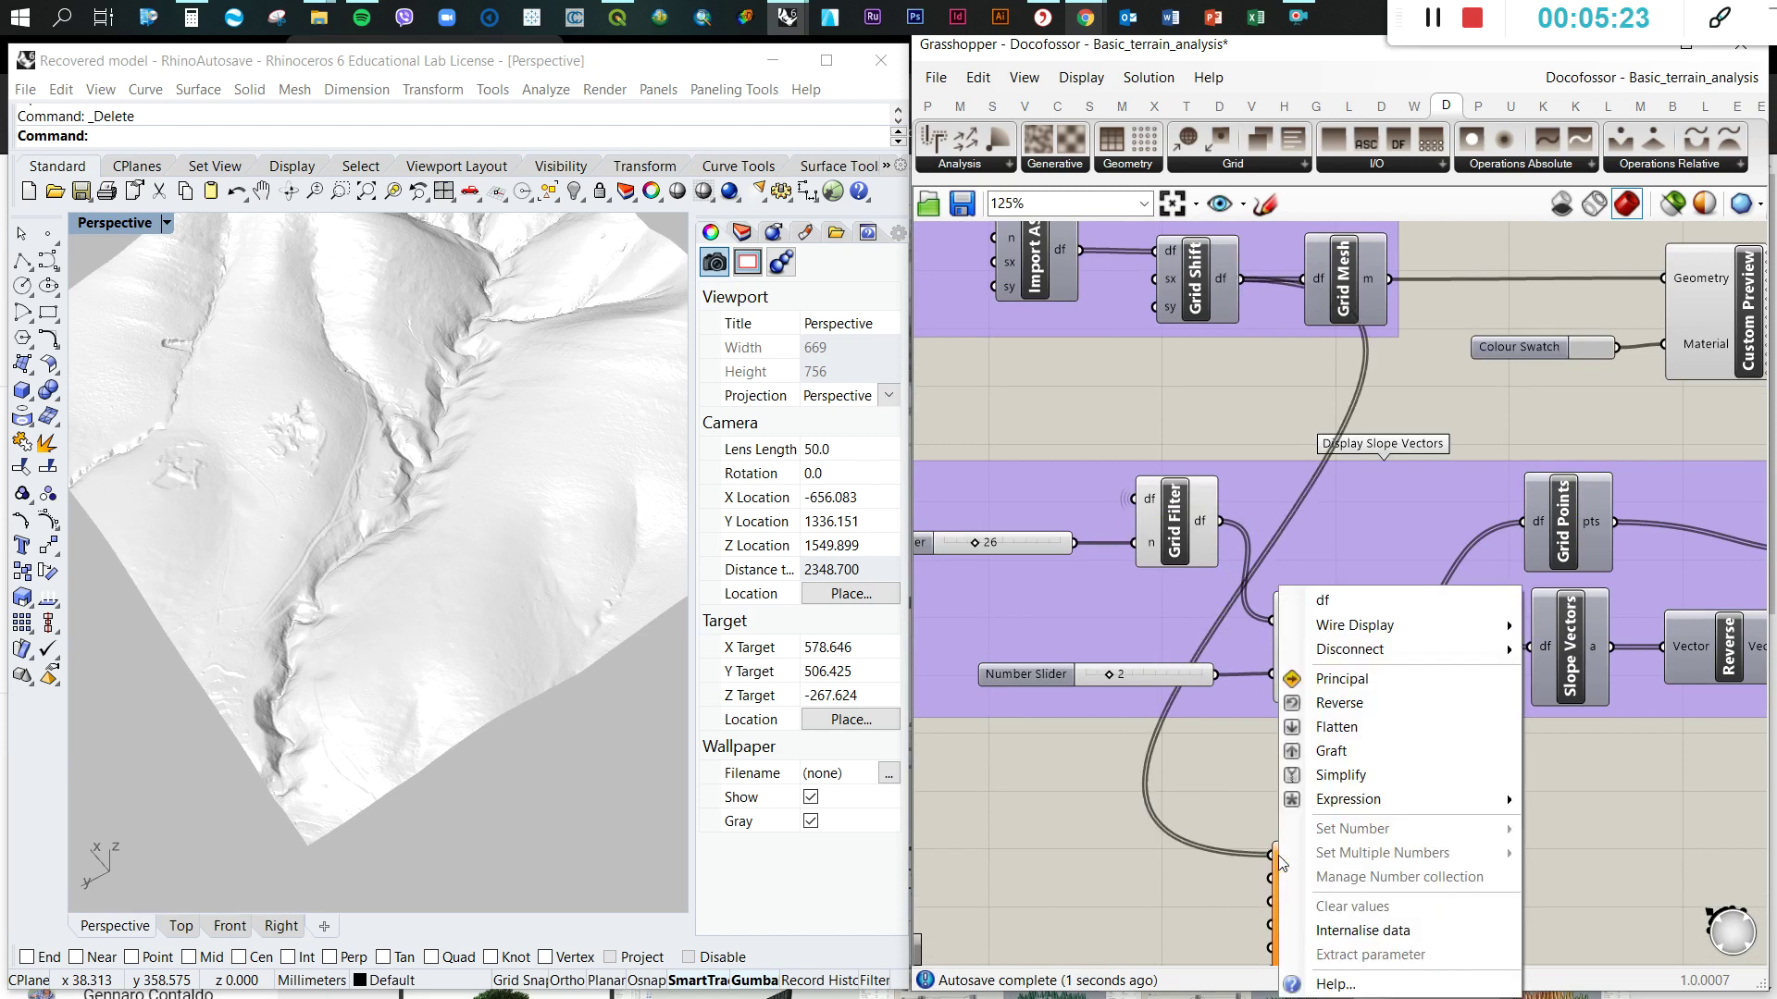
{"action": "mouse_move", "coordinate": [1444, 625]}
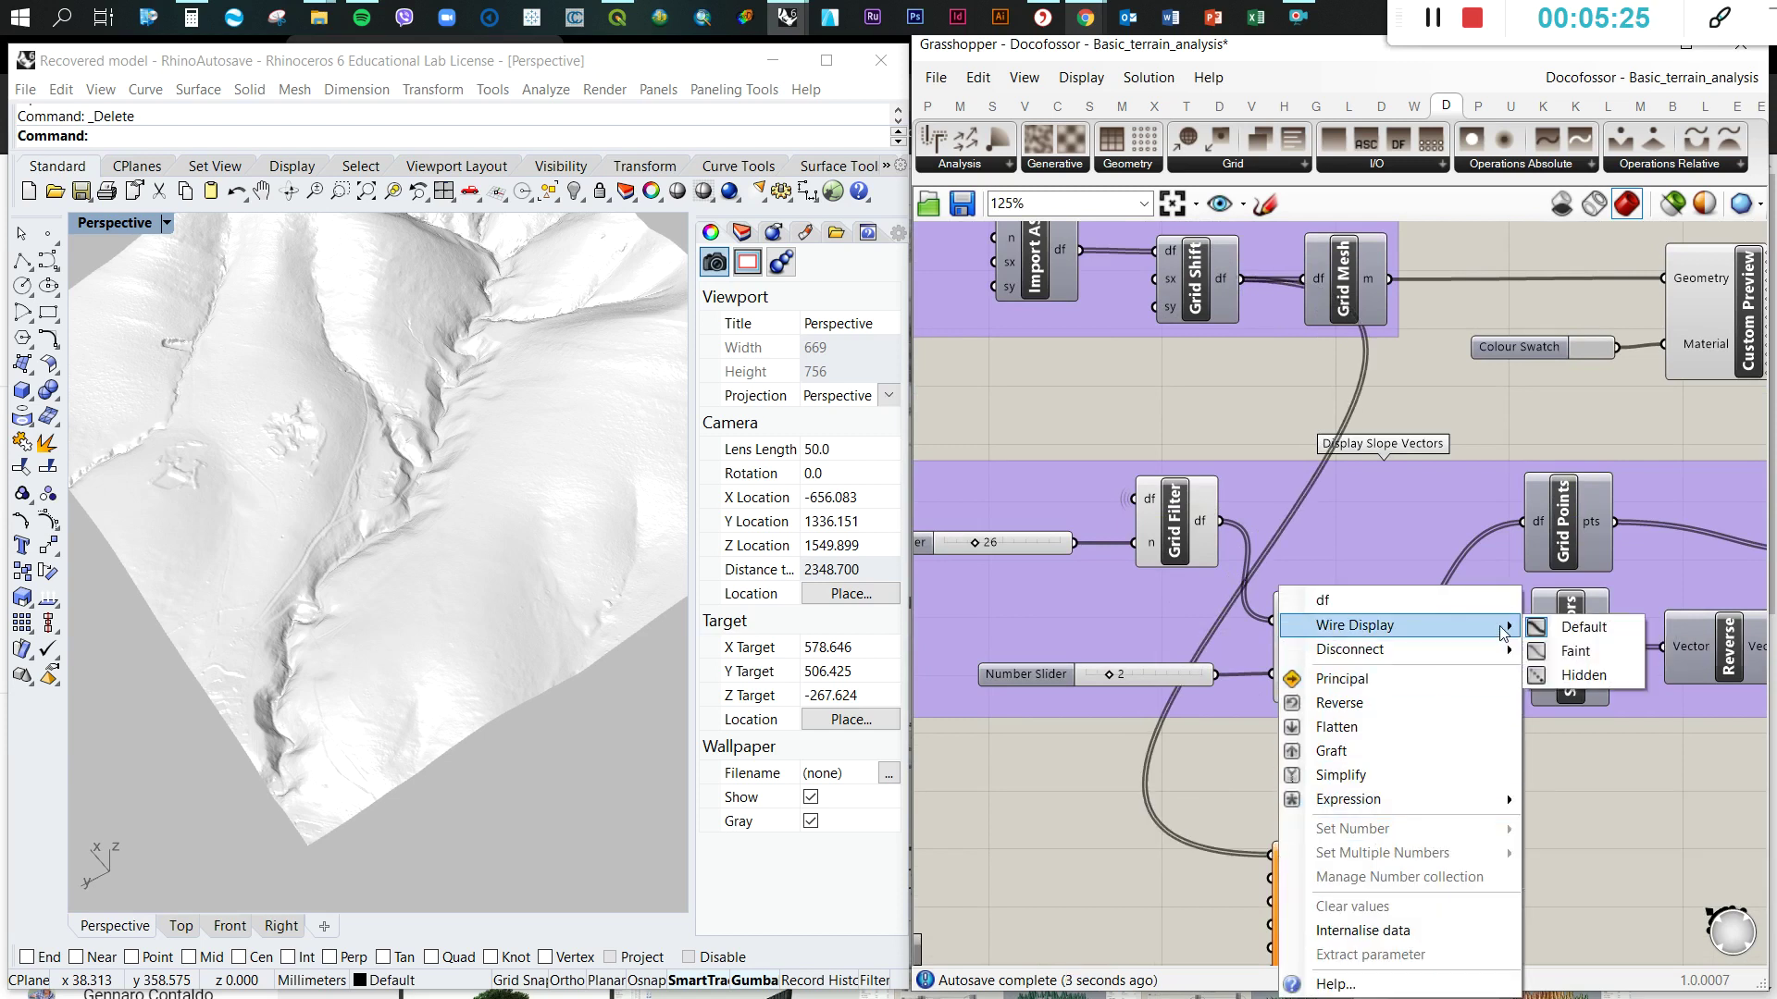
{"action": "left_click", "coordinate": [1580, 675]}
{"action": "scroll", "coordinate": [1480, 802], "scroll_direction": "down", "scroll_amount": 3}
{"action": "scroll", "coordinate": [1412, 852], "scroll_direction": "up", "scroll_amount": 3}
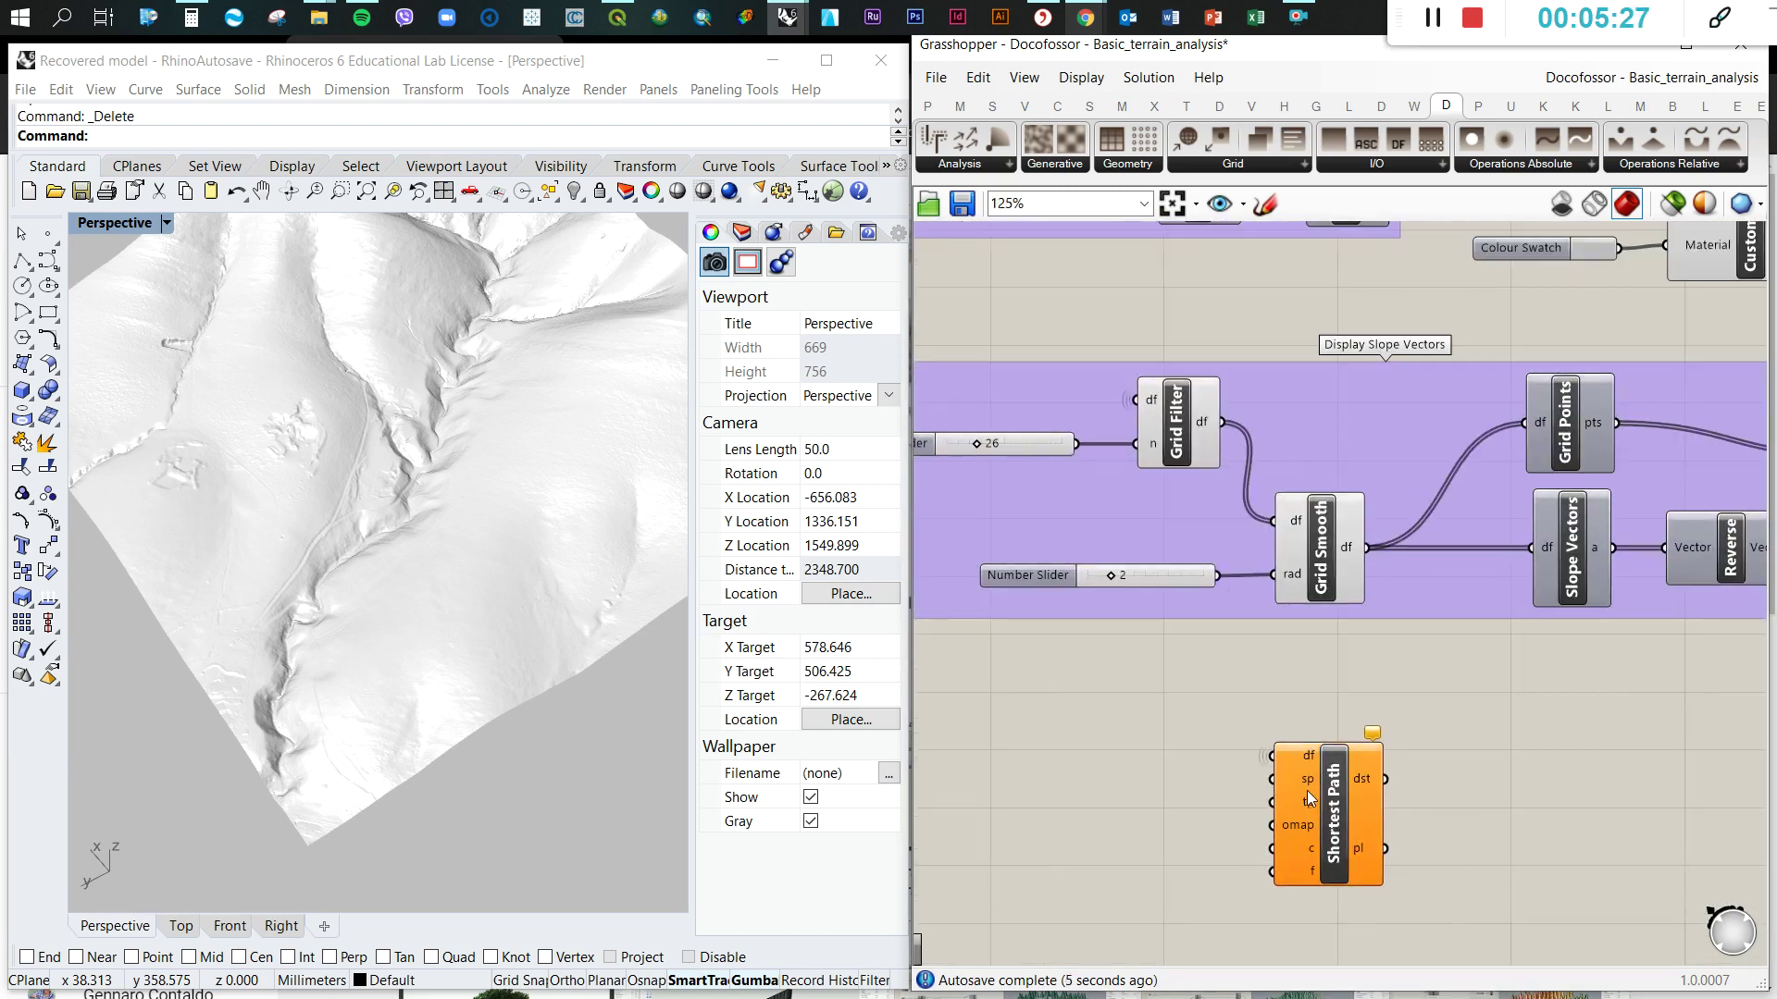
- Read the descriptions of the Shortest Path component's inputs, including omap and f
{"action": "left_click", "coordinate": [1342, 822]}
{"action": "left_click", "coordinate": [1503, 824]}
{"action": "scroll", "coordinate": [1313, 798], "scroll_direction": "up", "scroll_amount": 3}
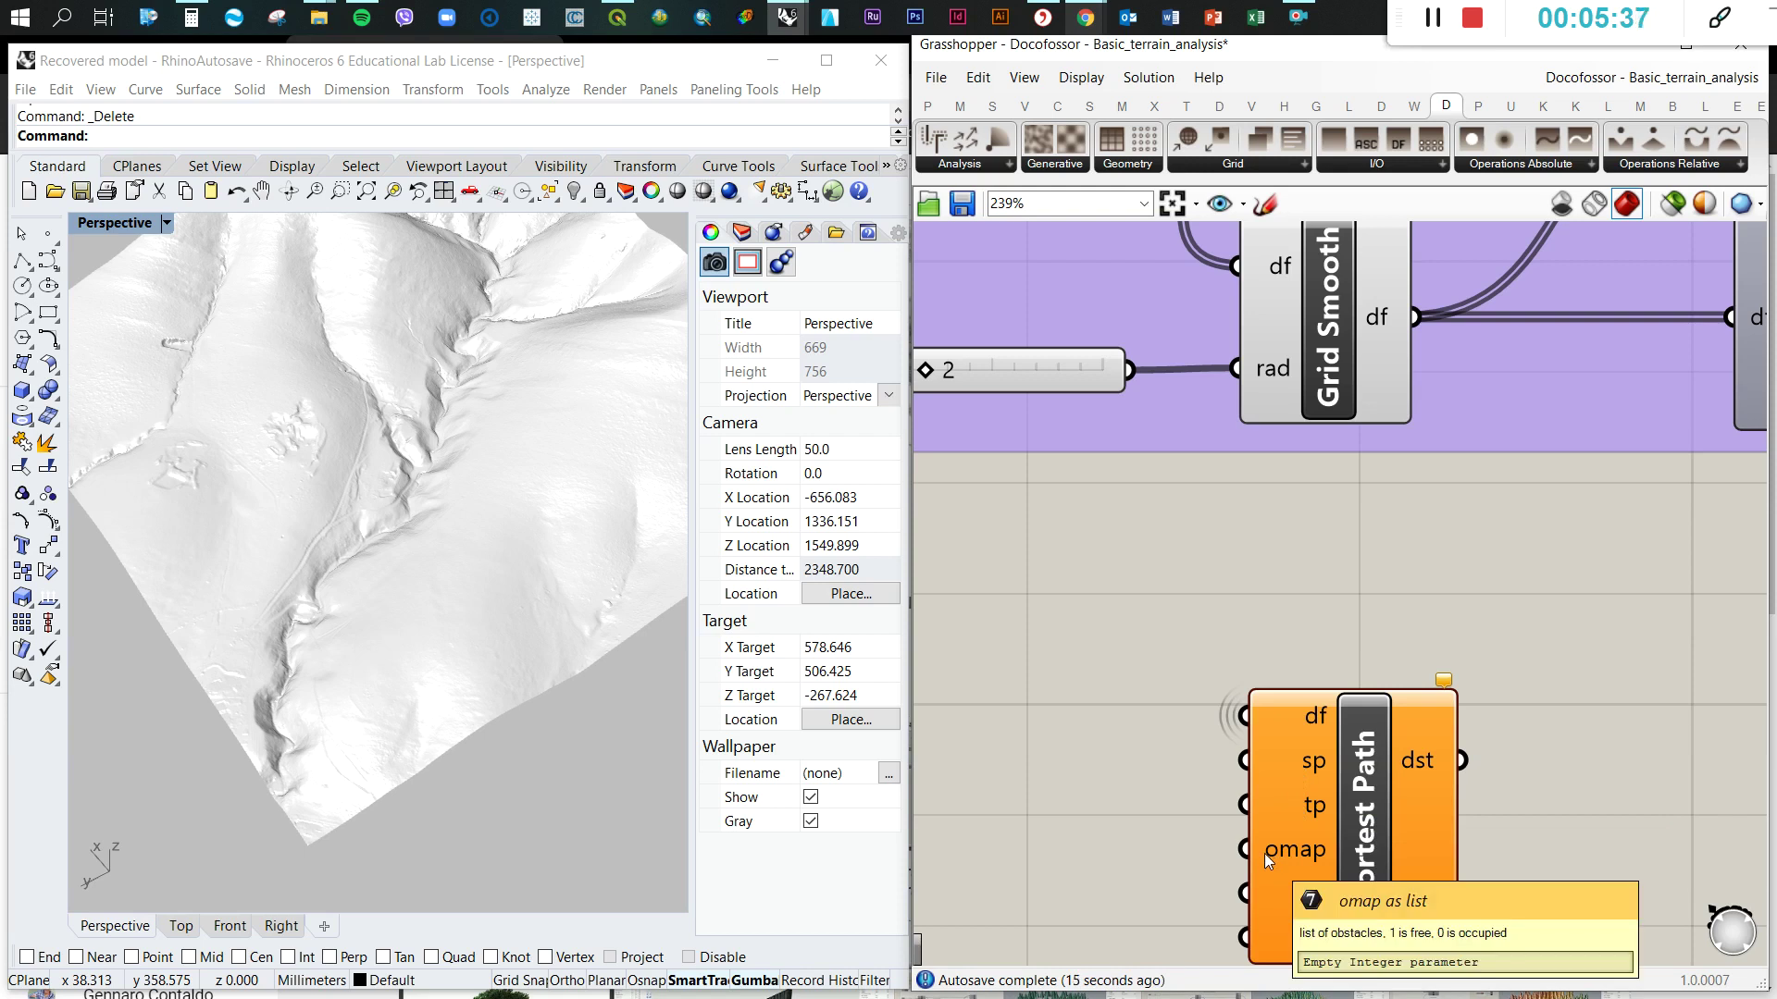
{"action": "scroll", "coordinate": [1265, 853], "scroll_direction": "down", "scroll_amount": 3}
{"action": "scroll", "coordinate": [1263, 796], "scroll_direction": "up", "scroll_amount": 3}
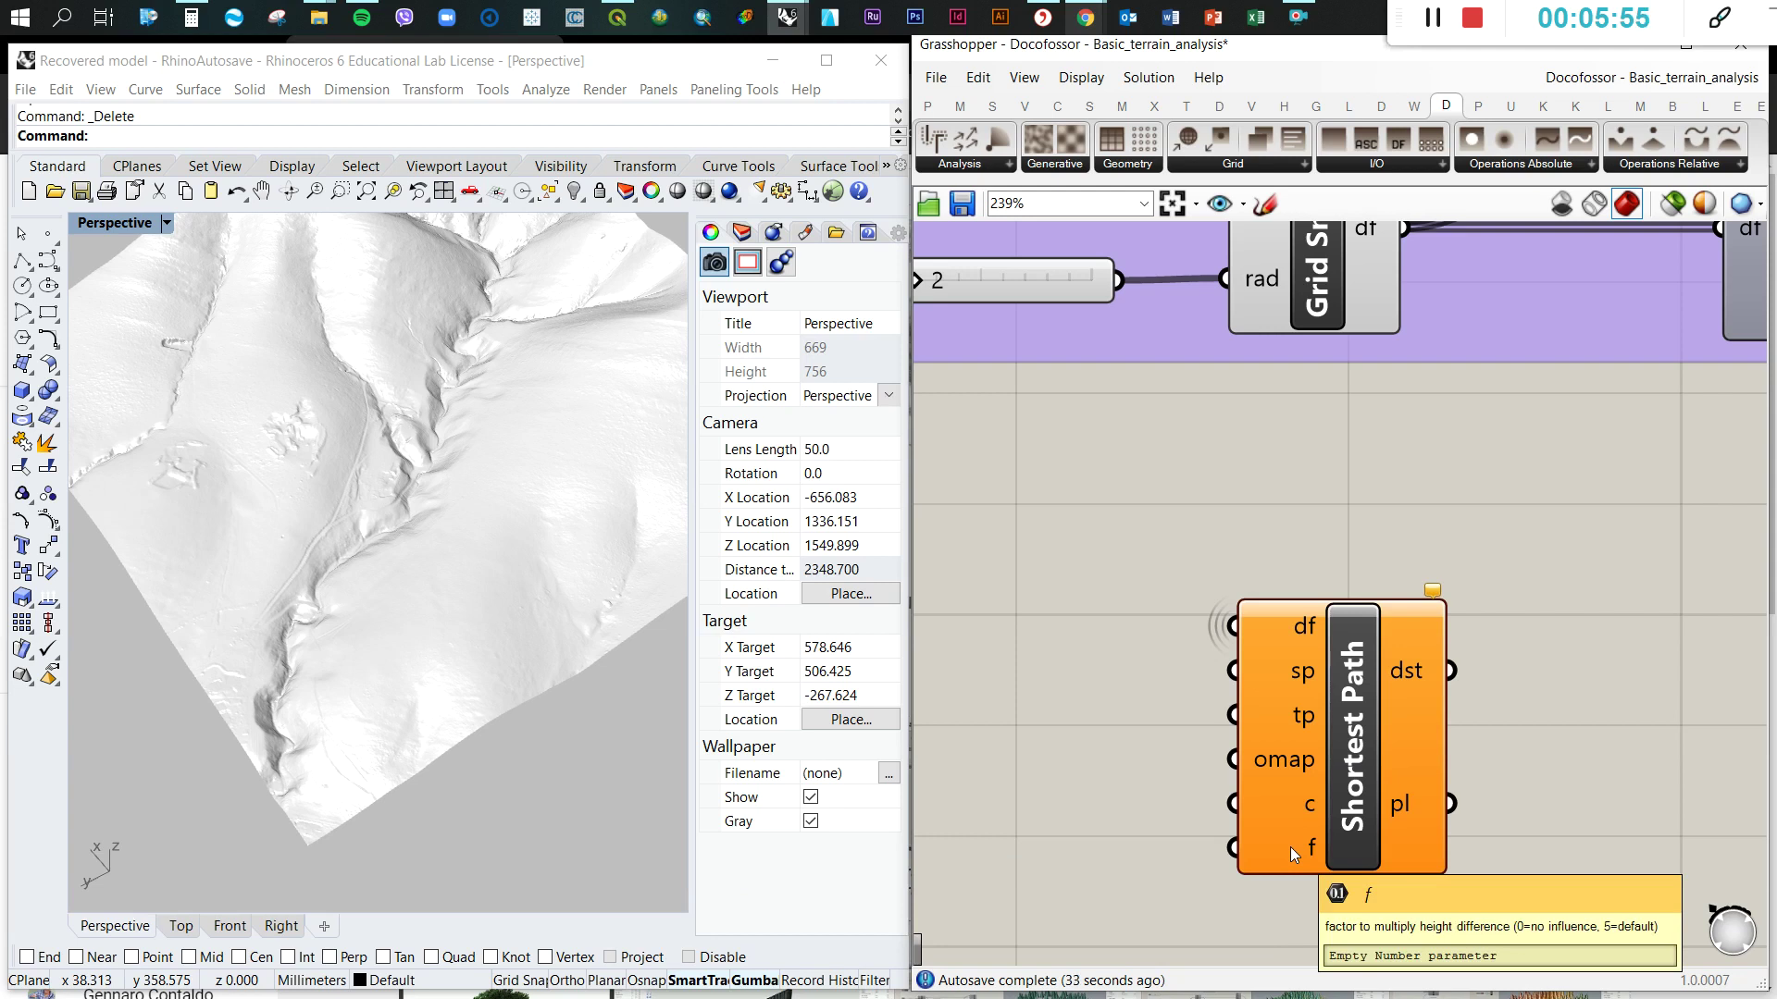
- Add two Point parameters beside Shortest Path and connect them to its sp and tp inputs
{"action": "scroll", "coordinate": [1553, 635], "scroll_direction": "down", "scroll_amount": 4}
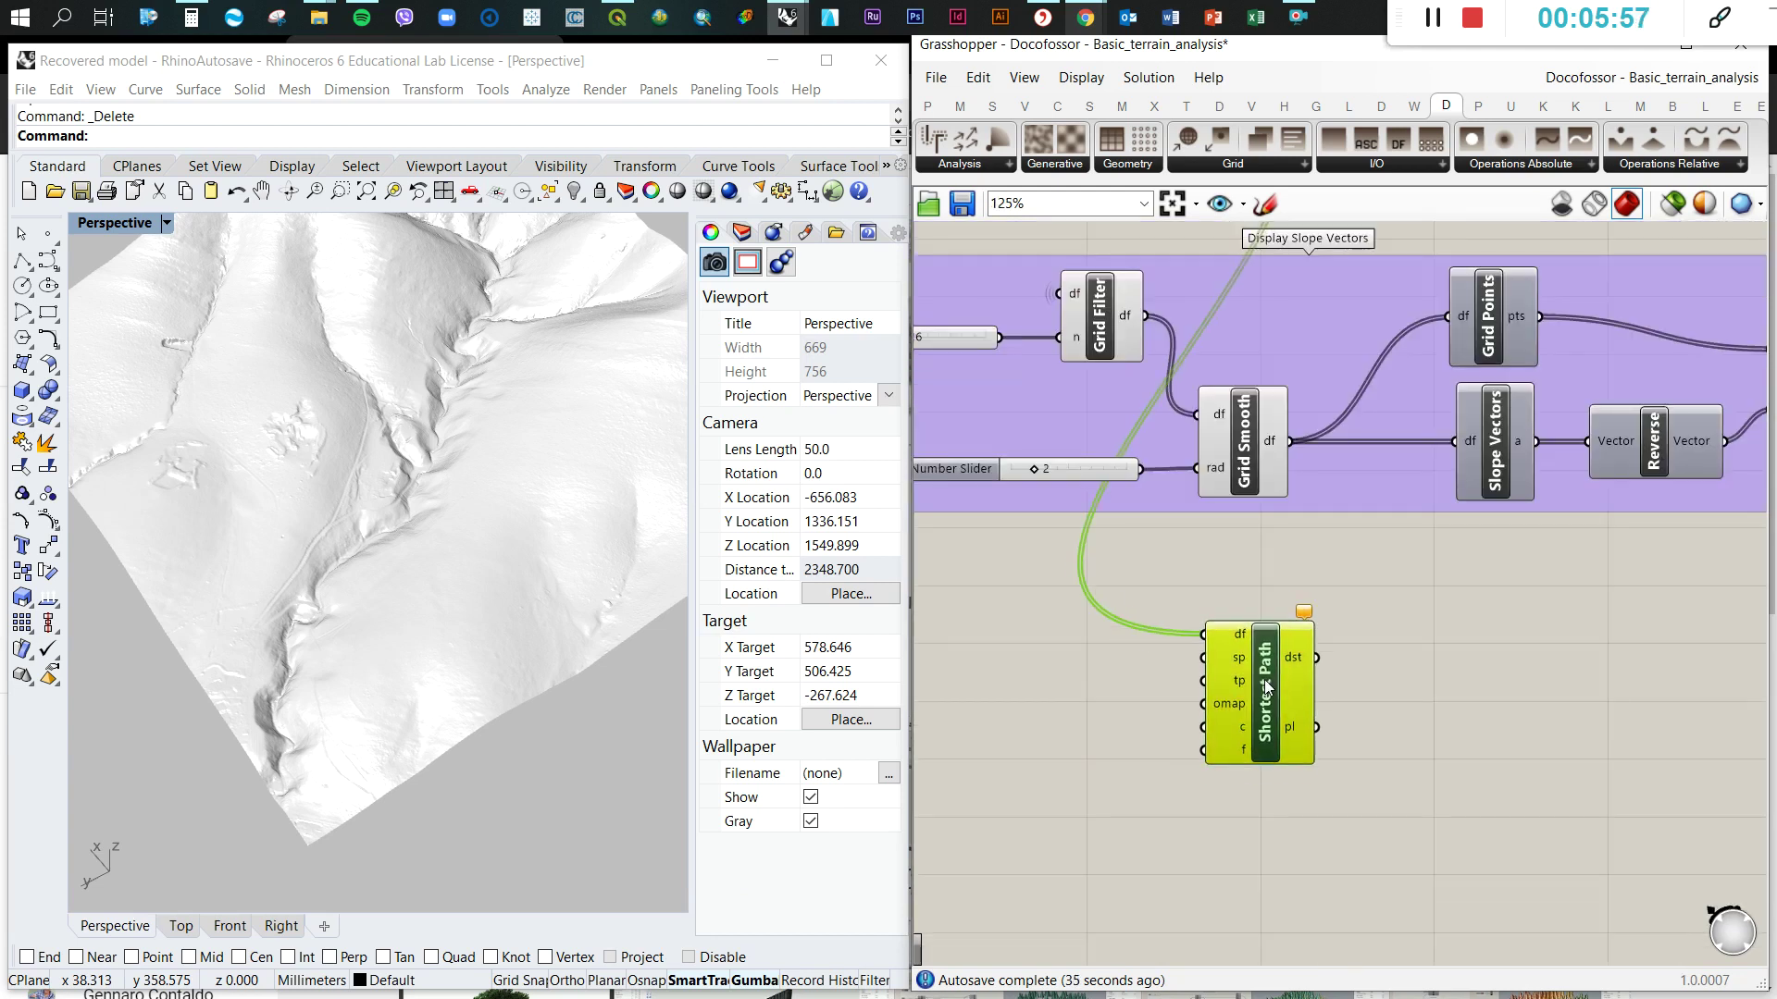
{"action": "double_click", "coordinate": [1049, 664]}
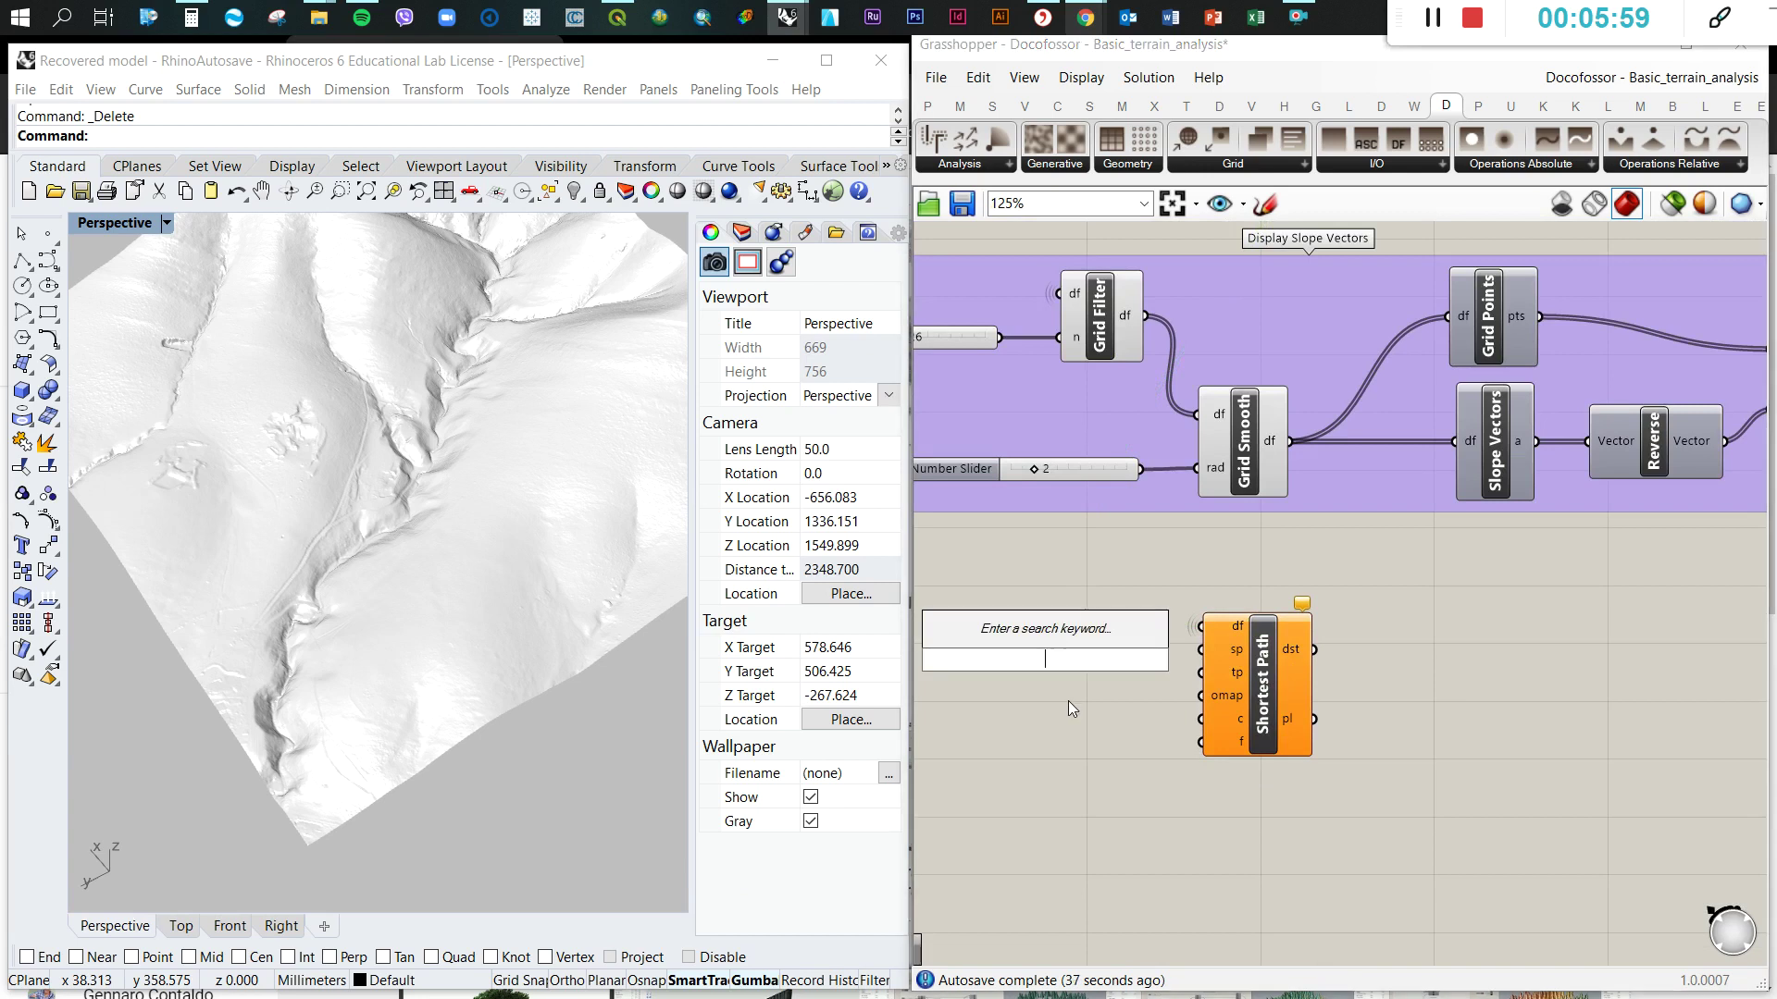
{"action": "type", "text": "point"}
{"action": "key", "text": "Return"}
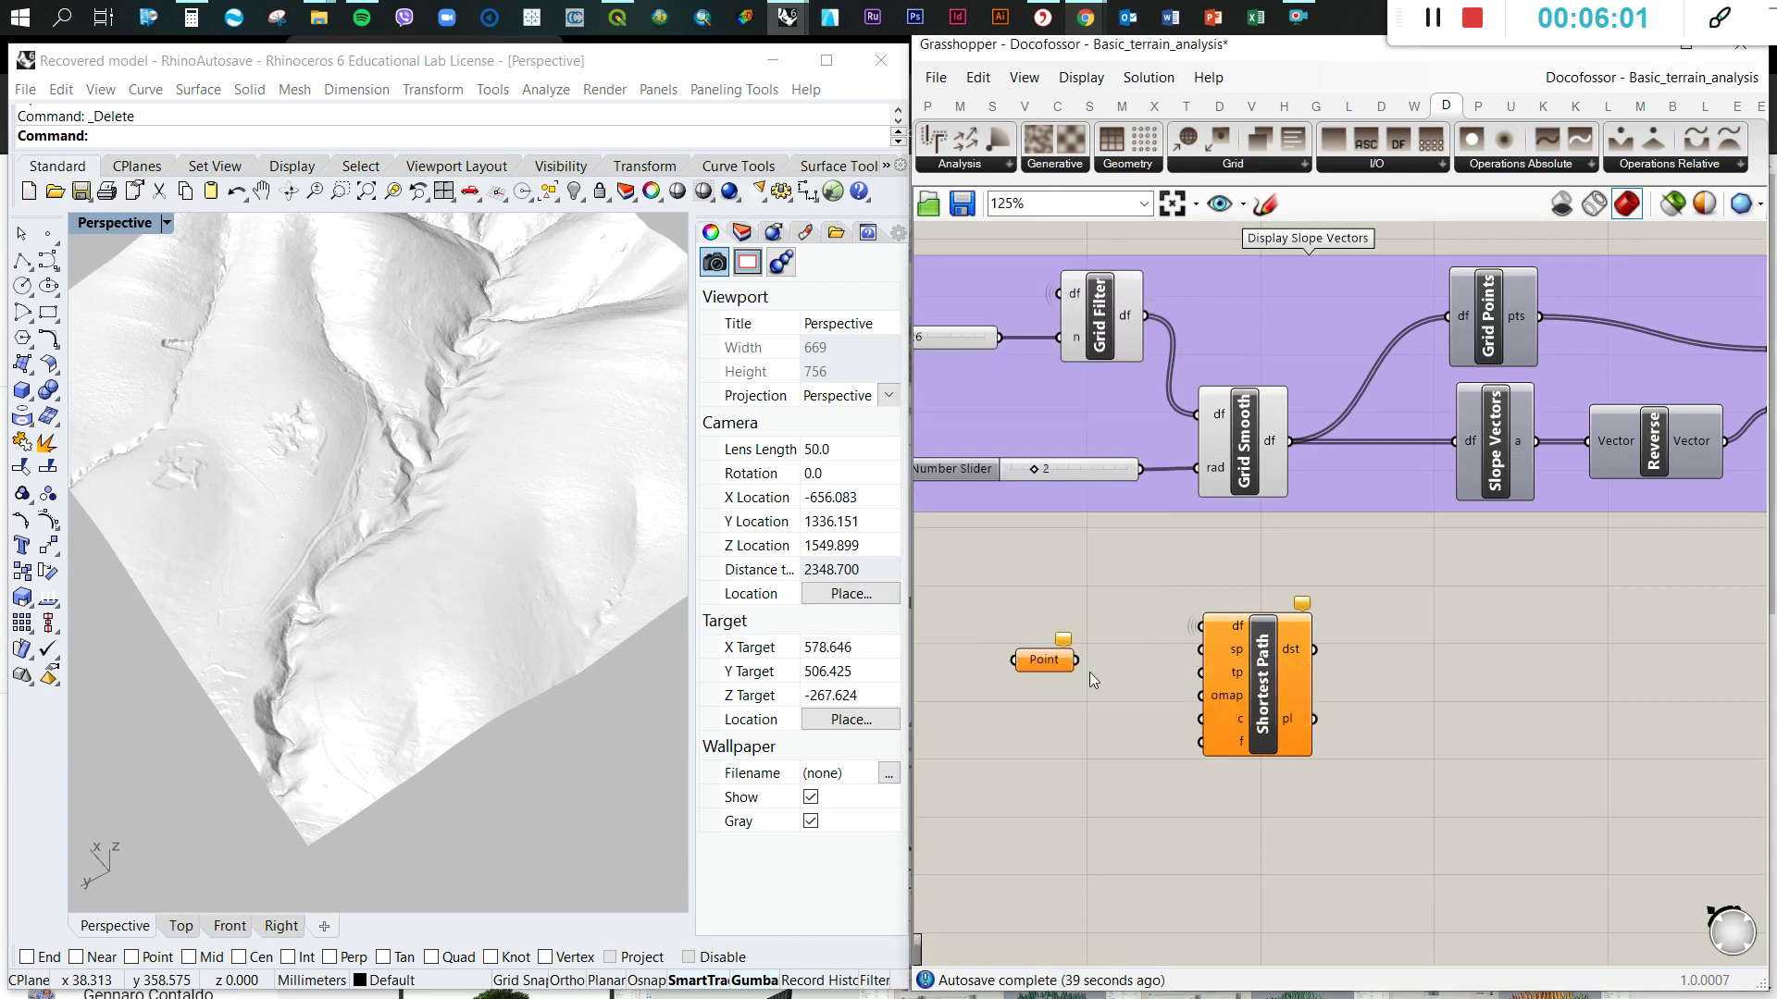
{"action": "scroll", "coordinate": [1090, 672], "scroll_direction": "up", "scroll_amount": 2}
{"action": "left_click_drag", "start_coordinate": [1086, 652], "coordinate": [1085, 710], "text": "alt"}
{"action": "left_click_drag", "start_coordinate": [1117, 646], "coordinate": [1232, 643]}
{"action": "left_click_drag", "start_coordinate": [1117, 703], "coordinate": [1233, 675]}
{"action": "left_click", "coordinate": [1134, 750]}
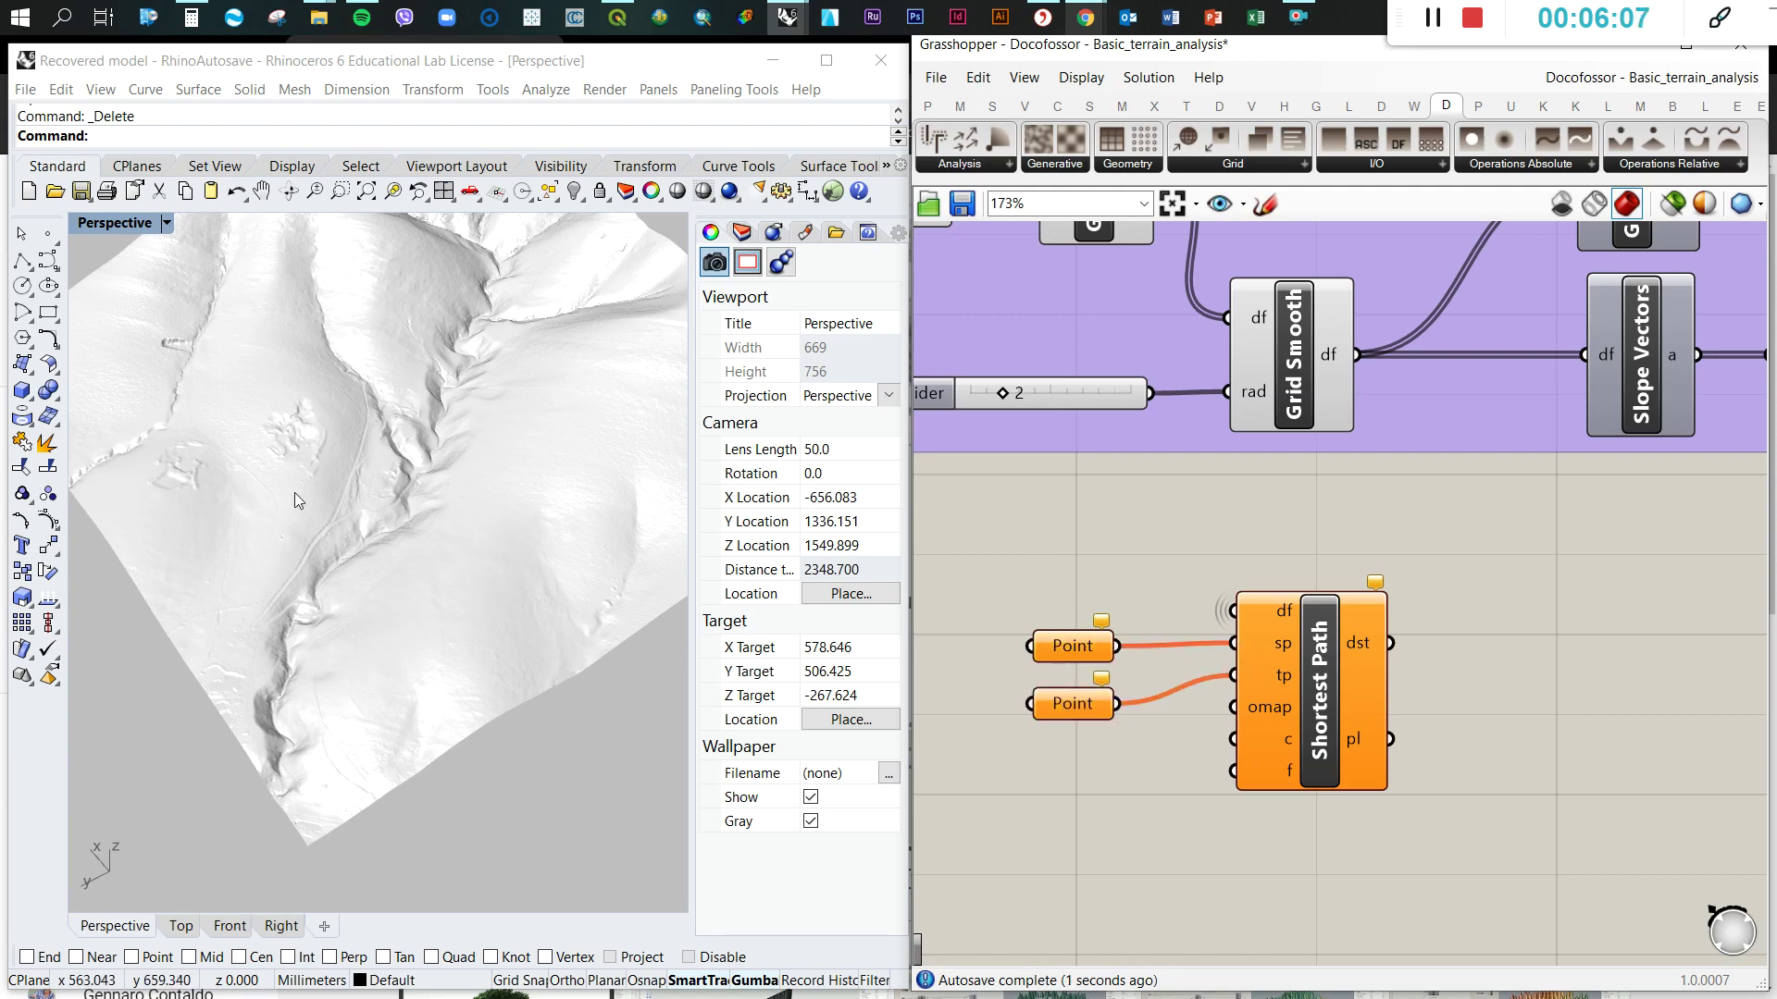
- Place two point objects on opposite sides of the ravine in Rhino's Top view, and return to the Perspective view
{"action": "left_click", "coordinate": [186, 935]}
{"action": "left_click", "coordinate": [181, 926]}
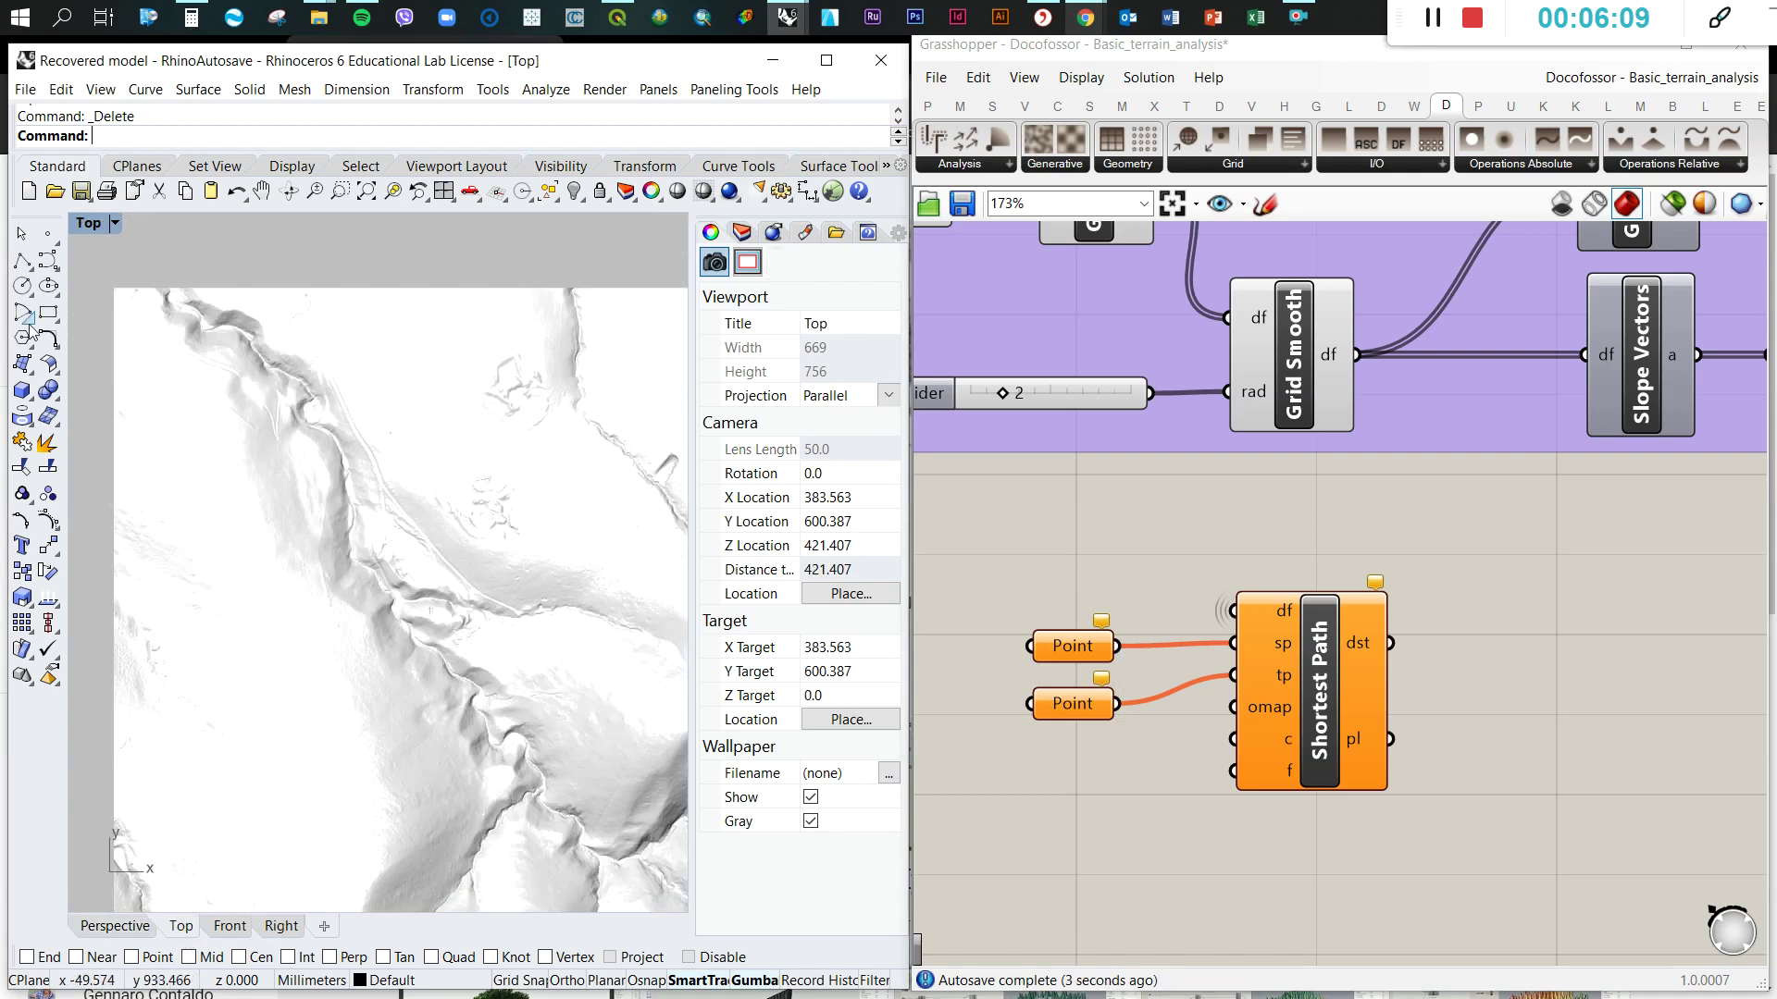
{"action": "left_click", "coordinate": [49, 234]}
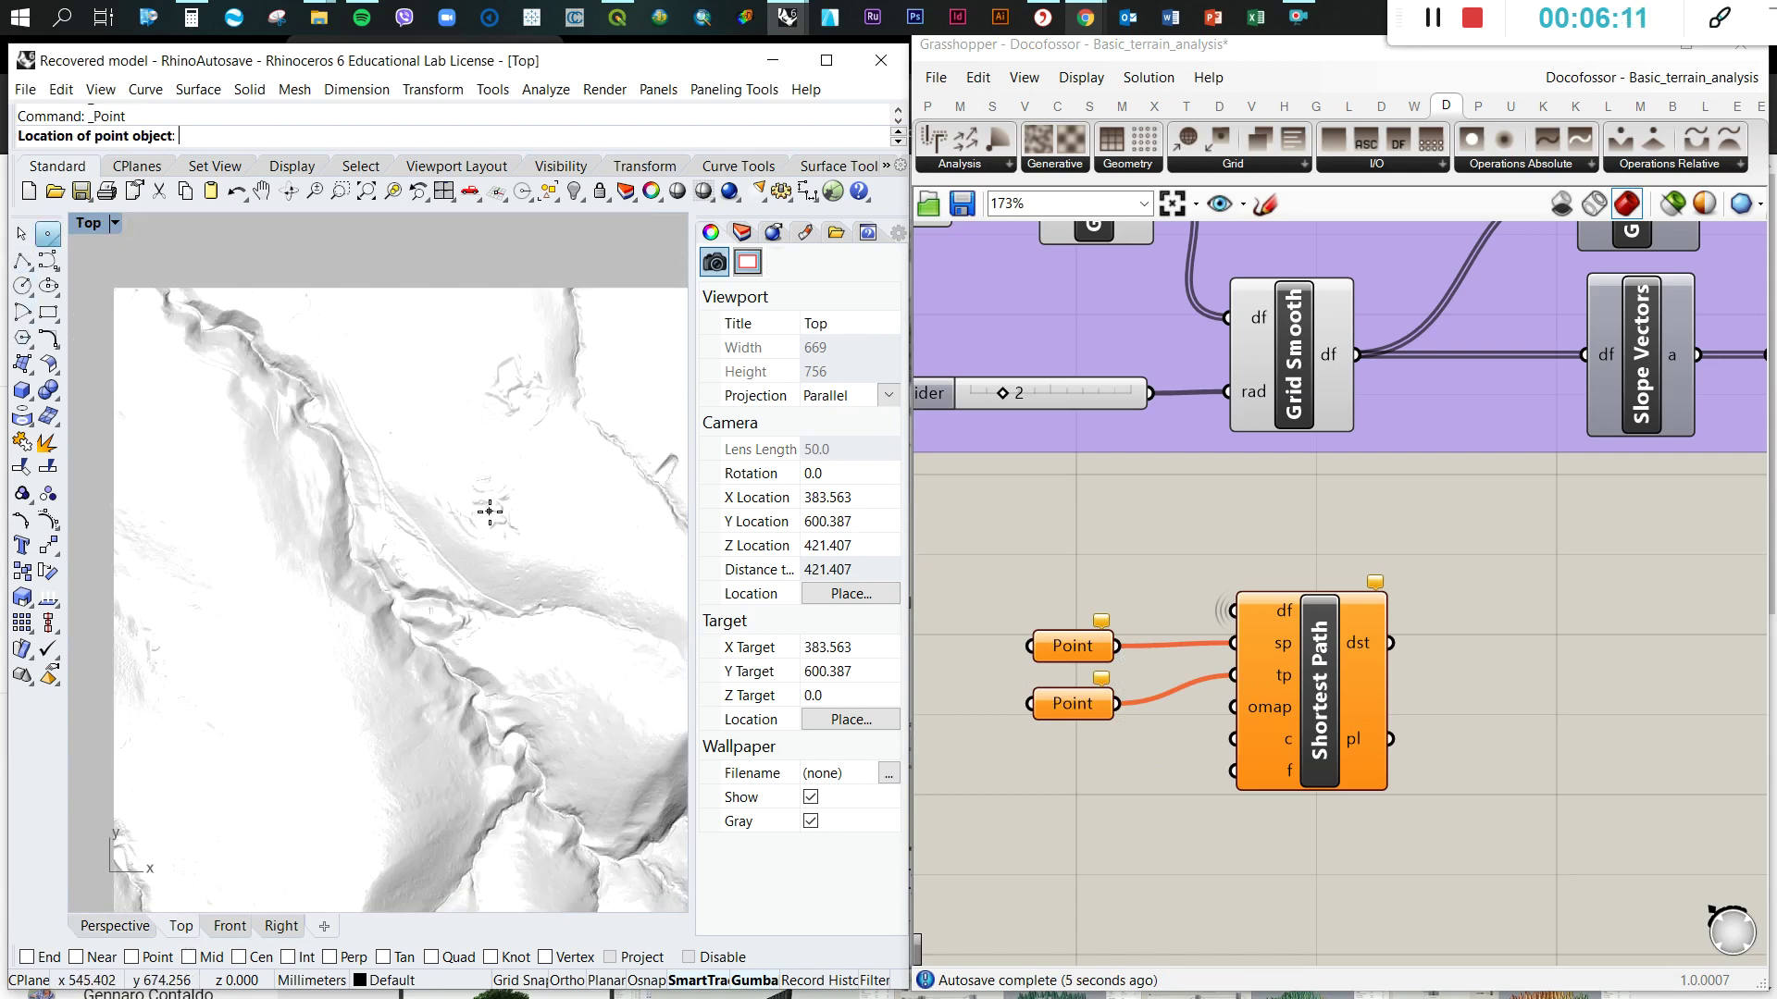
{"action": "left_click", "coordinate": [515, 525]}
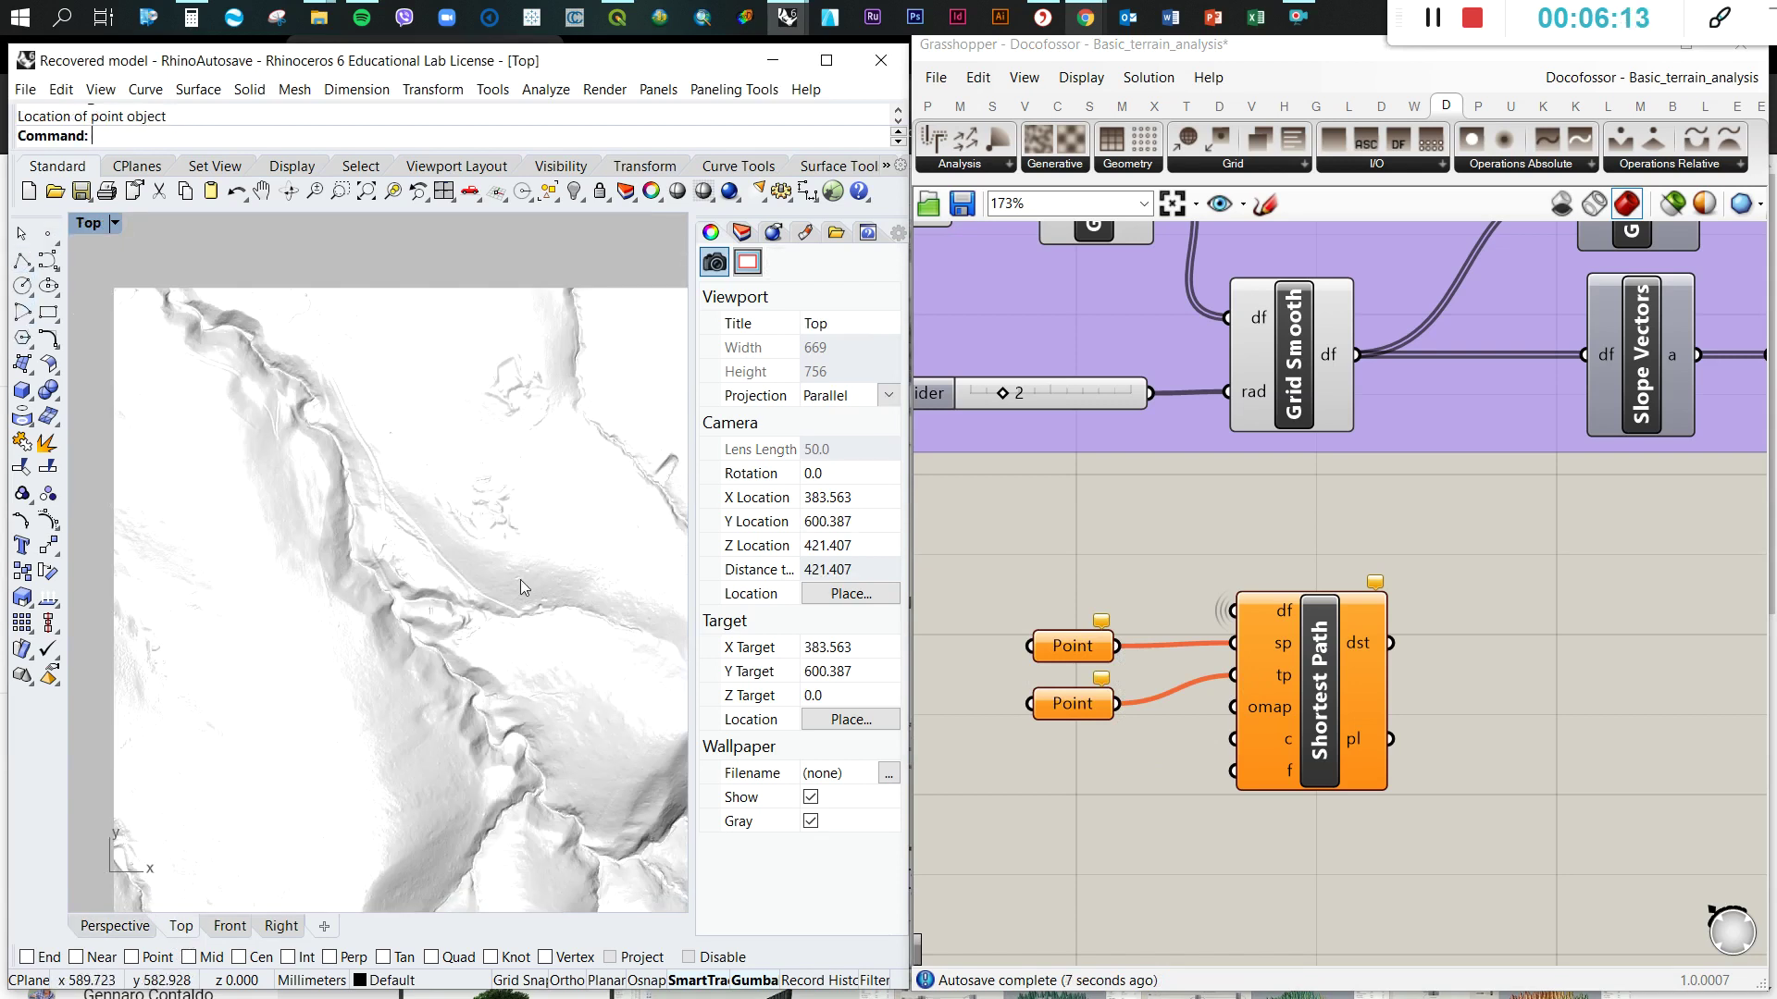
{"action": "left_click", "coordinate": [48, 234]}
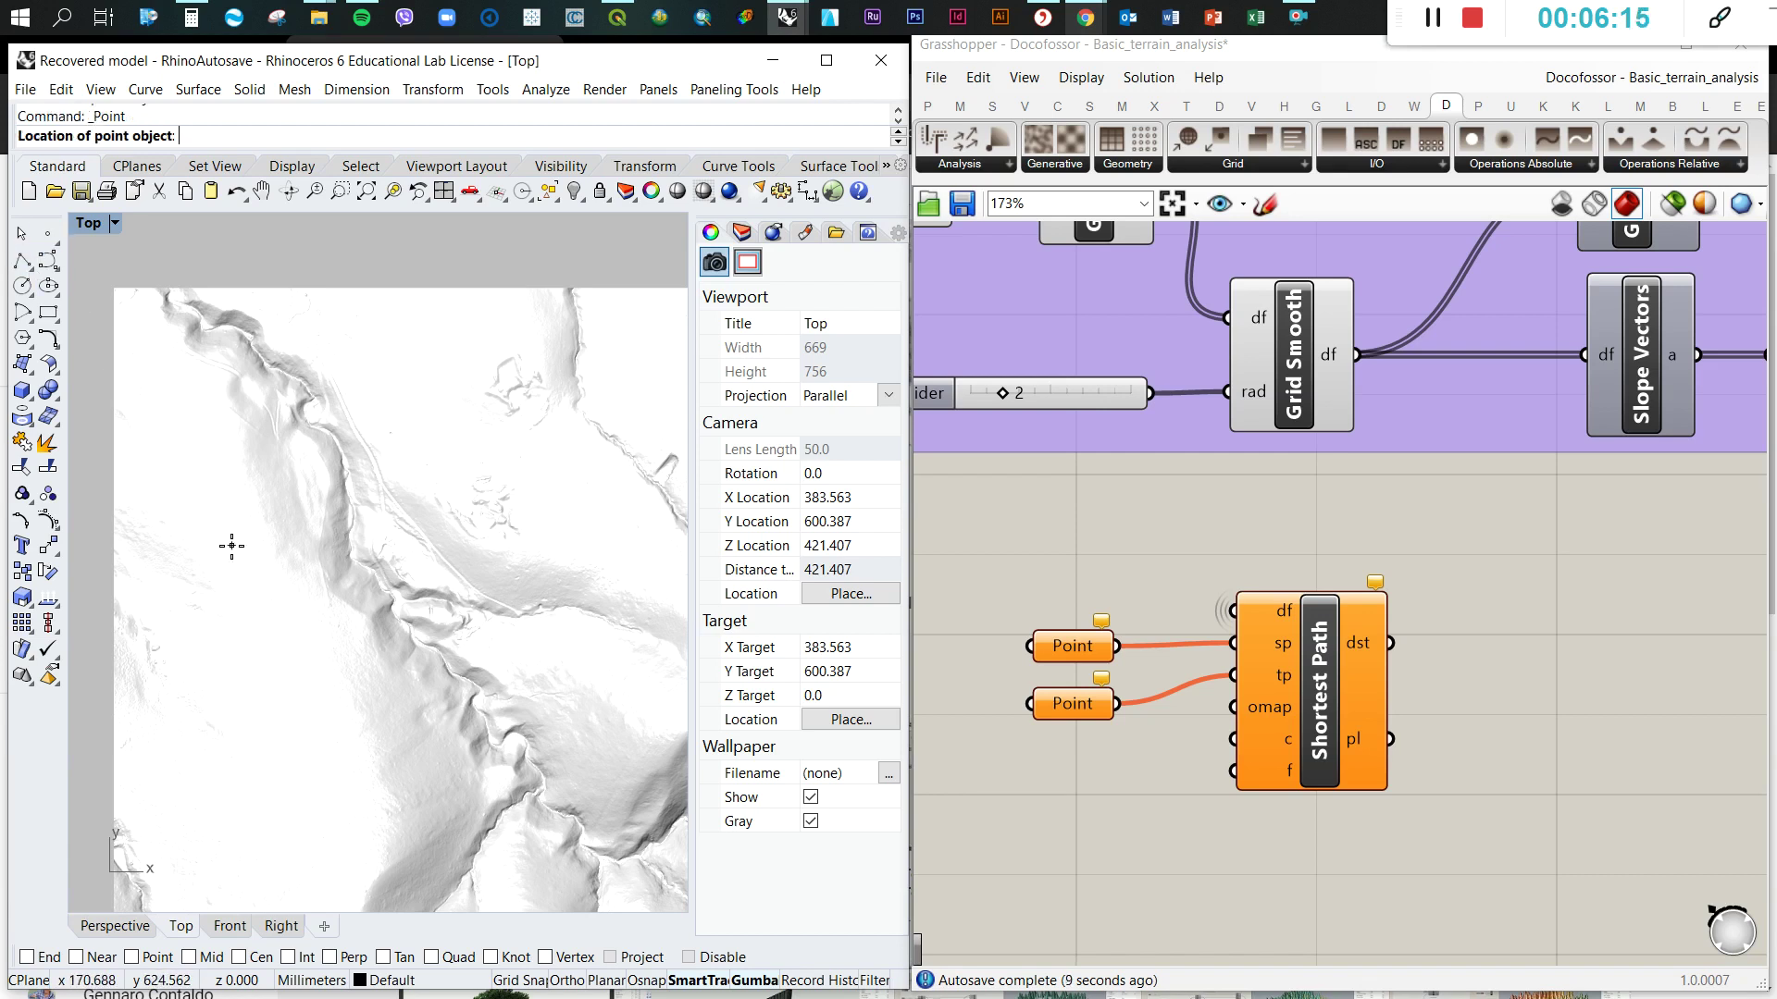
{"action": "left_click", "coordinate": [305, 685]}
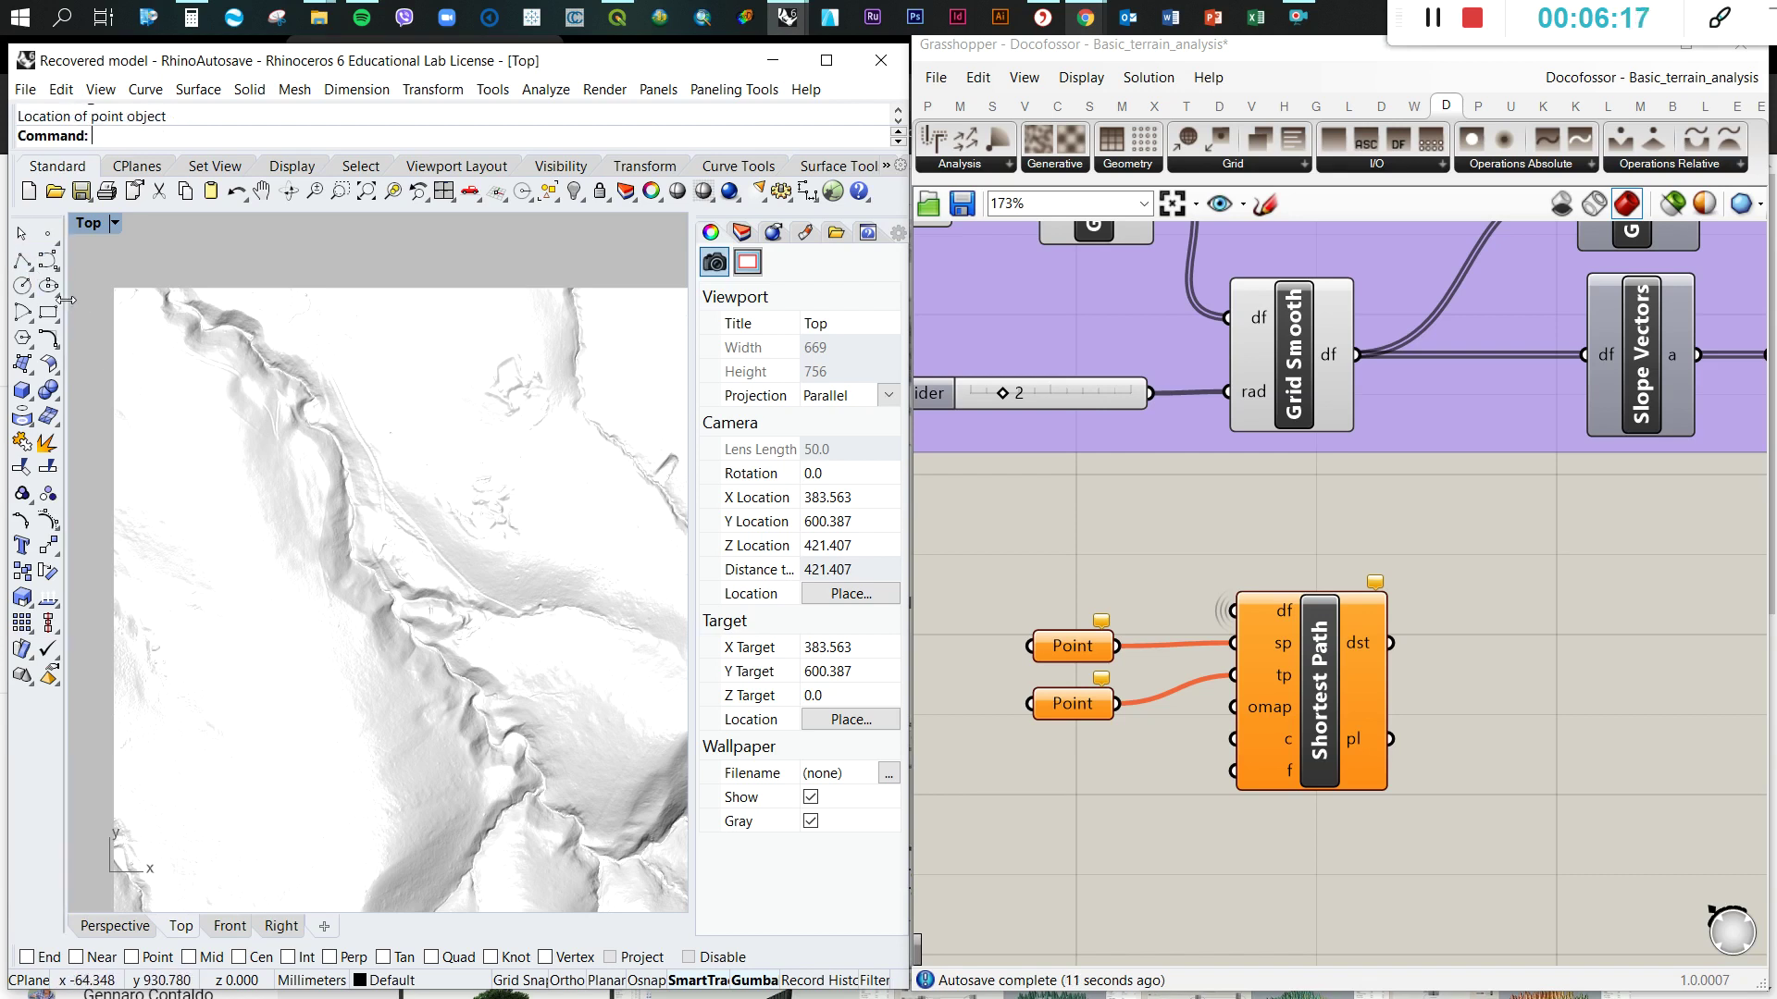
{"action": "left_click", "coordinate": [23, 238]}
{"action": "left_click", "coordinate": [115, 925]}
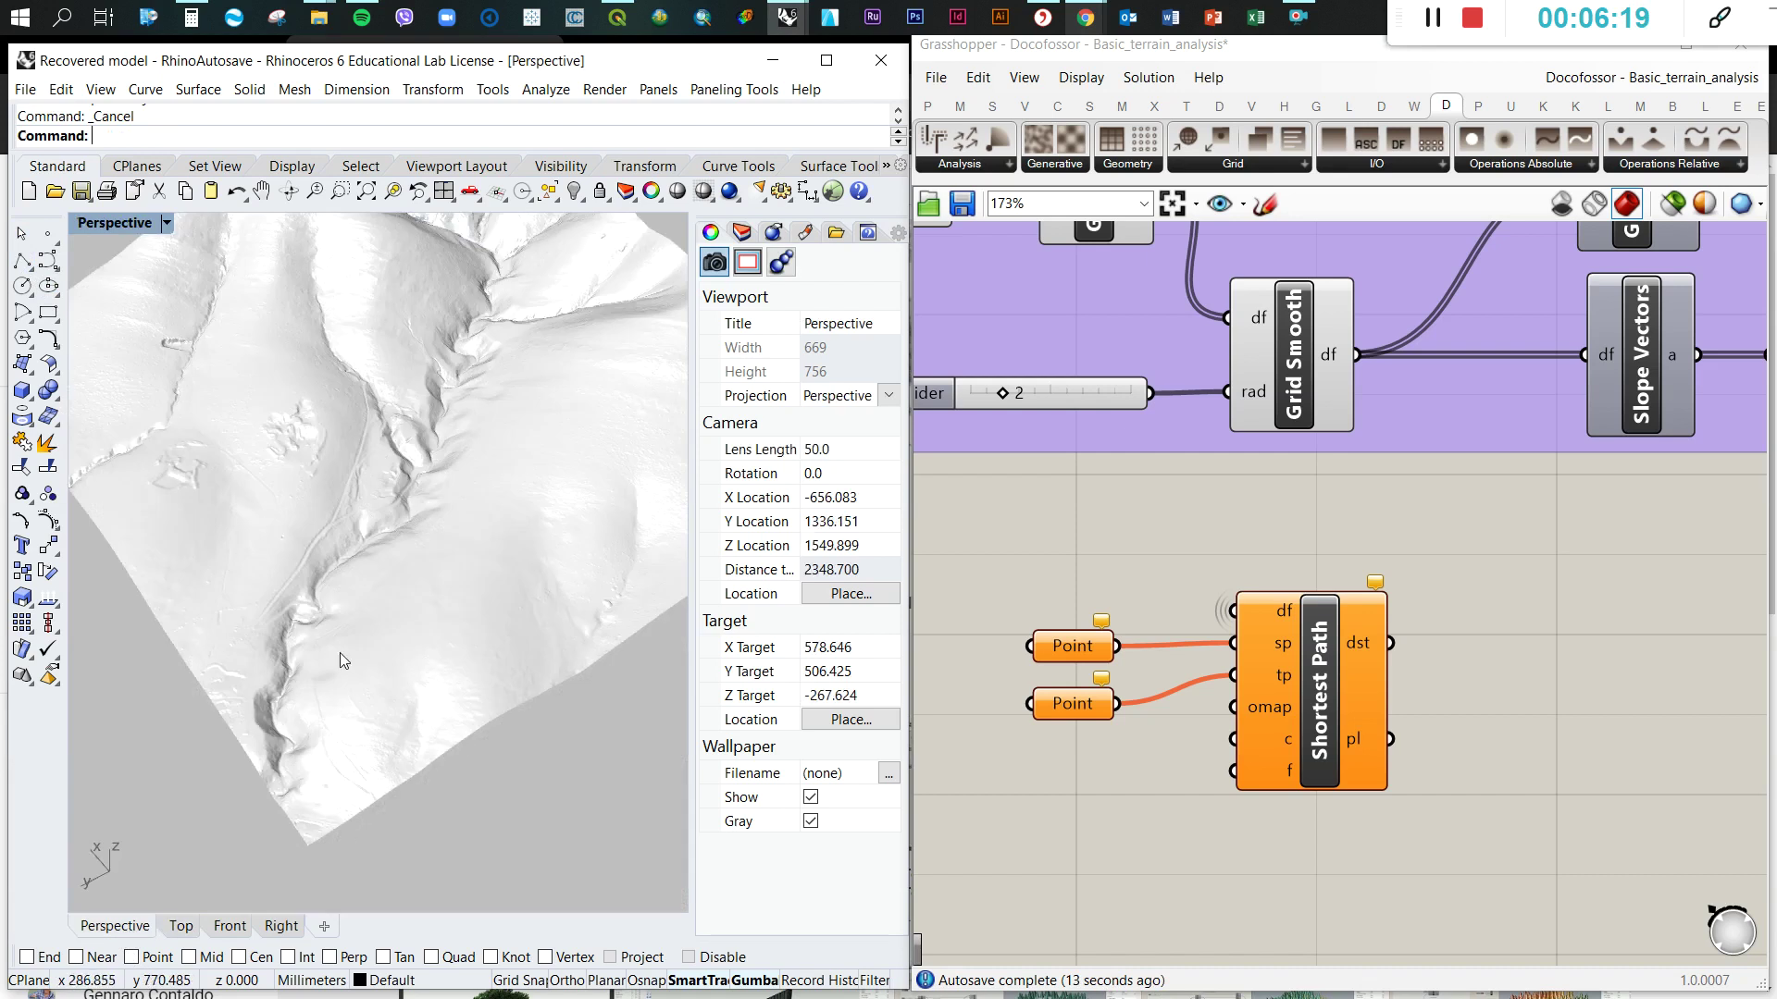
- Select both Rhino points and raise them vertically with the gumball from beneath the terrain to above its surface
{"action": "right_click_drag", "start_coordinate": [347, 662], "coordinate": [420, 451]}
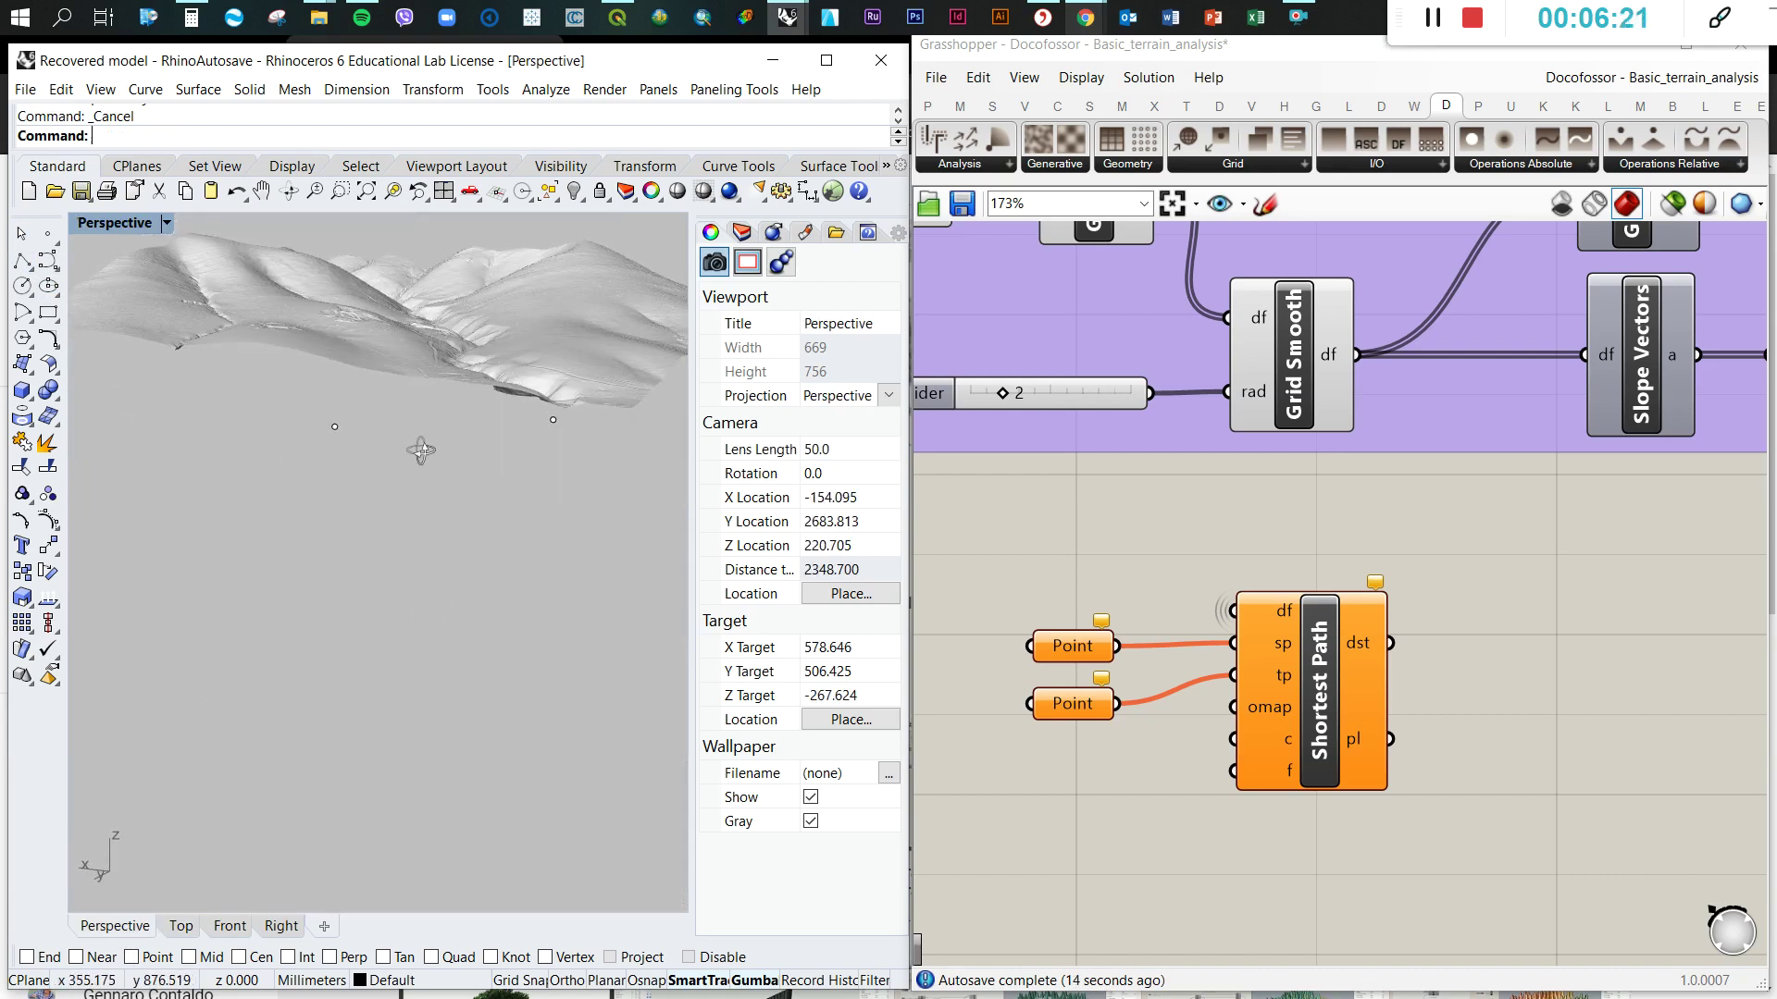
{"action": "left_click_drag", "start_coordinate": [561, 459], "coordinate": [301, 404]}
{"action": "left_click_drag", "start_coordinate": [454, 342], "coordinate": [454, 233]}
{"action": "right_click_drag", "start_coordinate": [425, 401], "coordinate": [460, 393]}
{"action": "left_click_drag", "start_coordinate": [500, 360], "coordinate": [503, 324]}
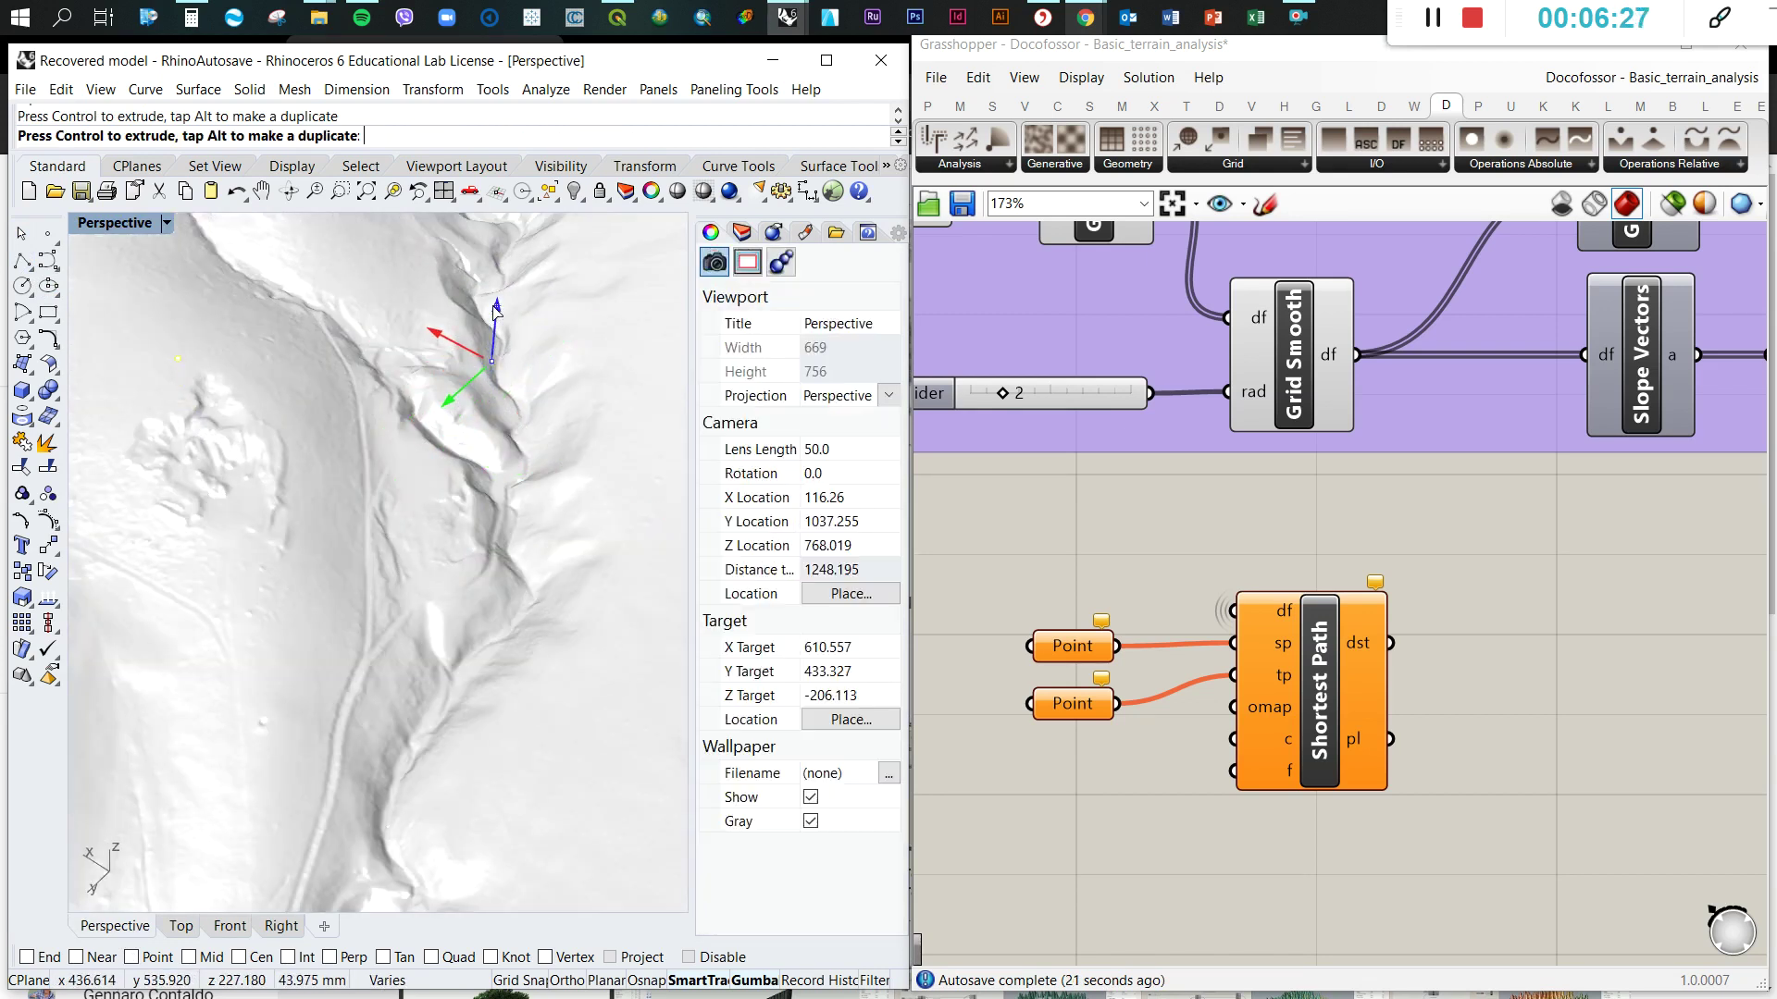
{"action": "scroll", "coordinate": [439, 342], "scroll_direction": "down", "scroll_amount": 12}
{"action": "left_click", "coordinate": [570, 559]}
{"action": "right_click_drag", "start_coordinate": [503, 387], "coordinate": [388, 420]}
{"action": "right_click_drag", "start_coordinate": [419, 502], "coordinate": [500, 370]}
{"action": "left_click", "coordinate": [167, 224]}
{"action": "left_click", "coordinate": [169, 228]}
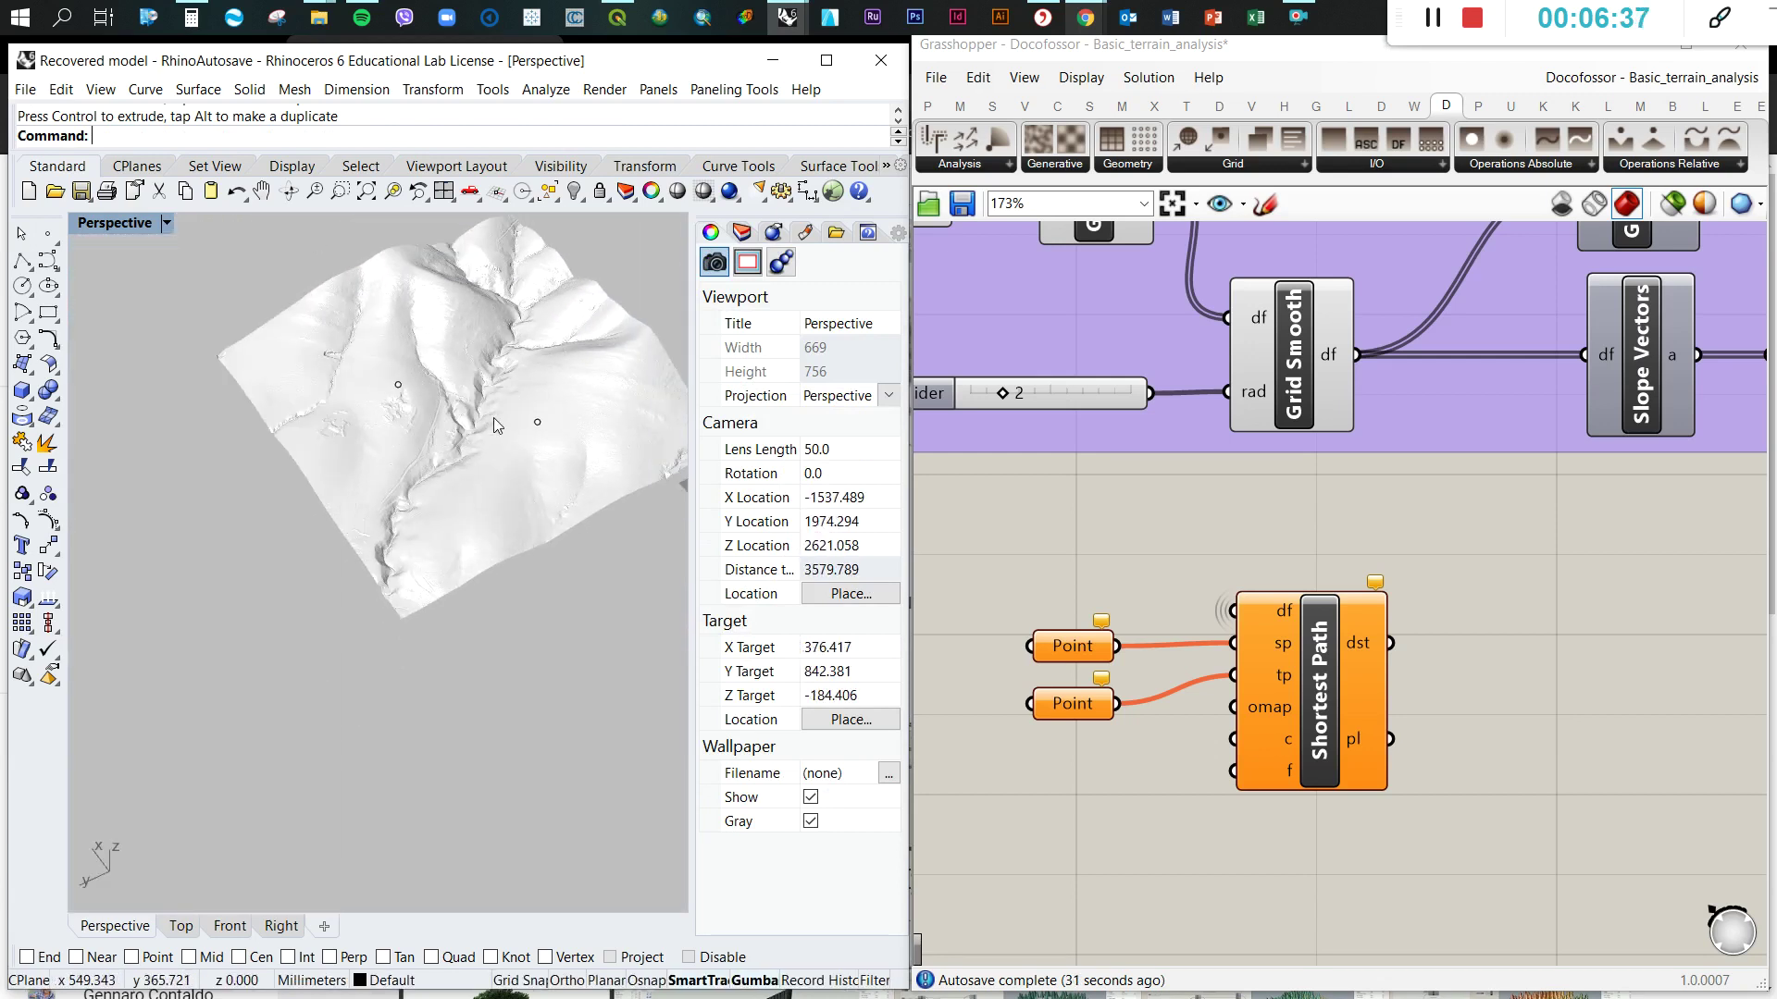
- Move the Rhino point on the broad slope across the ravine along the x axis, farther from the ravine
{"action": "scroll", "coordinate": [573, 341], "scroll_direction": "up", "scroll_amount": 12}
{"action": "scroll", "coordinate": [574, 342], "scroll_direction": "down", "scroll_amount": 4}
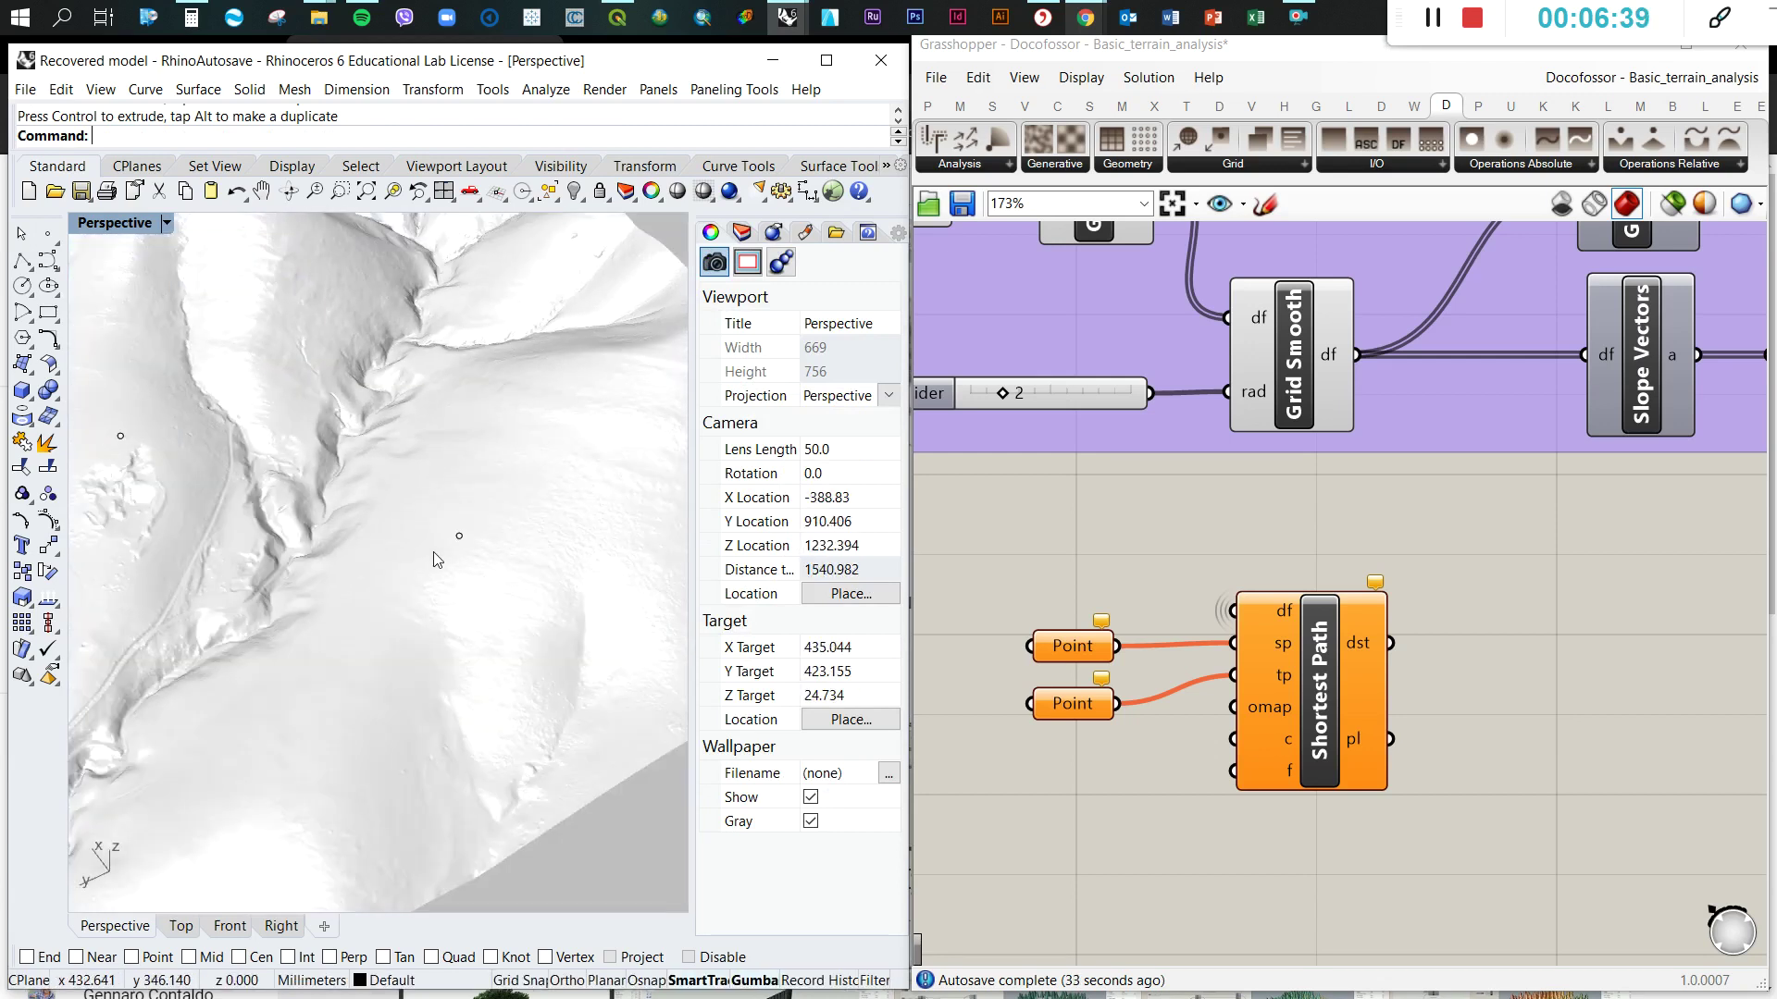
{"action": "left_click", "coordinate": [459, 535]}
{"action": "left_click", "coordinate": [429, 493]}
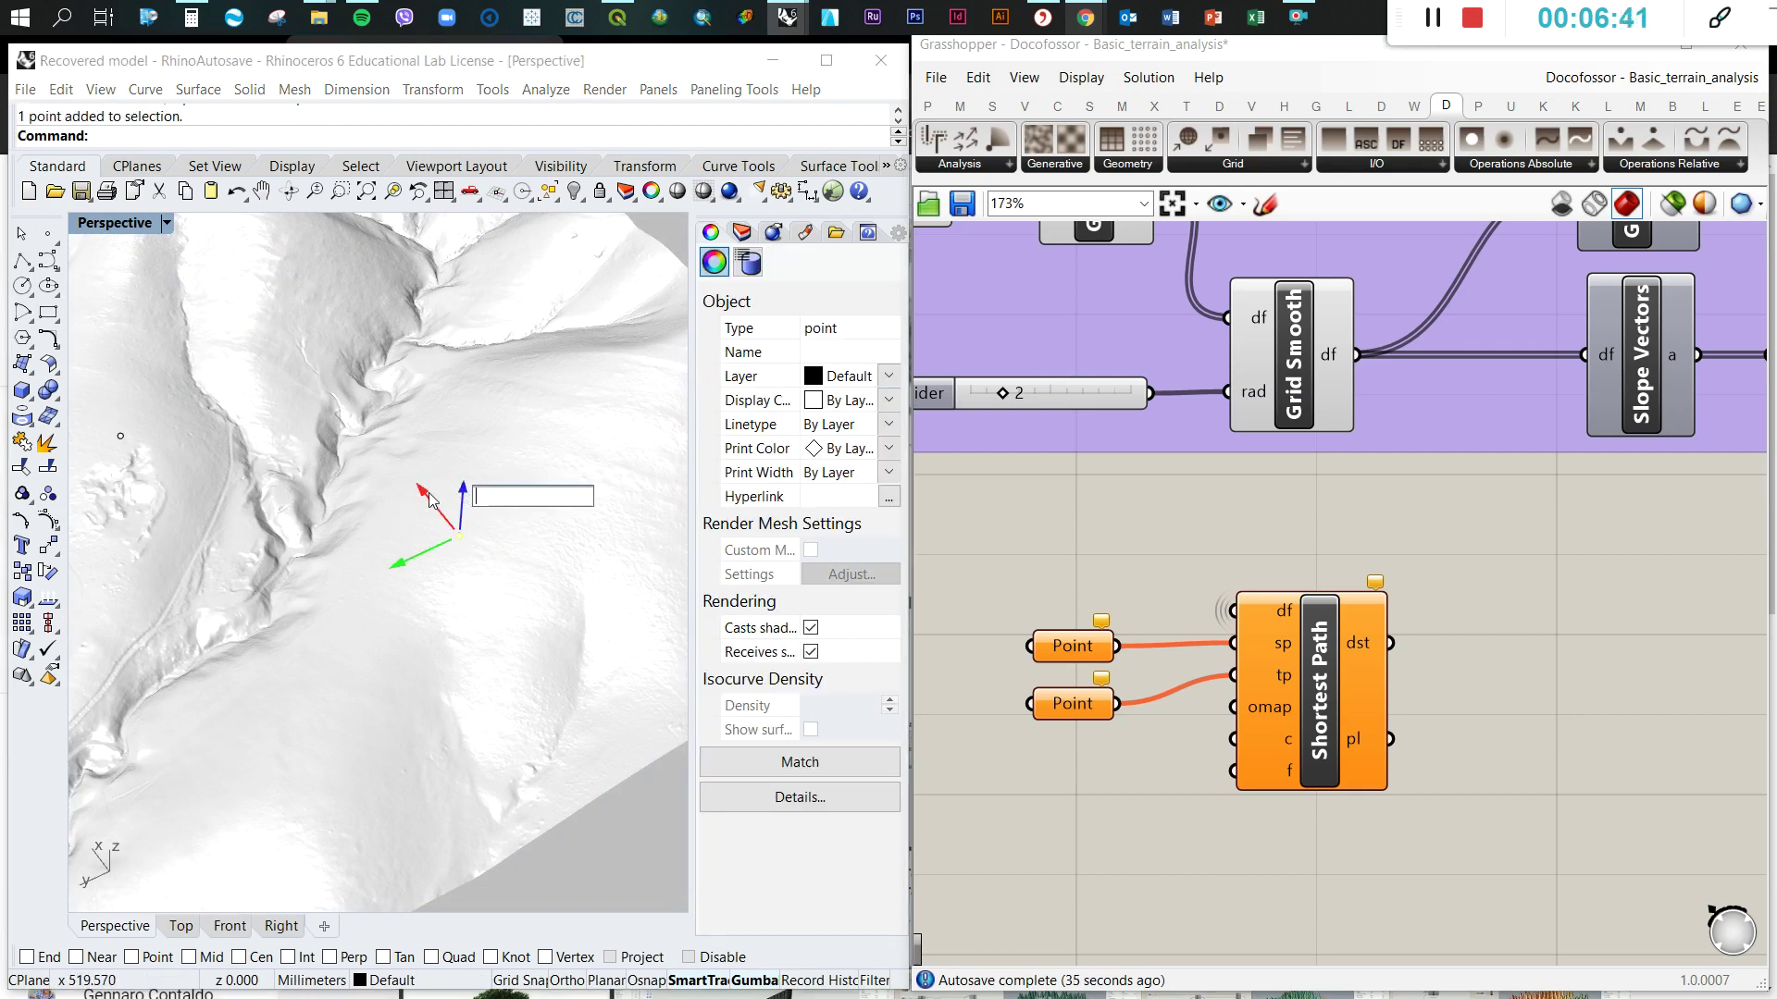
{"action": "left_click_drag", "start_coordinate": [428, 494], "coordinate": [468, 540]}
{"action": "left_click", "coordinate": [619, 839]}
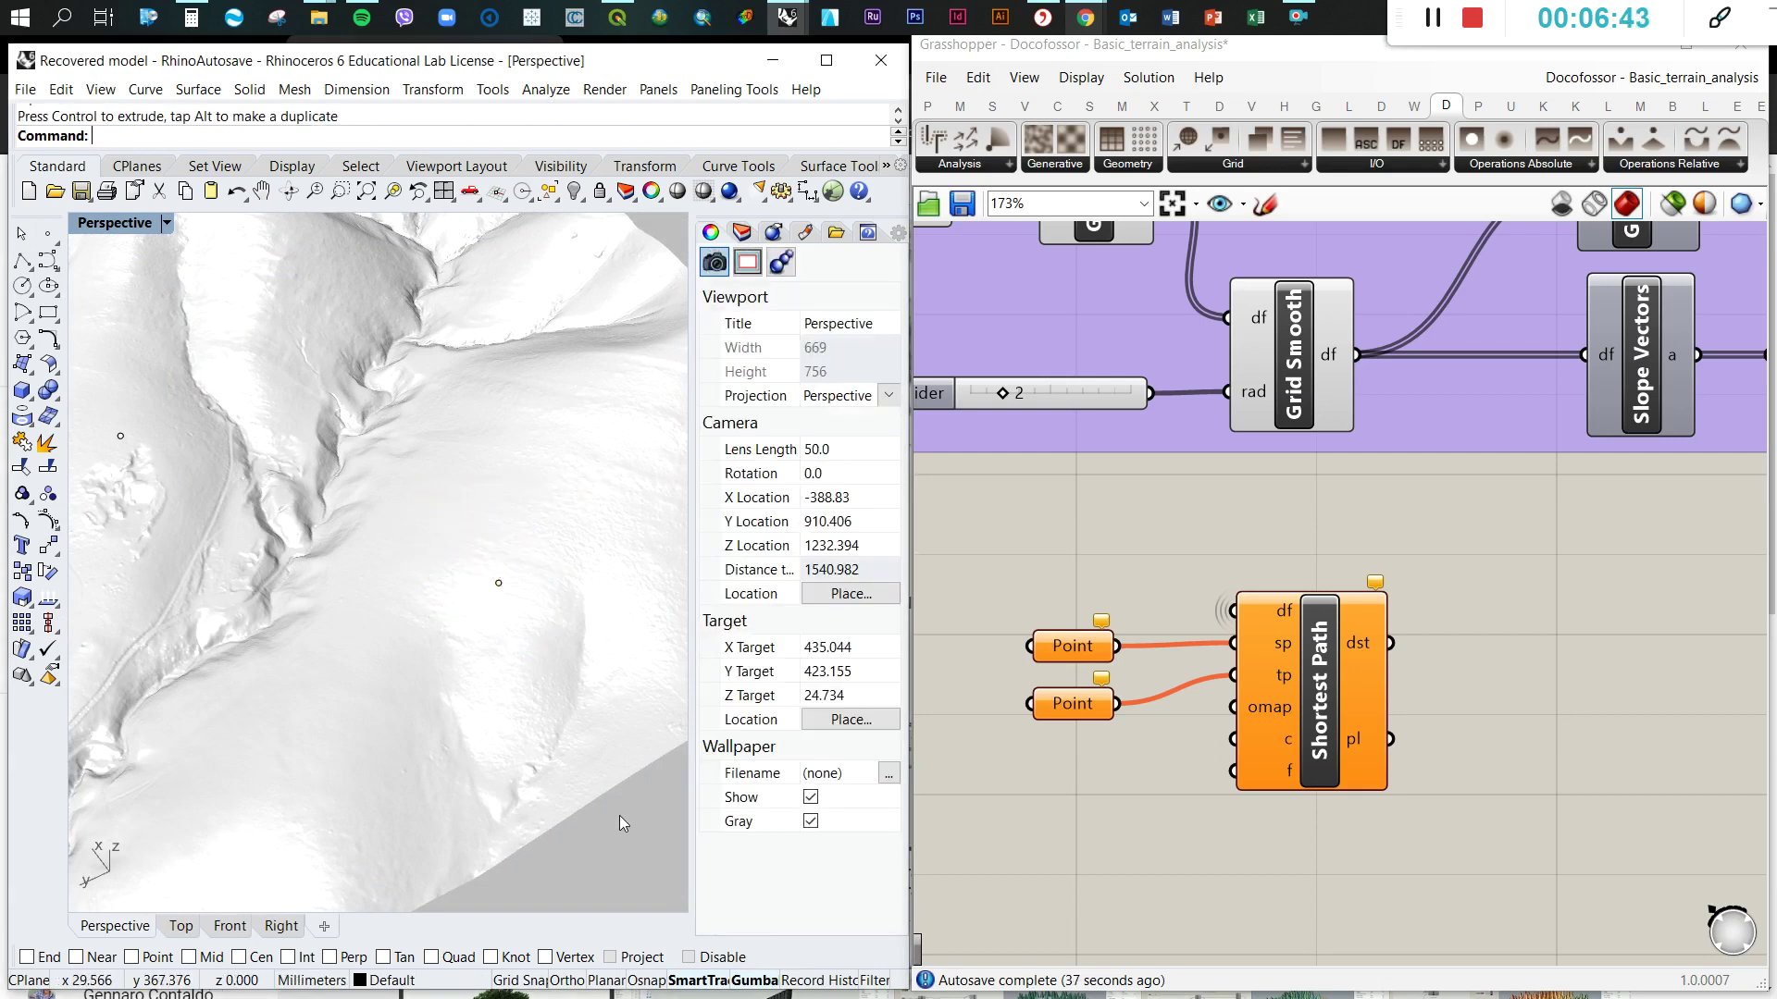
- Reference the Rhino point near the rough rocky patch in the Point parameter feeding Shortest Path's sp input
{"action": "right_click", "coordinate": [1083, 646]}
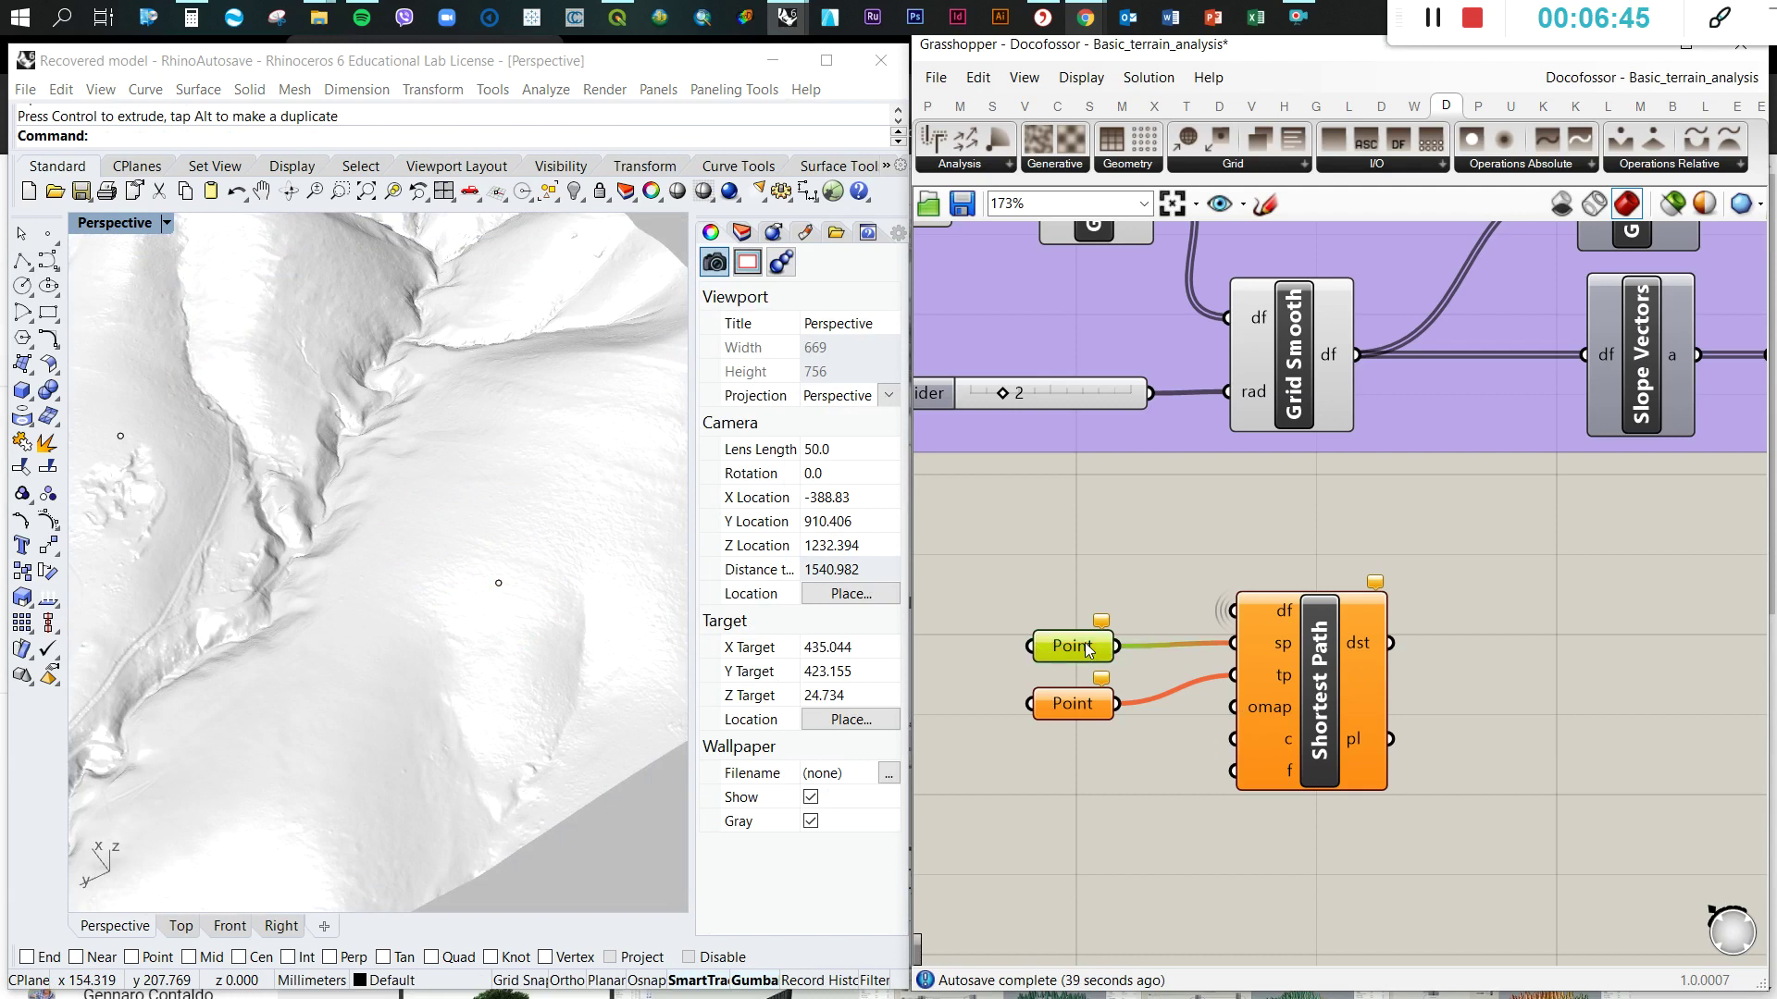
{"action": "left_click", "coordinate": [1179, 829]}
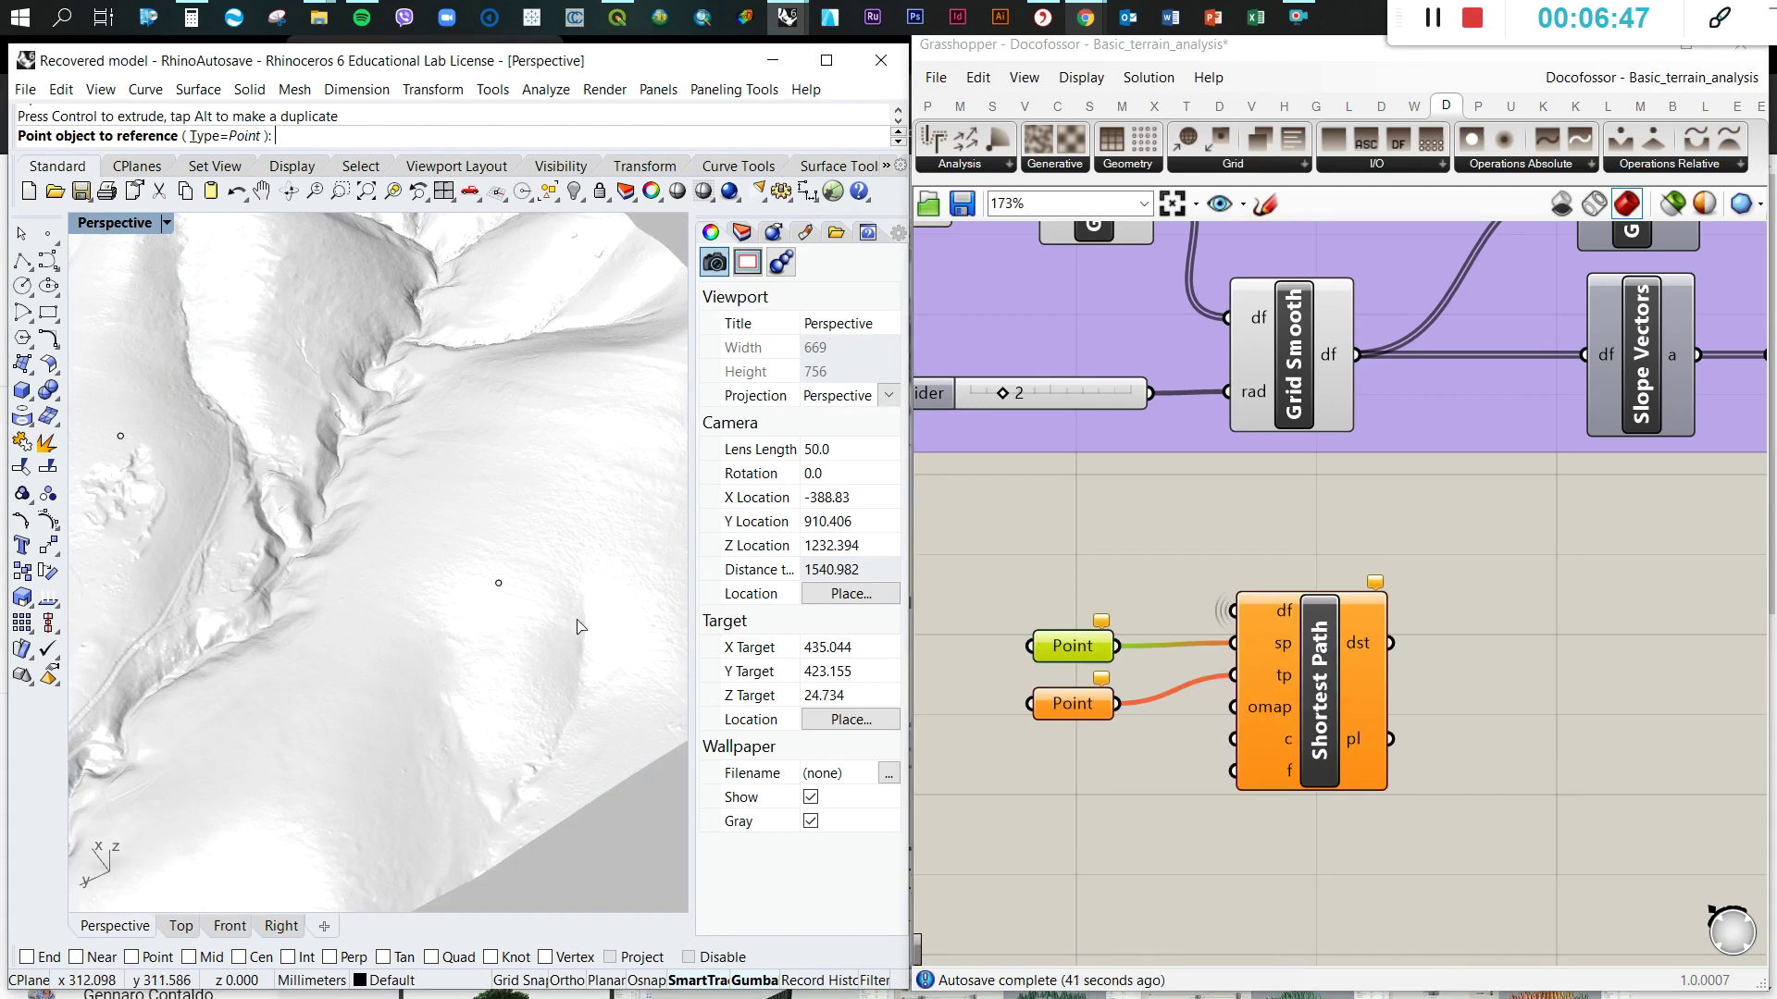
{"action": "left_click", "coordinate": [120, 436]}
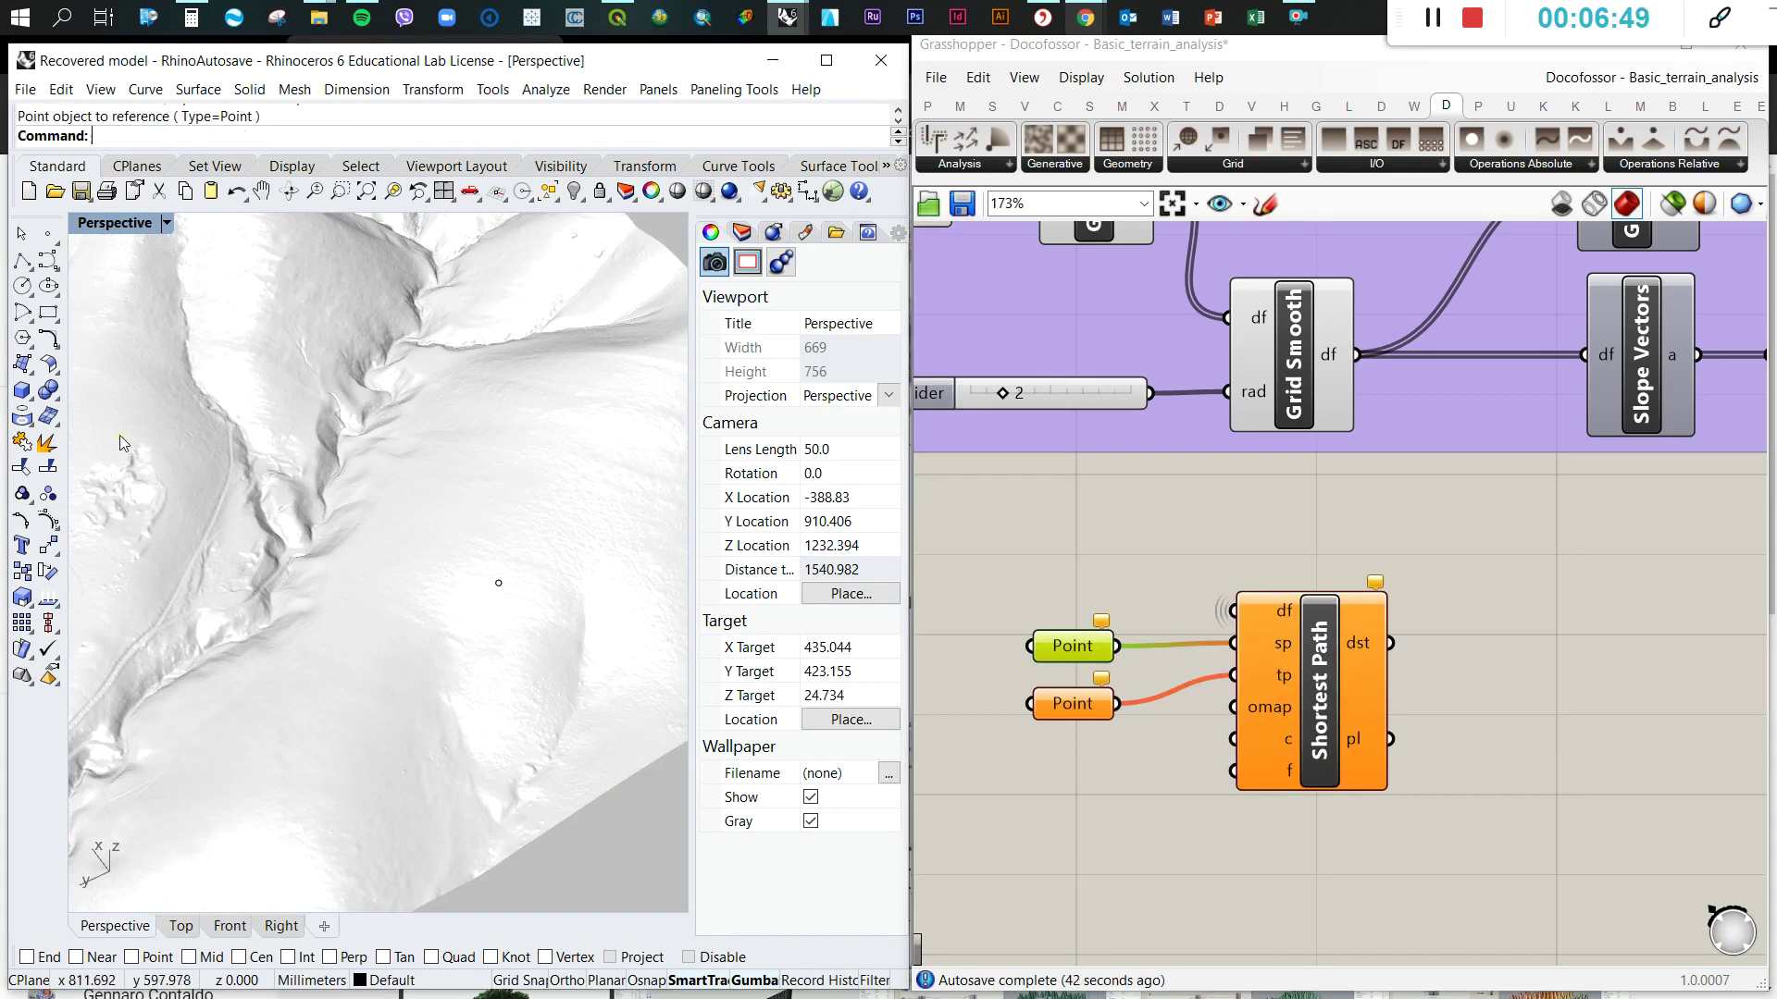
- Try to reference the Rhino point on the broad slope in the tp Point parameter, with Set one Point and with Set Multiple Points
{"action": "left_click", "coordinate": [1078, 703]}
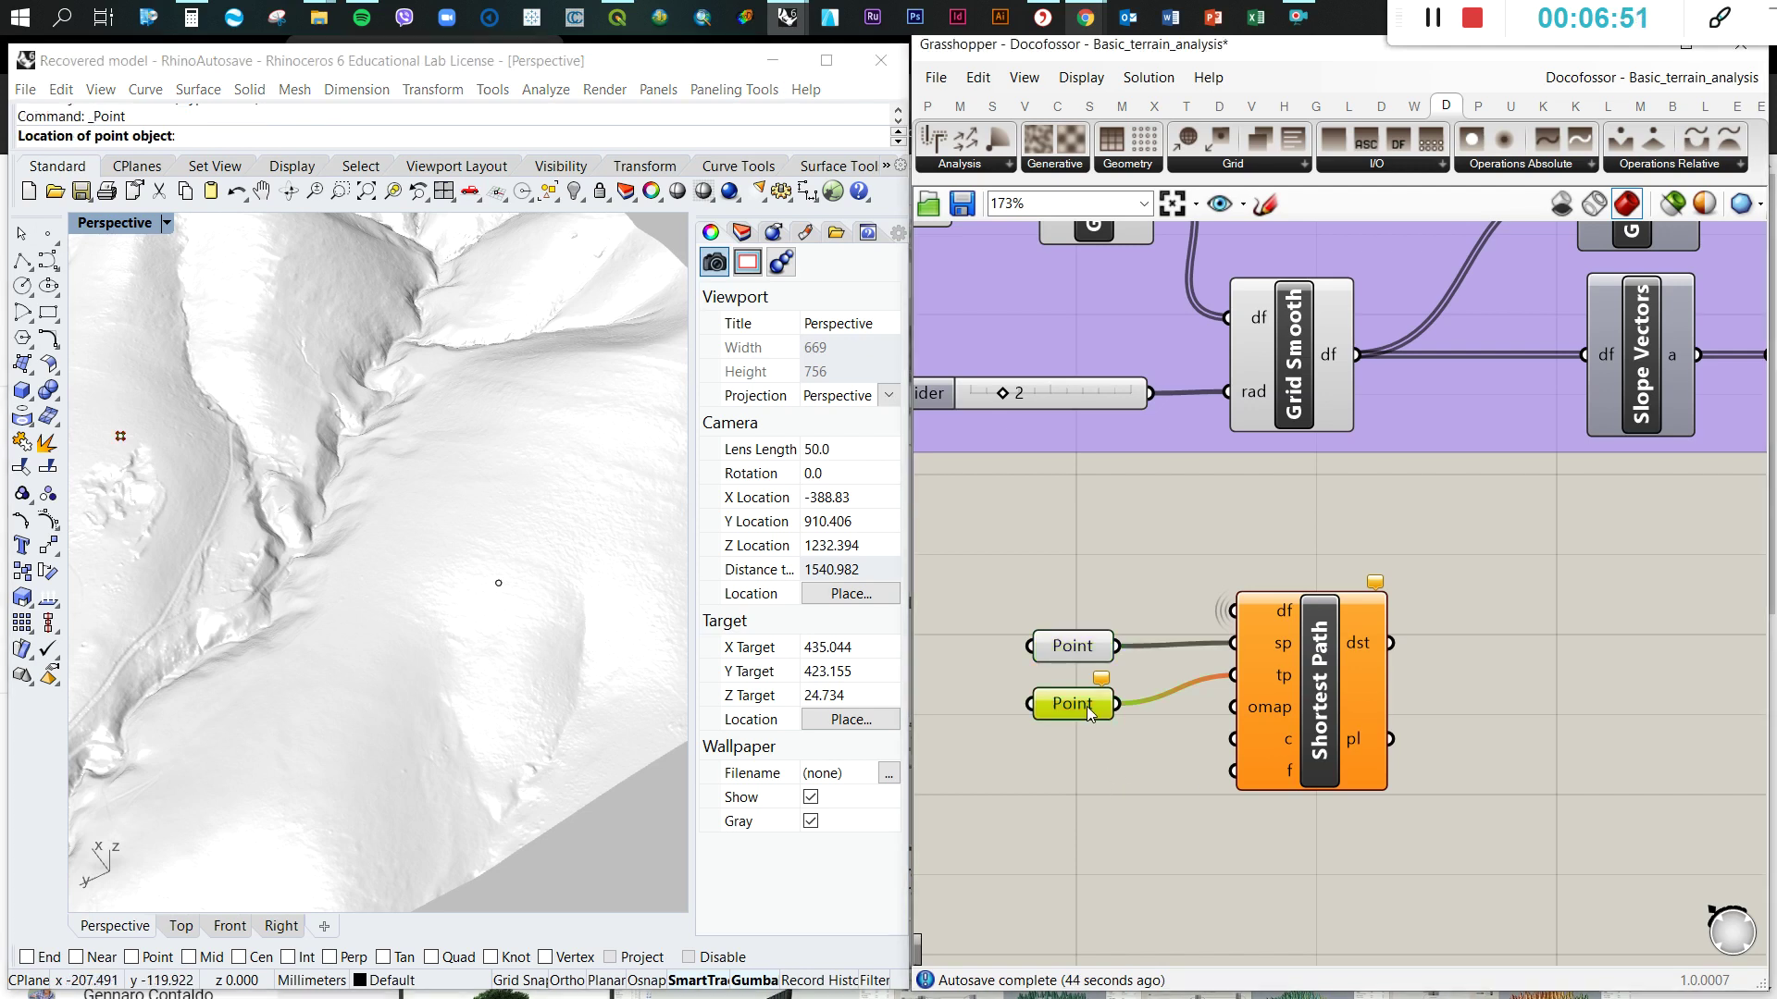
{"action": "right_click", "coordinate": [1084, 704]}
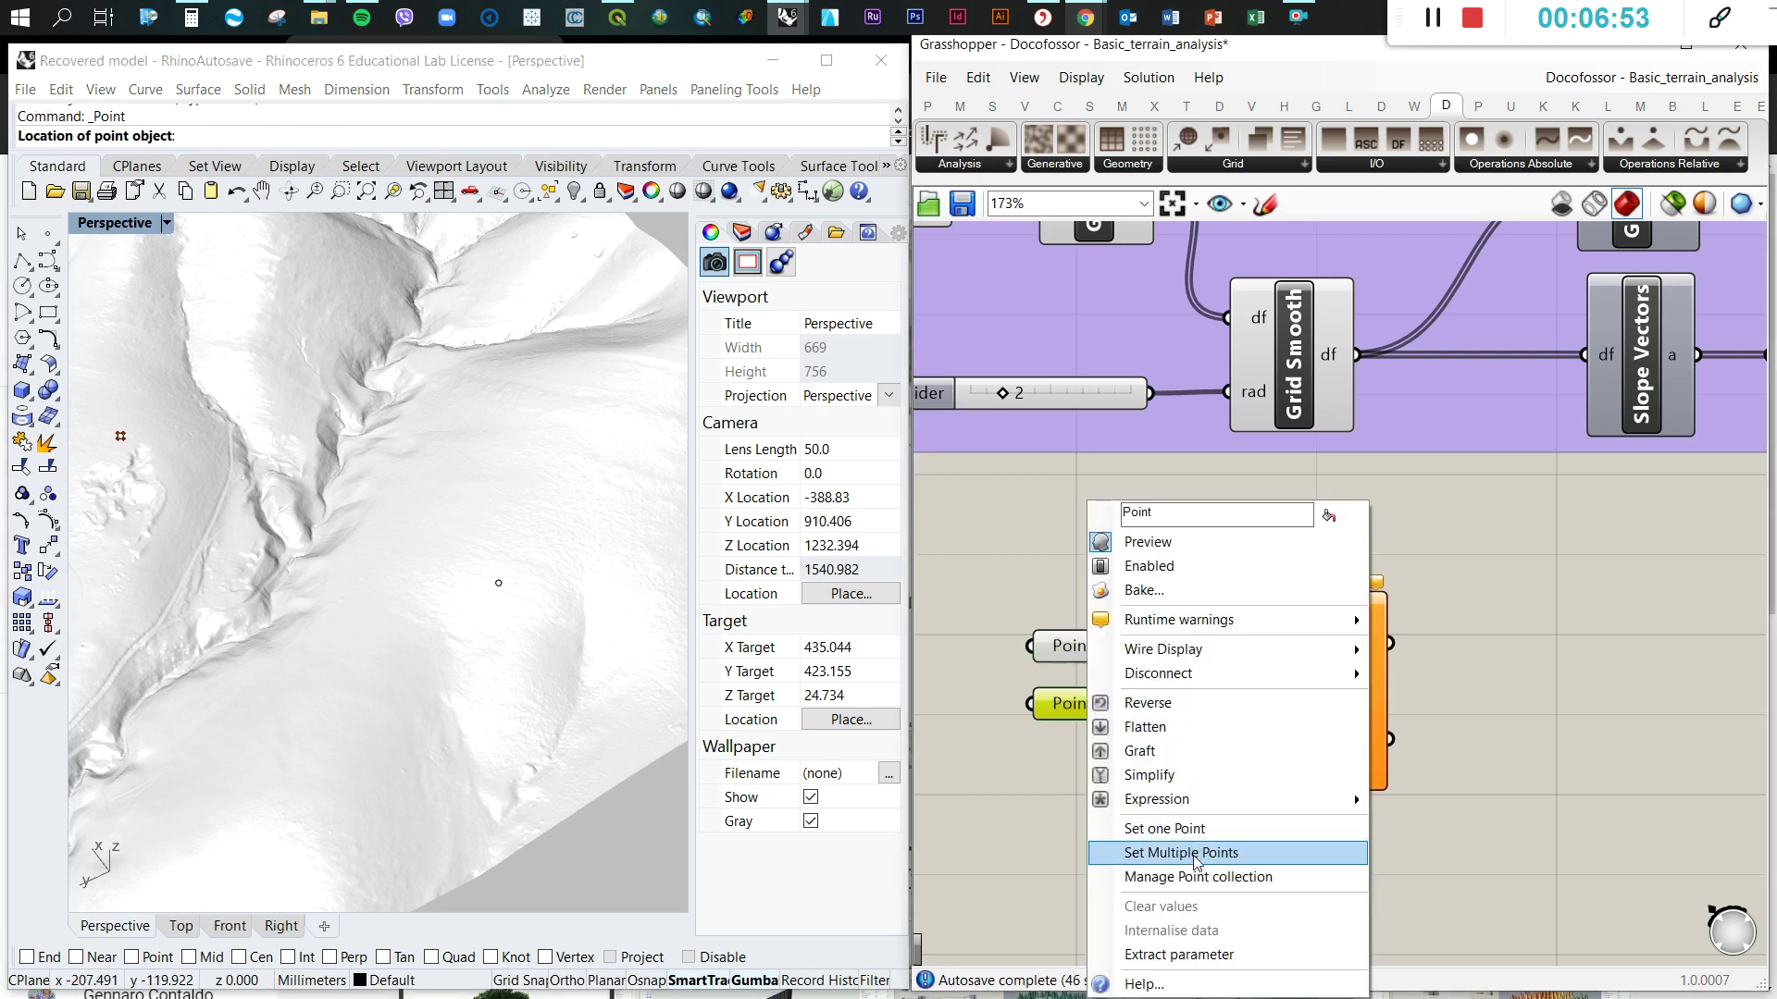
{"action": "left_click", "coordinate": [1185, 829]}
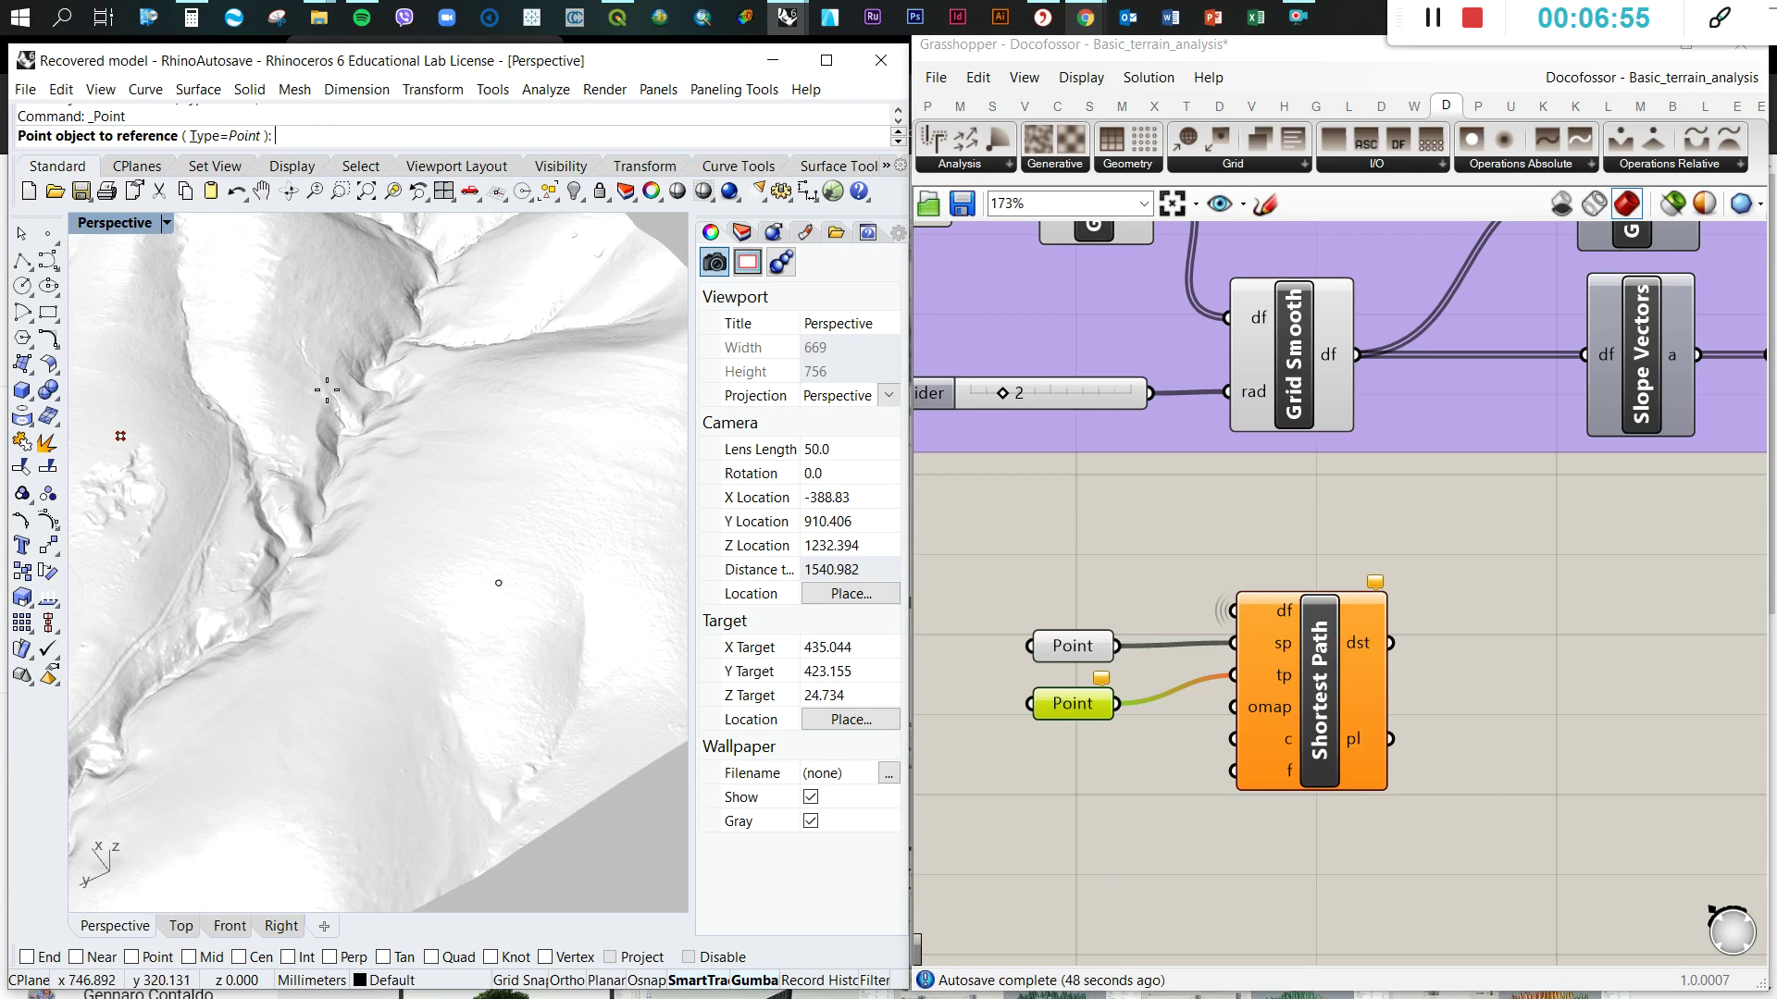
{"action": "left_click", "coordinate": [500, 582]}
{"action": "left_click", "coordinate": [1111, 748]}
{"action": "right_click", "coordinate": [1081, 705]}
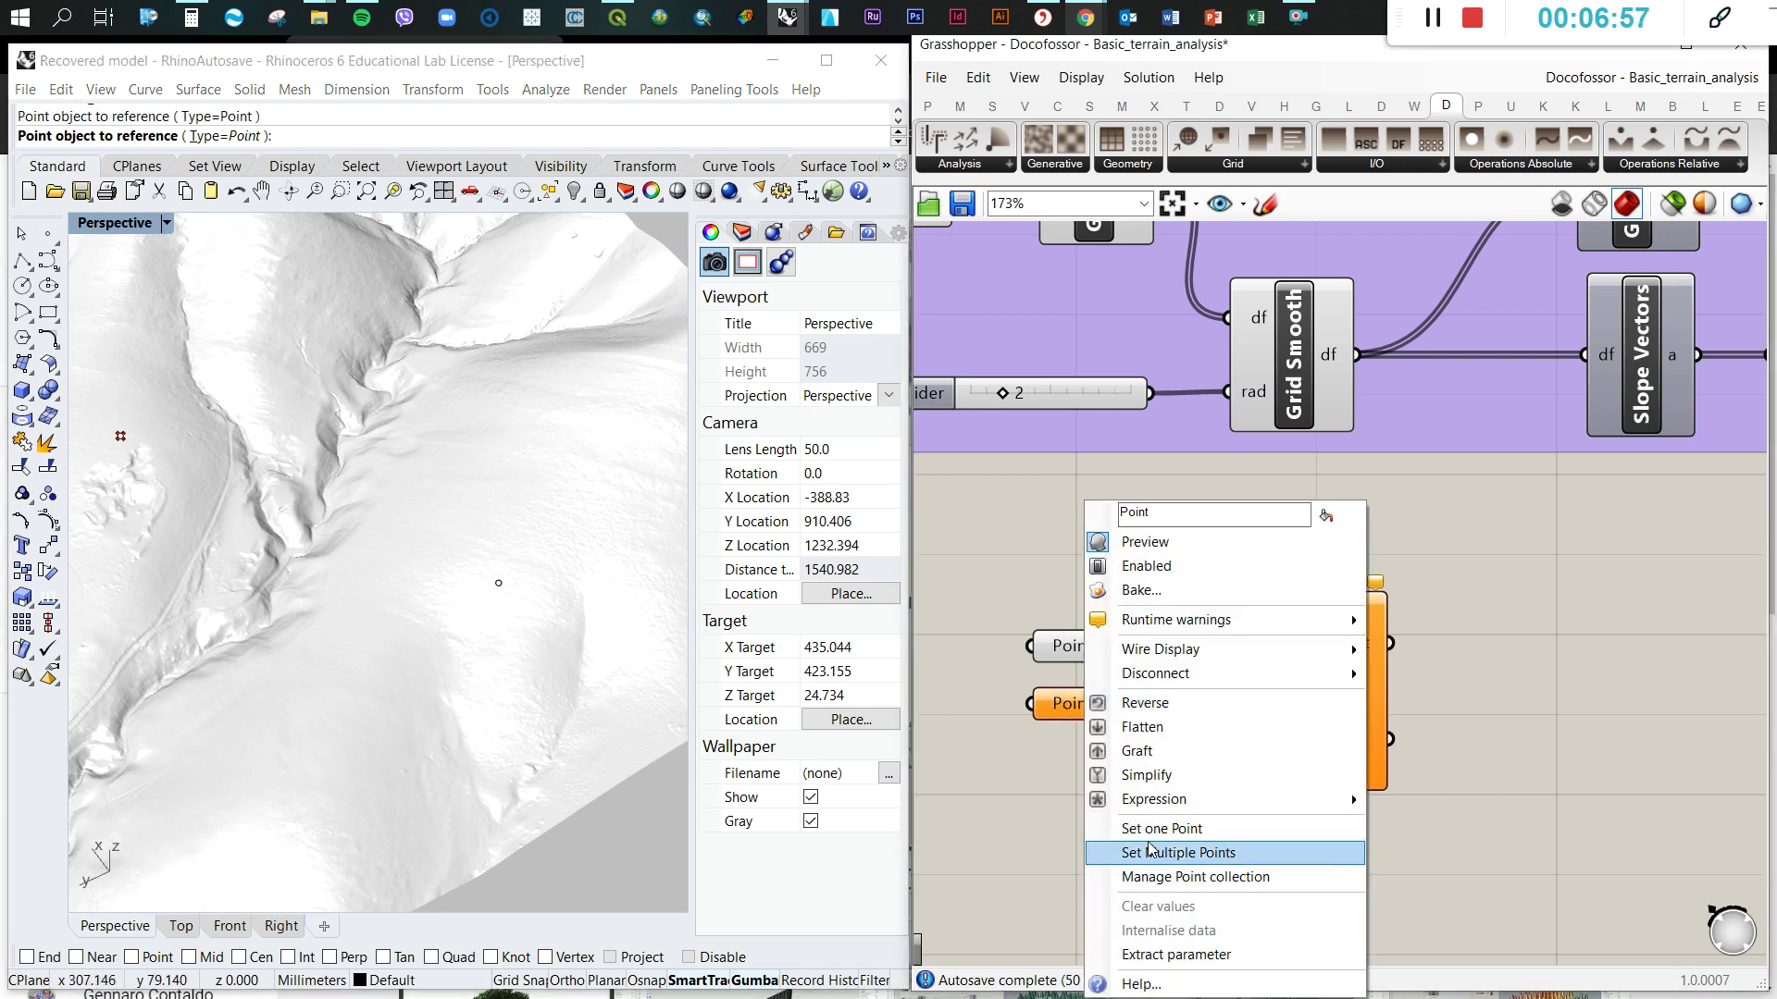
{"action": "left_click", "coordinate": [1185, 853]}
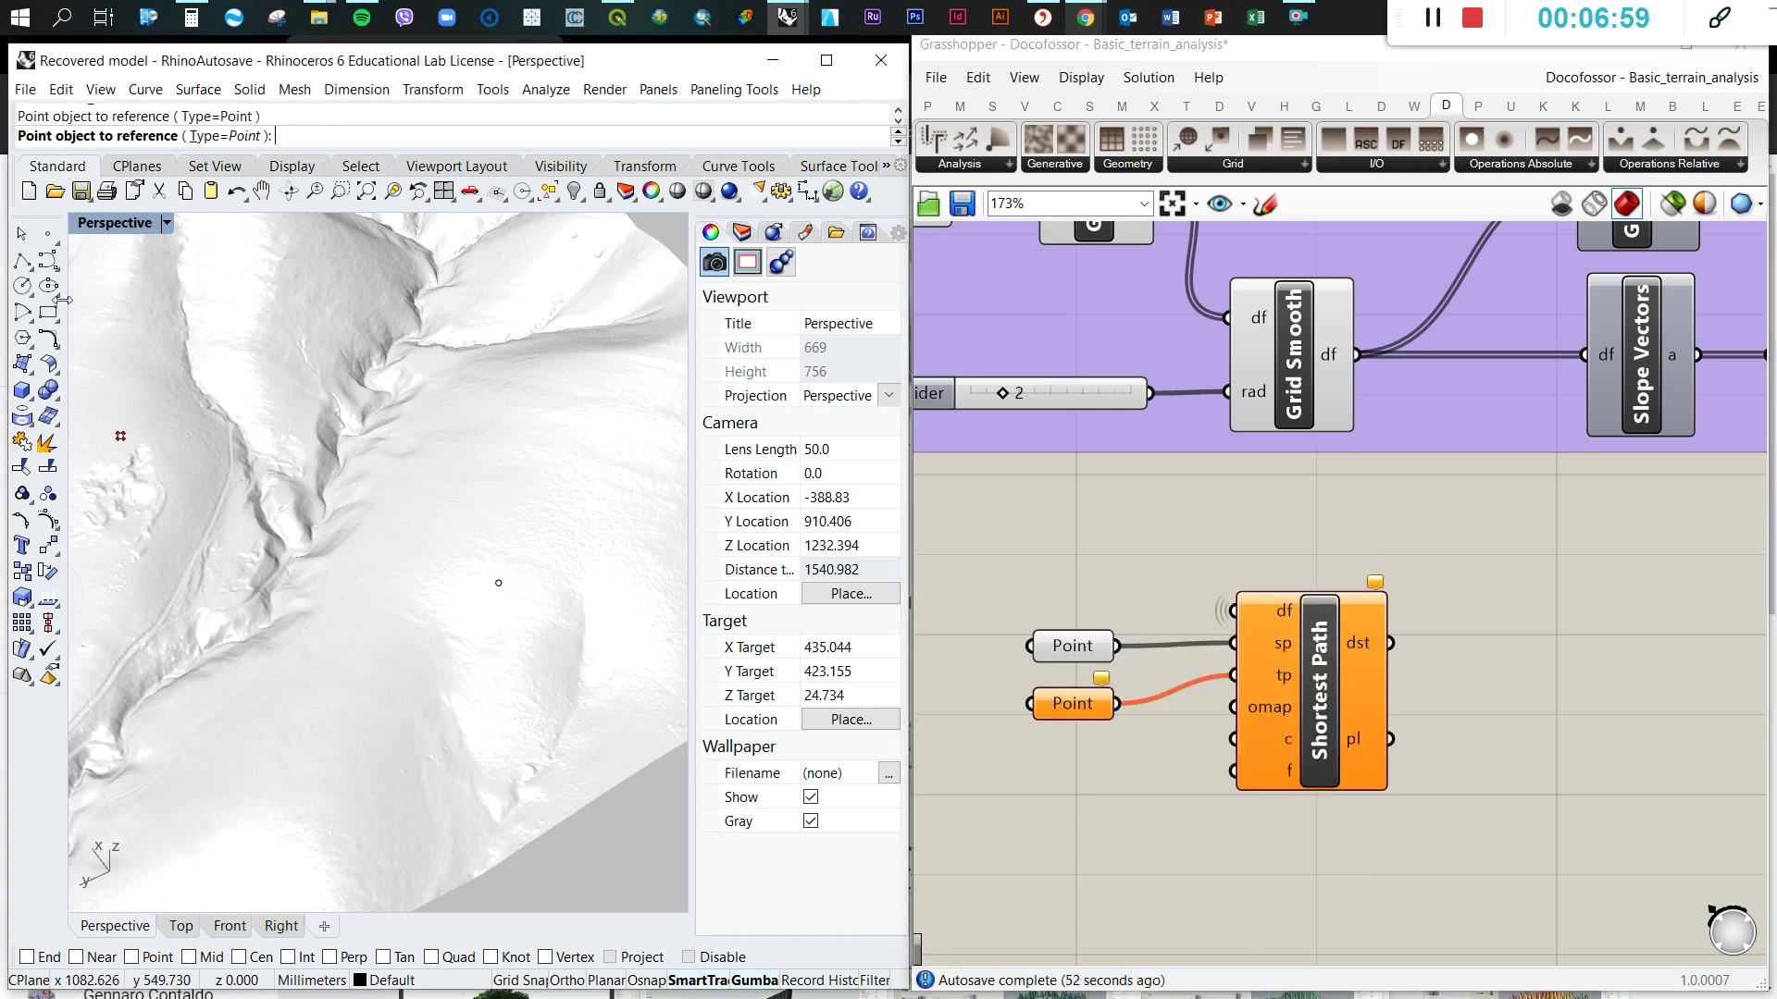
{"action": "left_click", "coordinate": [498, 582]}
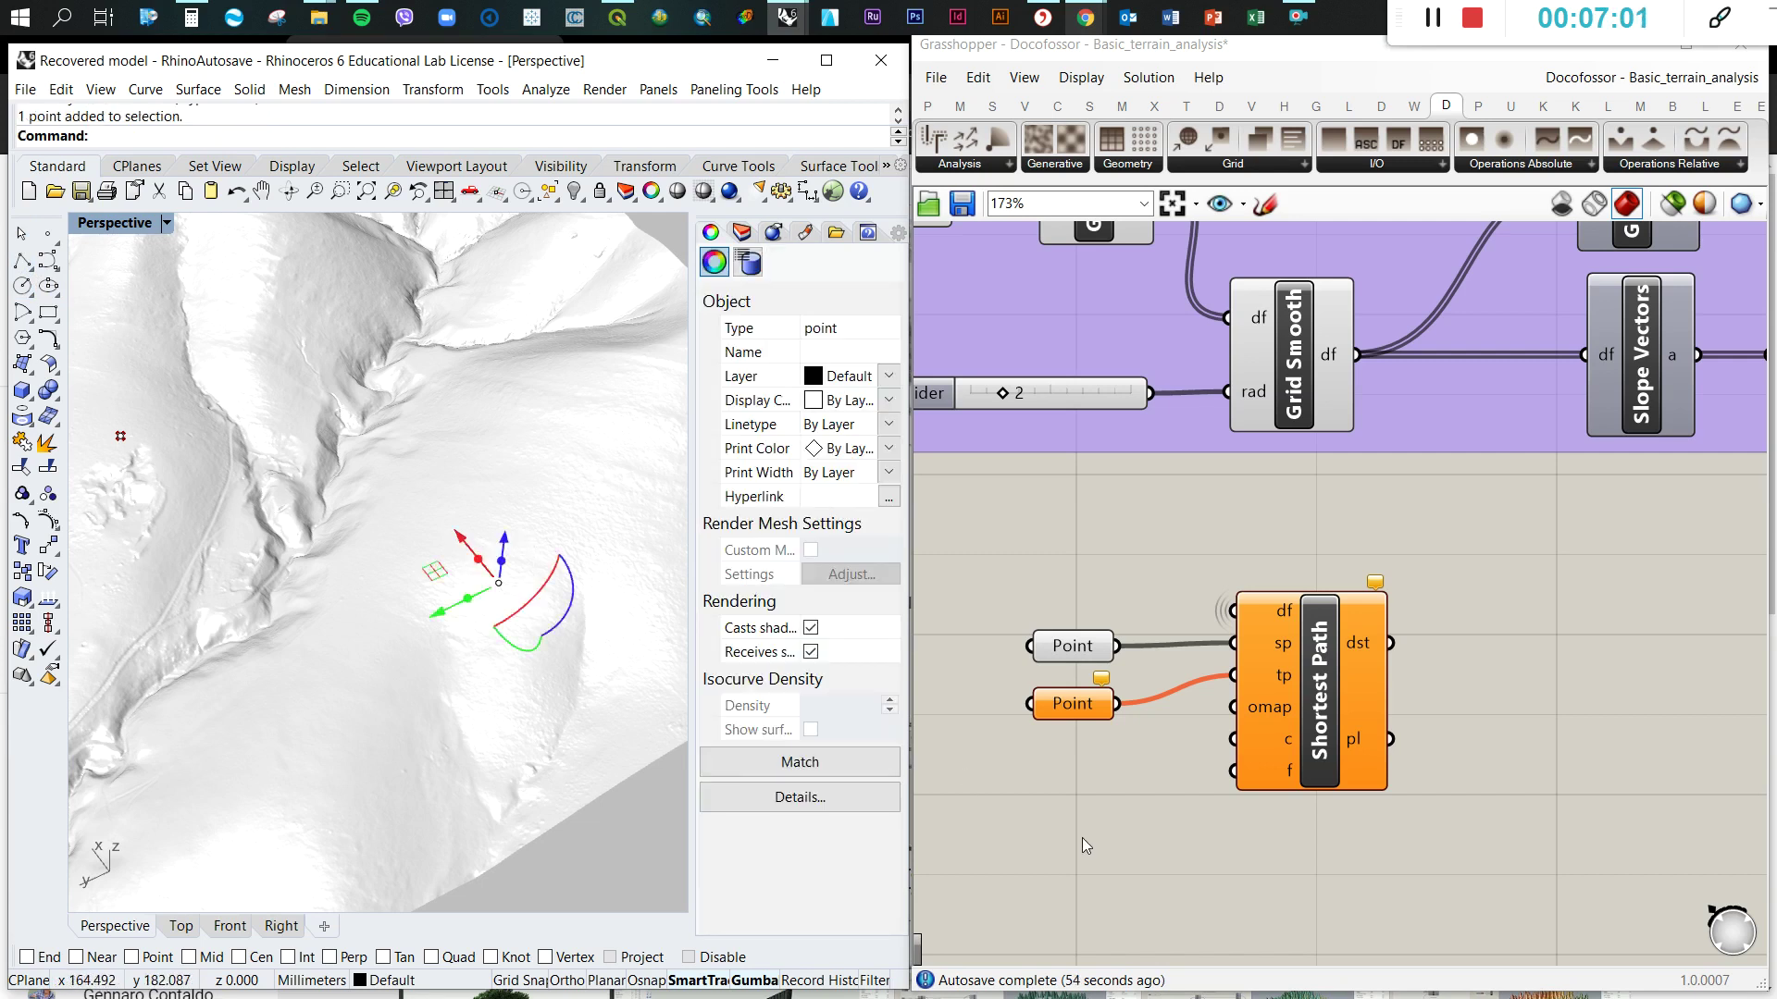
- Reference the Rhino point on the broad slope across the ravine in the Point parameter feeding Shortest Path's tp input
{"action": "left_click", "coordinate": [1076, 719]}
{"action": "right_click", "coordinate": [1076, 720]}
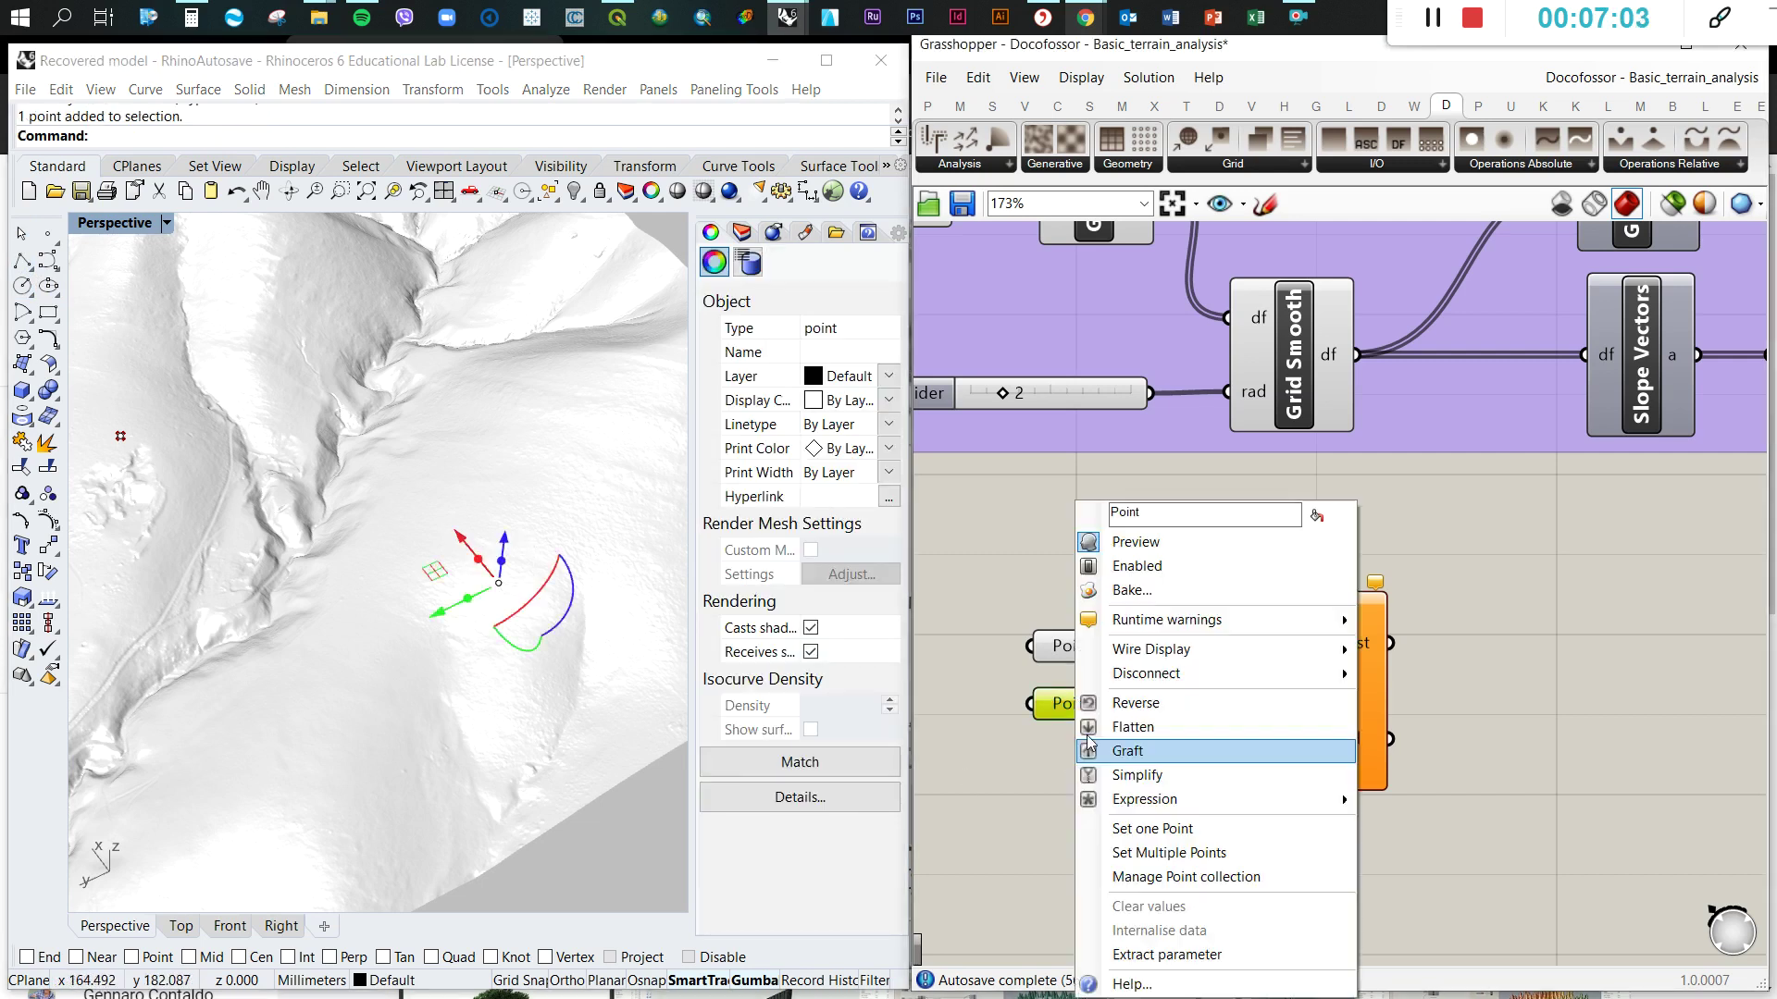
{"action": "left_click", "coordinate": [1081, 816]}
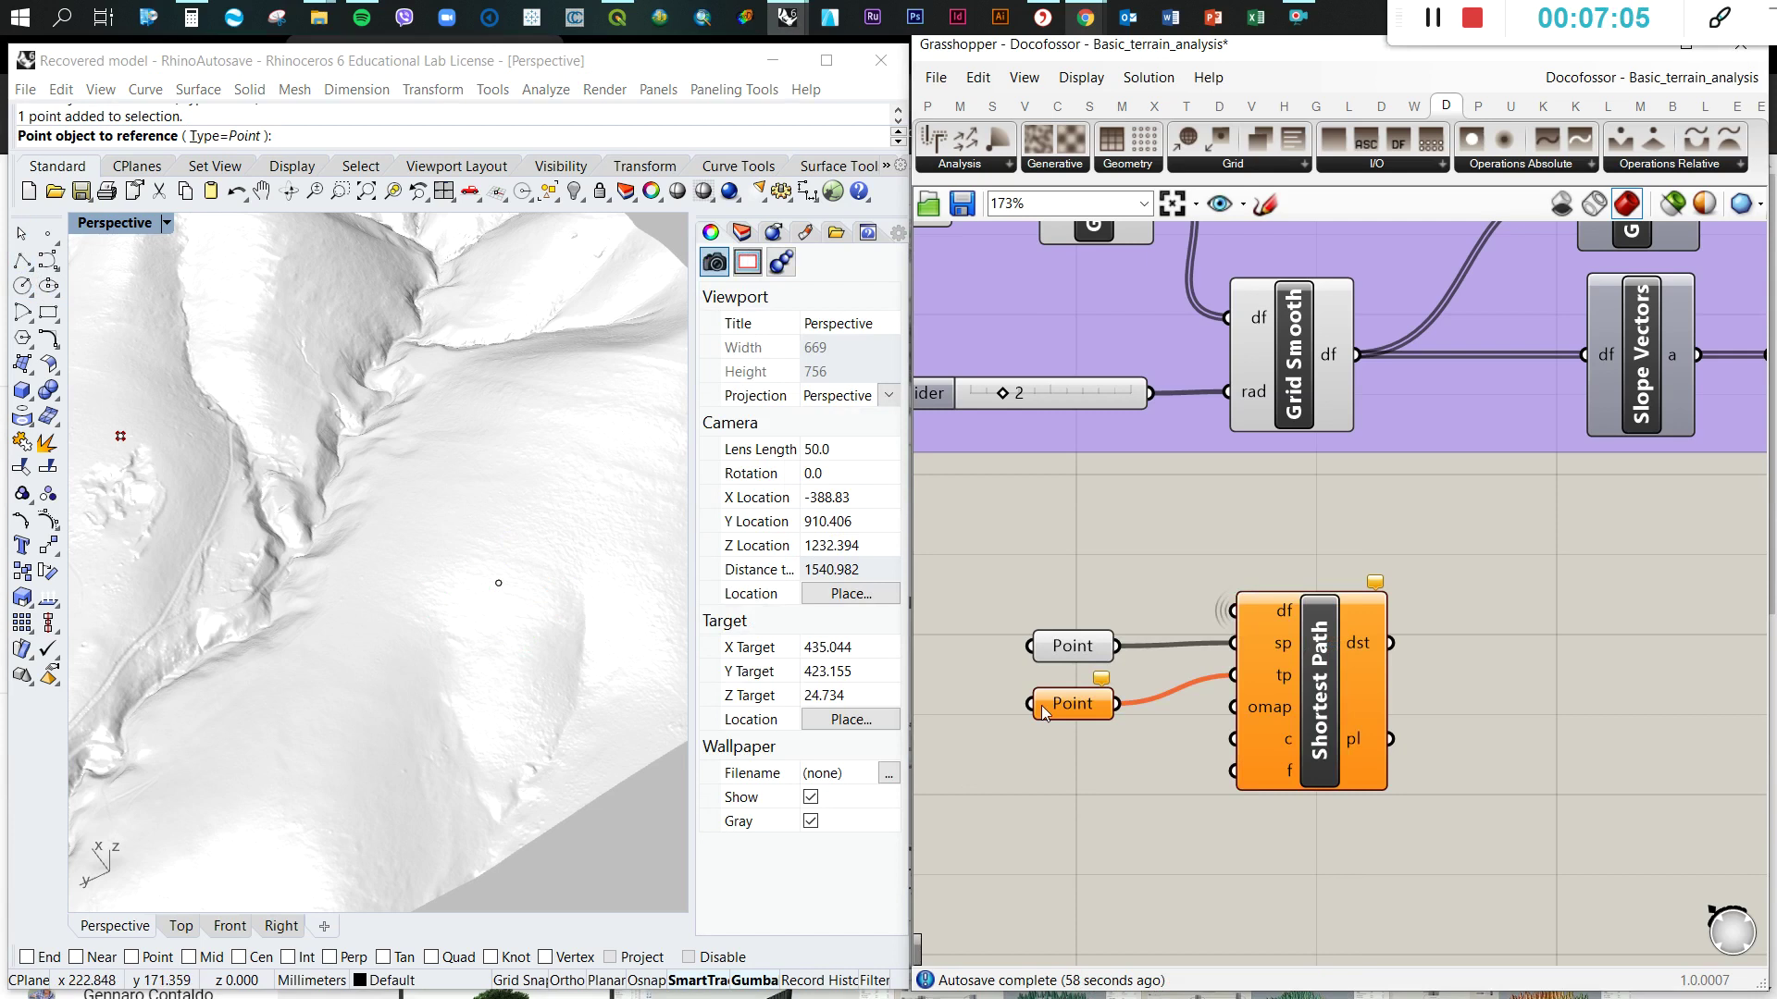
{"action": "left_click", "coordinate": [1073, 705]}
{"action": "right_click", "coordinate": [1073, 705]}
{"action": "left_click", "coordinate": [559, 557]}
{"action": "left_click", "coordinate": [1060, 706]}
{"action": "right_click", "coordinate": [1058, 705]}
{"action": "left_click", "coordinate": [1144, 829]}
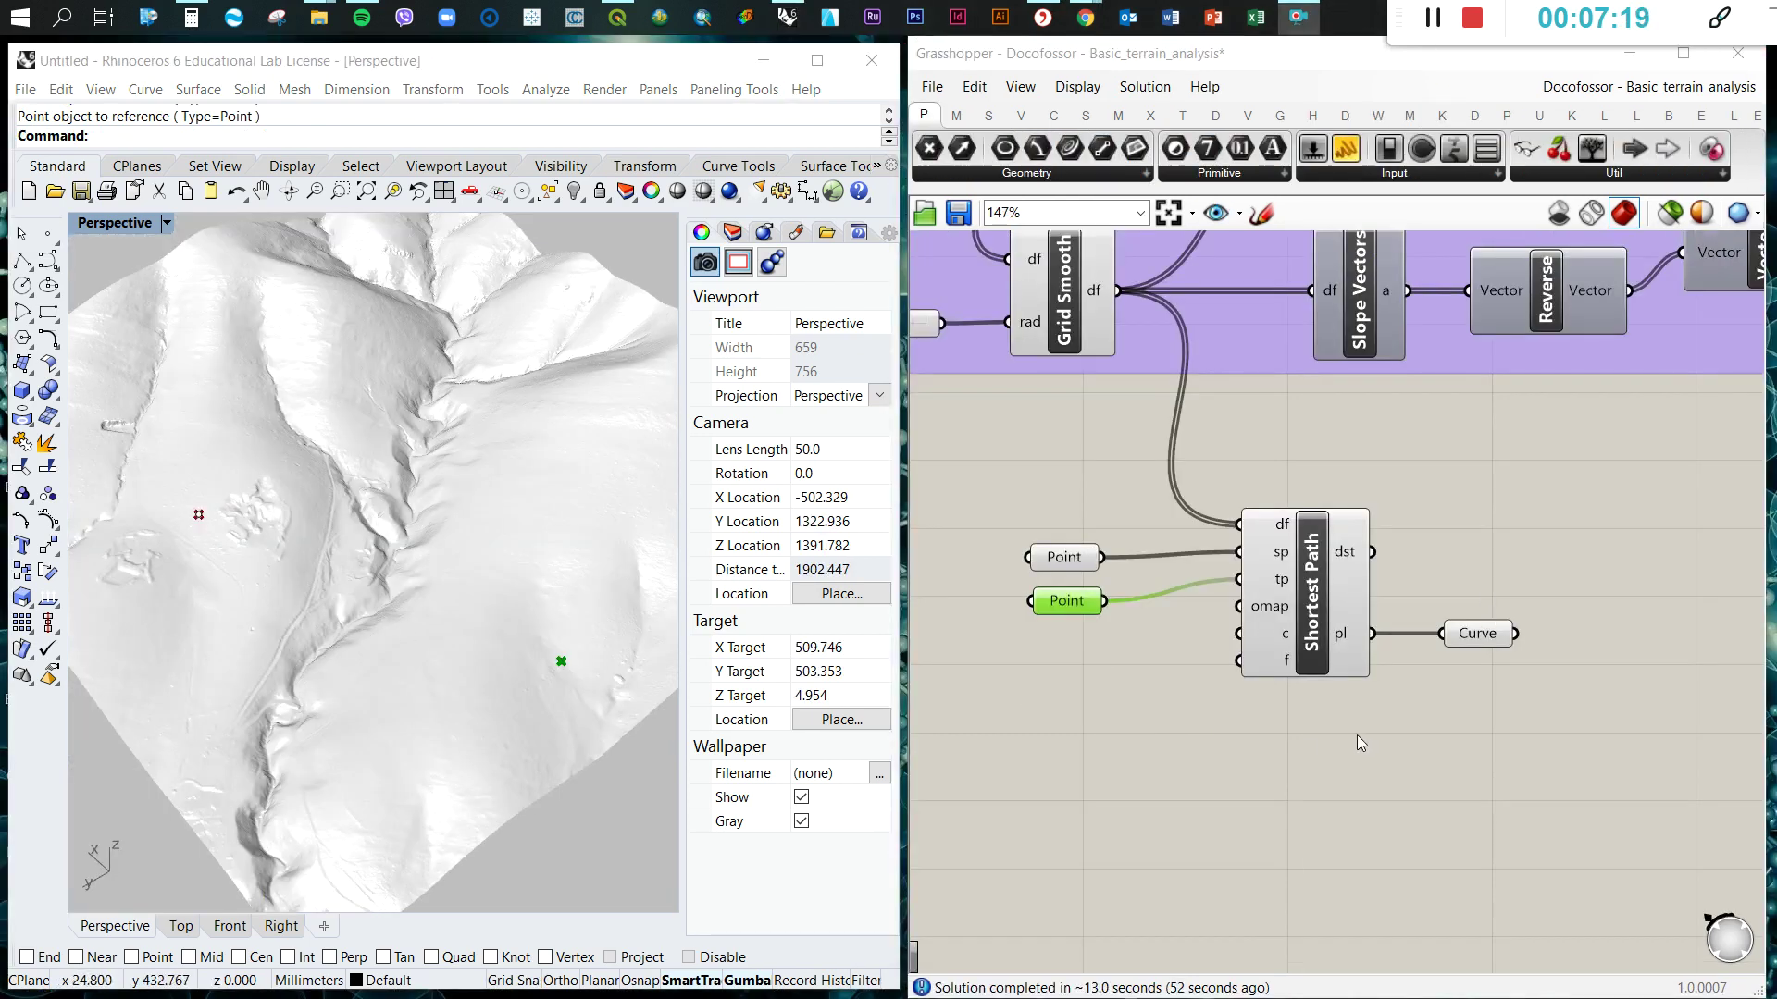
{"action": "left_click", "coordinate": [1361, 744]}
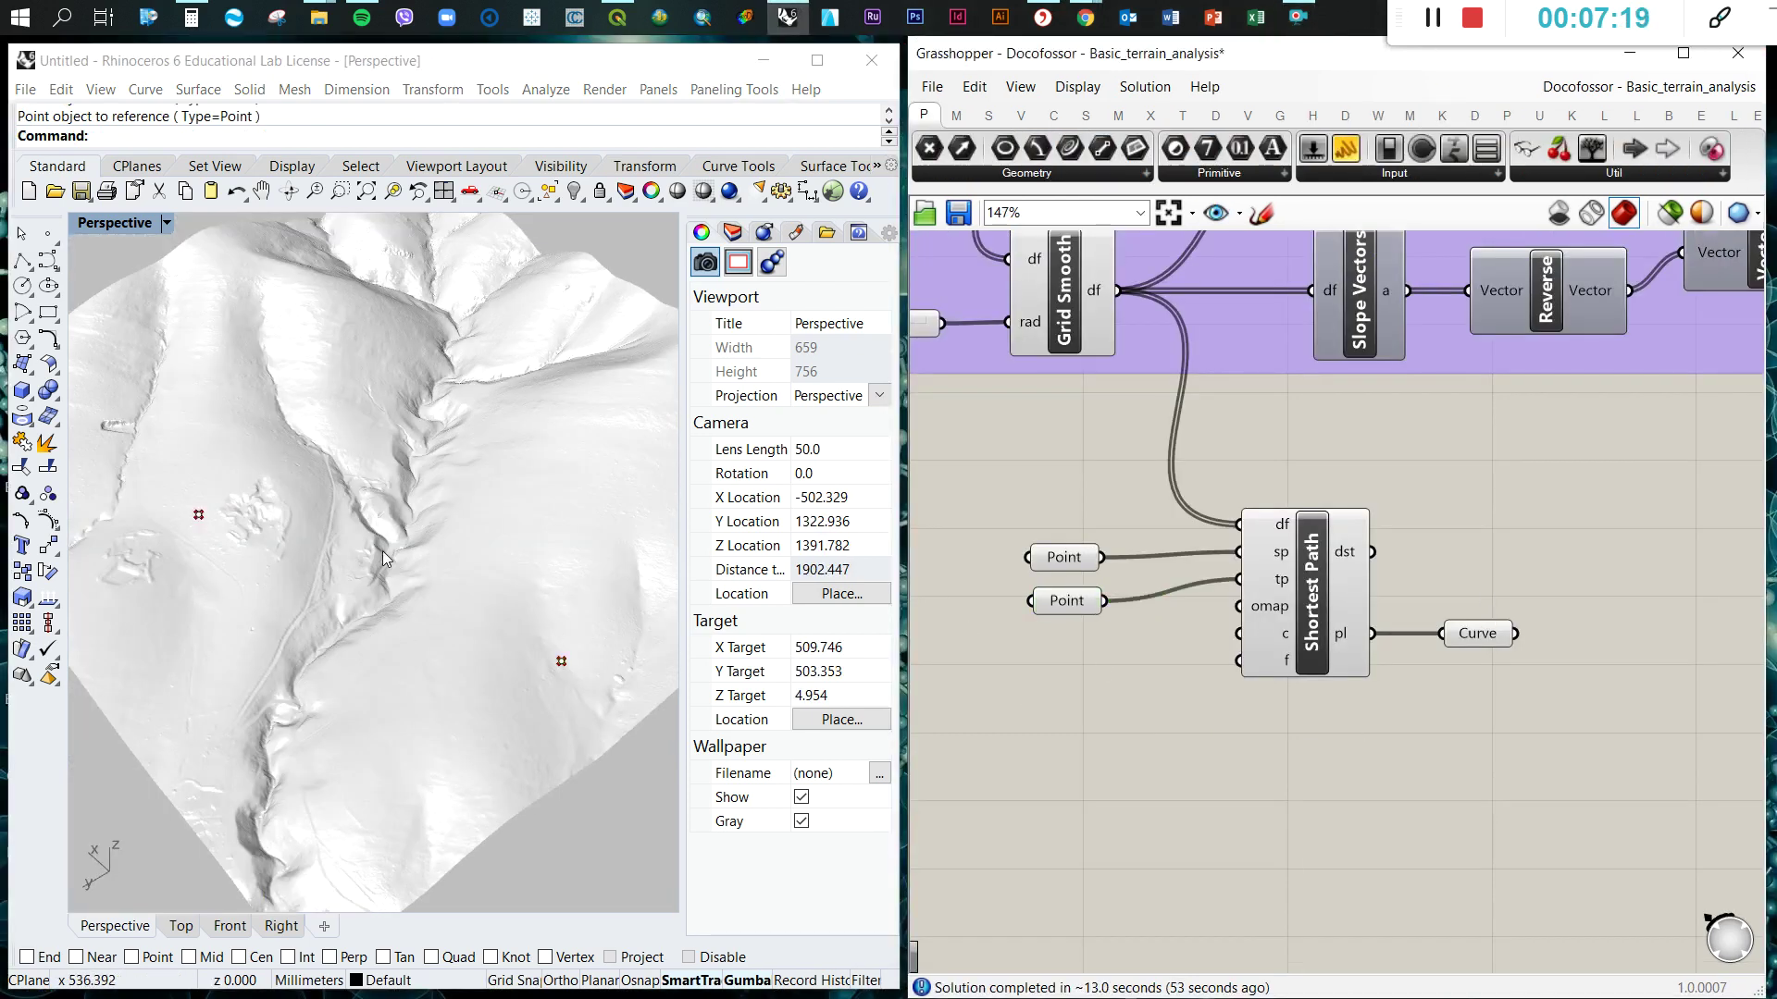
- Replace the Curve parameter beside Shortest Path with a new Curve parameter fed by the pl output
{"action": "scroll", "coordinate": [1375, 705], "scroll_direction": "down", "scroll_amount": 1}
{"action": "left_click", "coordinate": [1422, 645]}
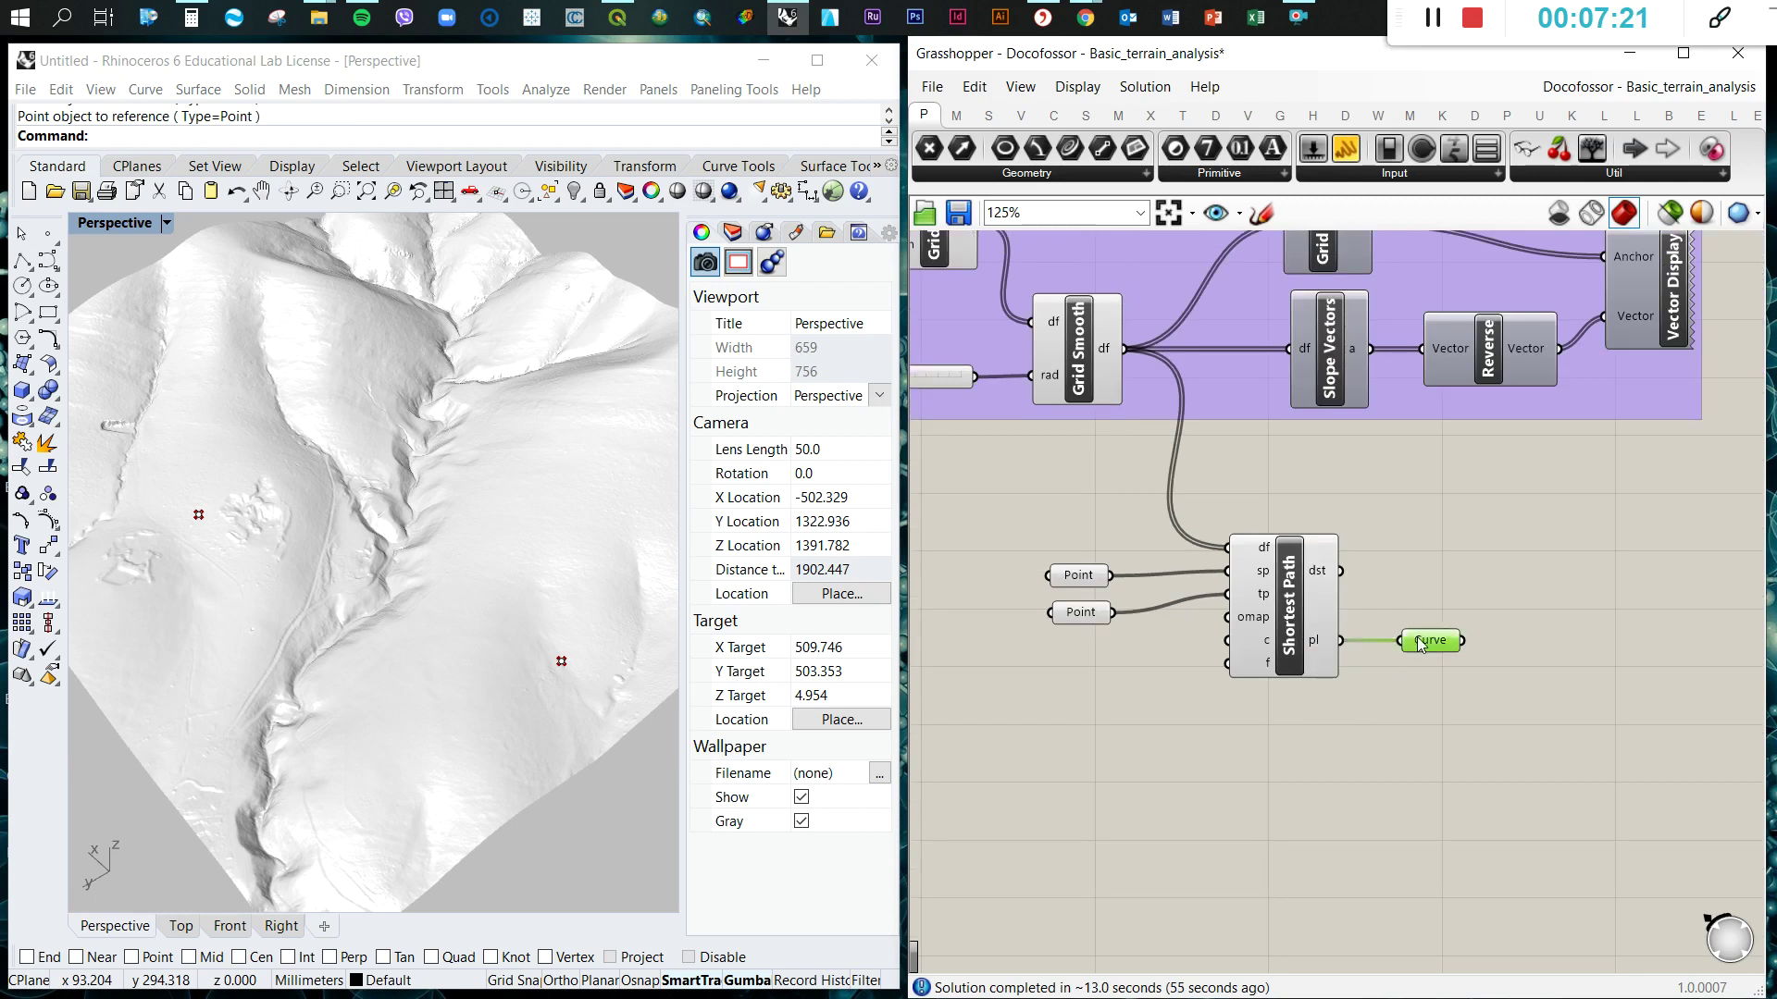
{"action": "key", "text": "Delete"}
{"action": "scroll", "coordinate": [1414, 648], "scroll_direction": "up", "scroll_amount": 2}
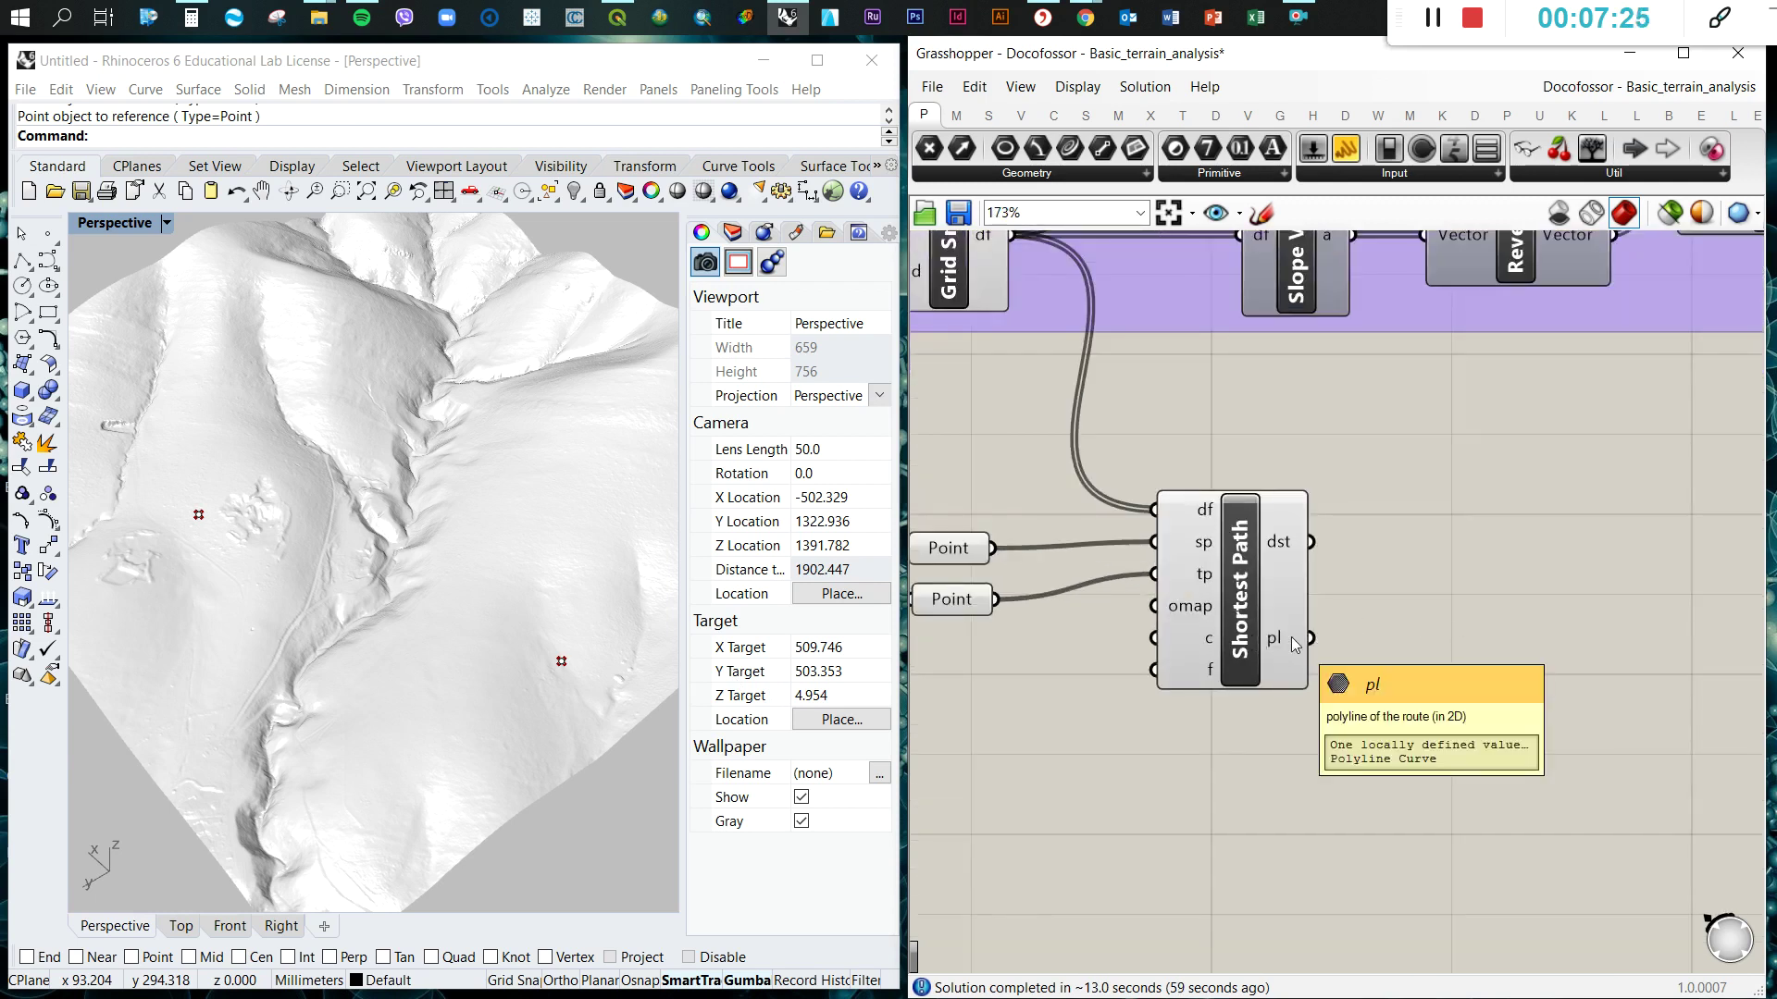
{"action": "double_click", "coordinate": [1460, 649]}
{"action": "type", "text": "curve"}
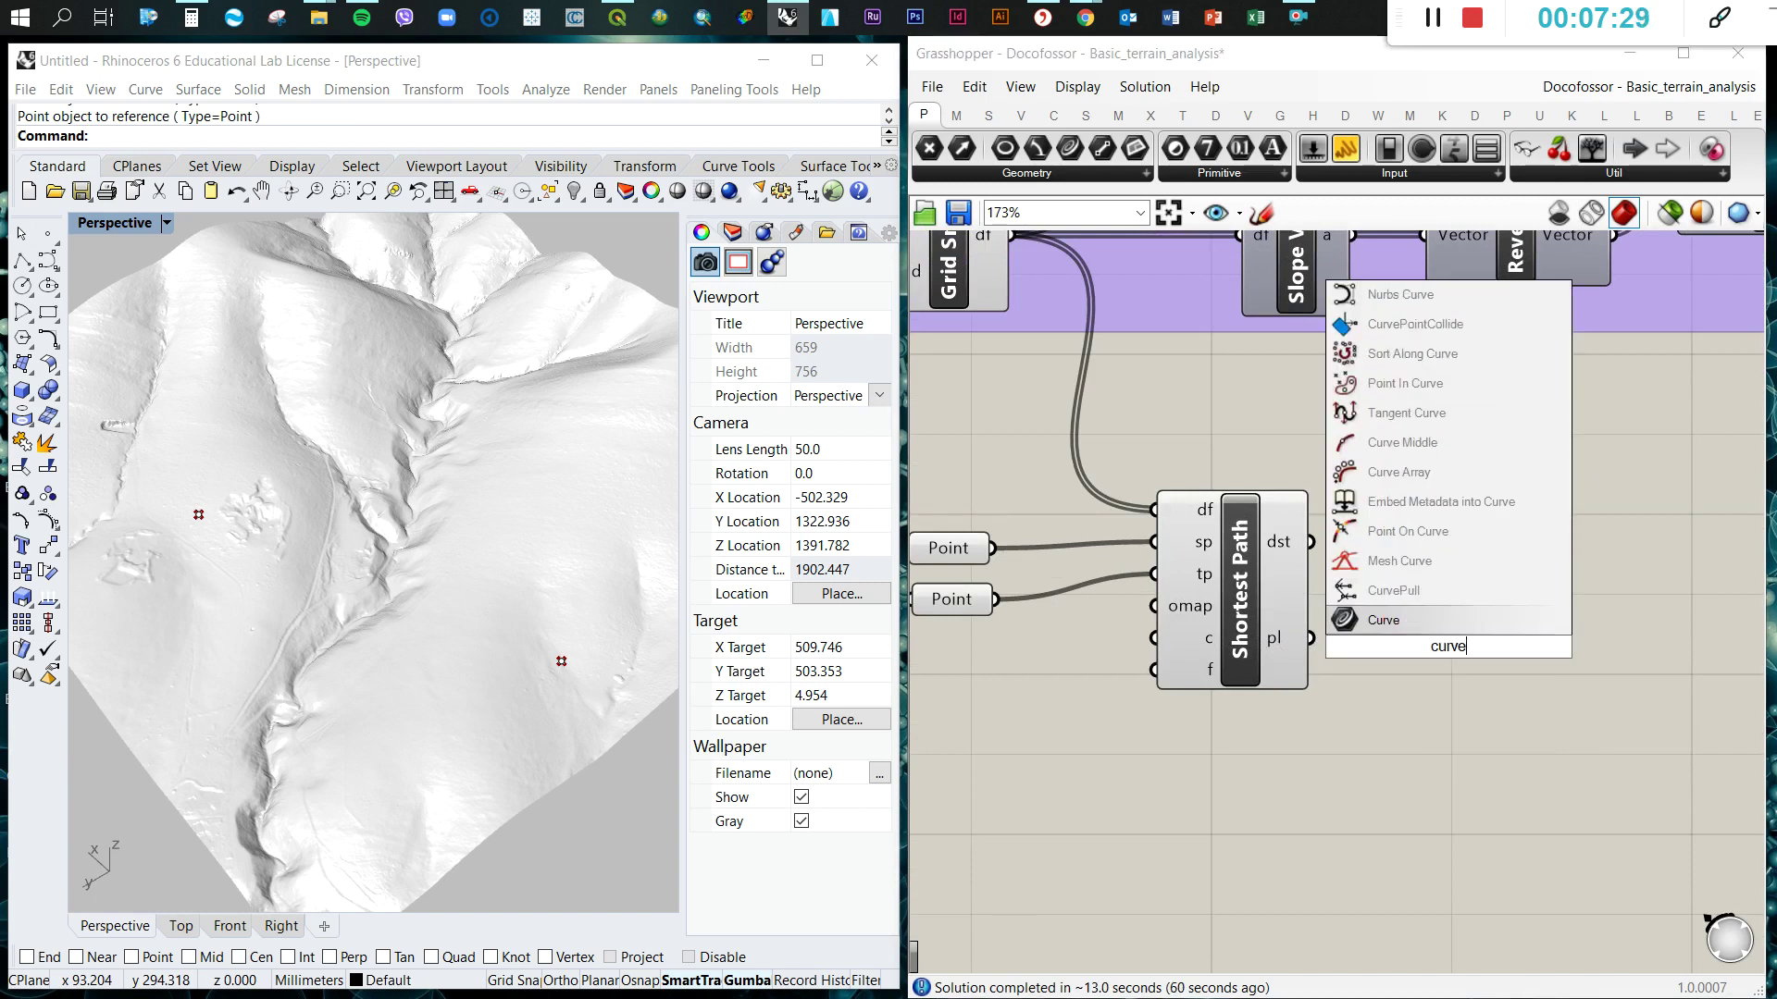
{"action": "left_click", "coordinate": [1416, 624]}
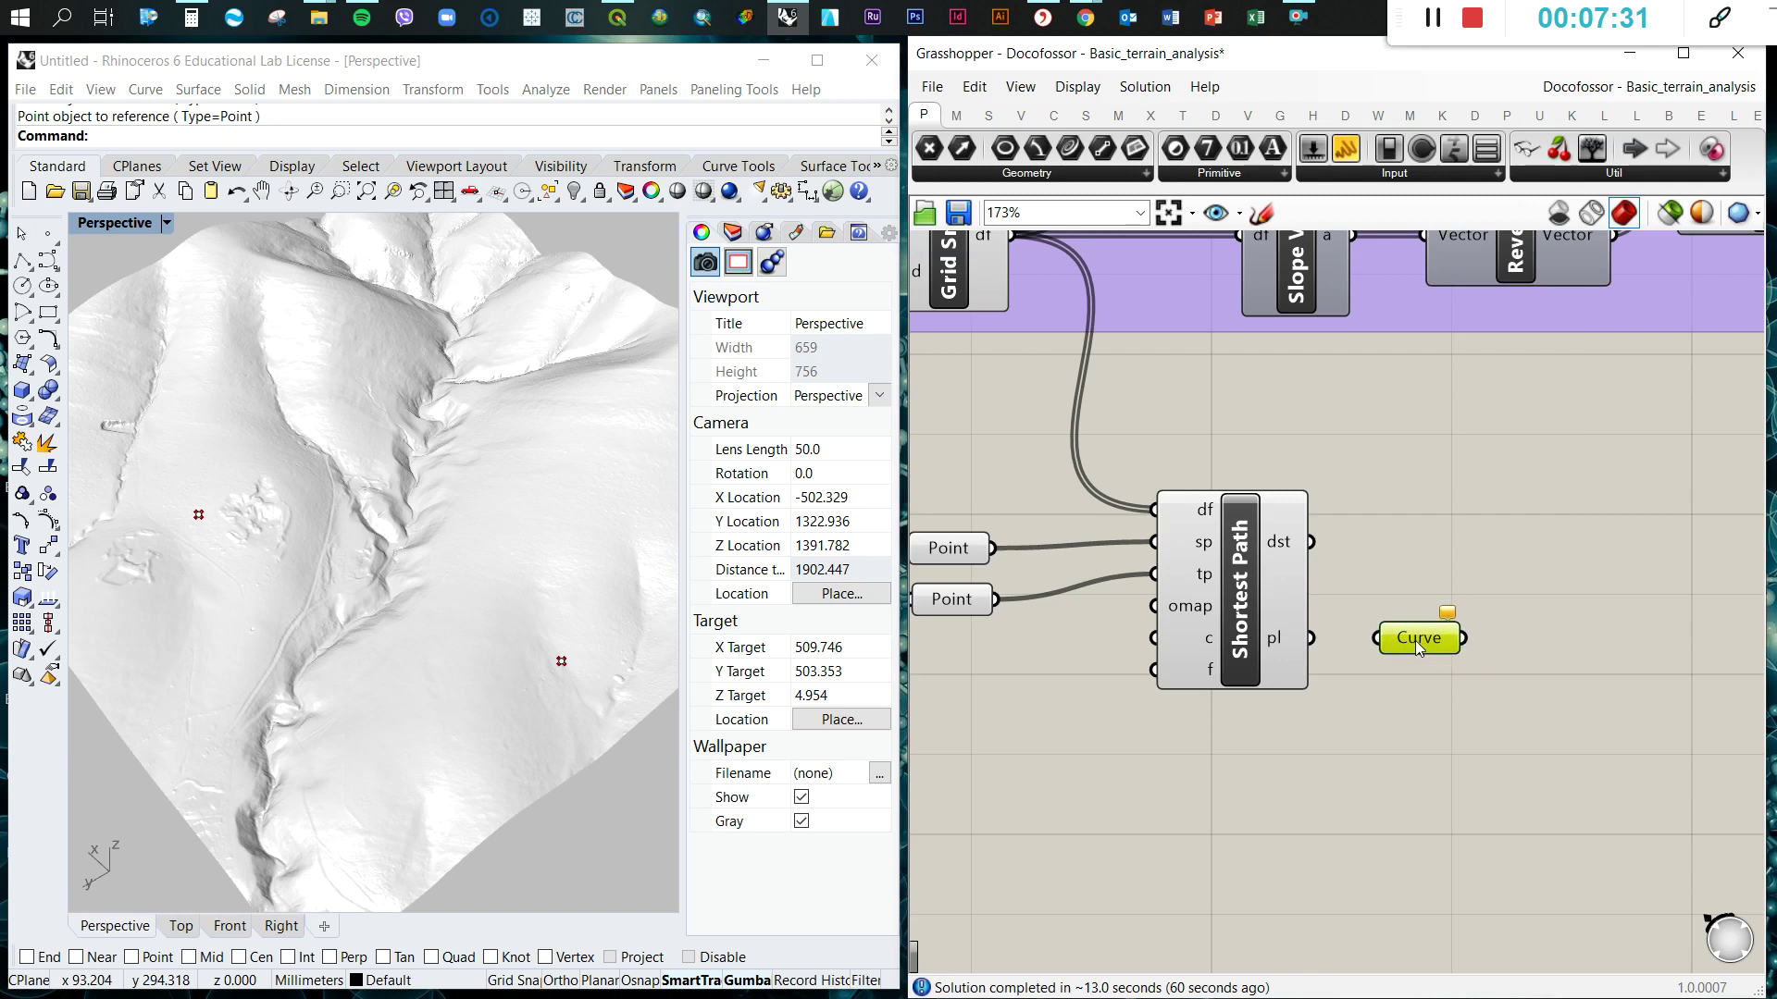
{"action": "left_click_drag", "start_coordinate": [1312, 640], "coordinate": [1366, 640]}
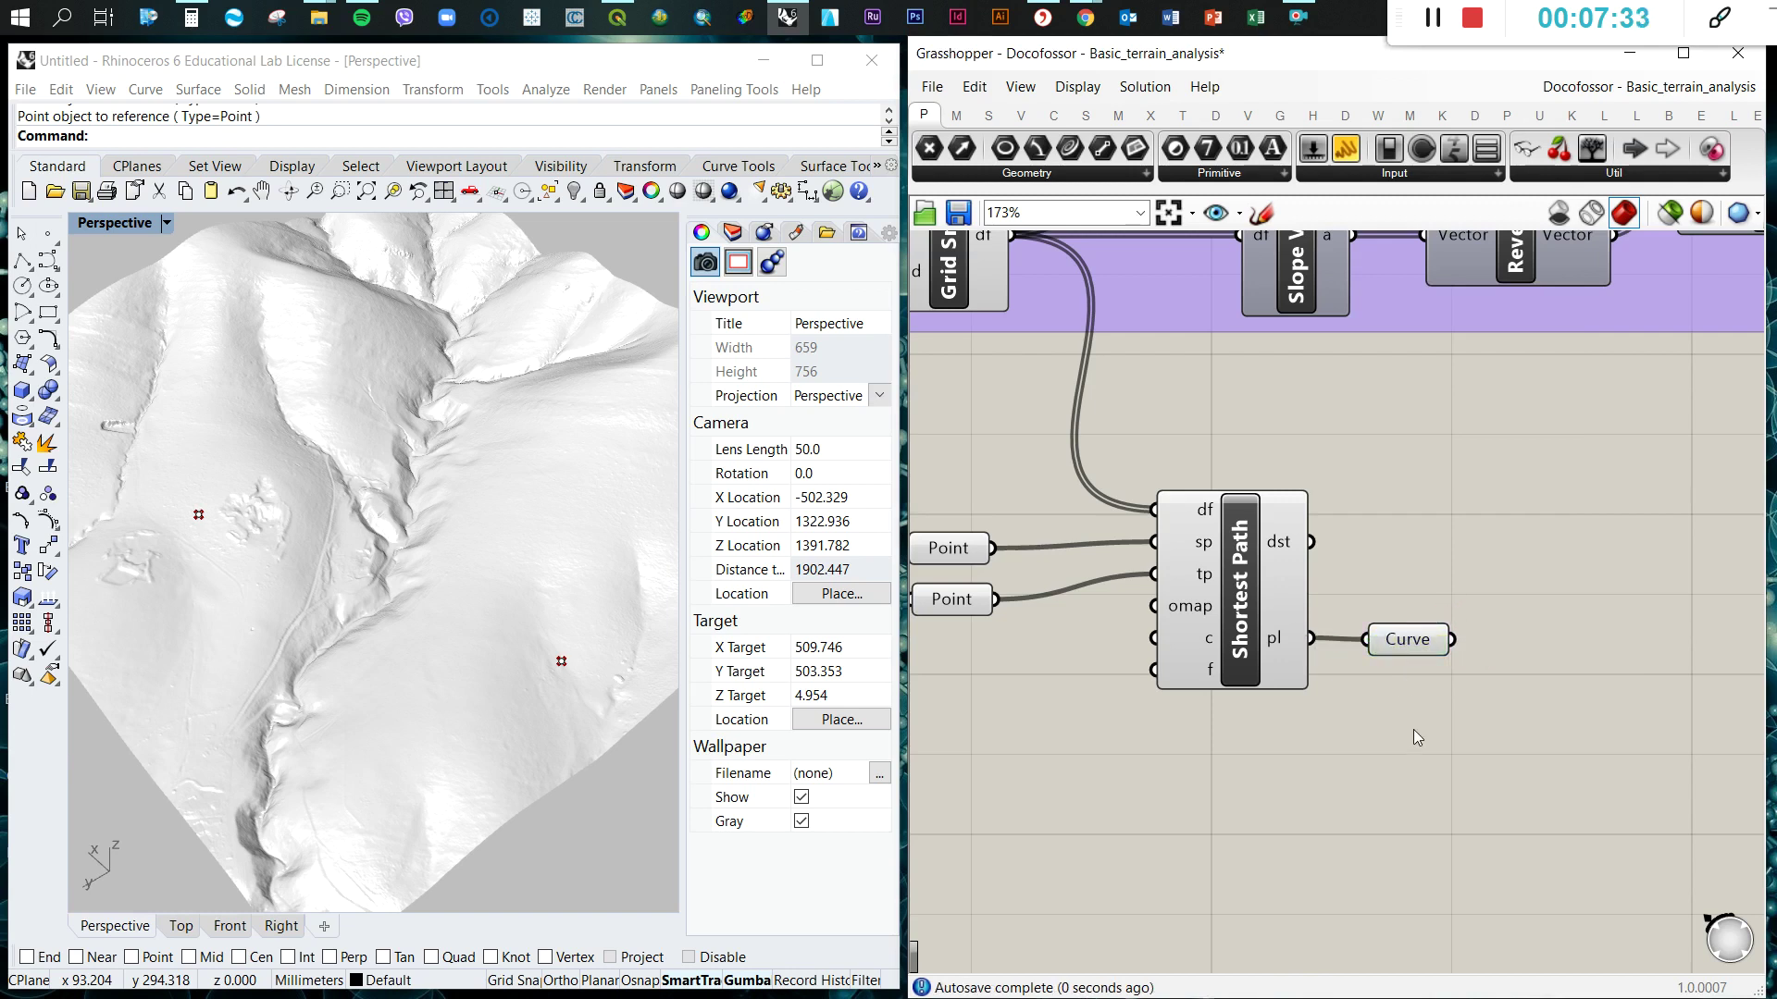
- Examine the shortest-path curve's position relative to the terrain in Rhino's Perspective view, highlighting it through the Curve parameter
{"action": "right_click_drag", "start_coordinate": [605, 757], "coordinate": [566, 650]}
{"action": "scroll", "coordinate": [329, 583], "scroll_direction": "up", "scroll_amount": 4}
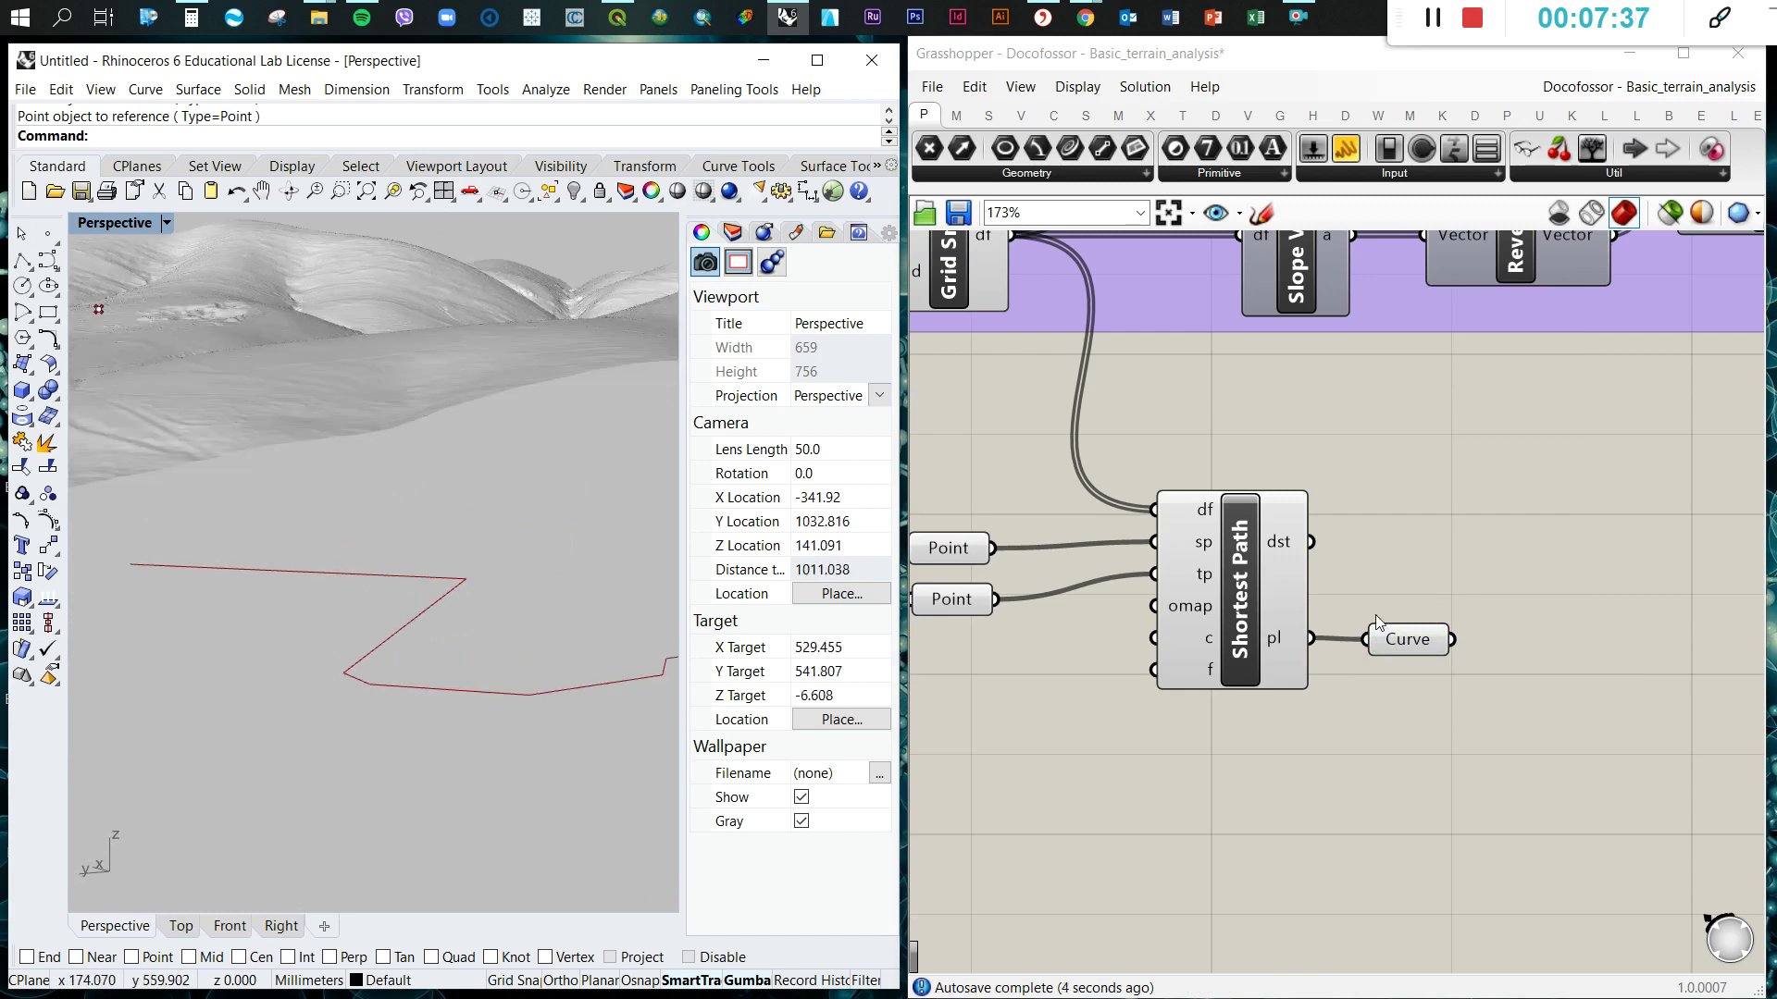
{"action": "left_click", "coordinate": [1400, 645]}
{"action": "right_click_drag", "start_coordinate": [393, 408], "coordinate": [400, 453]}
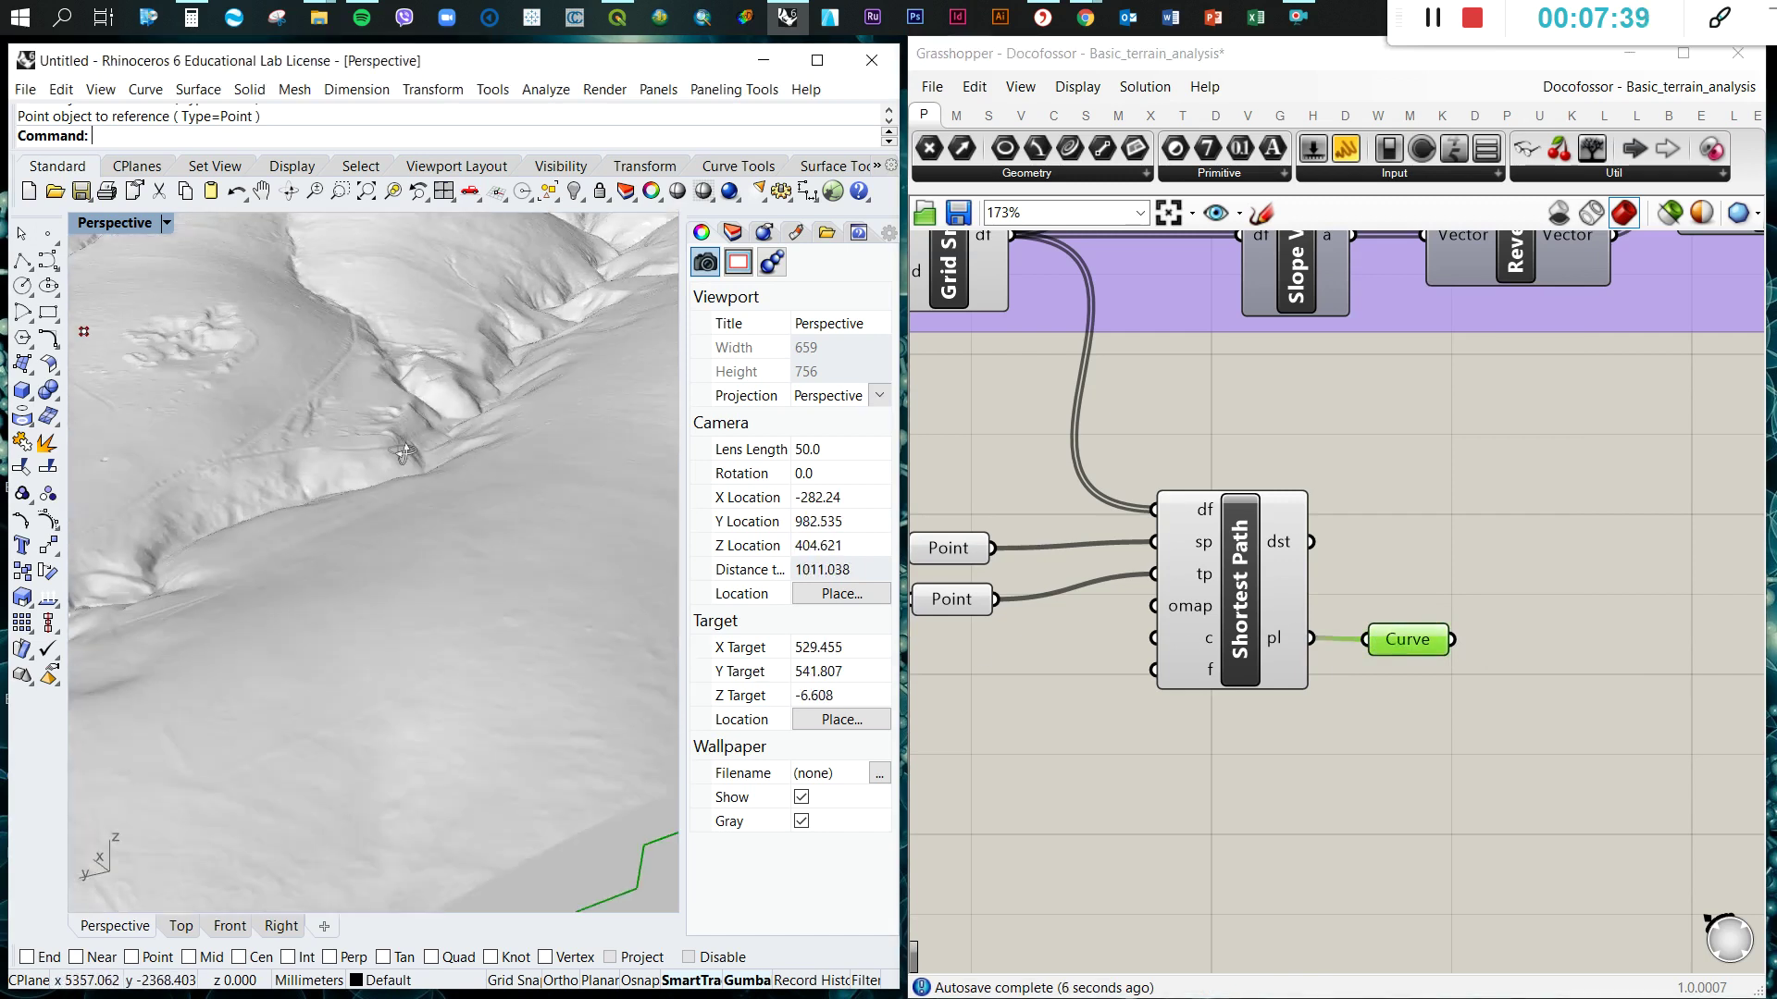
{"action": "scroll", "coordinate": [363, 496], "scroll_direction": "down", "scroll_amount": 5}
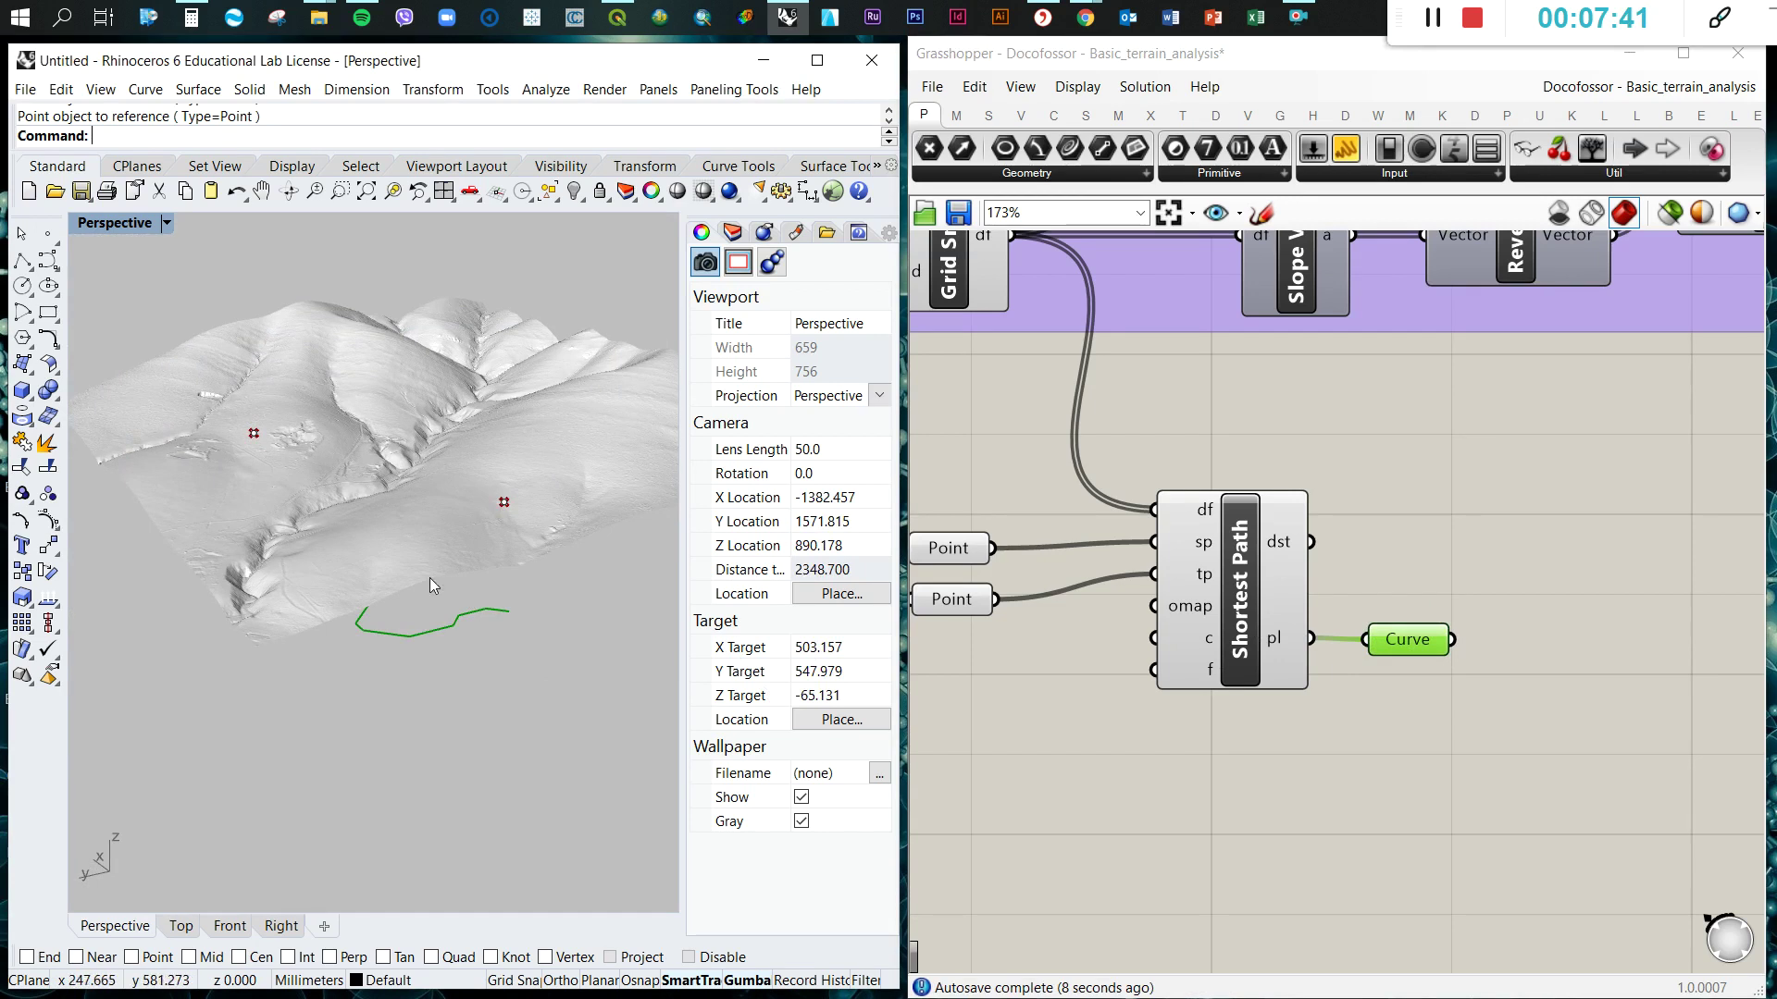
{"action": "left_click", "coordinate": [1196, 719]}
- Add an Explode component and connect the shortest-path Curve parameter to its Curve input
{"action": "scroll", "coordinate": [1324, 546], "scroll_direction": "up", "scroll_amount": 2}
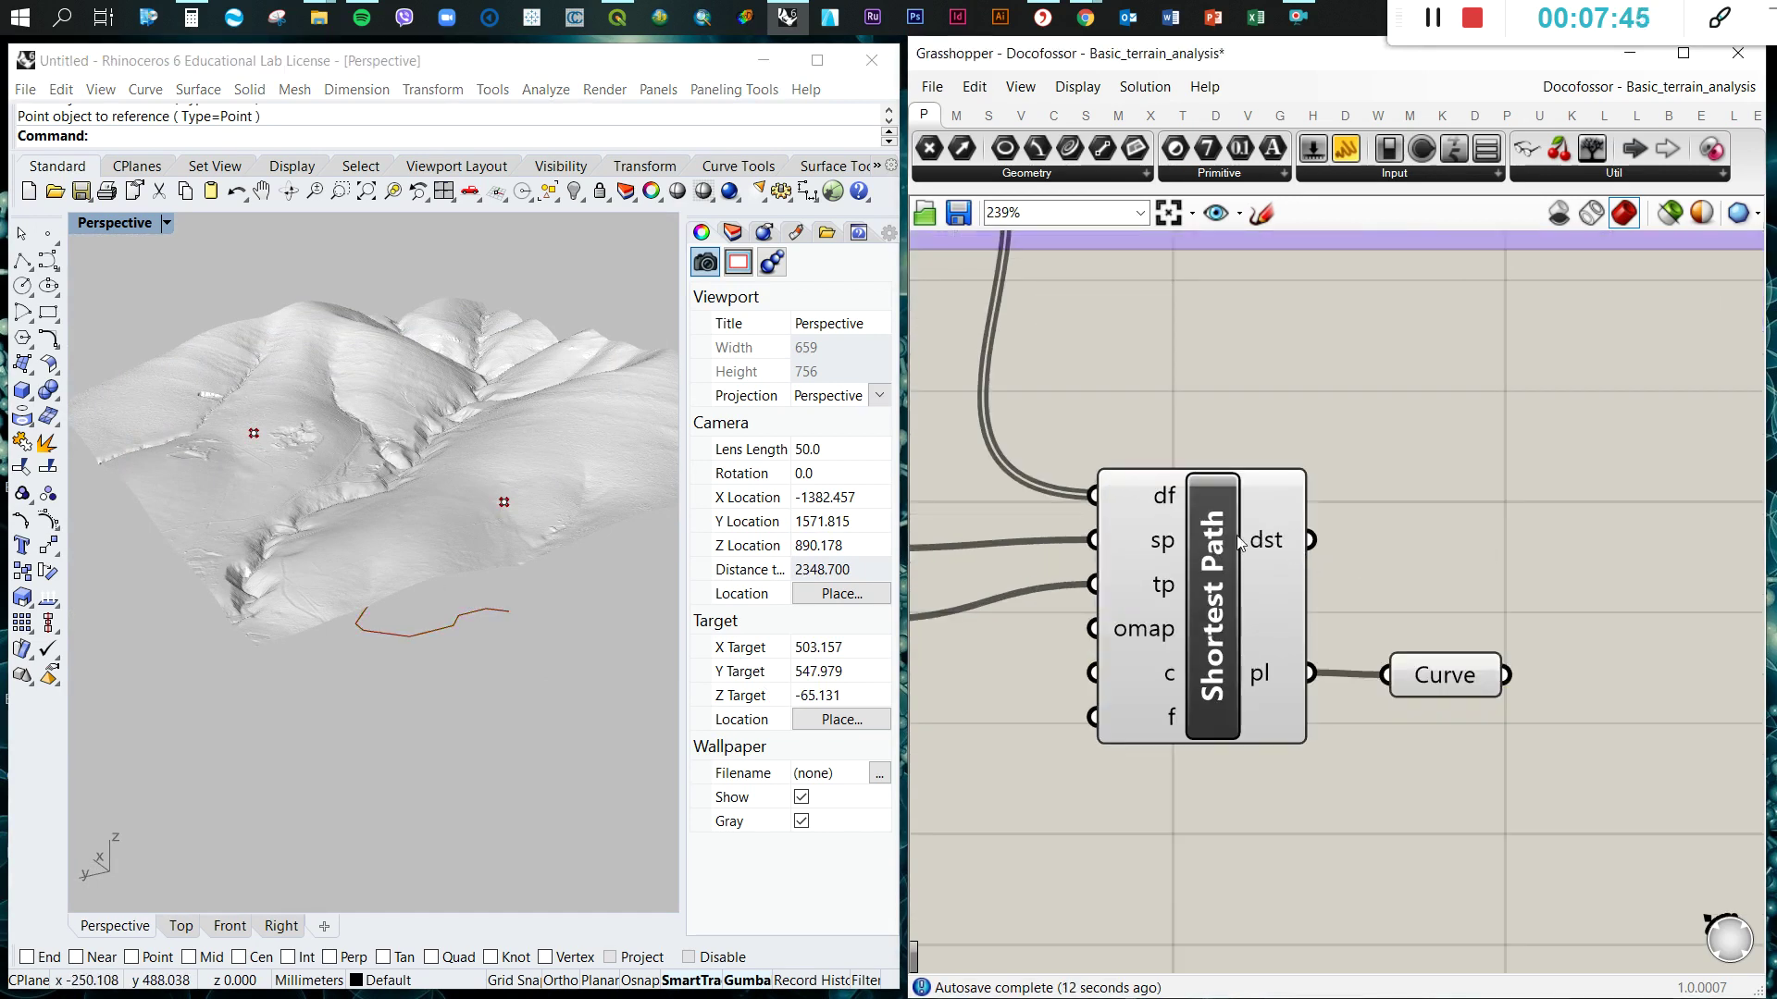
{"action": "scroll", "coordinate": [1429, 570], "scroll_direction": "down", "scroll_amount": 4}
{"action": "scroll", "coordinate": [1490, 601], "scroll_direction": "up", "scroll_amount": 3}
{"action": "double_click", "coordinate": [1530, 592]}
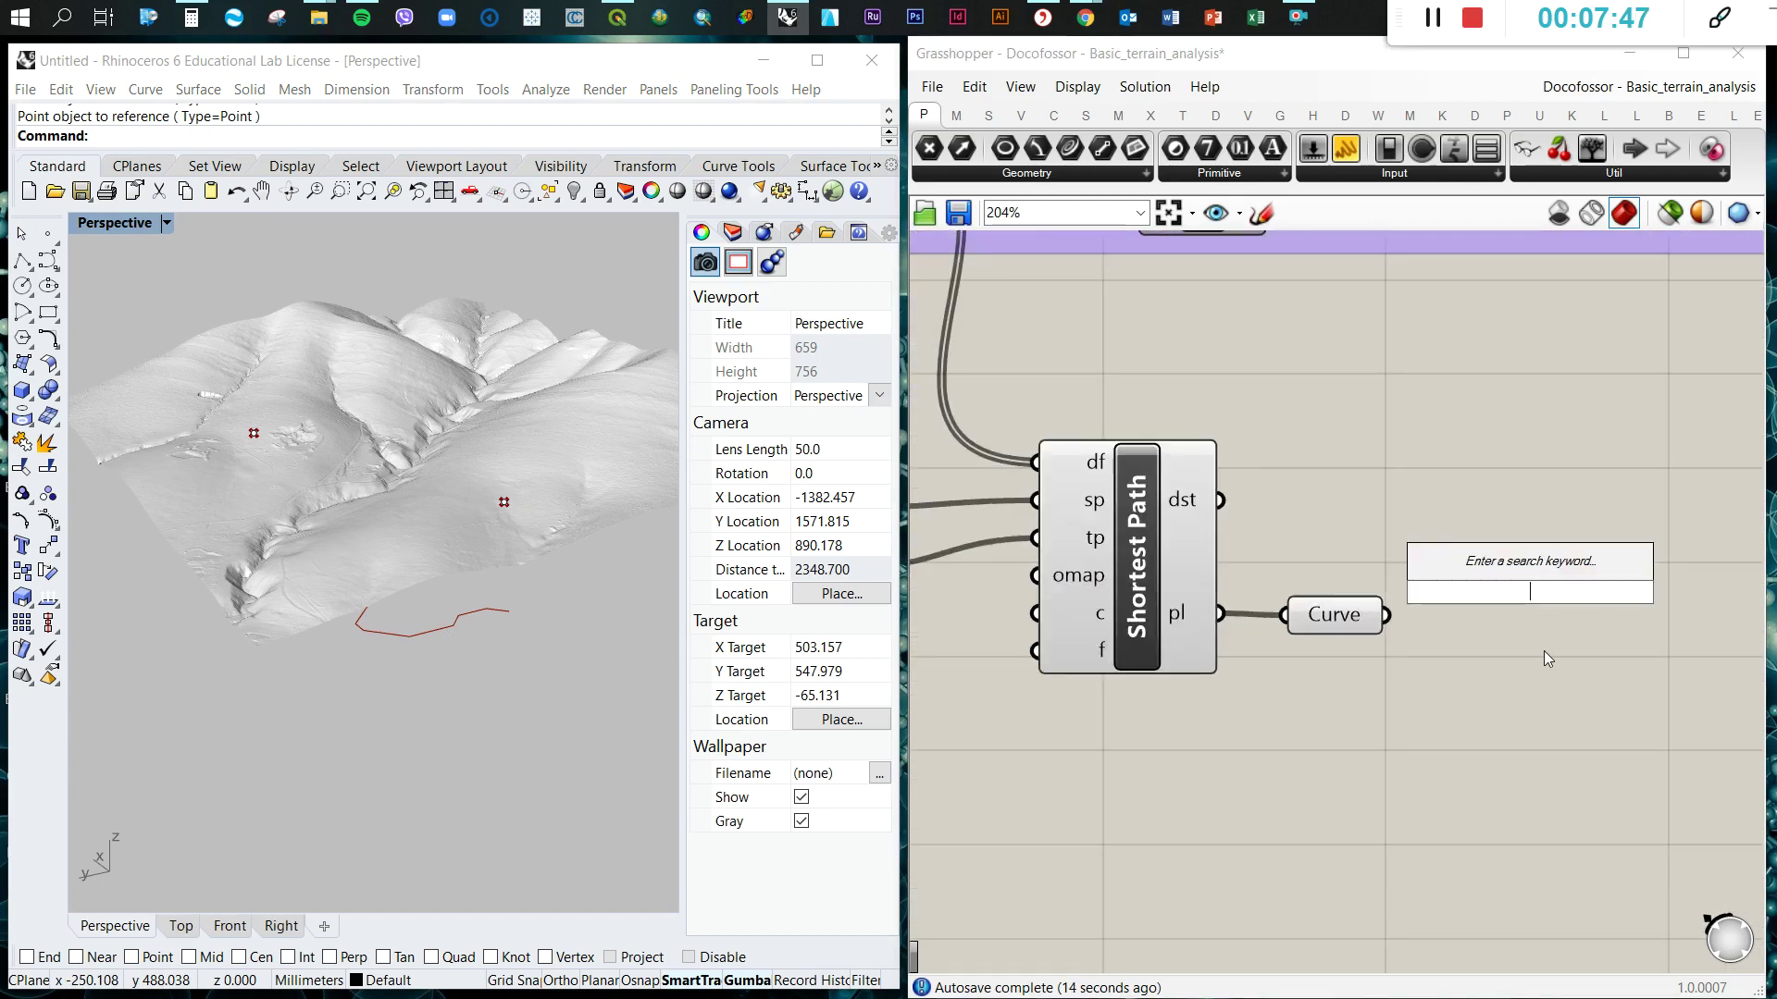
{"action": "type", "text": "explode"}
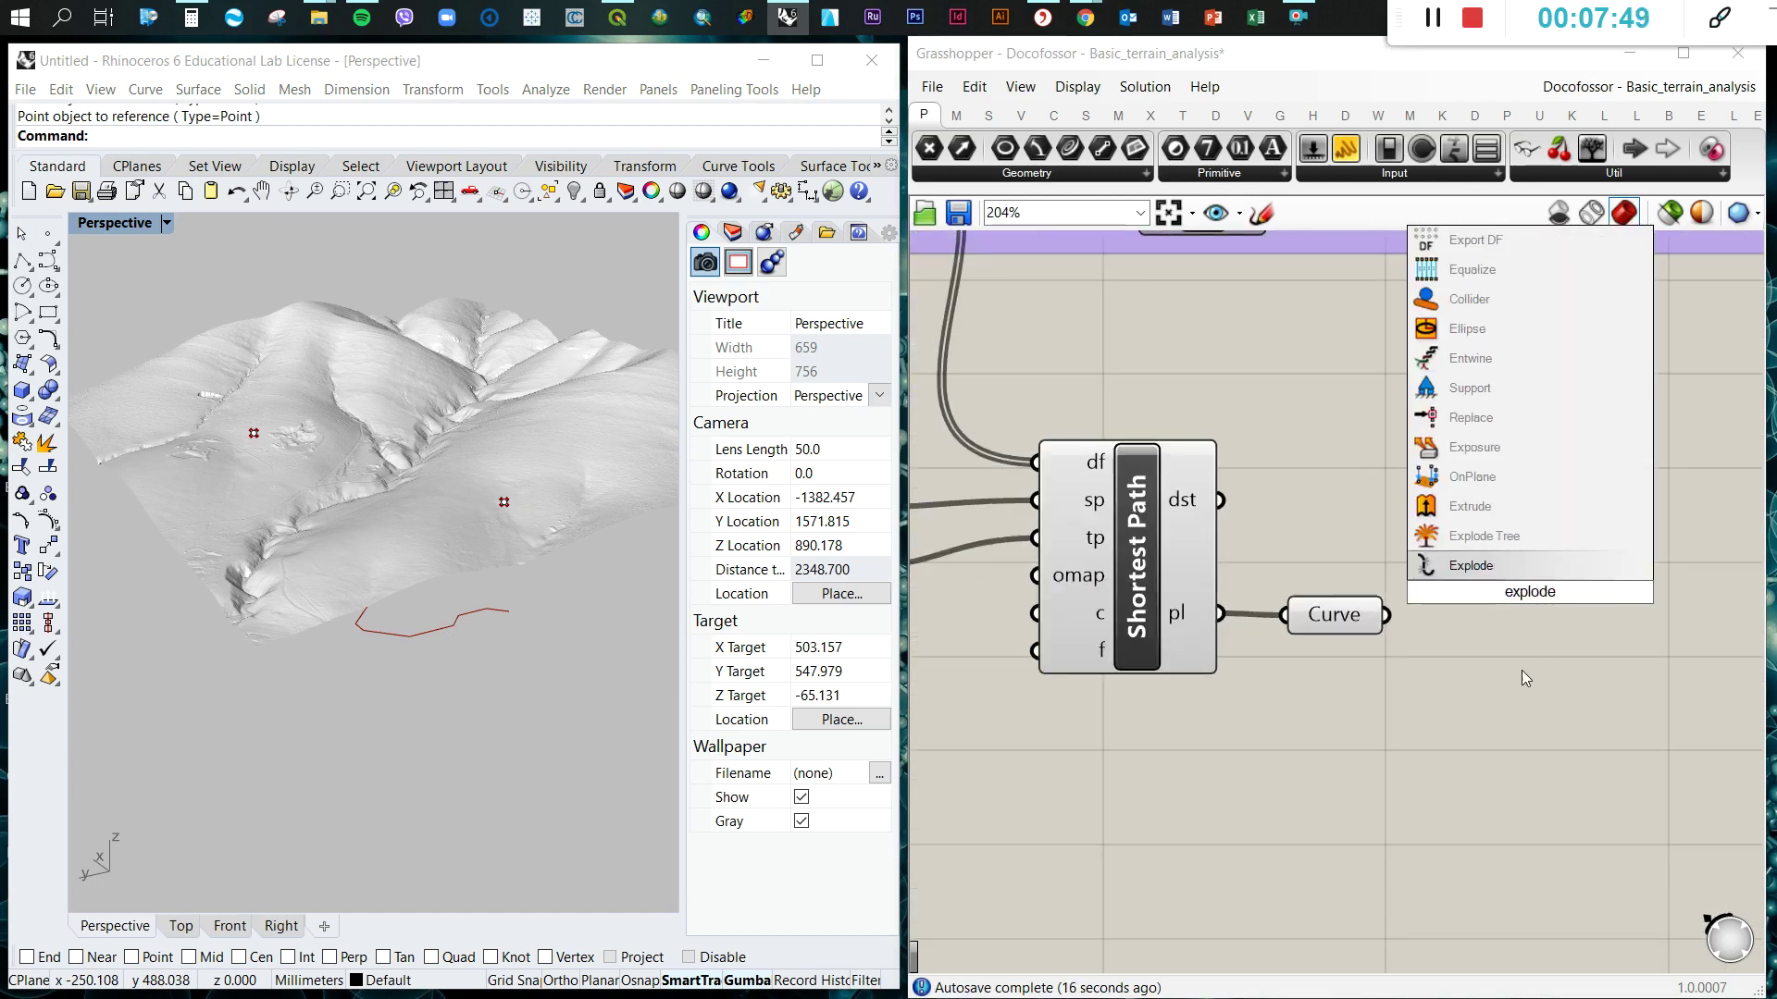
{"action": "left_click", "coordinate": [1481, 566]}
{"action": "left_click_drag", "start_coordinate": [1529, 581], "coordinate": [1623, 635]}
{"action": "scroll", "coordinate": [1083, 564], "scroll_direction": "down", "scroll_amount": 4}
{"action": "scroll", "coordinate": [1394, 563], "scroll_direction": "up", "scroll_amount": 3}
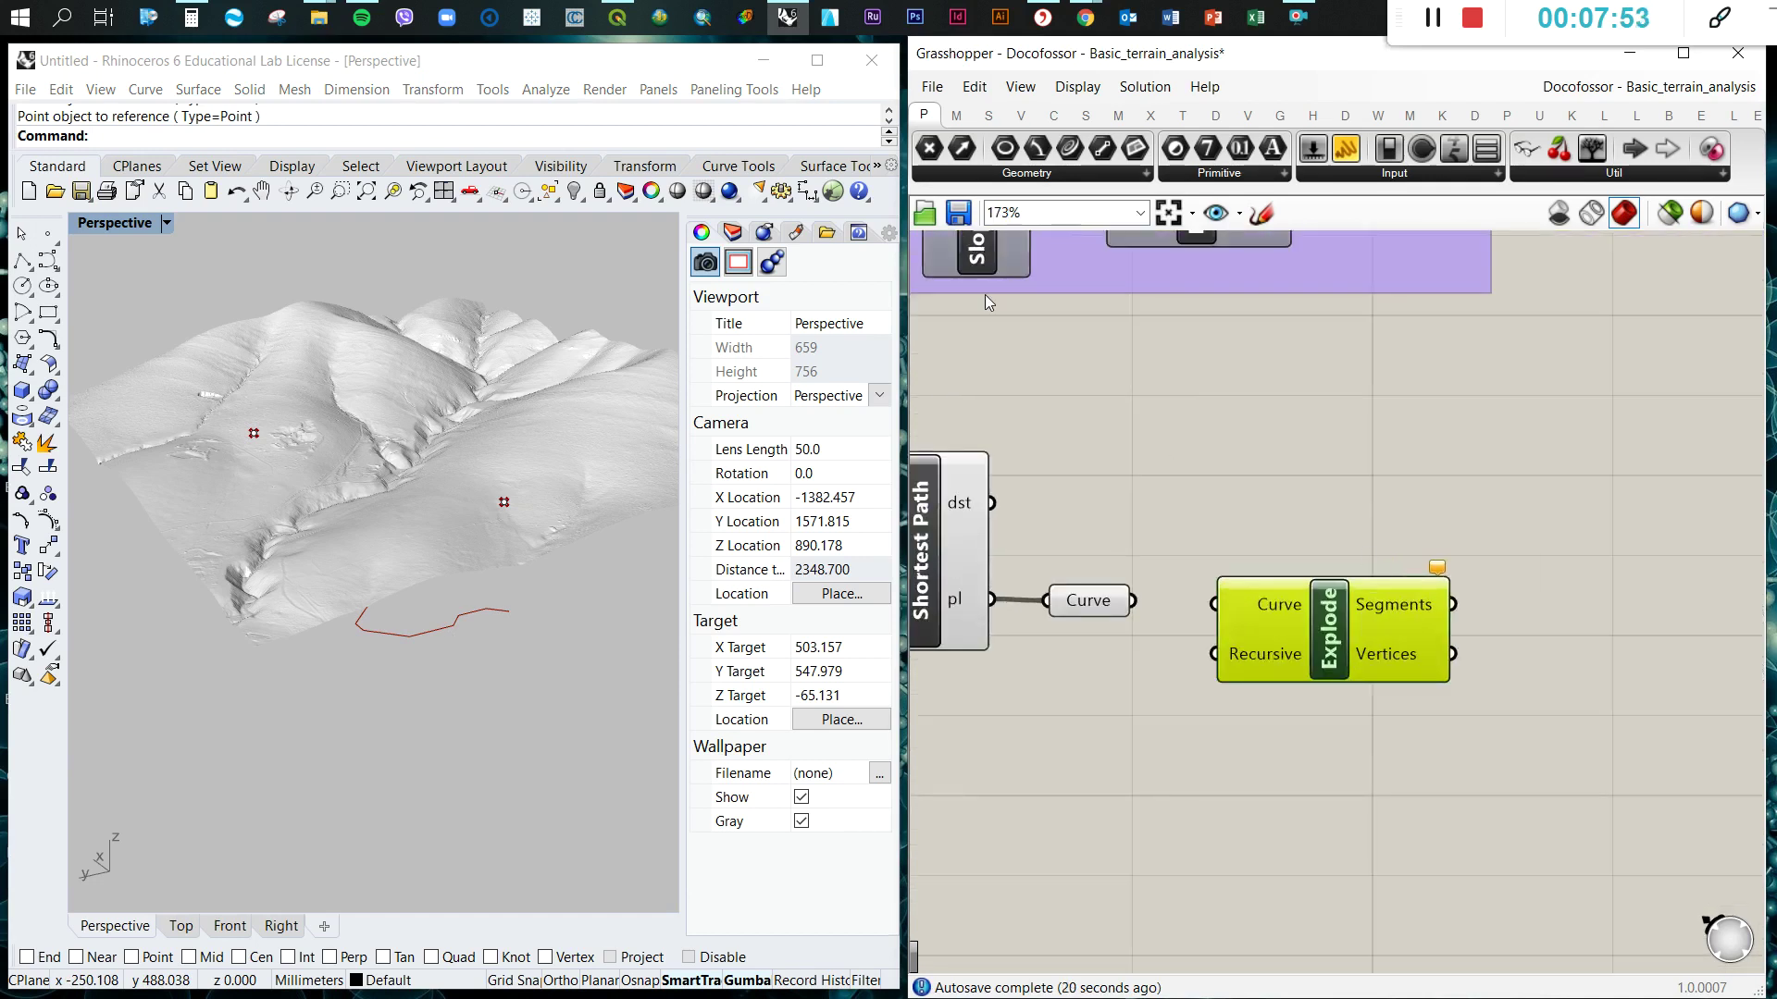
{"action": "left_click", "coordinate": [958, 213]}
{"action": "left_click_drag", "start_coordinate": [1135, 602], "coordinate": [1217, 605]}
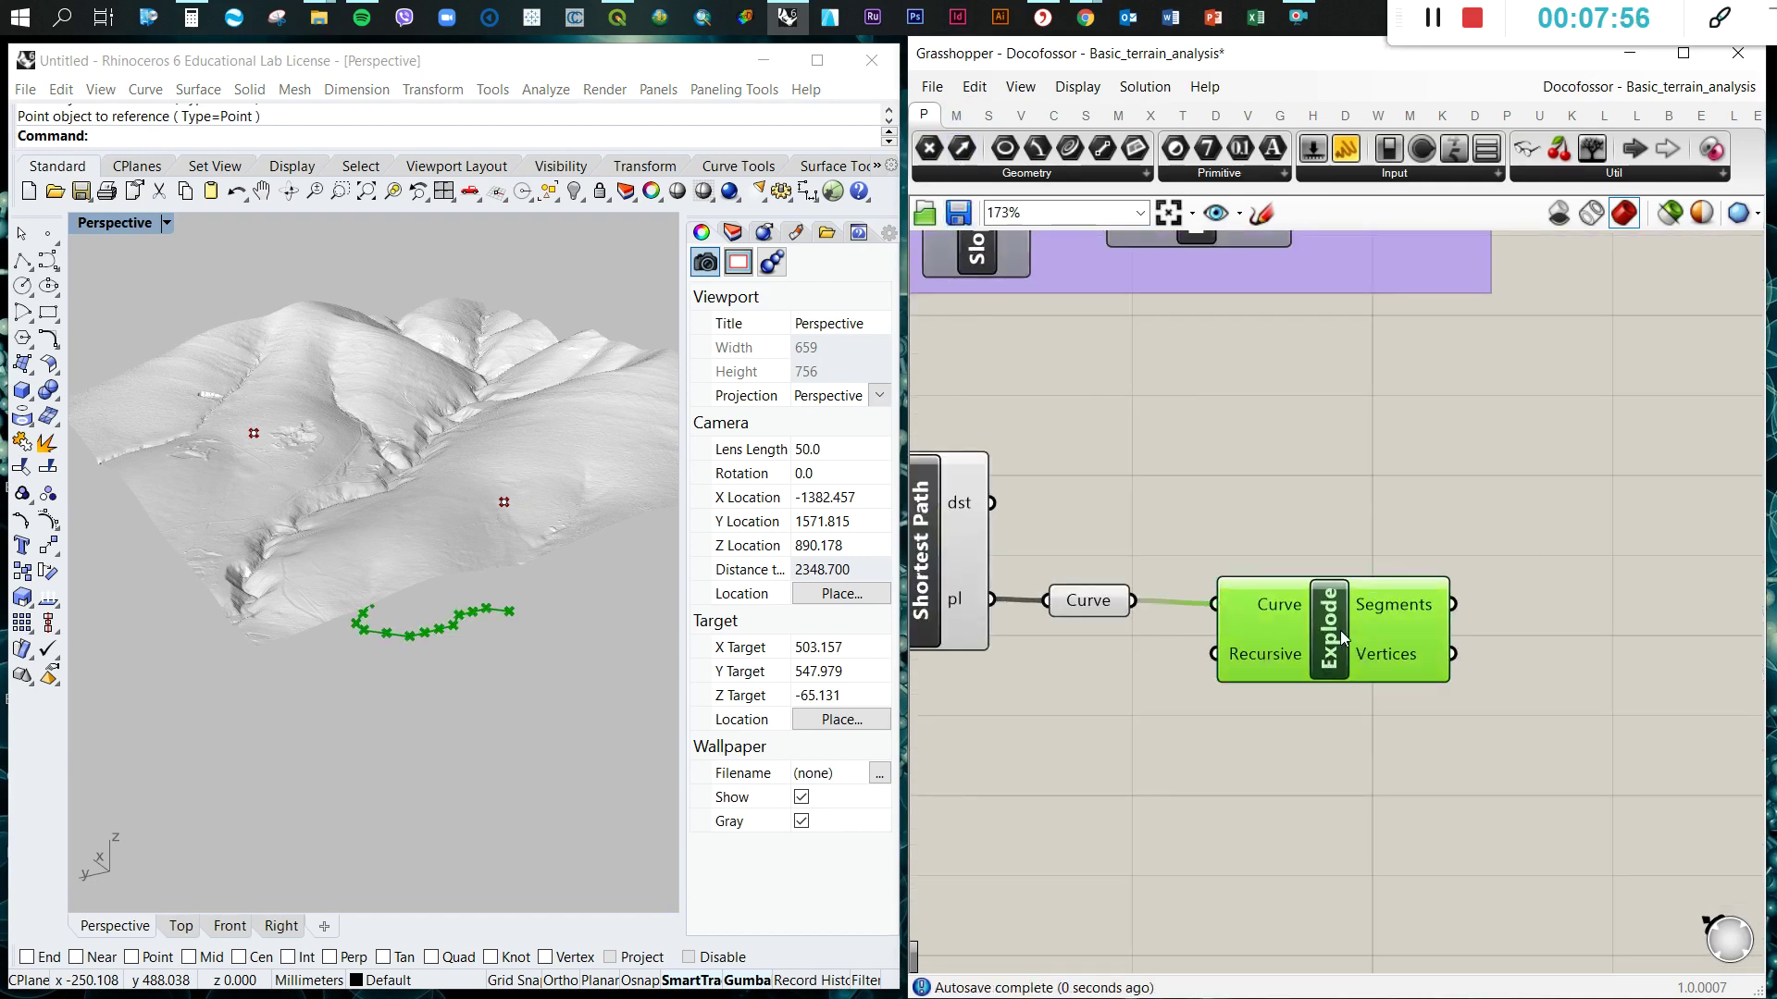
{"action": "left_click_drag", "start_coordinate": [1340, 630], "coordinate": [1357, 626]}
{"action": "left_click", "coordinate": [1291, 758]}
- Add a Project Point component after Explode and connect the Vertices output to its Point input
{"action": "scroll", "coordinate": [465, 629], "scroll_direction": "up", "scroll_amount": 5}
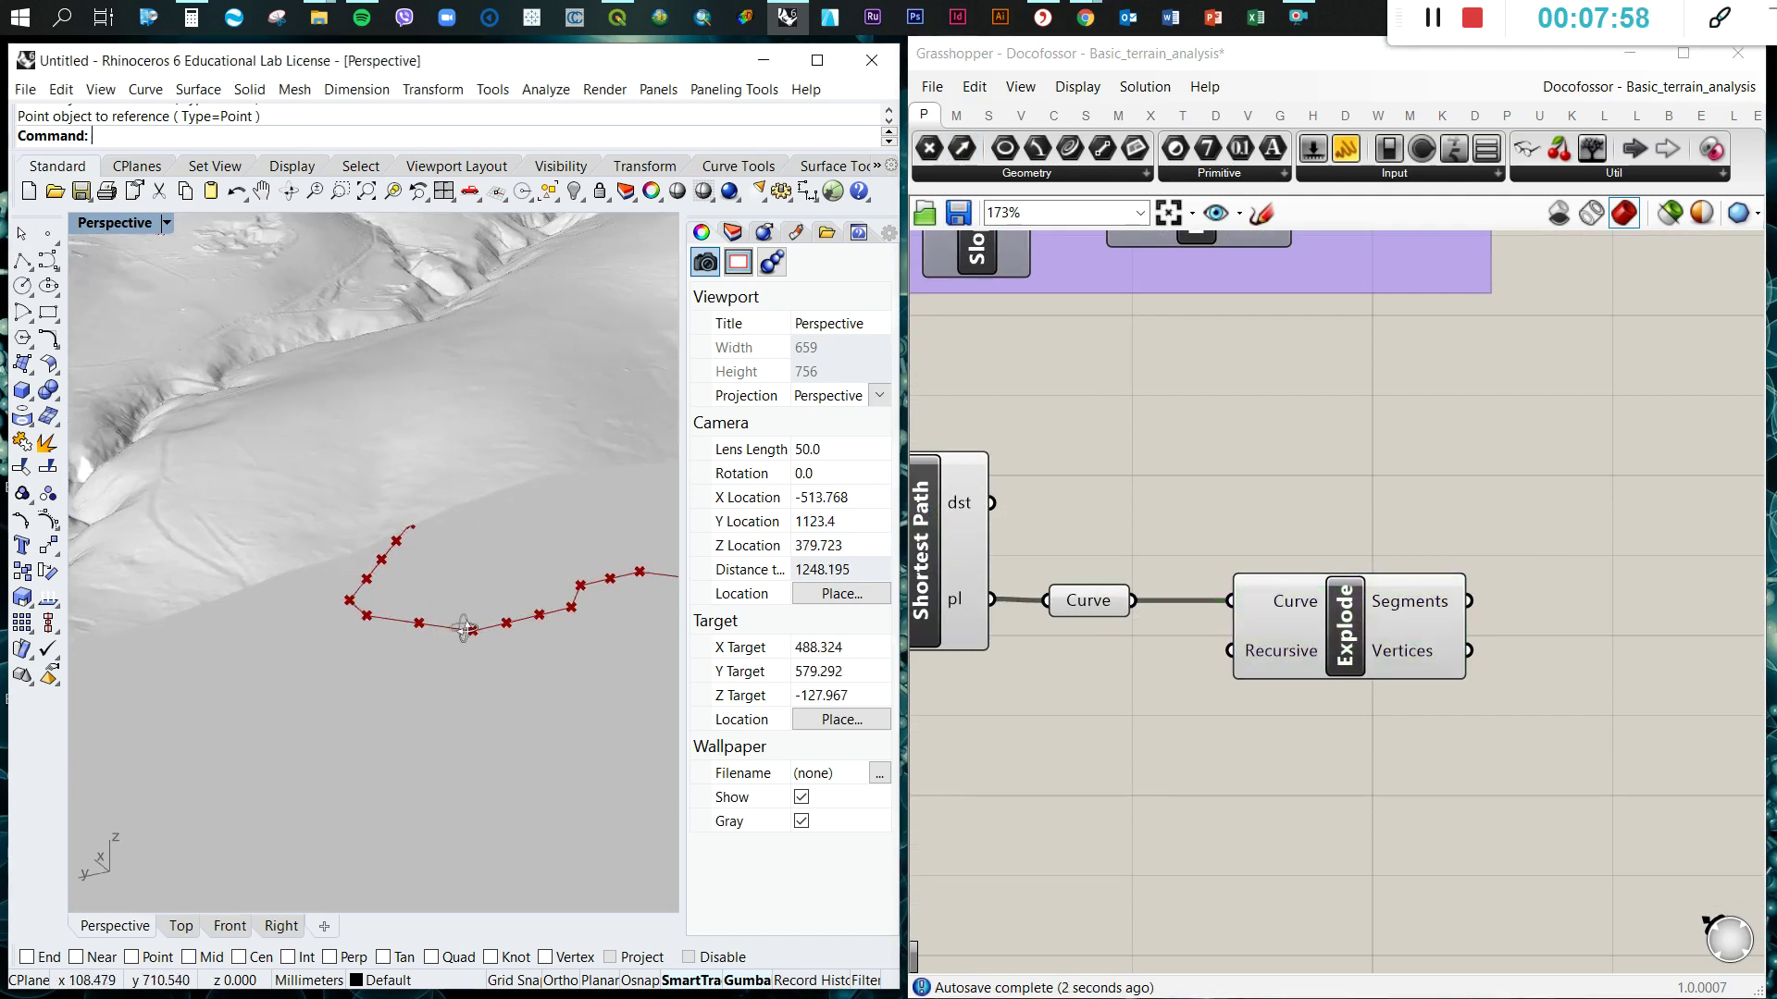
{"action": "right_click_drag", "start_coordinate": [464, 629], "coordinate": [436, 604]}
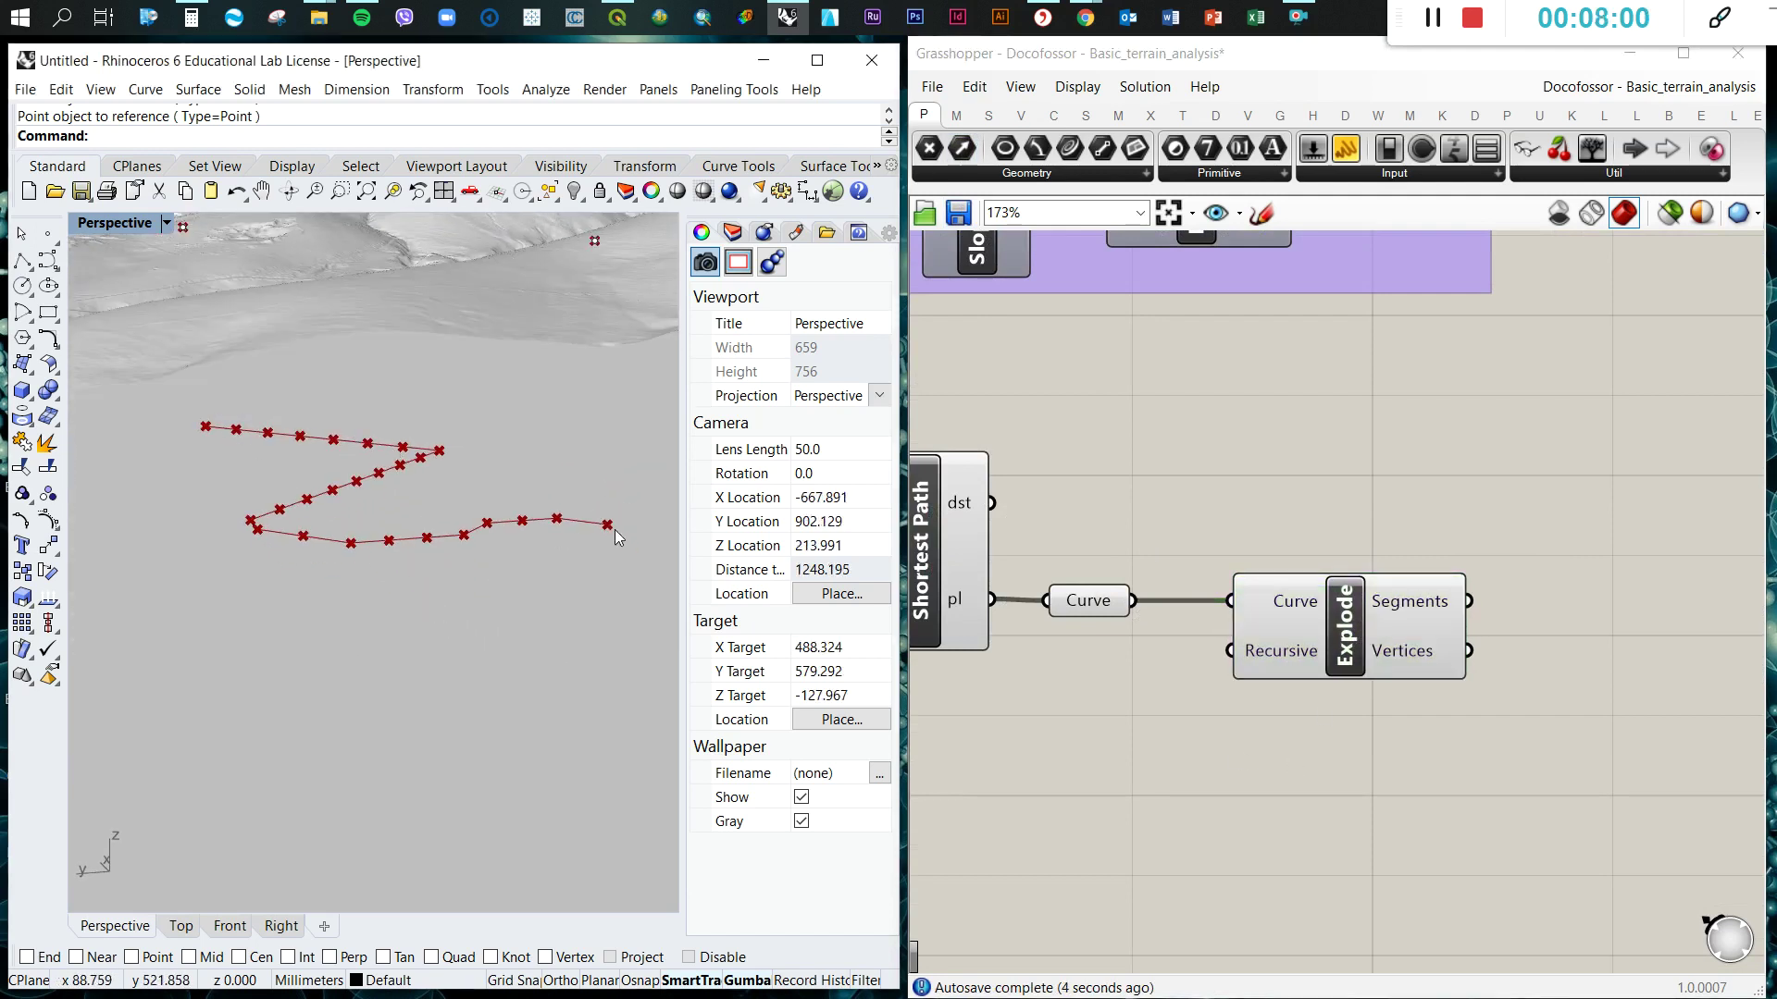
{"action": "right_click_drag", "start_coordinate": [618, 537], "coordinate": [386, 619]}
{"action": "scroll", "coordinate": [1185, 690], "scroll_direction": "down", "scroll_amount": 2}
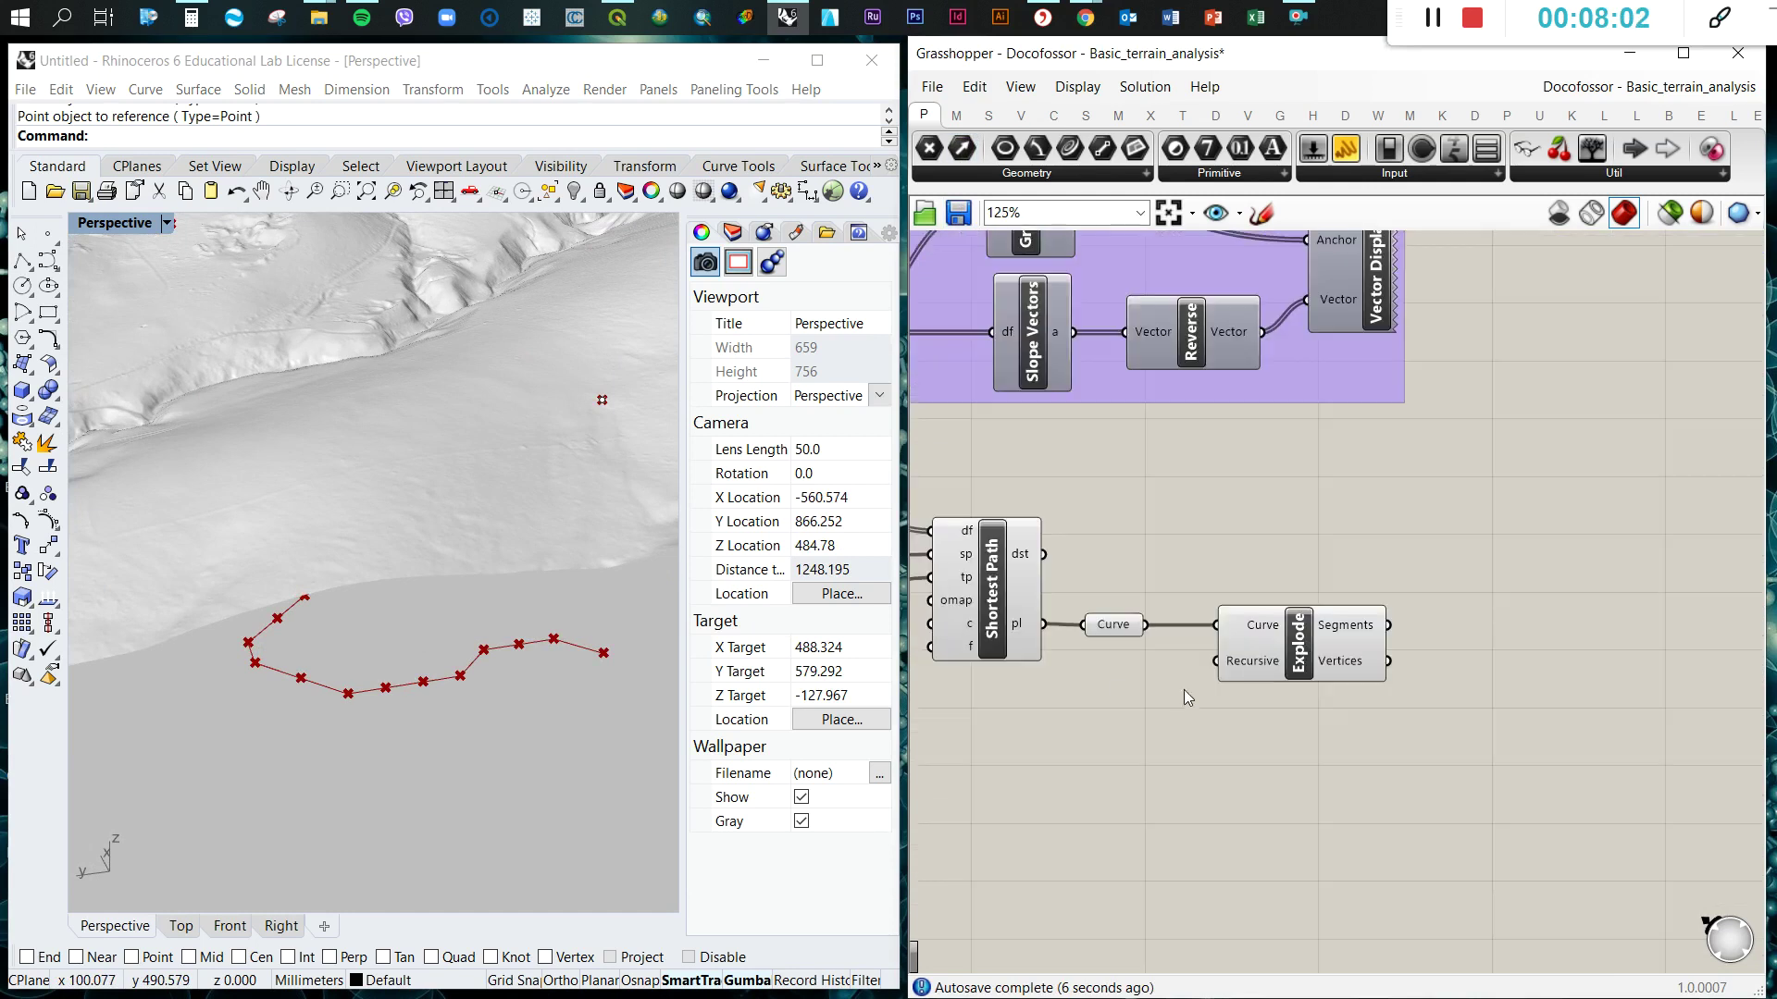
{"action": "double_click", "coordinate": [1475, 591]}
{"action": "type", "text": "proj"}
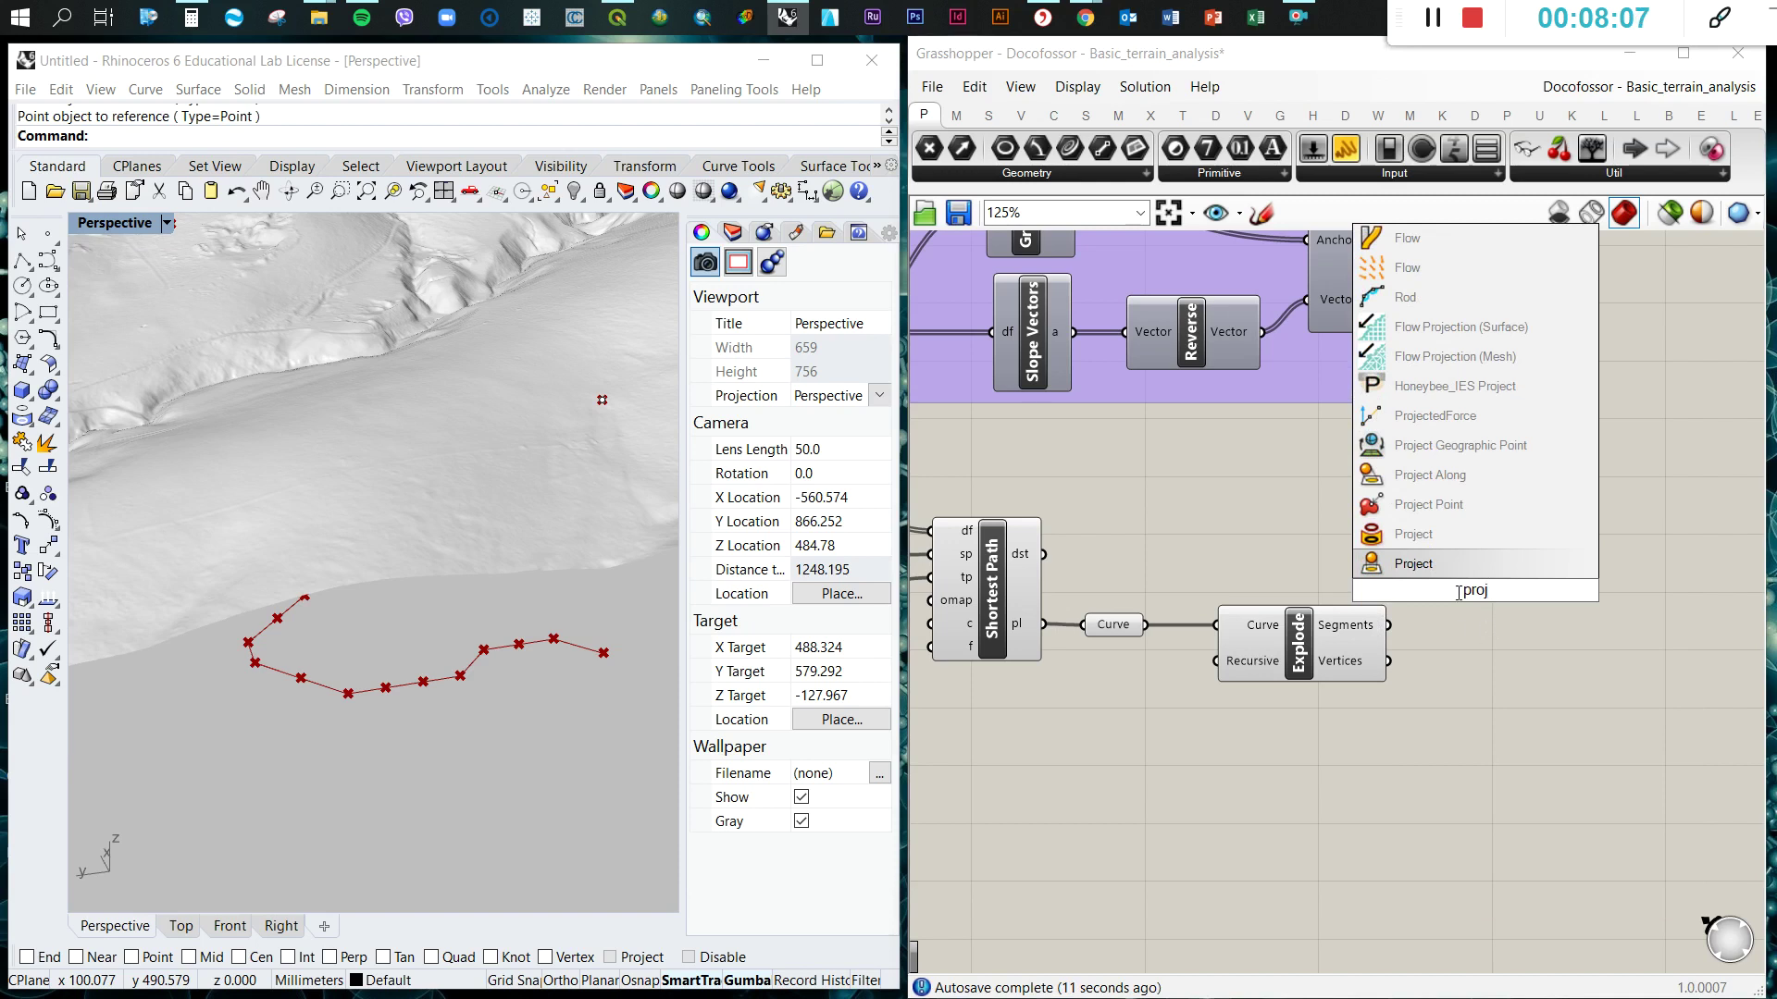
{"action": "left_click", "coordinate": [1486, 508]}
{"action": "left_click_drag", "start_coordinate": [1469, 618], "coordinate": [1525, 648]}
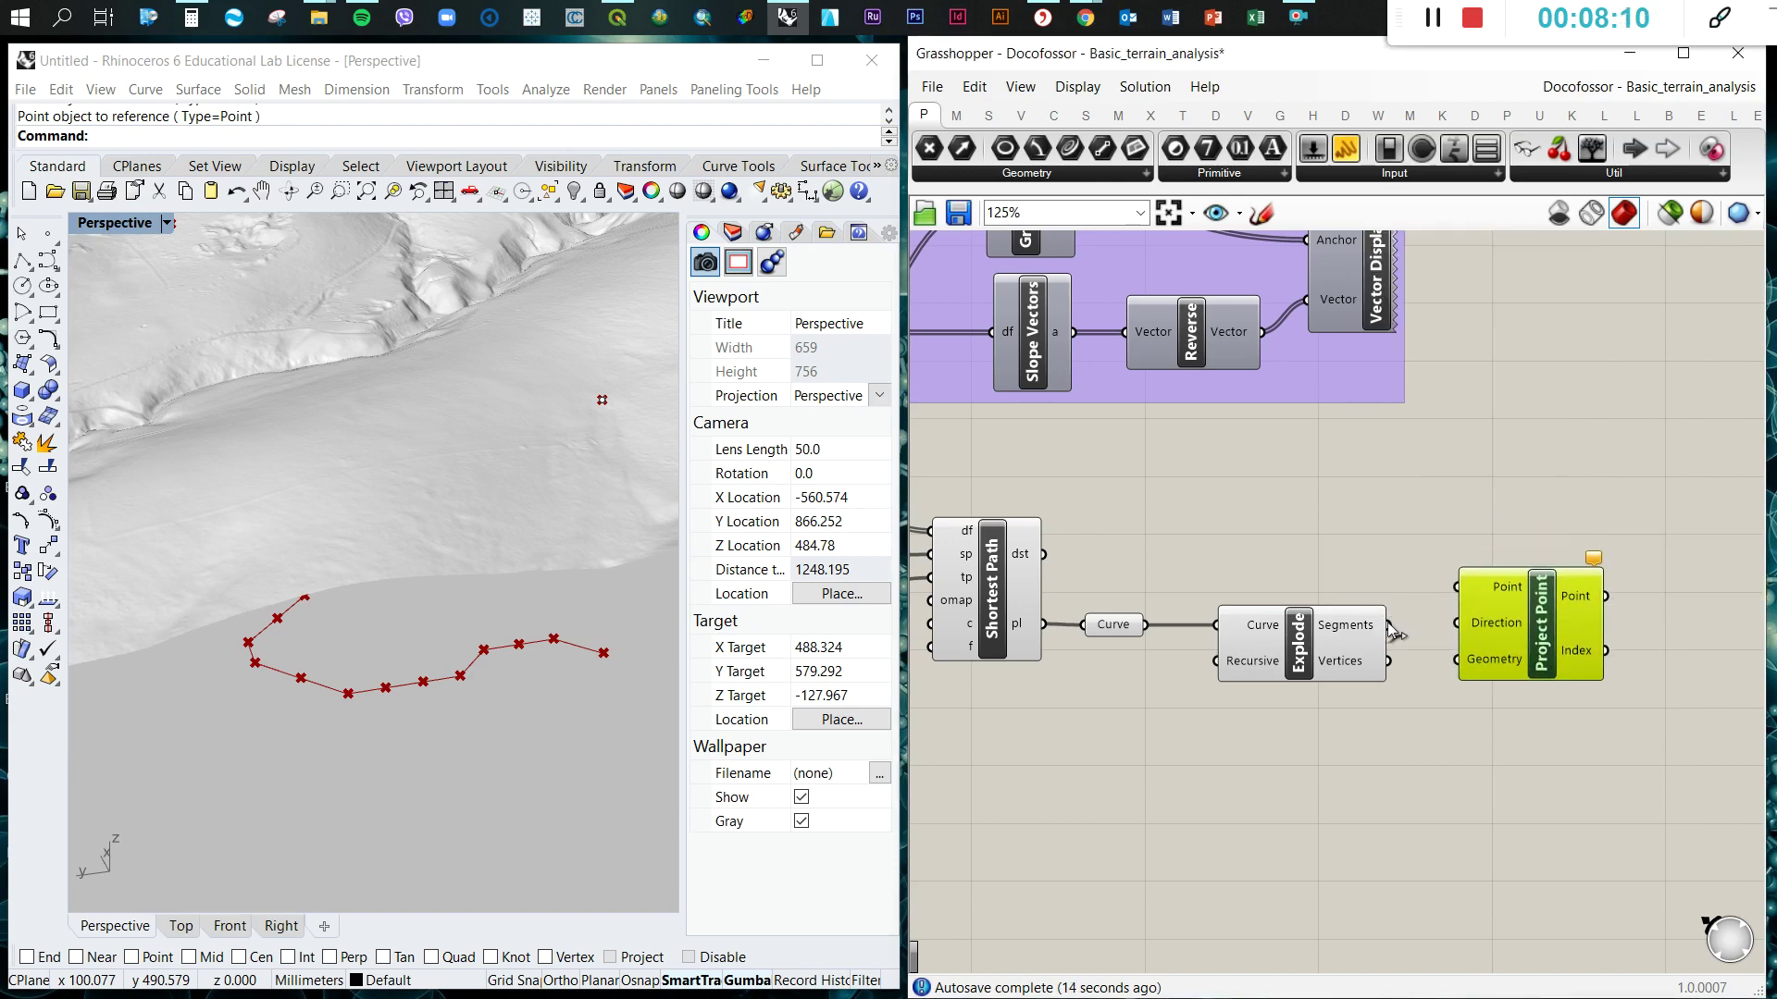
{"action": "left_click", "coordinate": [1416, 719]}
{"action": "left_click_drag", "start_coordinate": [1389, 661], "coordinate": [1457, 589]}
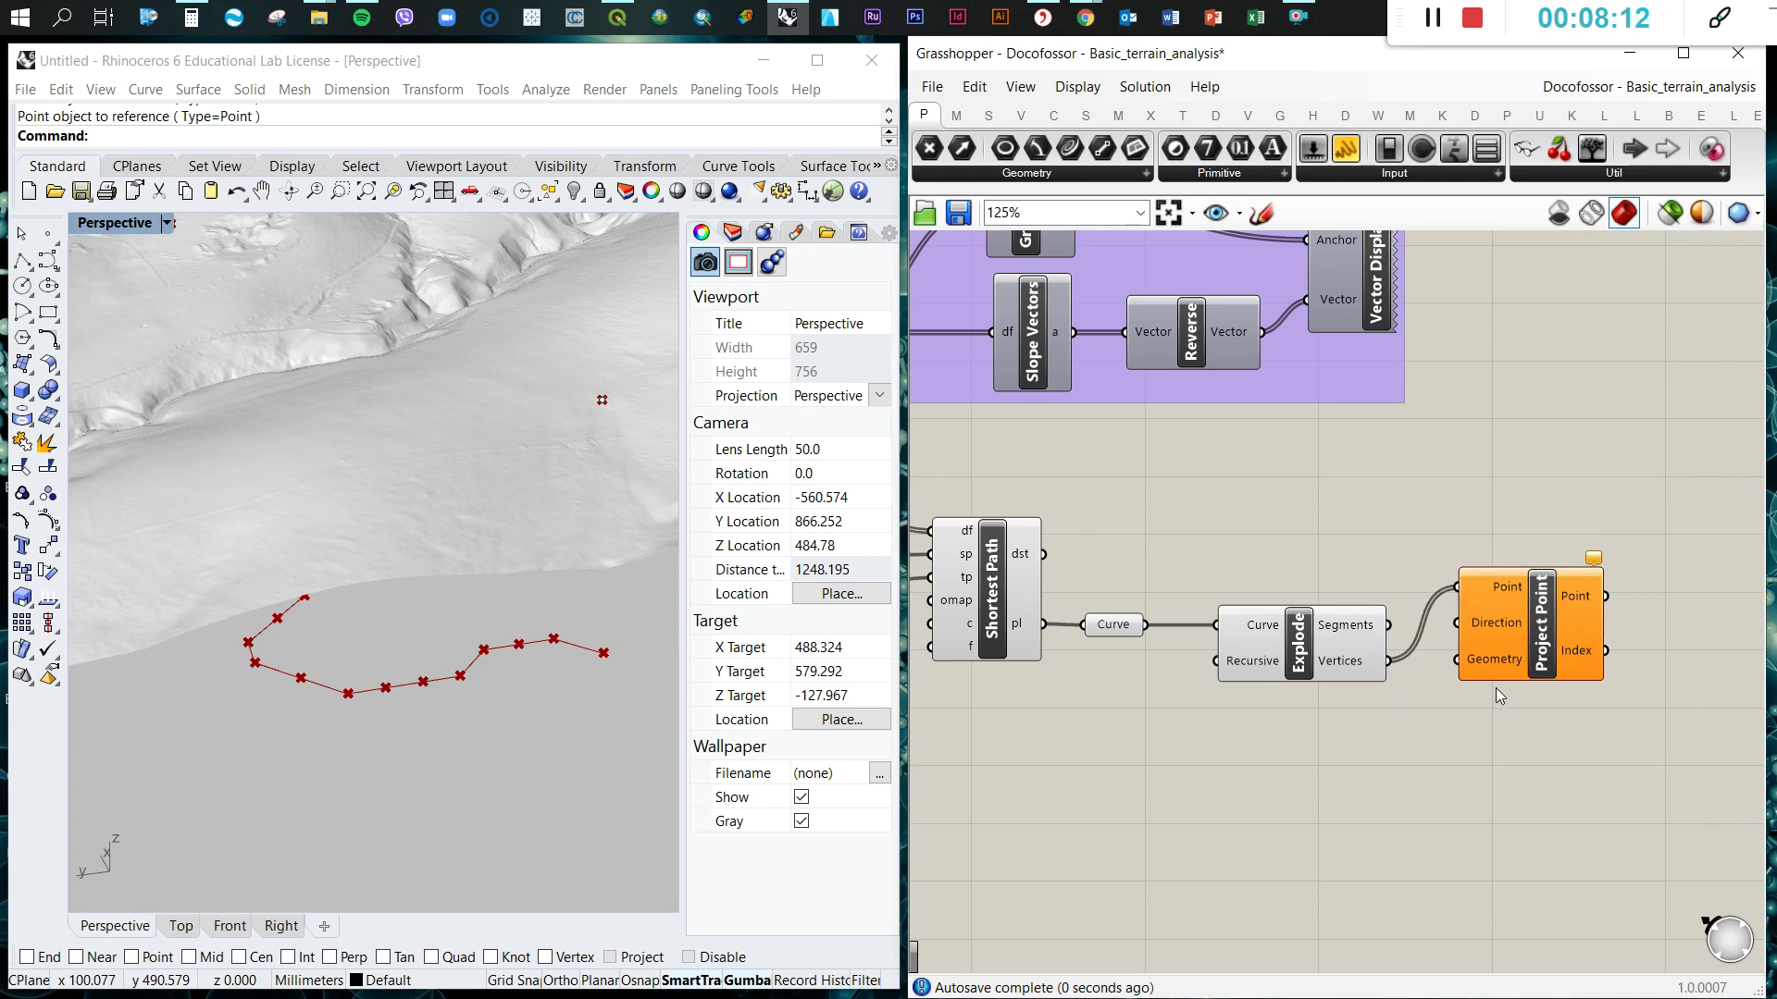
{"action": "left_click_drag", "start_coordinate": [1544, 648], "coordinate": [1549, 663]}
{"action": "left_click", "coordinate": [1349, 770]}
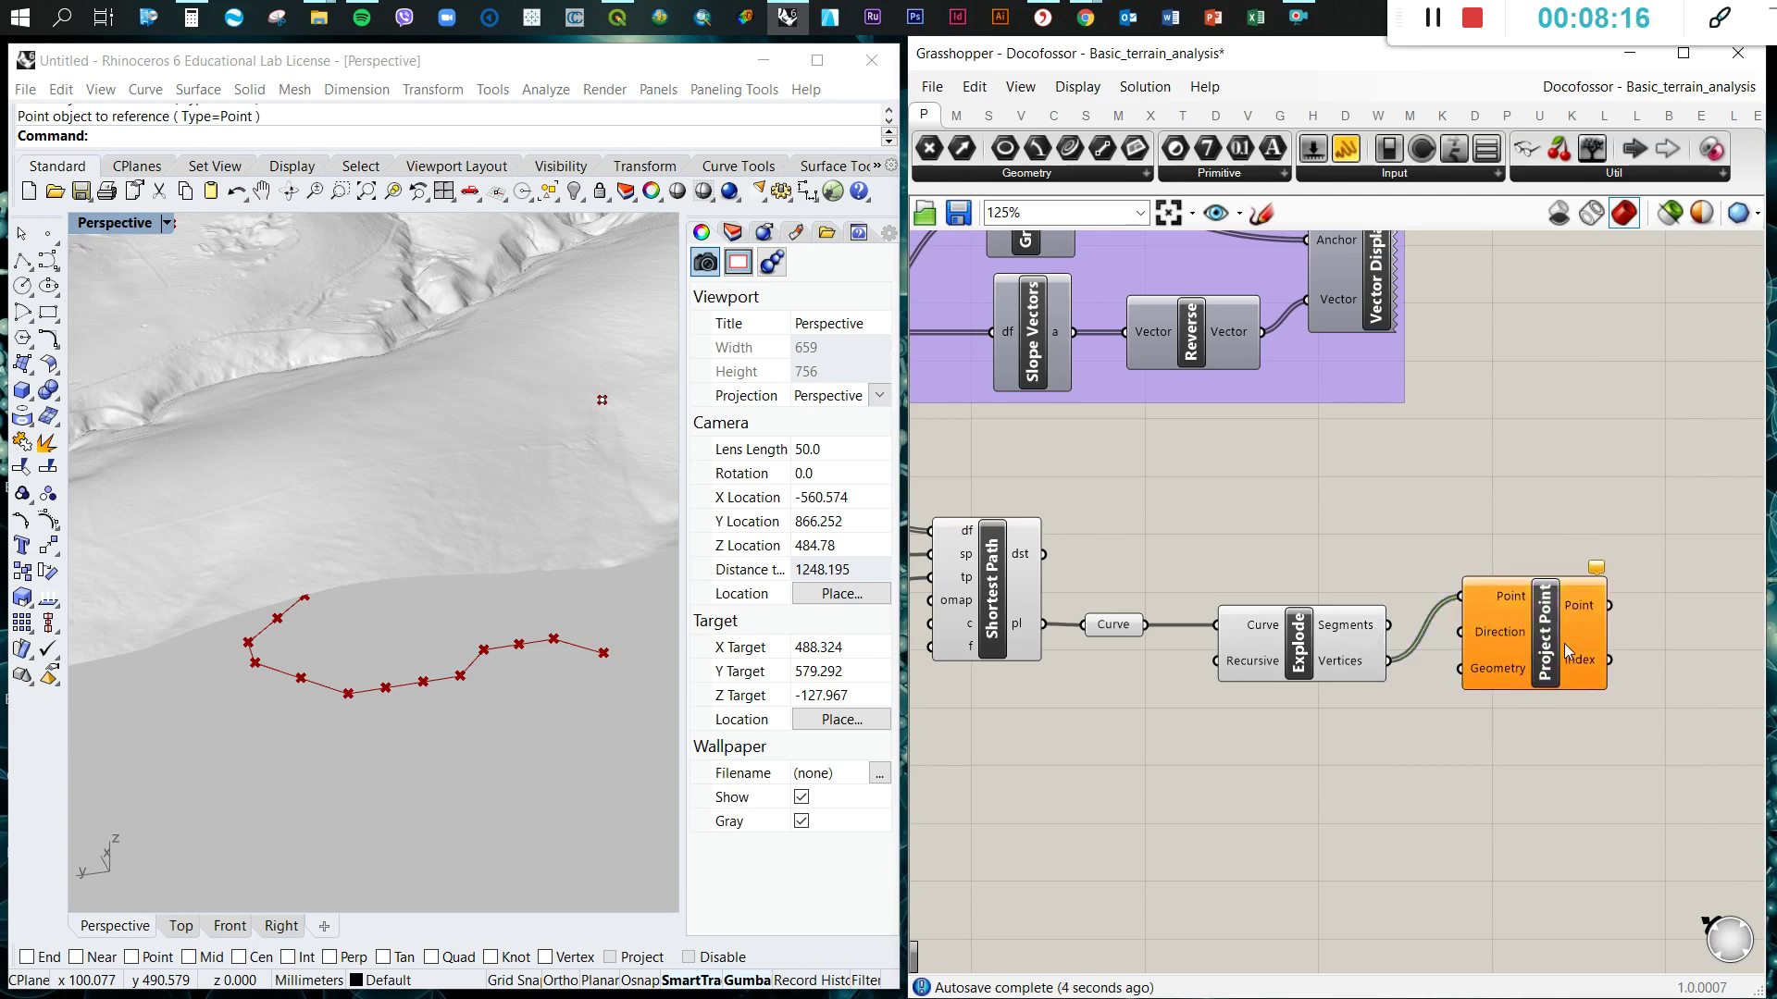
{"action": "left_click_drag", "start_coordinate": [1568, 654], "coordinate": [1580, 720]}
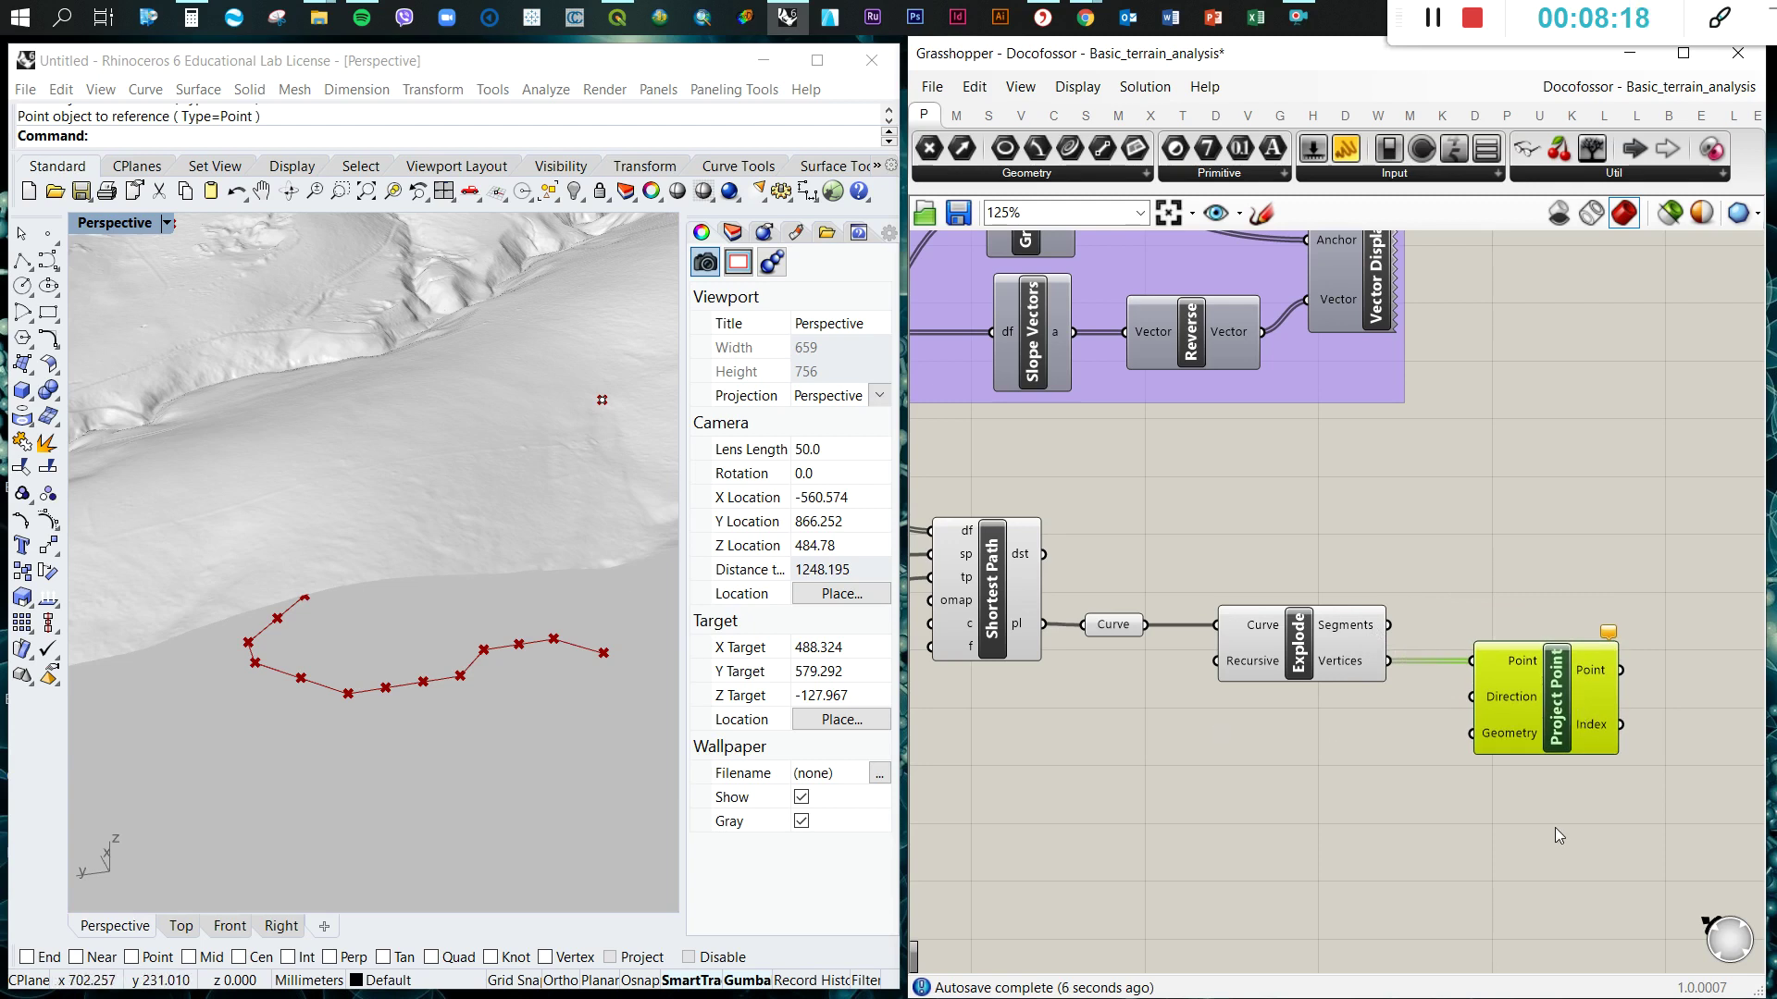
- Add a Unit Z component and connect its Unit vector output to Project Point's Direction input
{"action": "double_click", "coordinate": [1302, 773]}
{"action": "type", "text": "z"}
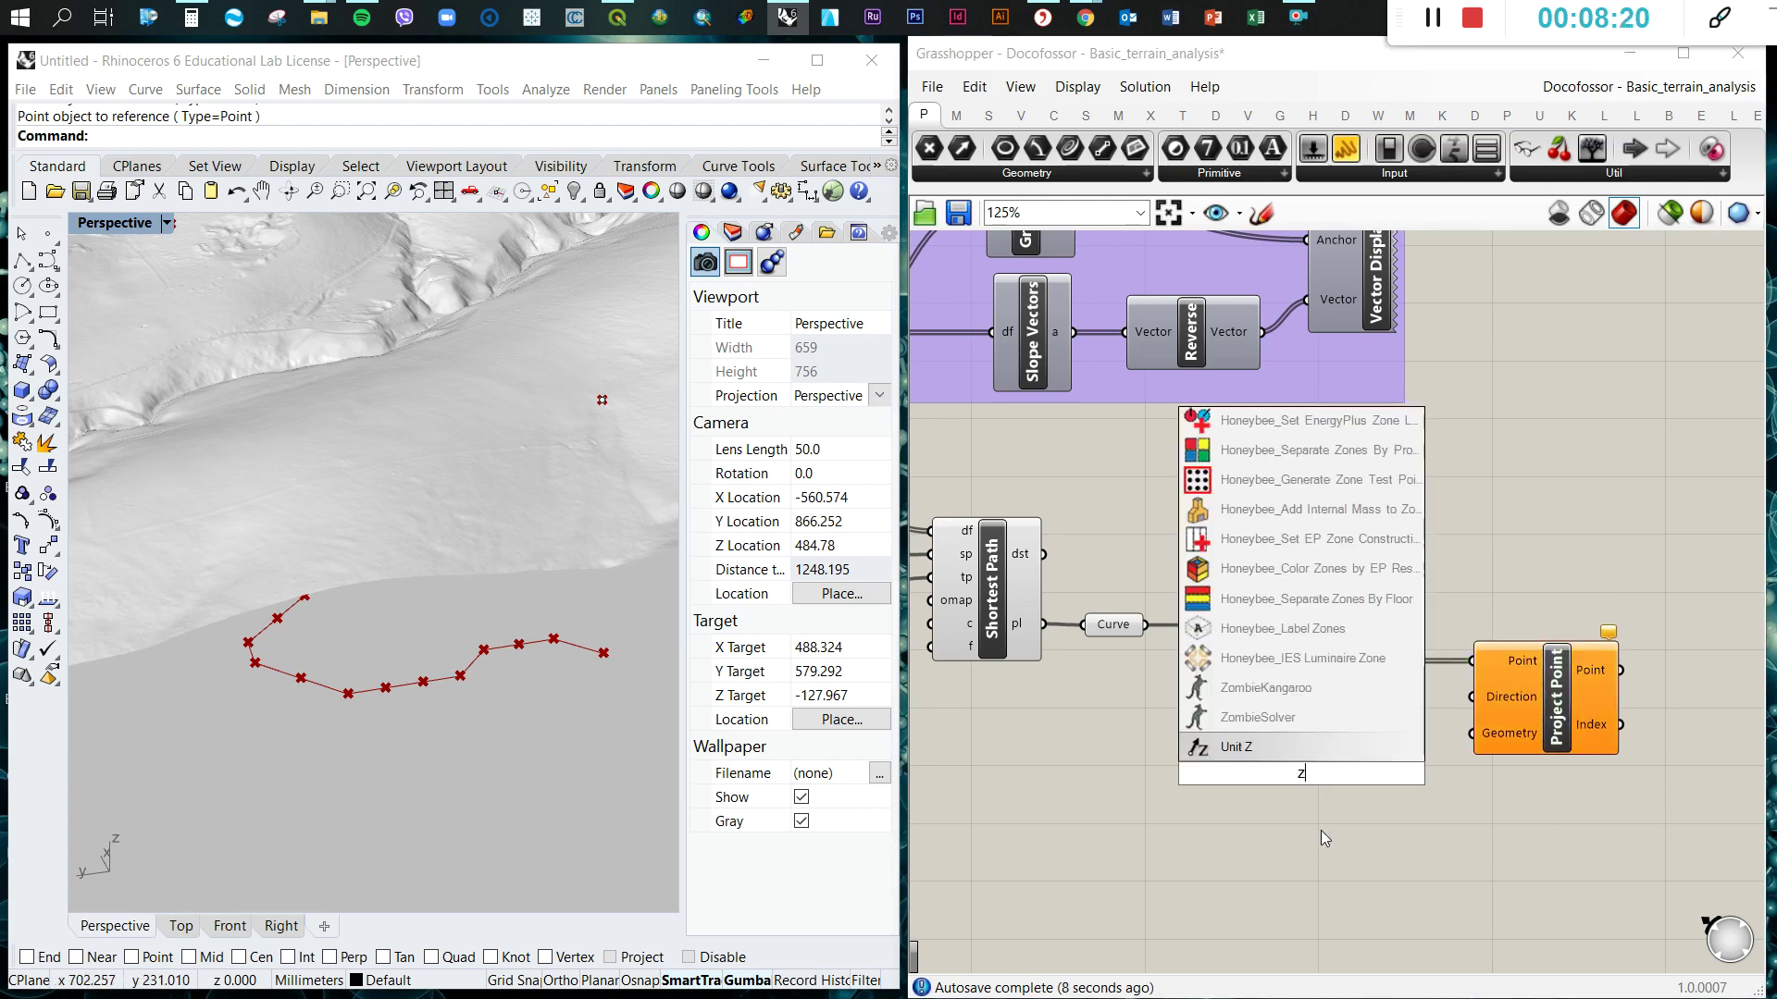
{"action": "left_click", "coordinate": [1235, 747]}
{"action": "left_click_drag", "start_coordinate": [1356, 766], "coordinate": [1474, 697]}
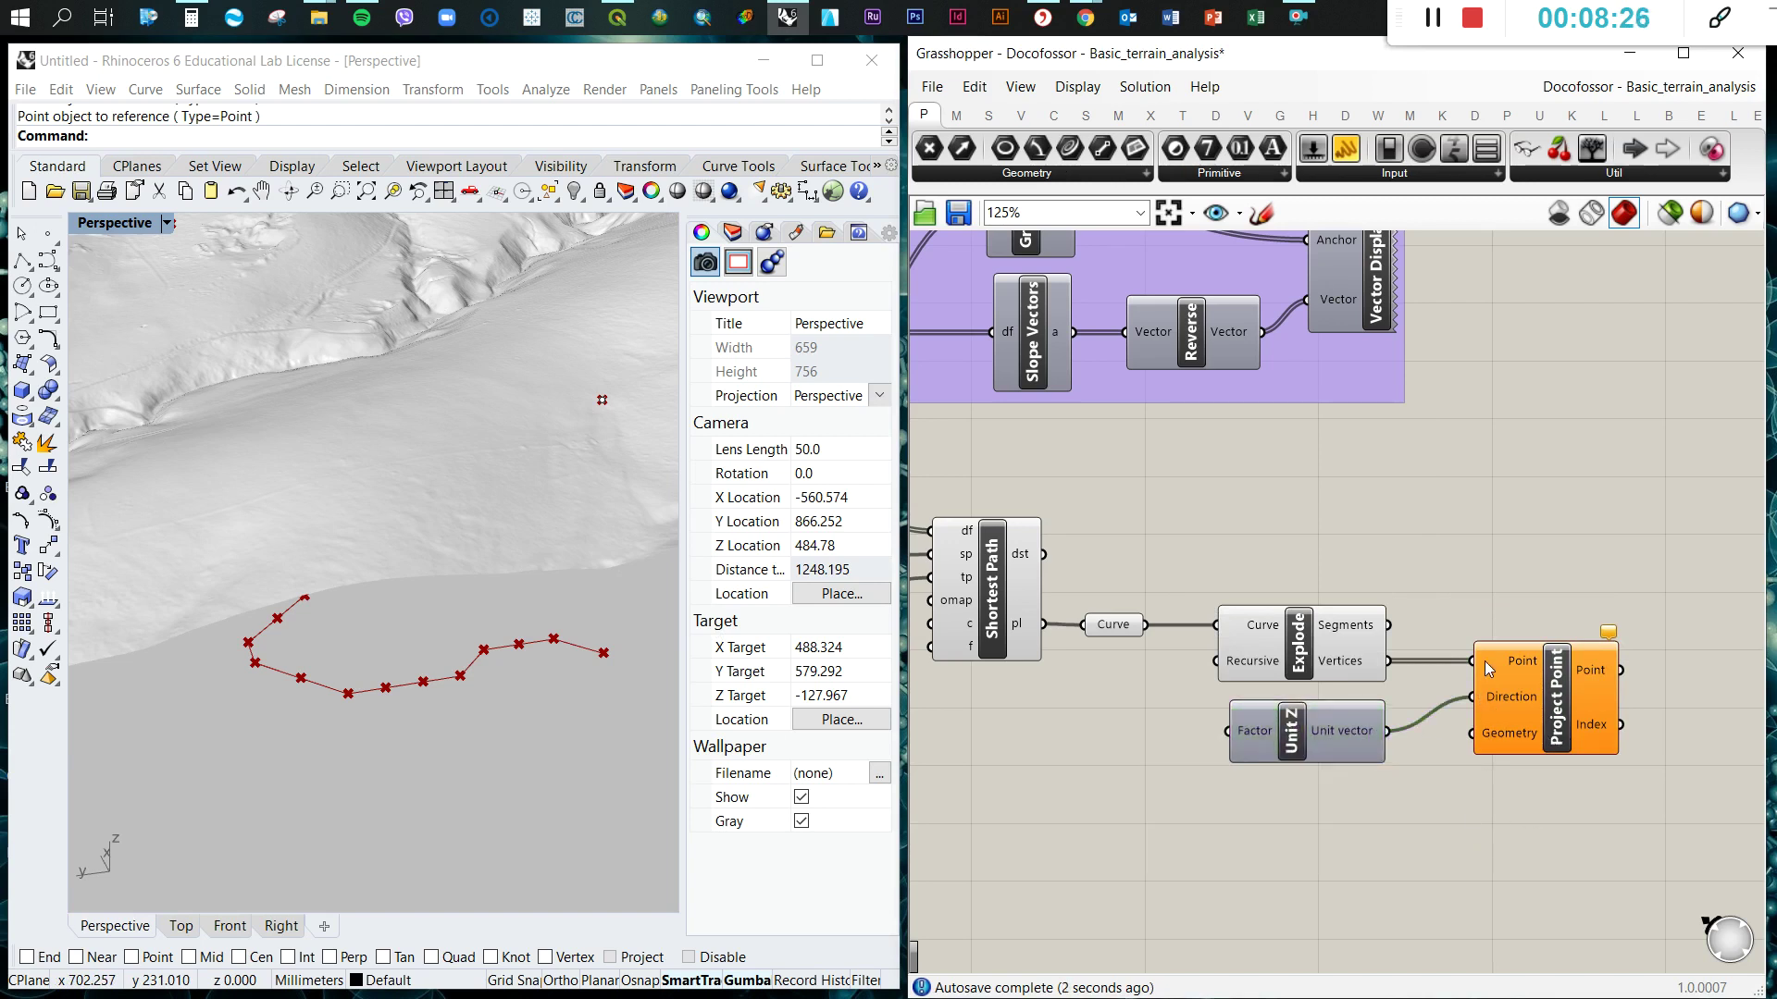
- Connect the Grid Mesh output from the DTM import group to Project Point's Geometry input
{"action": "scroll", "coordinate": [1293, 340], "scroll_direction": "down", "scroll_amount": 4}
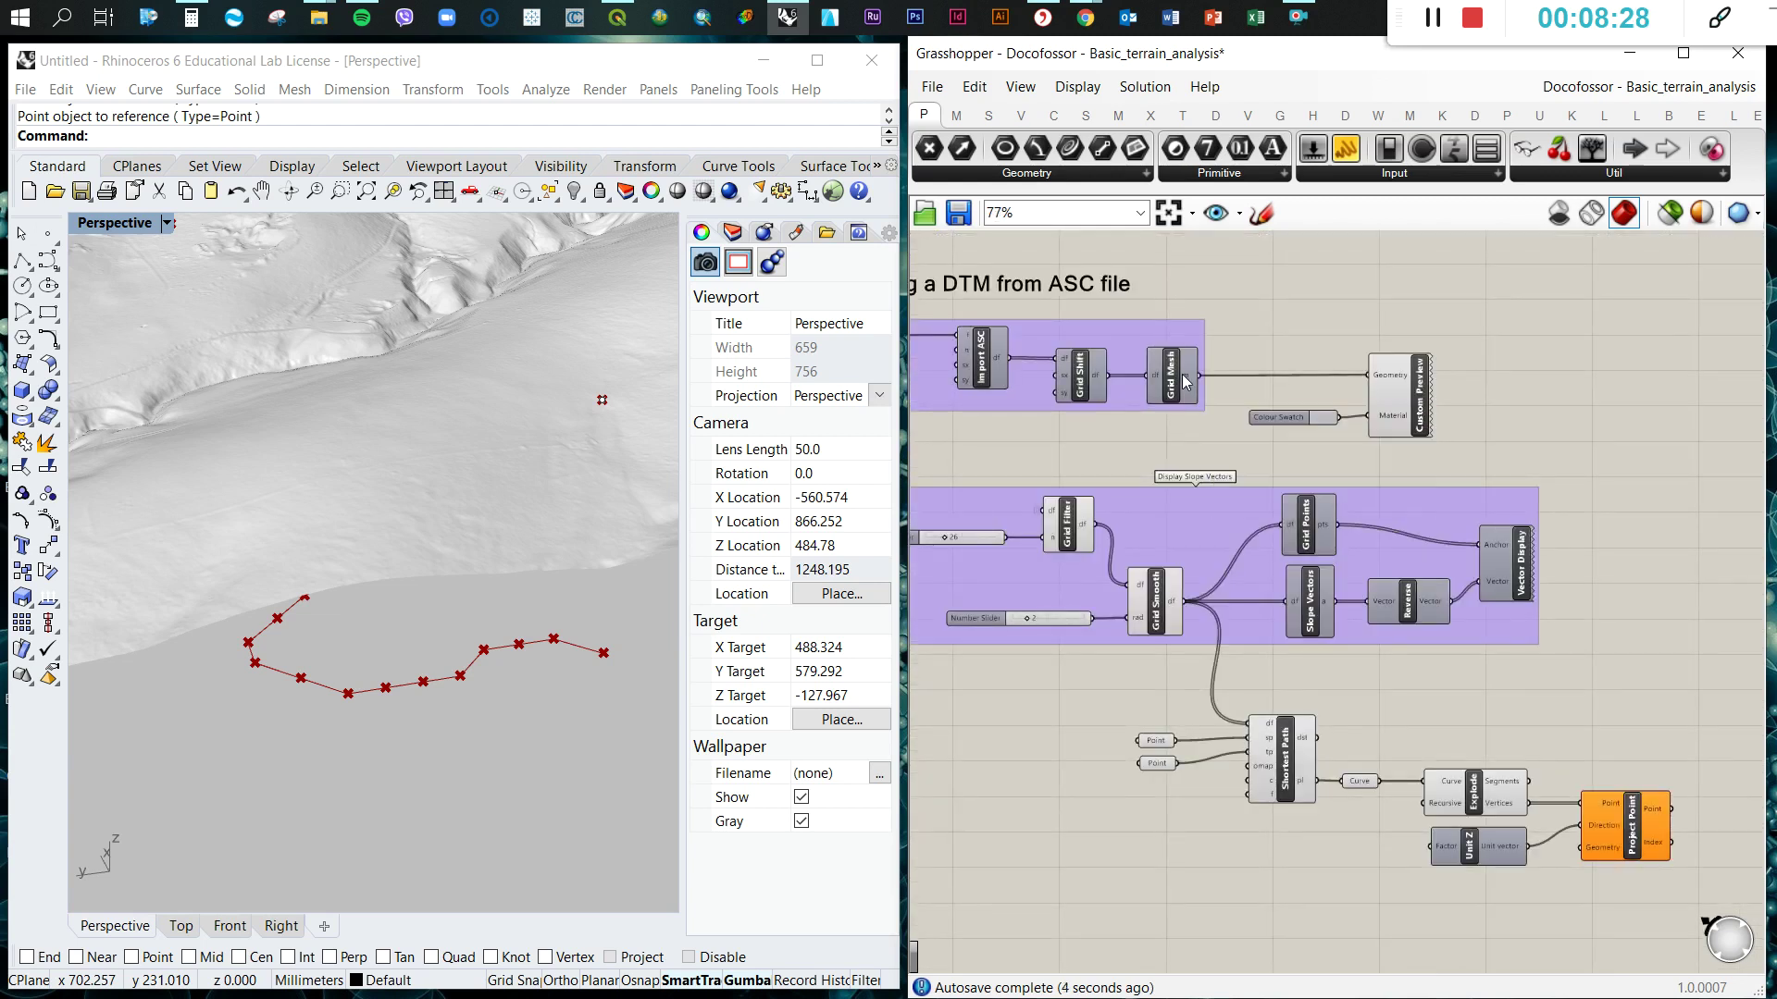
{"action": "scroll", "coordinate": [1186, 383], "scroll_direction": "down", "scroll_amount": 1}
{"action": "left_click_drag", "start_coordinate": [1194, 375], "coordinate": [1522, 780]}
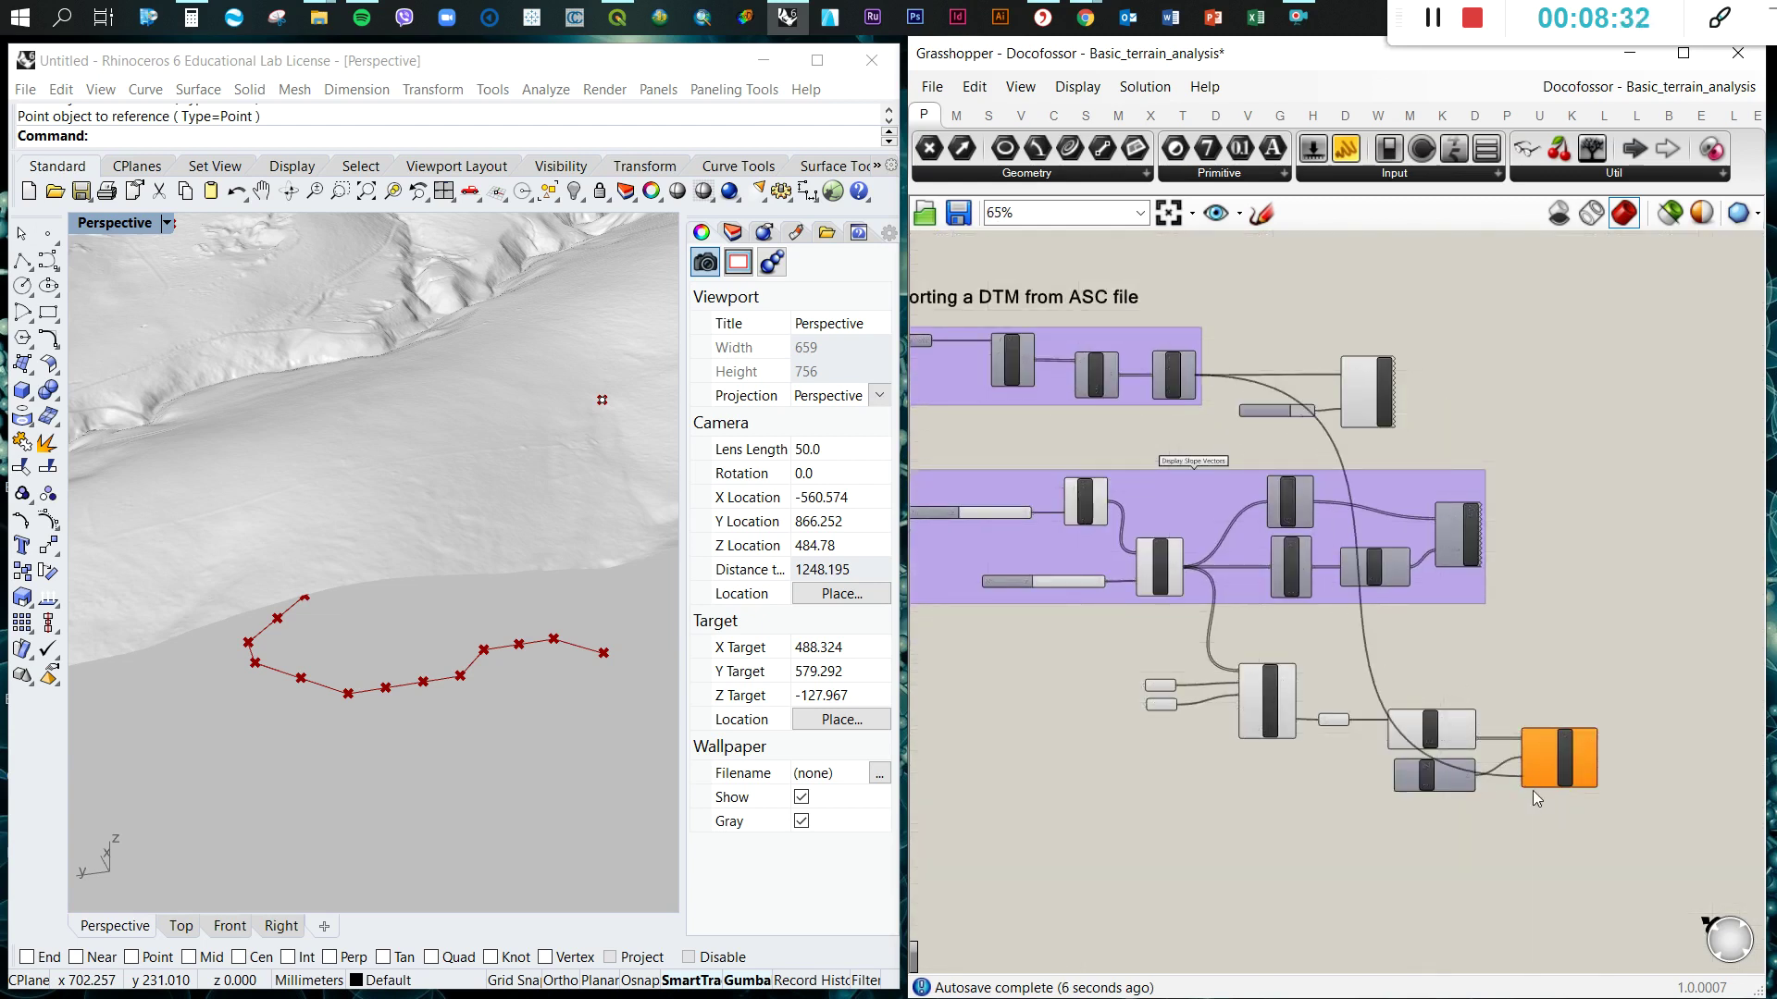
- Set the wire display of Project Point's Geometry input to Hidden
{"action": "scroll", "coordinate": [1533, 790], "scroll_direction": "up", "scroll_amount": 6}
{"action": "right_click", "coordinate": [1501, 747]}
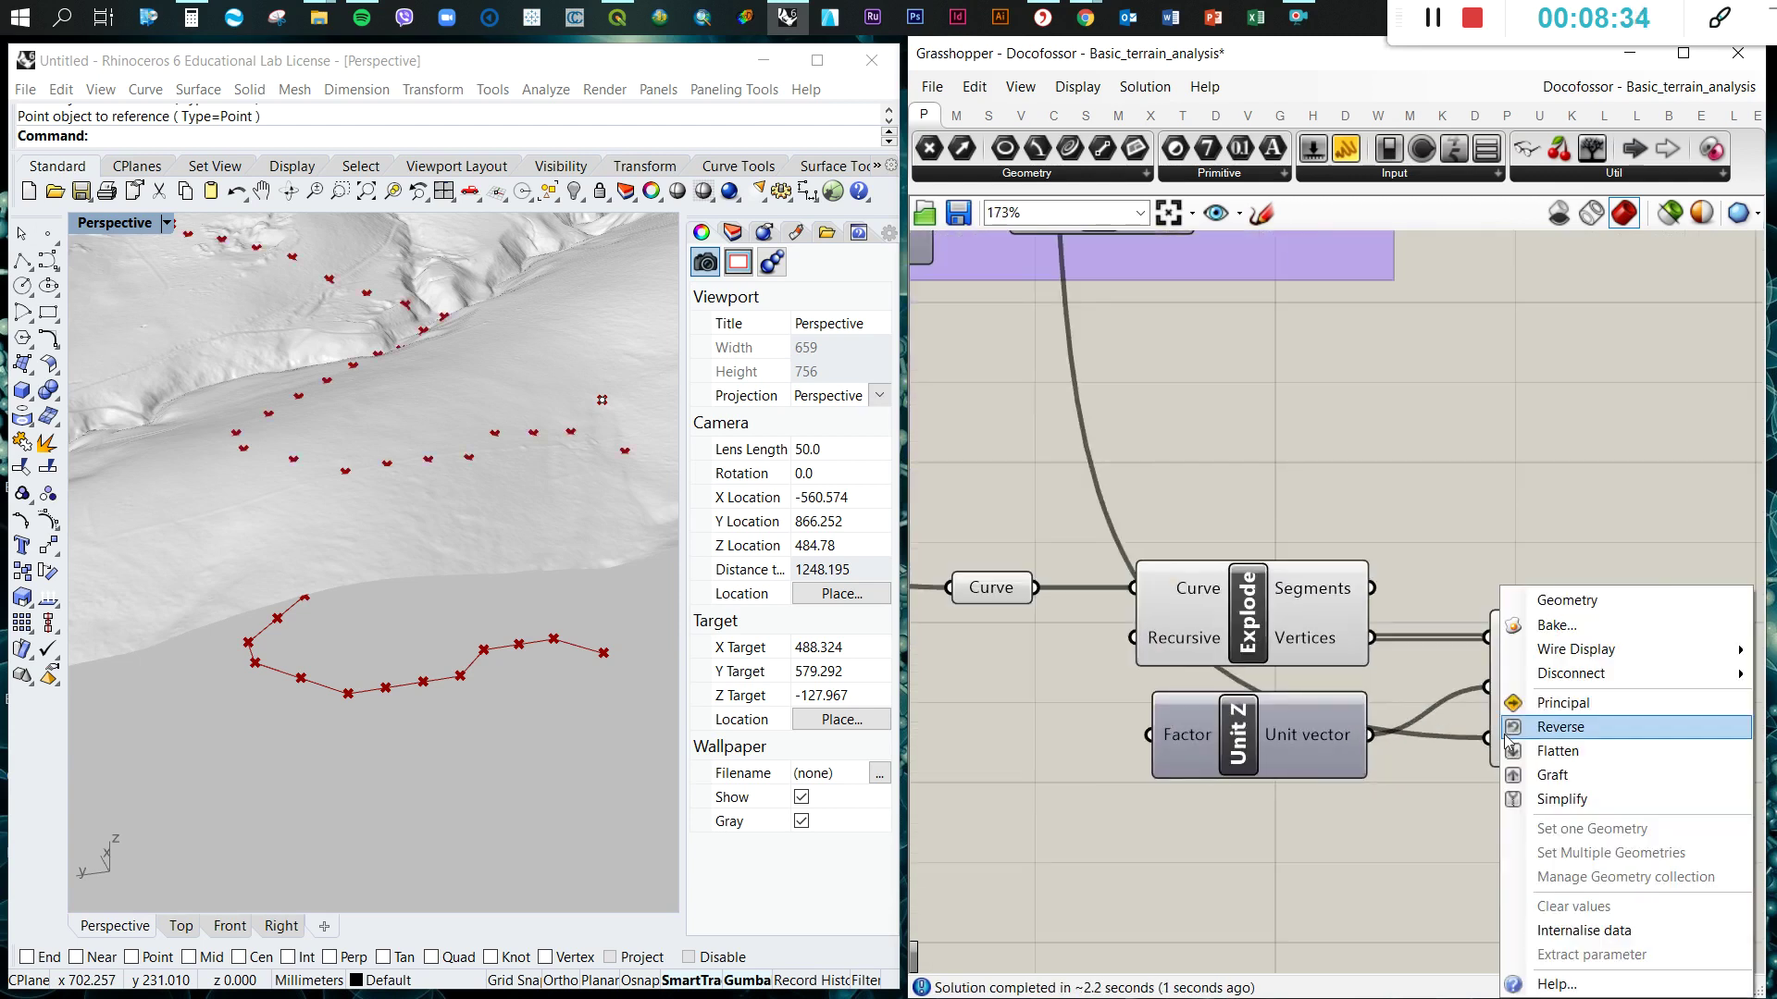
{"action": "mouse_move", "coordinate": [1574, 649]}
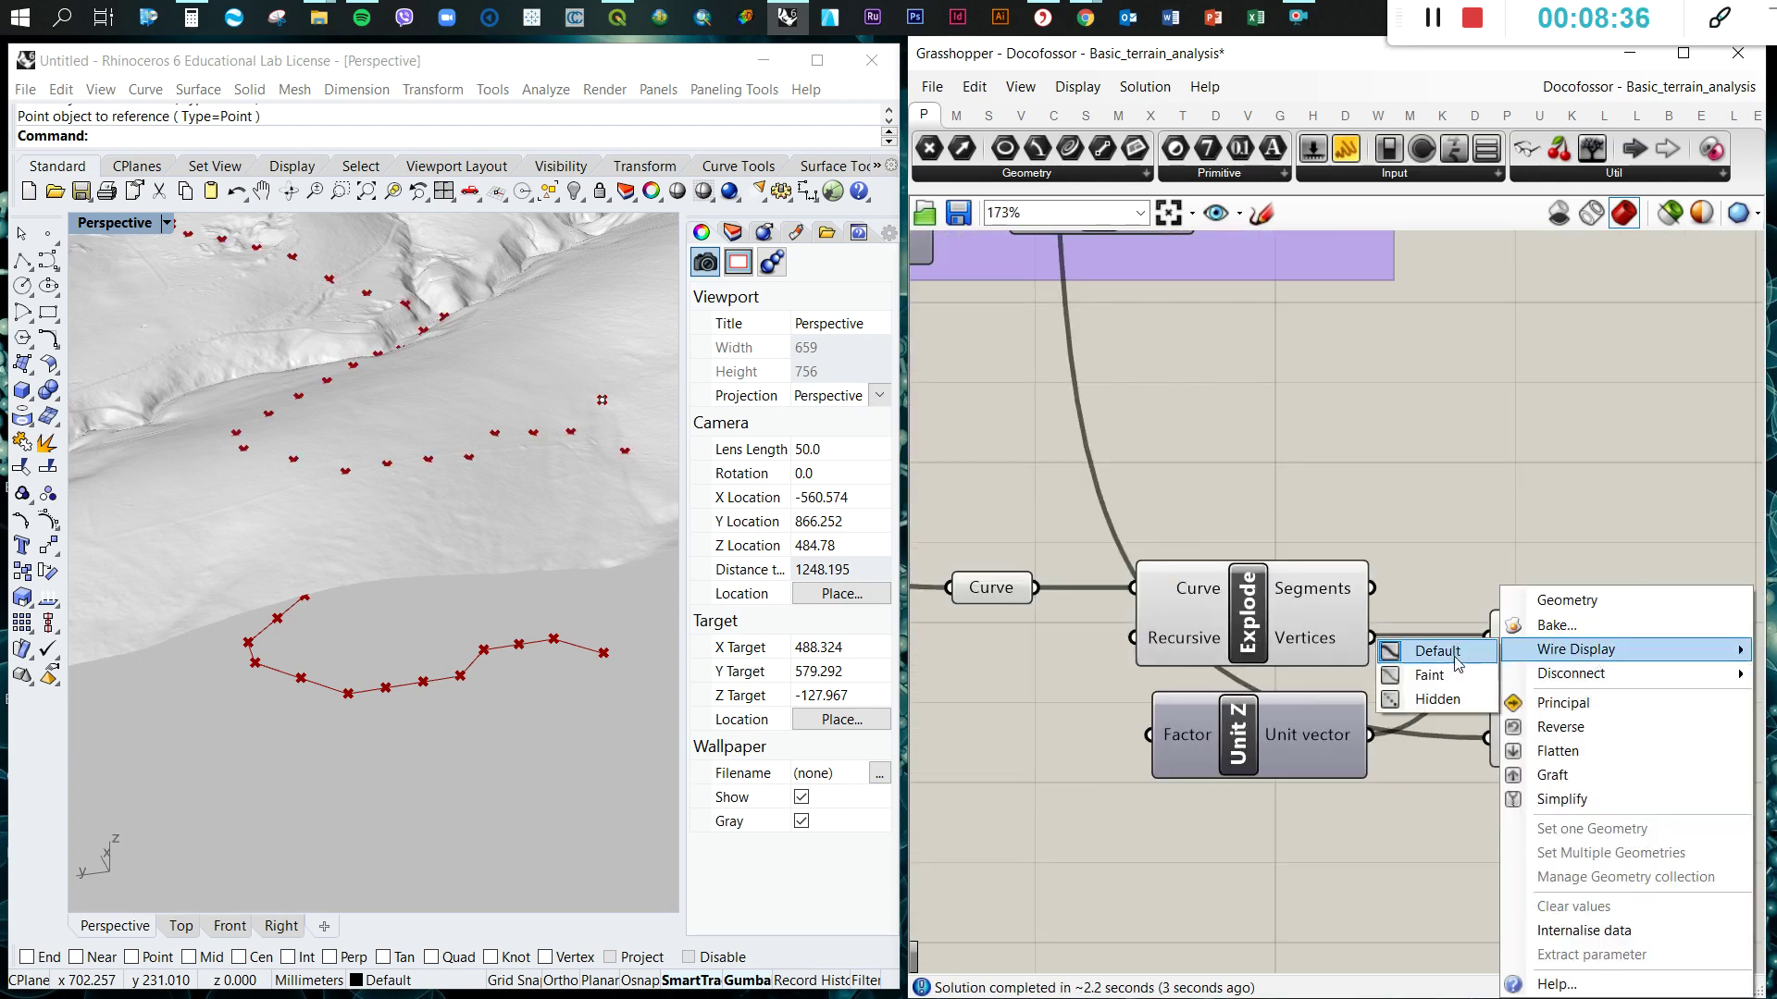
{"action": "left_click", "coordinate": [1444, 698]}
{"action": "scroll", "coordinate": [1398, 847], "scroll_direction": "down", "scroll_amount": 5}
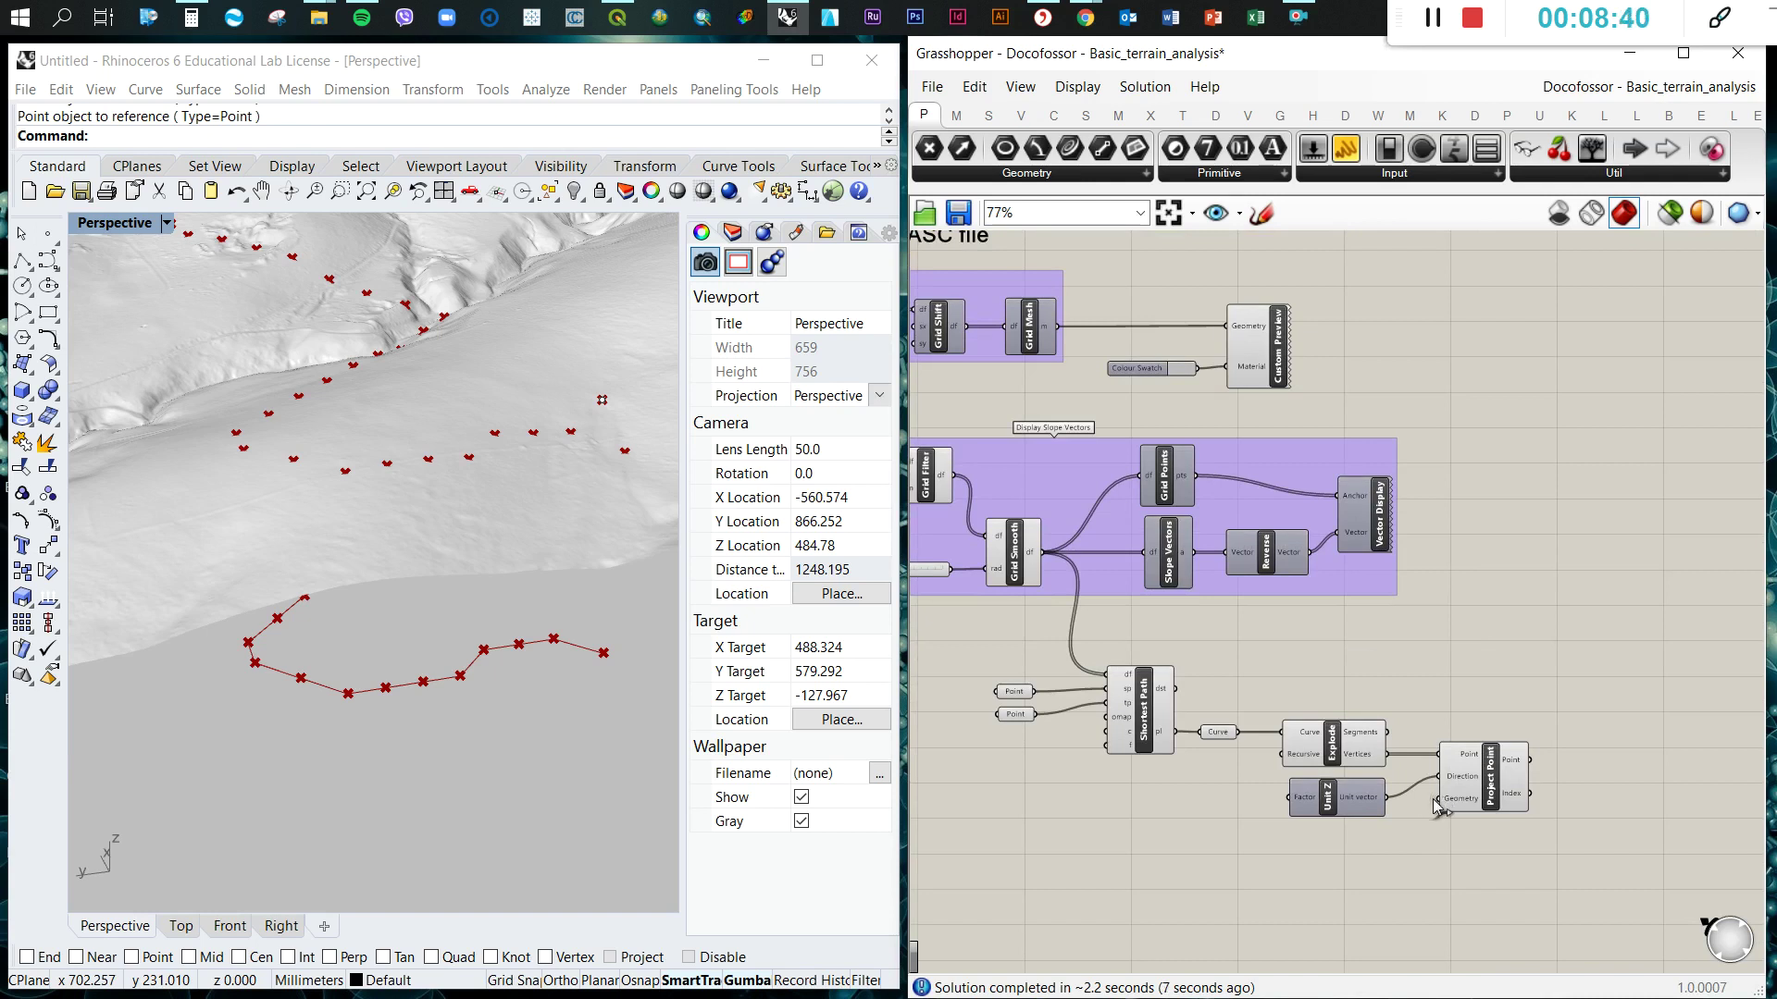
- Reposition the Project Point and Unit Z components slightly to tidy their layout beside Explode
{"action": "scroll", "coordinate": [1458, 821], "scroll_direction": "up", "scroll_amount": 4}
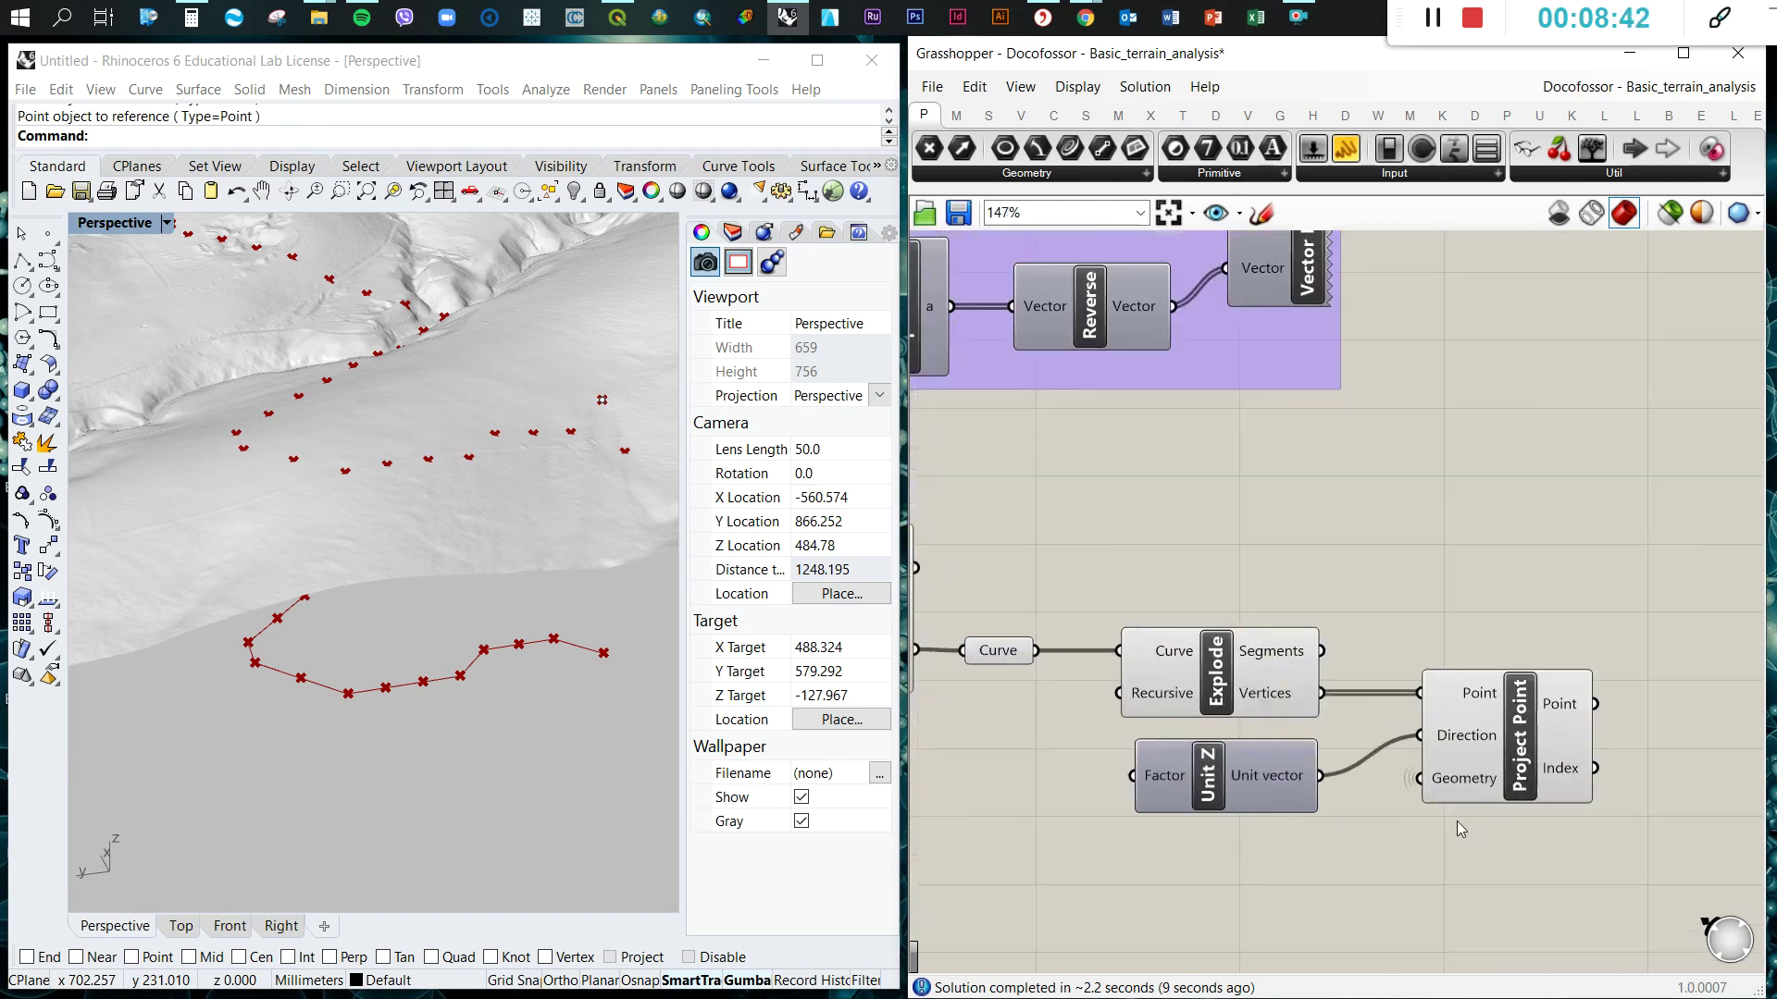
{"action": "left_click_drag", "start_coordinate": [1481, 779], "coordinate": [1478, 787]}
{"action": "left_click", "coordinate": [1279, 786]}
{"action": "left_click_drag", "start_coordinate": [1278, 786], "coordinate": [1282, 780]}
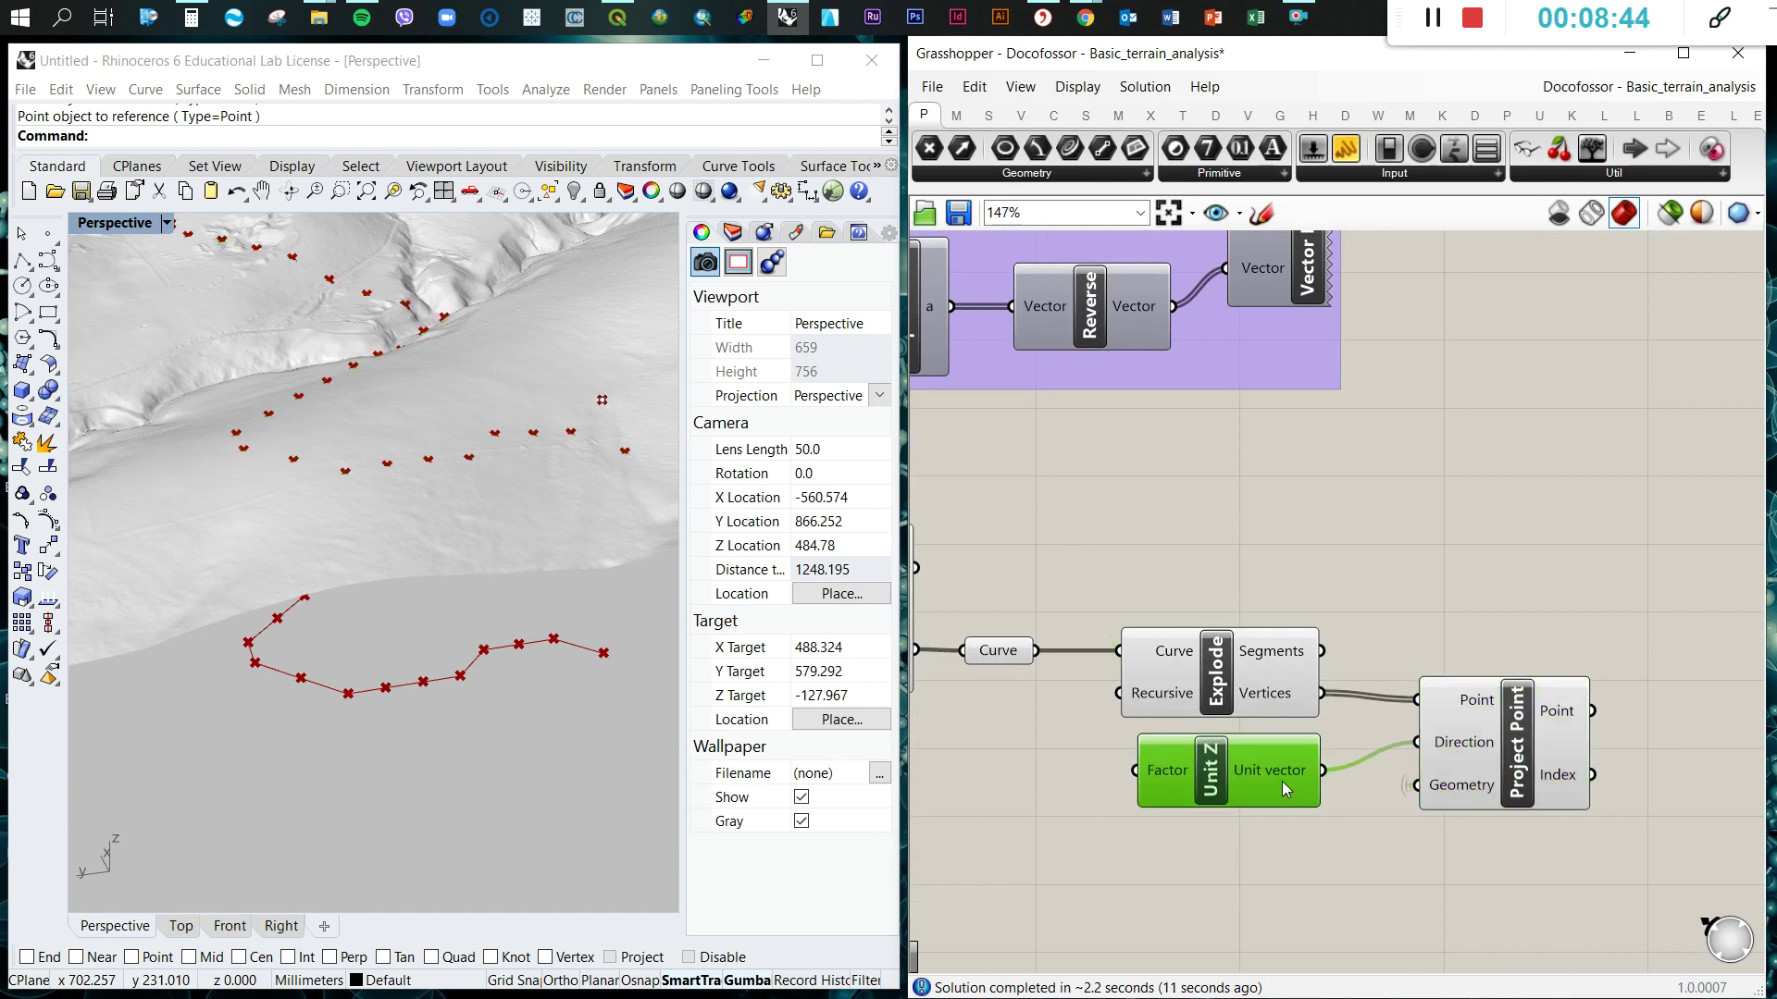
{"action": "left_click", "coordinate": [1487, 890]}
- Highlight the Project Point component's result and examine the projected vertices on the terrain in the Rhino viewport
{"action": "left_click", "coordinate": [1510, 772]}
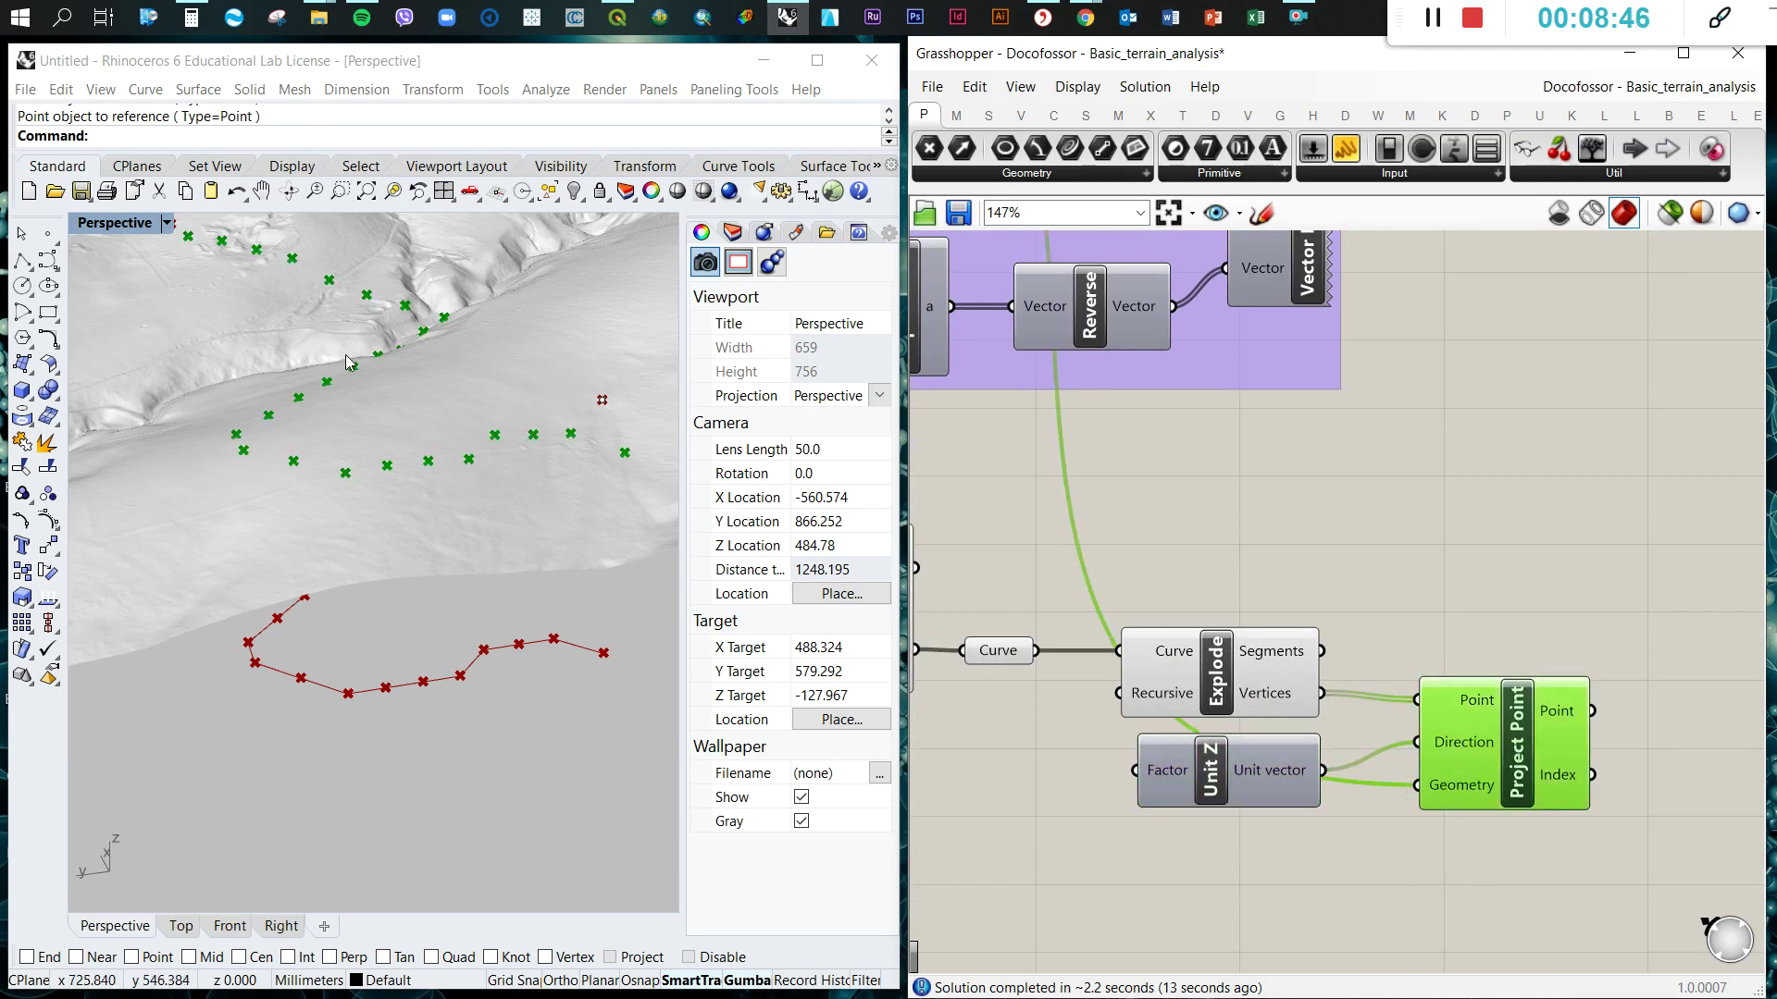
{"action": "right_click_drag", "start_coordinate": [366, 370], "coordinate": [343, 438]}
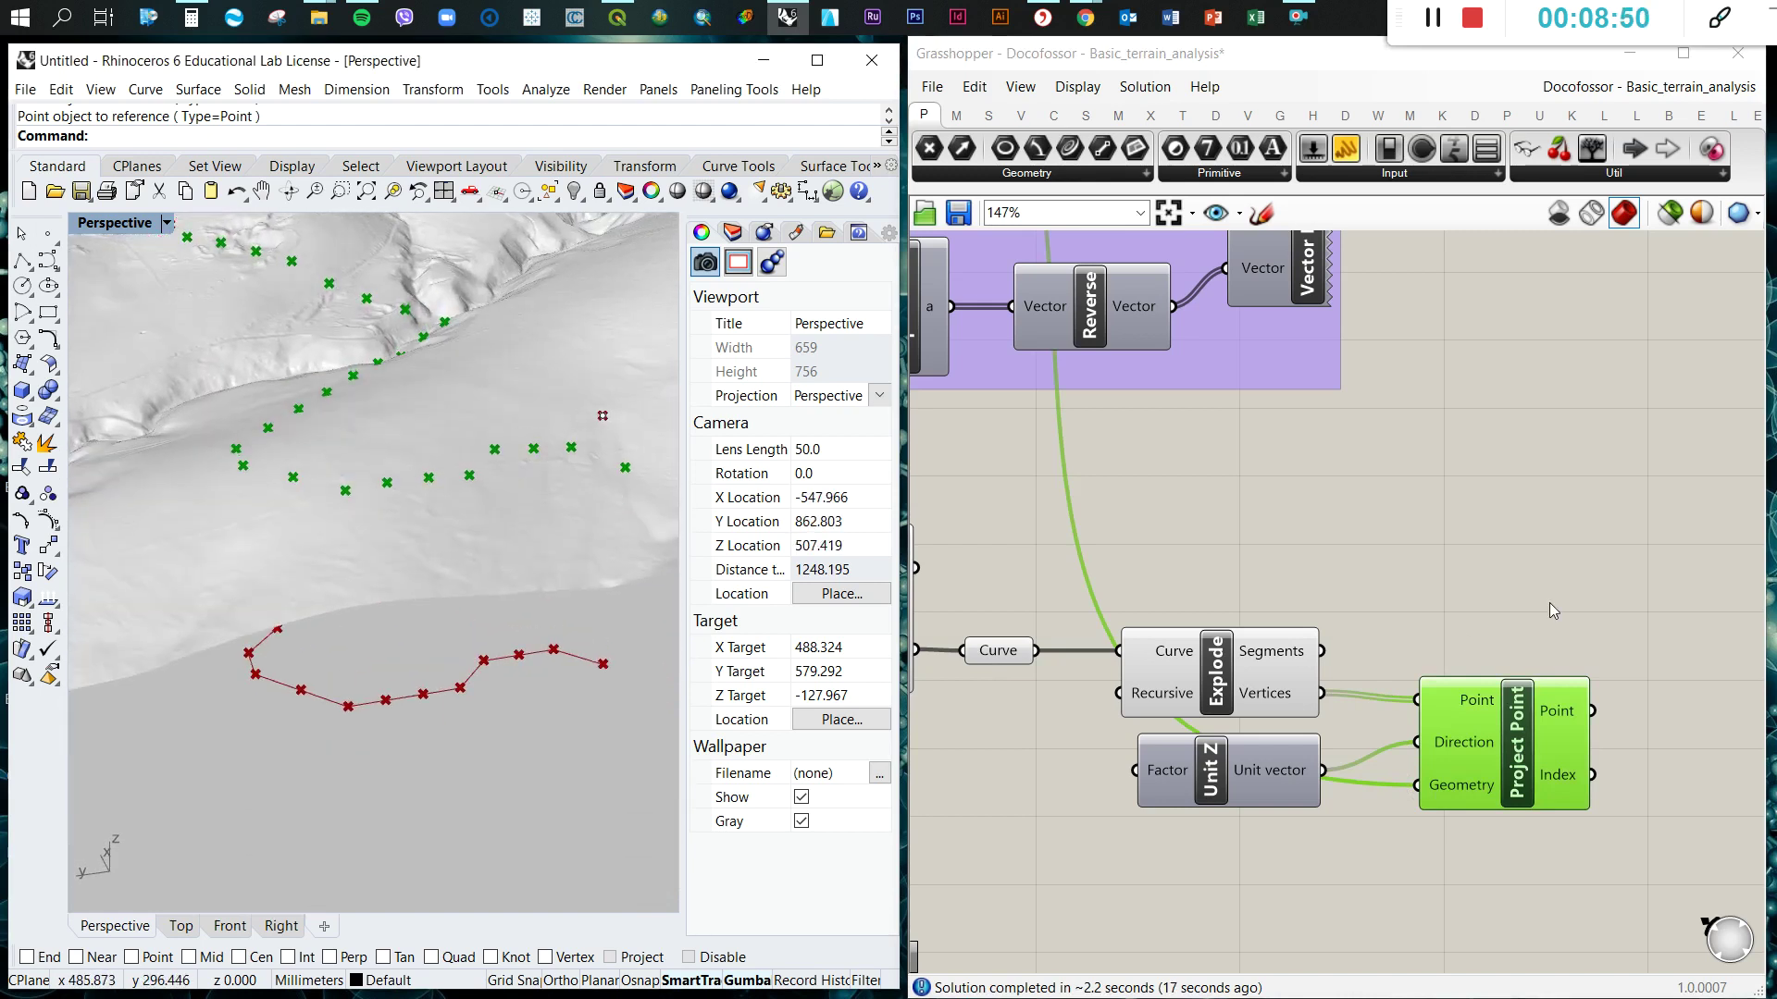
{"action": "left_click", "coordinate": [1511, 620]}
{"action": "scroll", "coordinate": [1510, 620], "scroll_direction": "down", "scroll_amount": 2}
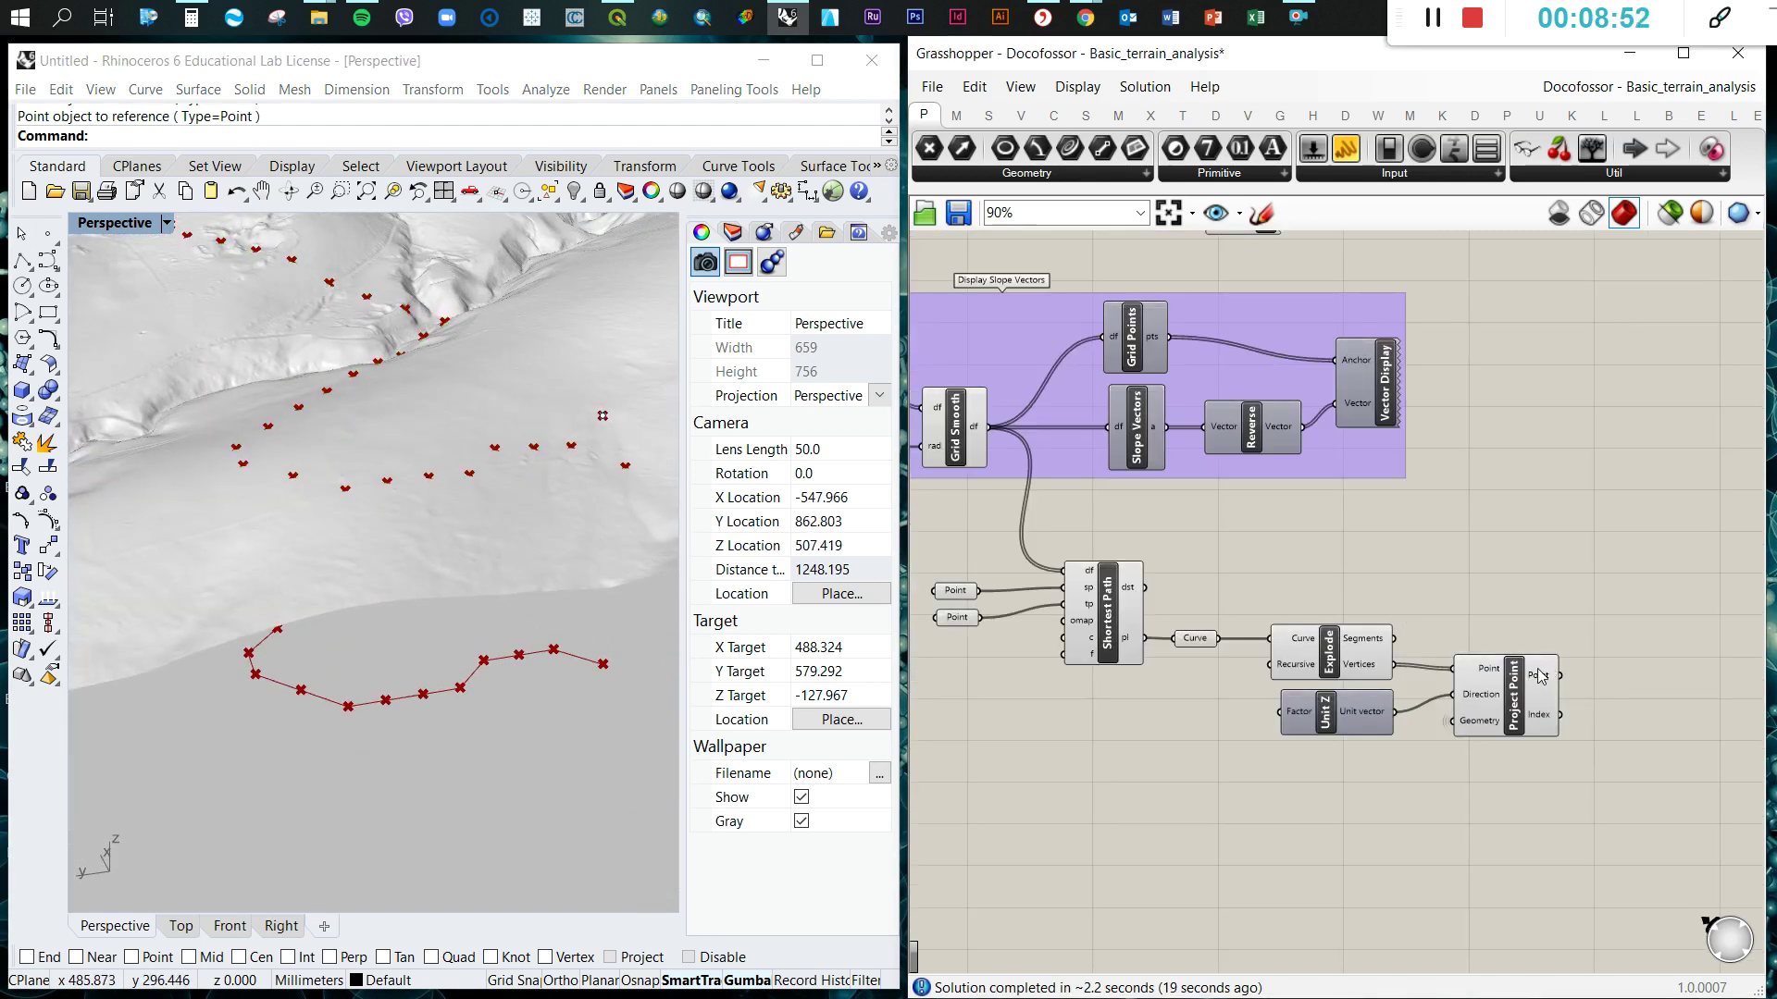
{"action": "scroll", "coordinate": [1538, 676], "scroll_direction": "up", "scroll_amount": 2}
{"action": "mouse_move", "coordinate": [1571, 685]}
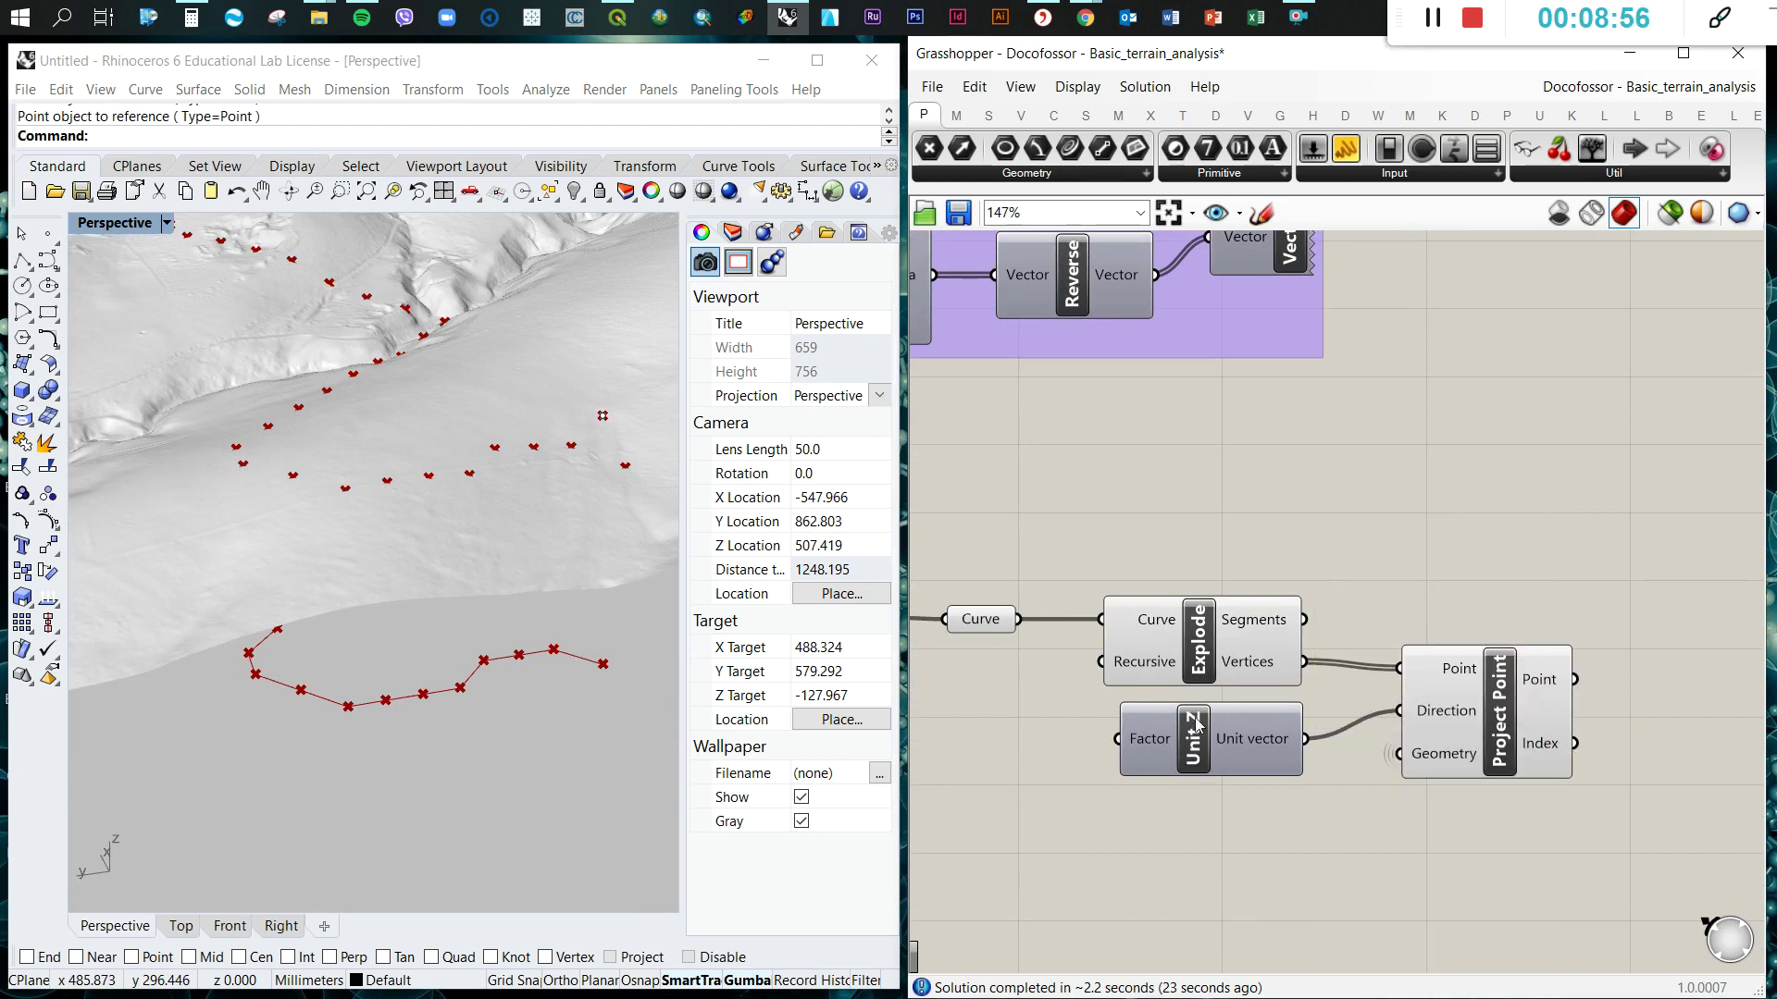
- Add a PolyLine component after Project Point and connect the projected Point output to its Vertices input
{"action": "scroll", "coordinate": [1148, 713], "scroll_direction": "down", "scroll_amount": 3}
{"action": "scroll", "coordinate": [1400, 695], "scroll_direction": "up", "scroll_amount": 4}
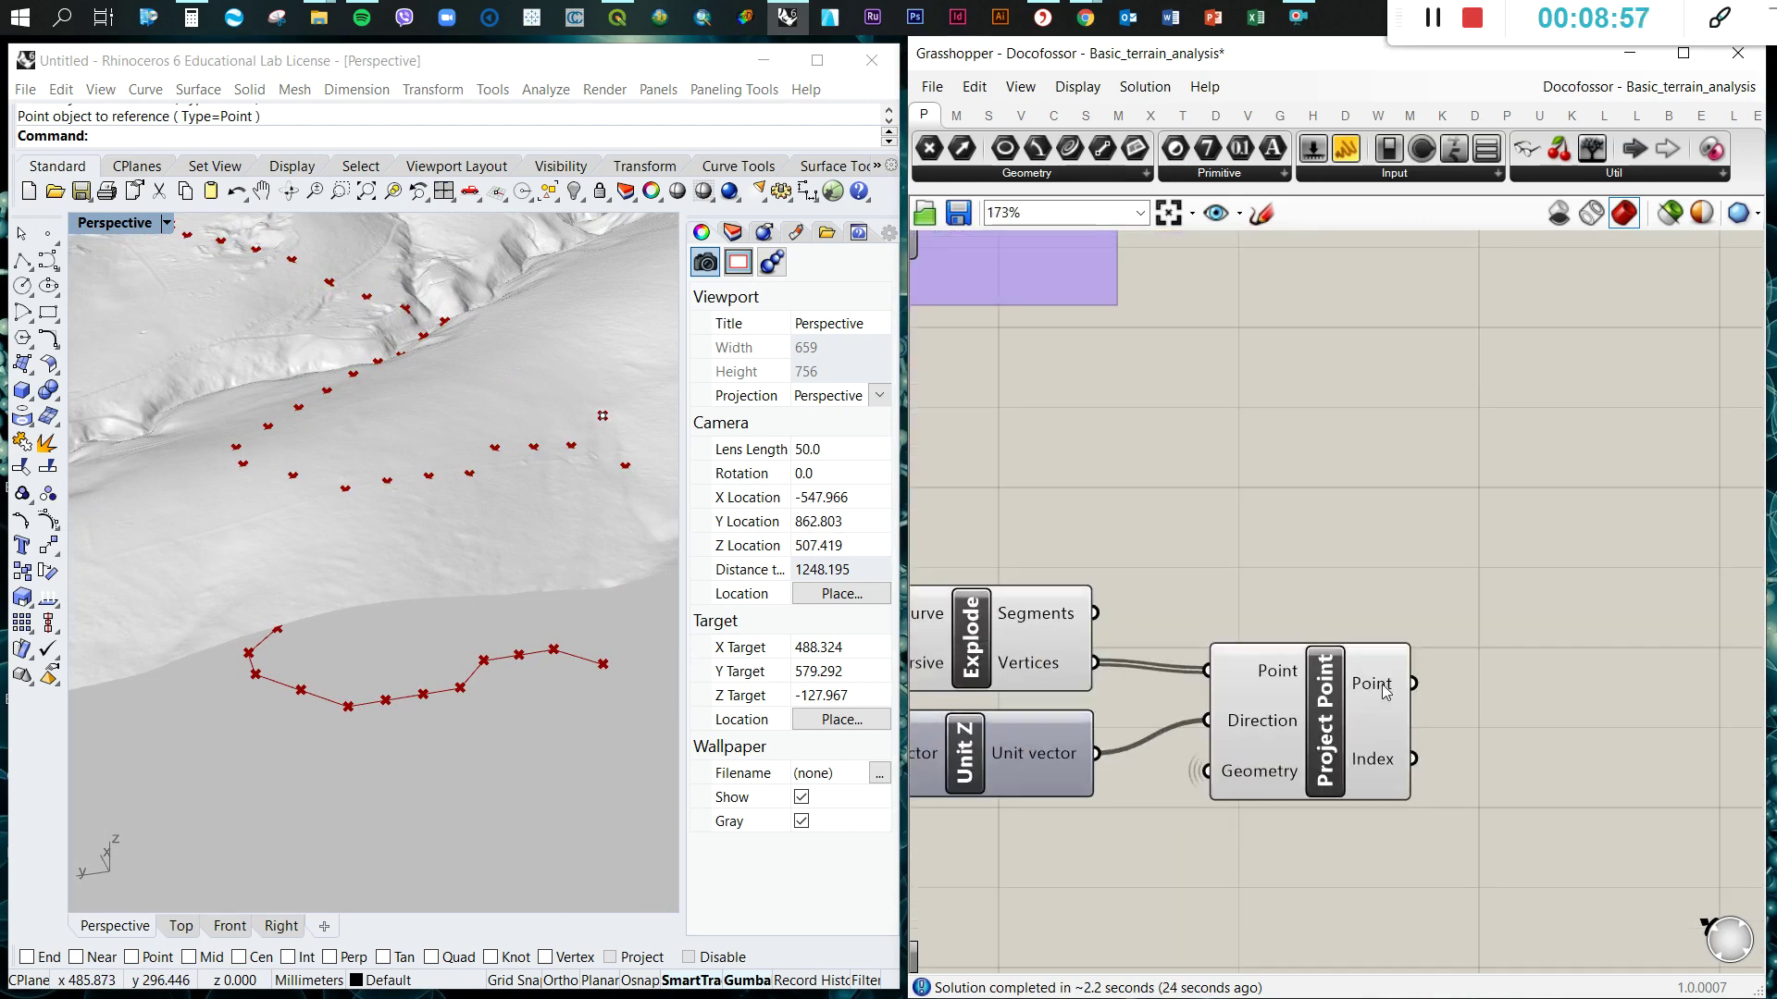
{"action": "double_click", "coordinate": [1529, 546]}
{"action": "type", "text": "poly"}
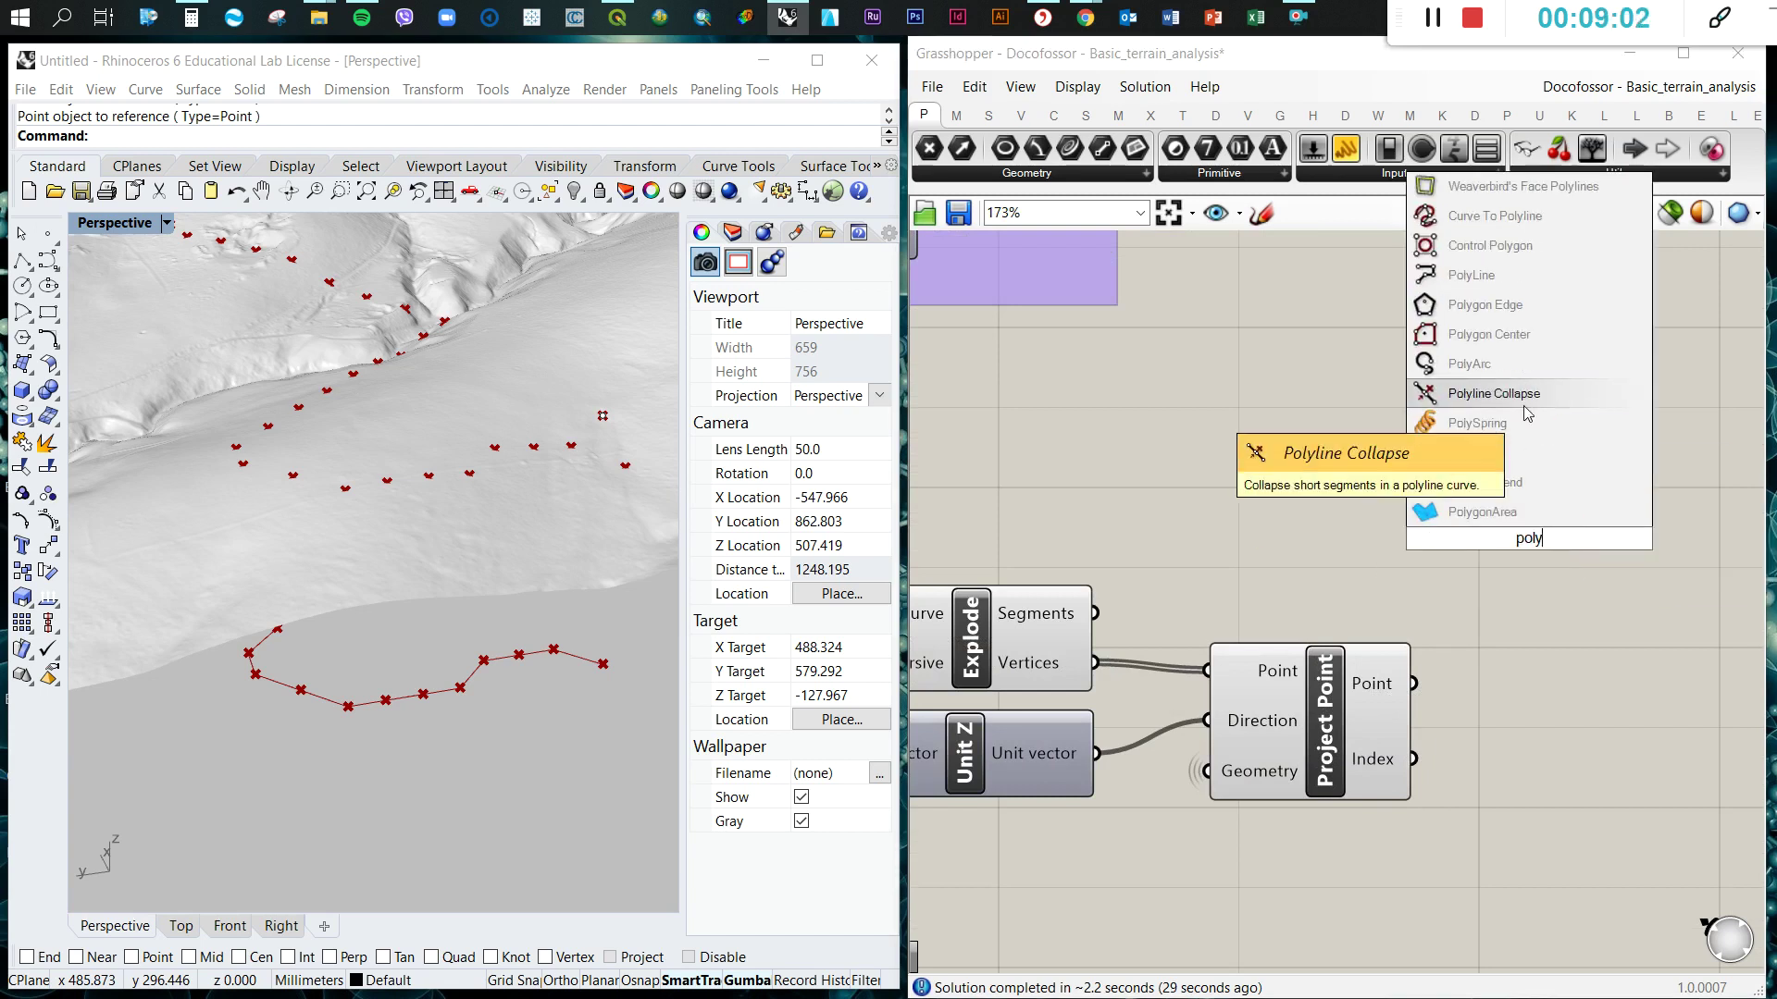
{"action": "left_click", "coordinate": [1480, 275]}
{"action": "left_click_drag", "start_coordinate": [1536, 560], "coordinate": [1607, 709]}
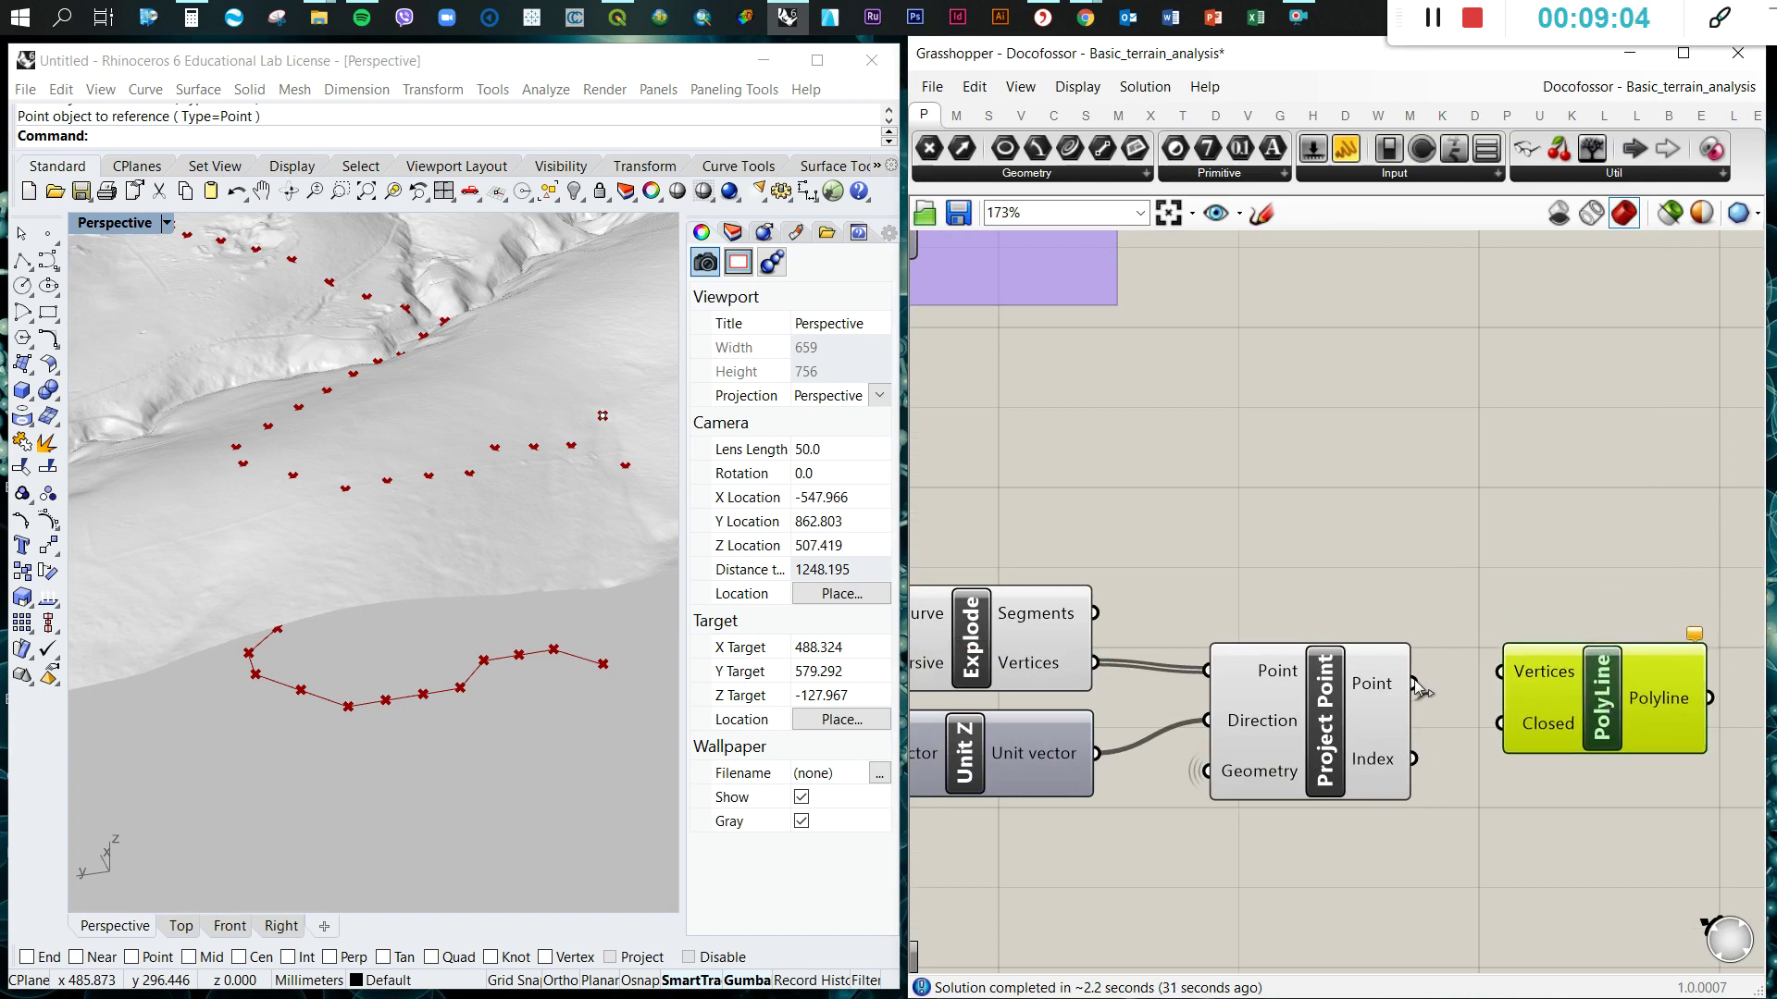
{"action": "left_click_drag", "start_coordinate": [1417, 687], "coordinate": [1501, 673]}
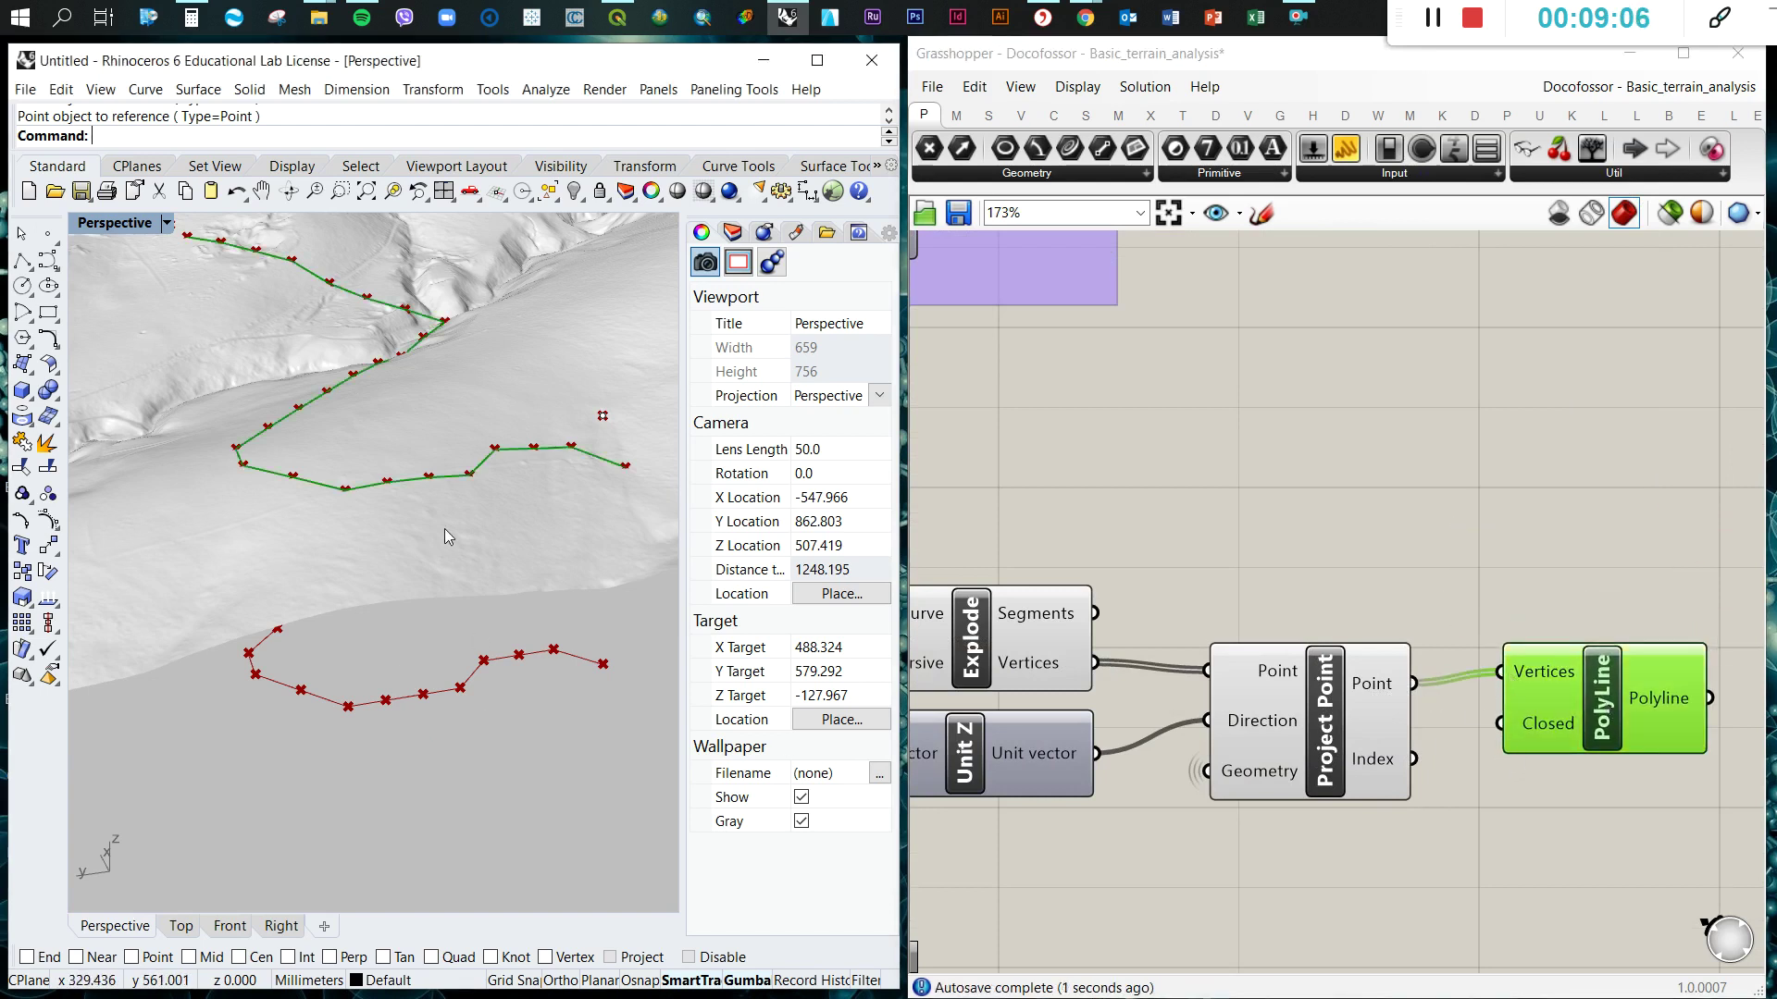
- Examine the projected shortest-path polyline on the terrain in Rhino from several angles and distances
{"action": "right_click_drag", "start_coordinate": [427, 491], "coordinate": [490, 505]}
{"action": "left_click", "coordinate": [1074, 476]}
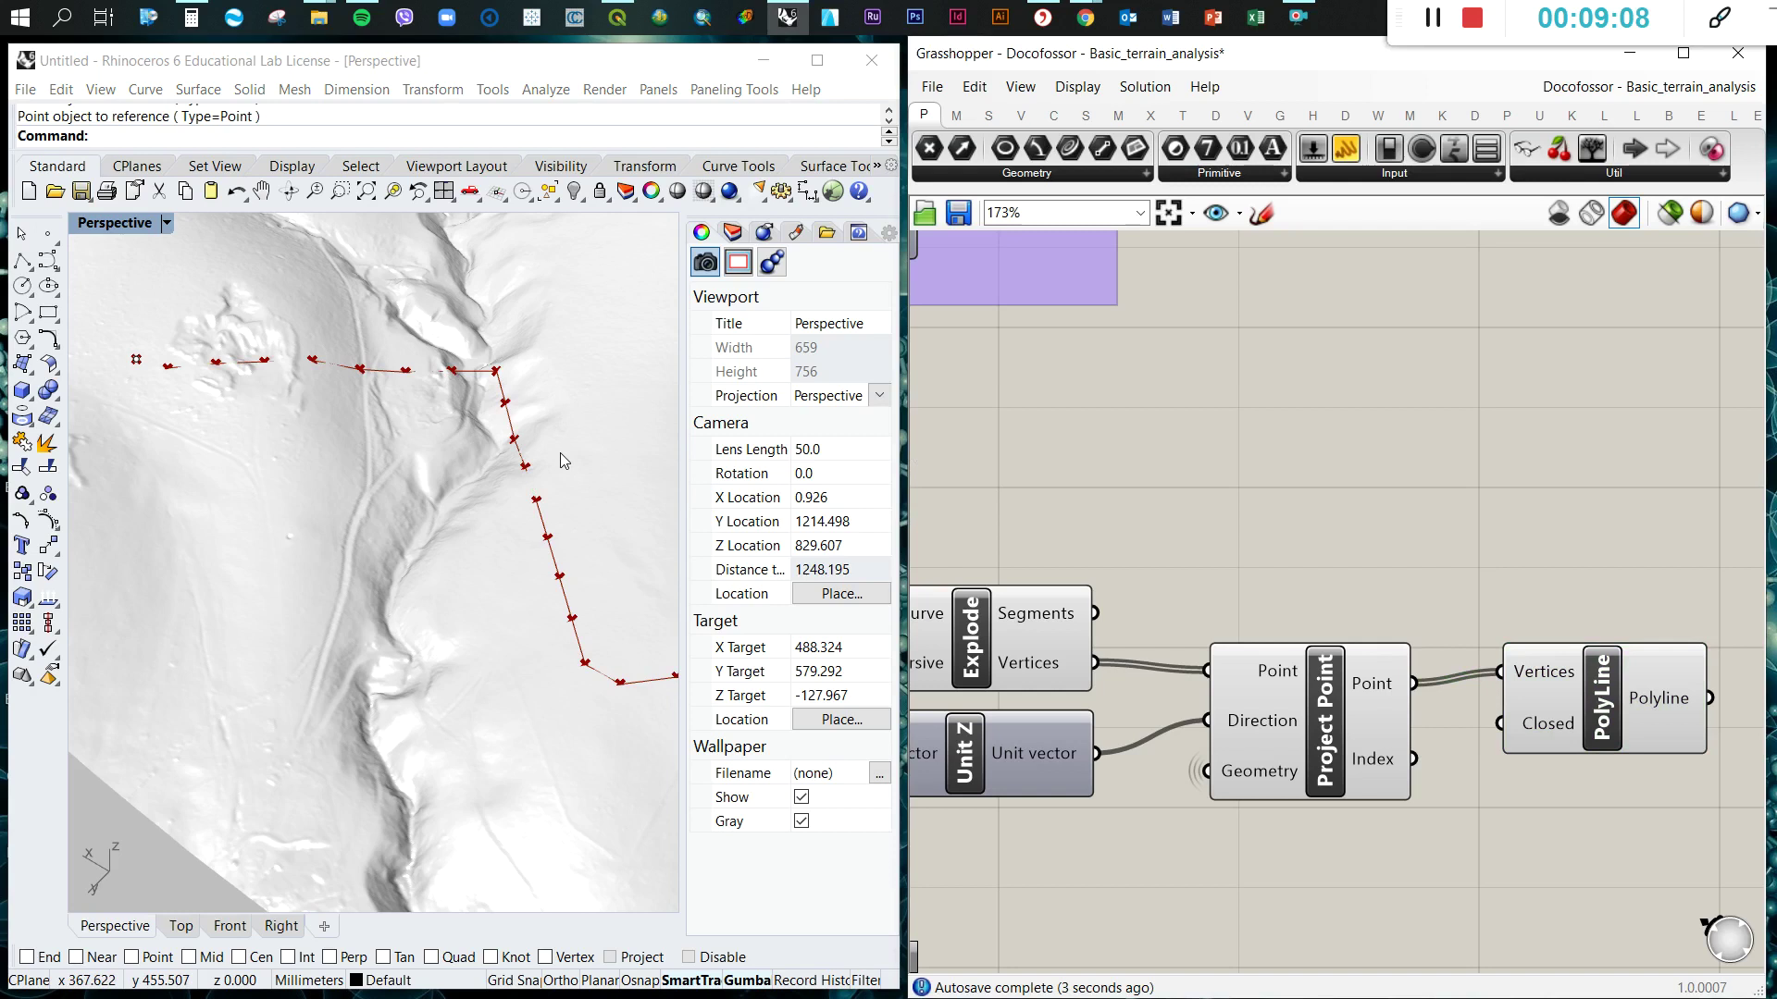
{"action": "right_click_drag", "start_coordinate": [559, 453], "coordinate": [583, 694]}
{"action": "scroll", "coordinate": [624, 587], "scroll_direction": "up", "scroll_amount": 13}
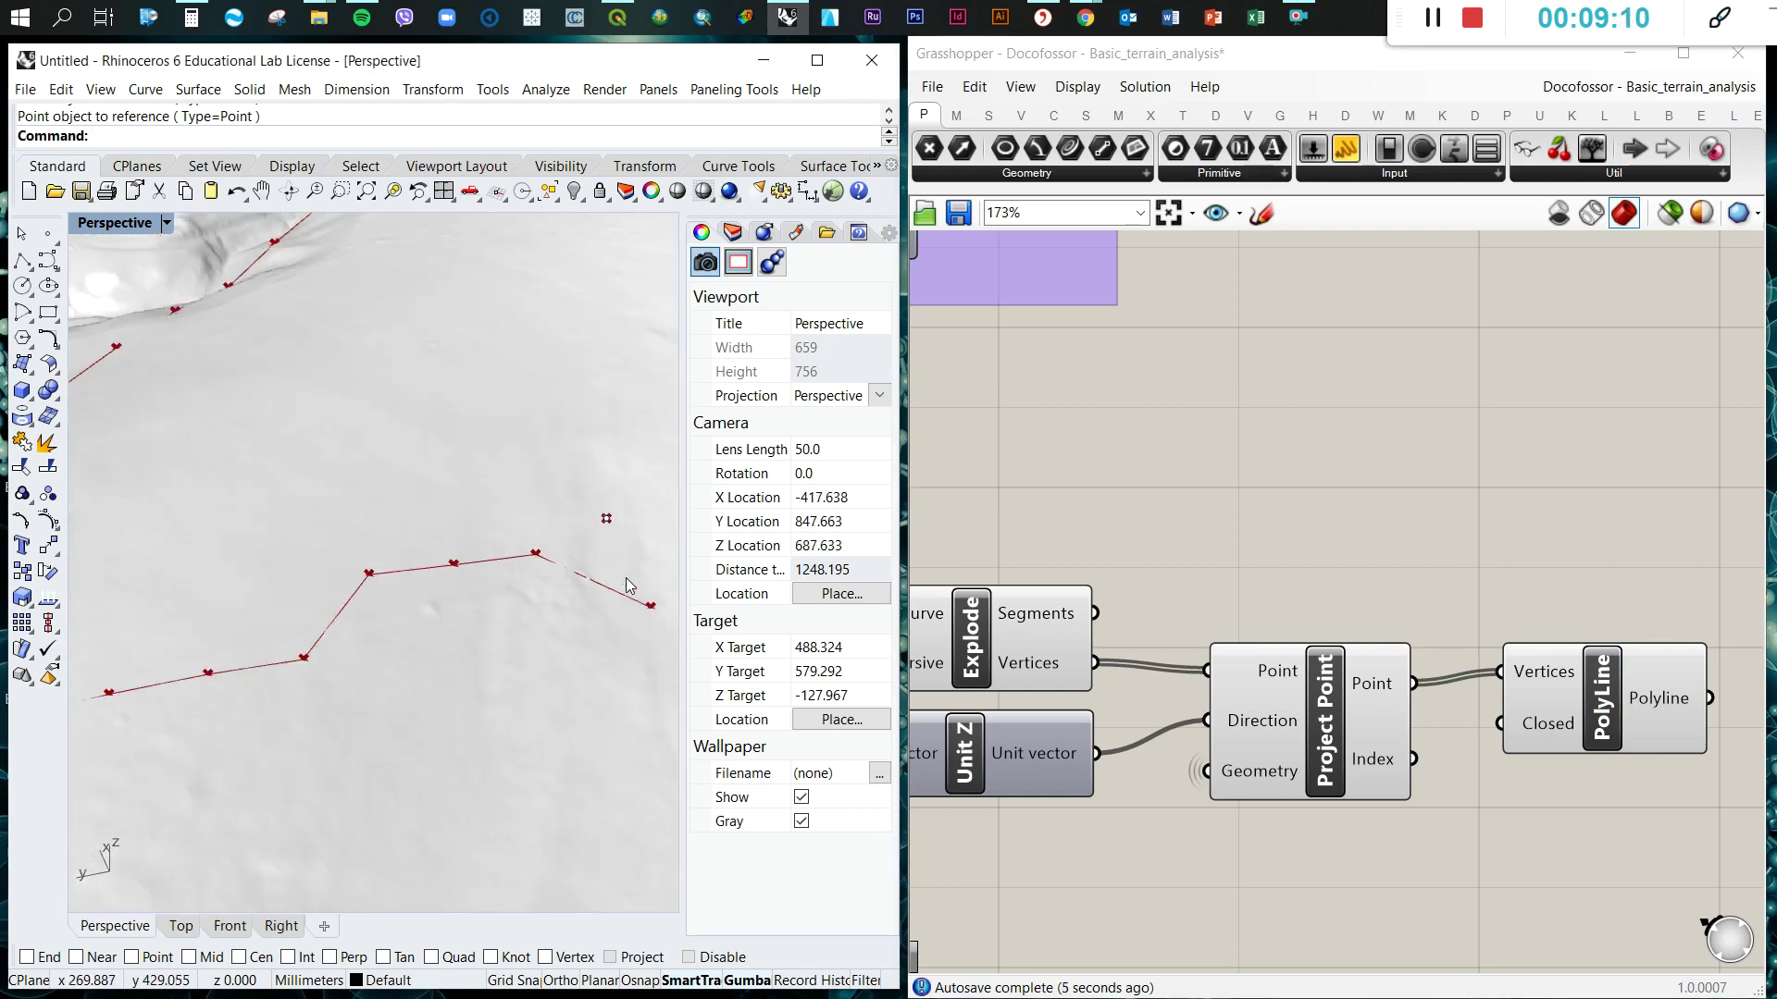
{"action": "scroll", "coordinate": [573, 567], "scroll_direction": "down", "scroll_amount": 9}
{"action": "right_click_drag", "start_coordinate": [573, 588], "coordinate": [620, 519]}
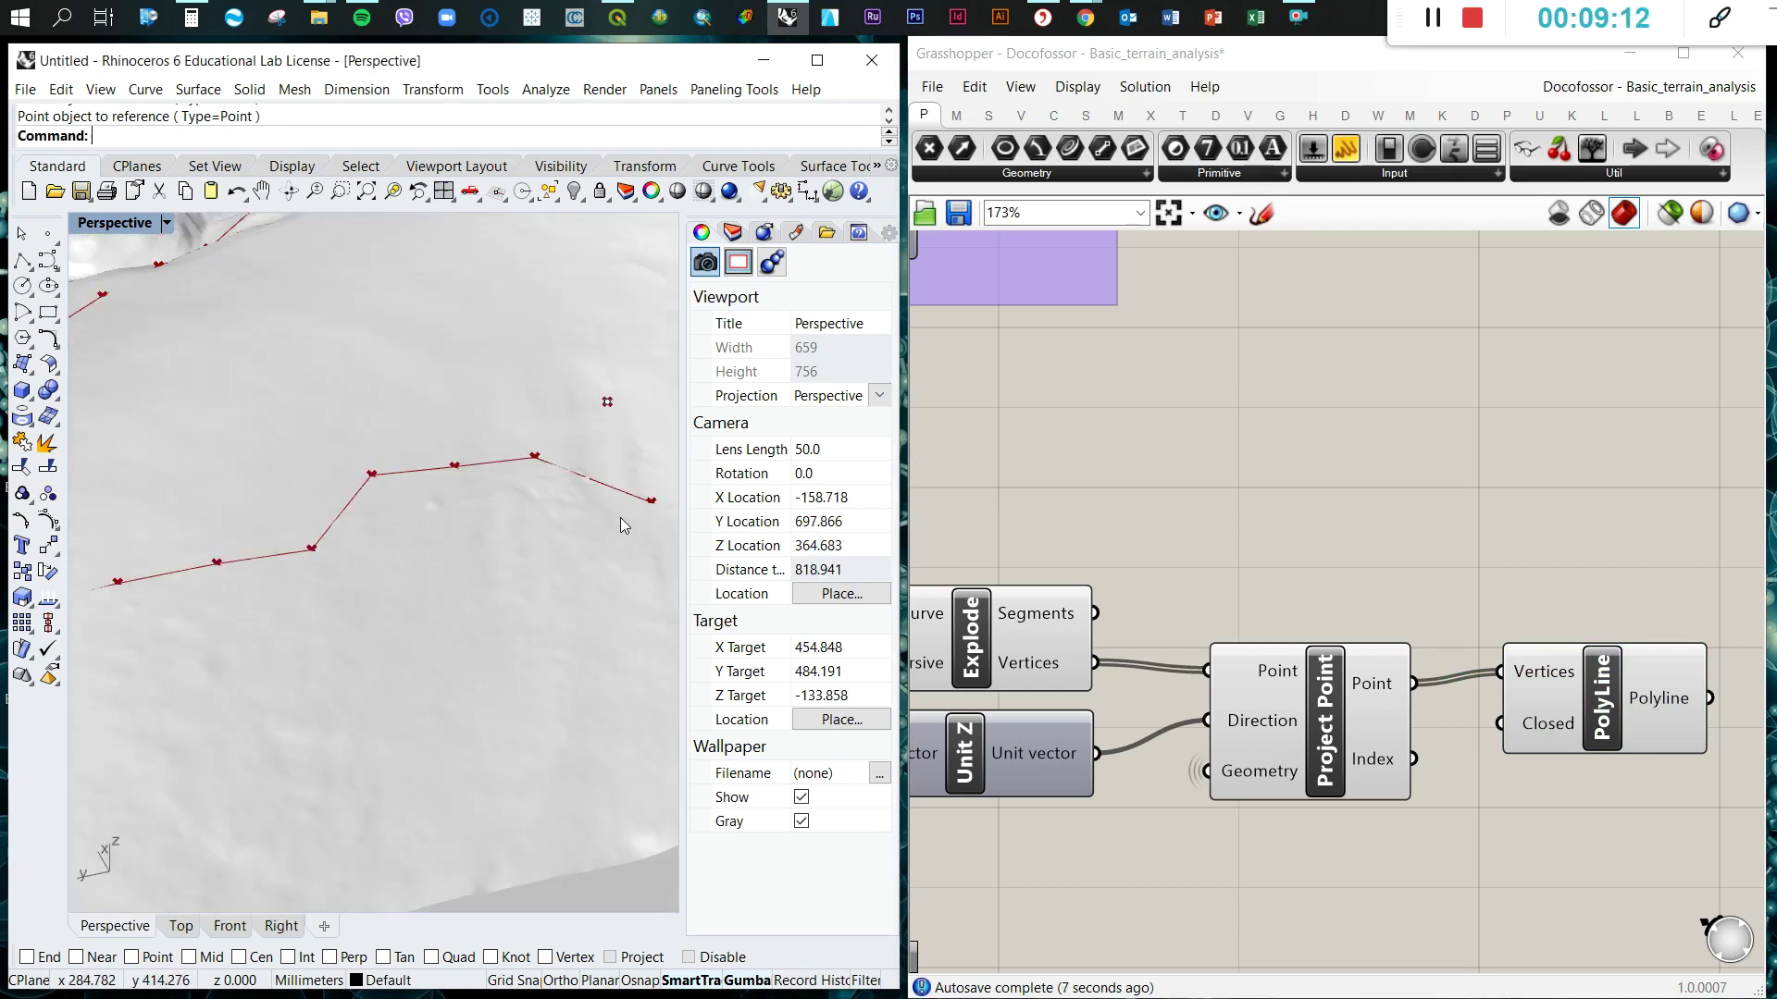
{"action": "scroll", "coordinate": [1324, 541], "scroll_direction": "down", "scroll_amount": 4}
{"action": "scroll", "coordinate": [1079, 524], "scroll_direction": "up", "scroll_amount": 5}
{"action": "scroll", "coordinate": [1214, 527], "scroll_direction": "down", "scroll_amount": 4}
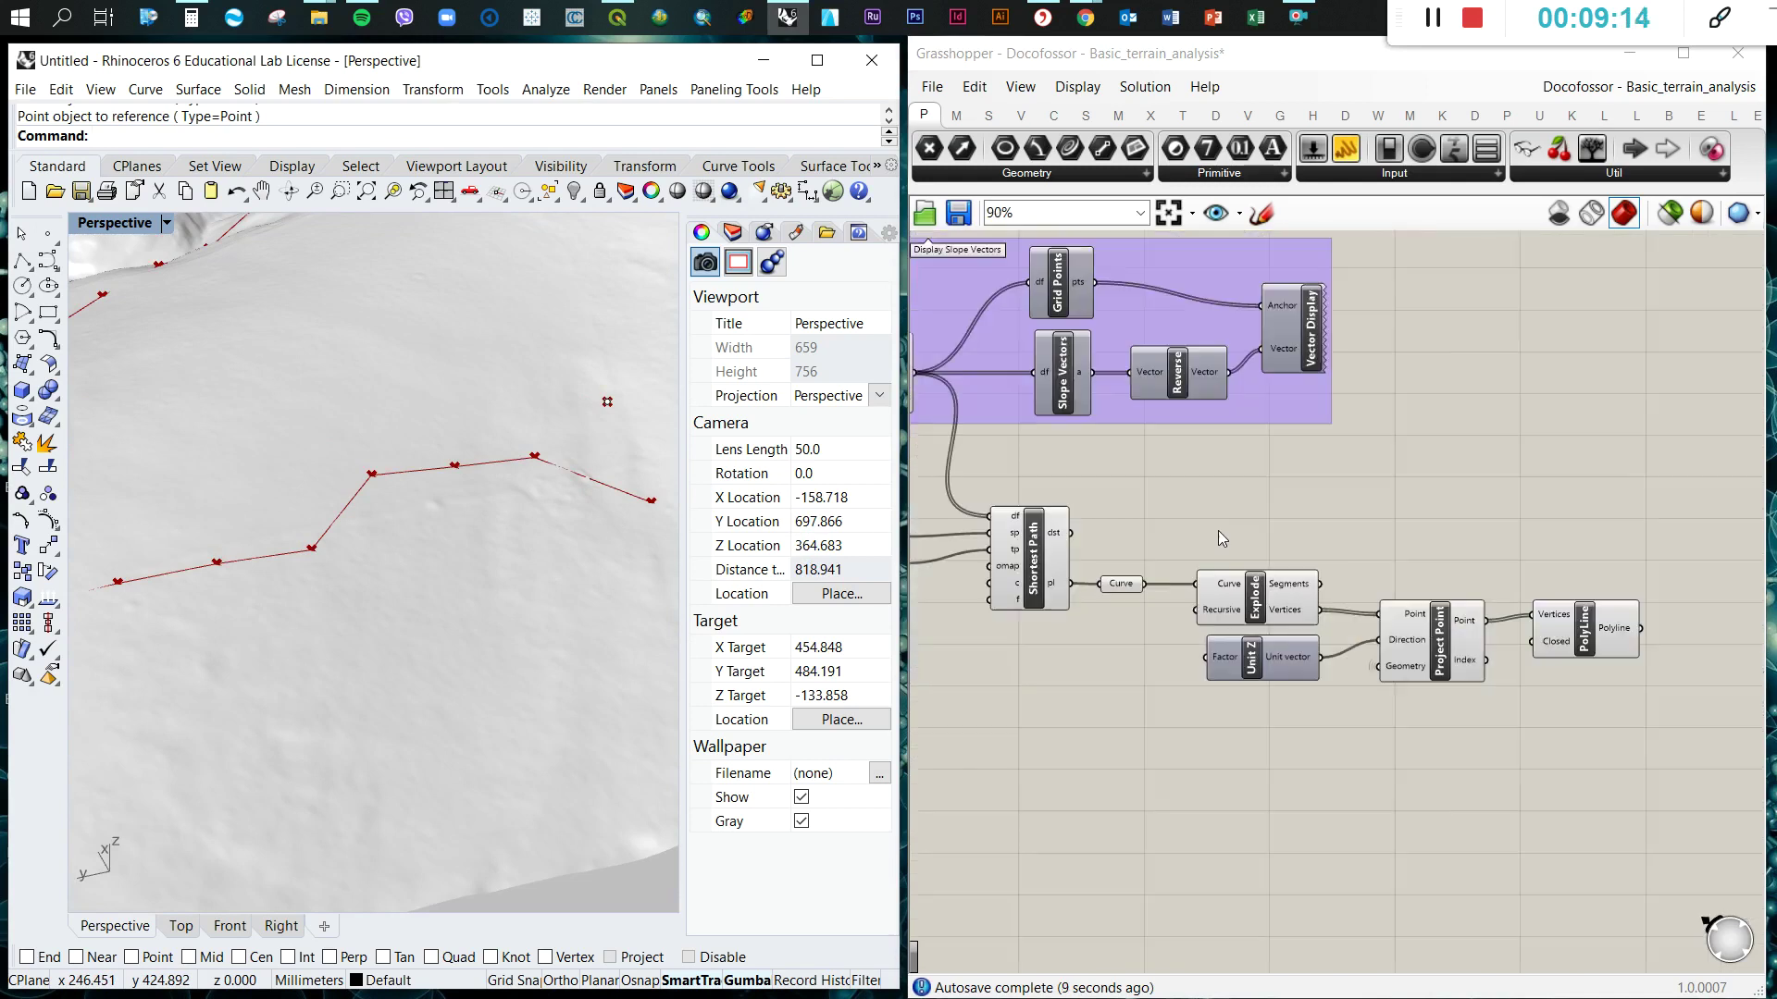
{"action": "scroll", "coordinate": [1045, 526], "scroll_direction": "up", "scroll_amount": 5}
{"action": "right_click_drag", "start_coordinate": [512, 531], "coordinate": [587, 606]}
{"action": "scroll", "coordinate": [596, 596], "scroll_direction": "down", "scroll_amount": 6}
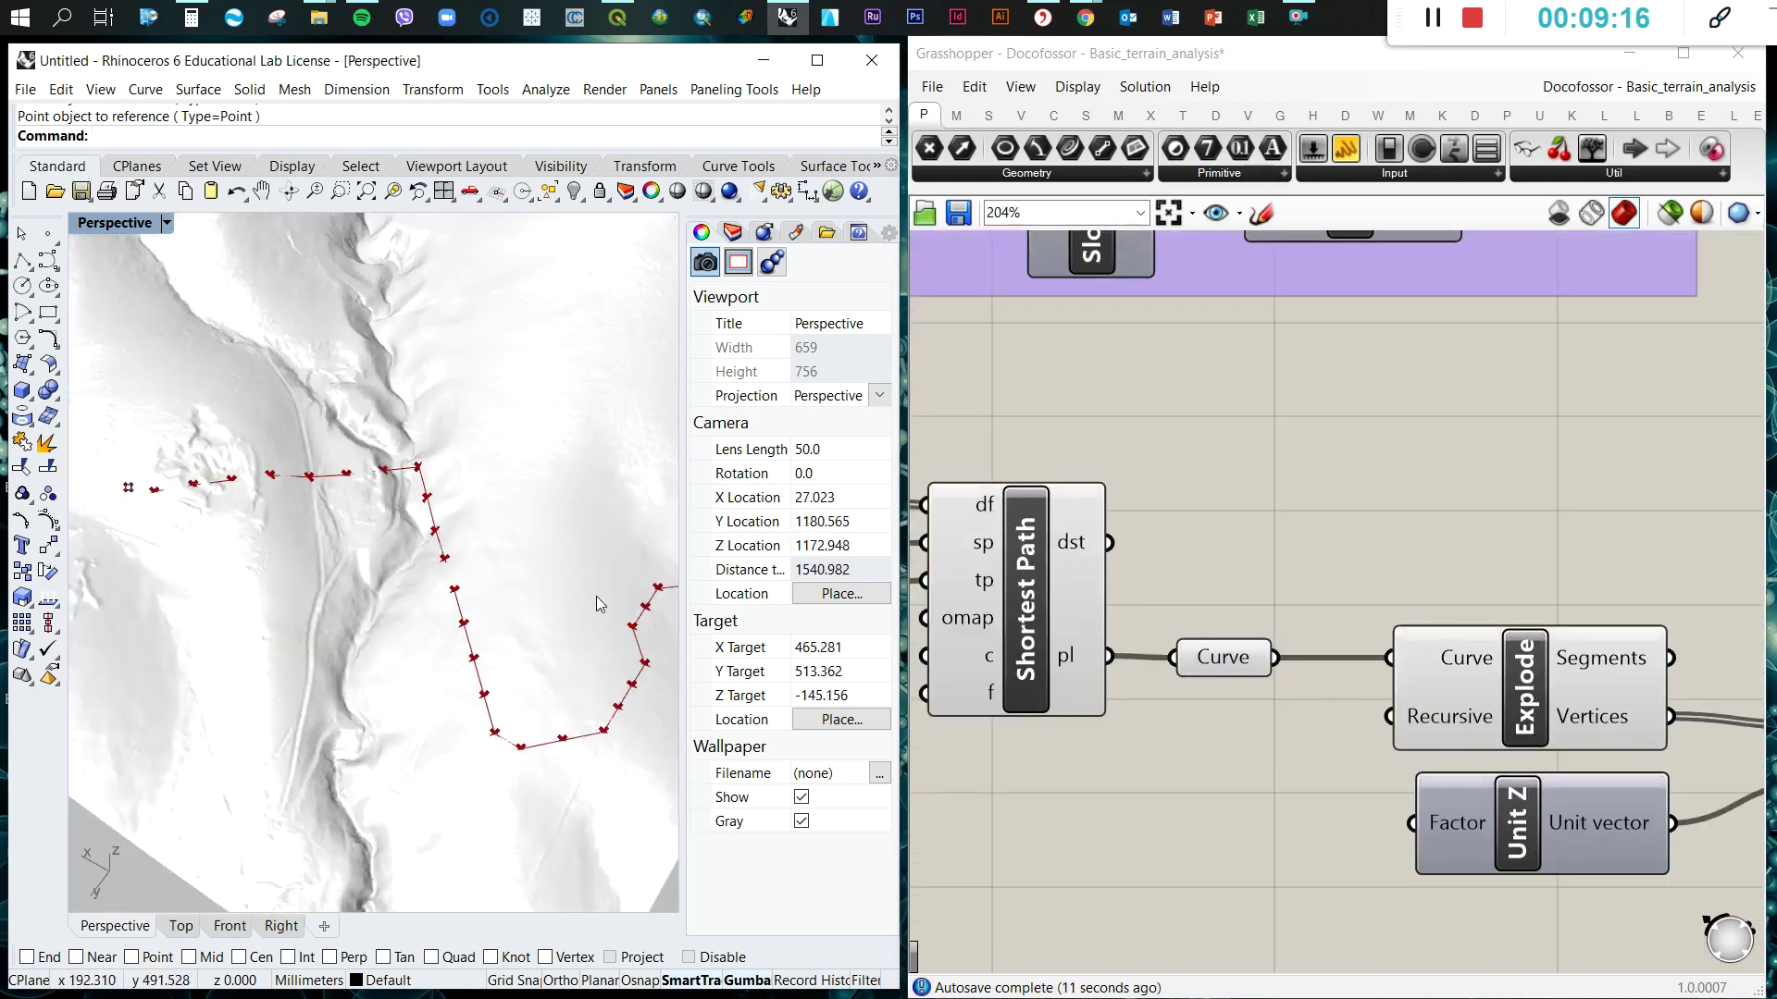
{"action": "right_click_drag", "start_coordinate": [294, 542], "coordinate": [249, 526]}
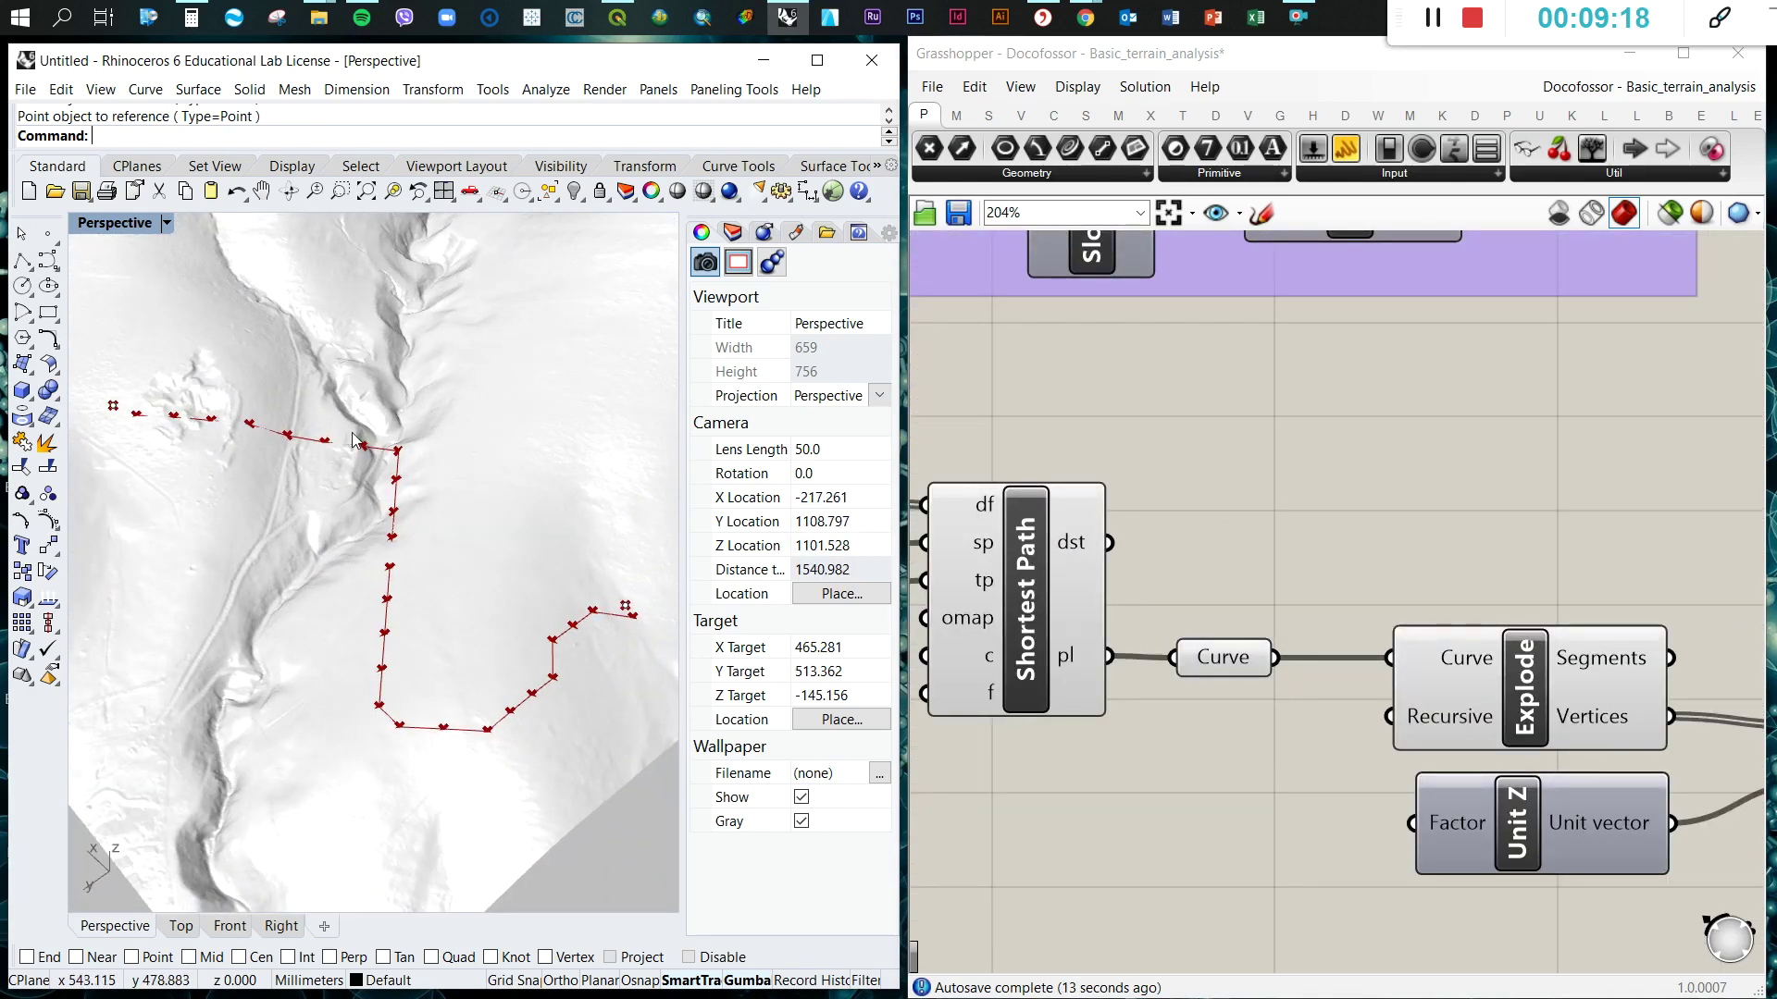
{"action": "scroll", "coordinate": [368, 468], "scroll_direction": "up", "scroll_amount": 5}
{"action": "scroll", "coordinate": [430, 488], "scroll_direction": "down", "scroll_amount": 4}
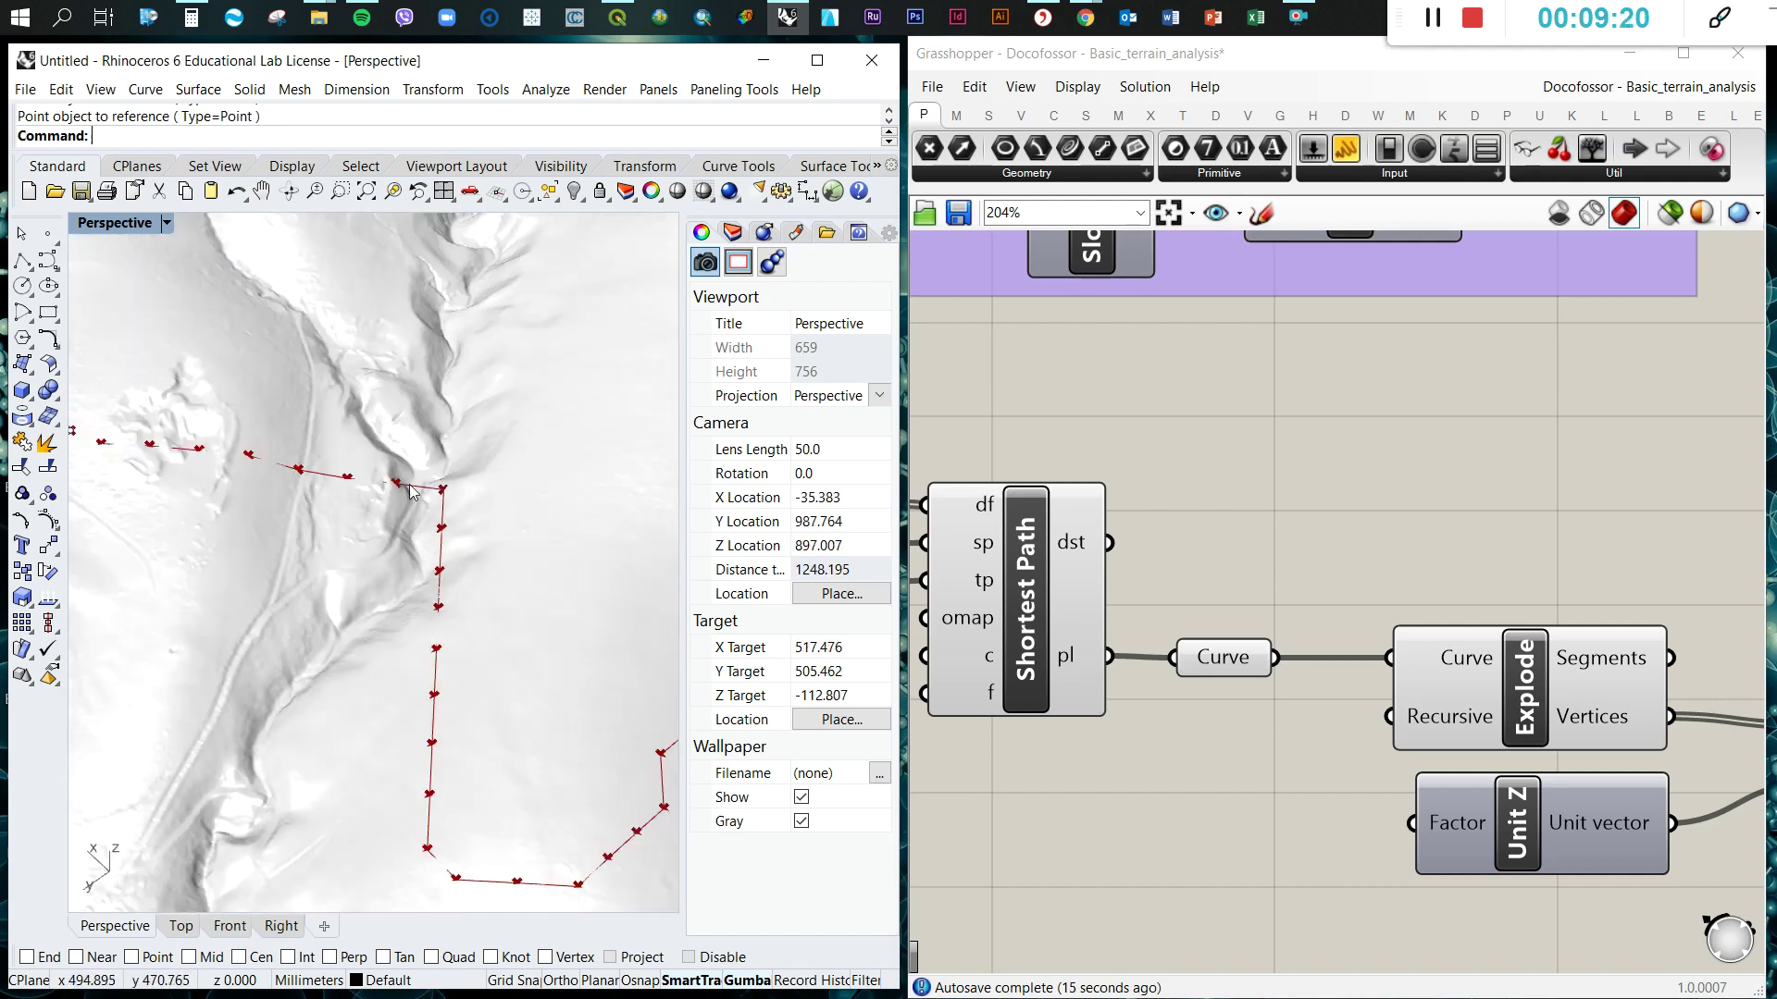
{"action": "right_click_drag", "start_coordinate": [407, 488], "coordinate": [410, 472]}
{"action": "scroll", "coordinate": [264, 470], "scroll_direction": "down", "scroll_amount": 8}
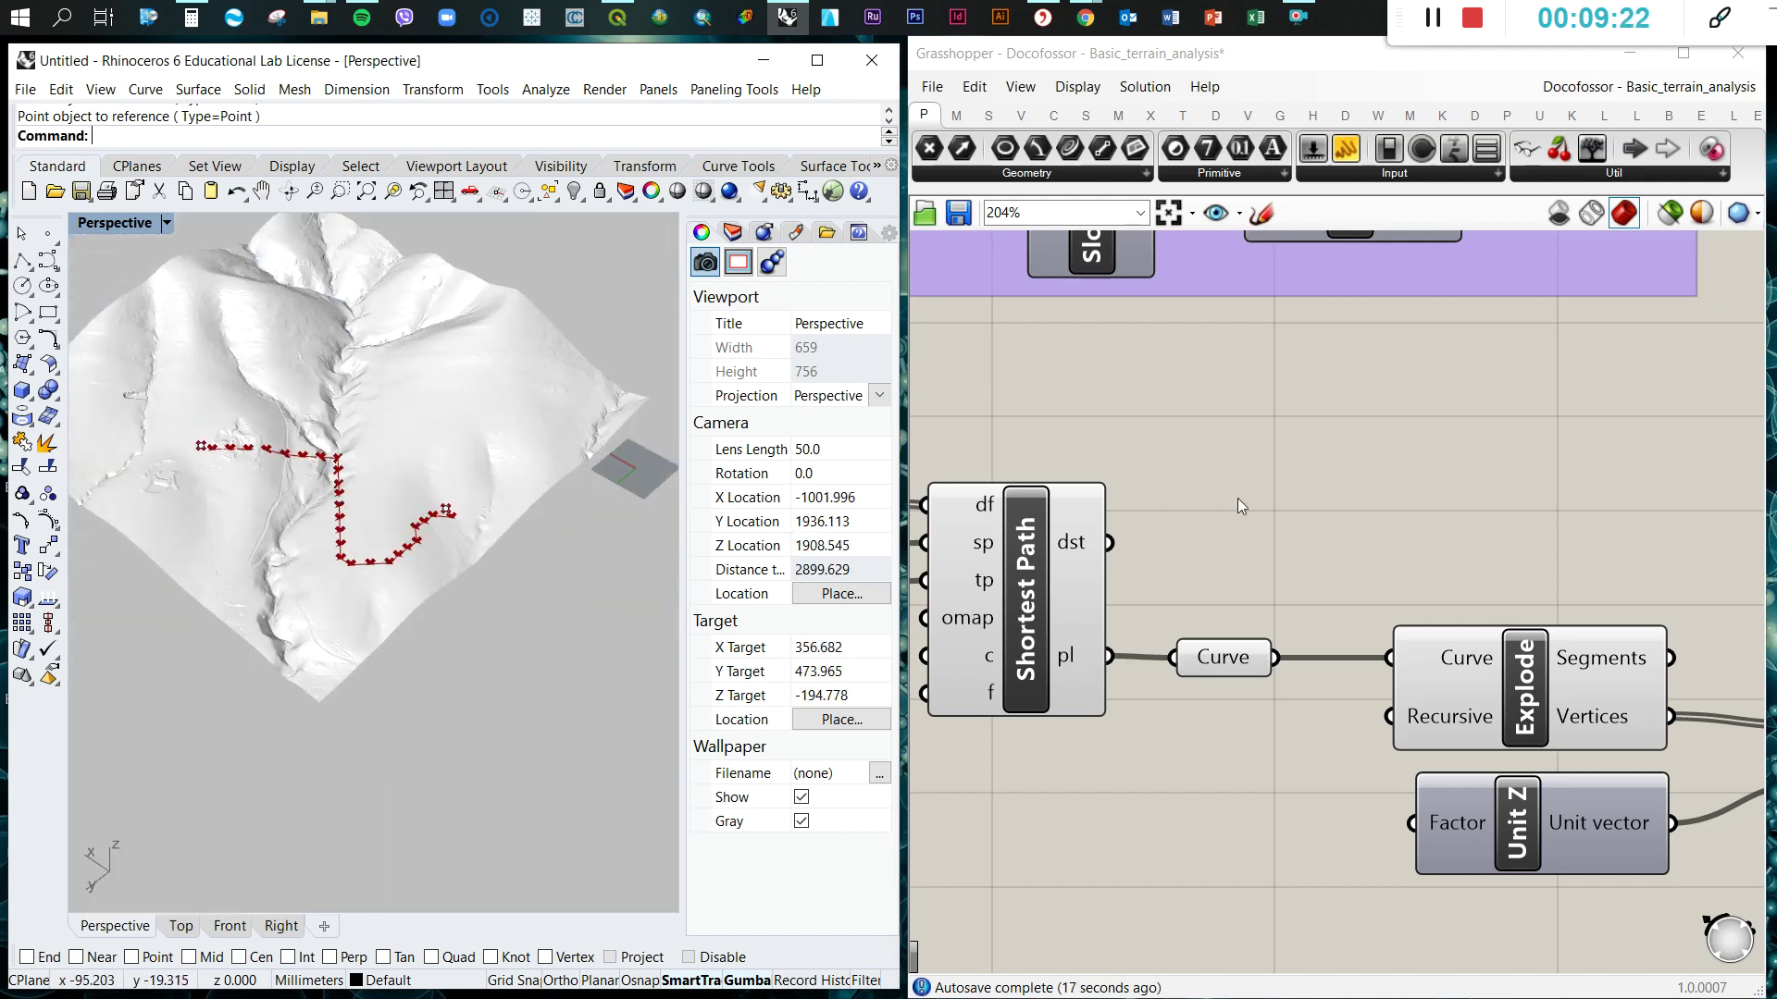
- Add a Panel next to Shortest Path and connect the dst output to it
{"action": "left_click", "coordinate": [1209, 553]}
{"action": "double_click", "coordinate": [1207, 555]}
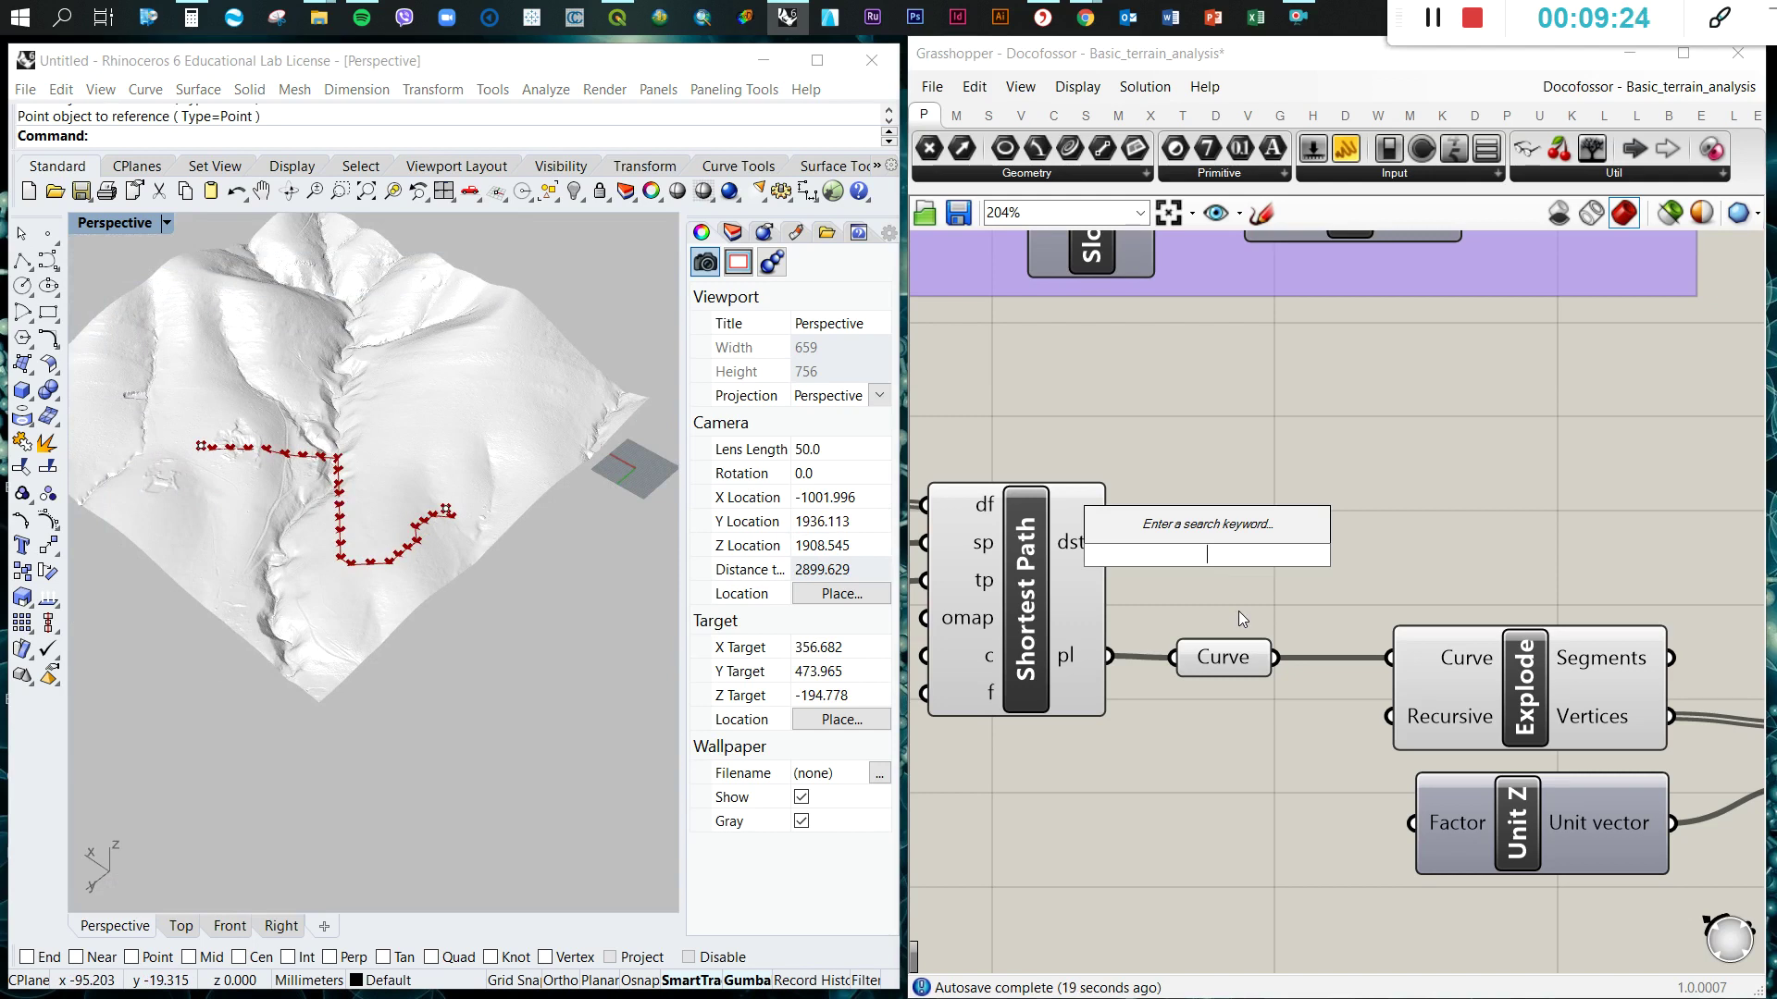
{"action": "type", "text": "panel"}
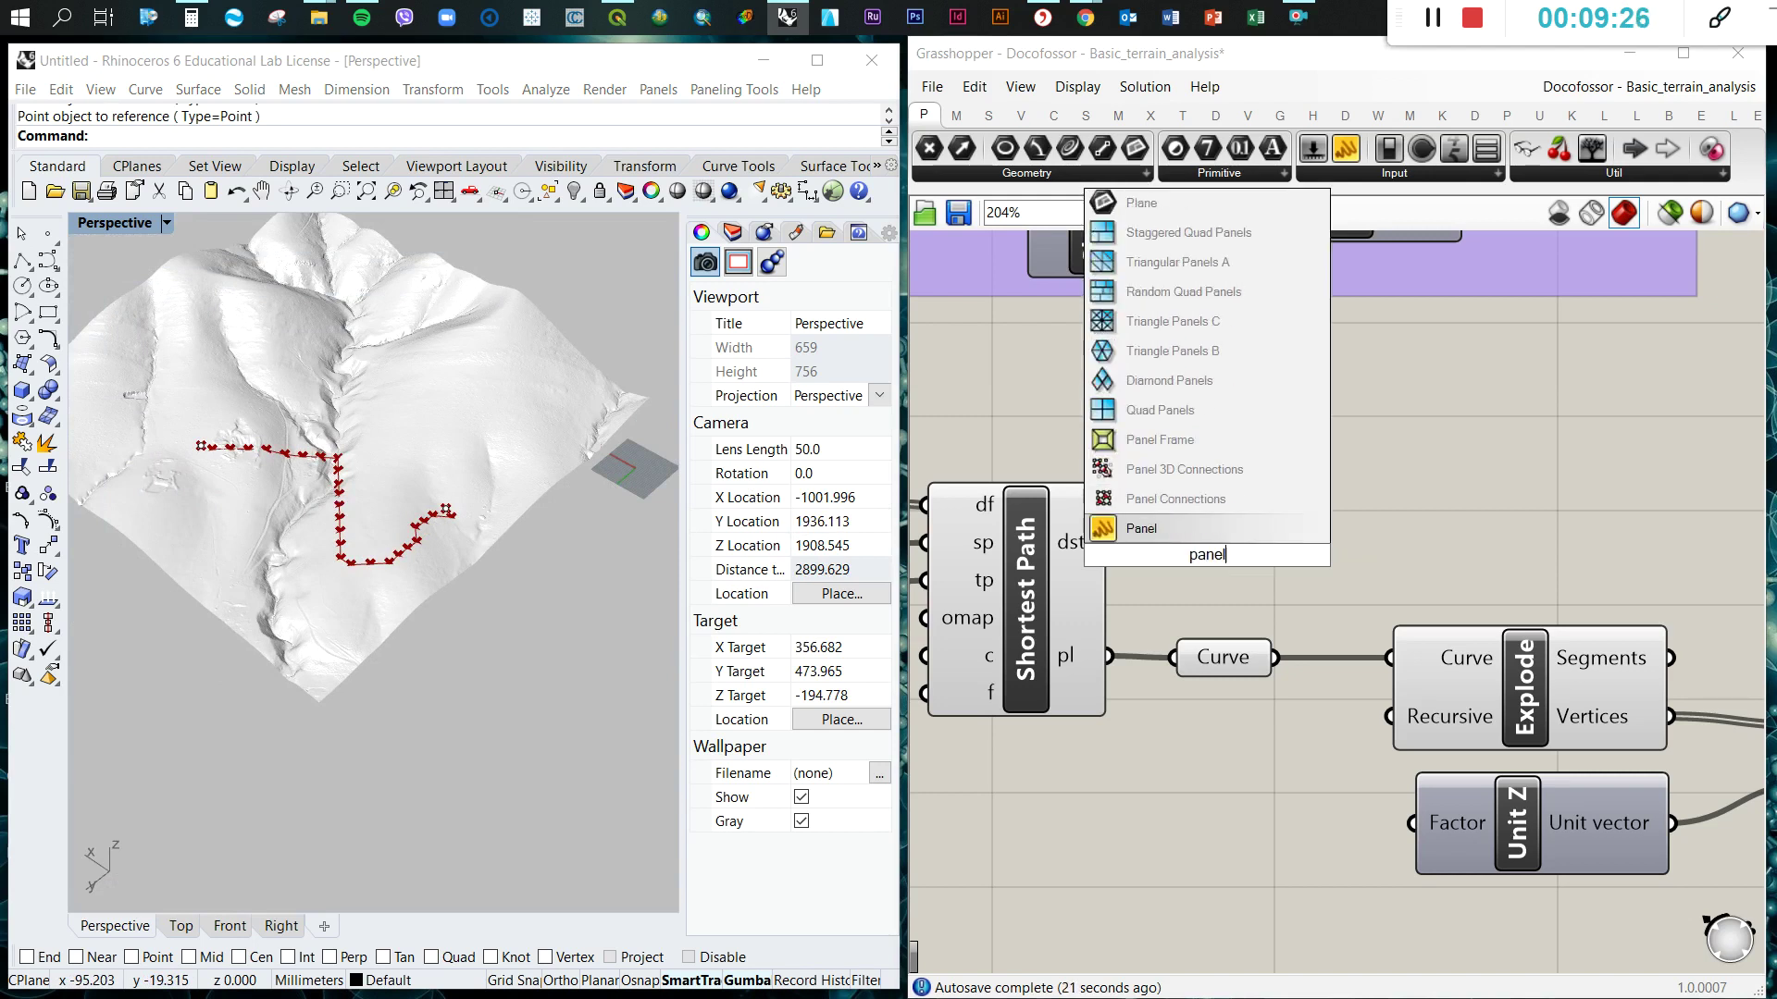
{"action": "left_click", "coordinate": [1191, 524]}
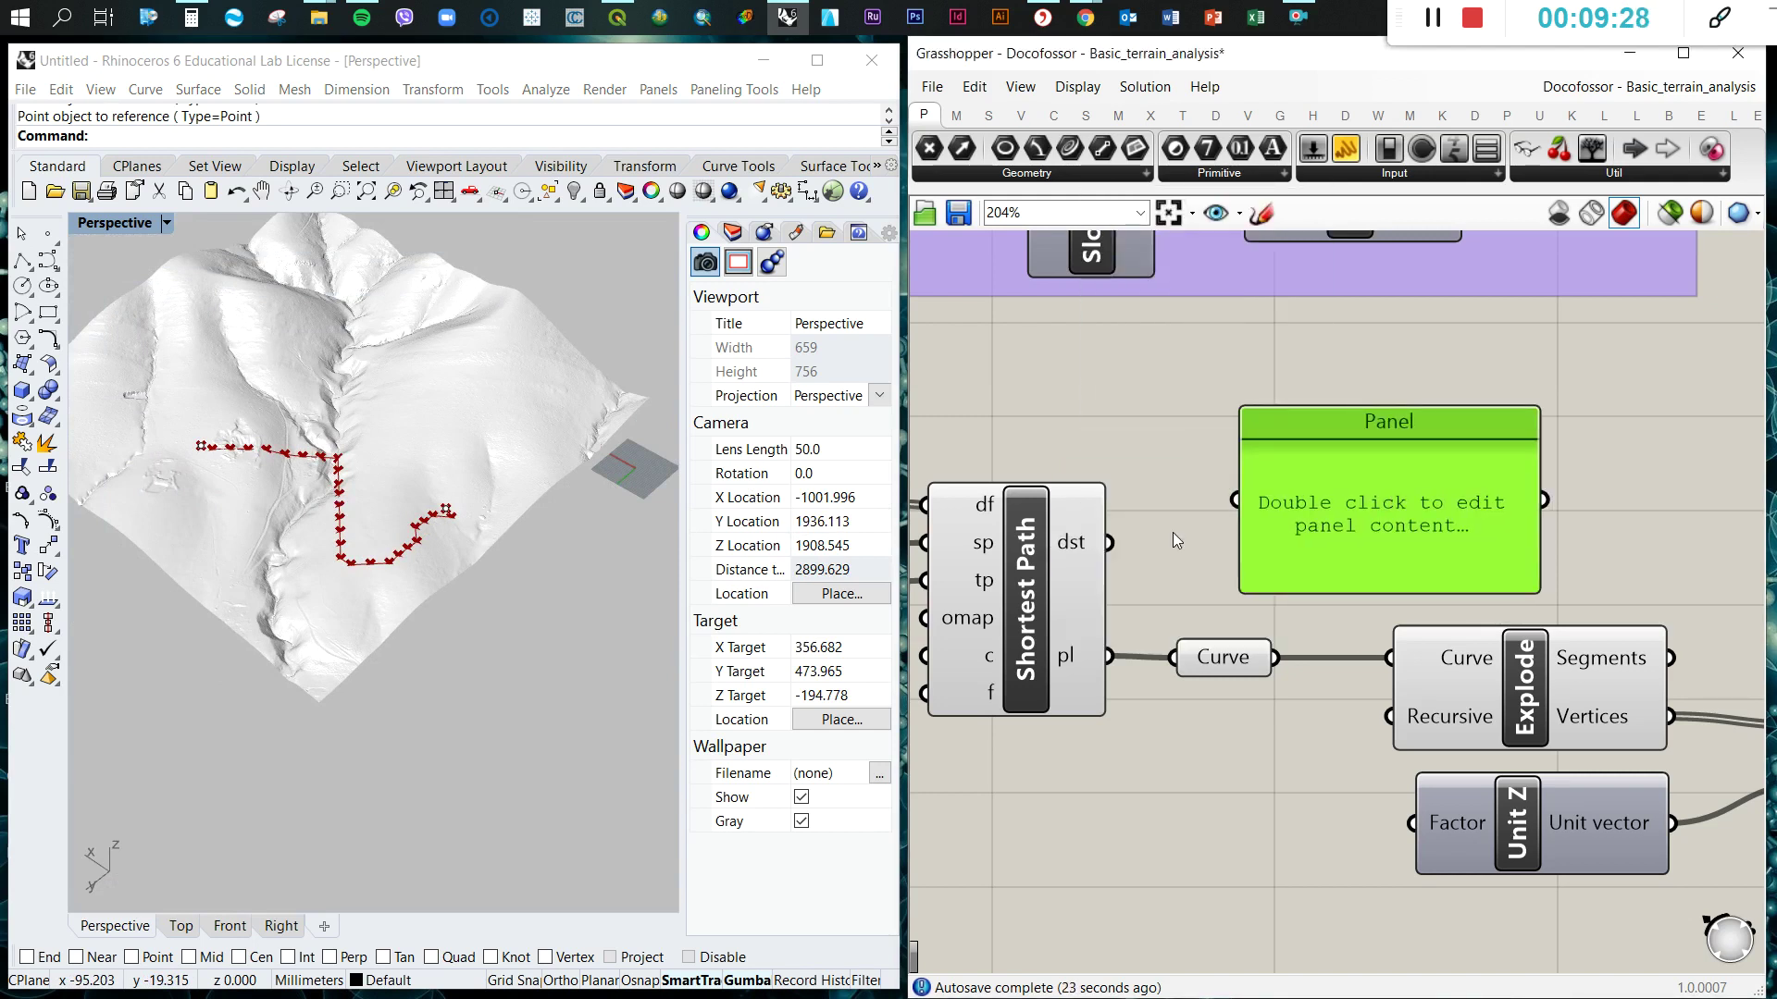
{"action": "left_click_drag", "start_coordinate": [1119, 546], "coordinate": [1269, 537]}
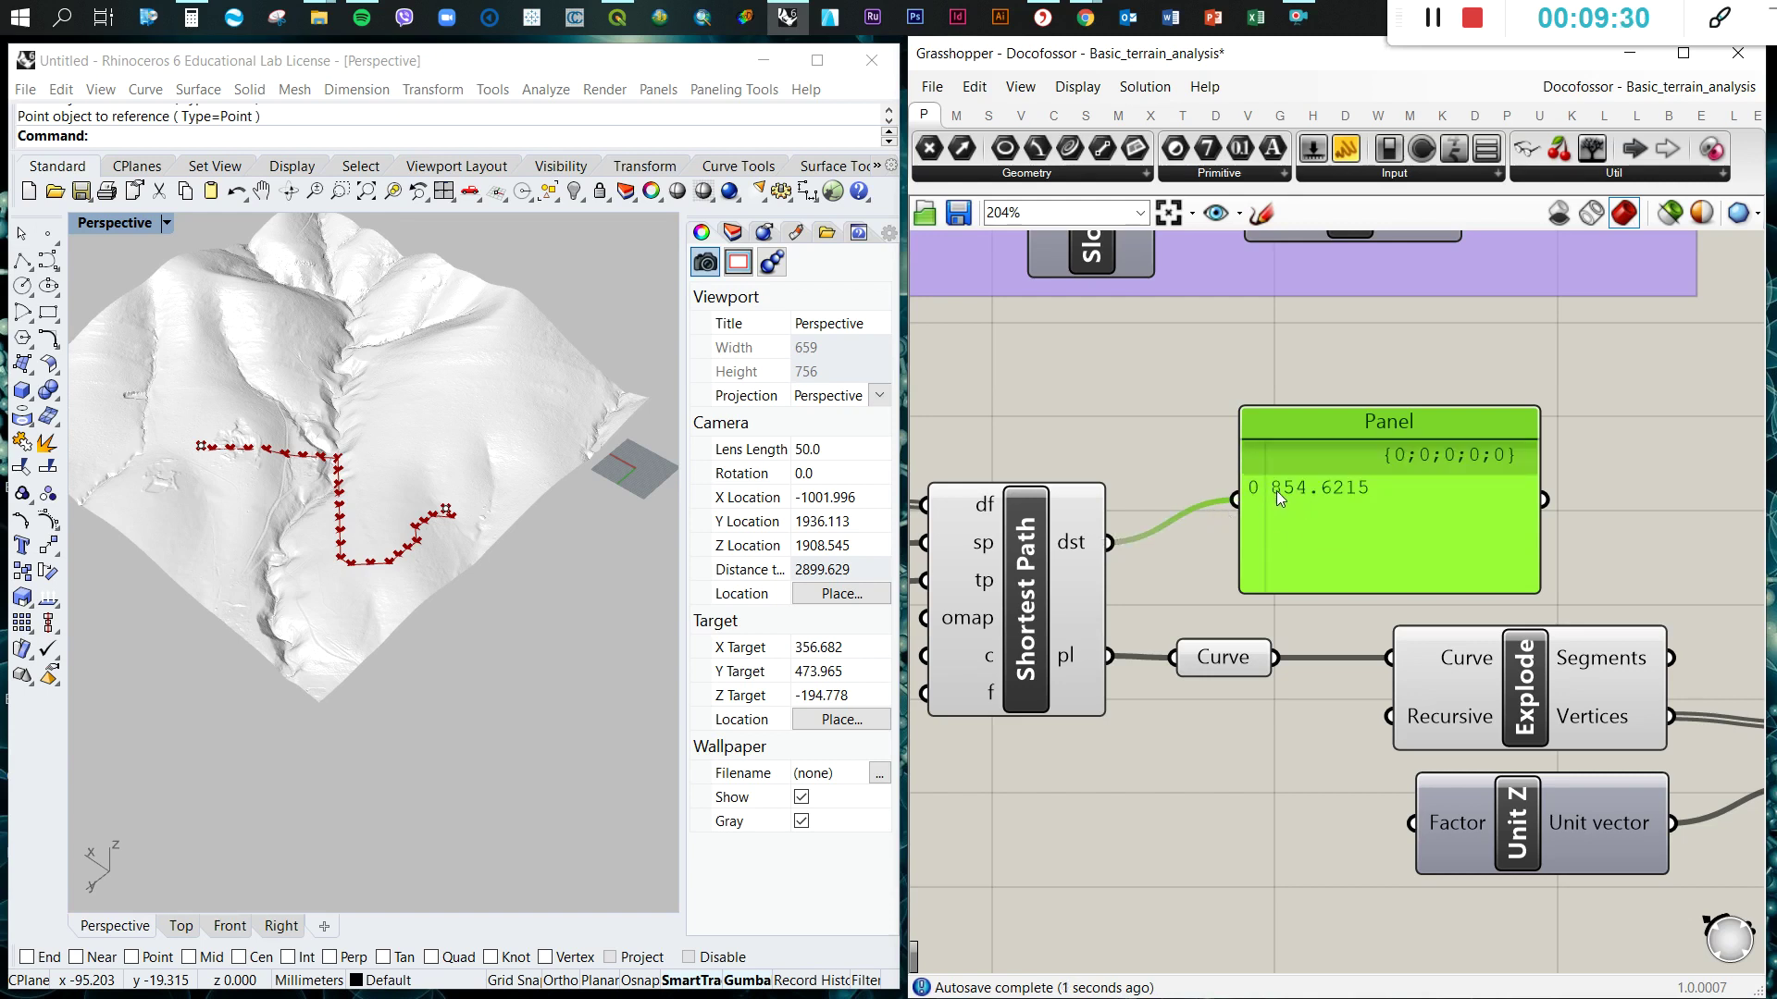
- Shrink the distance panel and place it closer to the Shortest Path component, above the Curve parameter
{"action": "left_click_drag", "start_coordinate": [1538, 592], "coordinate": [1462, 536]}
{"action": "left_click_drag", "start_coordinate": [1380, 426], "coordinate": [1327, 480]}
{"action": "scroll", "coordinate": [1373, 546], "scroll_direction": "down", "scroll_amount": 7}
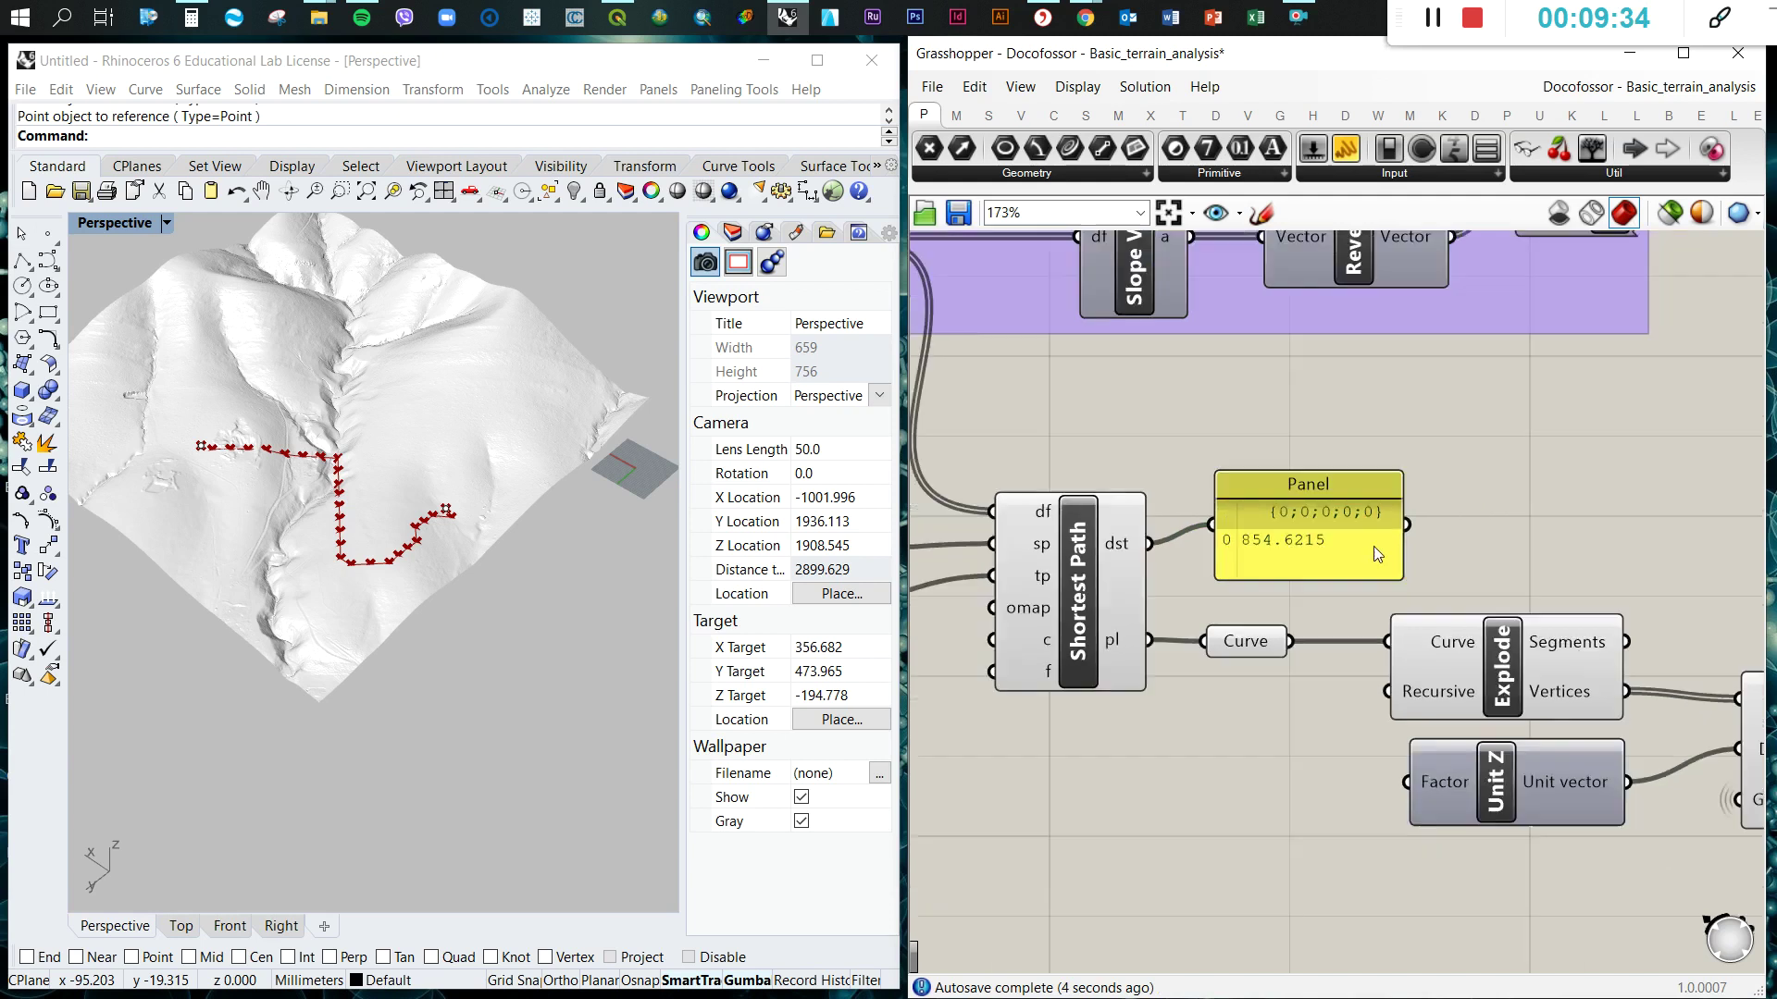
- Save the Basic_terrain_analysis definition
{"action": "scroll", "coordinate": [1490, 655], "scroll_direction": "up", "scroll_amount": 4}
{"action": "scroll", "coordinate": [1564, 629], "scroll_direction": "down", "scroll_amount": 4}
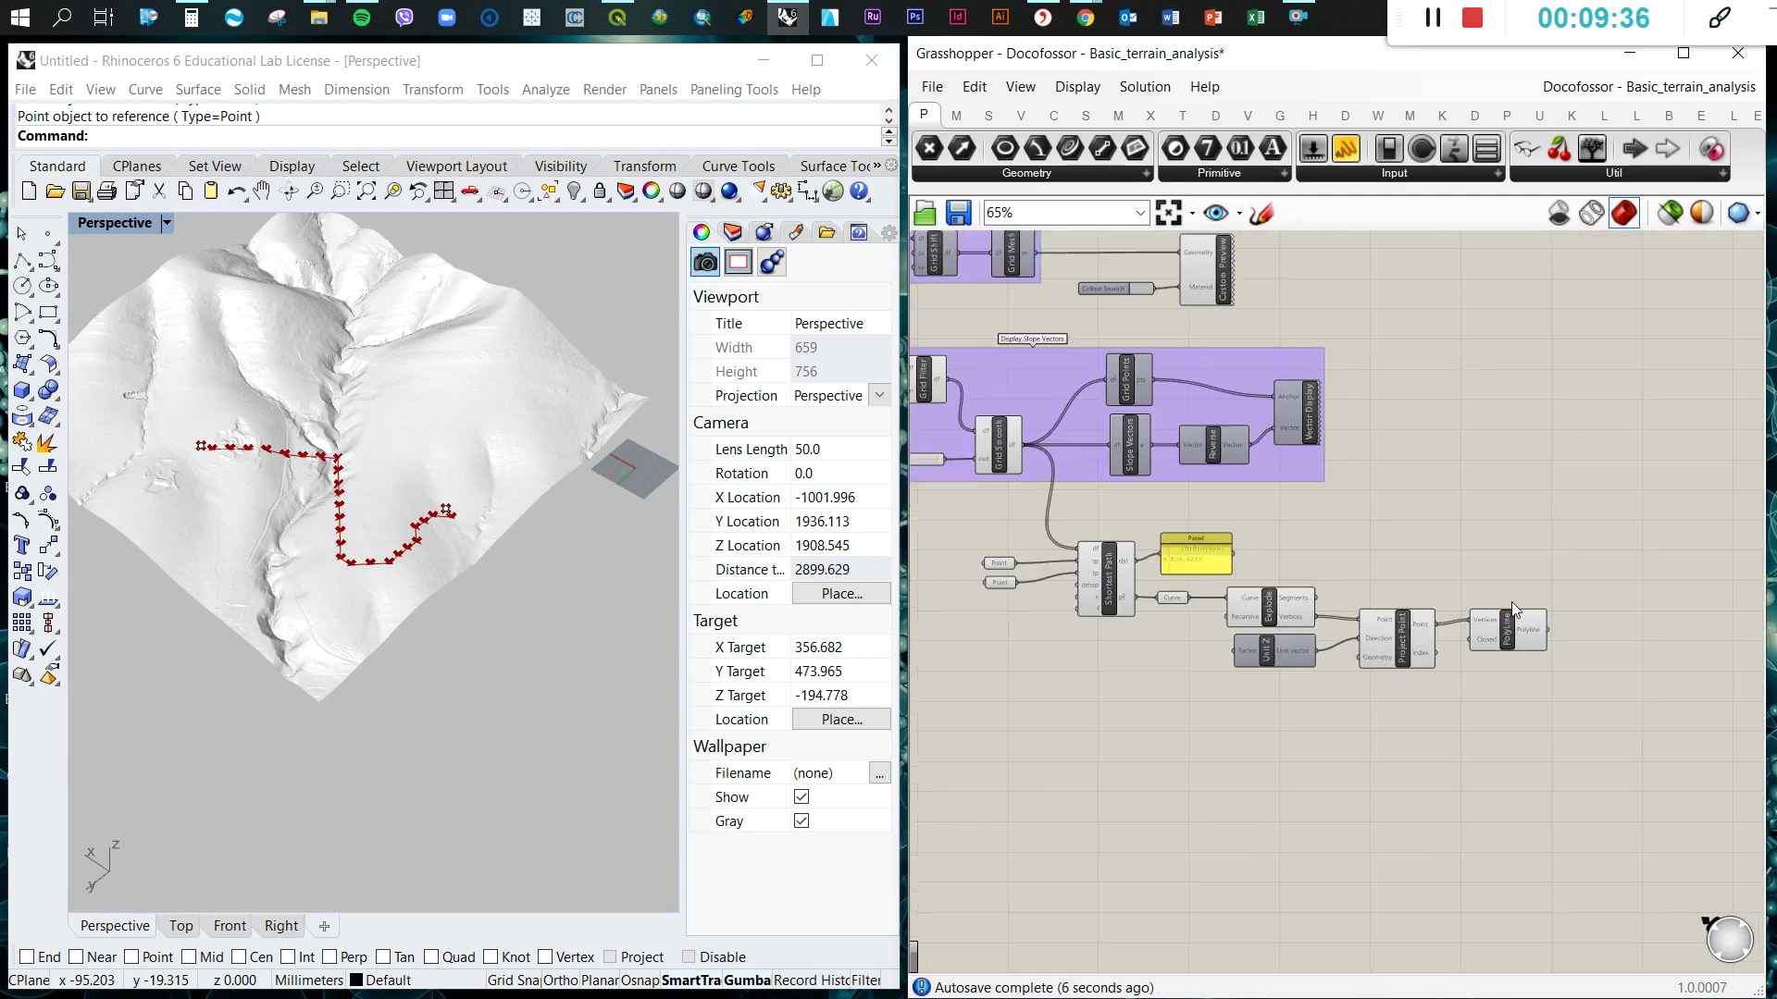
{"action": "right_click_drag", "start_coordinate": [1046, 545], "coordinate": [1159, 564]}
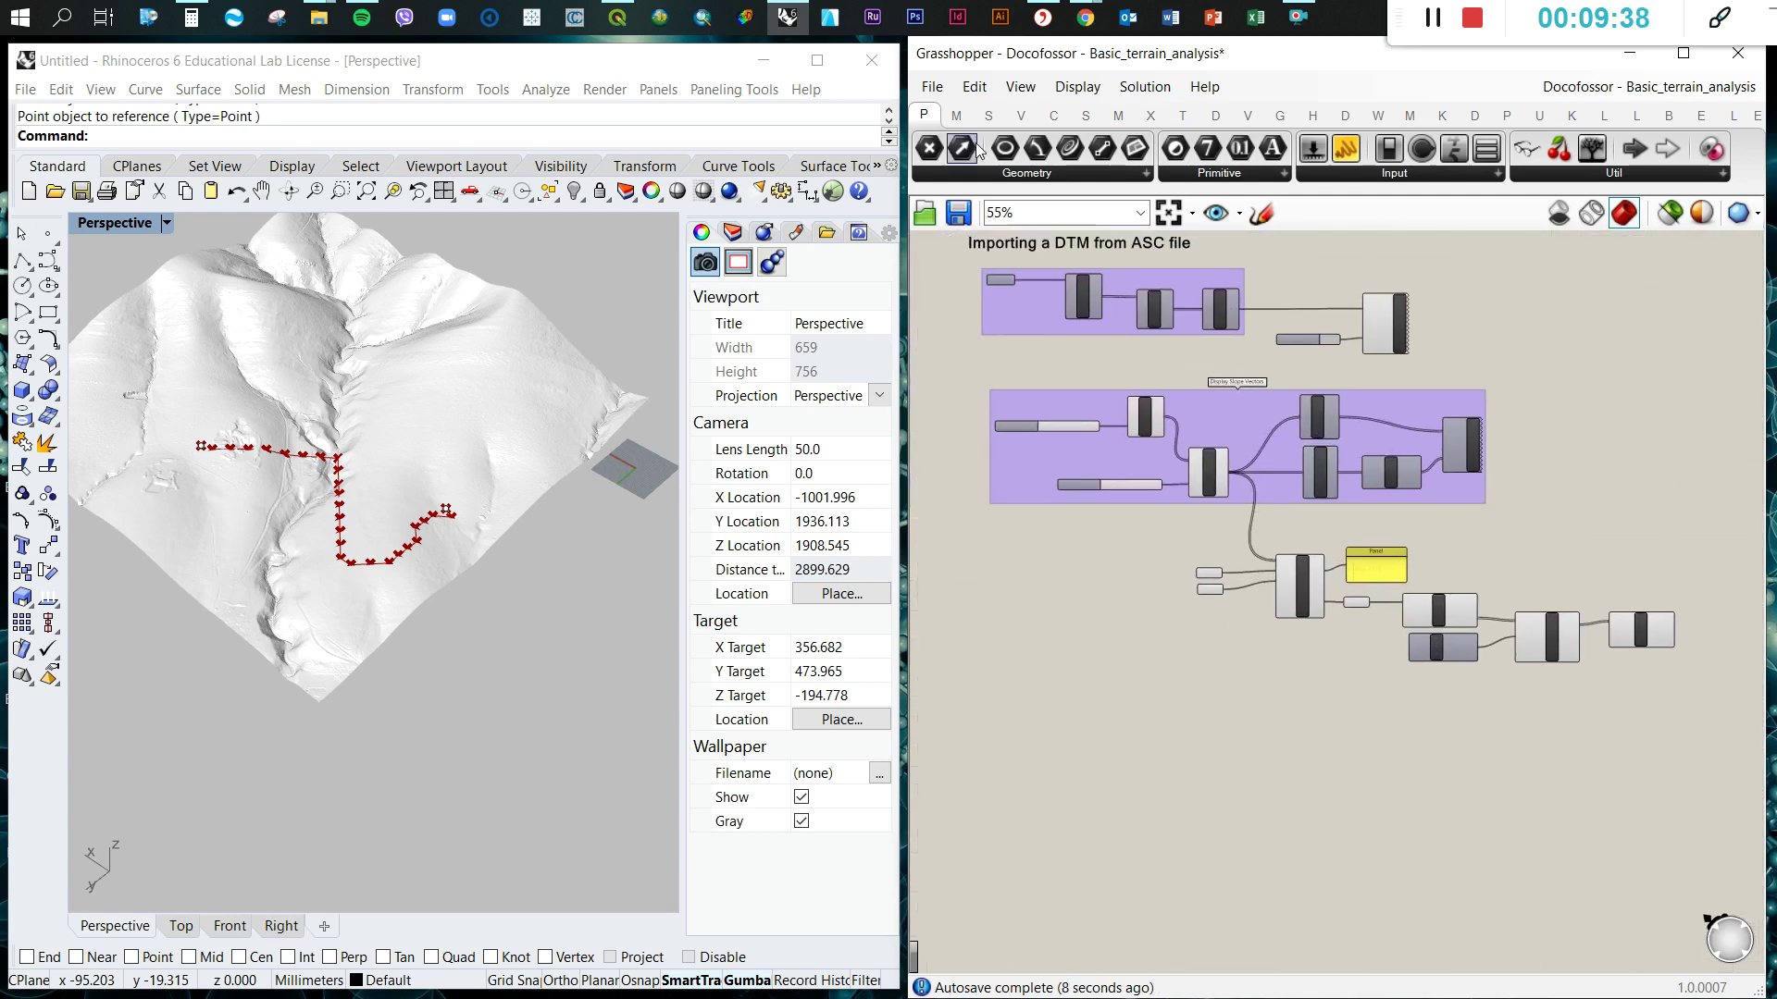
{"action": "left_click", "coordinate": [958, 213]}
- Set the number slider feeding Grid Filter's n input to 11
{"action": "scroll", "coordinate": [352, 466], "scroll_direction": "up", "scroll_amount": 3}
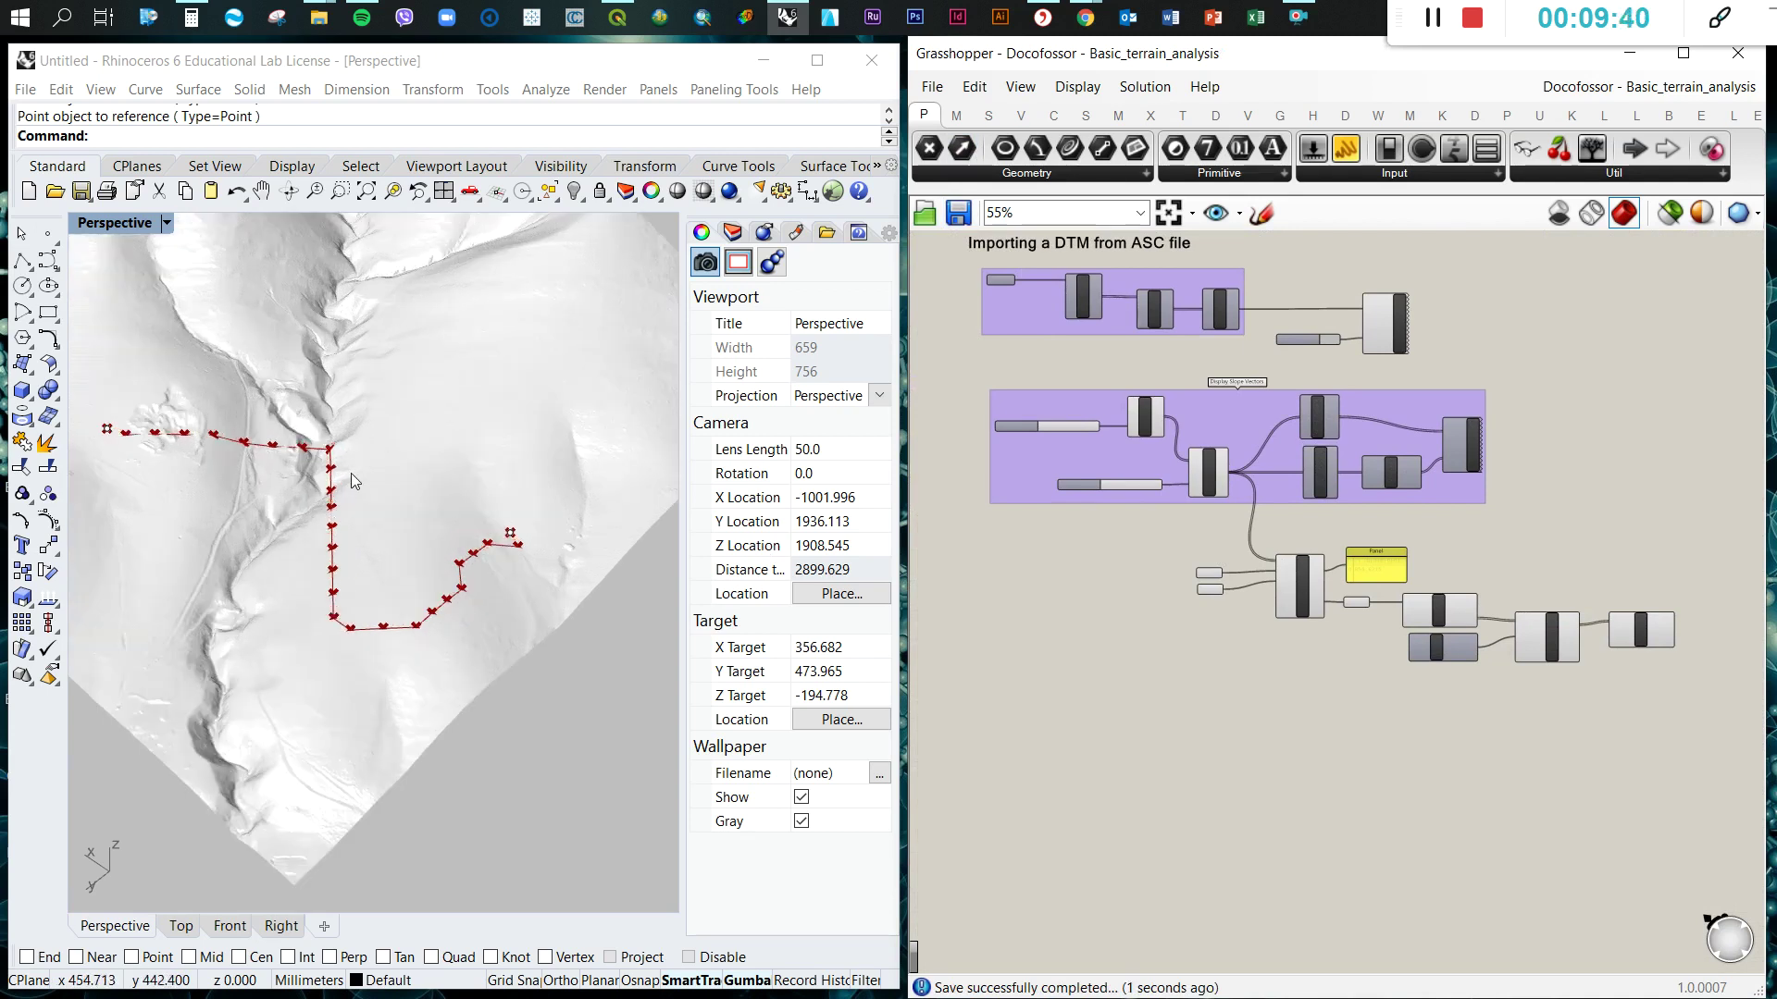
{"action": "scroll", "coordinate": [351, 474], "scroll_direction": "up", "scroll_amount": 2}
{"action": "scroll", "coordinate": [352, 474], "scroll_direction": "up", "scroll_amount": 2}
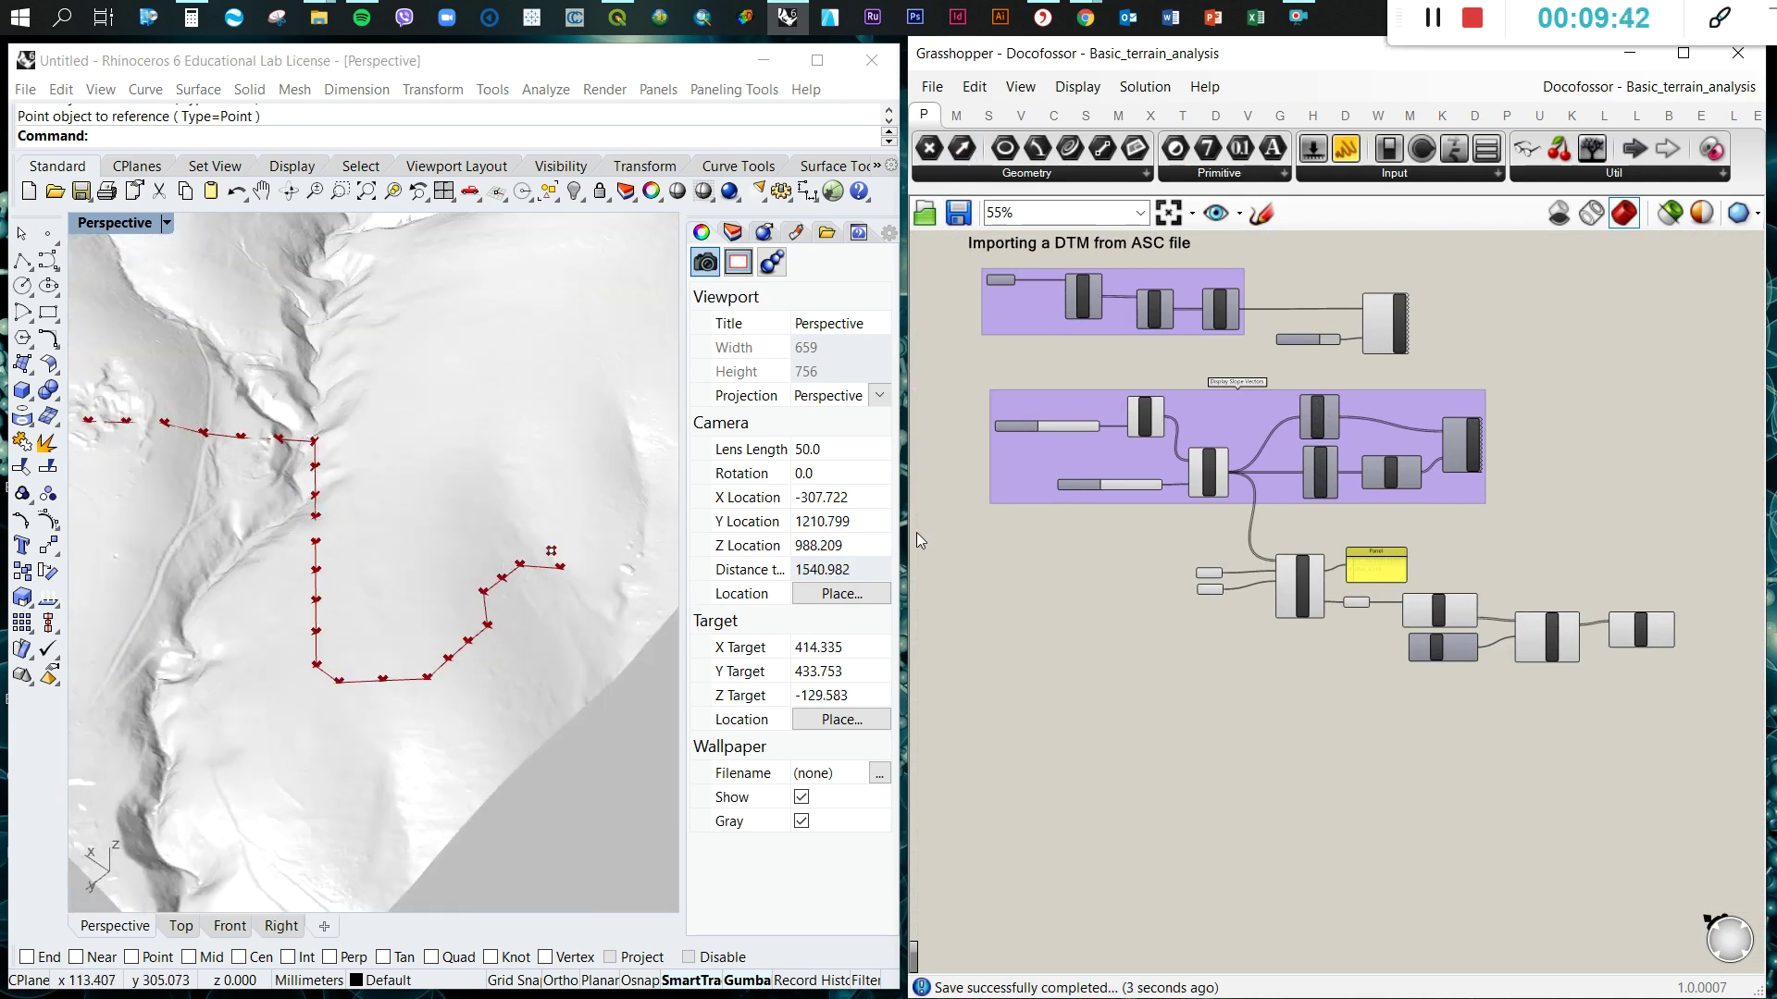
{"action": "scroll", "coordinate": [1125, 406], "scroll_direction": "up", "scroll_amount": 4}
{"action": "scroll", "coordinate": [1018, 453], "scroll_direction": "up", "scroll_amount": 3}
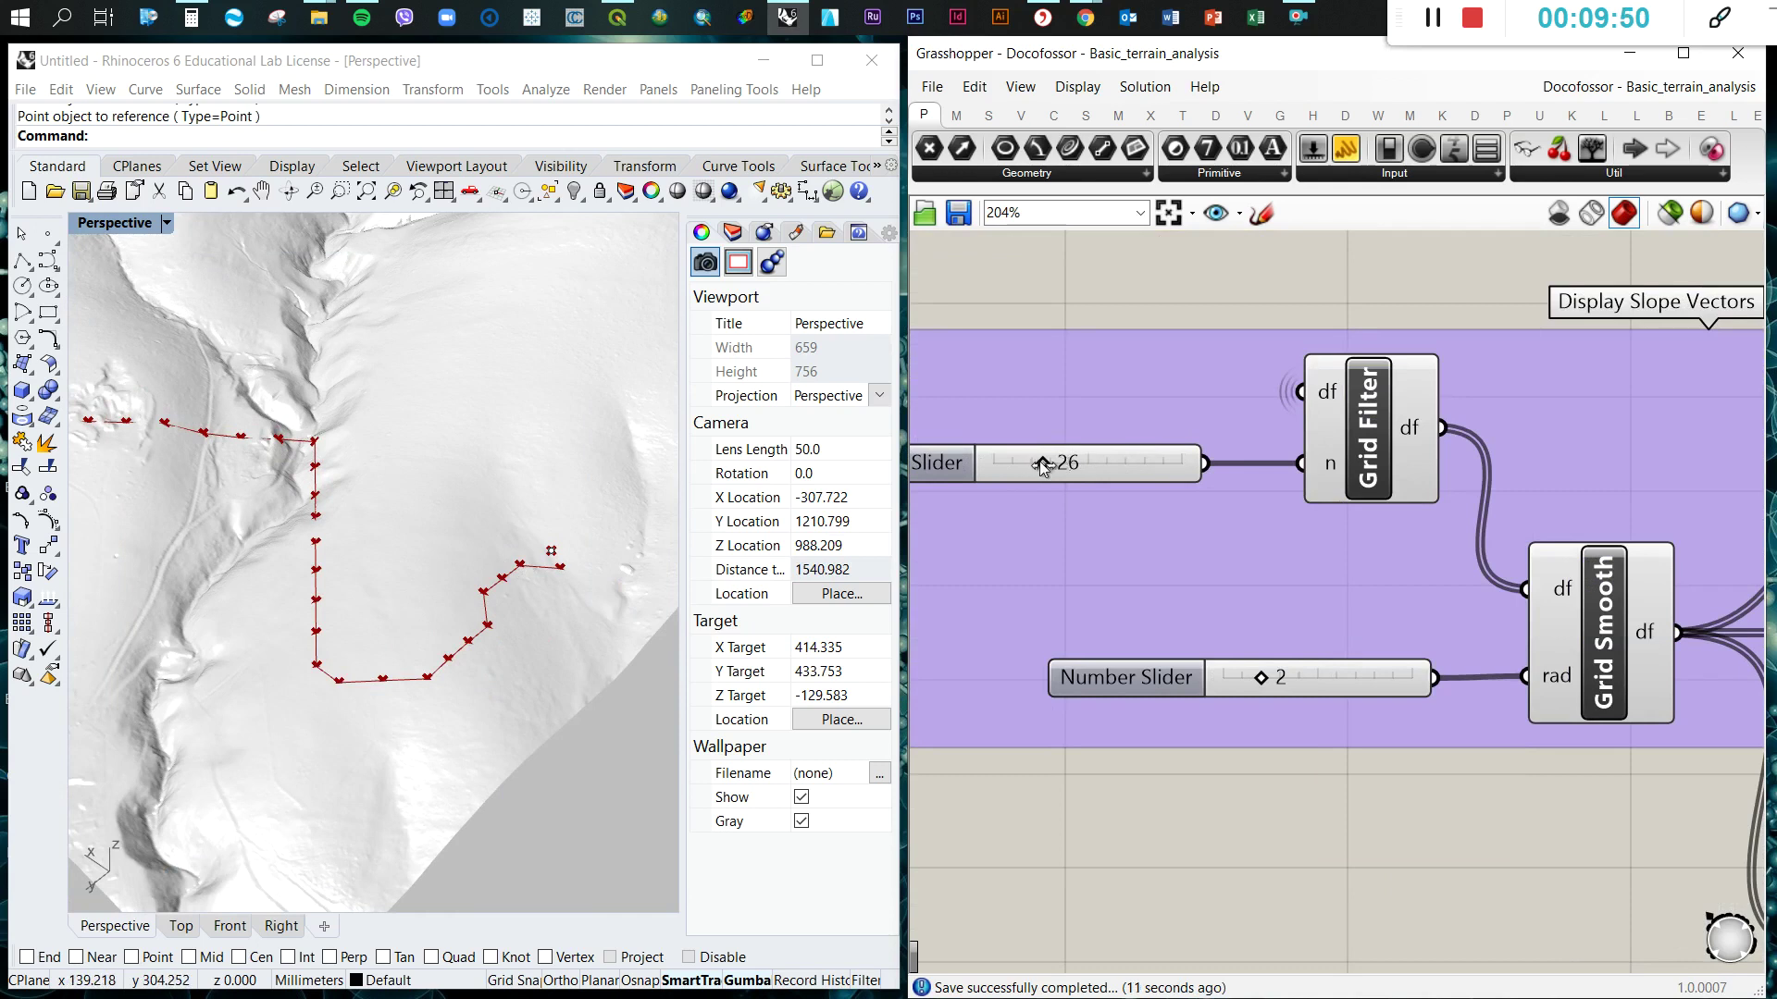
{"action": "left_click_drag", "start_coordinate": [1036, 469], "coordinate": [1015, 464]}
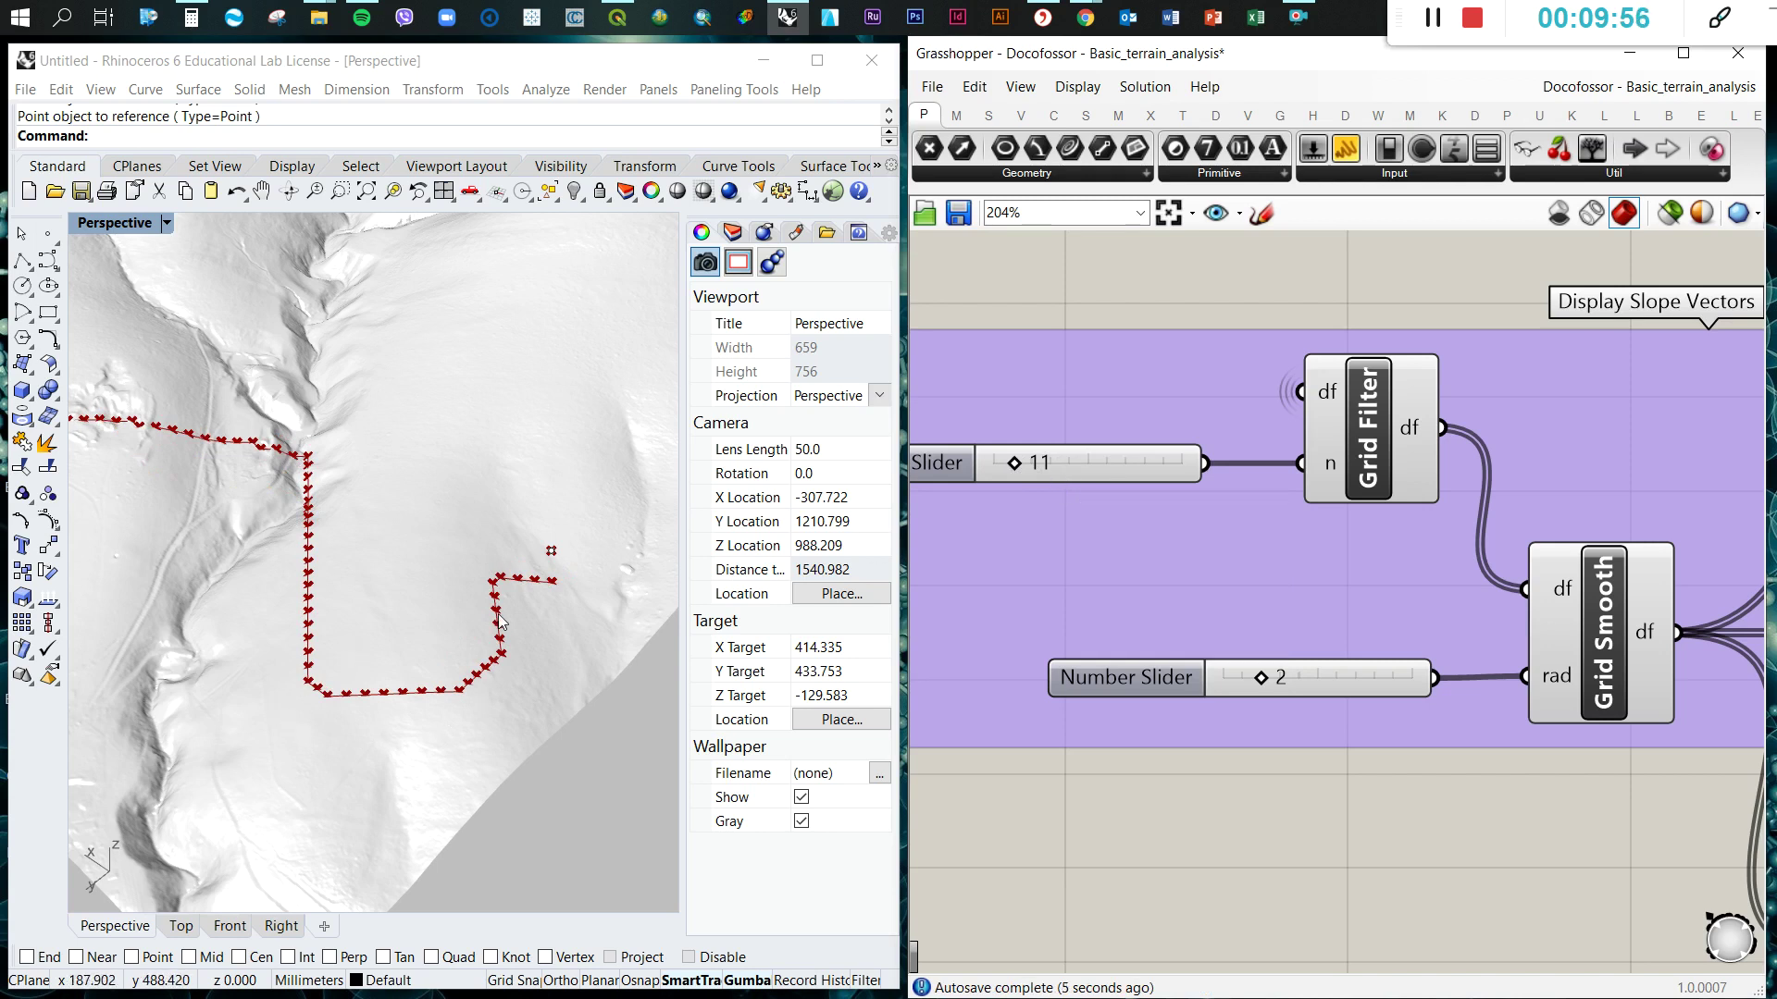
- Set the number slider for Grid Smooth's rad input to 1 and check the recomputed path on the terrain
{"action": "scroll", "coordinate": [211, 507], "scroll_direction": "up", "scroll_amount": 4}
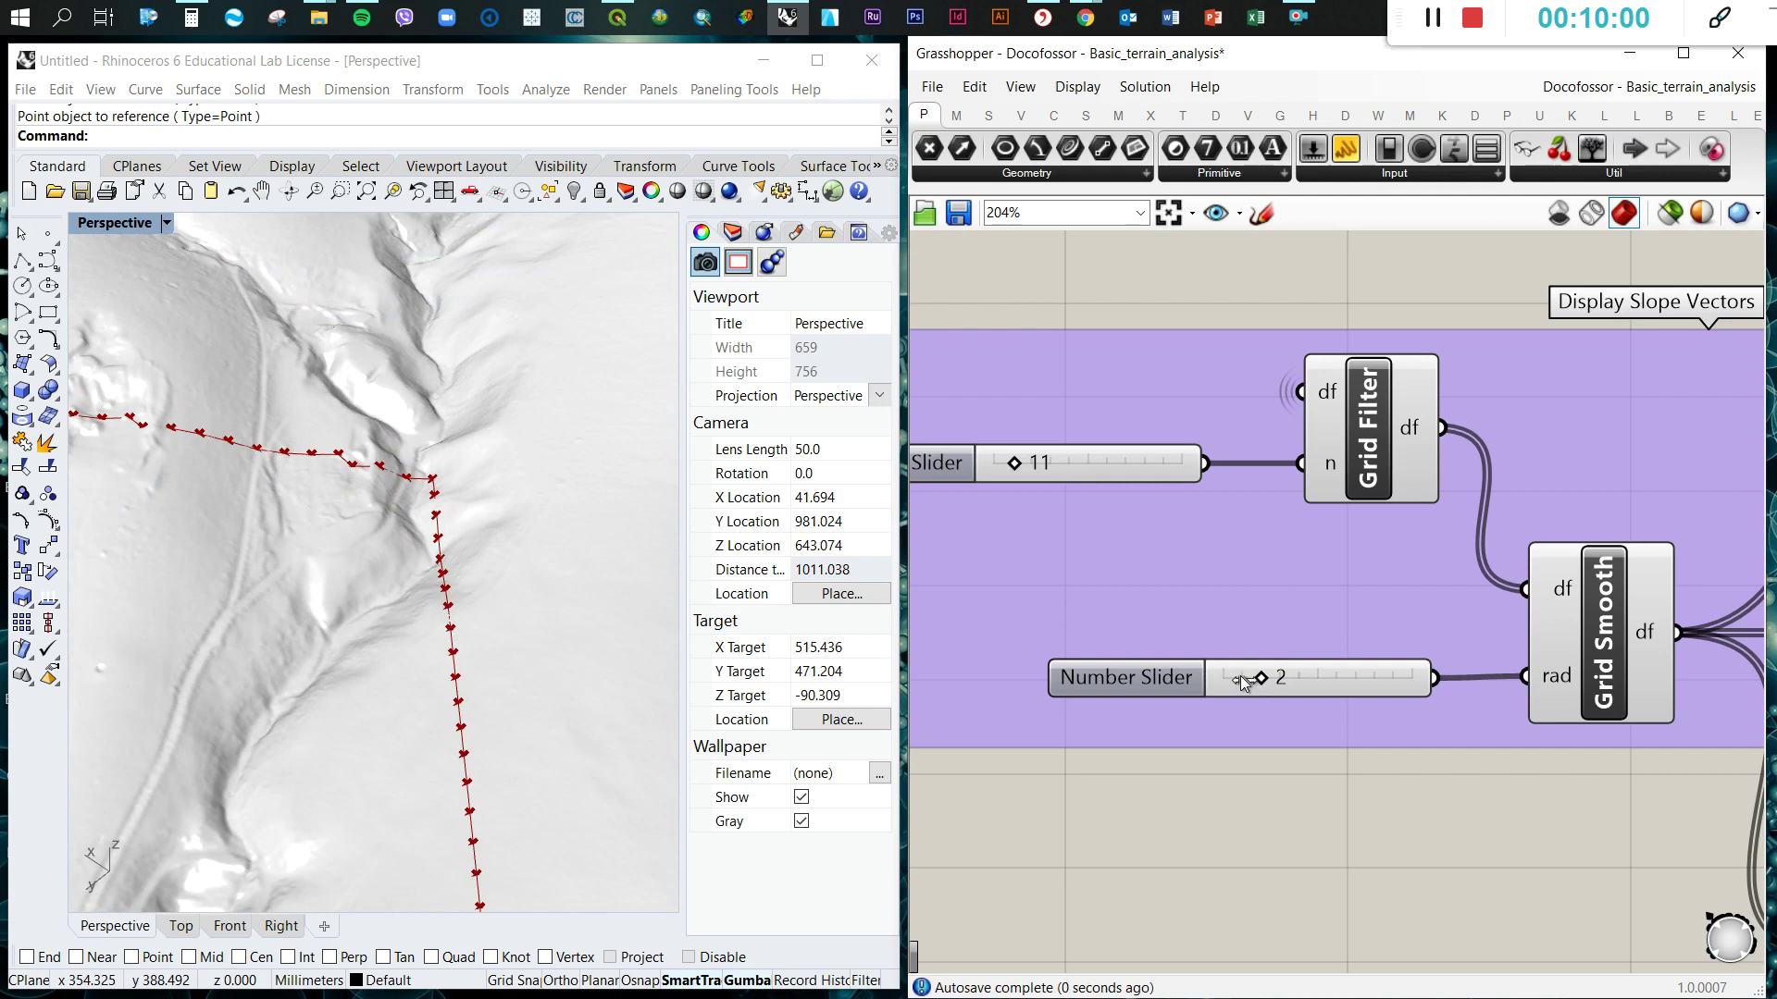
{"action": "left_click_drag", "start_coordinate": [1244, 681], "coordinate": [1241, 682]}
{"action": "scroll", "coordinate": [269, 500], "scroll_direction": "down", "scroll_amount": 5}
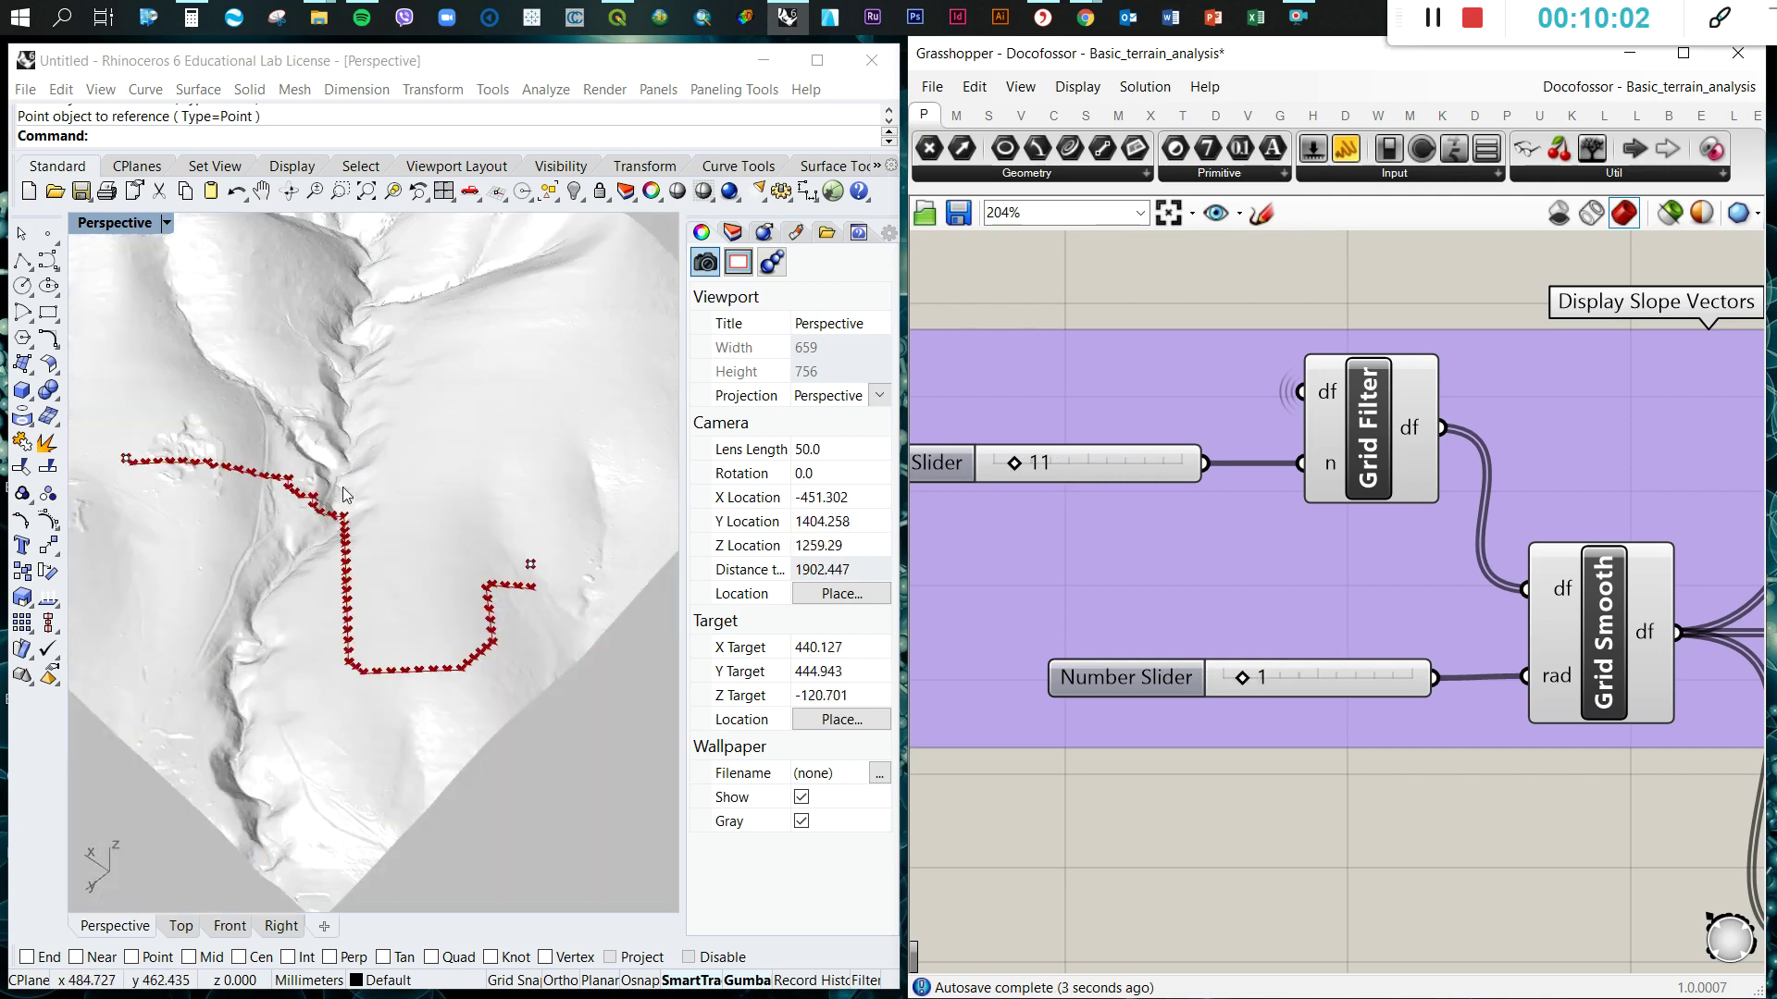
{"action": "scroll", "coordinate": [397, 641], "scroll_direction": "up", "scroll_amount": 5}
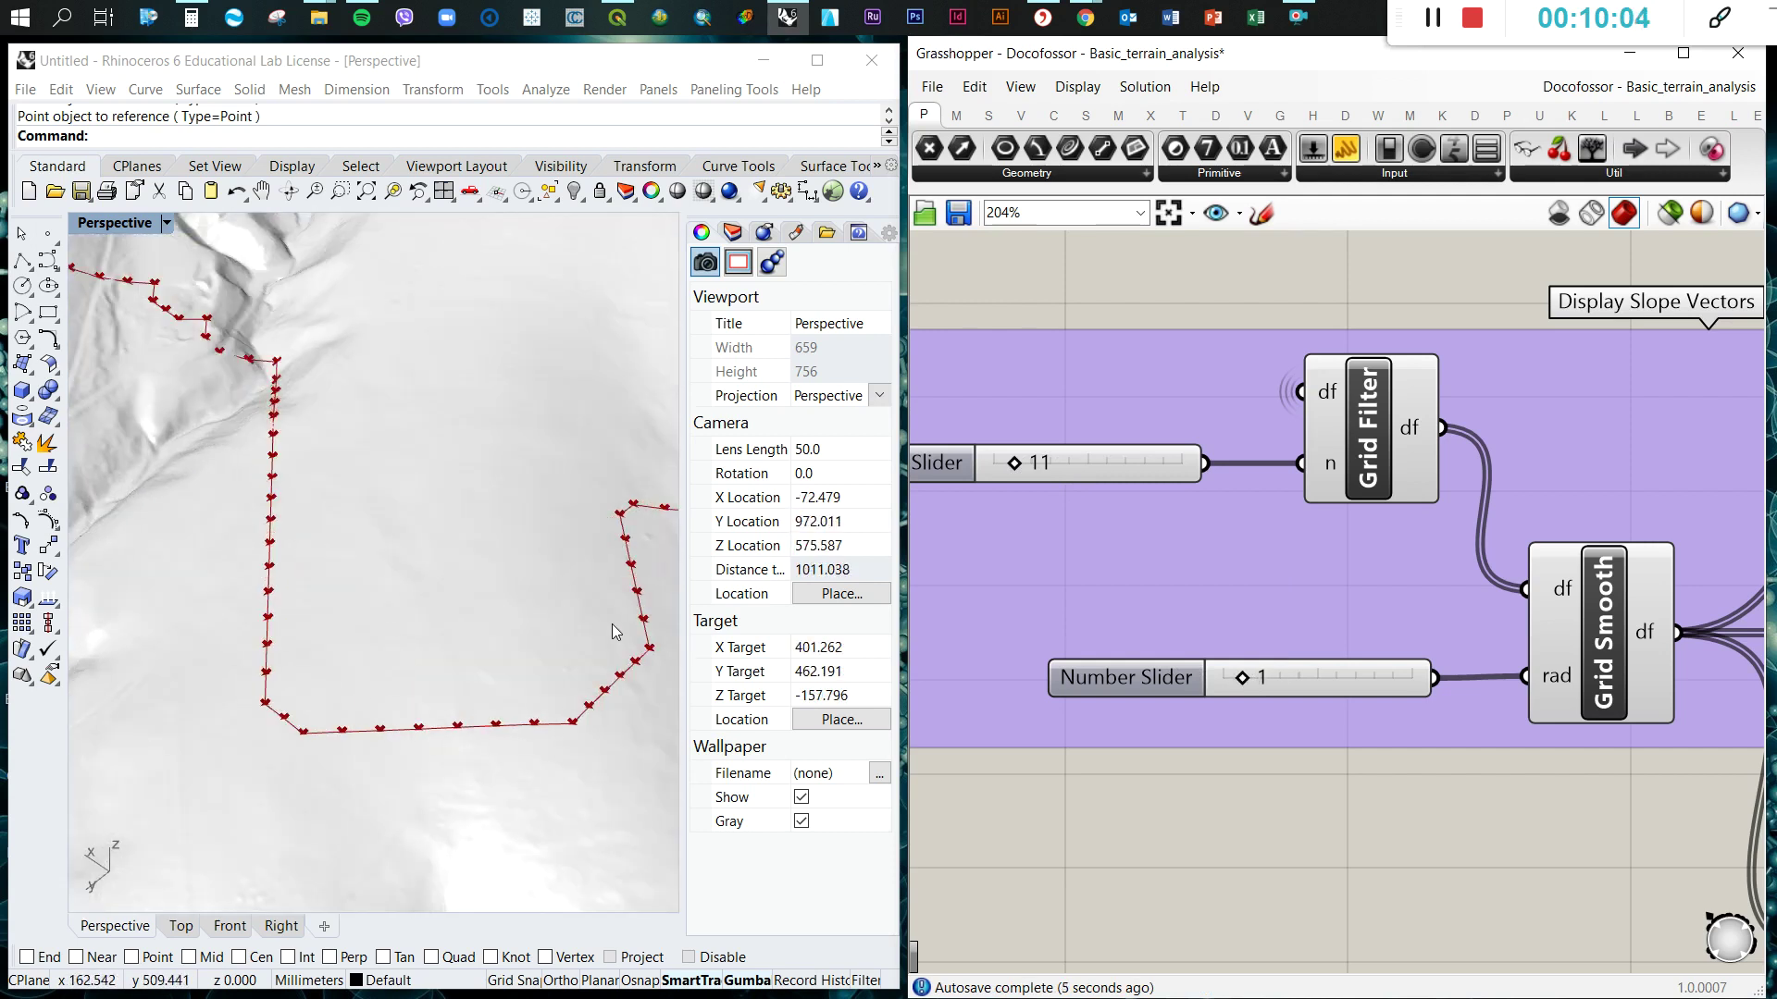
- Inspect the shortest path on the terrain and set the number slider feeding Grid Filter's n input to 19
{"action": "right_click_drag", "start_coordinate": [613, 624], "coordinate": [447, 438]}
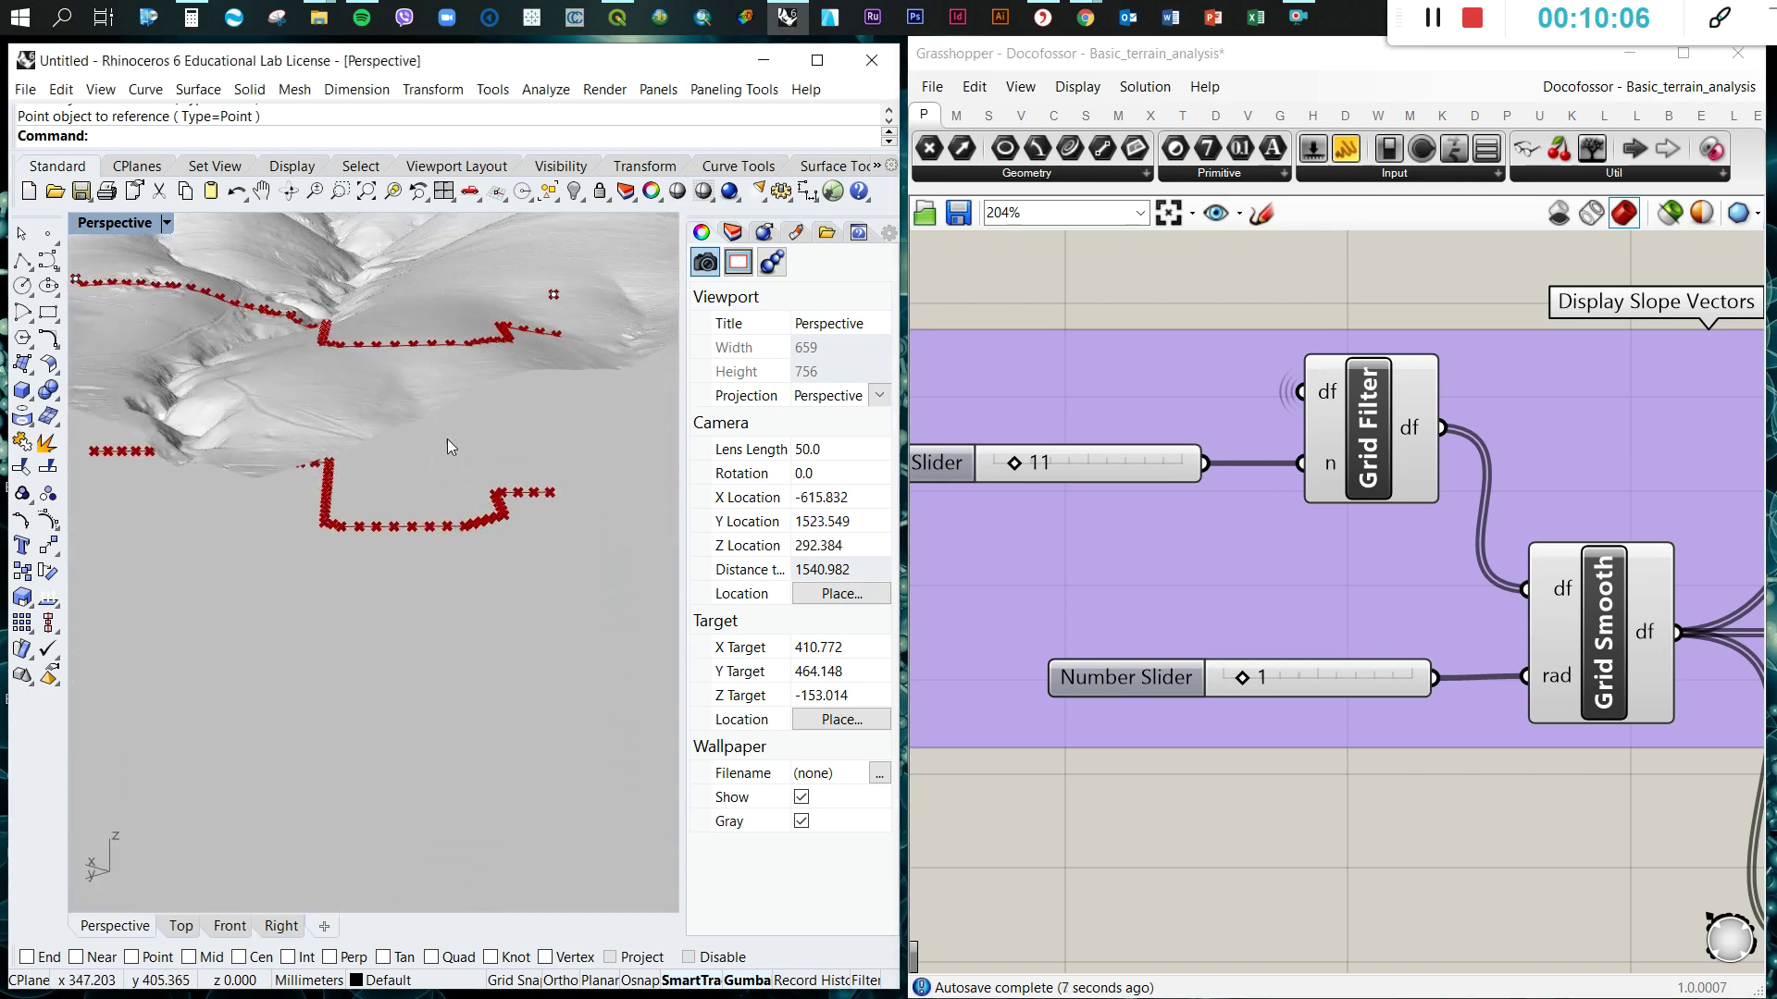
{"action": "right_click_drag", "start_coordinate": [428, 319], "coordinate": [339, 412]}
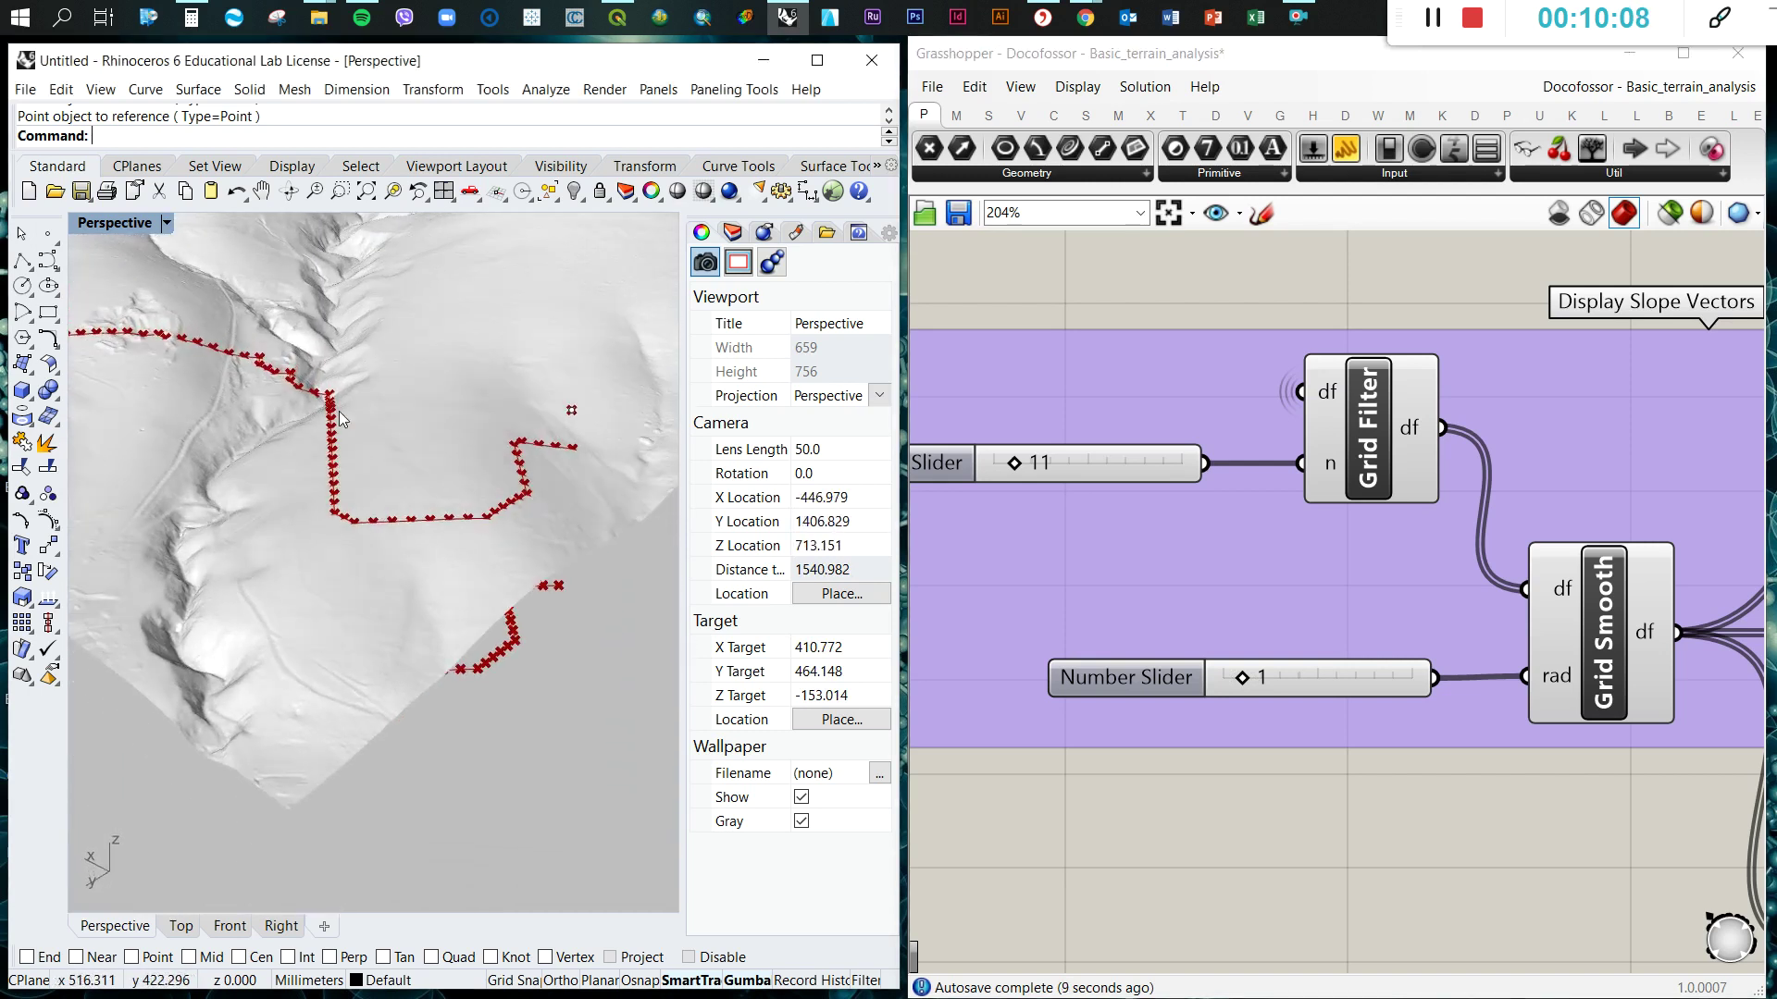
{"action": "scroll", "coordinate": [420, 465], "scroll_direction": "up", "scroll_amount": 8}
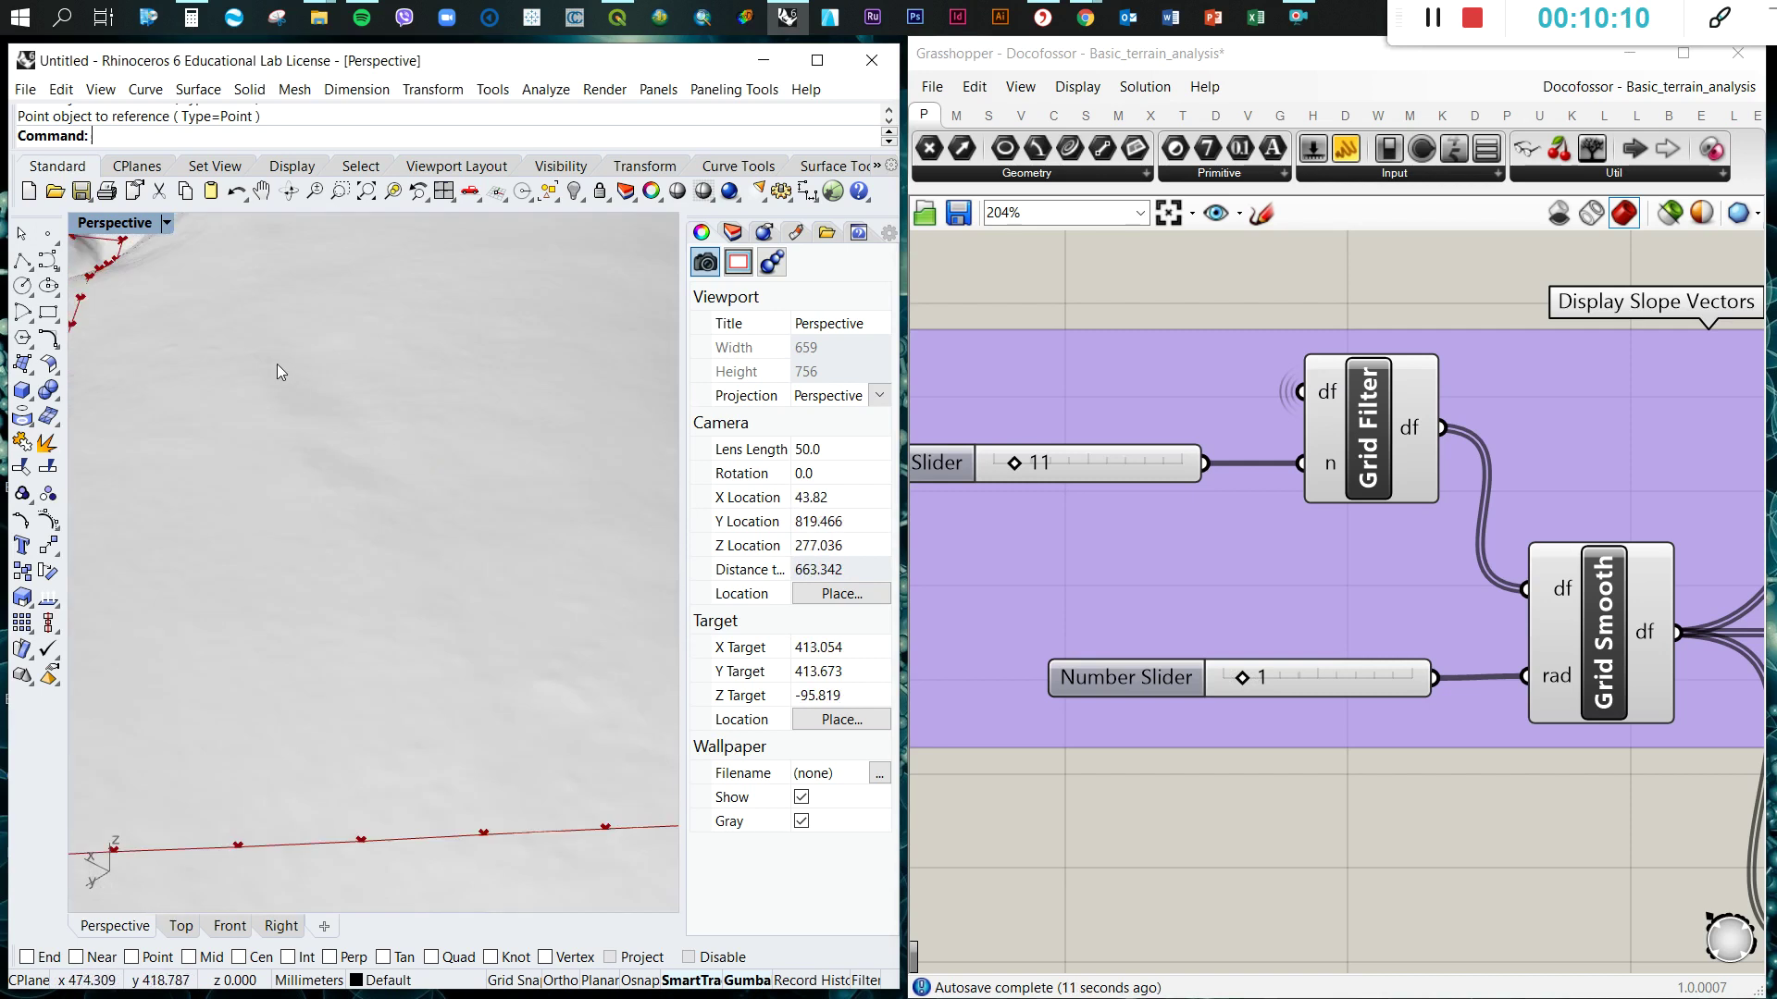
{"action": "scroll", "coordinate": [275, 365], "scroll_direction": "down", "scroll_amount": 6}
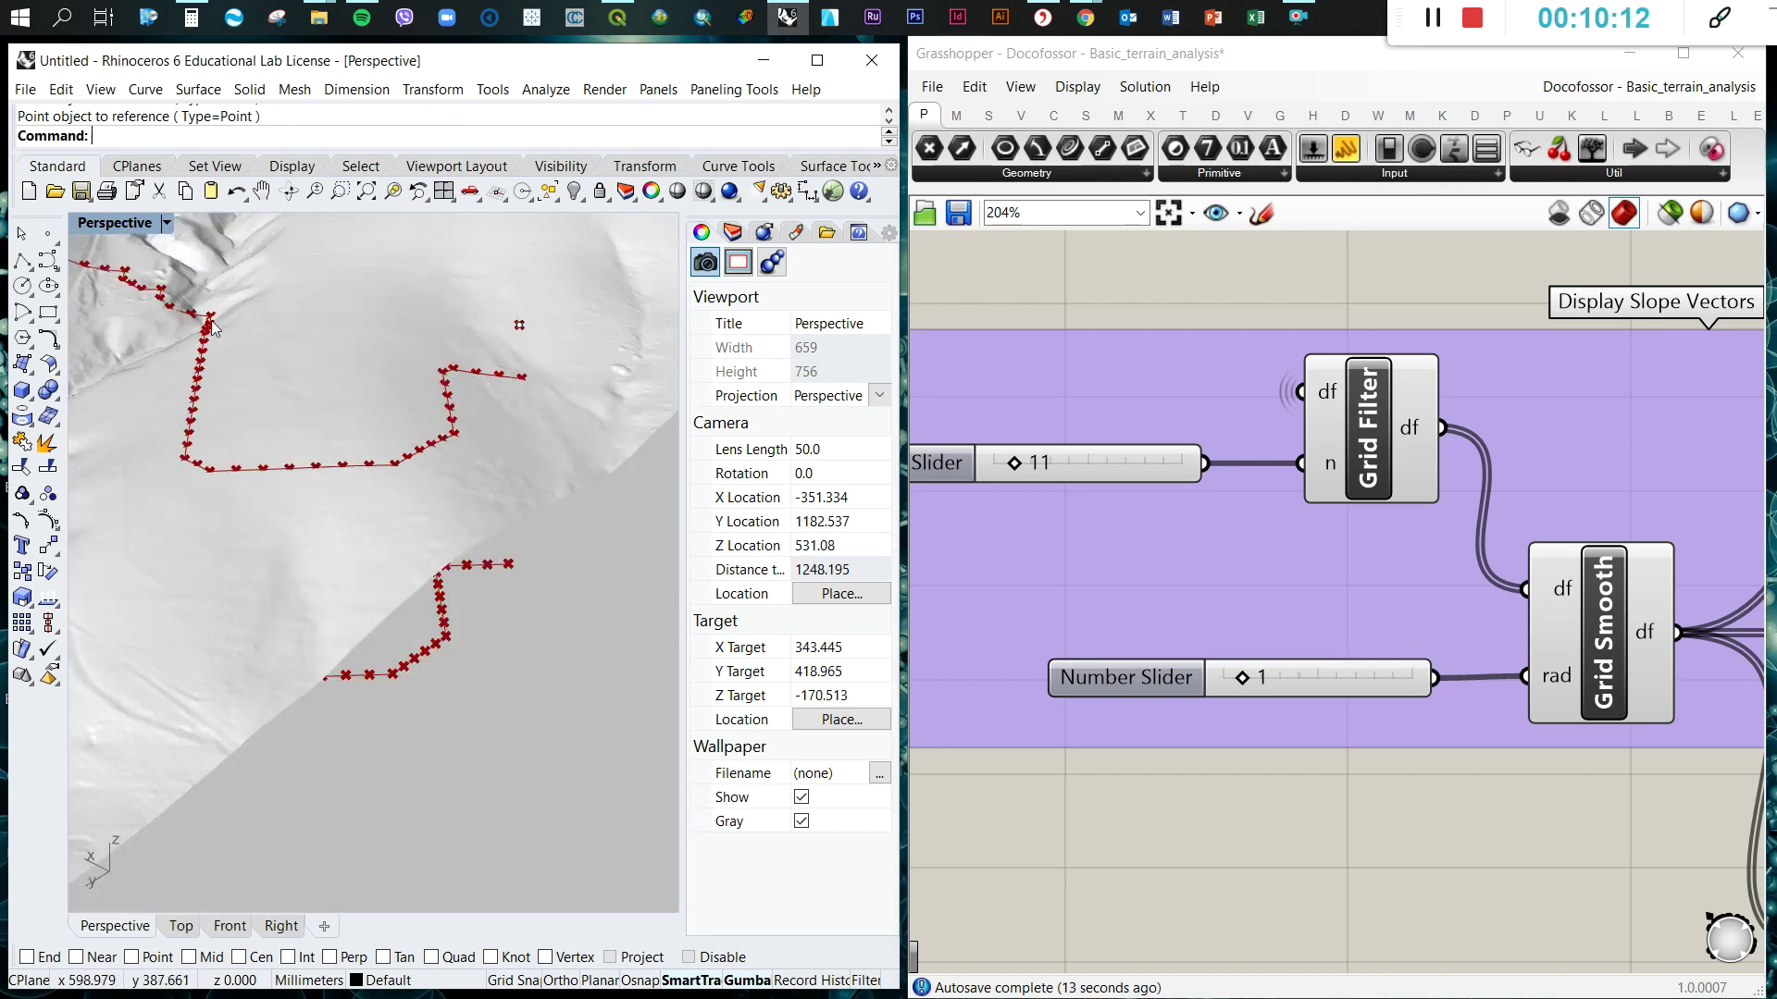
{"action": "right_click_drag", "start_coordinate": [265, 355], "coordinate": [402, 398]}
{"action": "scroll", "coordinate": [161, 478], "scroll_direction": "down", "scroll_amount": 6}
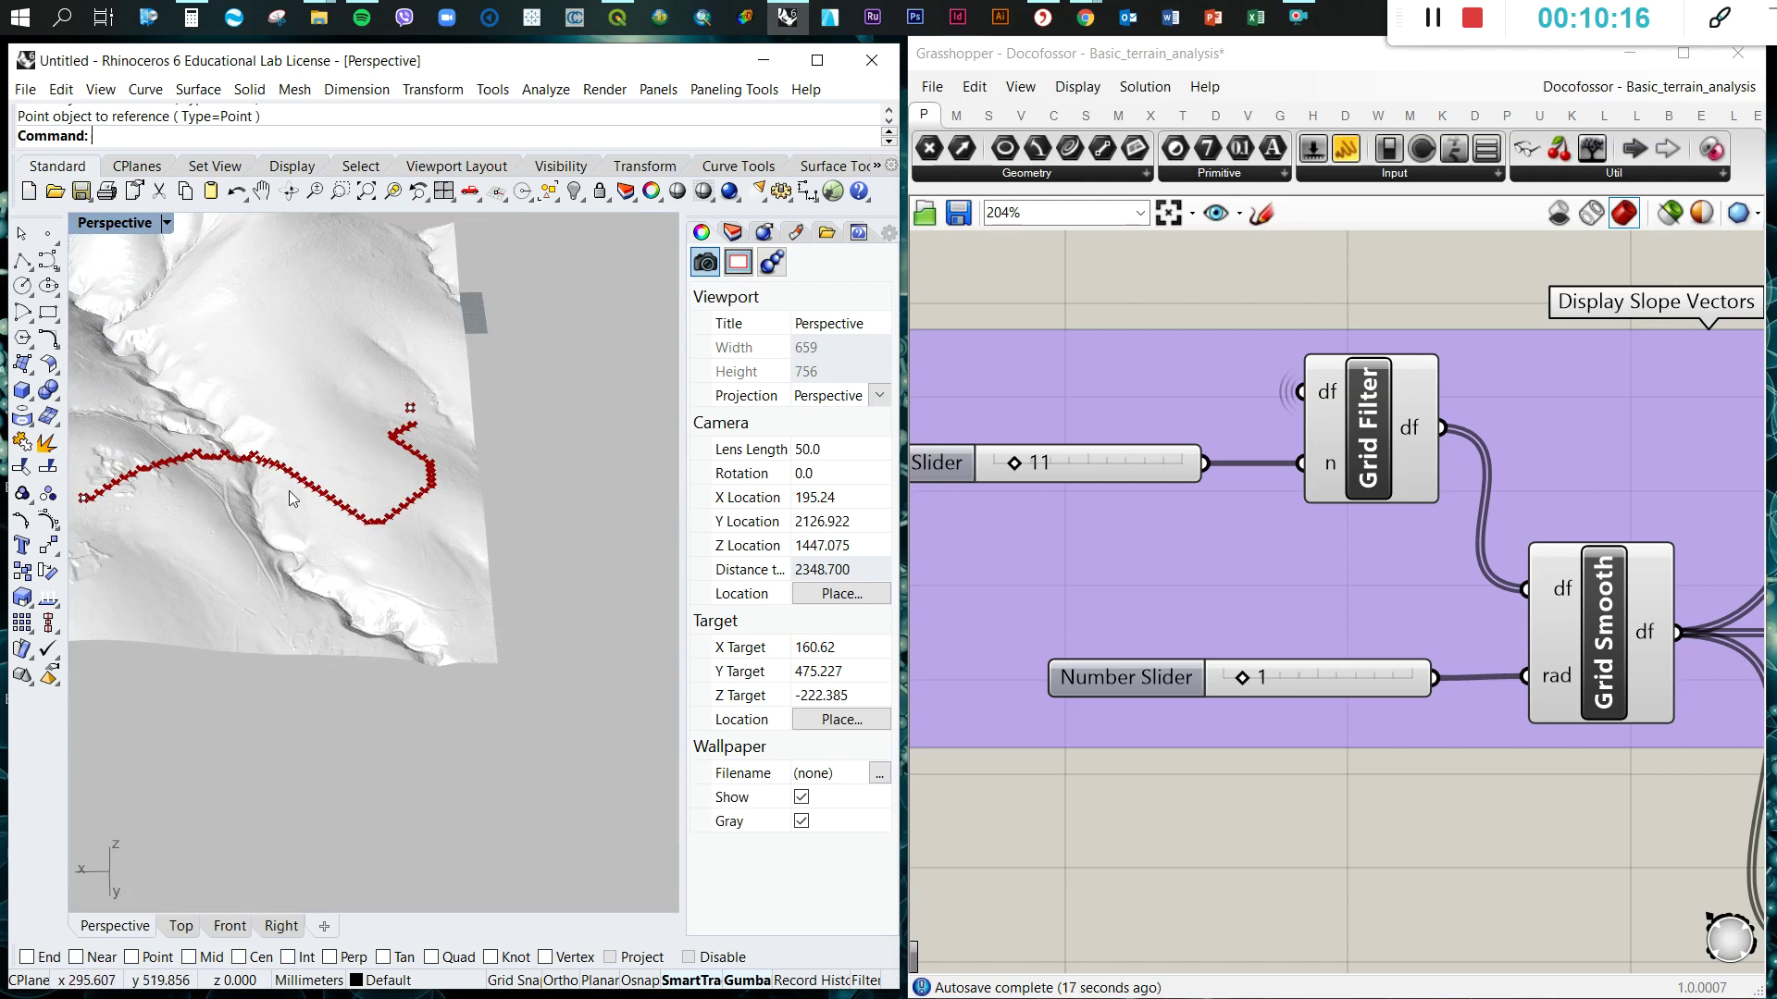
{"action": "left_click", "coordinate": [1025, 467]}
{"action": "left_click_drag", "start_coordinate": [1034, 467], "coordinate": [1047, 465]}
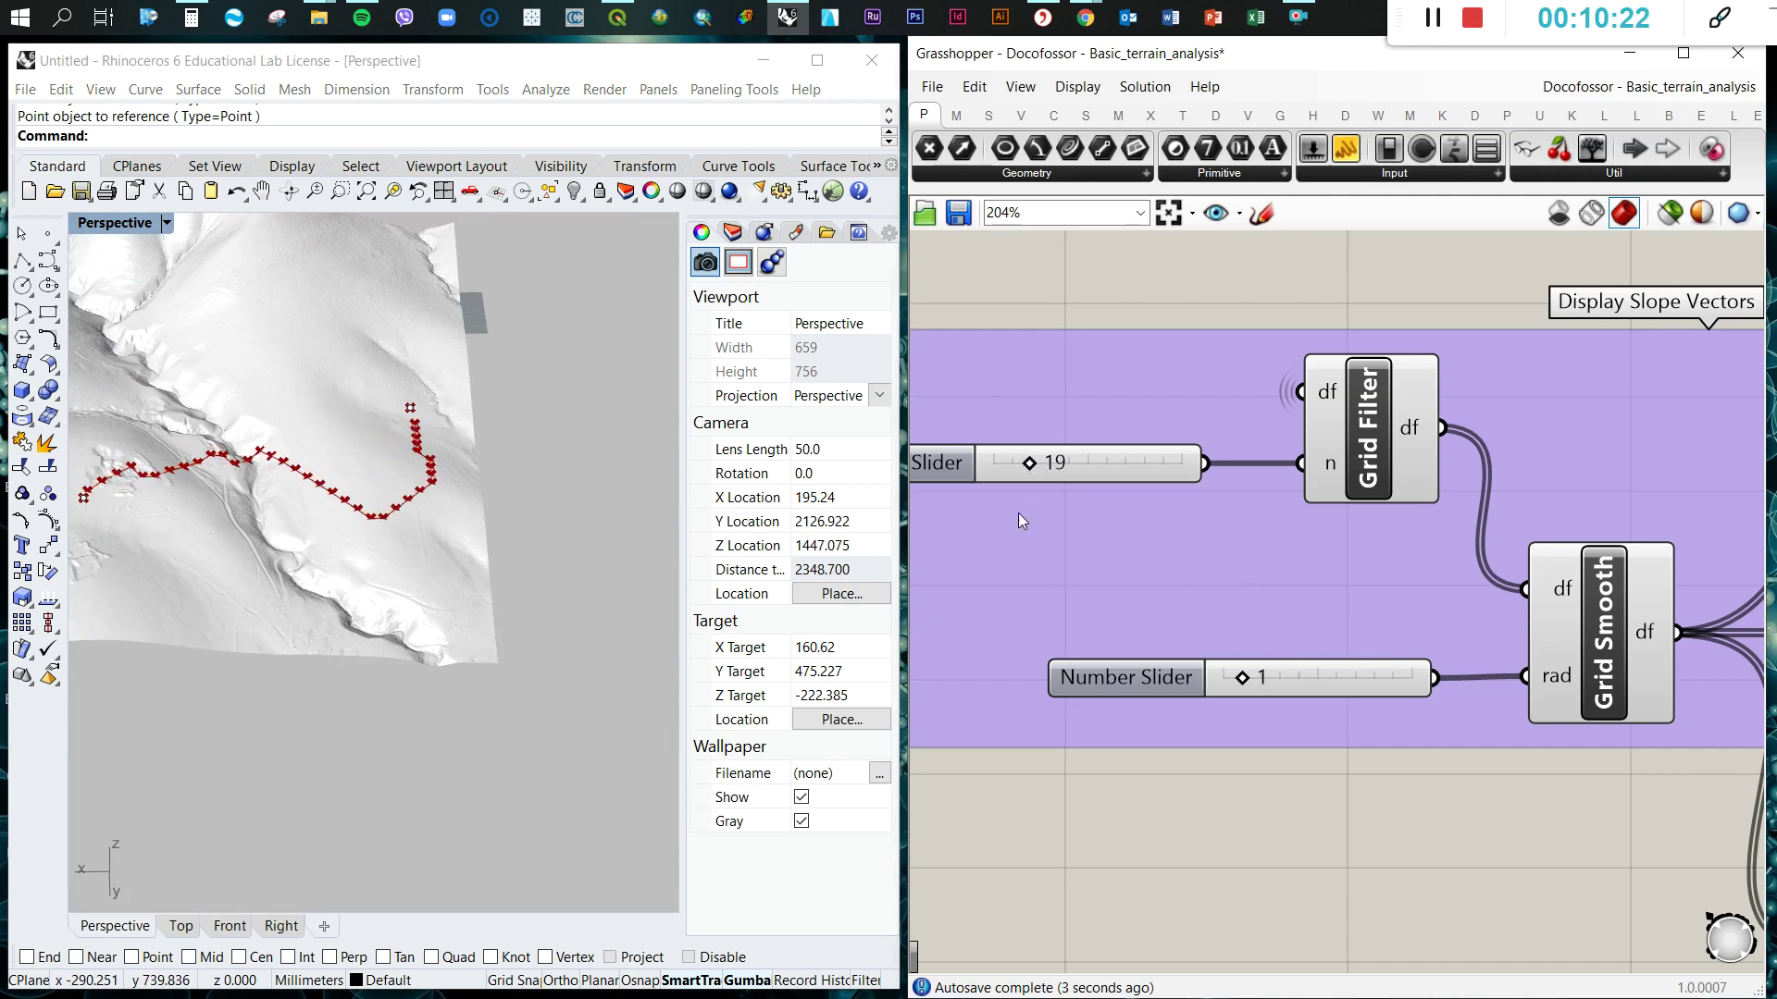
{"action": "scroll", "coordinate": [468, 491], "scroll_direction": "up", "scroll_amount": 5}
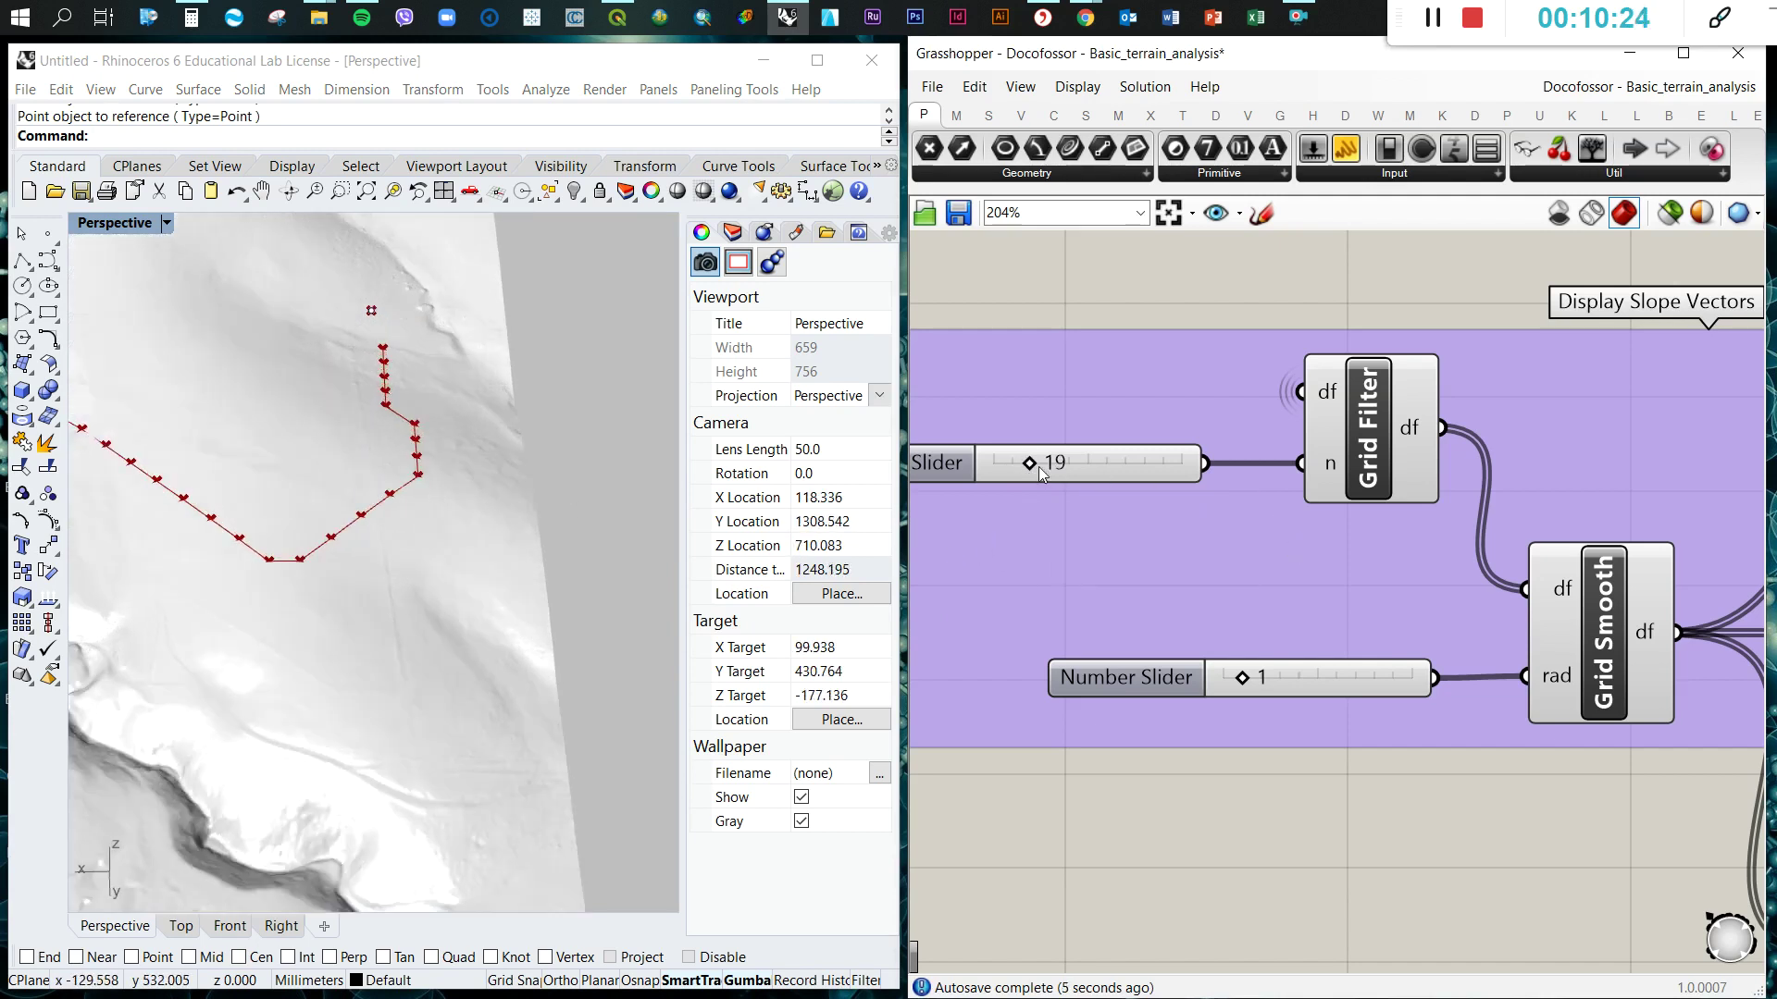
- Set Grid Filter's n slider to 13 and check the recomputed path across the valley
{"action": "left_click_drag", "start_coordinate": [1018, 465], "coordinate": [1016, 465]}
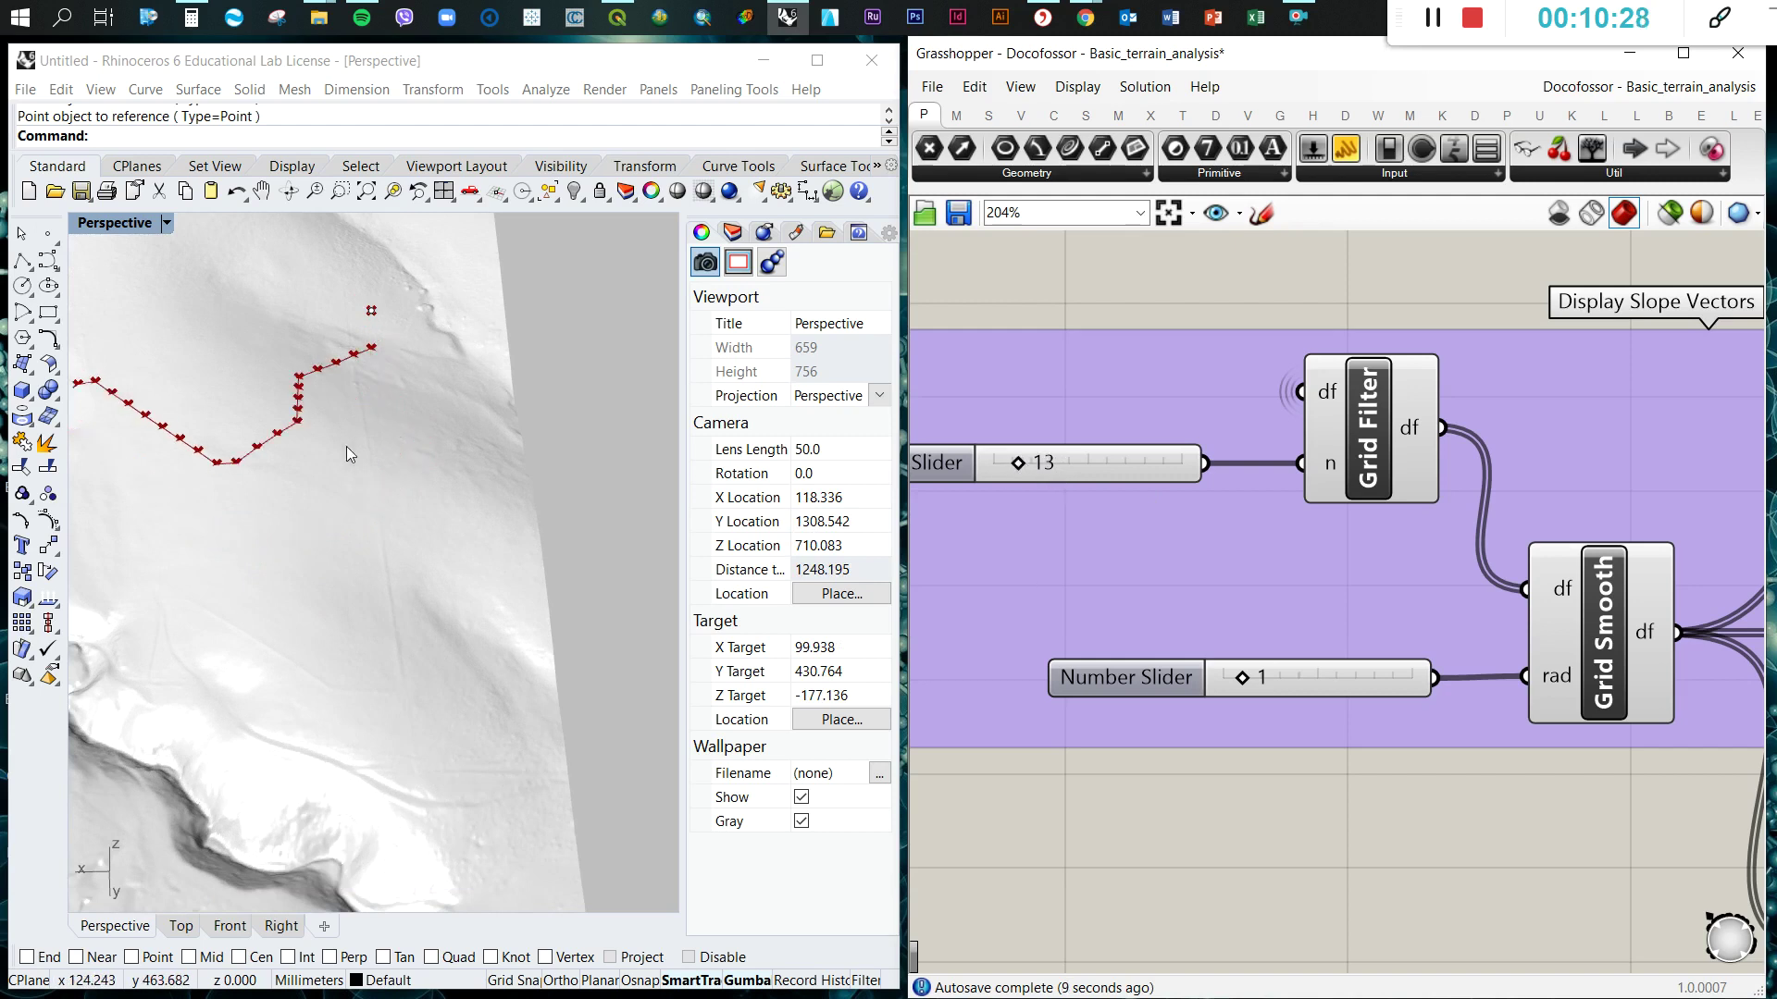
{"action": "scroll", "coordinate": [614, 541], "scroll_direction": "down", "scroll_amount": 6}
{"action": "scroll", "coordinate": [157, 435], "scroll_direction": "up", "scroll_amount": 6}
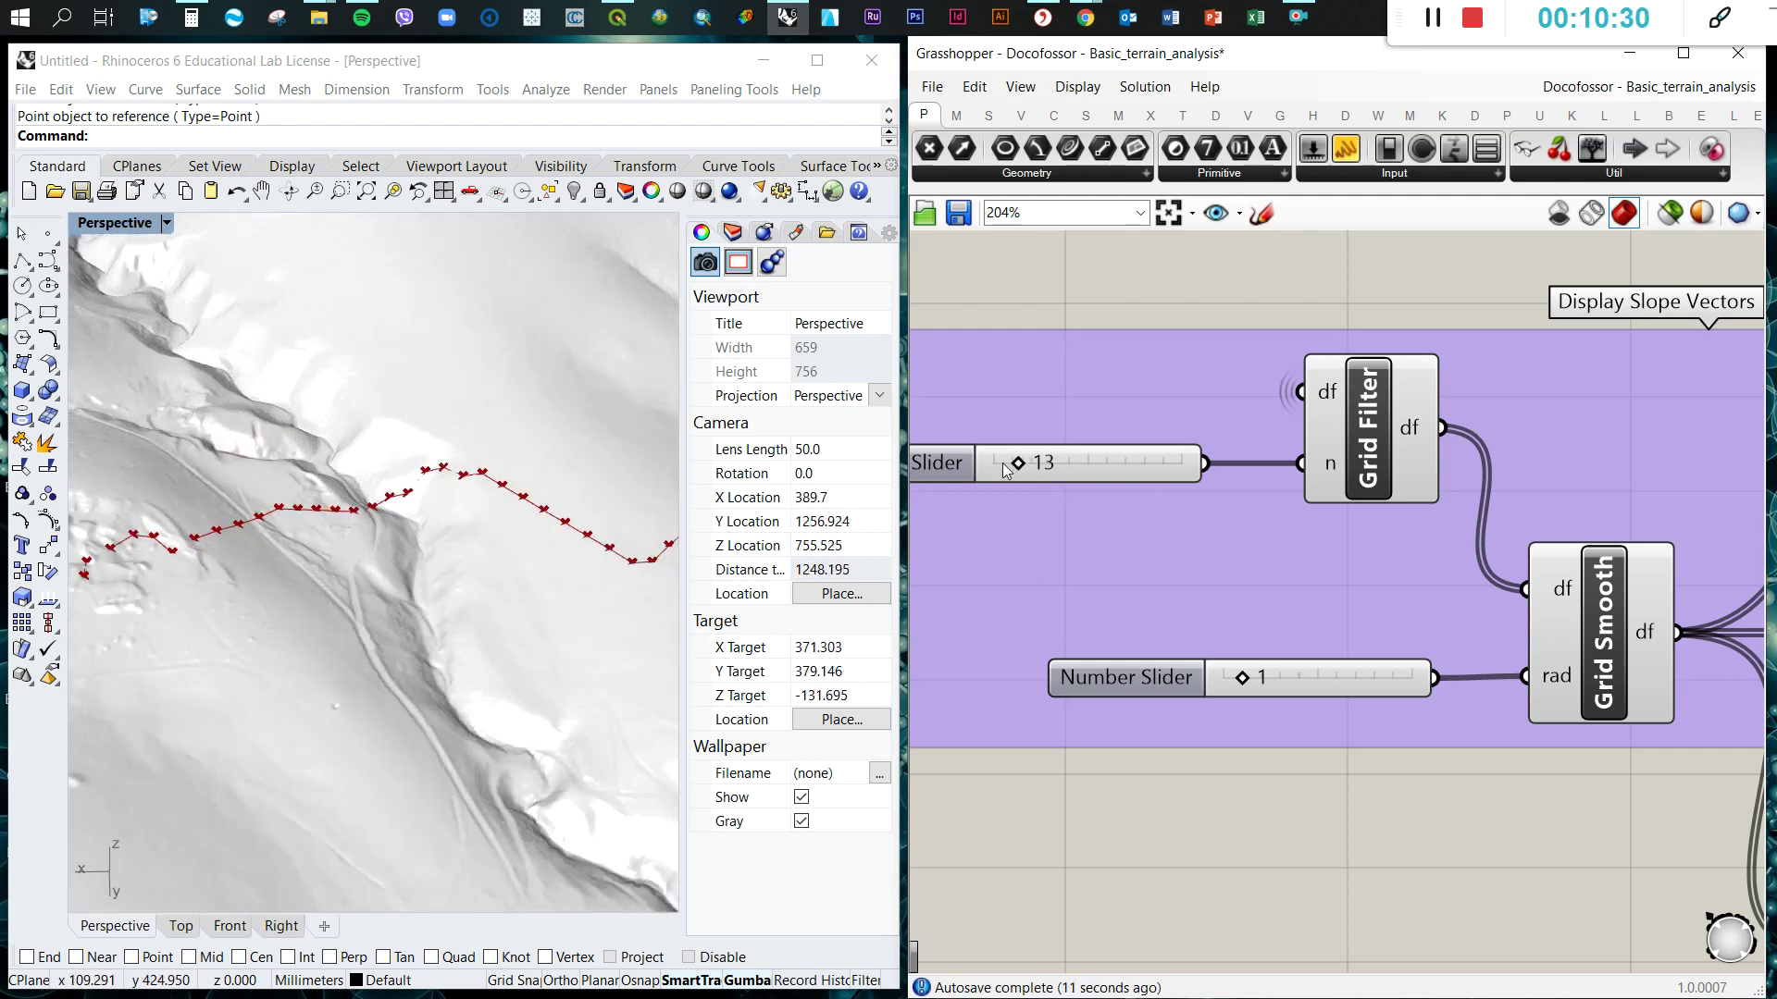
- Set Grid Filter's n slider to 6 and check the whole recomputed path on the terrain
{"action": "left_click_drag", "start_coordinate": [1006, 466], "coordinate": [1004, 465]}
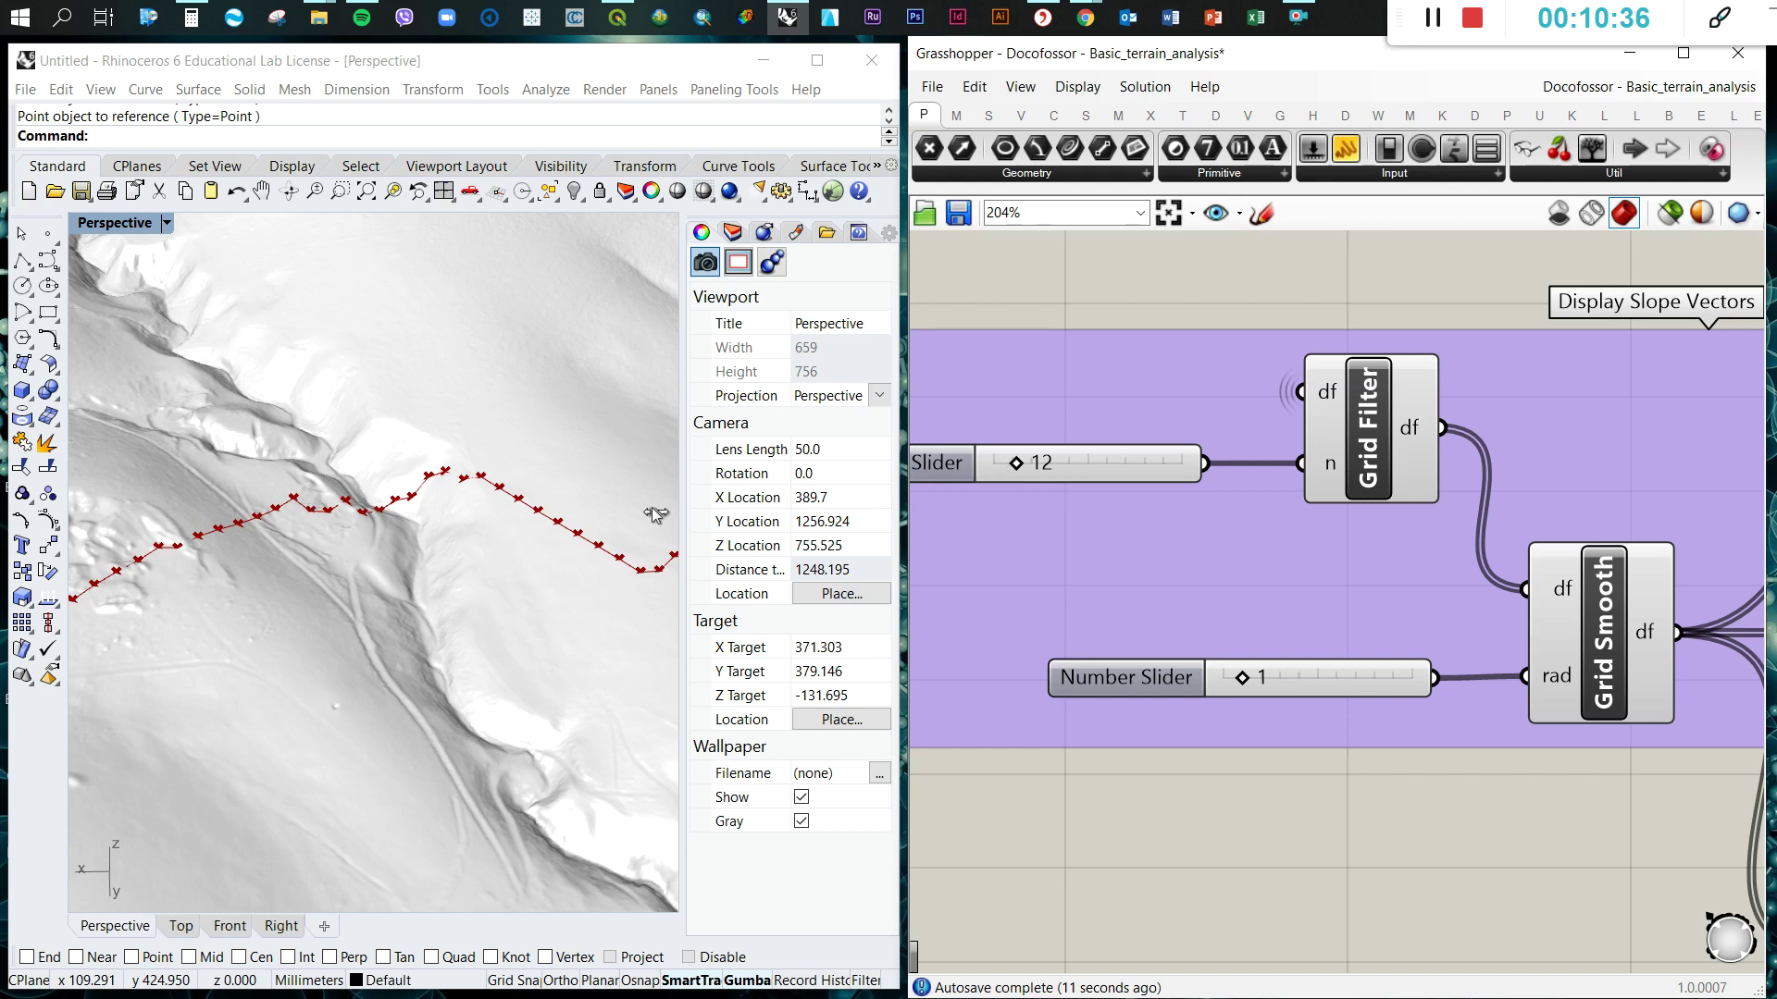
{"action": "scroll", "coordinate": [306, 486], "scroll_direction": "down", "scroll_amount": 2}
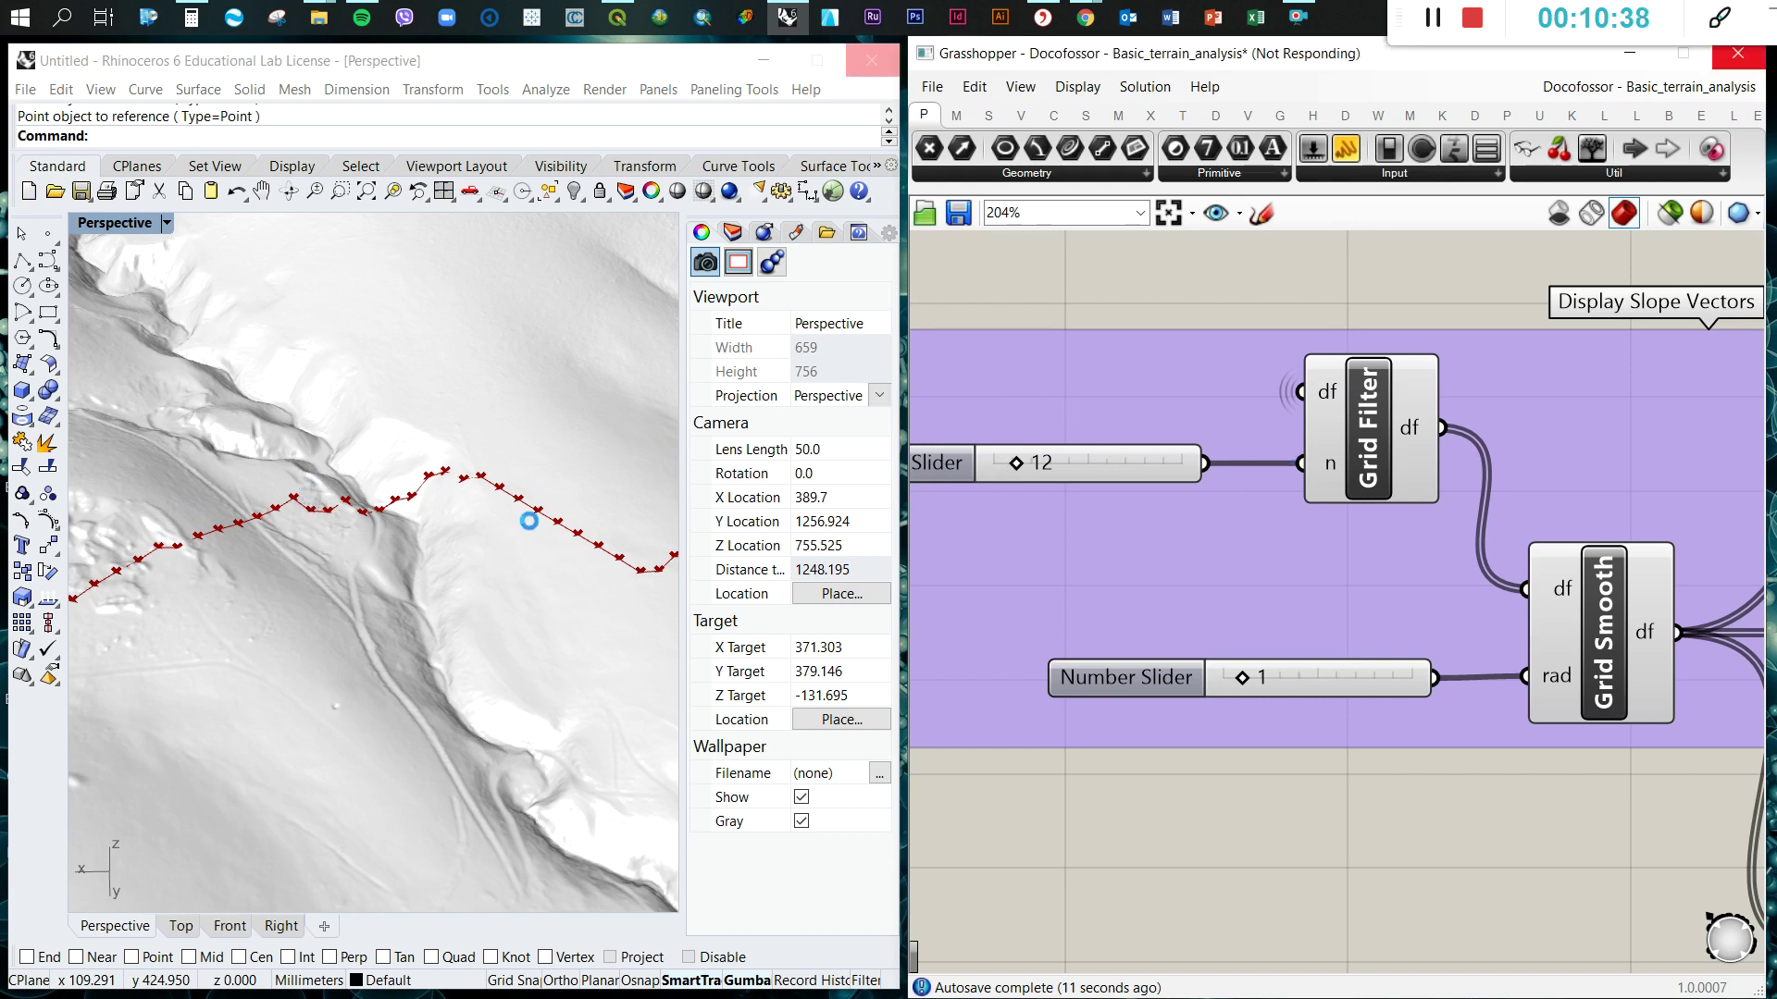
{"action": "scroll", "coordinate": [452, 530], "scroll_direction": "down", "scroll_amount": 2}
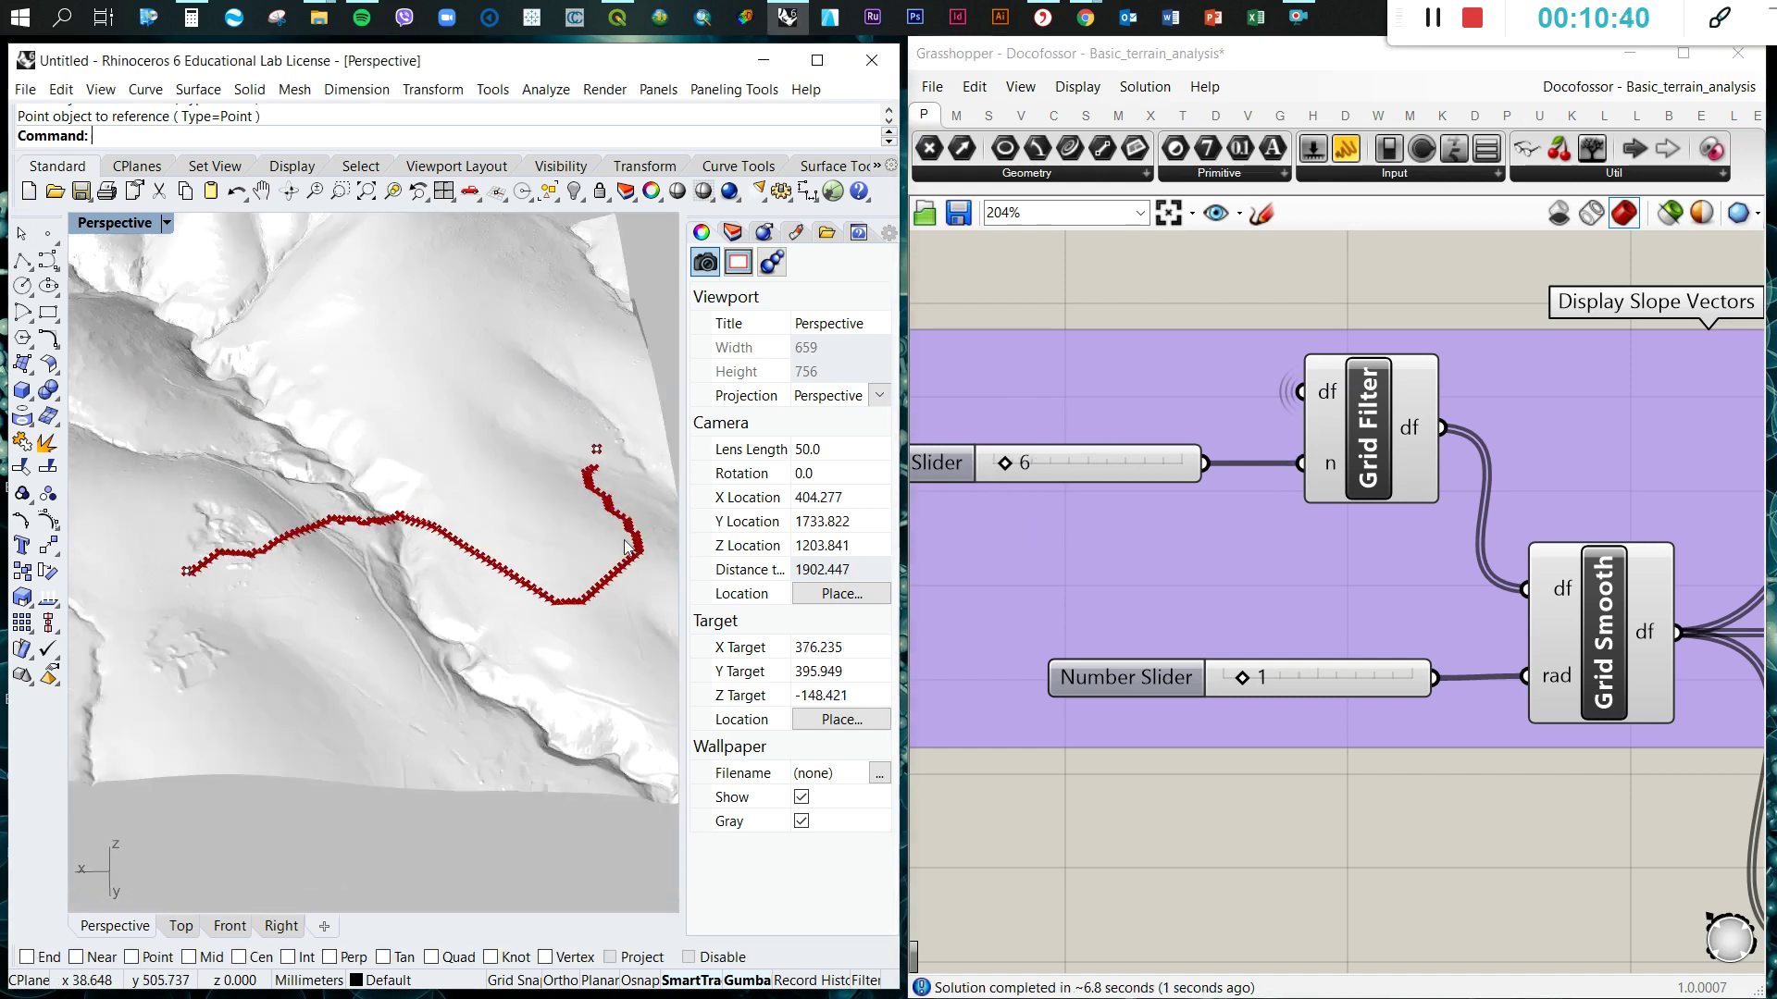
- Set the number slider feeding Grid Filter's n input to 18
{"action": "scroll", "coordinate": [964, 508], "scroll_direction": "up", "scroll_amount": 2}
{"action": "scroll", "coordinate": [1032, 433], "scroll_direction": "up", "scroll_amount": 2}
{"action": "left_click", "coordinate": [1034, 429]}
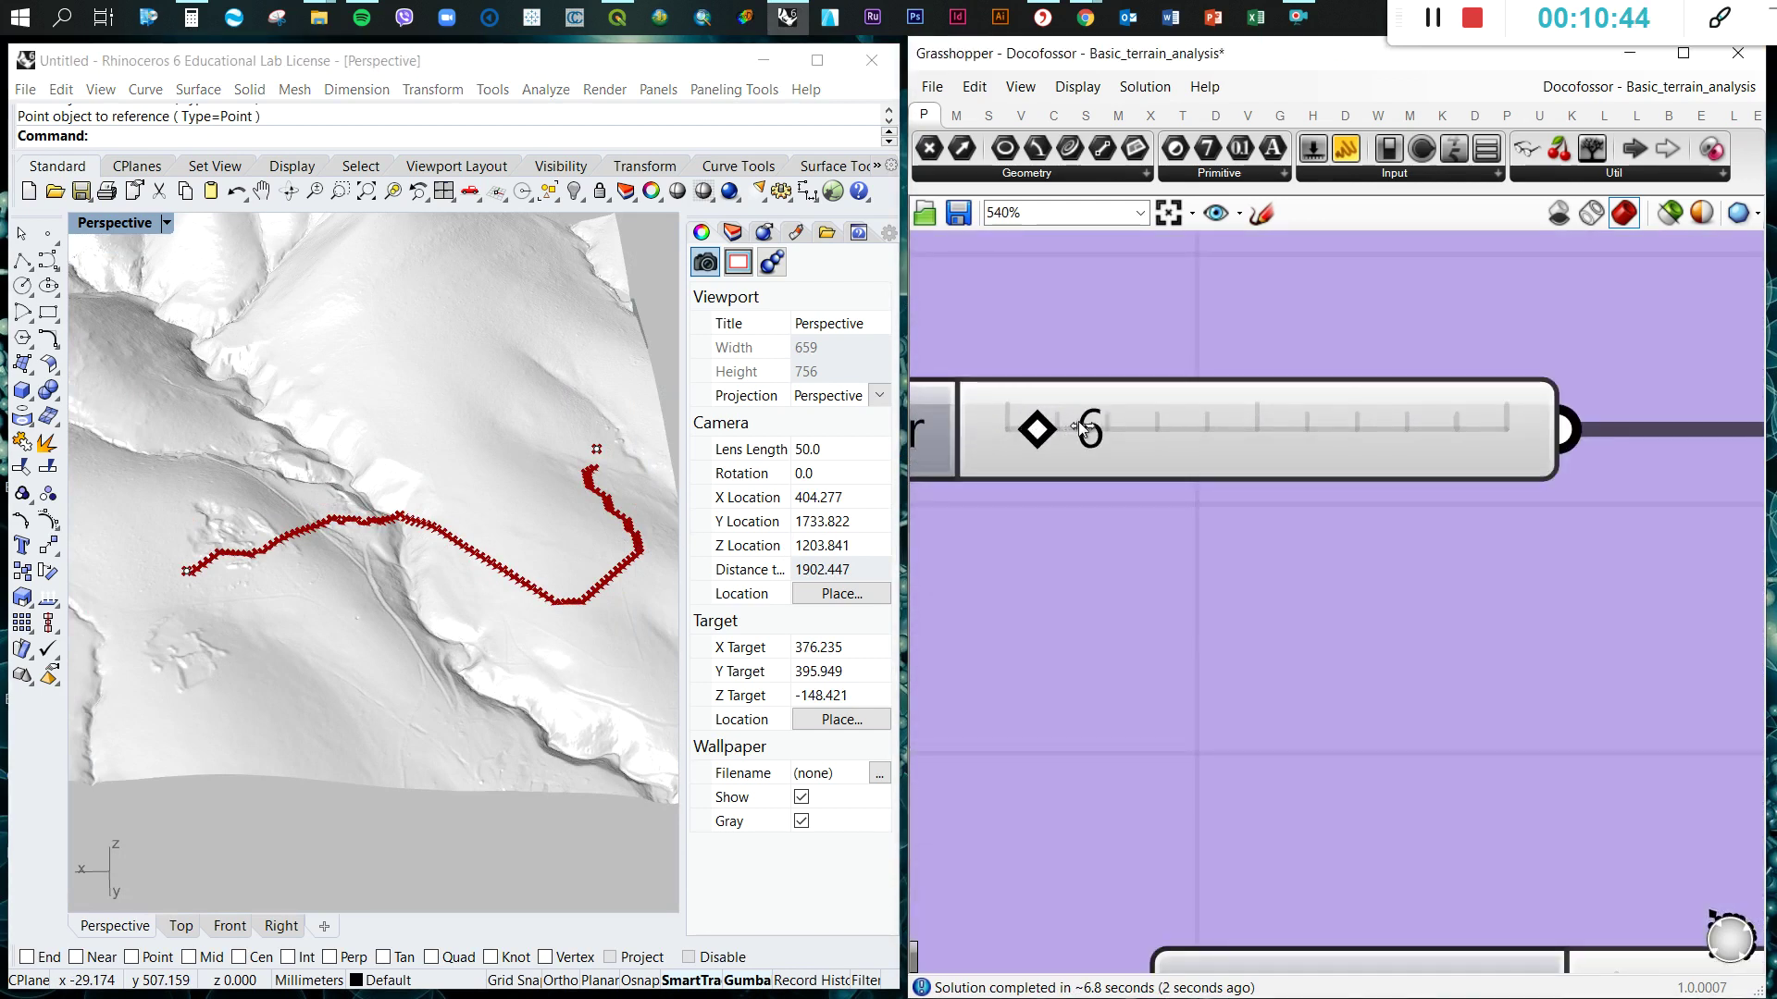
{"action": "left_click_drag", "start_coordinate": [1094, 426], "coordinate": [1105, 449]}
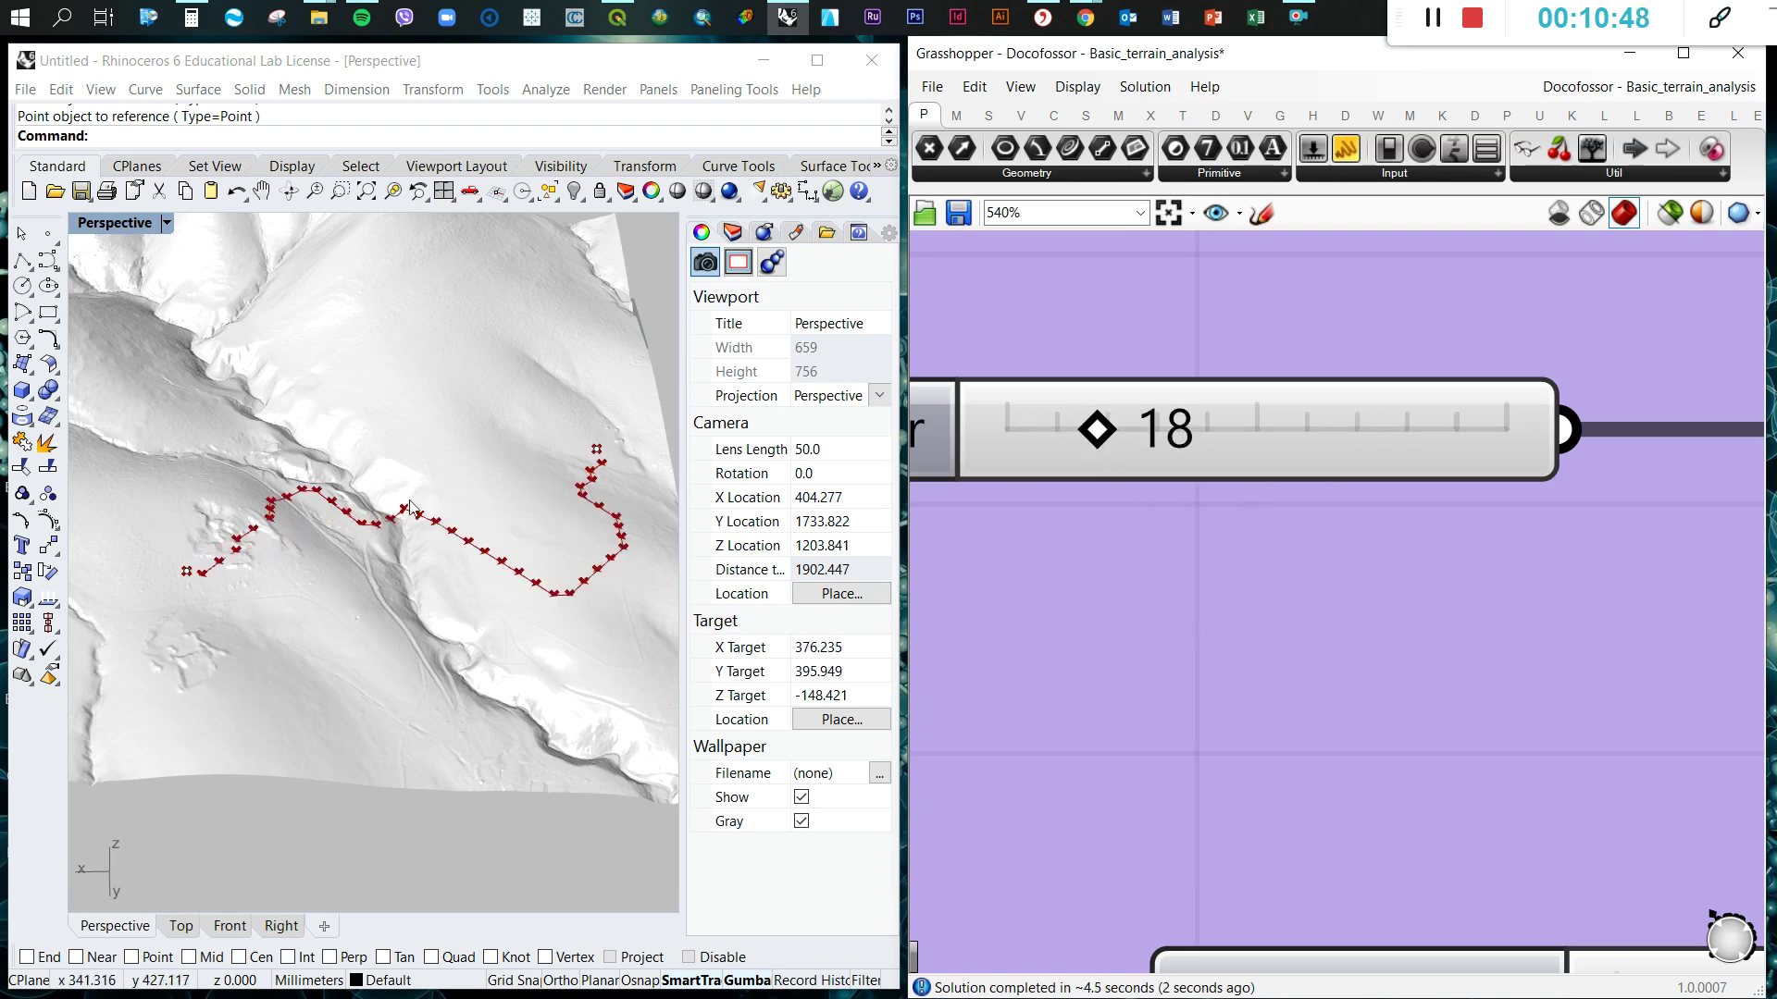
- Select the point at the near end of the shortest path and move it to a new position on the hillside
{"action": "scroll", "coordinate": [396, 574], "scroll_direction": "down", "scroll_amount": 5}
{"action": "right_click_drag", "start_coordinate": [396, 575], "coordinate": [171, 527]}
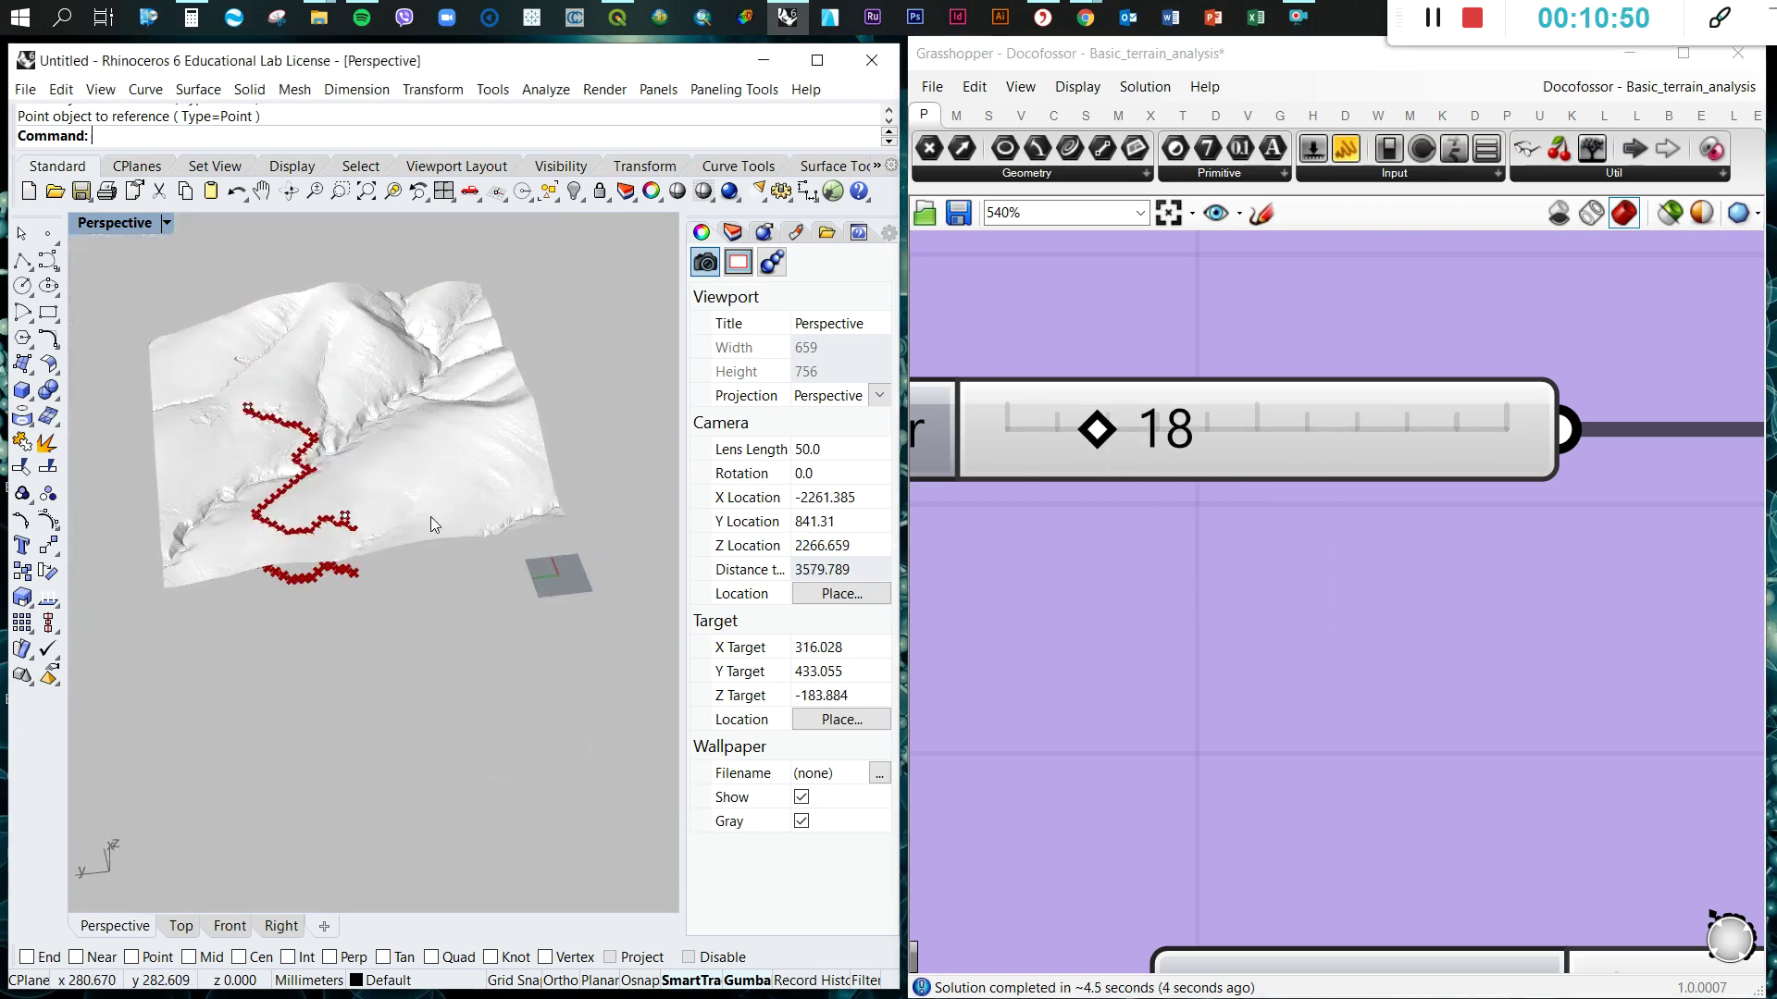
{"action": "scroll", "coordinate": [1145, 466], "scroll_direction": "down", "scroll_amount": 5}
{"action": "scroll", "coordinate": [370, 574], "scroll_direction": "up", "scroll_amount": 10}
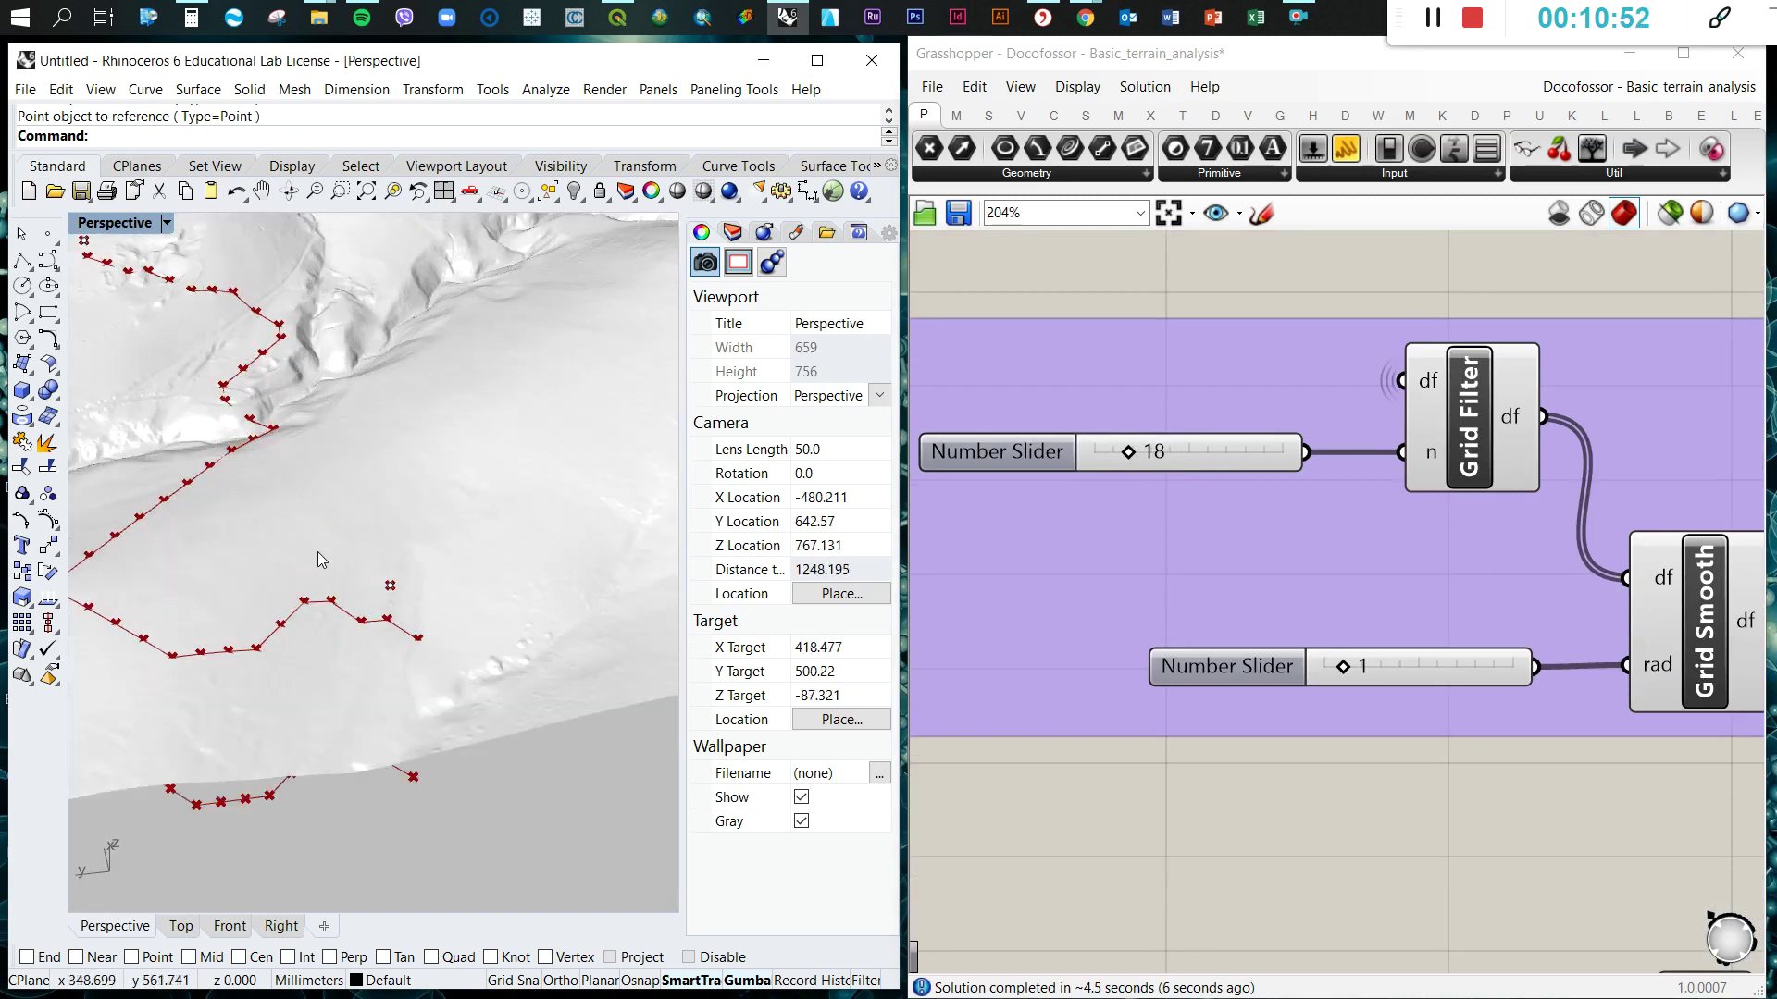
{"action": "left_click", "coordinate": [380, 581]}
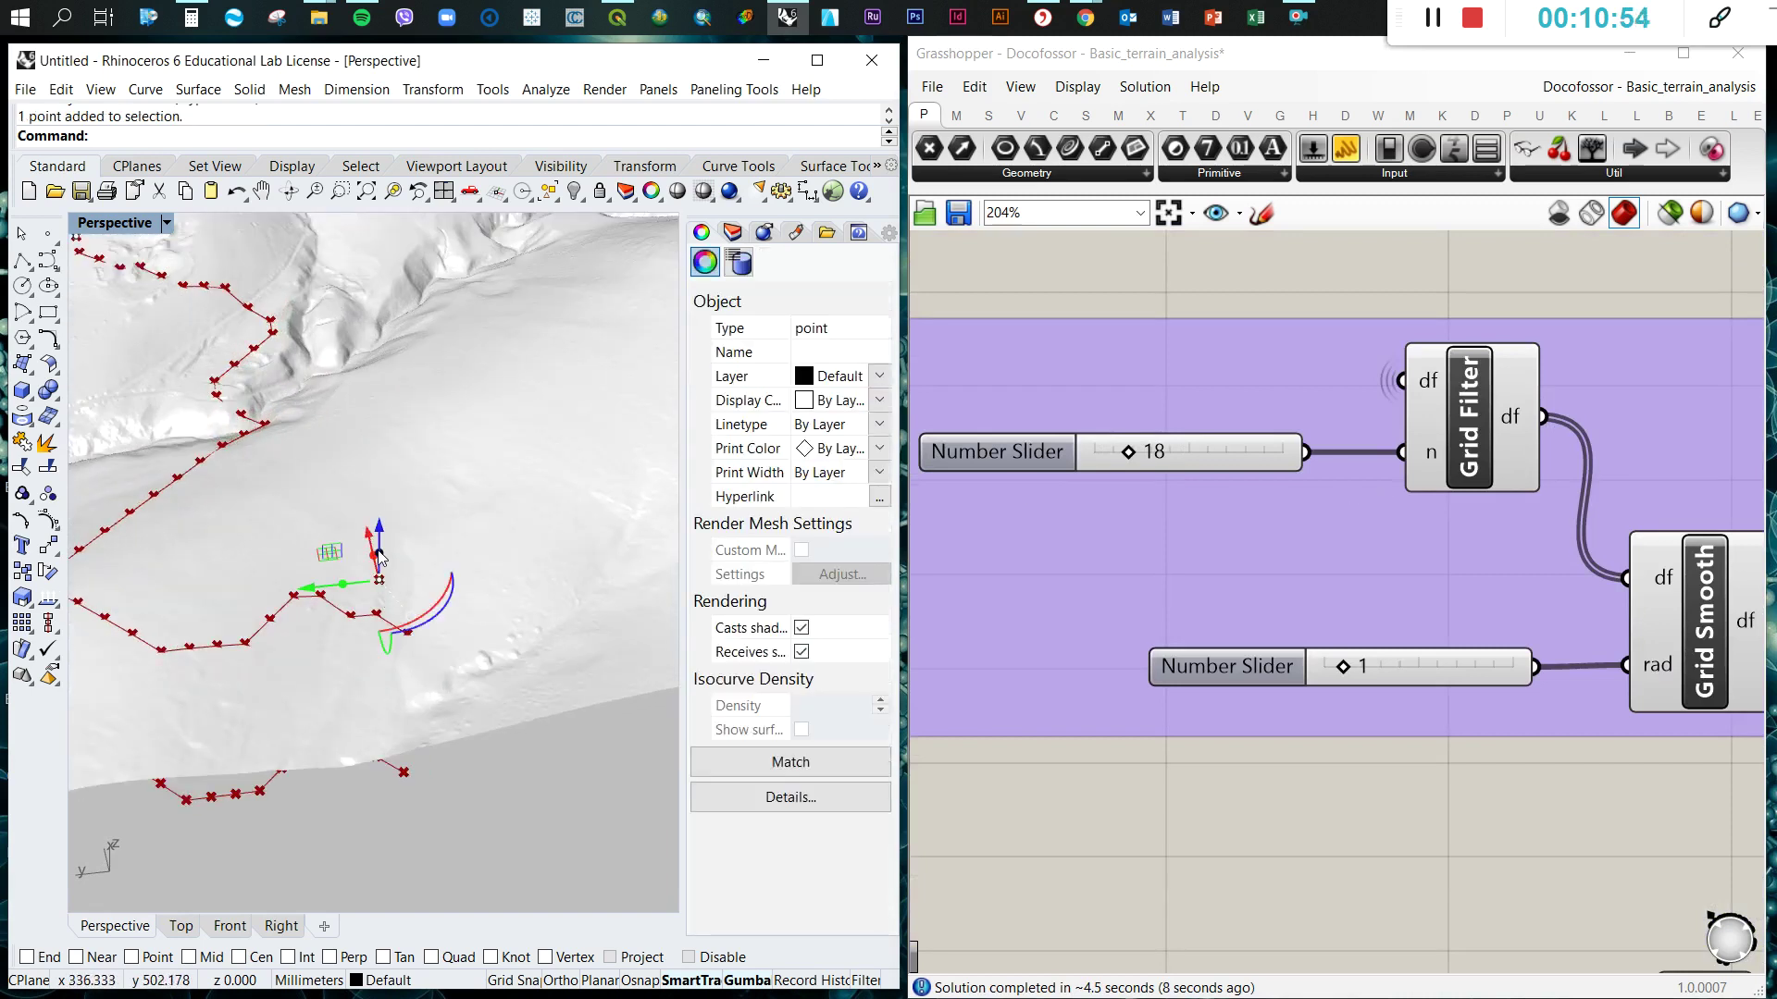
{"action": "left_click_drag", "start_coordinate": [302, 588], "coordinate": [199, 597]}
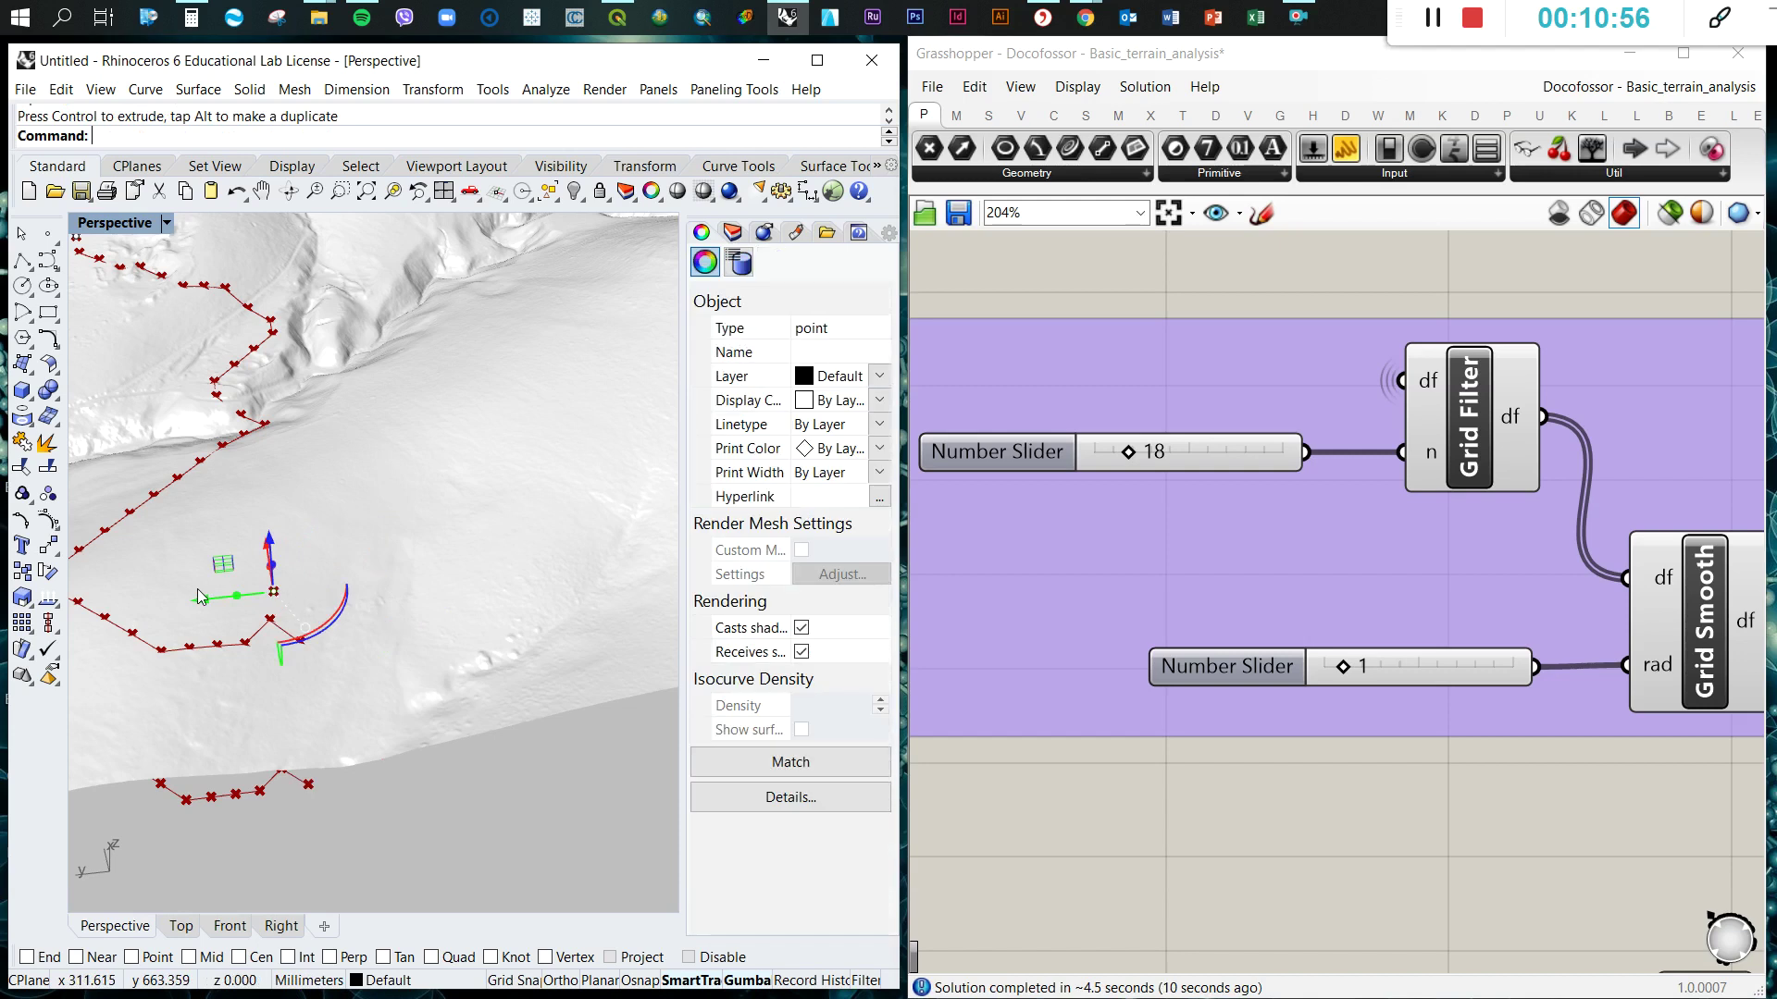
{"action": "left_click_drag", "start_coordinate": [268, 547], "coordinate": [256, 463]}
- Lower the moved end point vertically toward the terrain surface
{"action": "right_click_drag", "start_coordinate": [126, 502], "coordinate": [353, 527]}
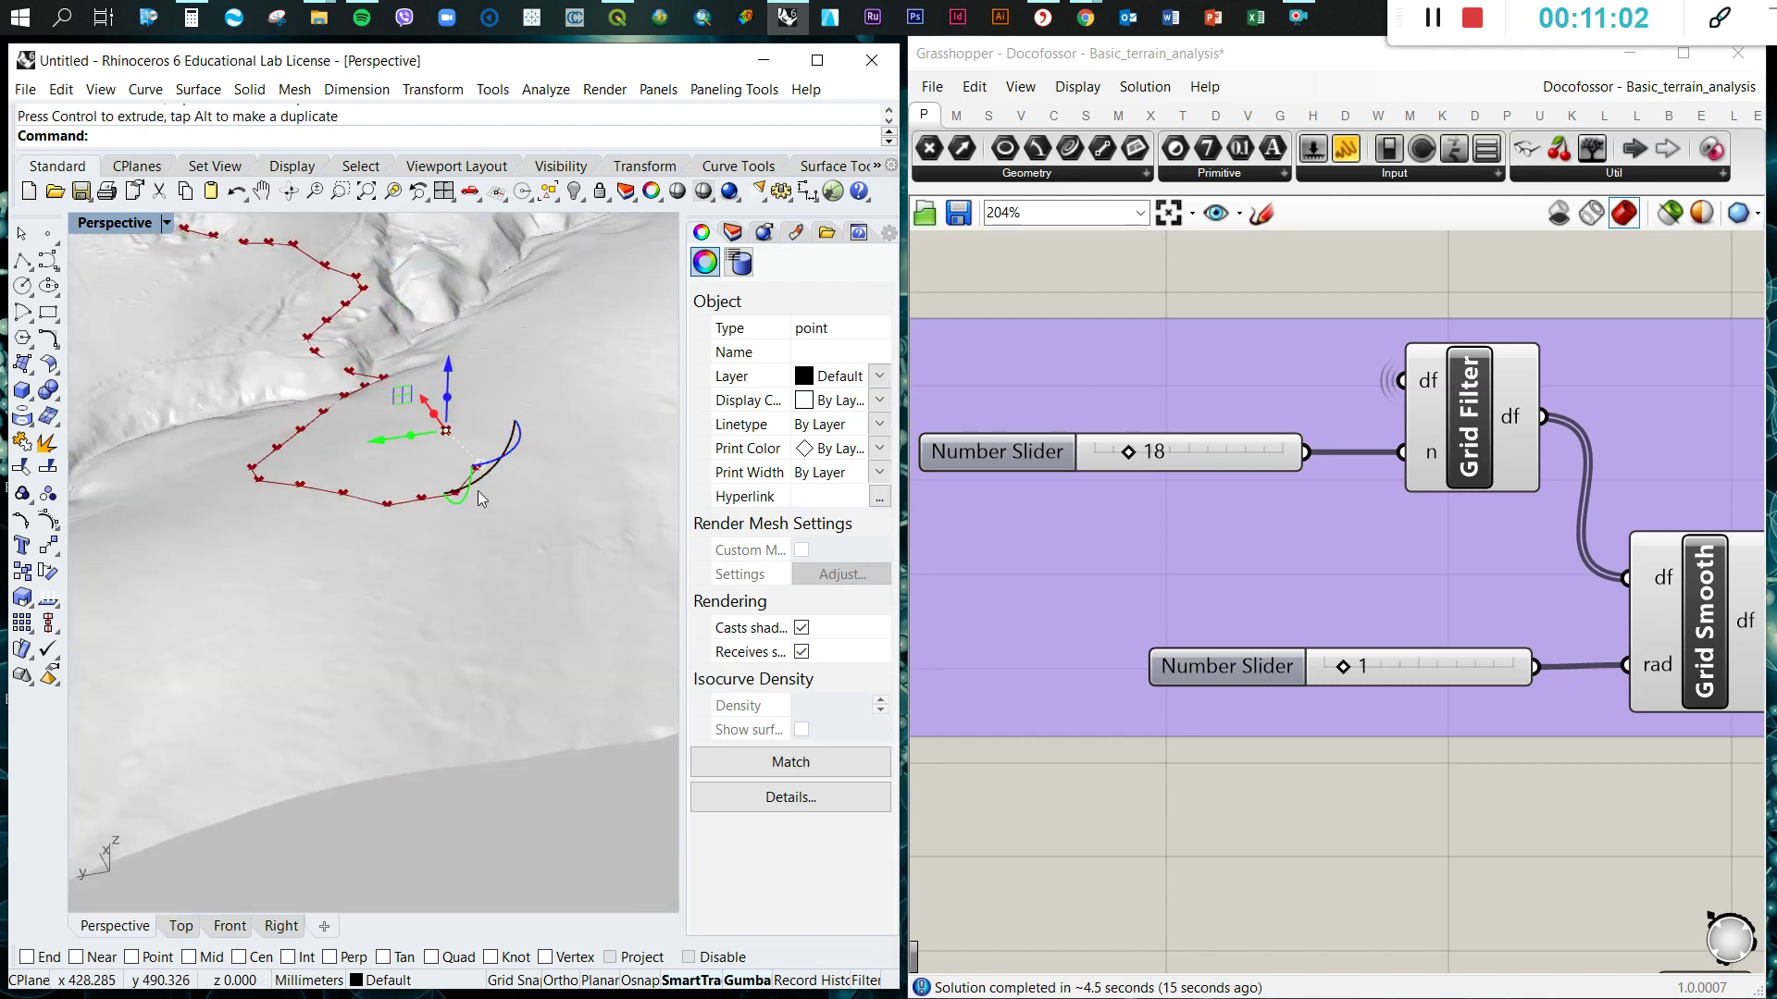
{"action": "scroll", "coordinate": [496, 463], "scroll_direction": "up", "scroll_amount": 7}
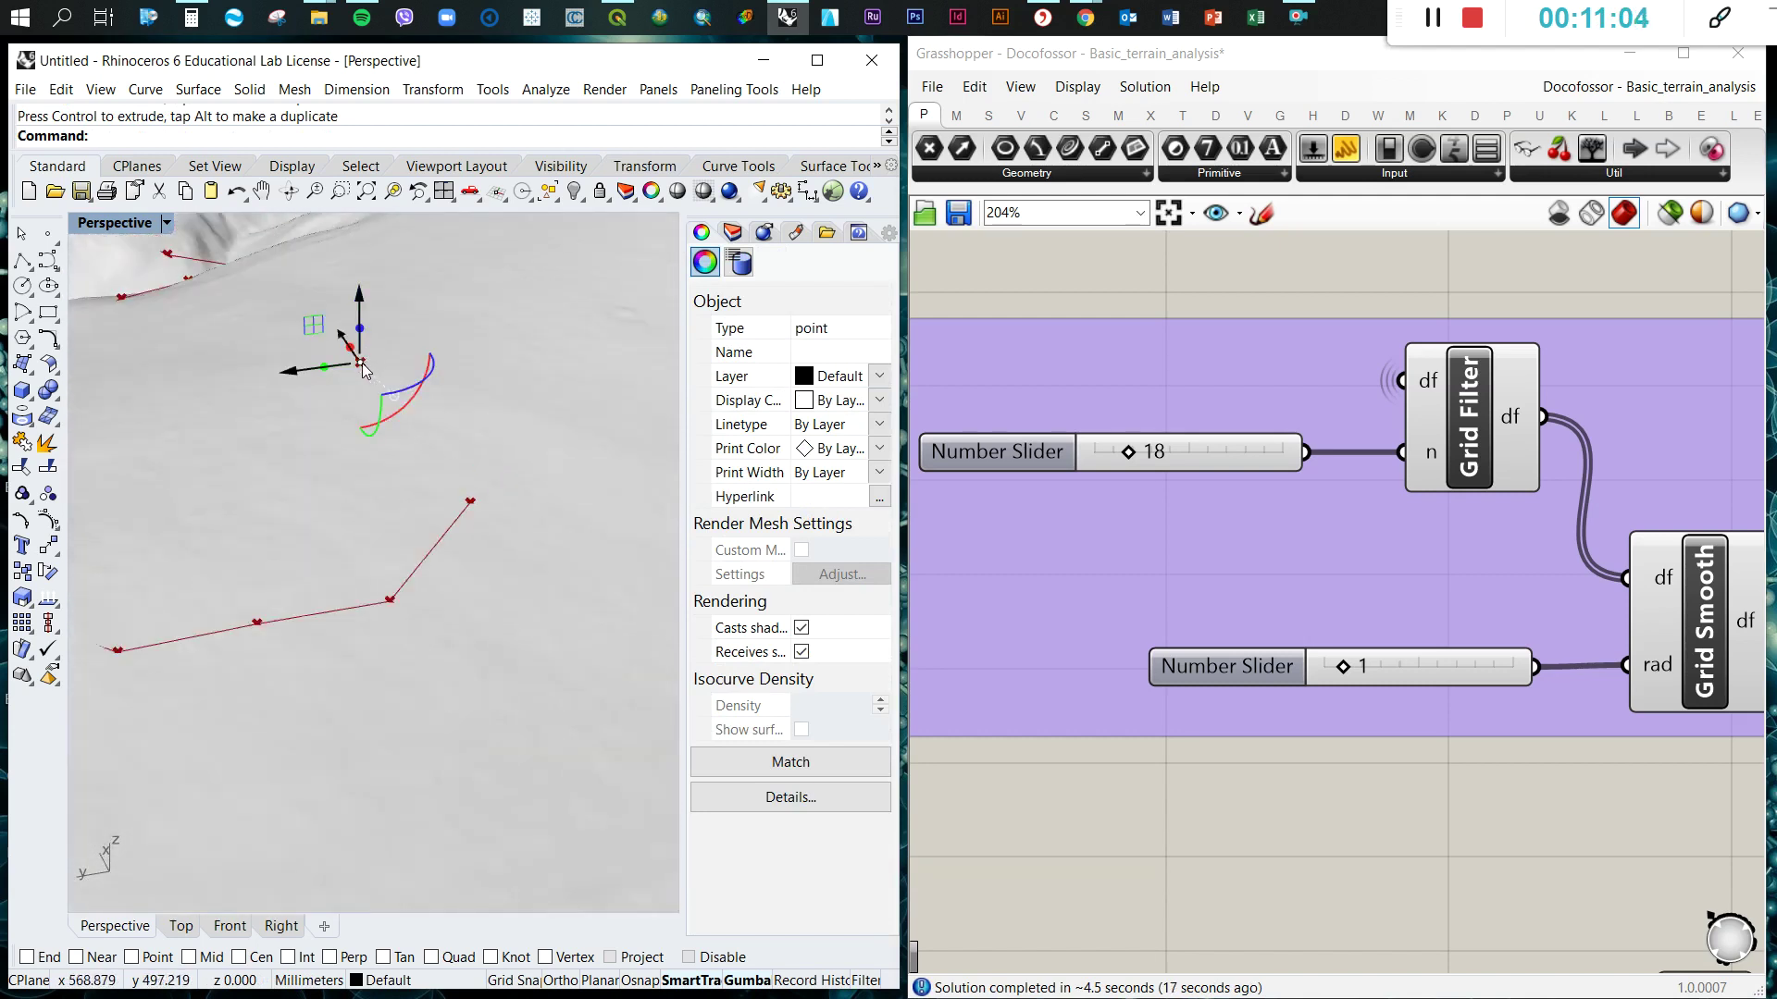
{"action": "right_click_drag", "start_coordinate": [362, 367], "coordinate": [402, 419]}
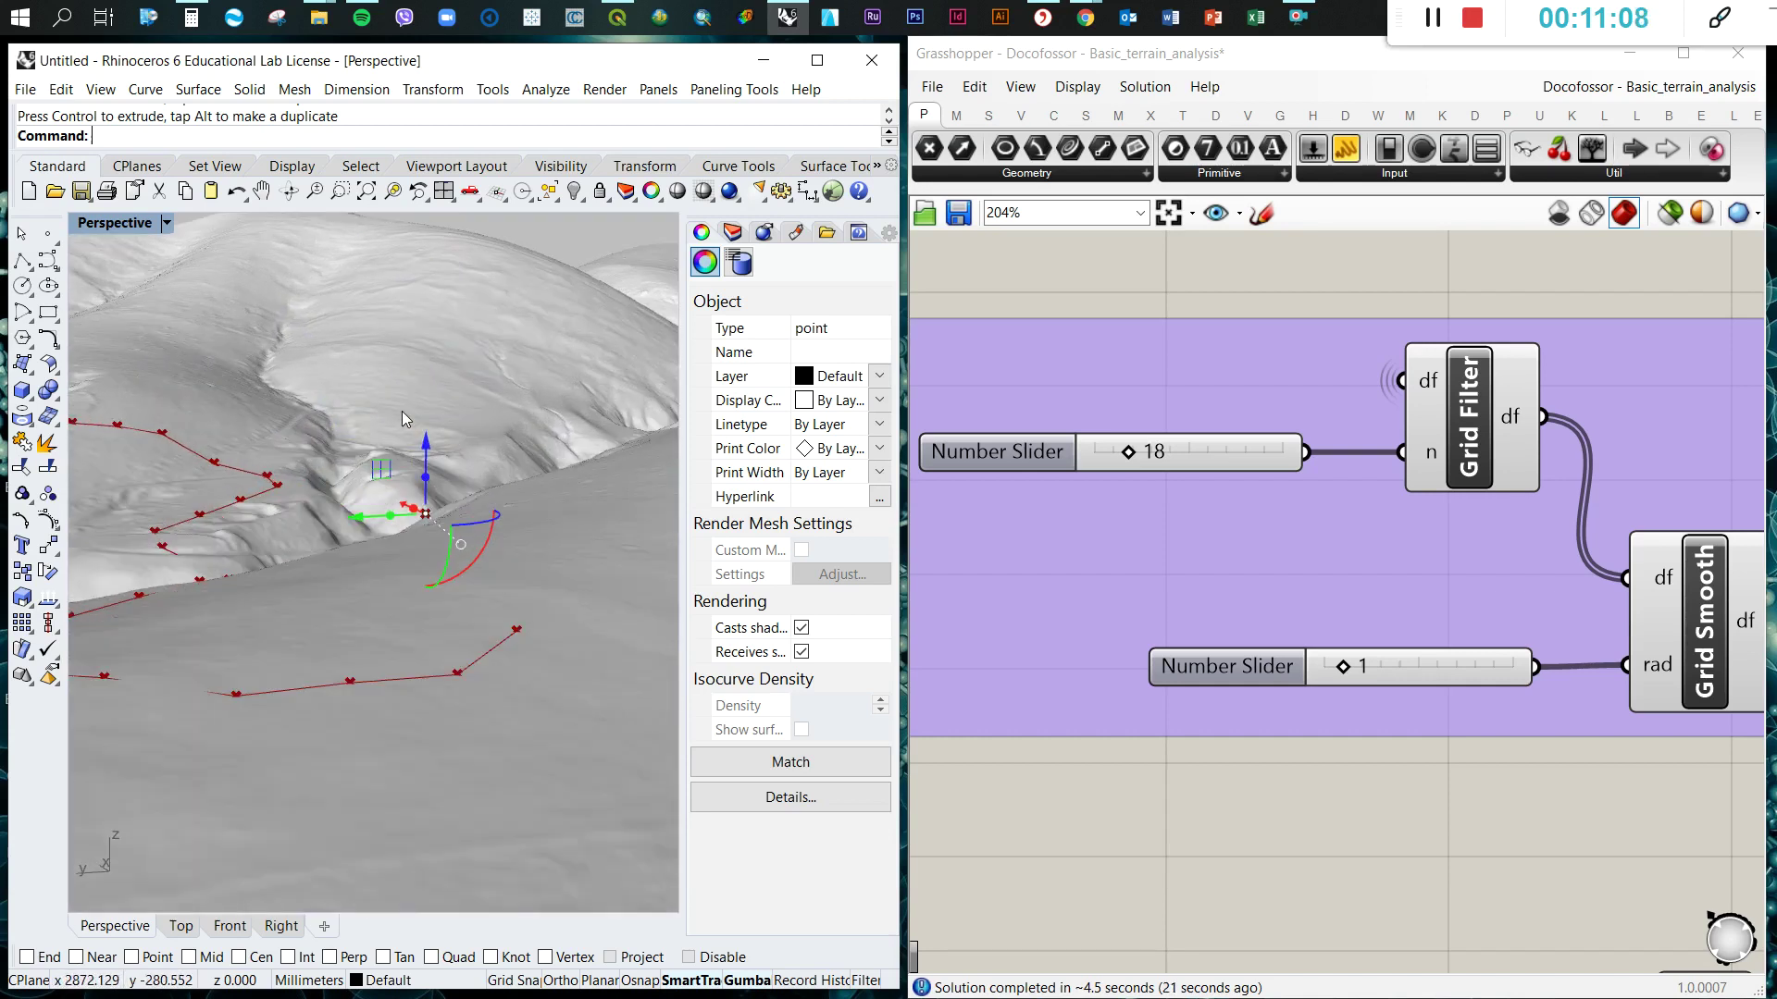
{"action": "left_click_drag", "start_coordinate": [427, 446], "coordinate": [428, 502]}
{"action": "right_click_drag", "start_coordinate": [427, 384], "coordinate": [421, 593]}
{"action": "scroll", "coordinate": [428, 448], "scroll_direction": "down", "scroll_amount": 5}
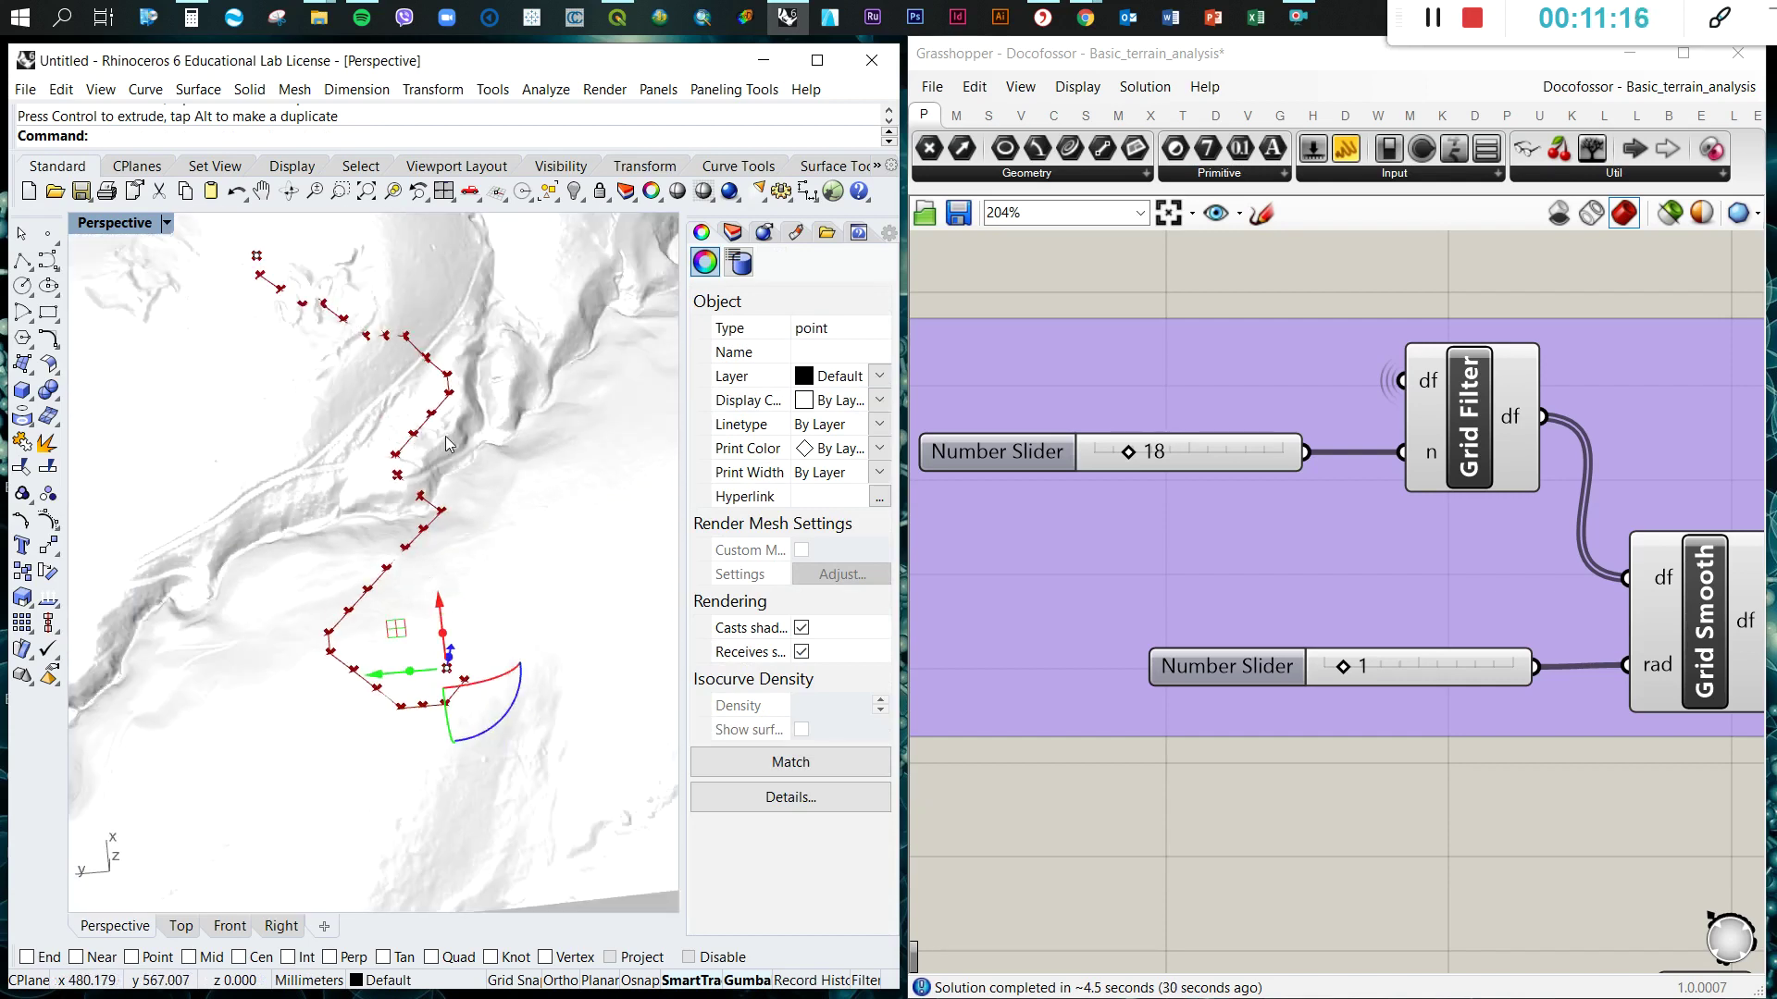
- Examine the recomputed path on the terrain, the distance panel of Shortest Path and the layout of the whole definition
{"action": "left_click", "coordinate": [1438, 834]}
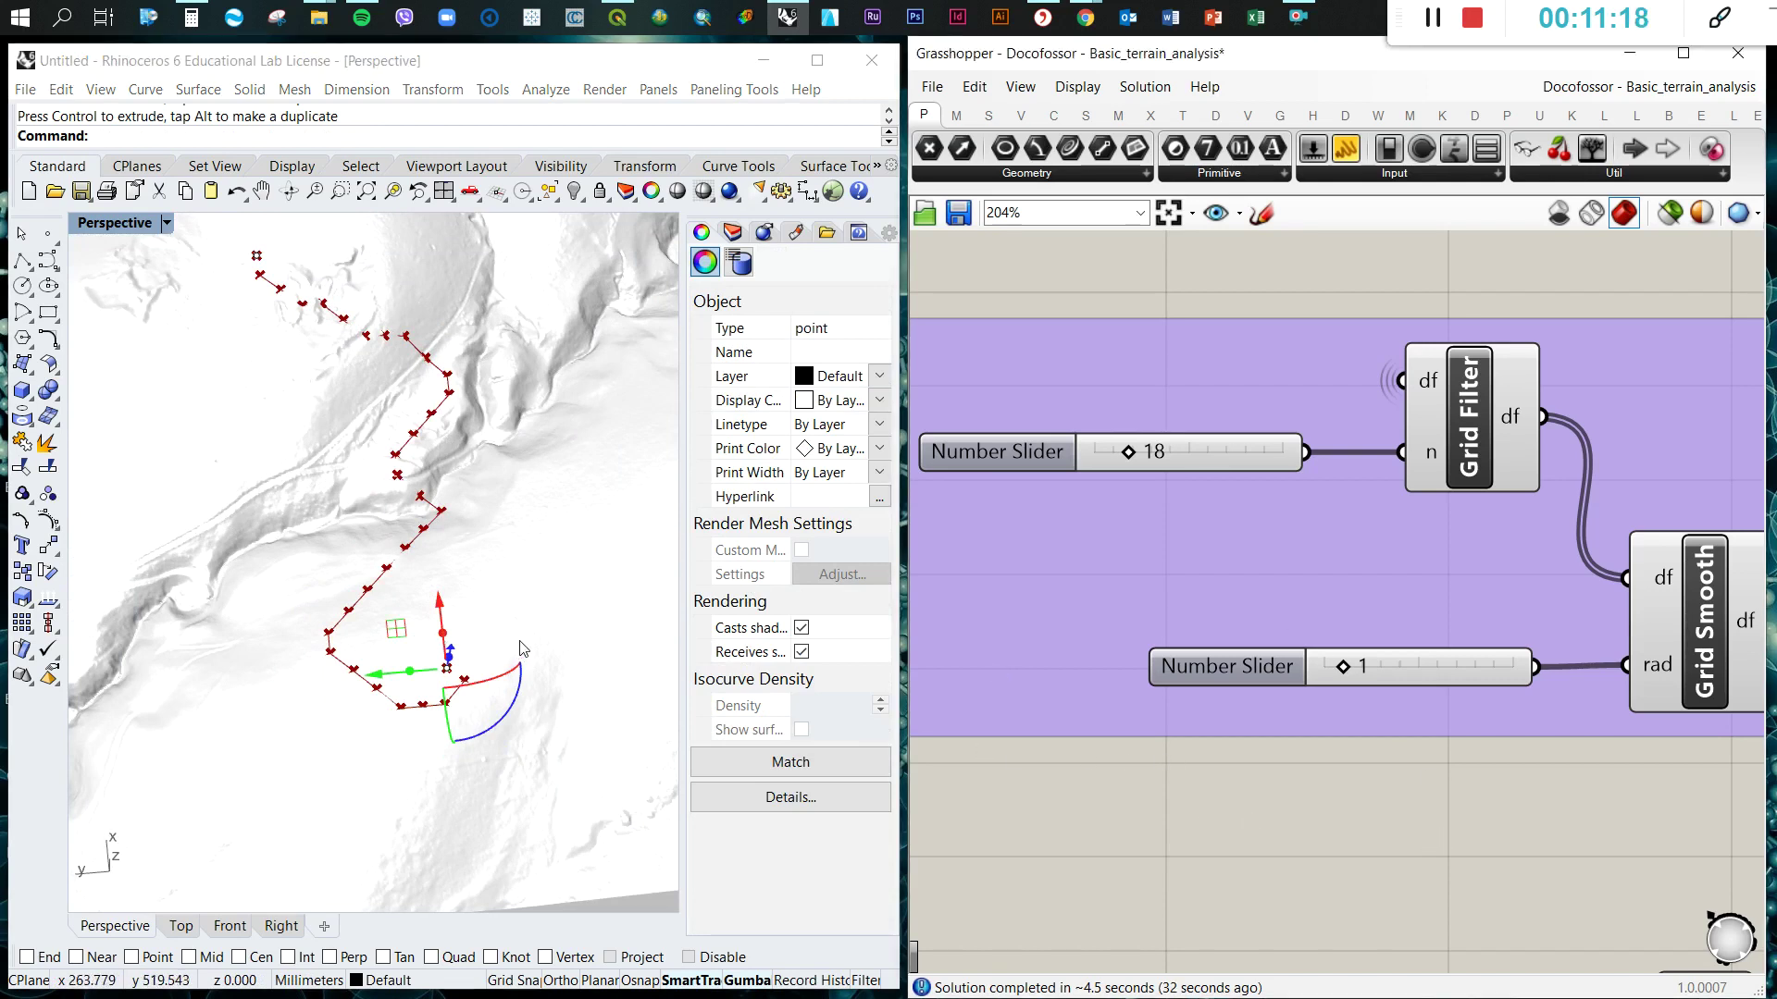
{"action": "right_click_drag", "start_coordinate": [521, 647], "coordinate": [333, 530]}
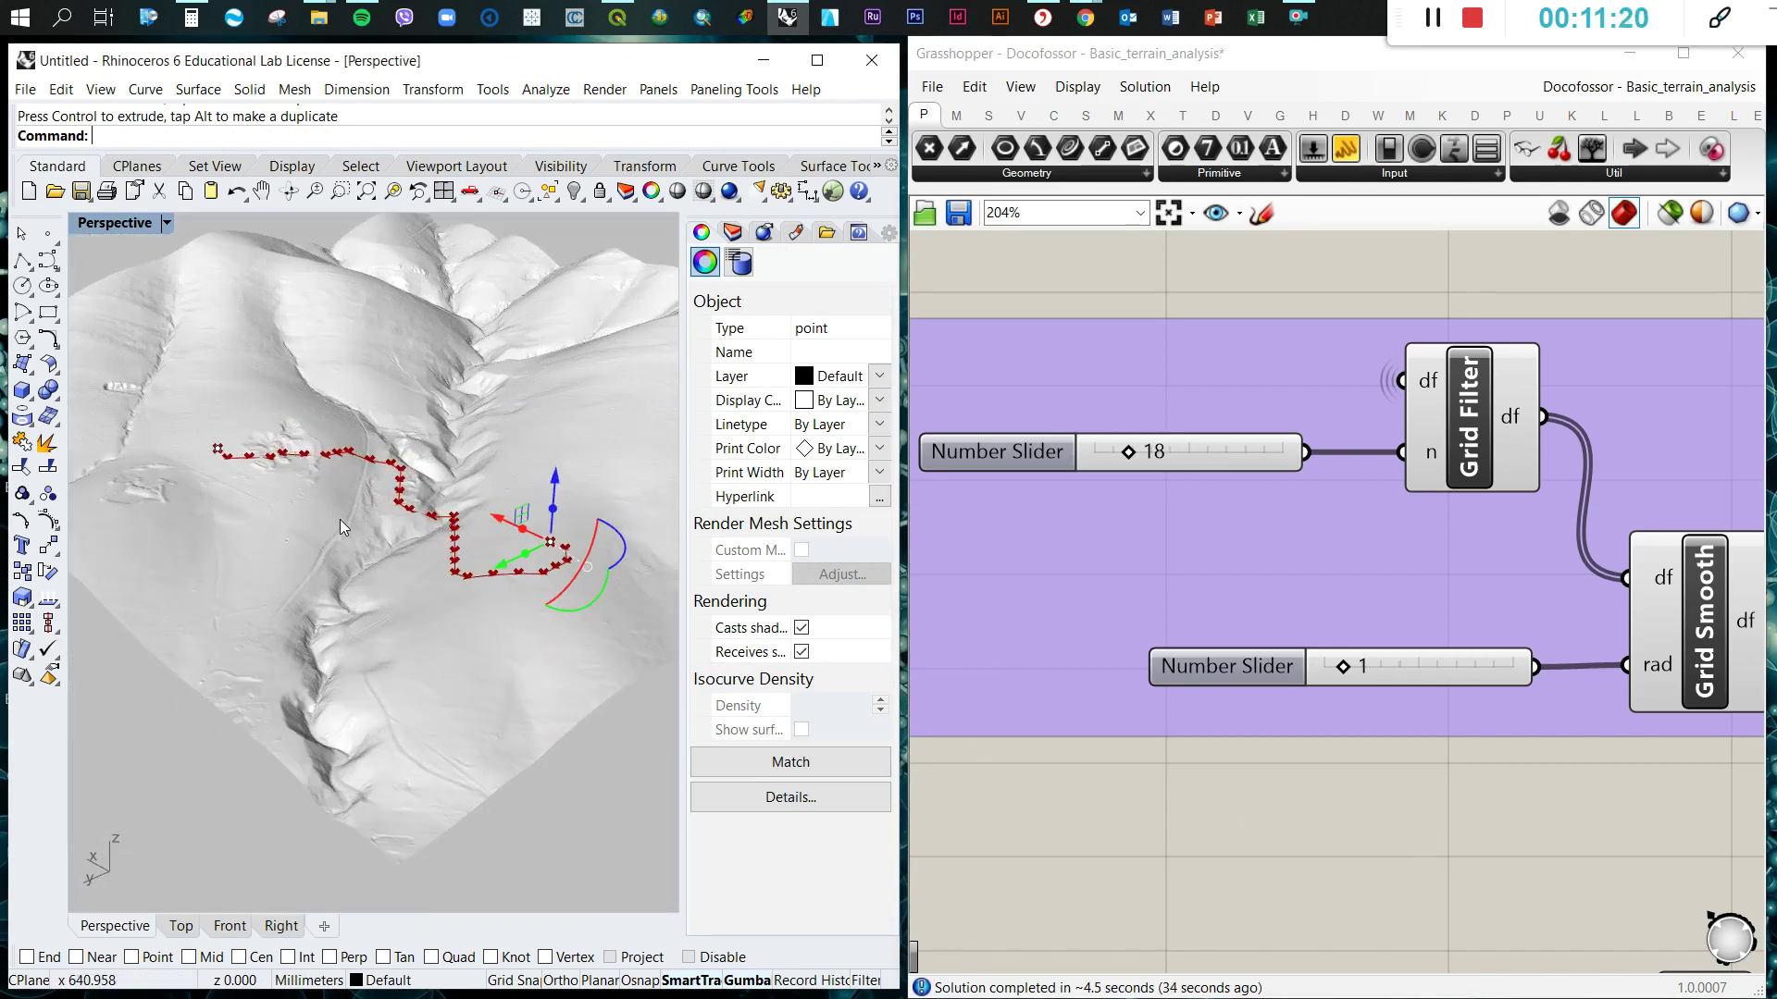
{"action": "scroll", "coordinate": [341, 526], "scroll_direction": "up", "scroll_amount": 2}
{"action": "left_click", "coordinate": [1272, 819]}
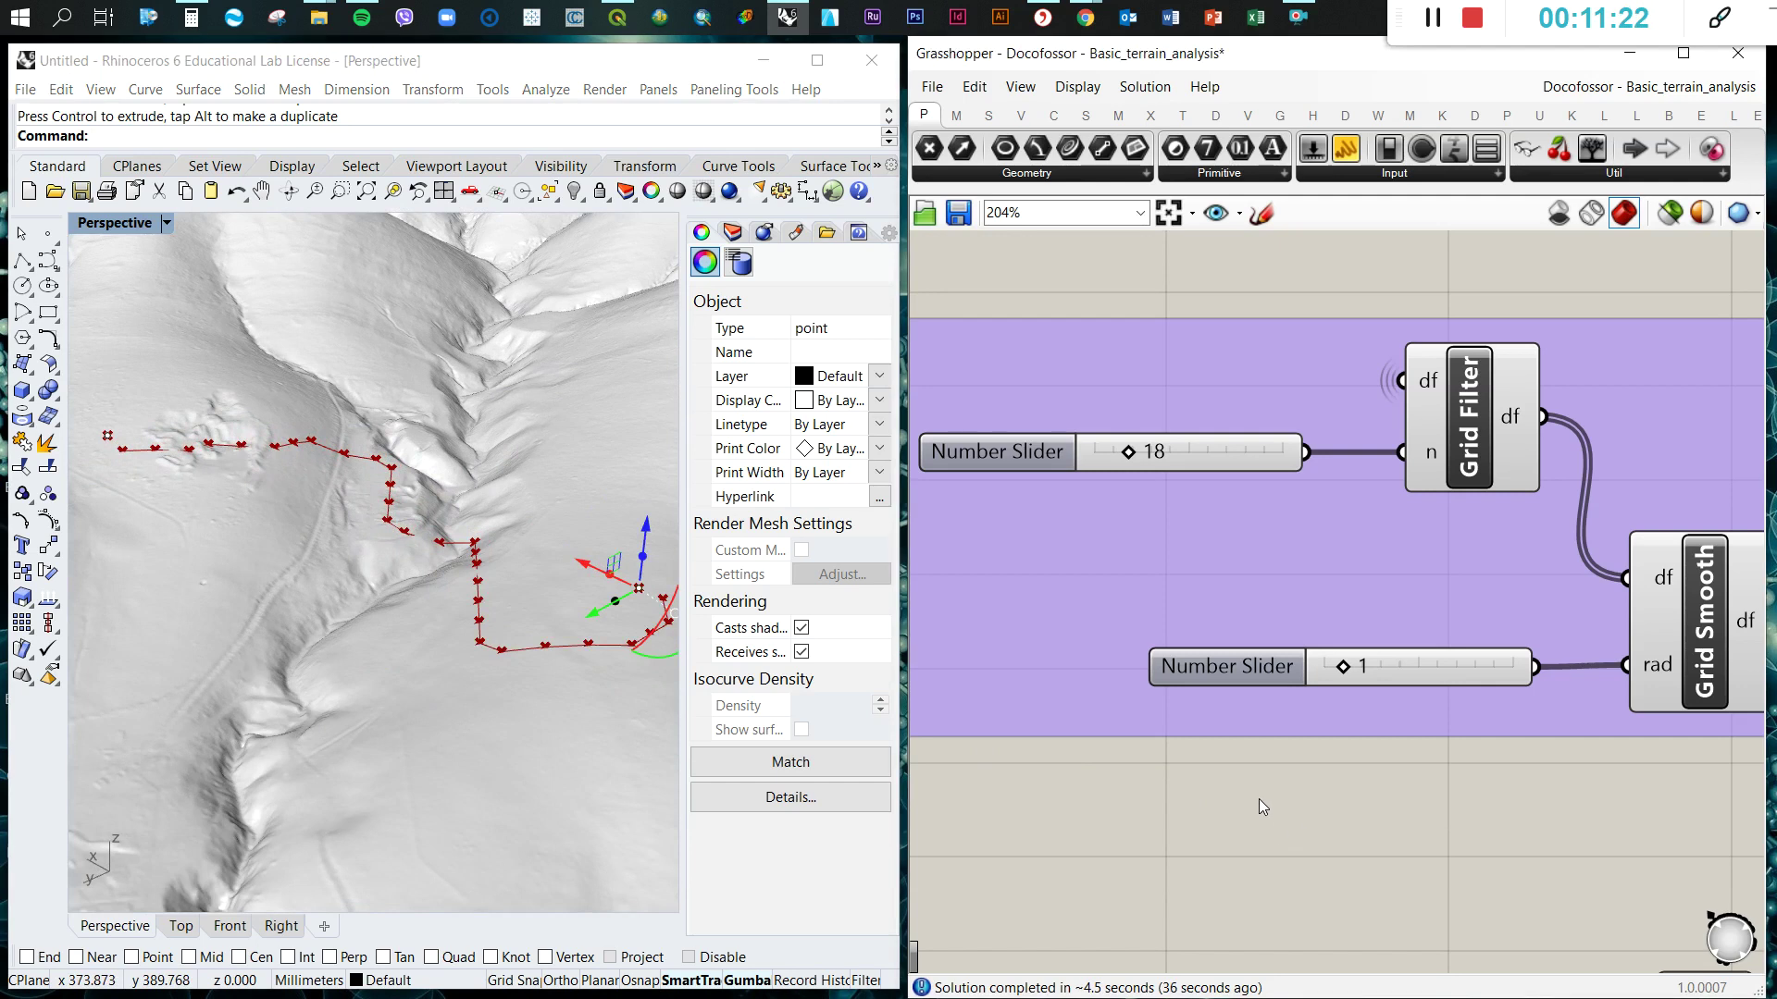
{"action": "scroll", "coordinate": [1453, 783], "scroll_direction": "down", "scroll_amount": 5}
{"action": "scroll", "coordinate": [1502, 753], "scroll_direction": "up", "scroll_amount": 3}
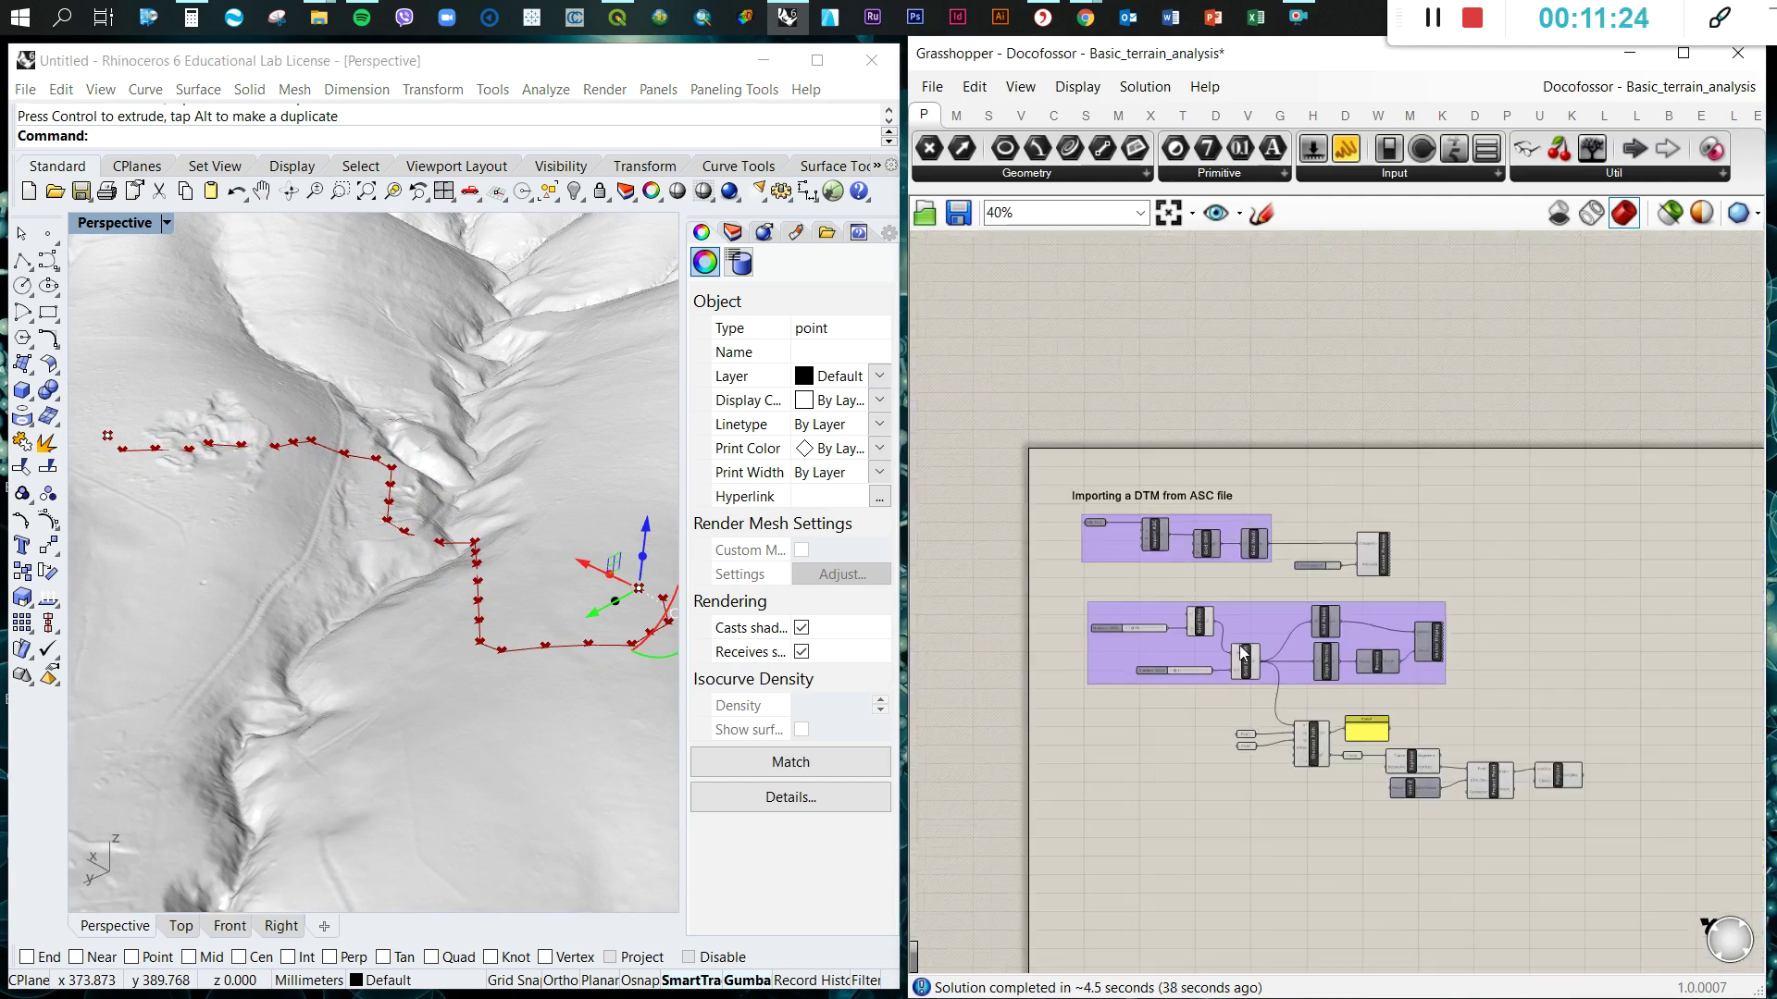
{"action": "scroll", "coordinate": [1297, 659], "scroll_direction": "up", "scroll_amount": 3}
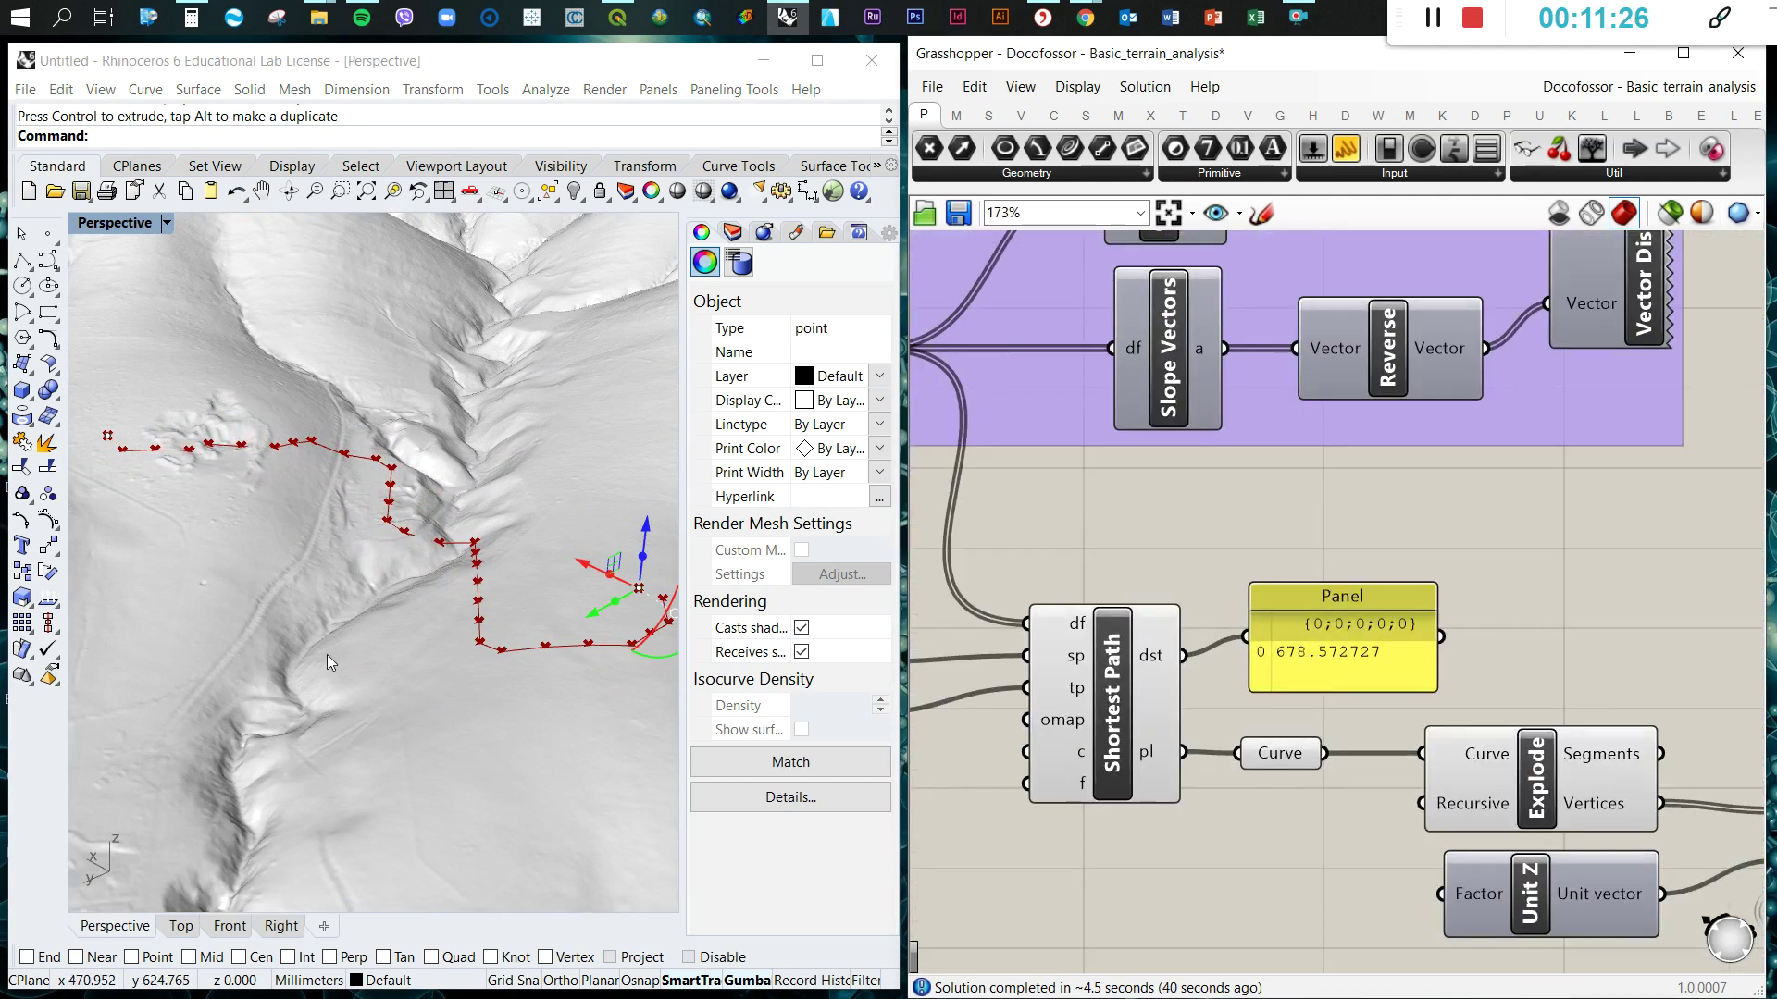
{"action": "scroll", "coordinate": [1245, 680], "scroll_direction": "down", "scroll_amount": 4}
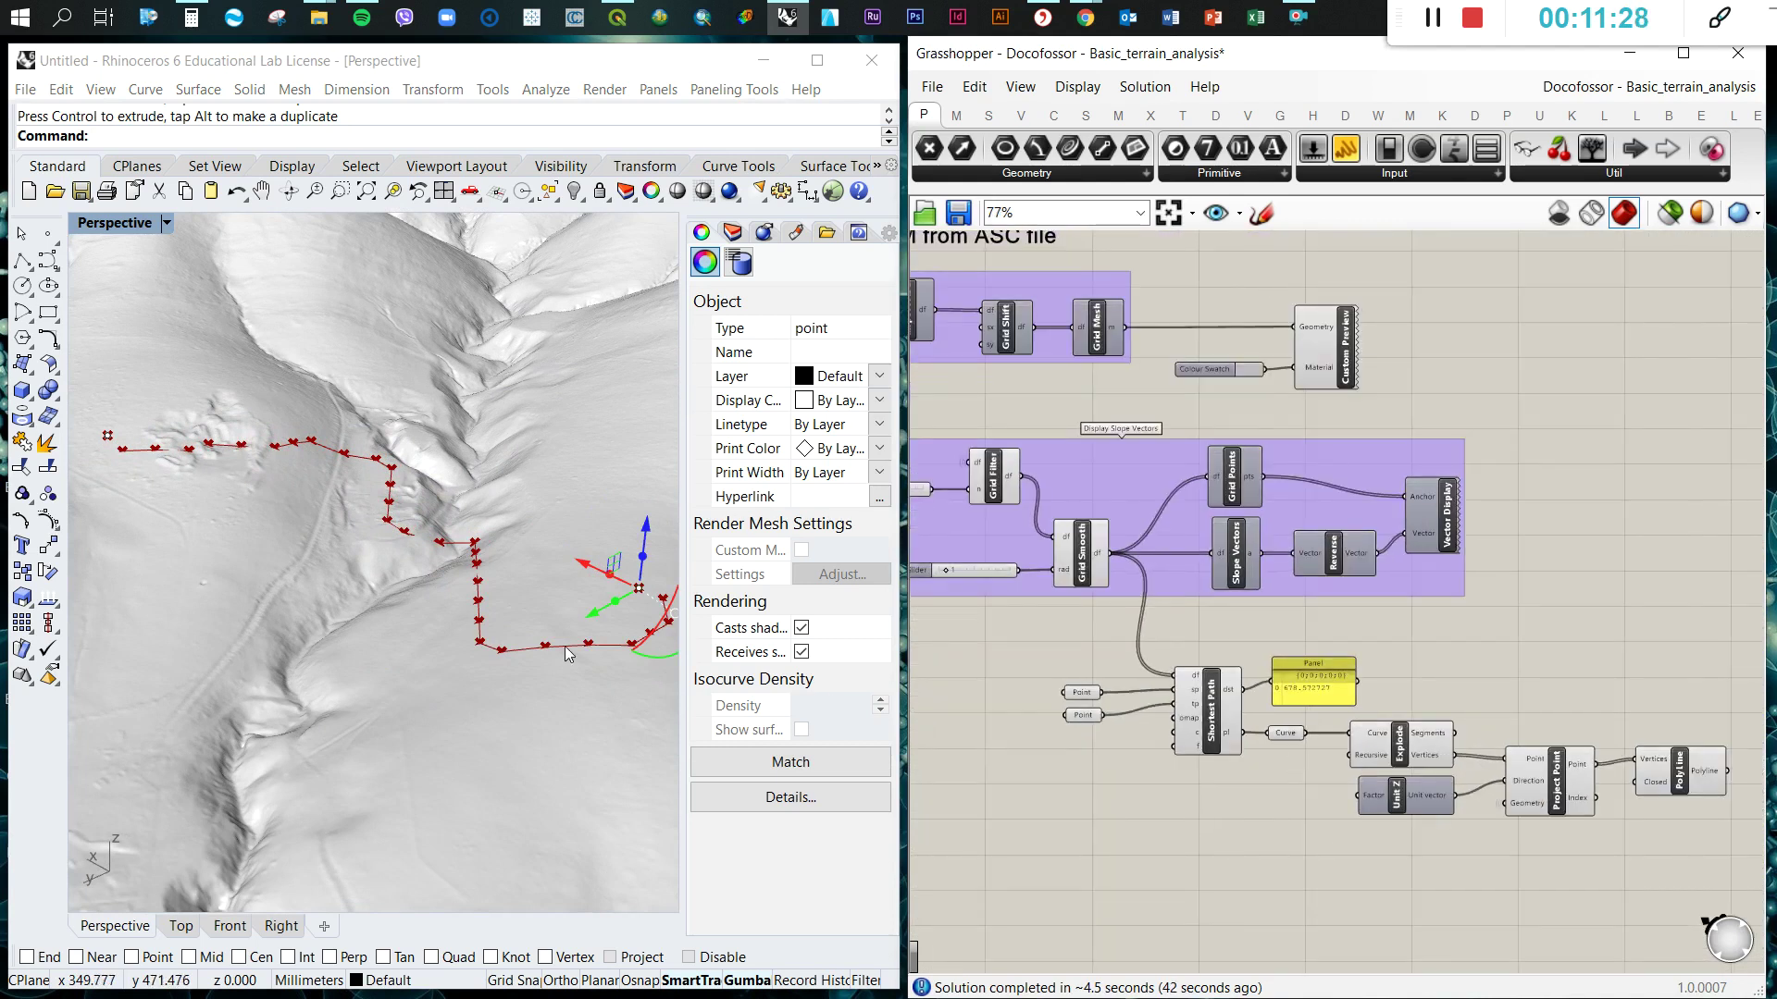
{"action": "scroll", "coordinate": [1475, 672], "scroll_direction": "down", "scroll_amount": 2}
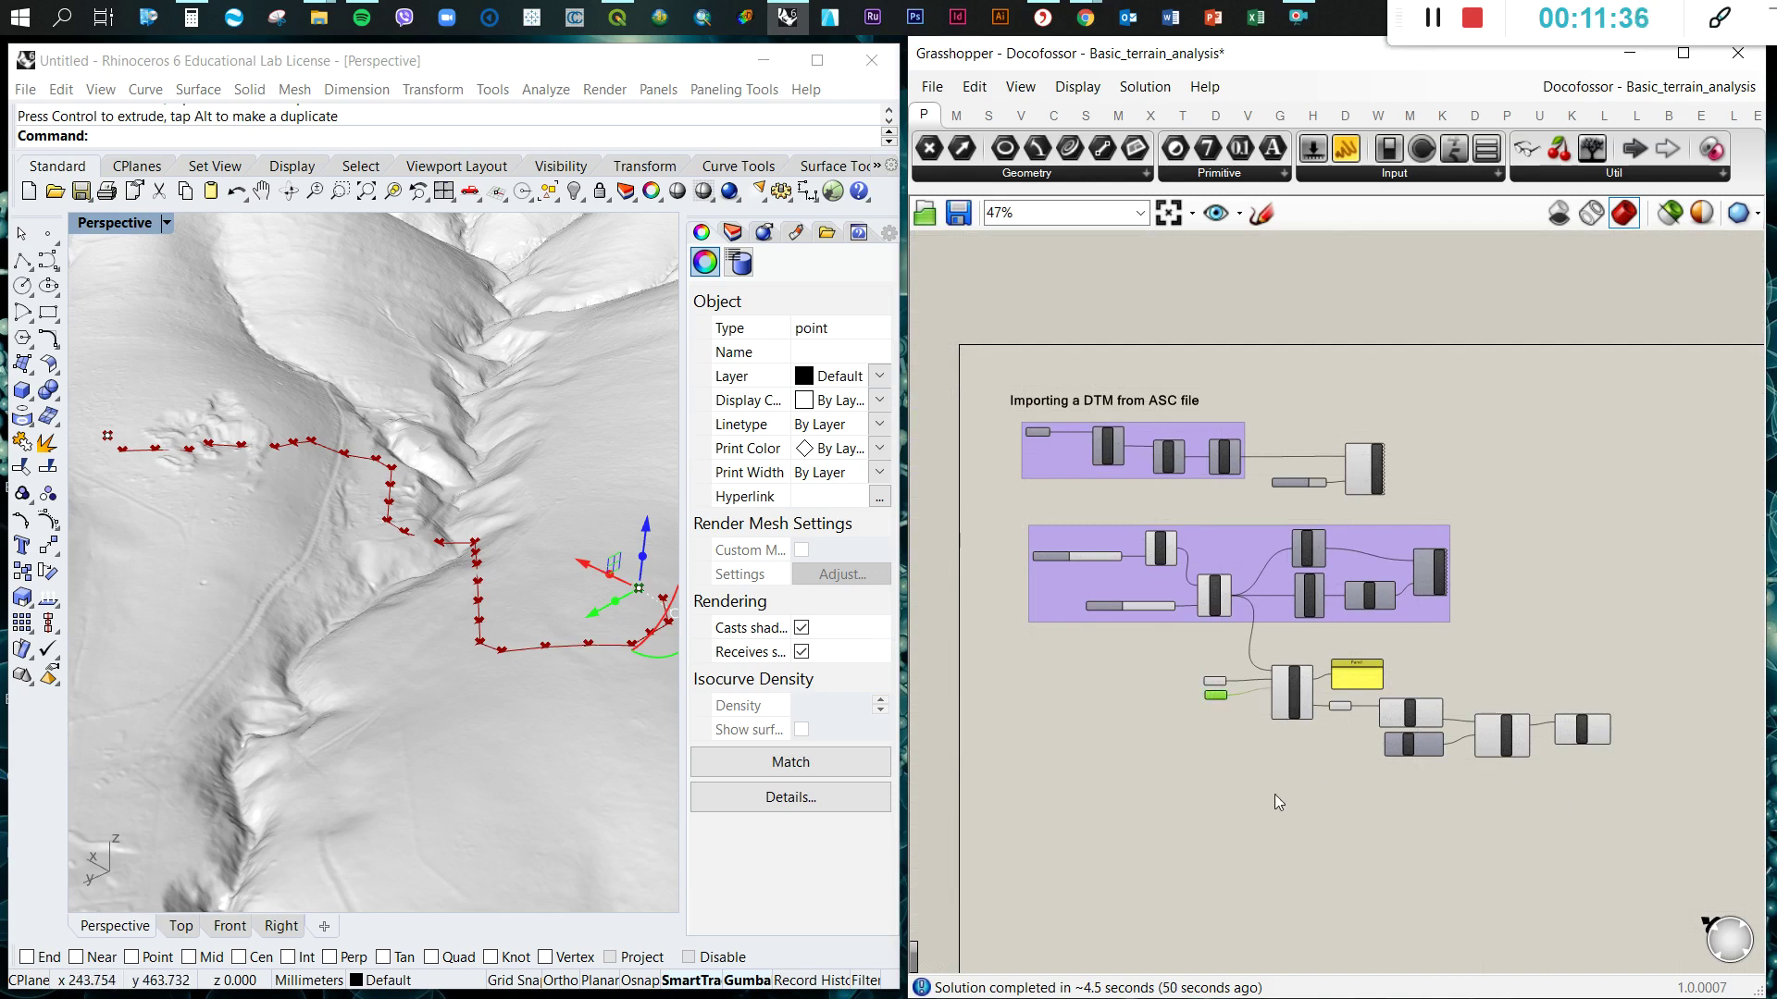
{"action": "scroll", "coordinate": [1234, 701], "scroll_direction": "up", "scroll_amount": 1}
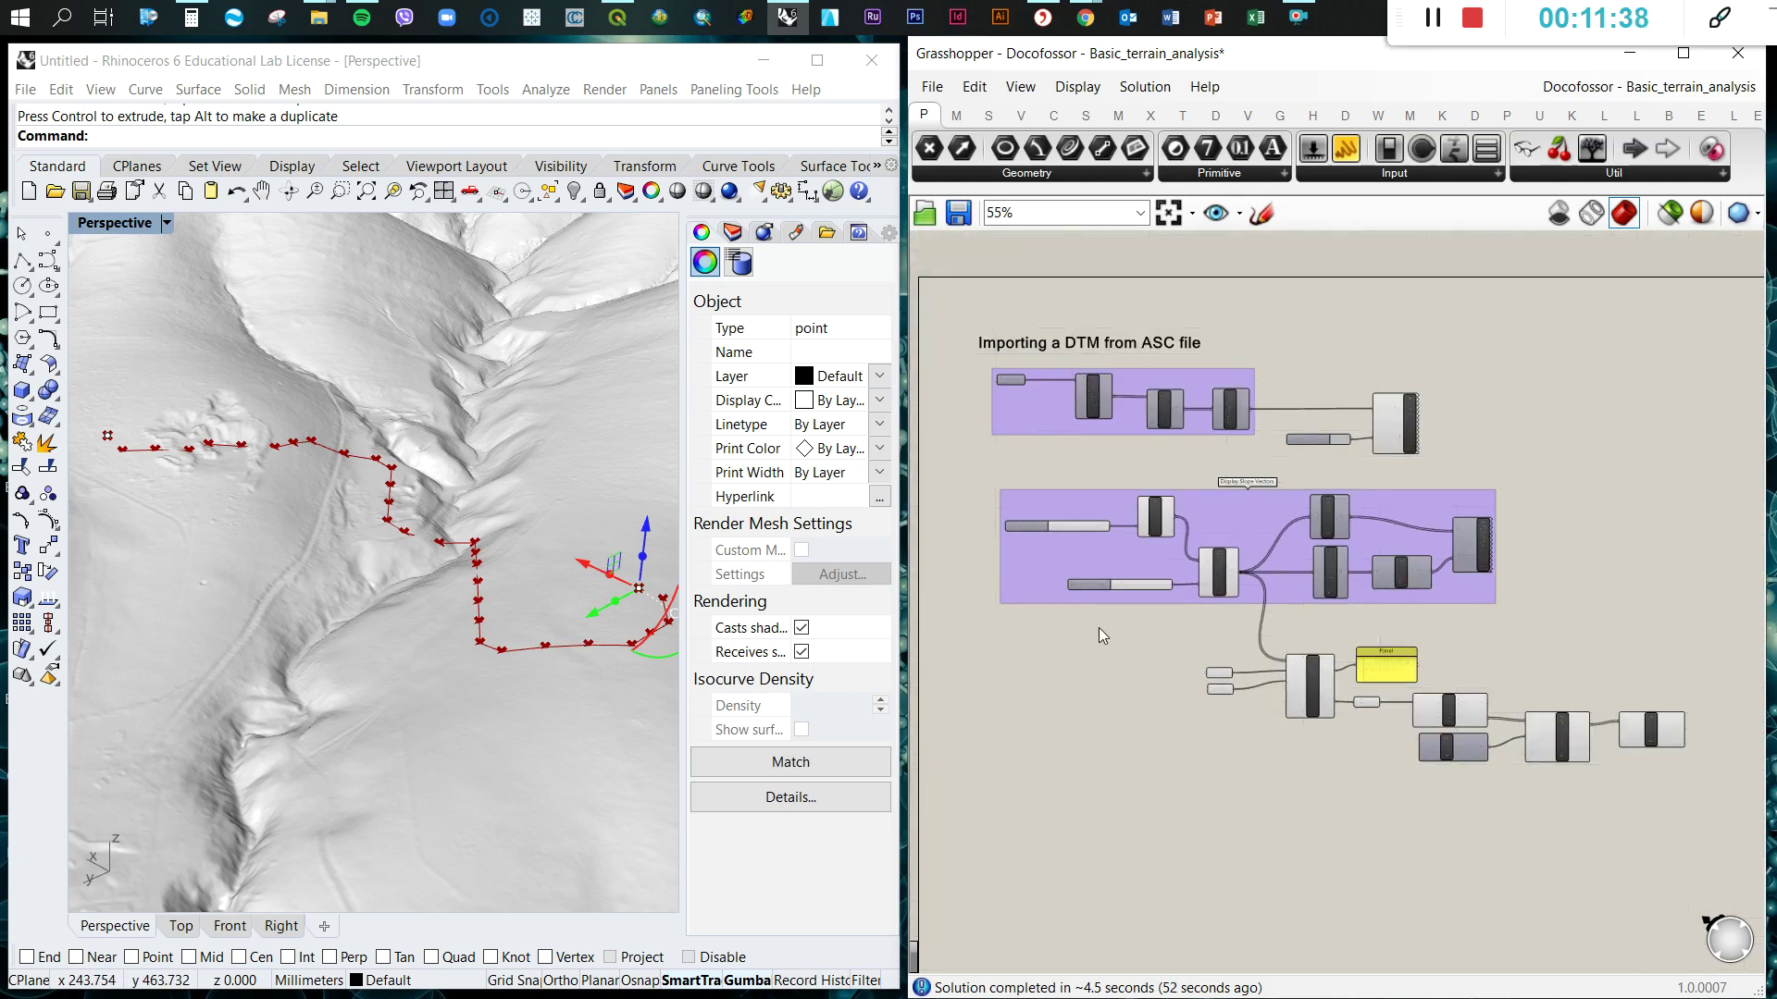
{"action": "scroll", "coordinate": [1098, 629], "scroll_direction": "up", "scroll_amount": 1}
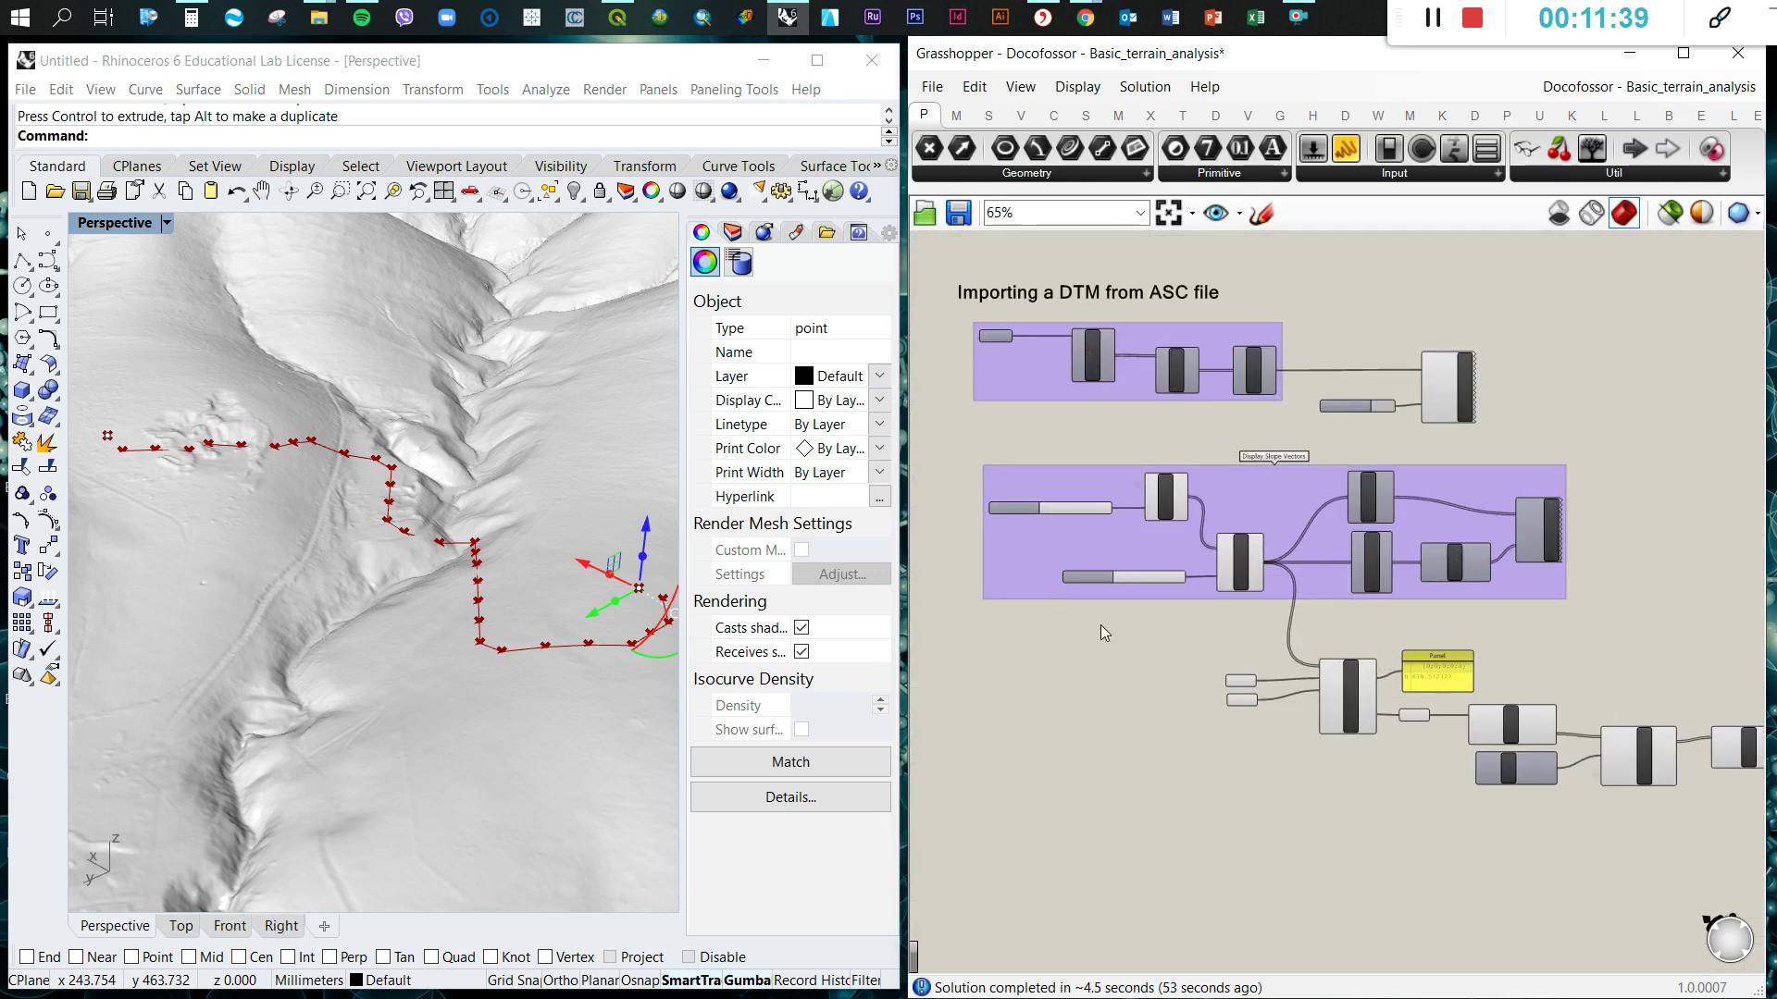
- Select the "Importing a DTM from ASC file" title and display the set of Docofossor components
{"action": "left_click", "coordinate": [1006, 294]}
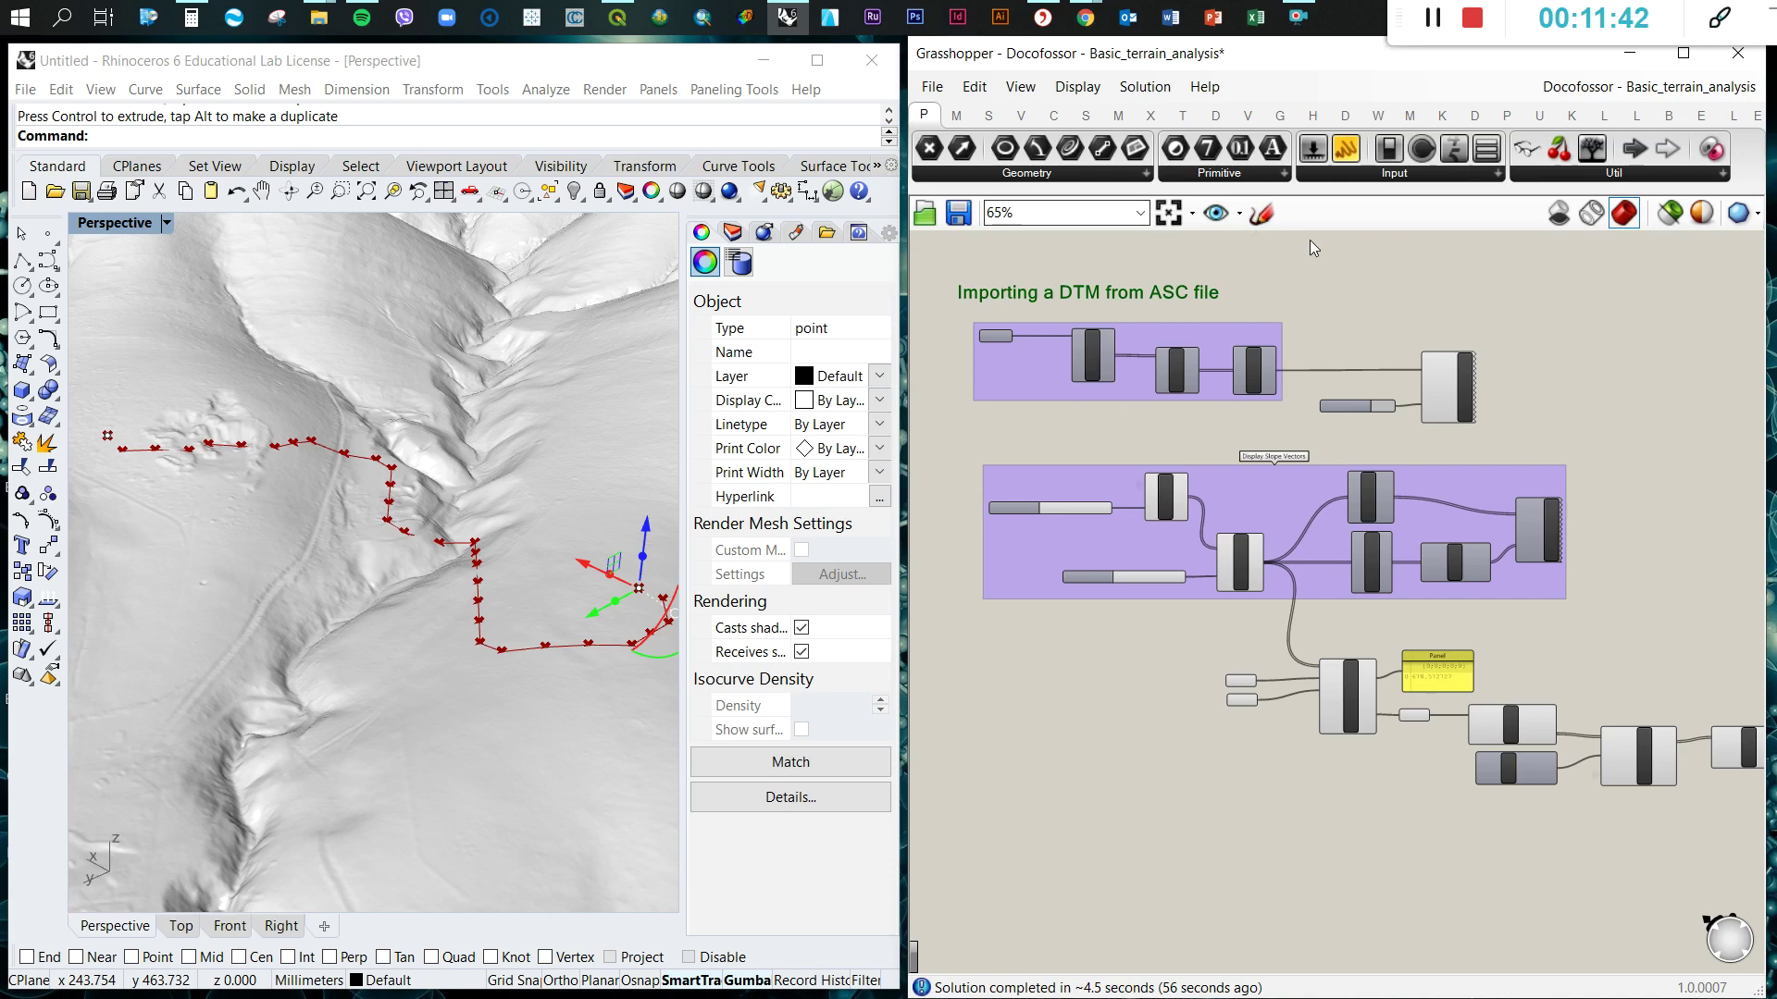
{"action": "left_click", "coordinate": [1347, 115]}
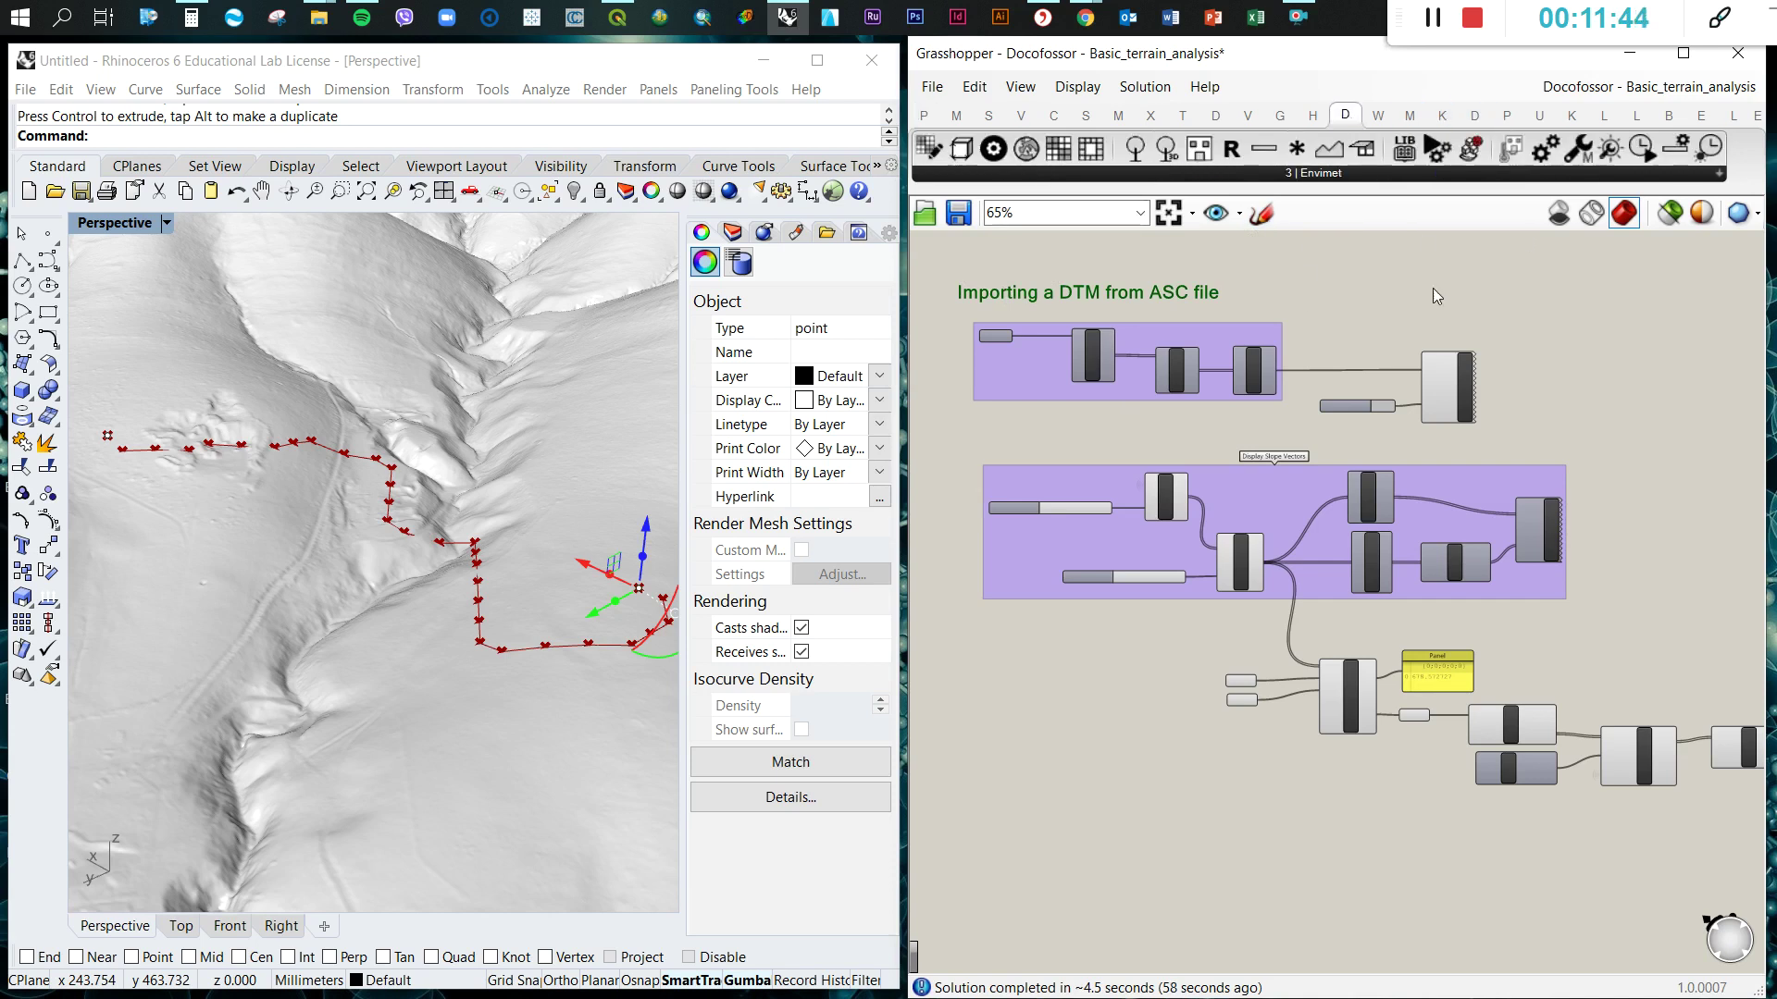
{"action": "left_click", "coordinate": [1475, 115]}
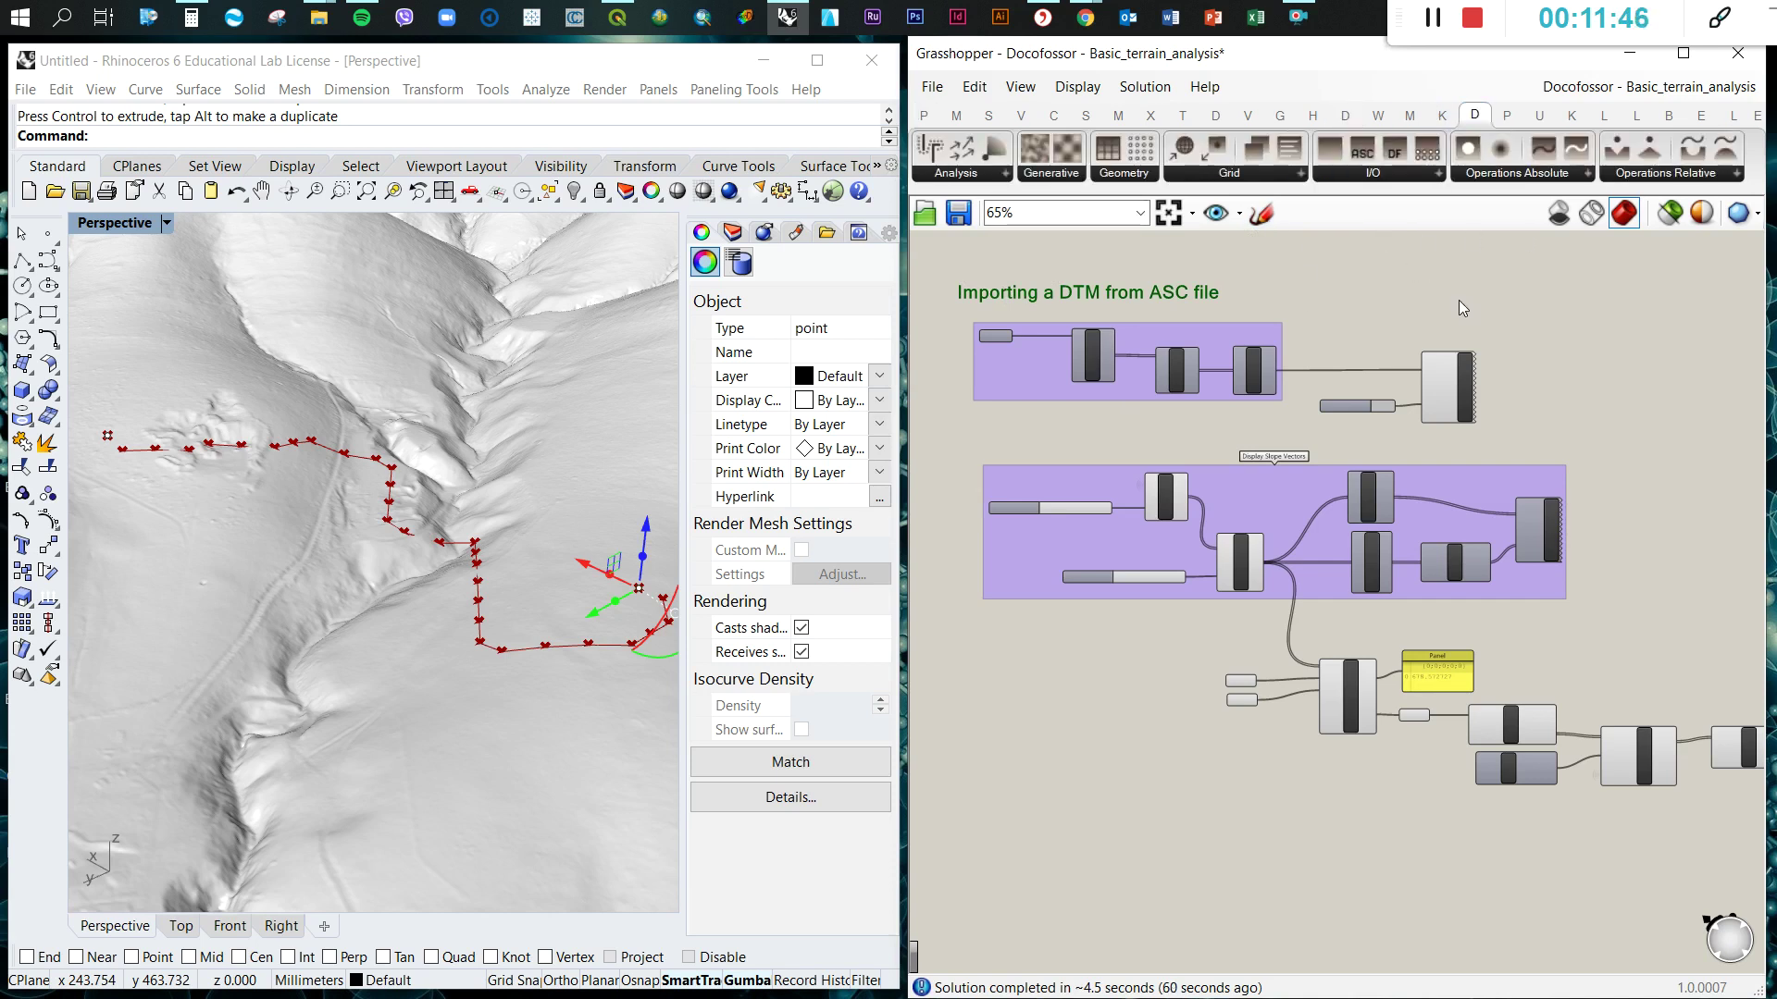